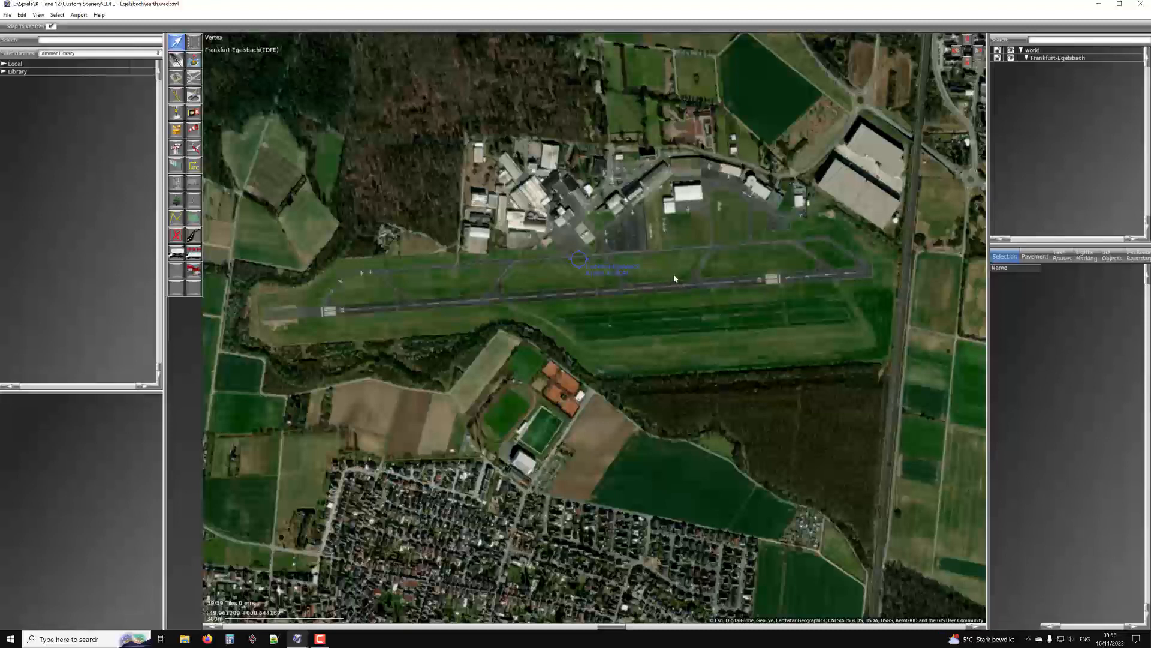
Examine the Frankfurt-Egelsbach satellite imagery, covering the runway, taxiways, aprons, airport buildings and surrounding land
scroll(701, 232, up, 2)
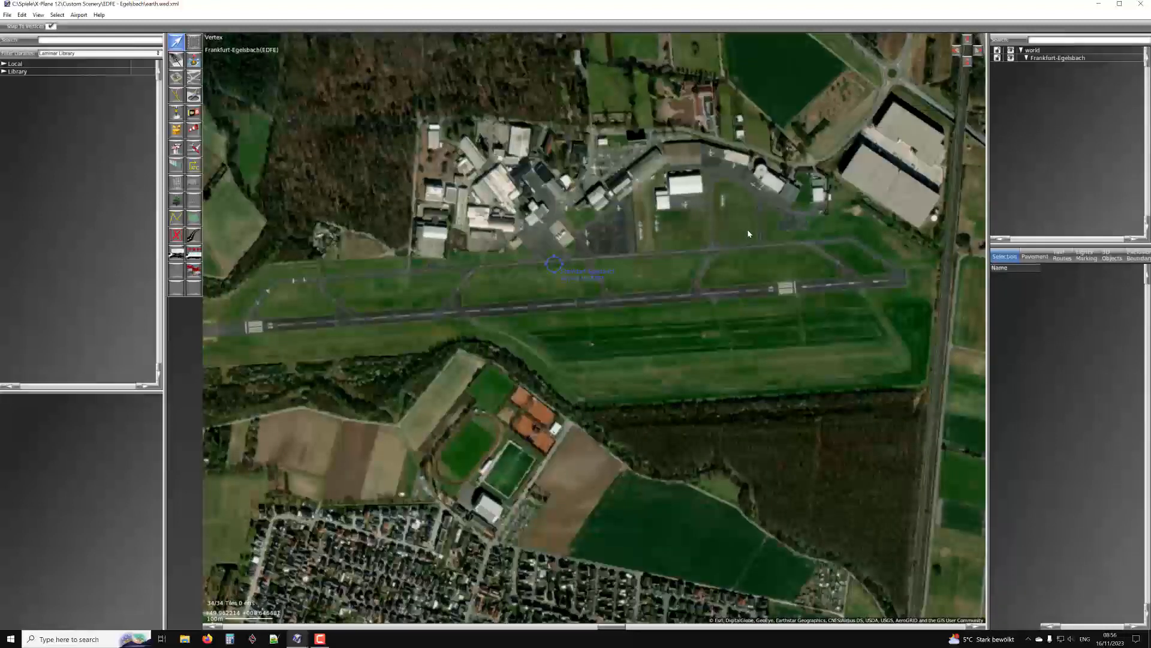
scroll(749, 233, down, 1)
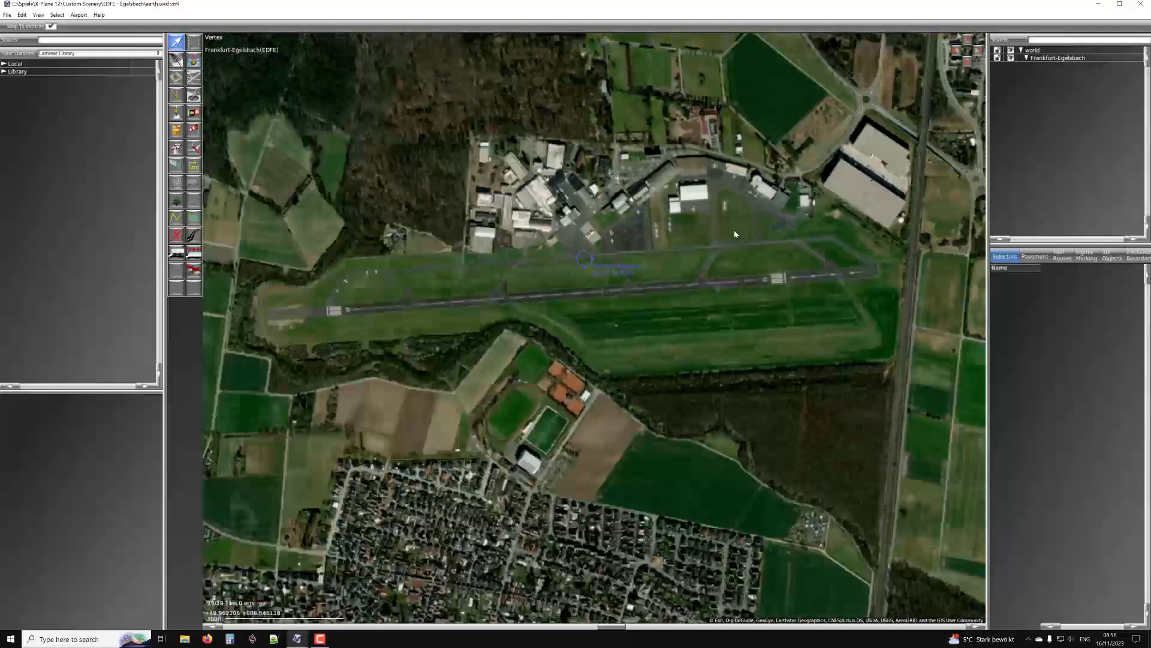
scroll(664, 272, up, 1)
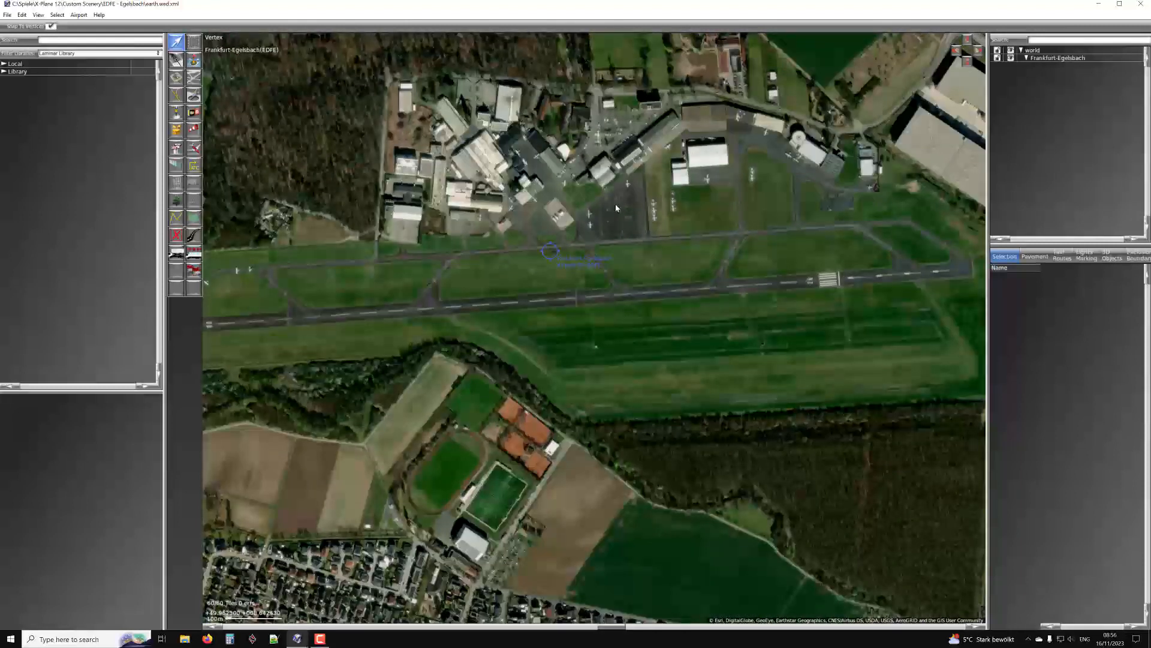
scroll(615, 204, down, 1)
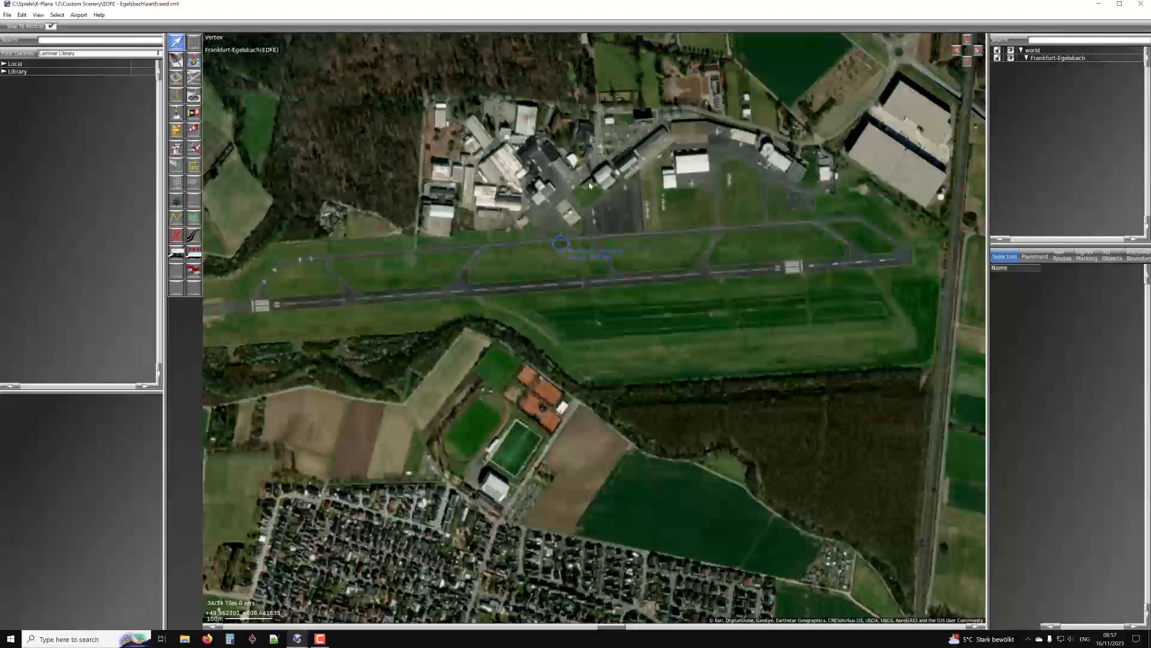
right_drag(581, 164, 586, 208)
scroll(584, 216, down, 2)
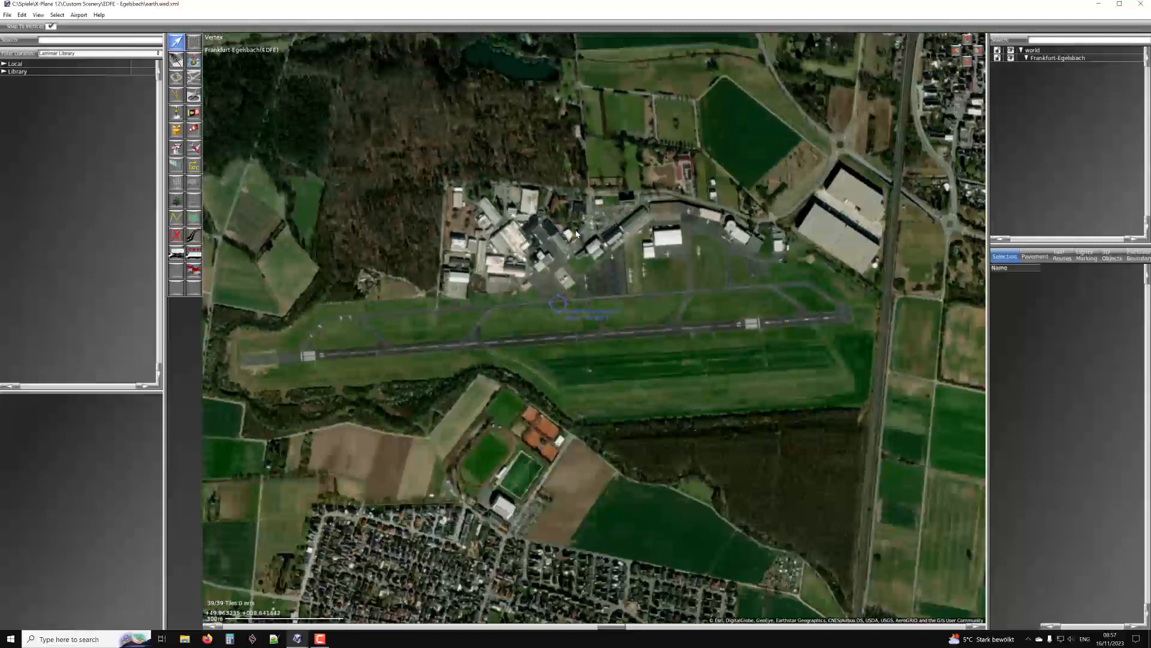
scroll(586, 258, up, 3)
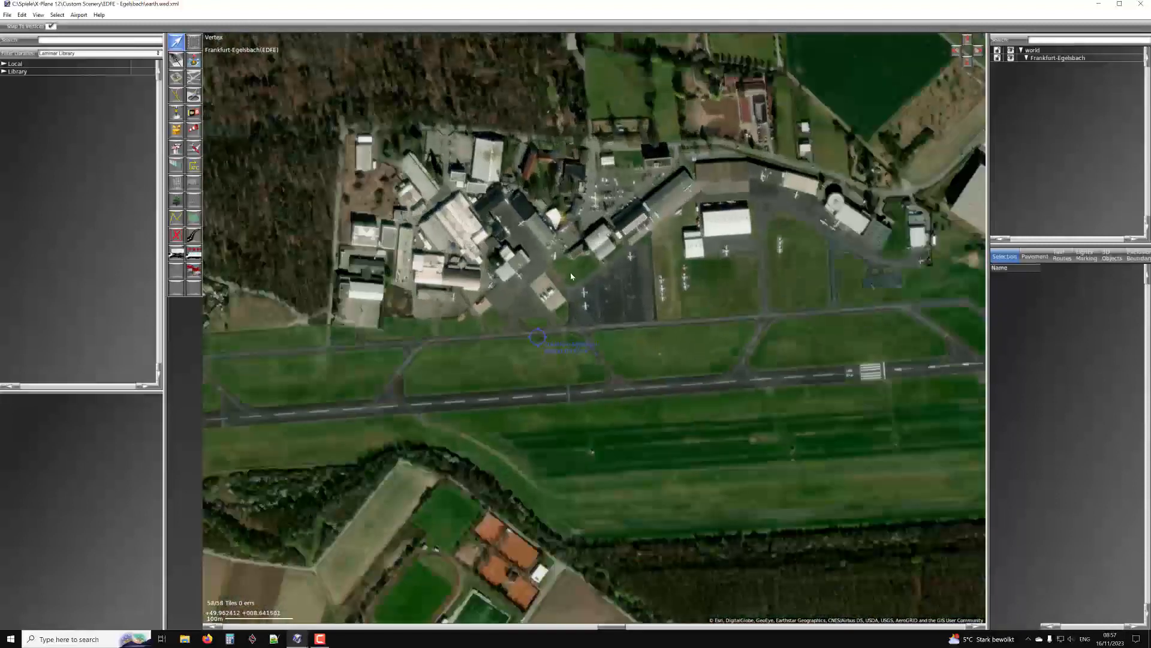
right_drag(571, 276, 614, 206)
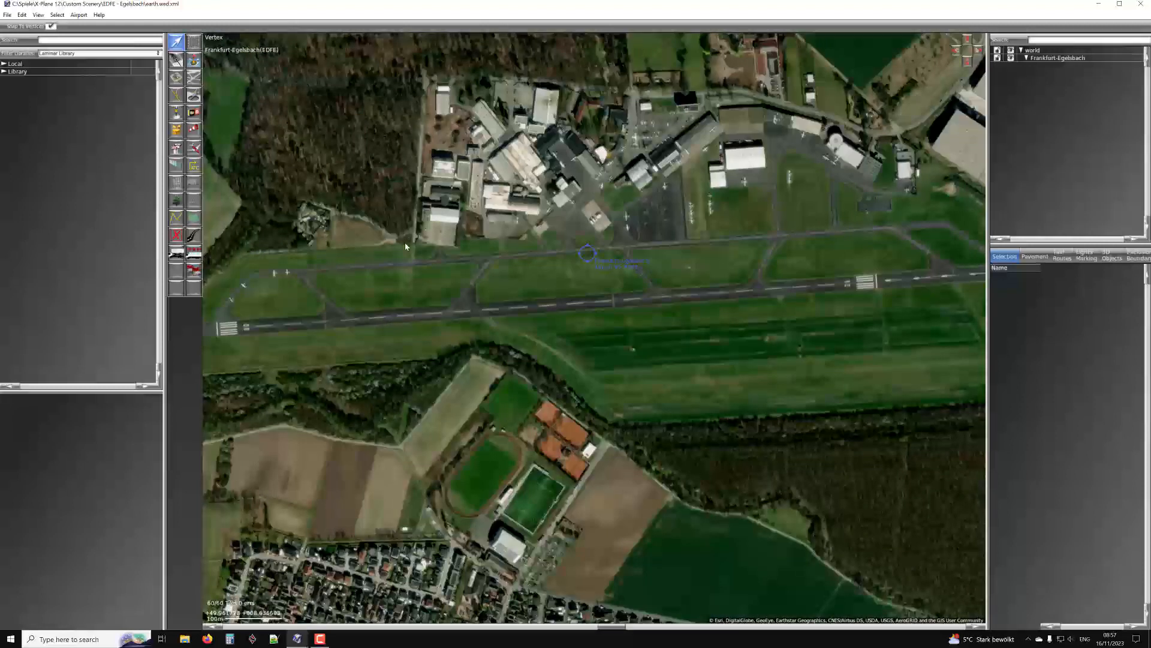
right_drag(379, 250, 463, 249)
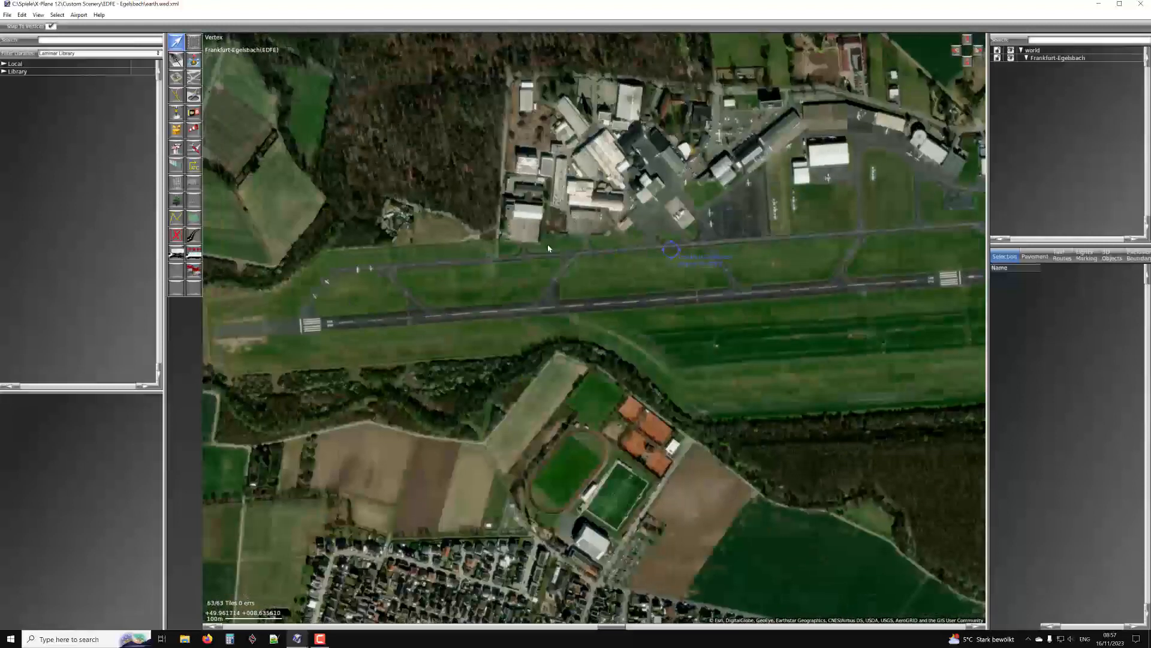
right_drag(757, 195, 641, 203)
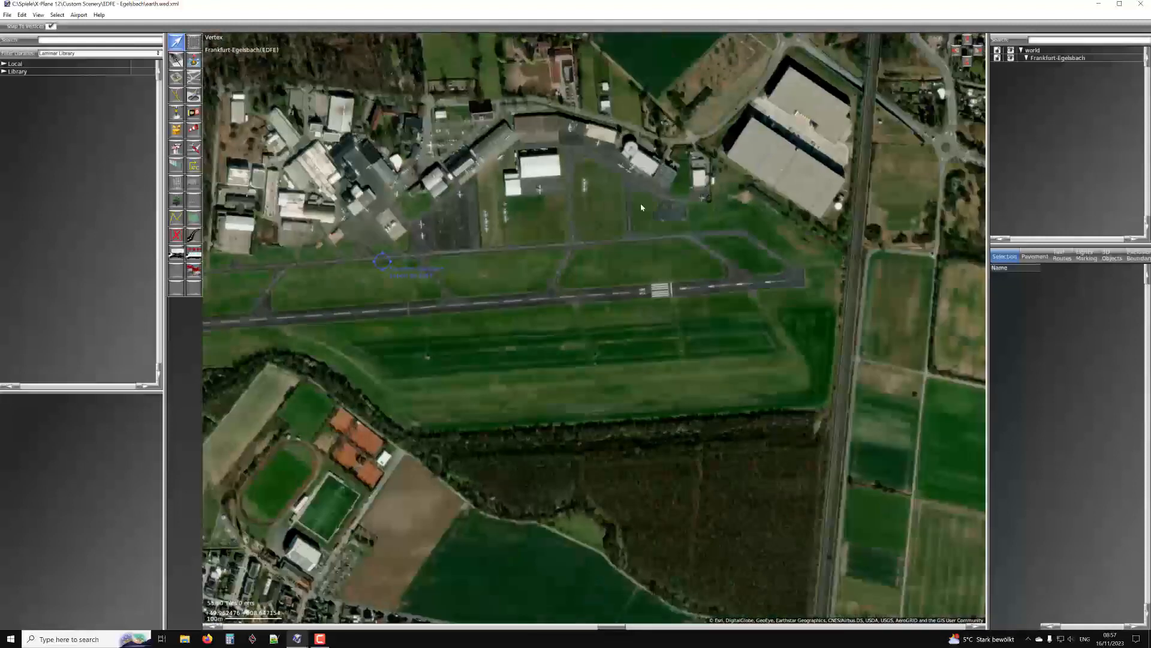
right_drag(541, 167, 629, 195)
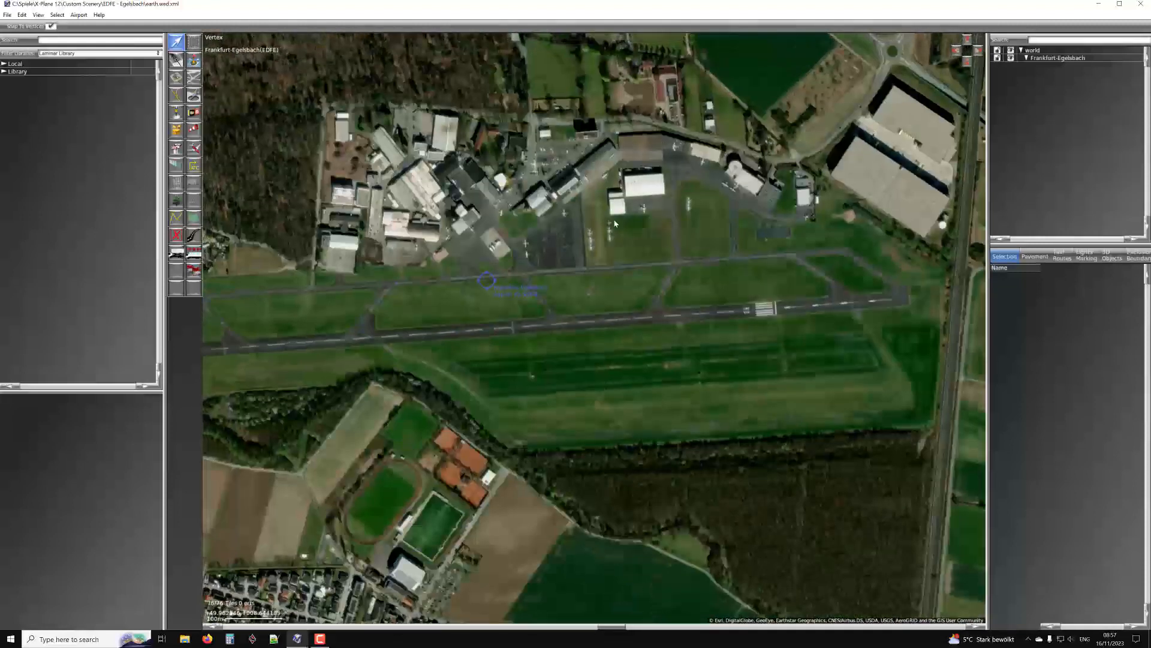
scroll(582, 253, up, 2)
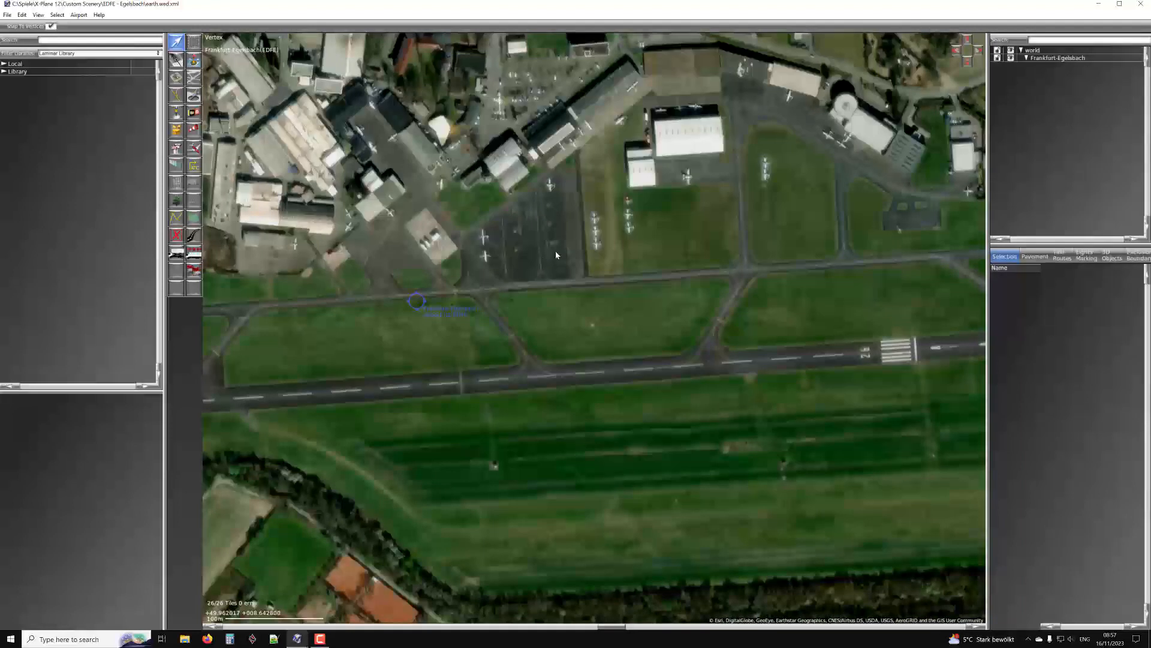
scroll(527, 259, down, 1)
right_drag(506, 262, 610, 226)
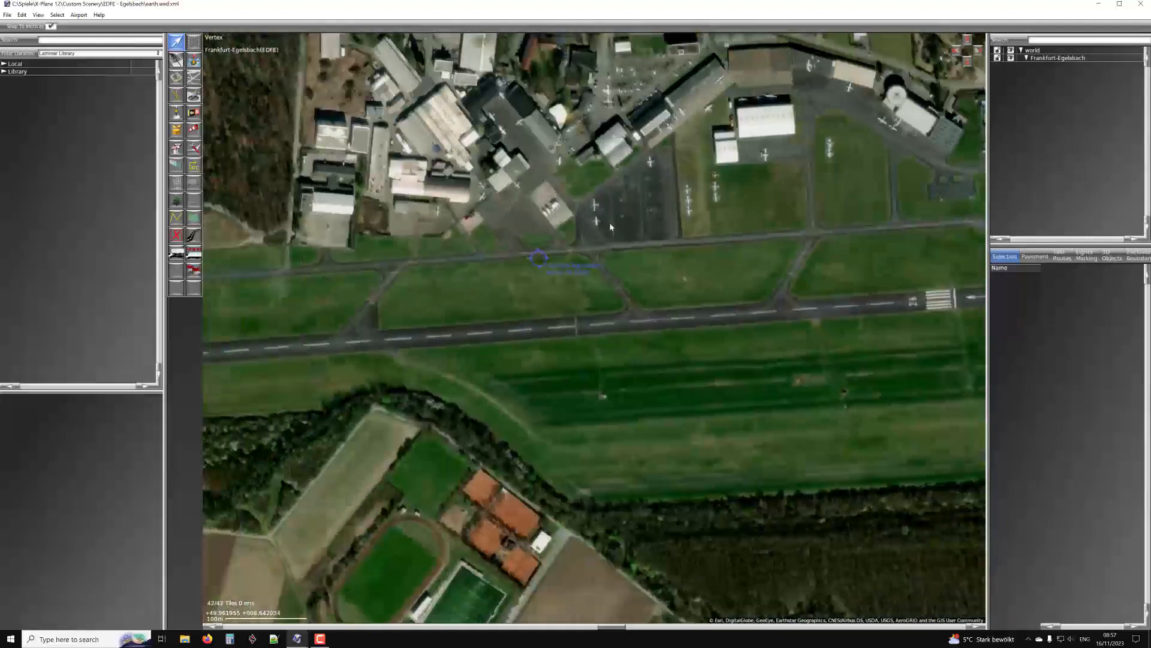
scroll(609, 222, down, 4)
right_drag(419, 264, 470, 210)
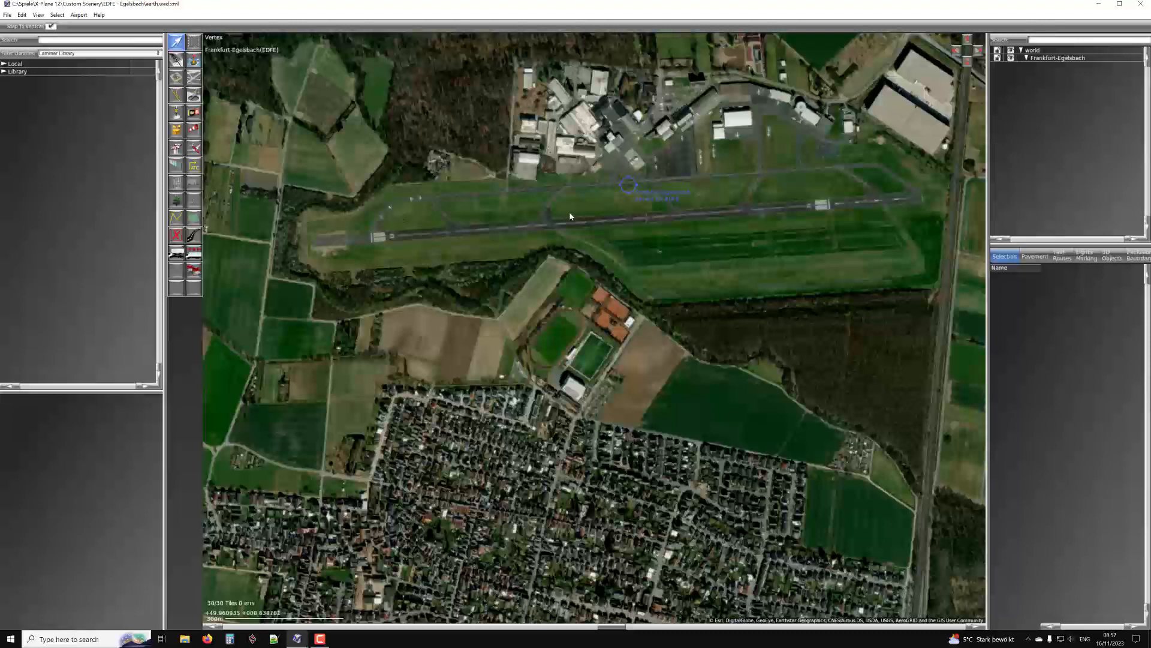
right_drag(572, 216, 520, 244)
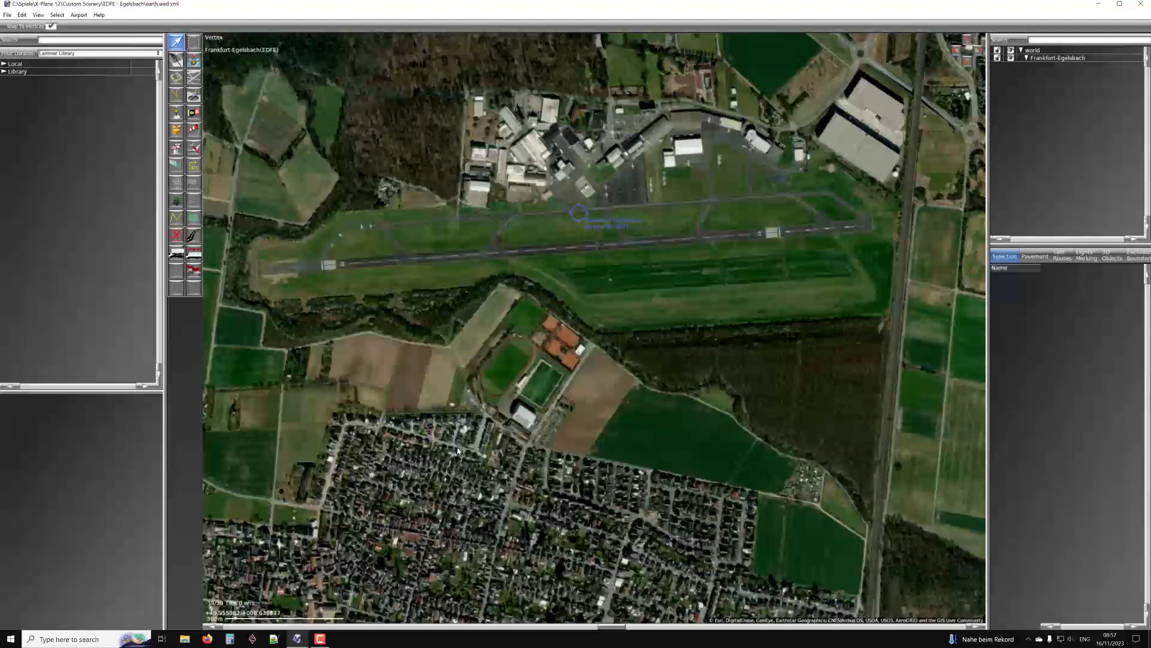
scroll(646, 99, up, 8)
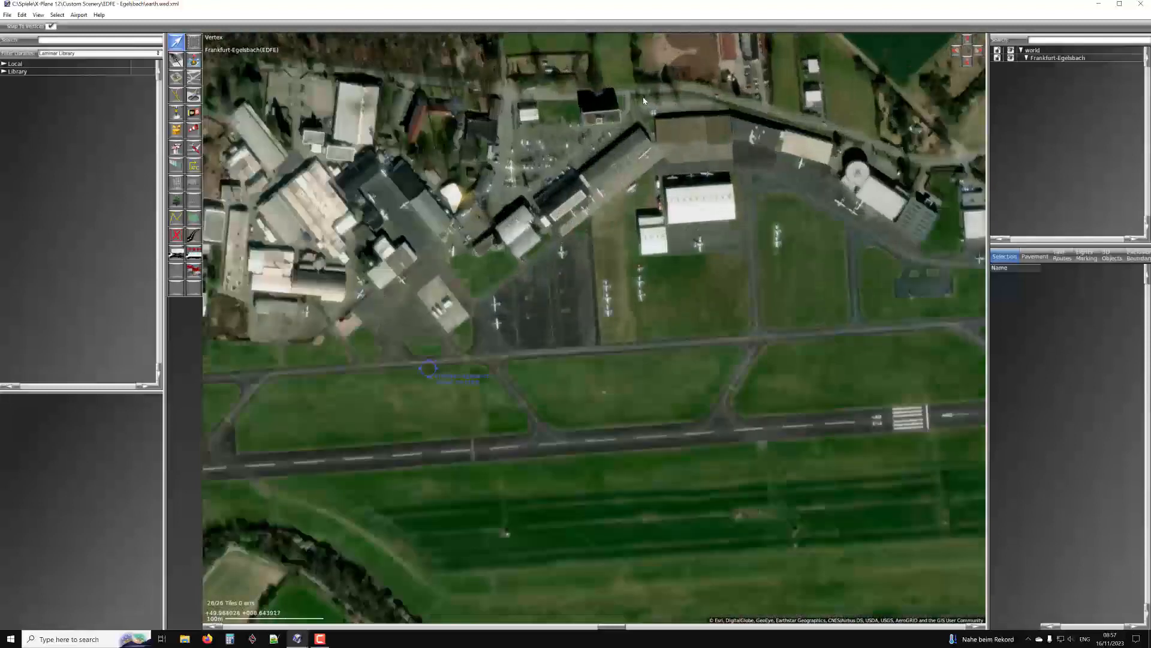
right_drag(621, 94, 713, 126)
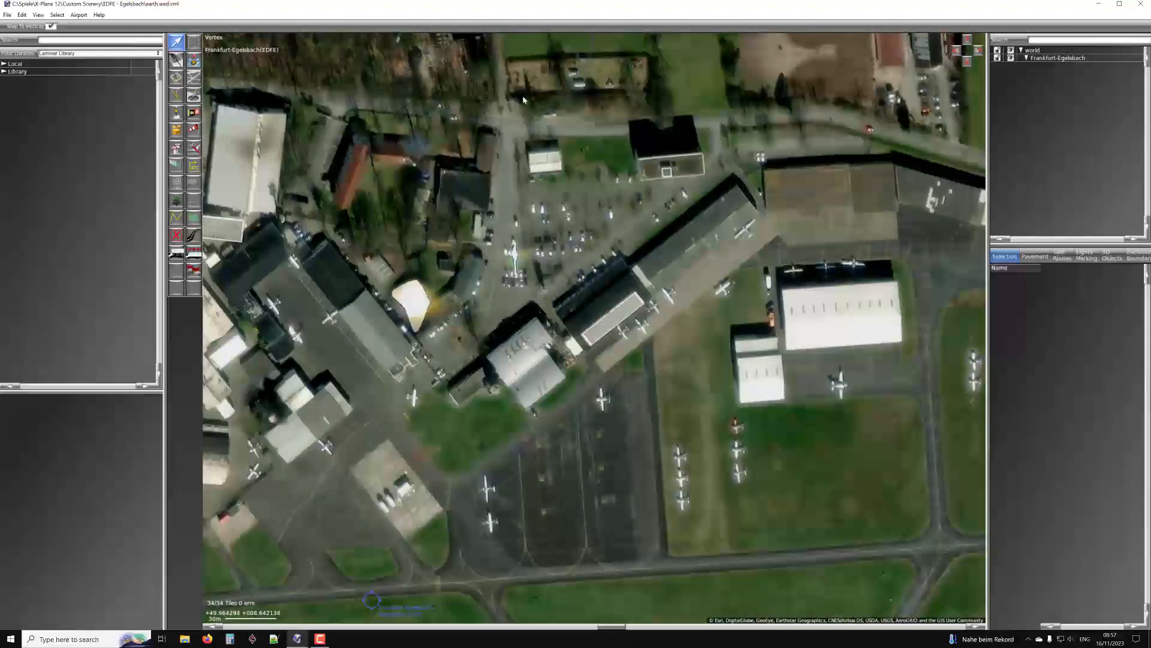
scroll(498, 134, down, 4)
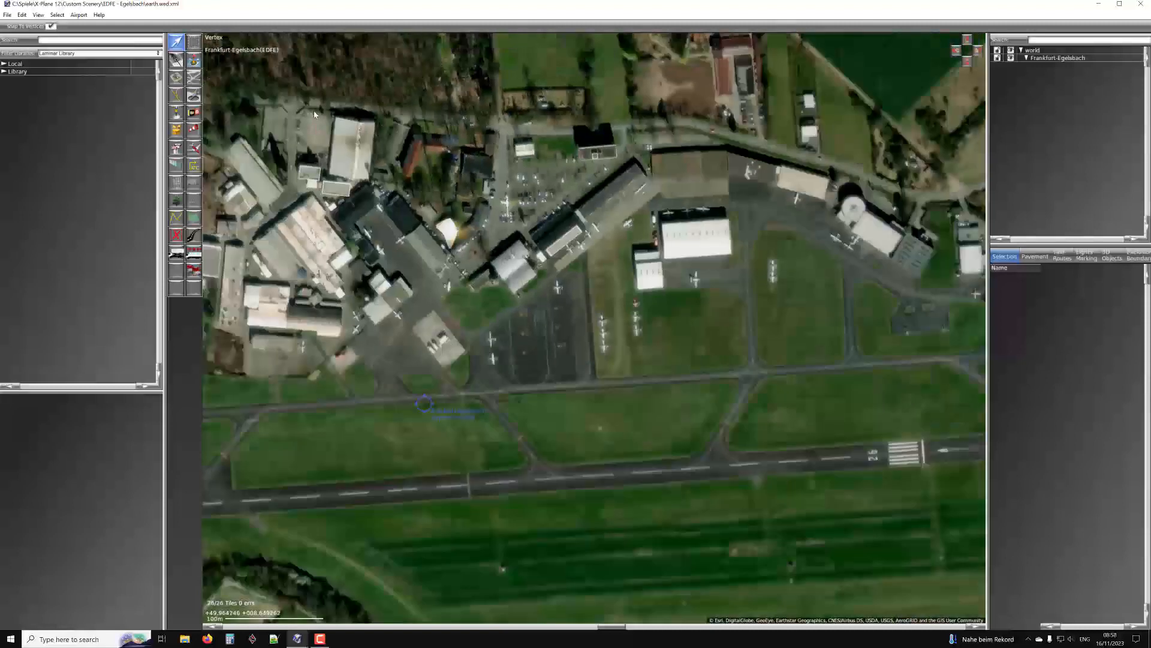
scroll(335, 127, down, 2)
right_drag(351, 192, 445, 211)
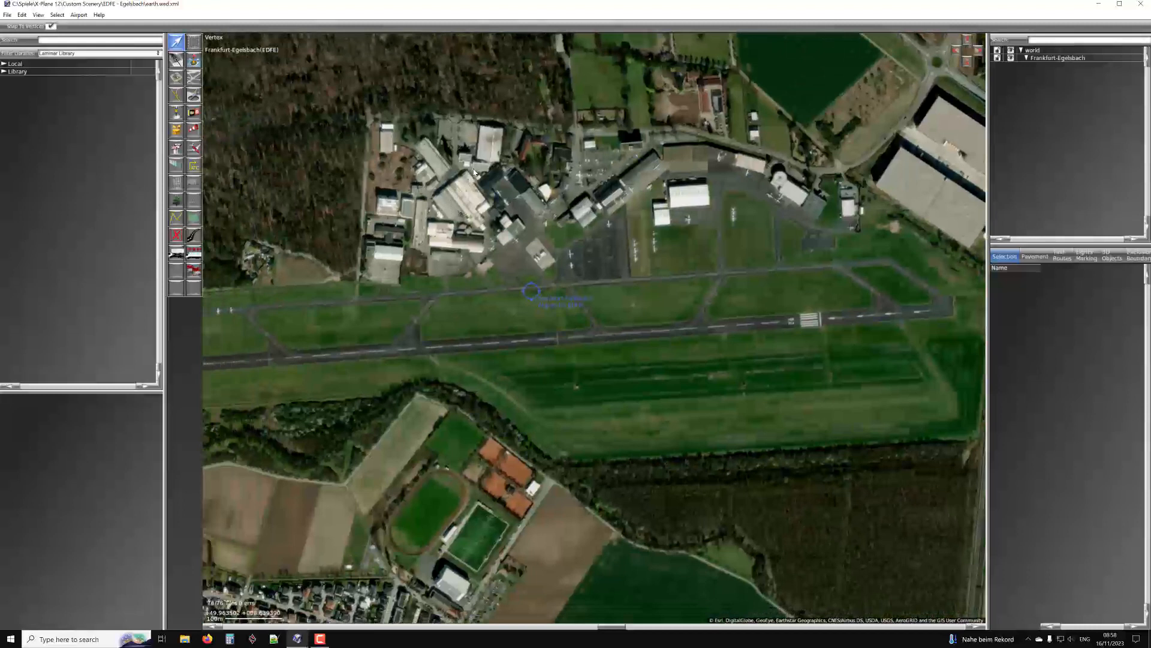
Activate the Boundary tool for outlining the airport, starting at the western end of the runway
right_drag(716, 257, 1116, 80)
scroll(487, 139, up, 5)
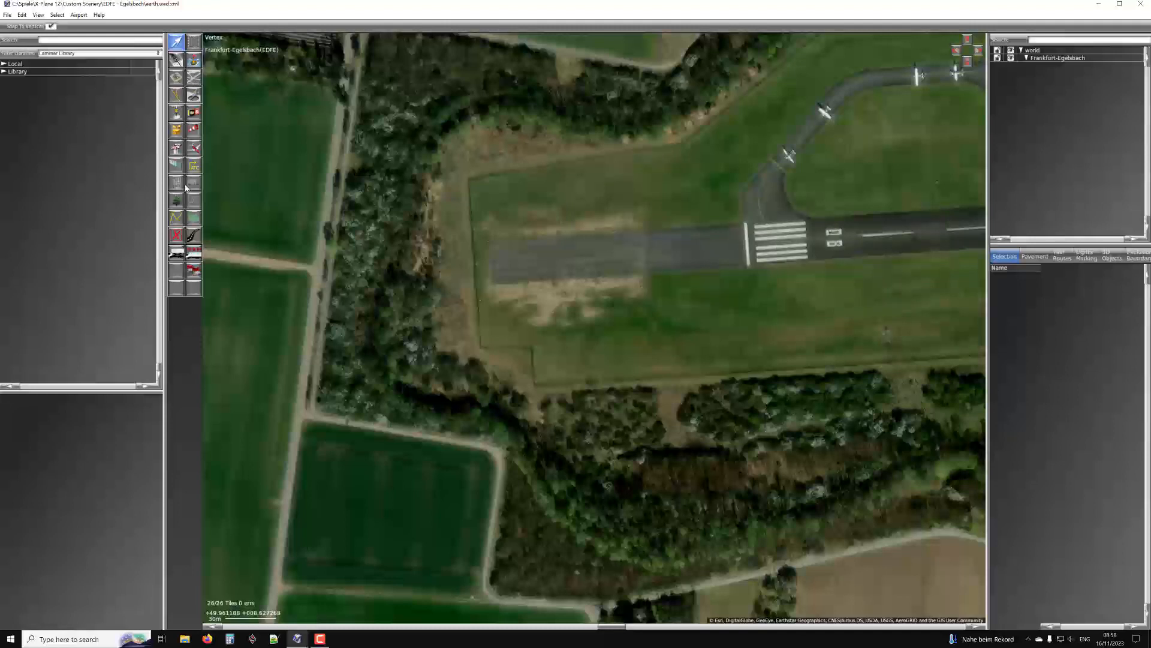
click(177, 167)
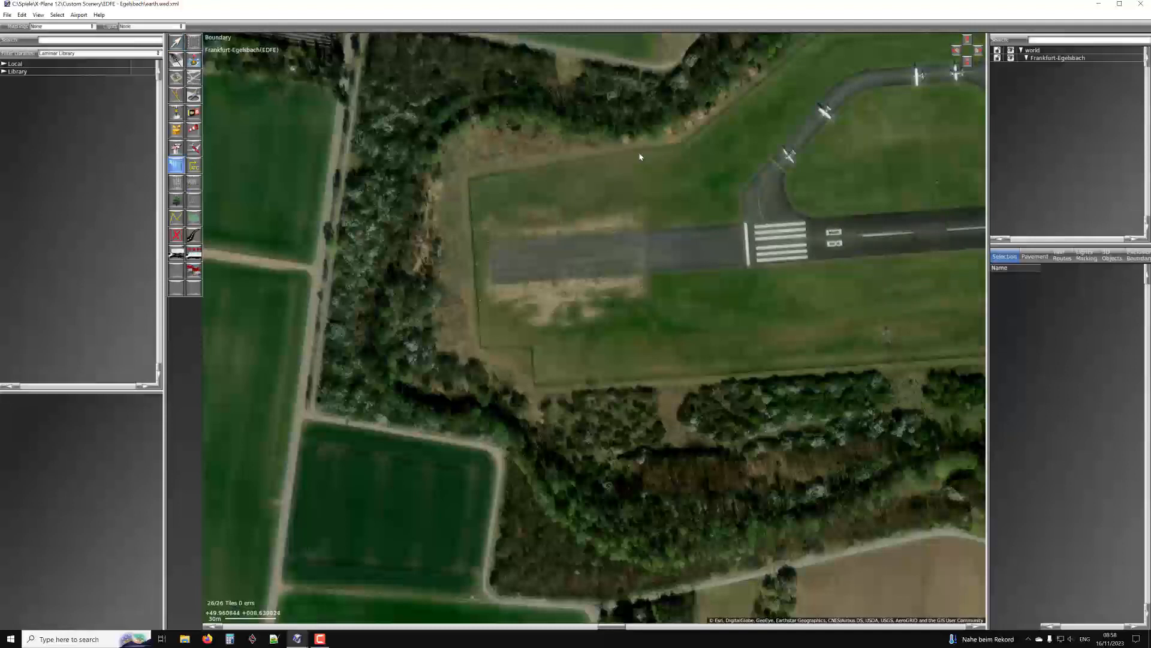
click(679, 145)
click(470, 180)
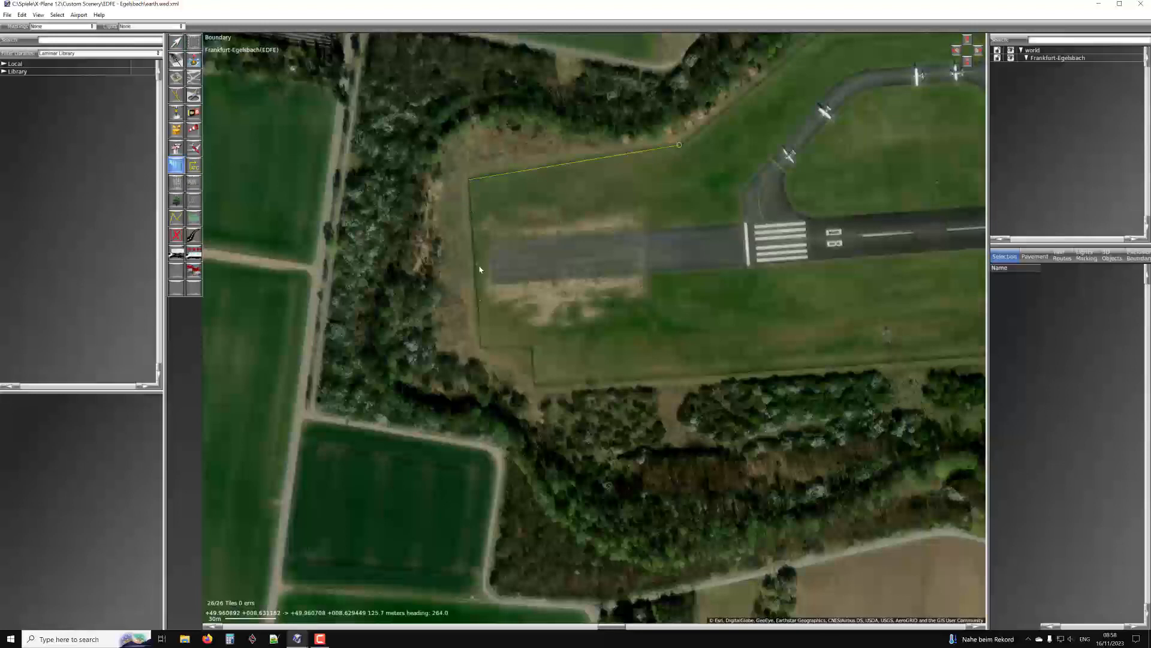
click(480, 347)
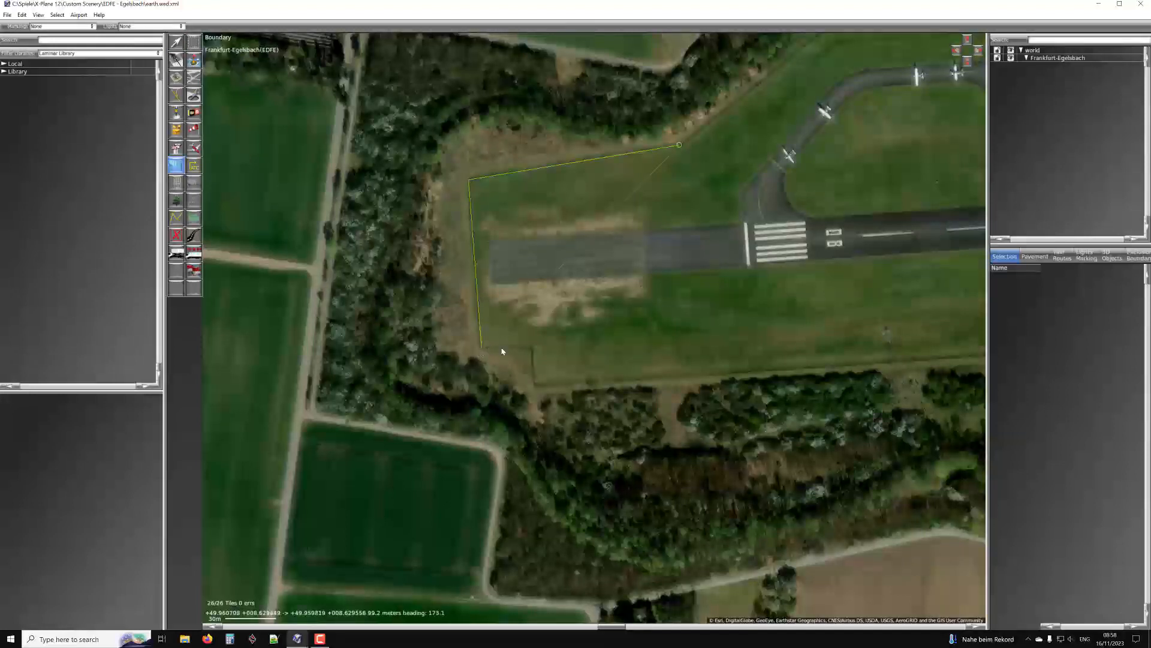
click(532, 349)
click(537, 388)
scroll(461, 158, up, 2)
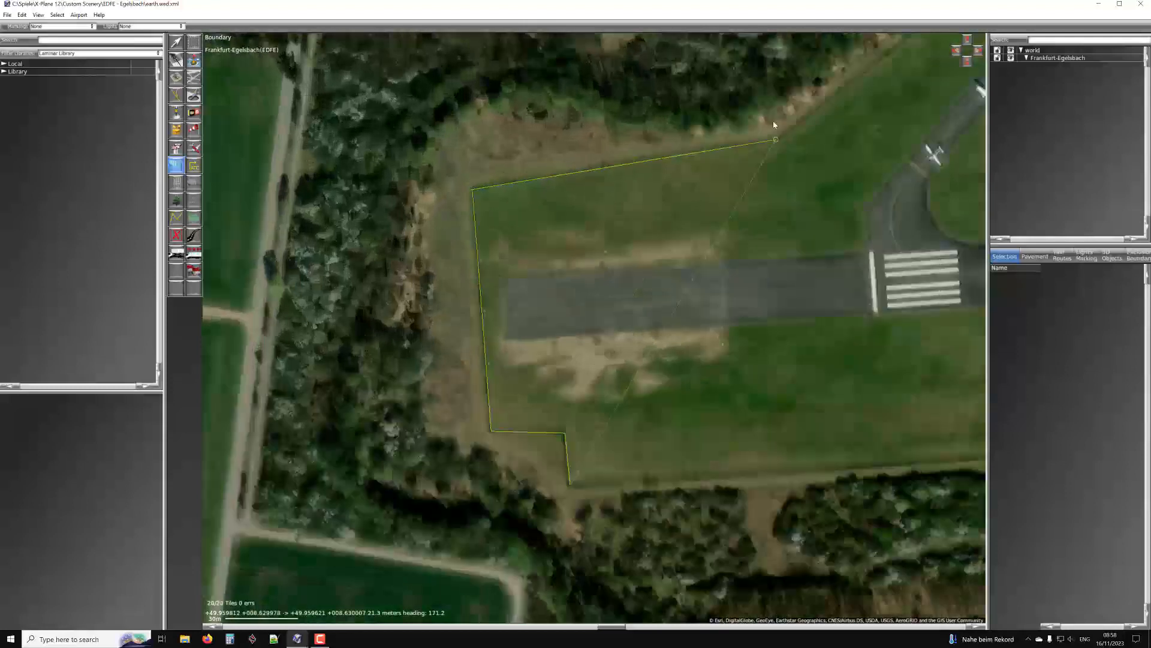
scroll(529, 183, down, 4)
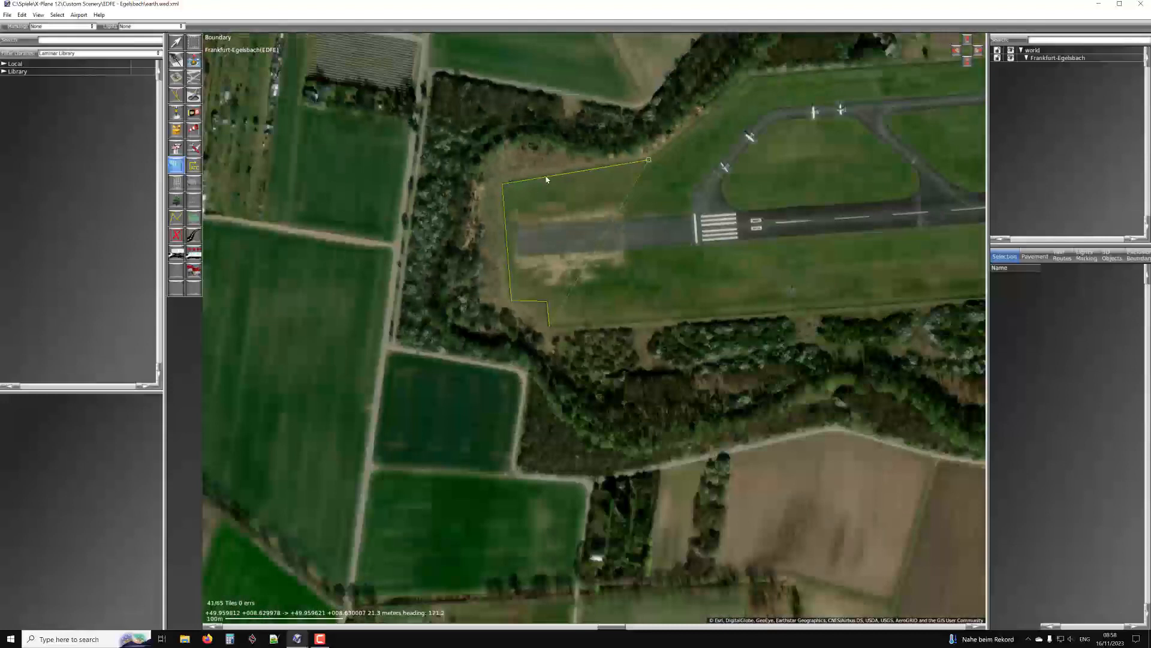
Trace the airport boundary around the western runway end, following the tree line outside the grass edge with six points
click(642, 154)
click(580, 162)
click(516, 145)
click(475, 178)
click(475, 303)
click(555, 337)
Extend the boundary eastward along the southern tree line, placing points around the bend north of the sports grounds
right_drag(648, 349, 479, 300)
right_drag(702, 290, 426, 258)
click(725, 218)
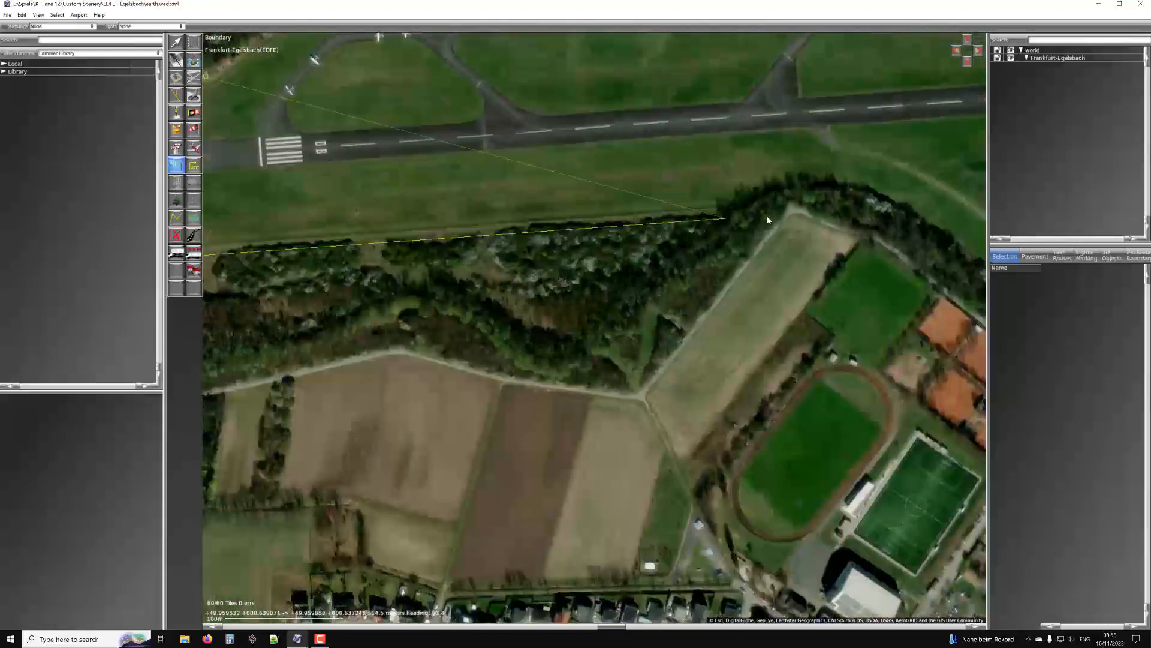
right_drag(729, 221, 531, 240)
click(603, 211)
click(680, 222)
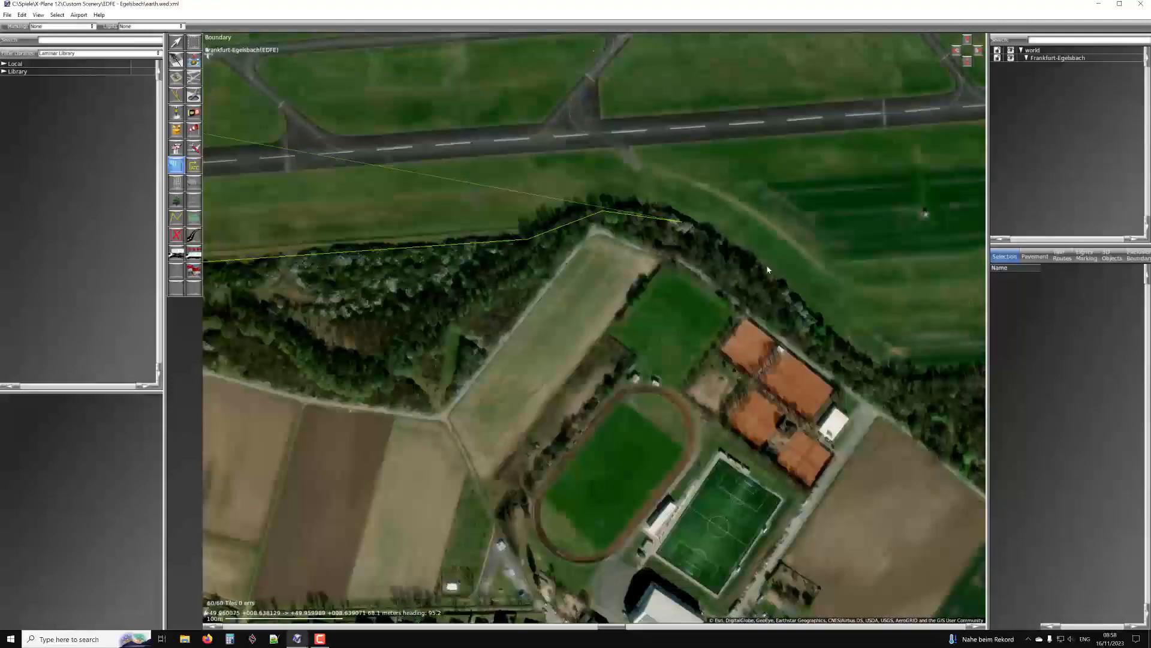
right_drag(821, 316, 641, 241)
click(712, 302)
Examine how the traced boundary runs around the western runway end relative to the grass edge and the trees
right_drag(563, 202, 1047, 322)
right_drag(462, 188, 871, 241)
scroll(587, 264, up, 4)
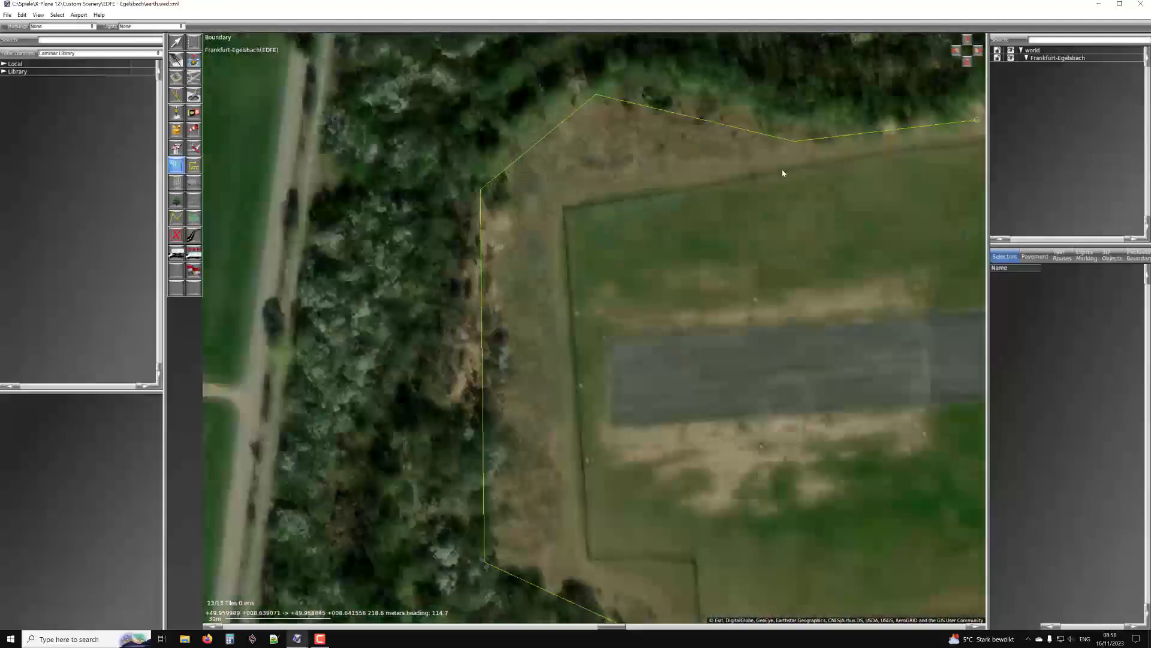
scroll(578, 258, down, 2)
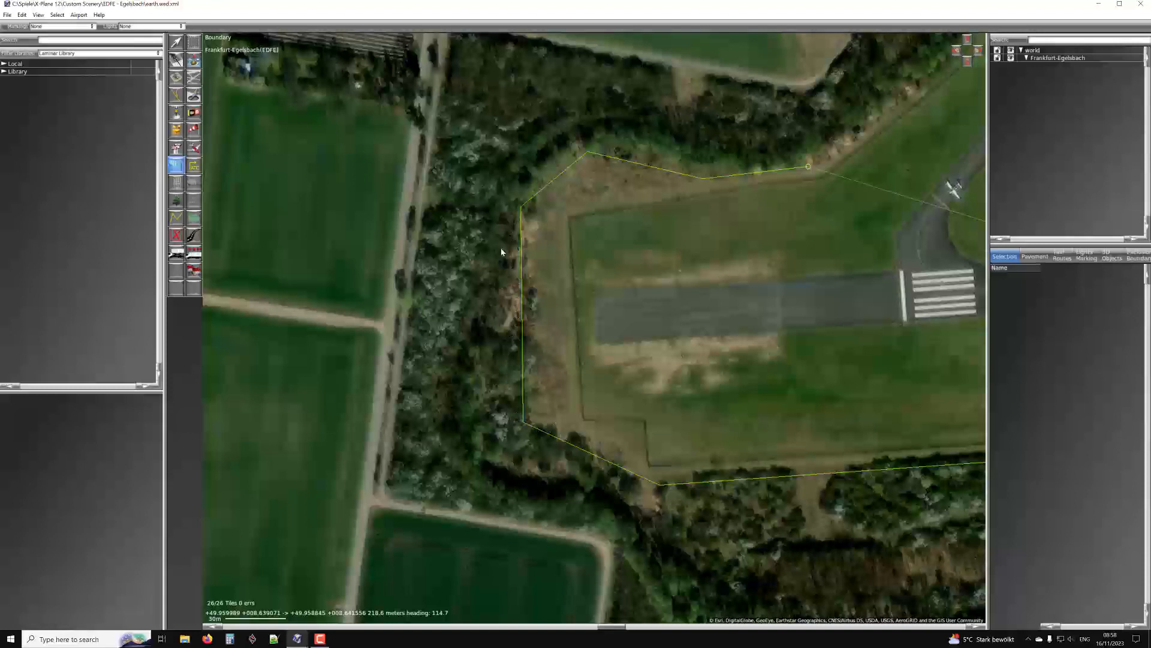
scroll(590, 300, down, 3)
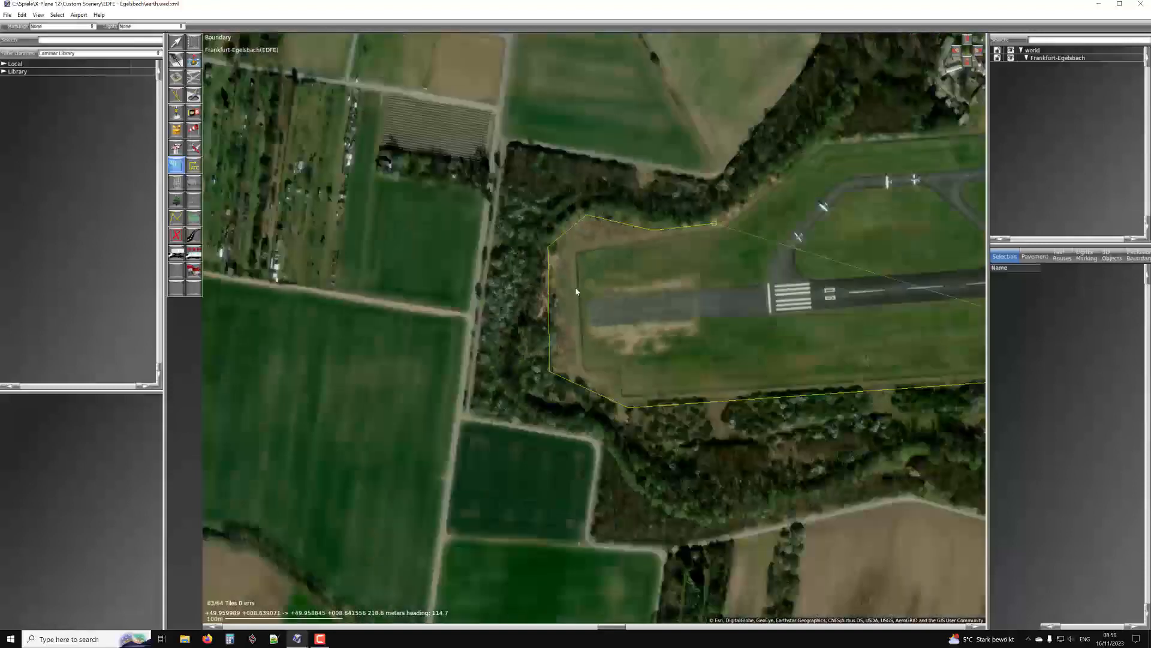
scroll(585, 225, up, 3)
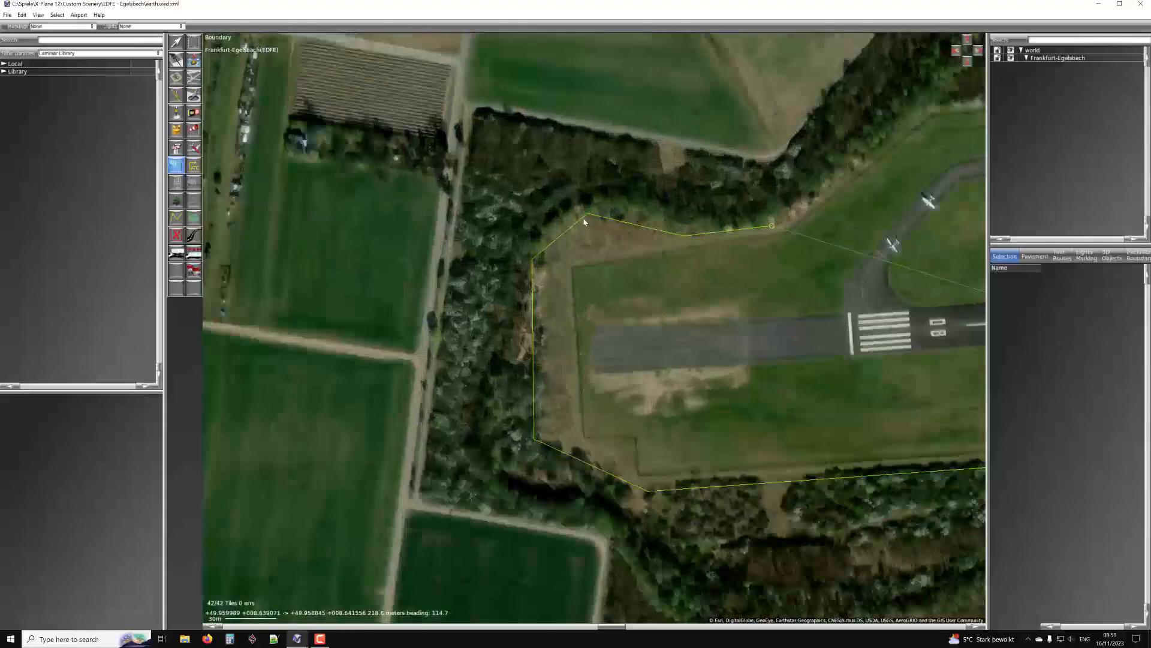
scroll(523, 270, down, 1)
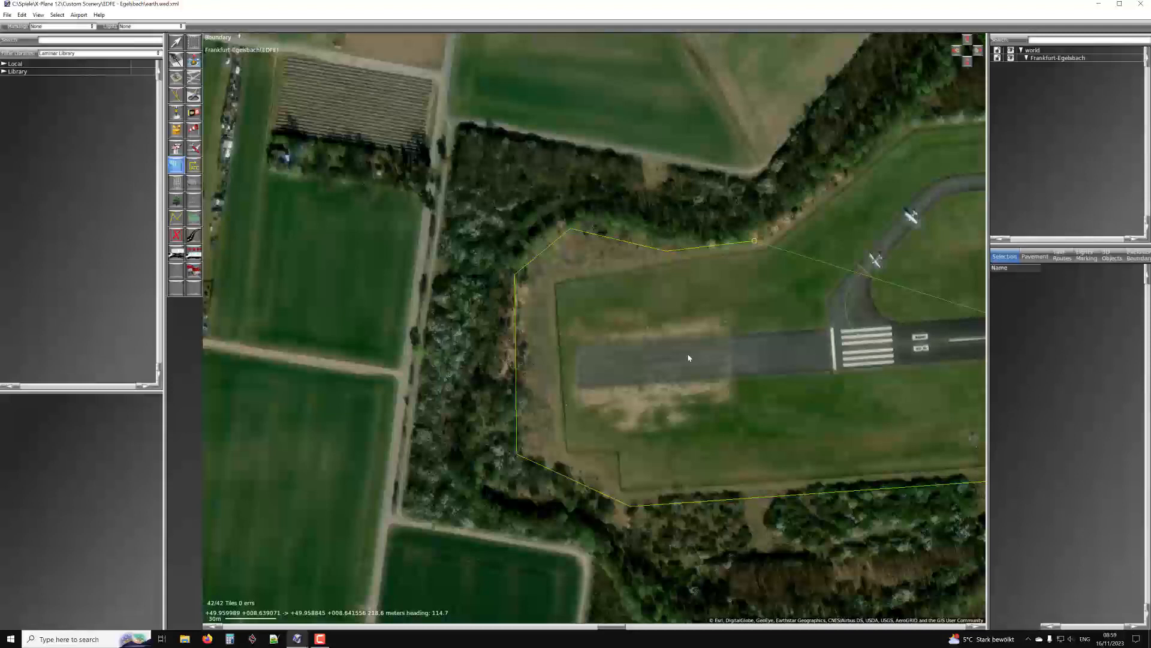
scroll(688, 356, down, 2)
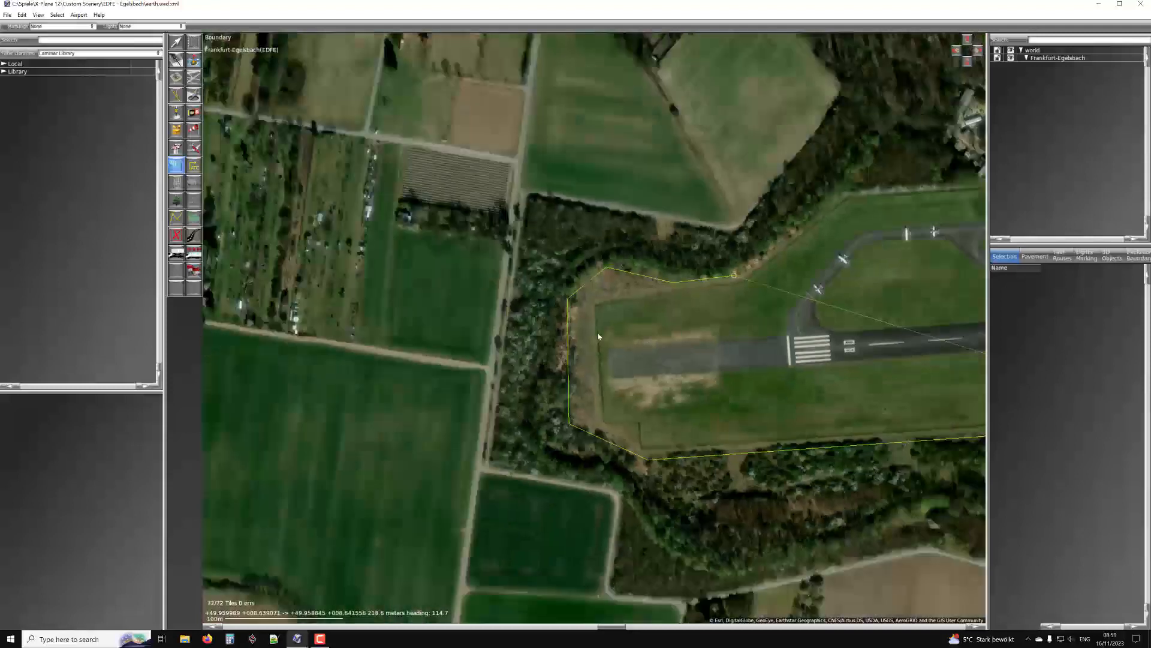
scroll(586, 334, up, 2)
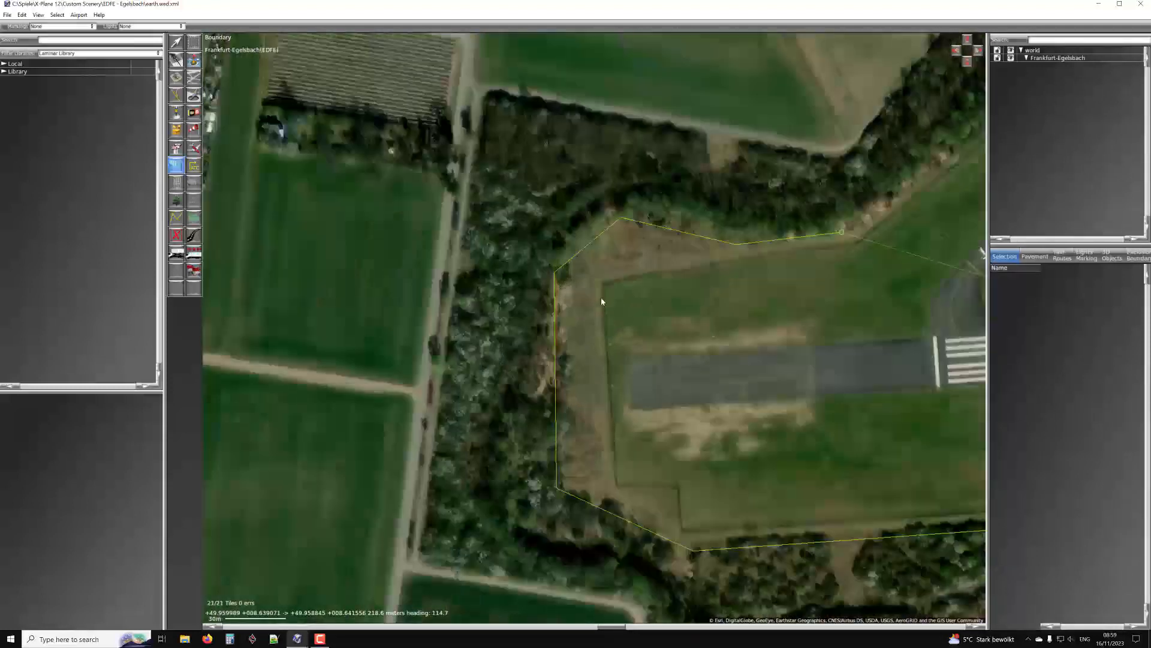
scroll(600, 301, down, 1)
scroll(602, 302, down, 1)
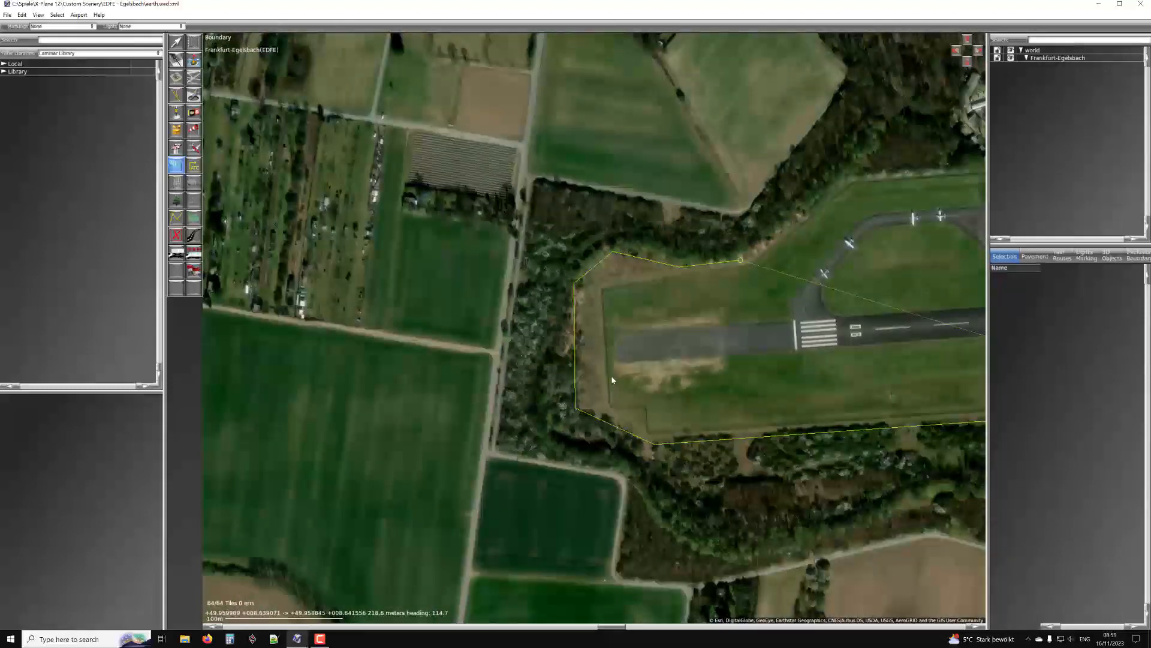
scroll(652, 307, down, 3)
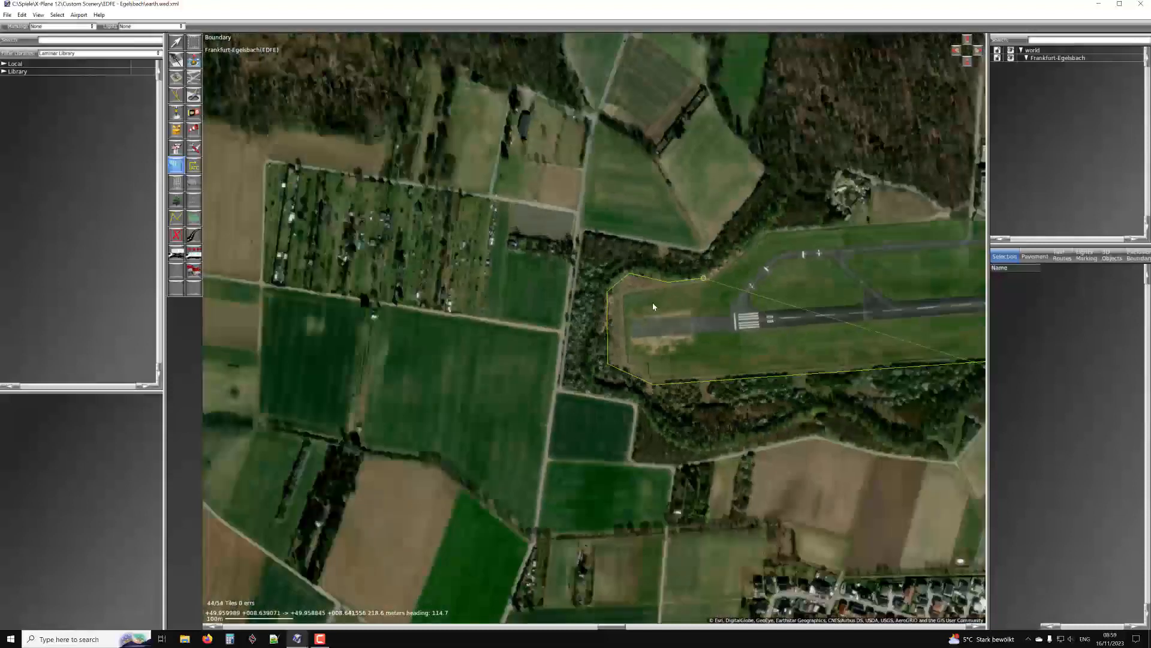
scroll(618, 297, up, 2)
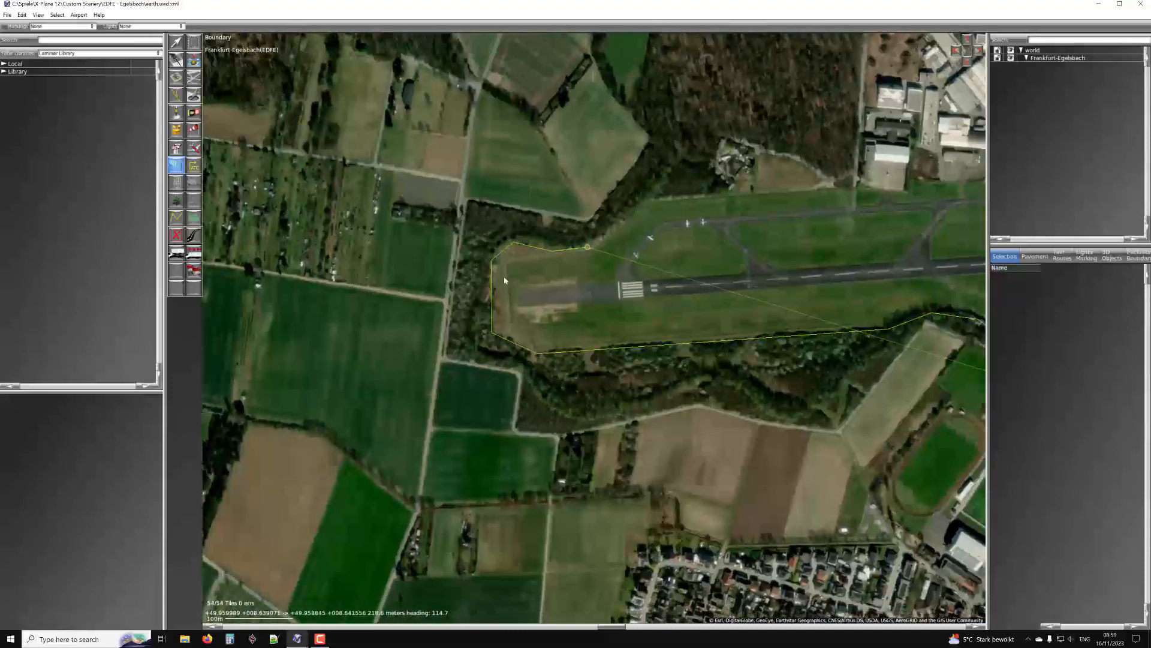
scroll(560, 263, up, 3)
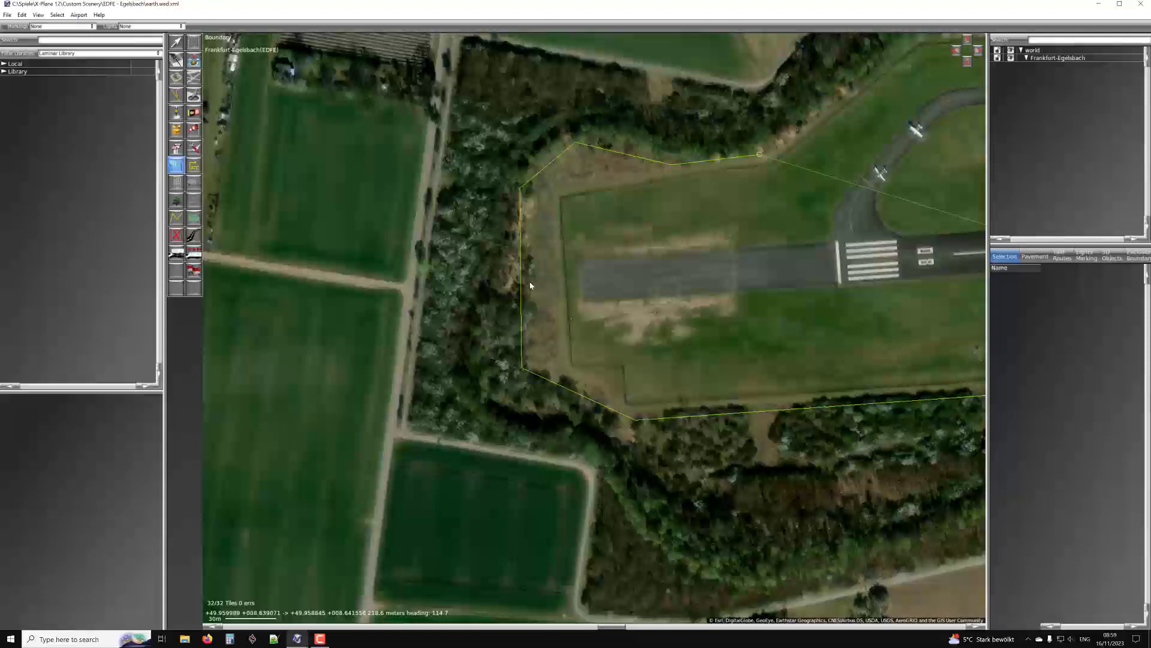
scroll(600, 286, down, 3)
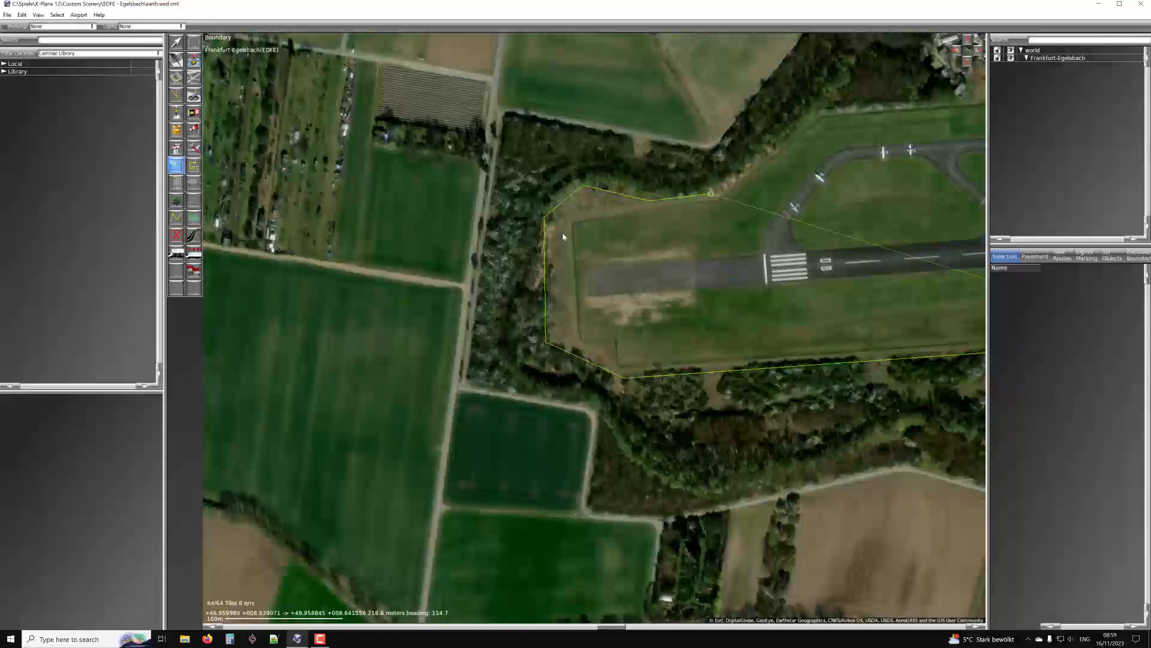
scroll(588, 324, down, 2)
Continue the boundary at the eastern runway end, from the railway edge along the tree line south of the warehouse to the road junction
scroll(810, 300, up, 4)
right_drag(877, 259, 444, 266)
right_drag(795, 174, 357, 398)
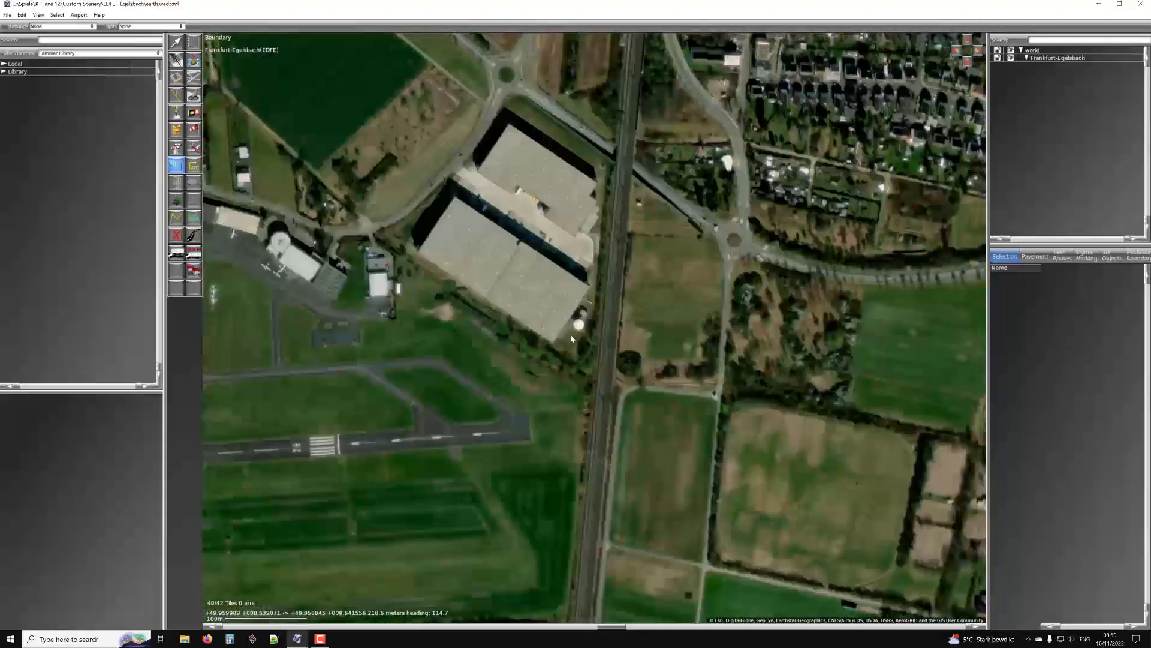
scroll(584, 371, up, 2)
right_drag(584, 371, 642, 293)
scroll(642, 294, up, 3)
click(620, 348)
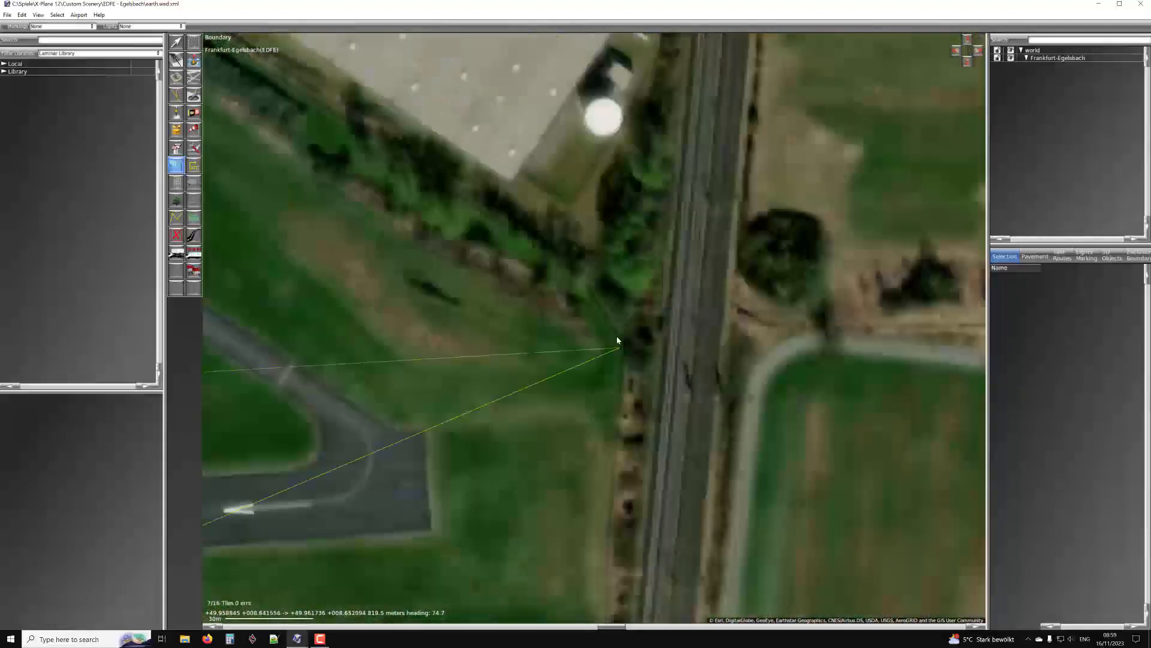
scroll(579, 283, down, 4)
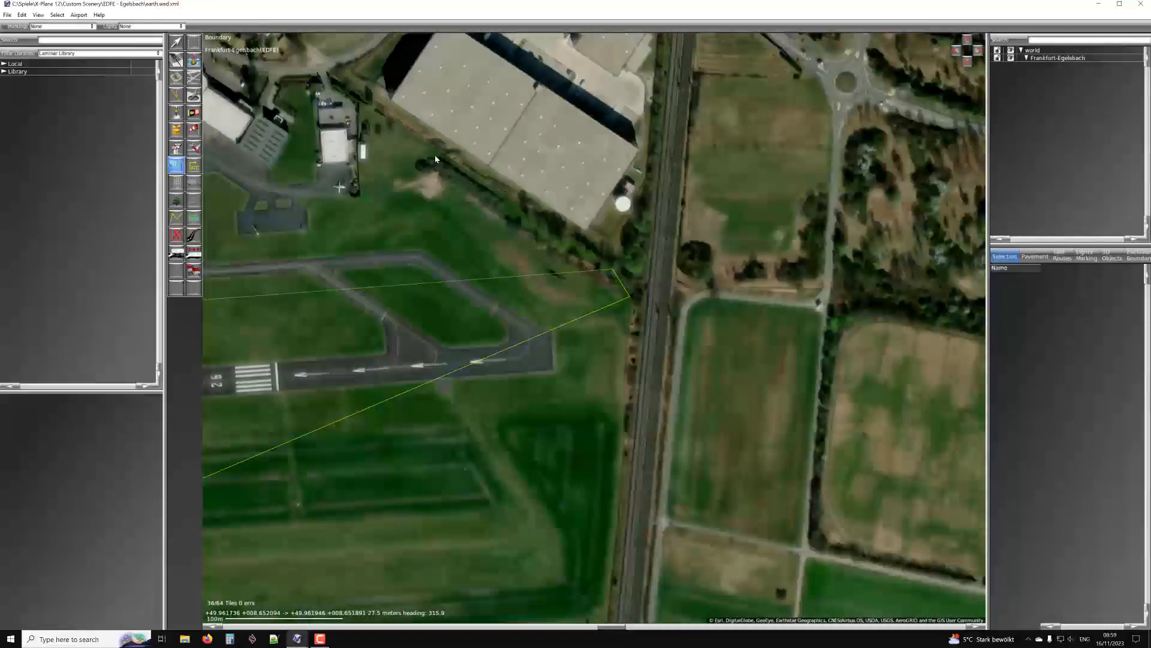
right_drag(348, 111, 485, 170)
click(454, 150)
scroll(553, 191, down, 2)
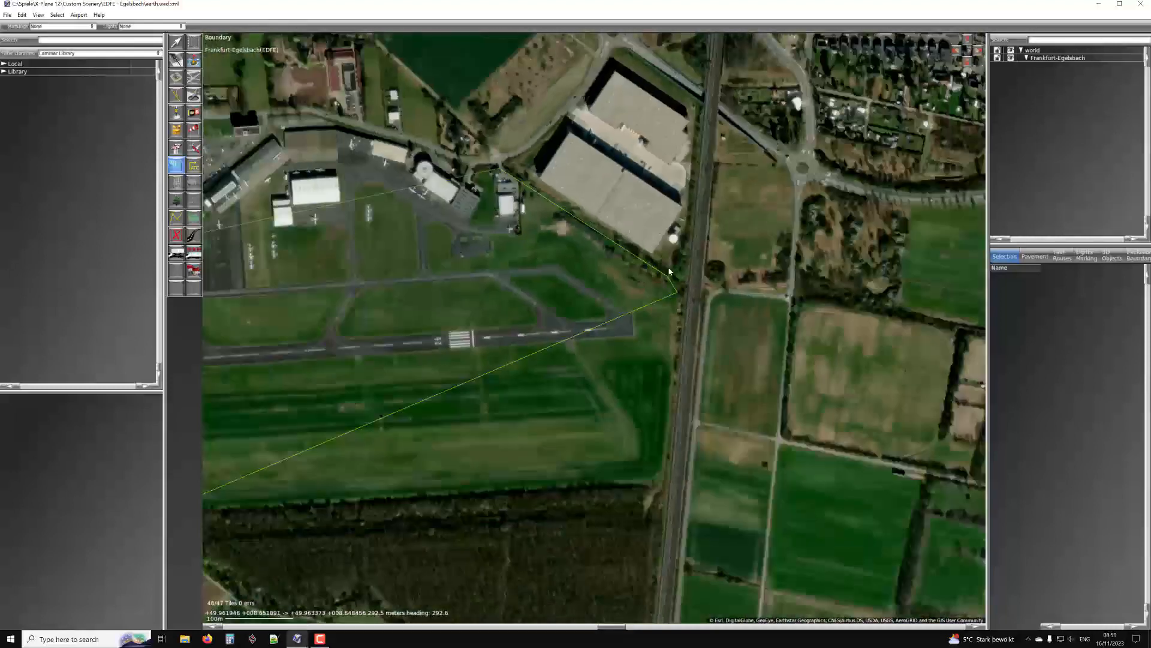
Undo the points south of the warehouse and try routing the boundary around it along the railway, the roundabout and the access road
scroll(599, 252, up, 4)
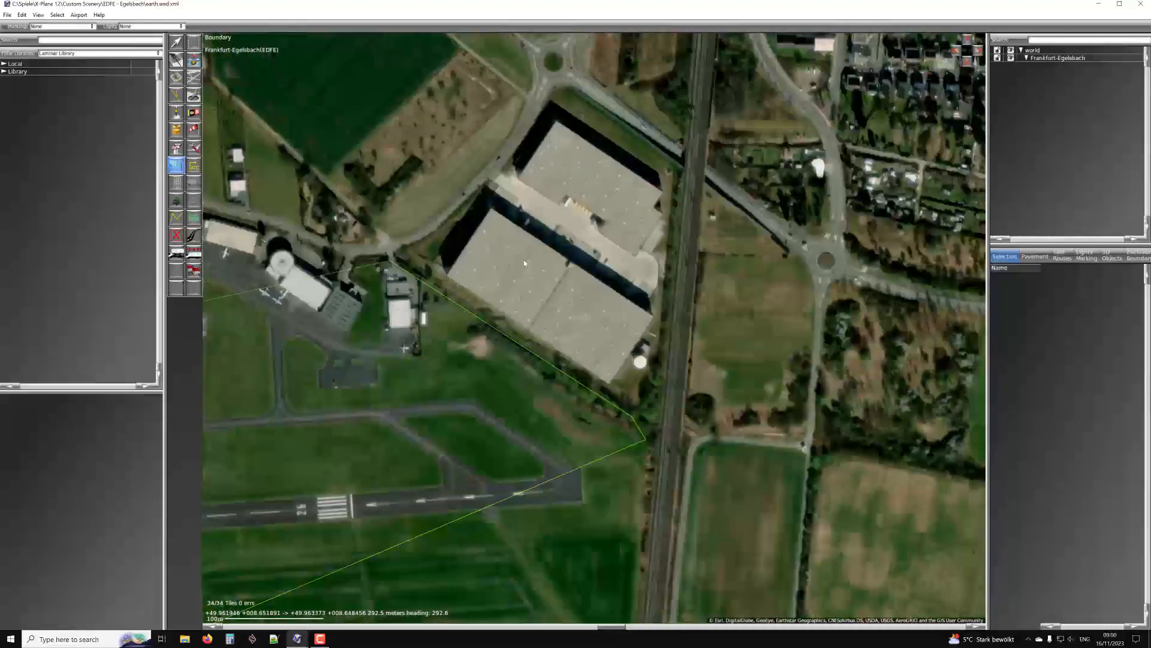
scroll(562, 240, down, 1)
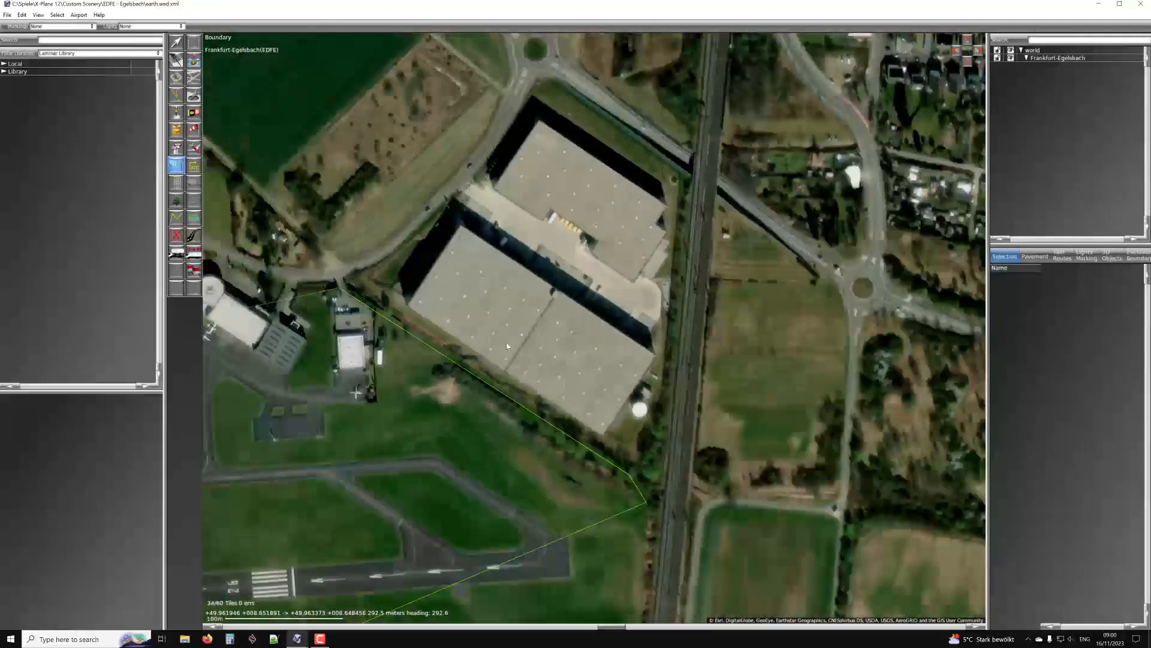
right_drag(430, 230, 547, 183)
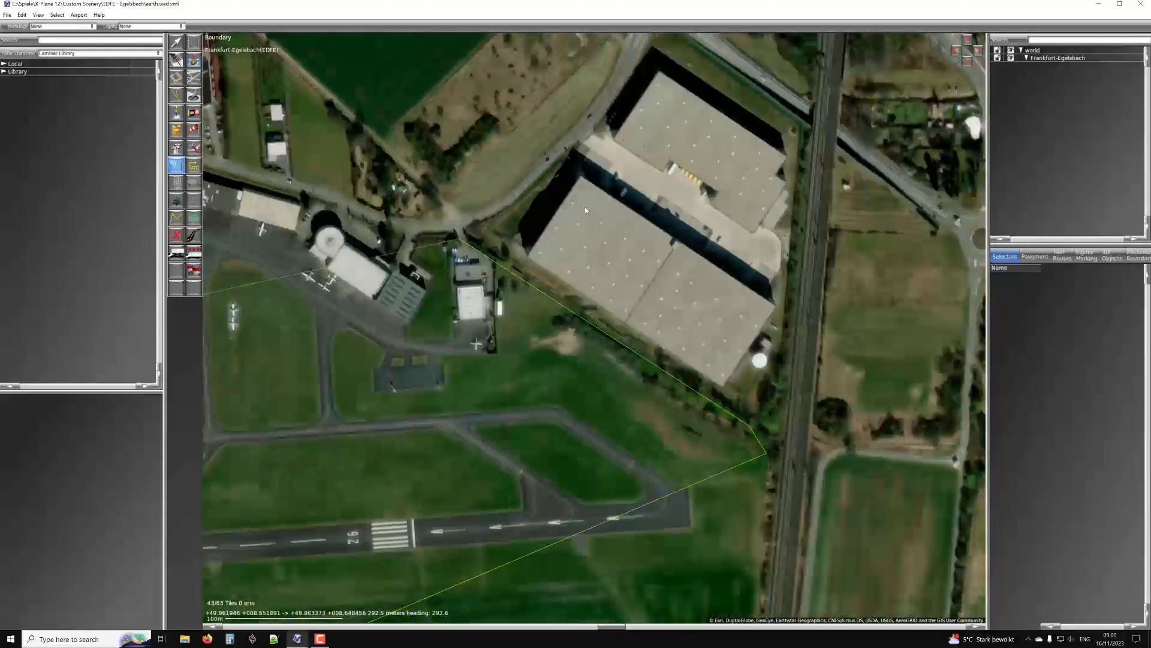
right_drag(617, 259, 578, 262)
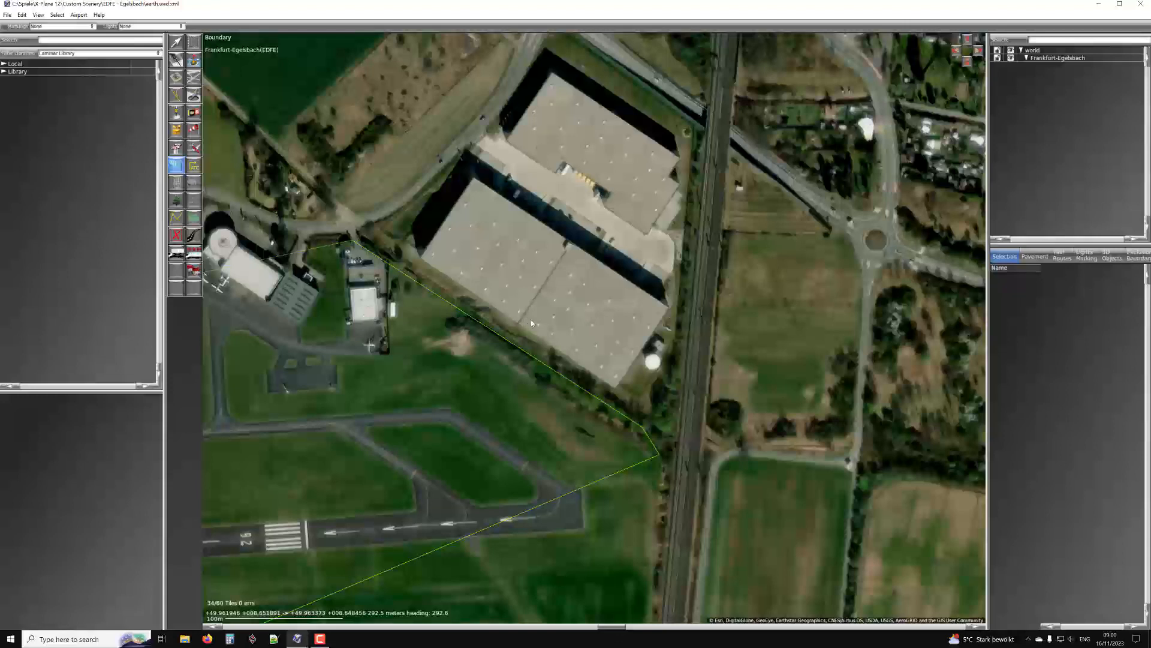
key(ctrl+z)
right_drag(637, 296, 619, 398)
click(673, 226)
click(529, 142)
right_drag(409, 307, 572, 236)
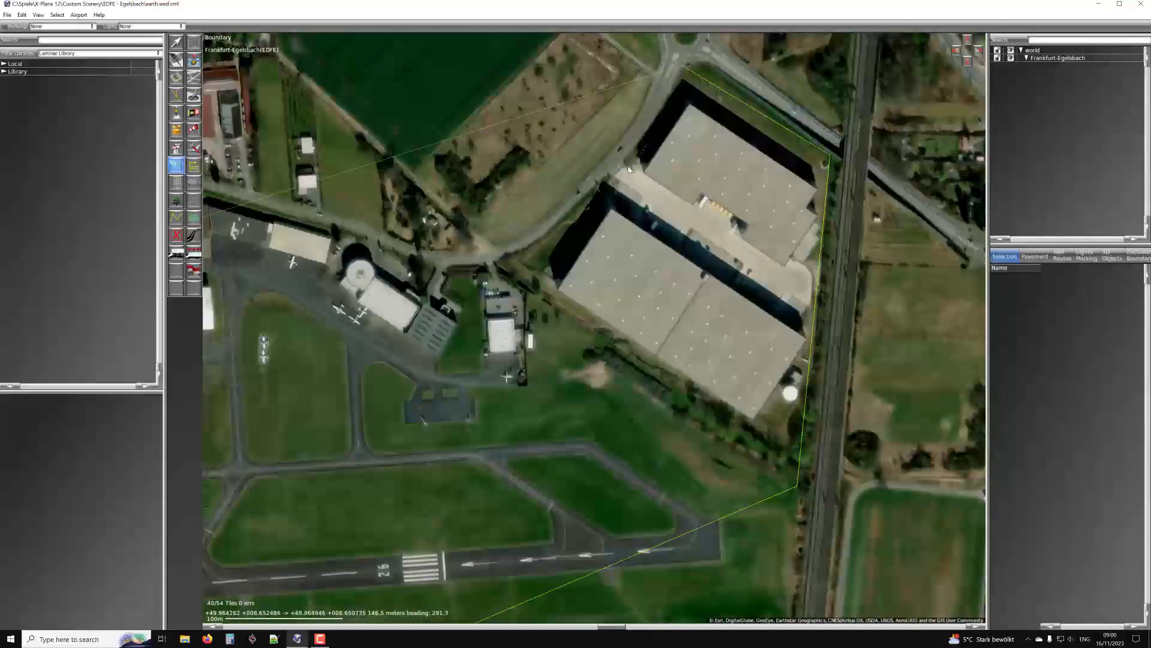
scroll(573, 236, down, 3)
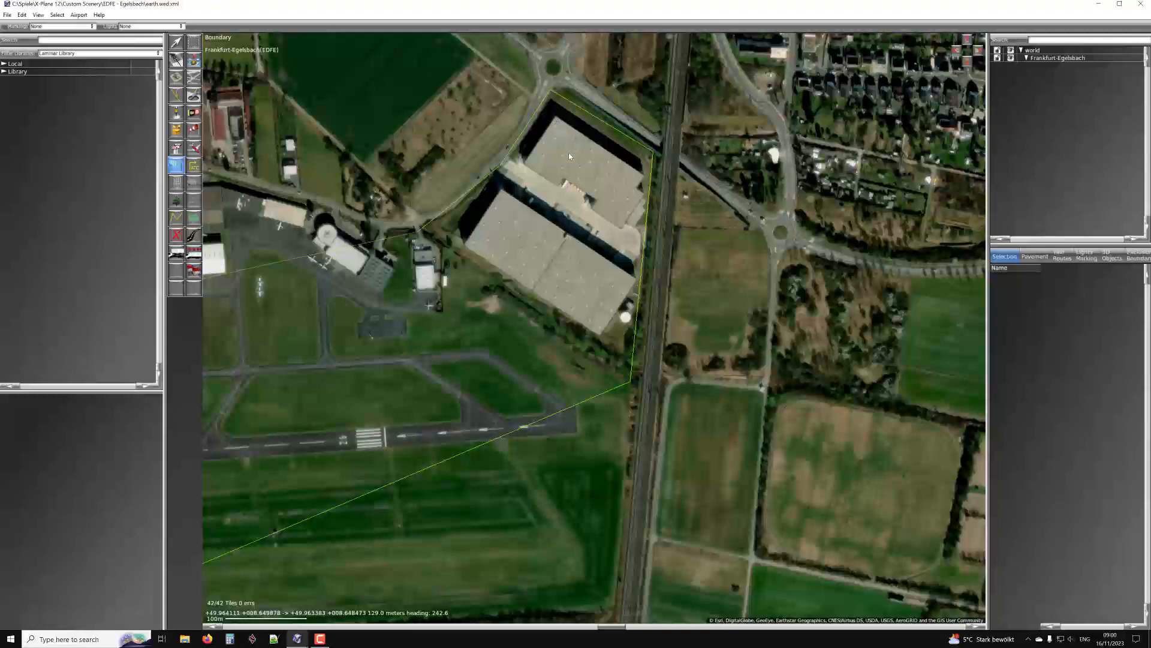
Remove the last points around the warehouse and retrace its northern side closer to the road, including the corner at the roundabout
scroll(570, 147, up, 4)
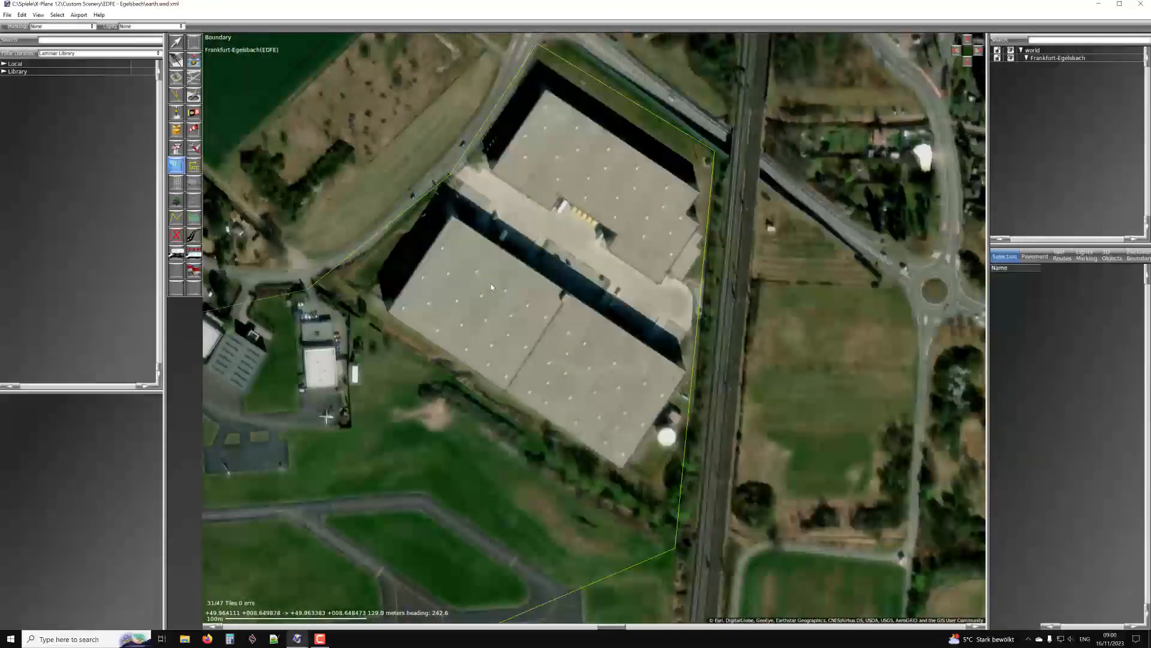
scroll(491, 283, down, 2)
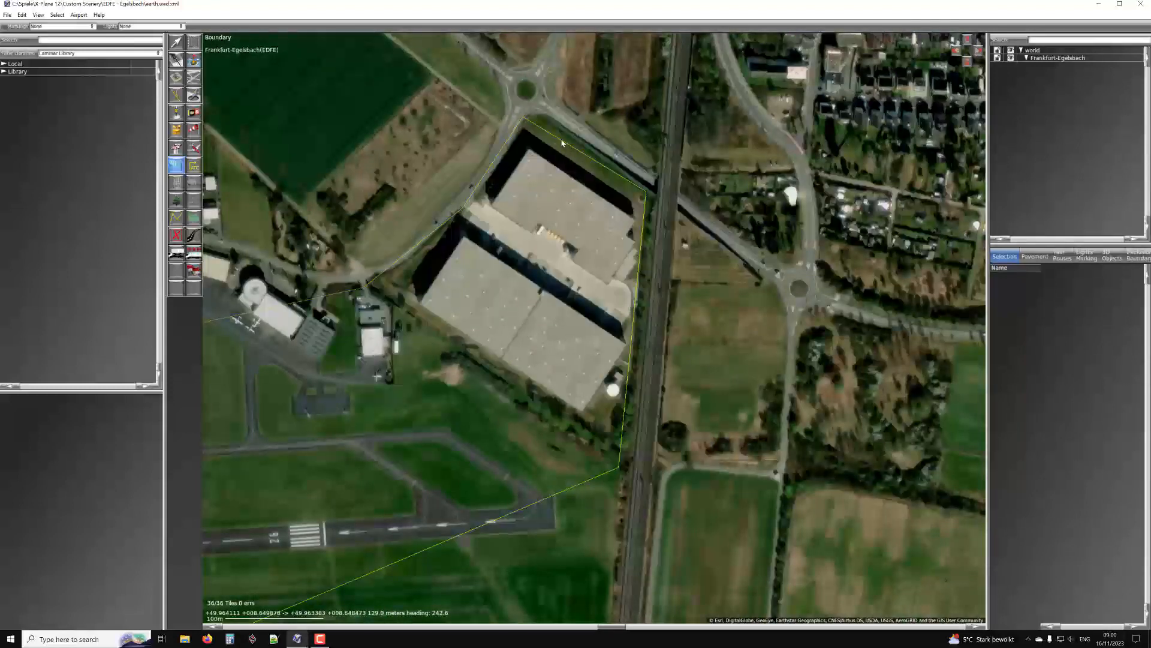
scroll(541, 120, up, 3)
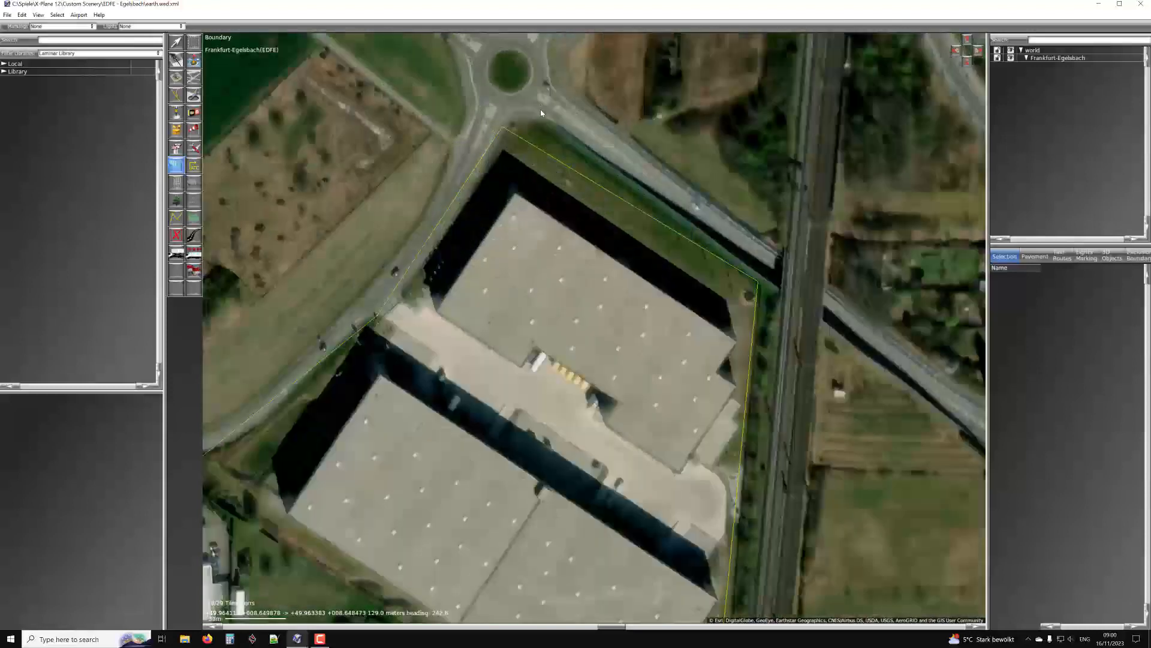
key(BackSpace)
key(BackSpace)
key(BackSpace)
click(530, 118)
right_drag(516, 165, 521, 160)
scroll(521, 163, down, 3)
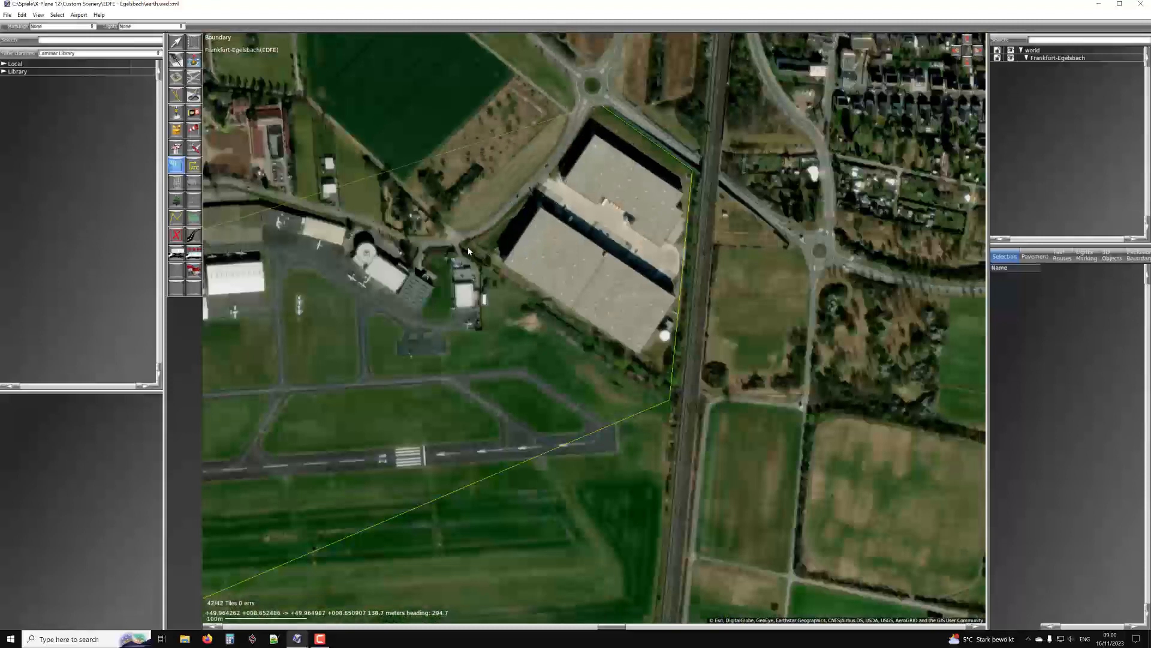
scroll(522, 252, up, 3)
scroll(620, 286, down, 2)
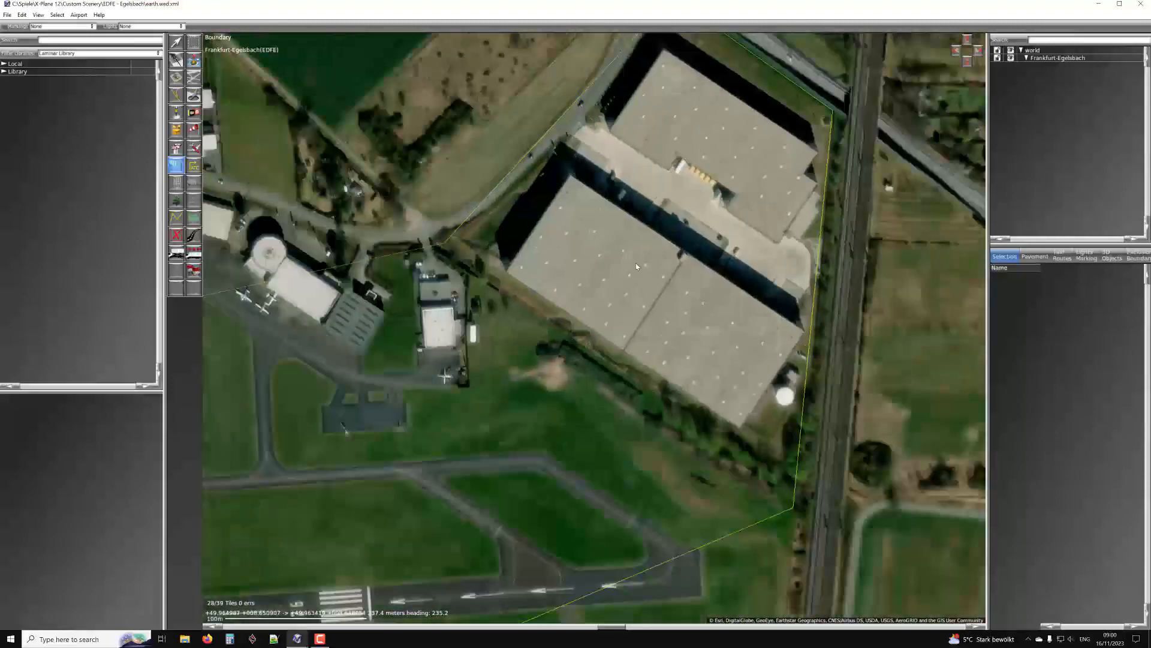
scroll(704, 203, down, 2)
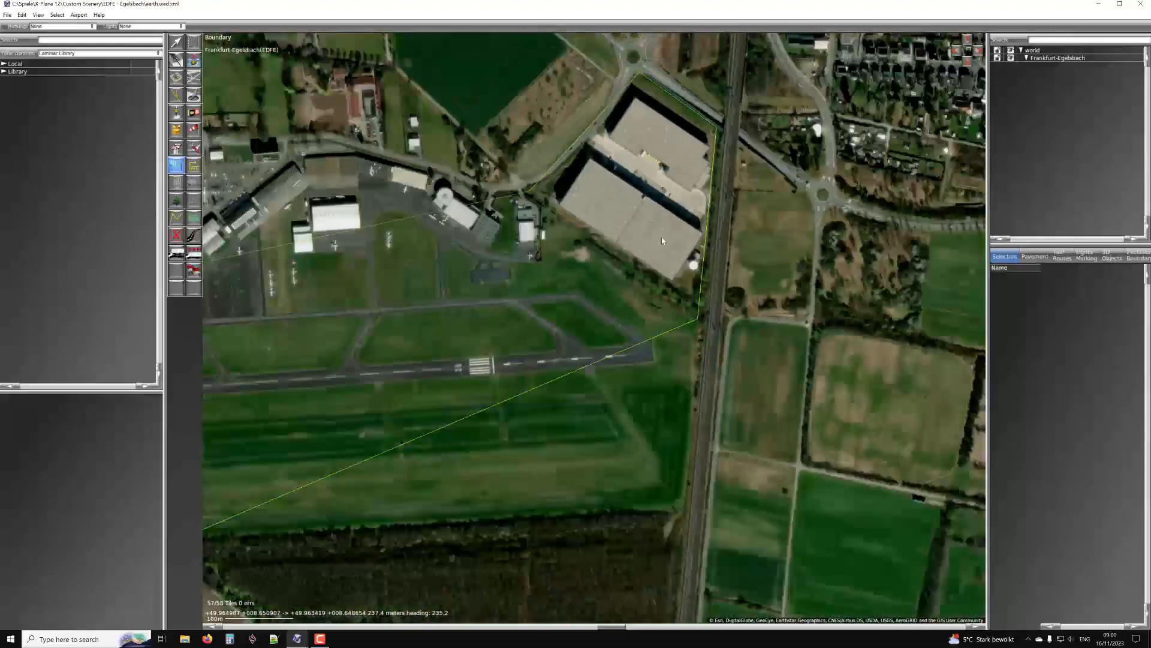
Remove all boundary points around the warehouse and beside the railway at the eastern runway end
key(BackSpace)
key(BackSpace)
key(BackSpace)
key(BackSpace)
key(BackSpace)
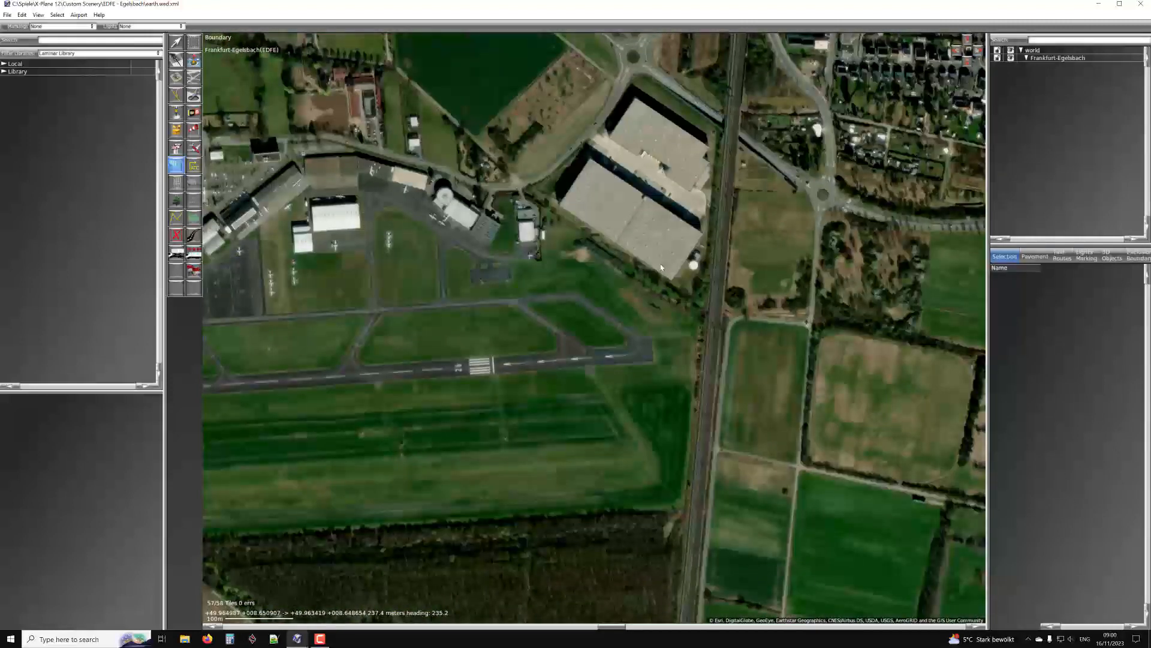
Extend the boundary to the railway edge east of the runway, then northwest along the tree line to the junction, leaving out the warehouse
scroll(705, 343, up, 2)
click(695, 310)
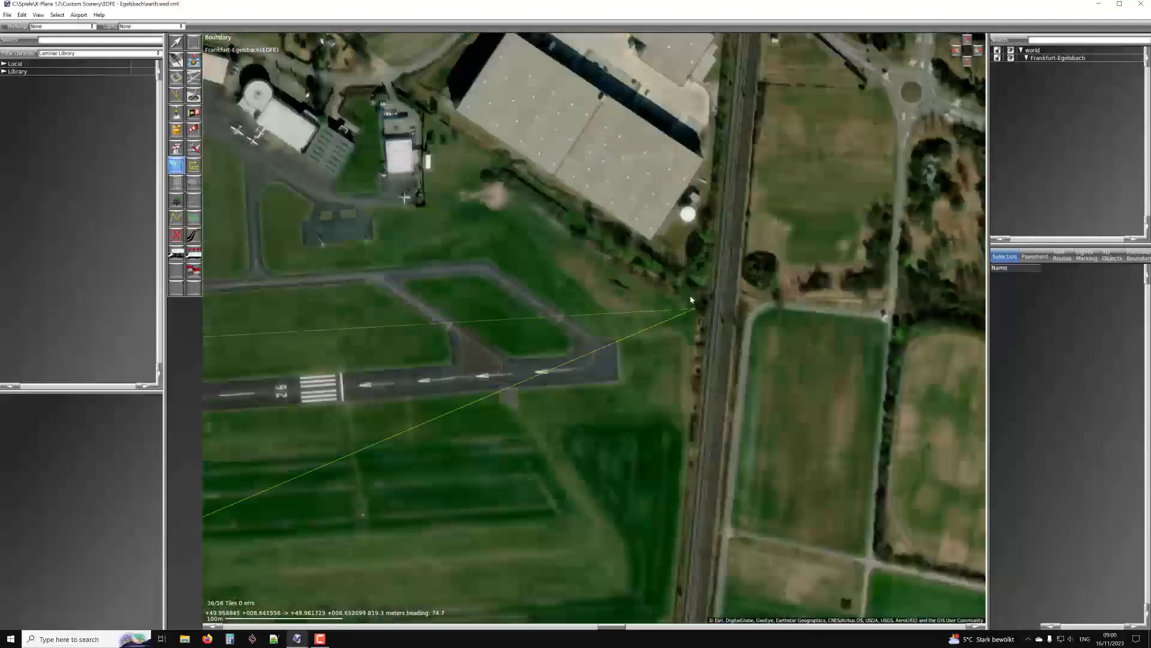
click(678, 276)
scroll(670, 268, down, 3)
right_drag(515, 204, 555, 253)
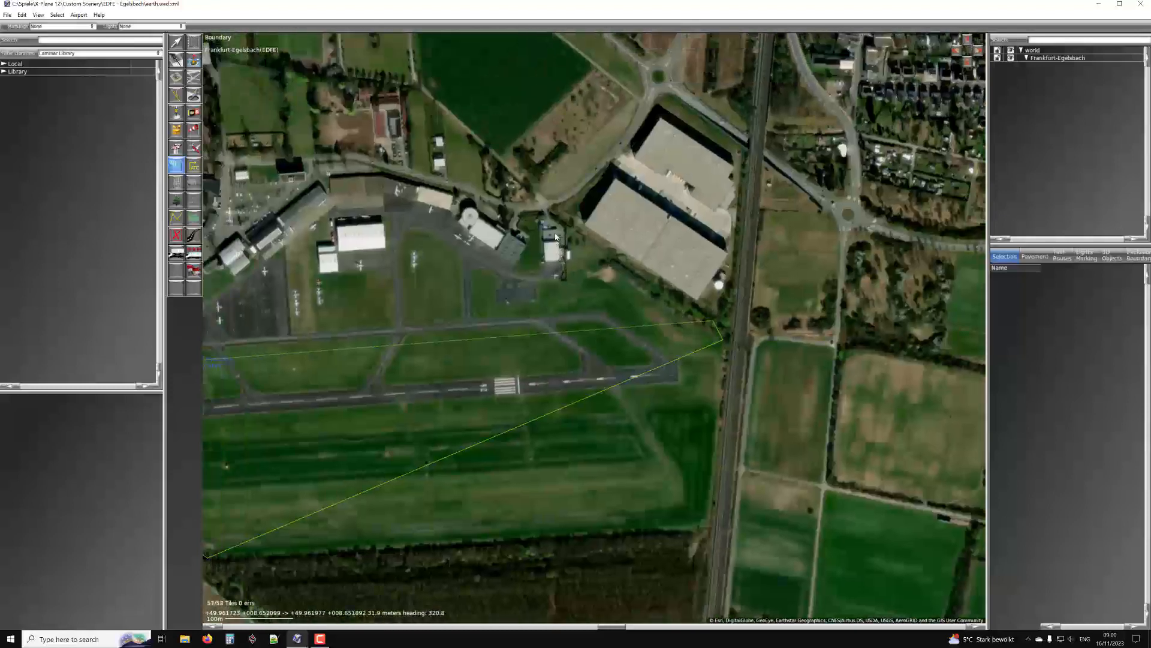
scroll(555, 234, up, 3)
click(552, 208)
right_drag(674, 175, 509, 280)
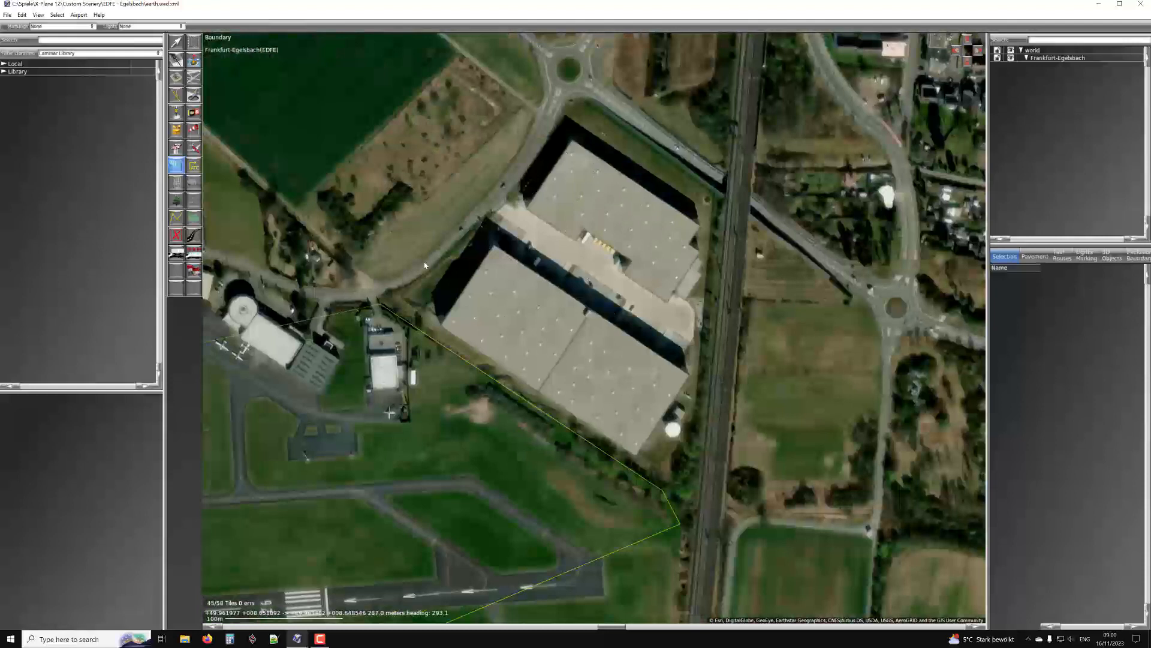
right_drag(489, 265, 588, 245)
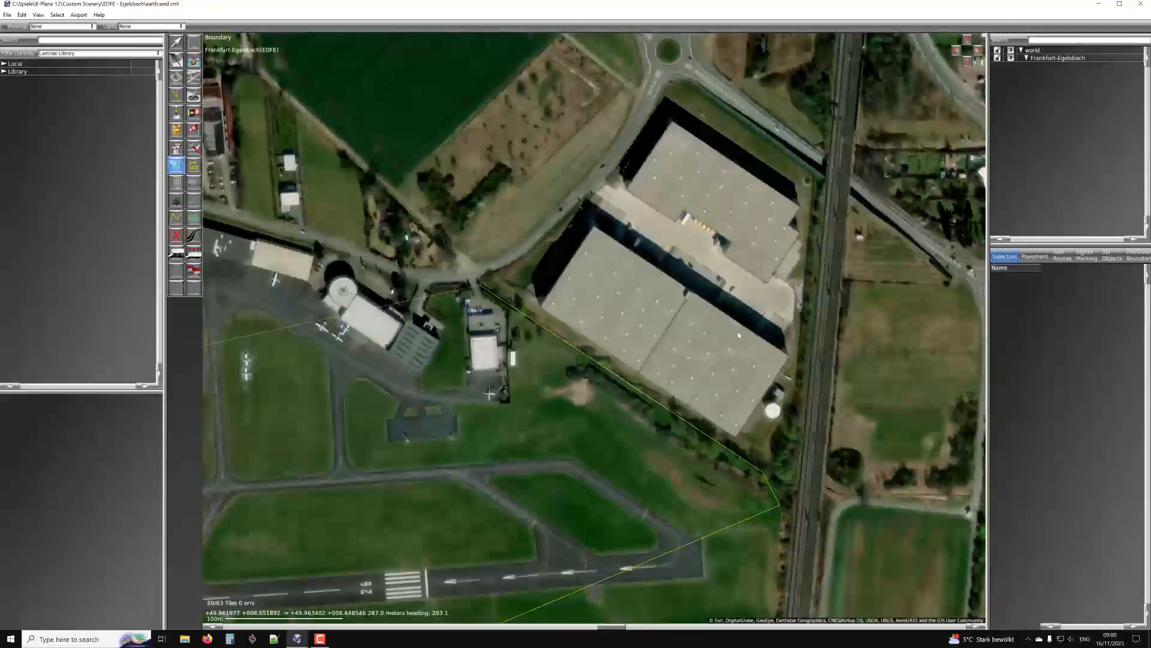
scroll(566, 225, down, 2)
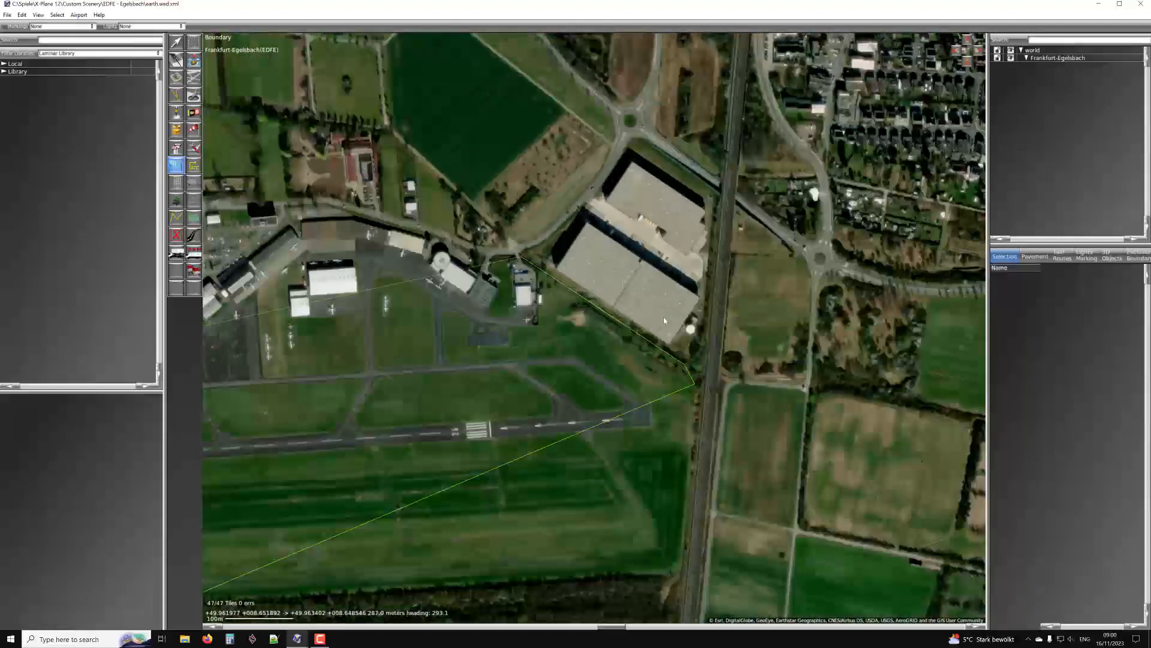
Extend the boundary westward from the road junction past the tower, following the road north of the hangars
scroll(601, 238, up, 1)
scroll(516, 252, up, 1)
click(516, 276)
right_drag(285, 183, 626, 273)
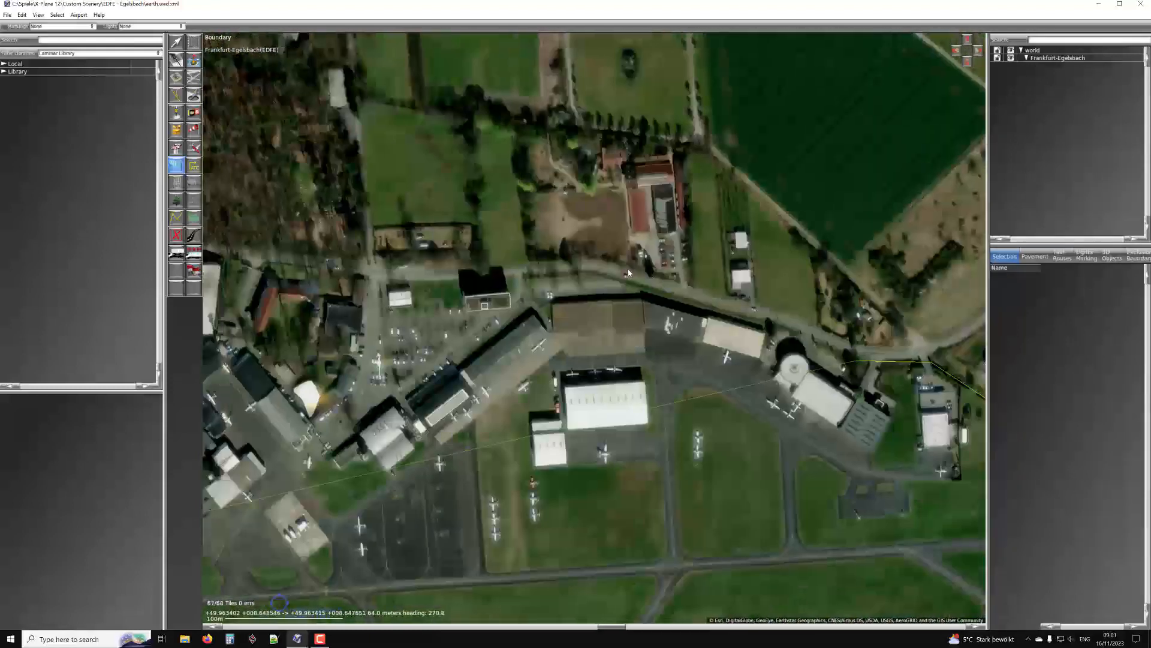
scroll(617, 269, down, 1)
click(582, 269)
right_drag(269, 321, 584, 252)
scroll(584, 252, up, 1)
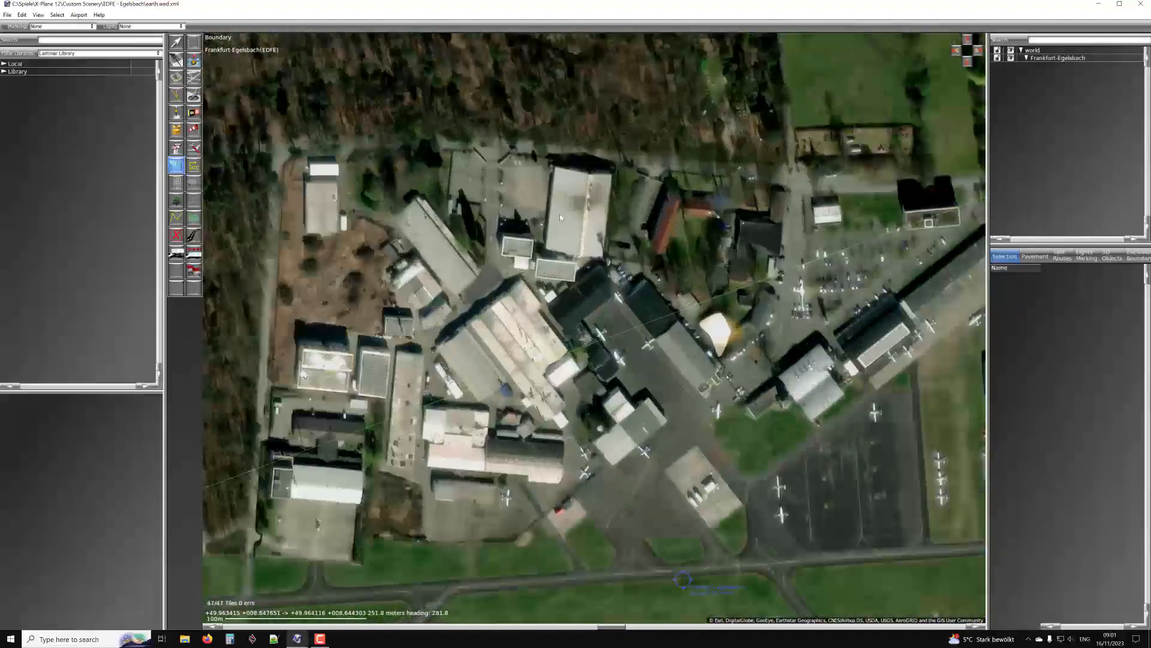
Try to enclose the western building complex by tracing the boundary along the forest edge and down the path to the airfield grass
scroll(609, 284, up, 1)
right_drag(642, 323, 609, 191)
right_drag(562, 253, 749, 248)
right_drag(417, 59, 439, 185)
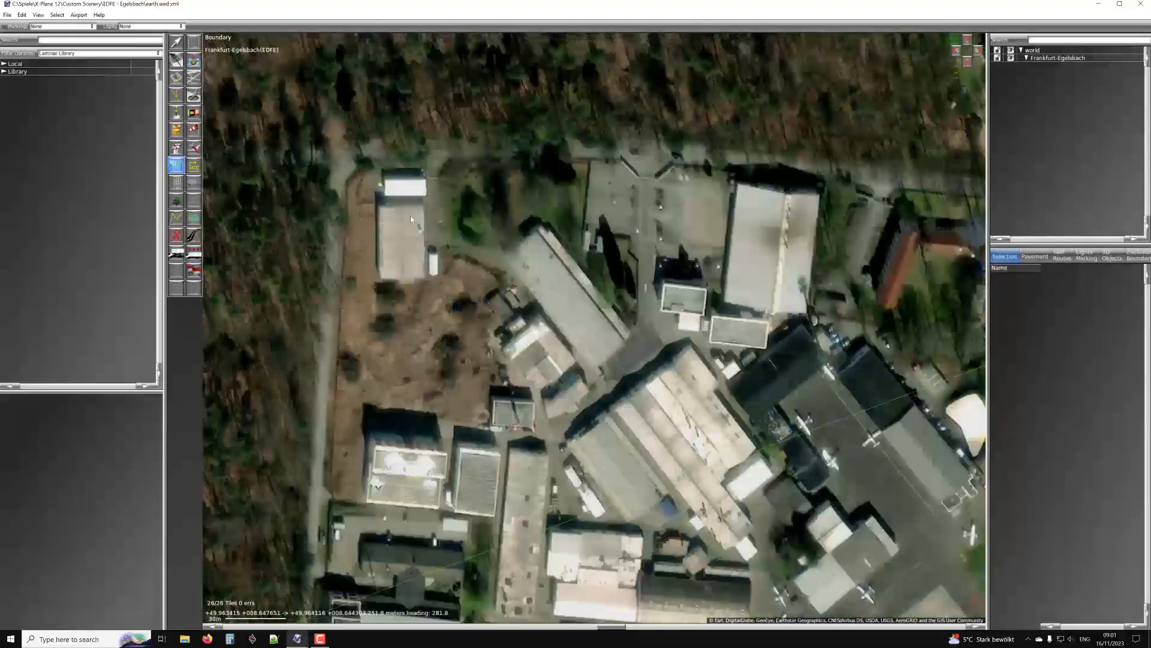
scroll(480, 220, down, 2)
click(856, 223)
click(401, 188)
right_drag(375, 397, 453, 287)
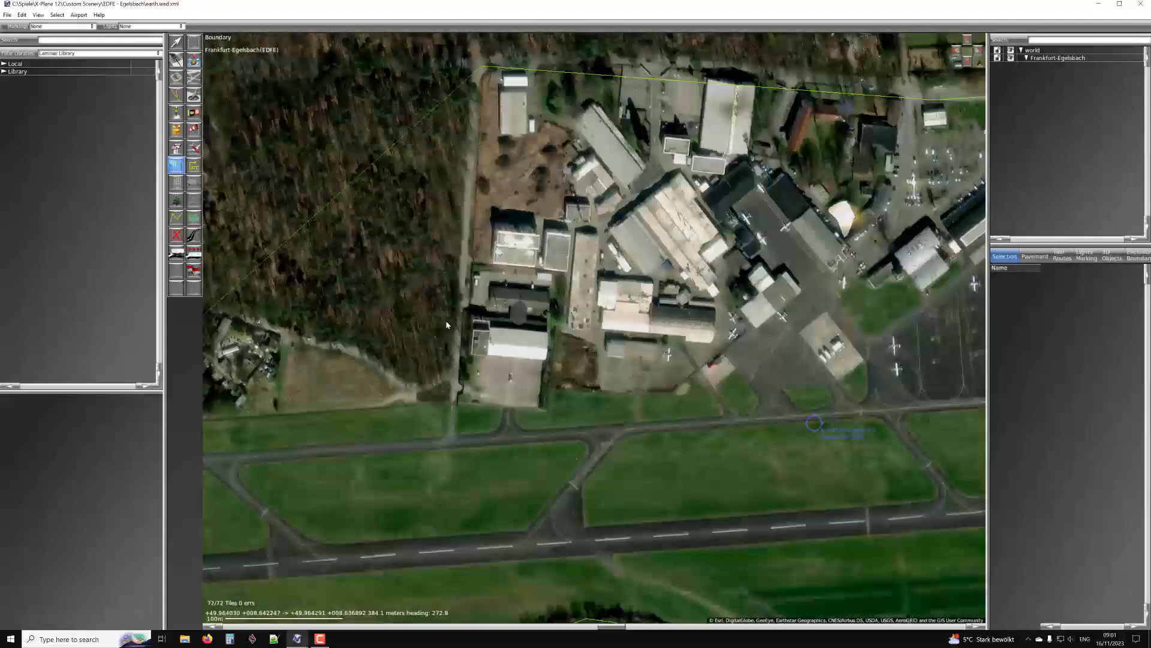
click(450, 397)
Review the outline around the western building complex and remove its points along the forest edge and the path
right_drag(603, 73, 531, 237)
scroll(645, 286, up, 4)
right_drag(298, 490, 414, 375)
scroll(413, 371, down, 4)
right_drag(472, 417, 516, 288)
scroll(581, 242, up, 1)
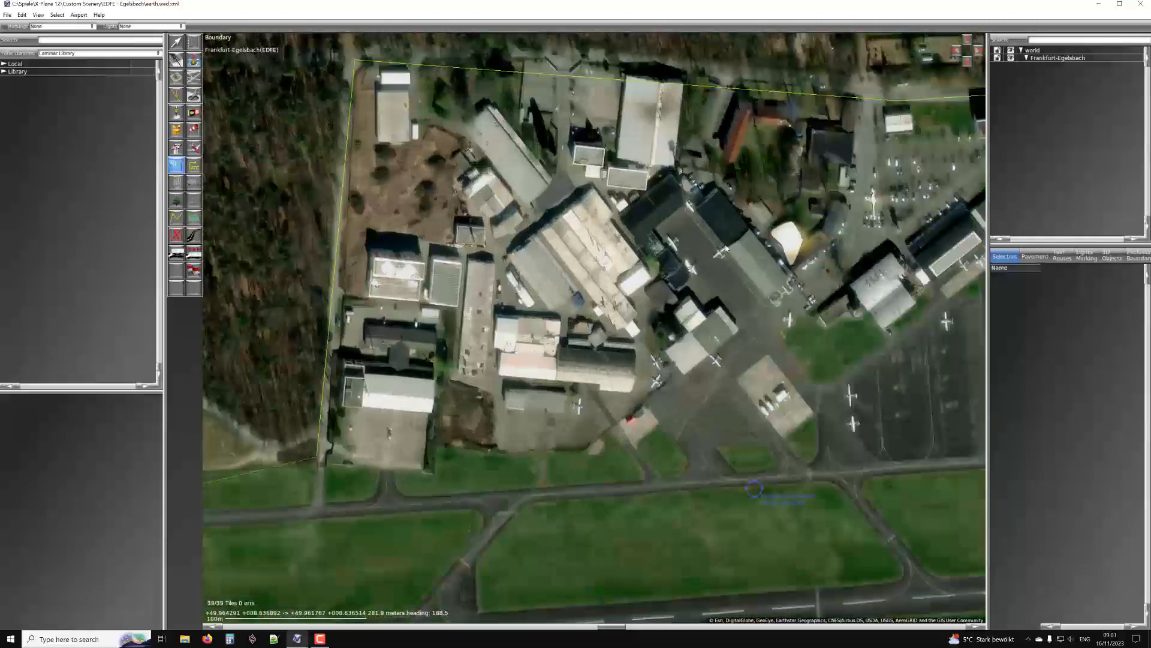
right_drag(757, 238, 563, 280)
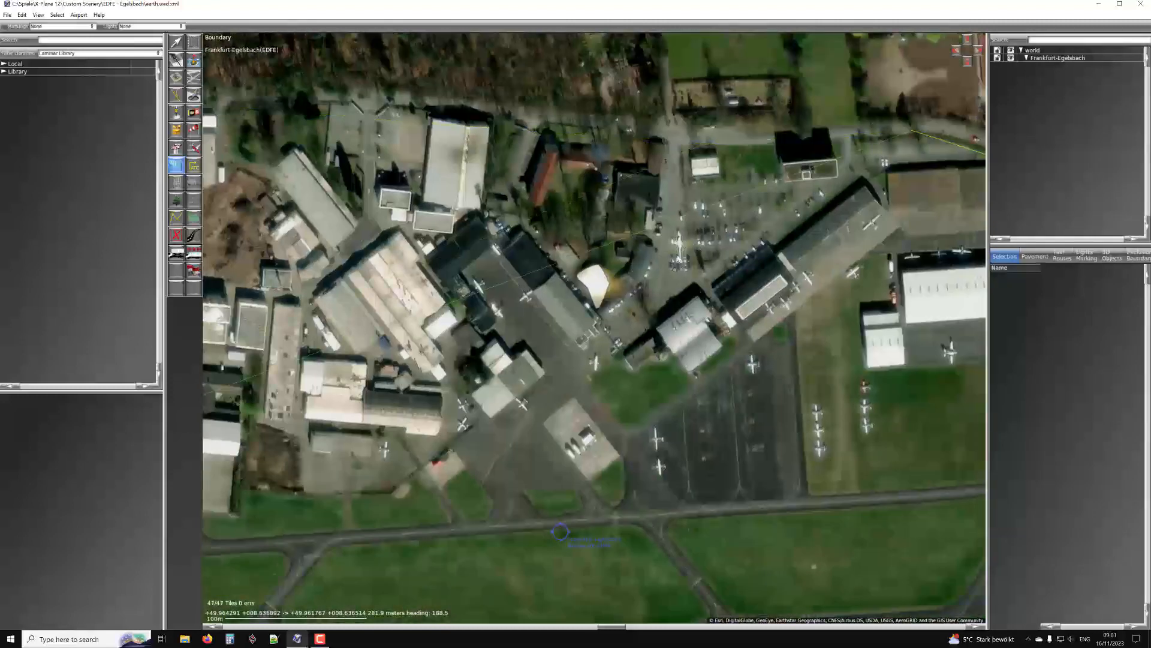
Trace the boundary along the rear of the row of hangars beside the car park and around the northern side of the next hangars
click(614, 354)
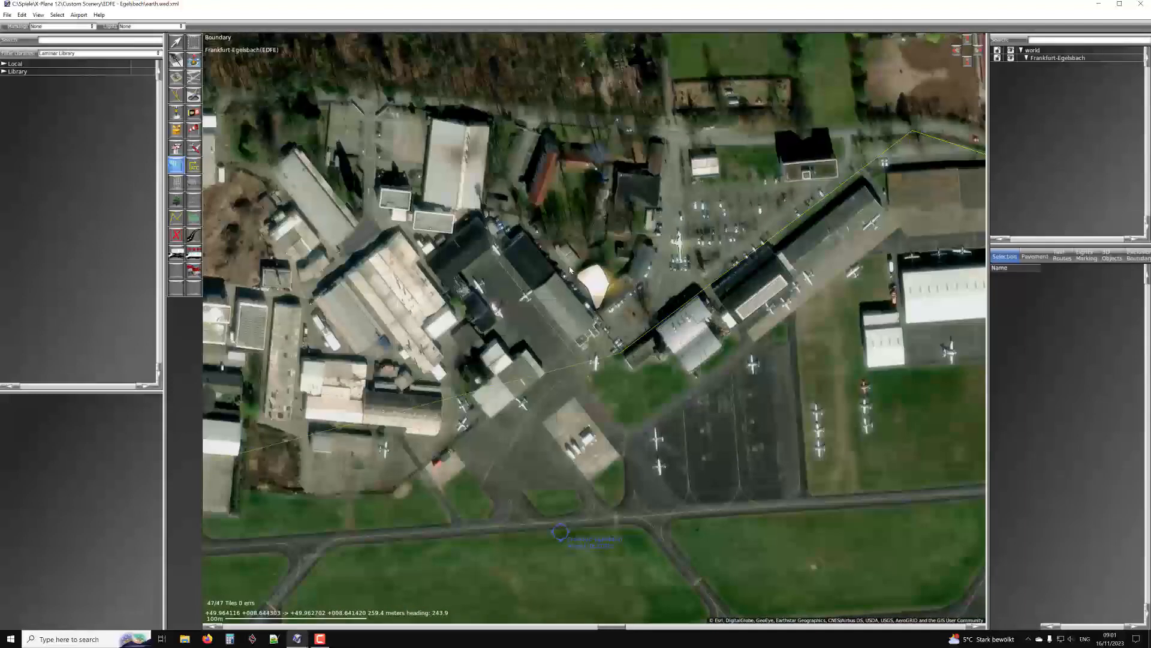
right_drag(541, 233, 585, 288)
click(562, 272)
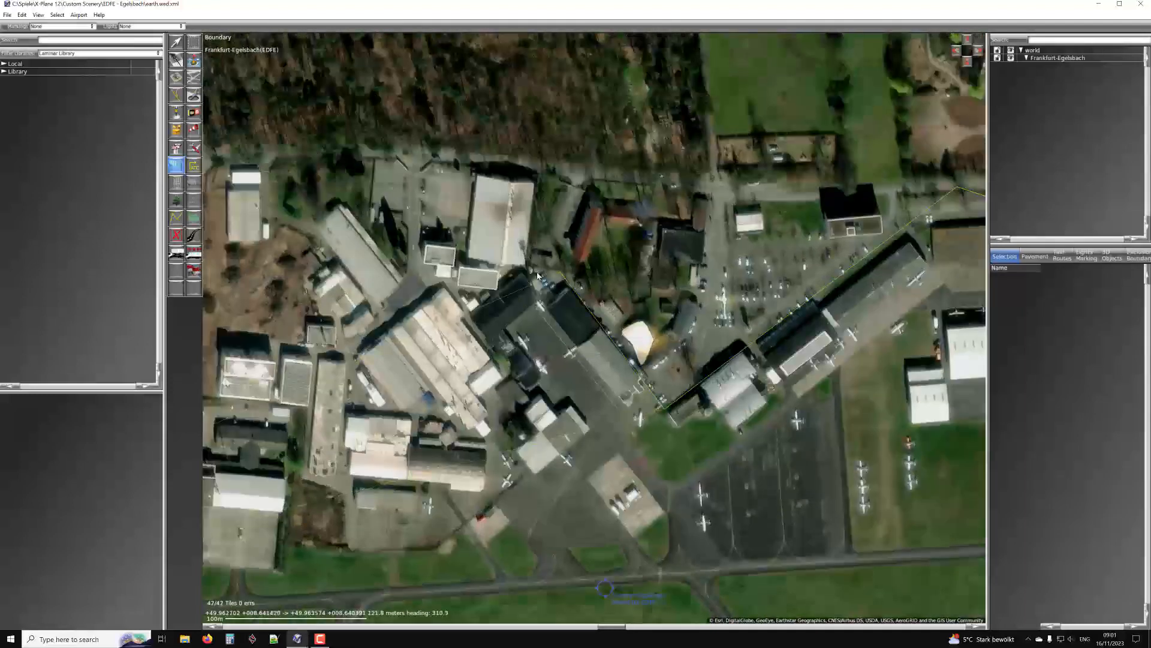
click(505, 268)
right_drag(505, 269, 520, 251)
Extend the boundary westward past the large hangar's northern side and straight across to the path along the forest
right_drag(461, 297, 503, 250)
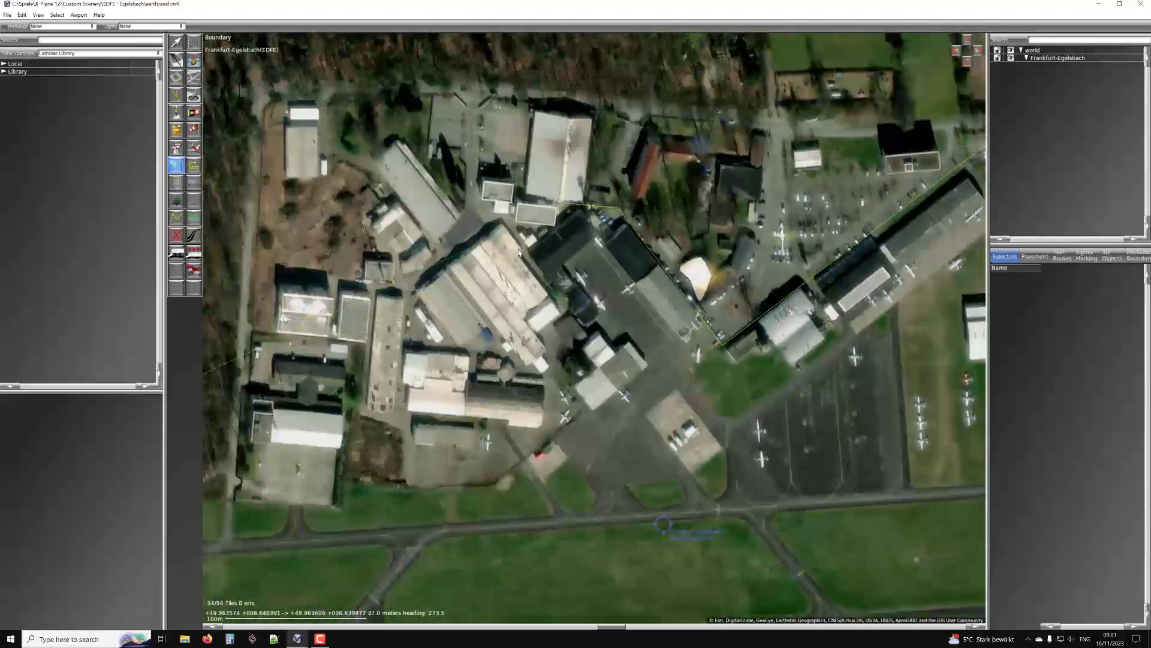
click(502, 225)
right_drag(413, 297, 511, 239)
click(509, 236)
click(357, 218)
right_drag(391, 282, 451, 174)
right_drag(567, 157, 485, 386)
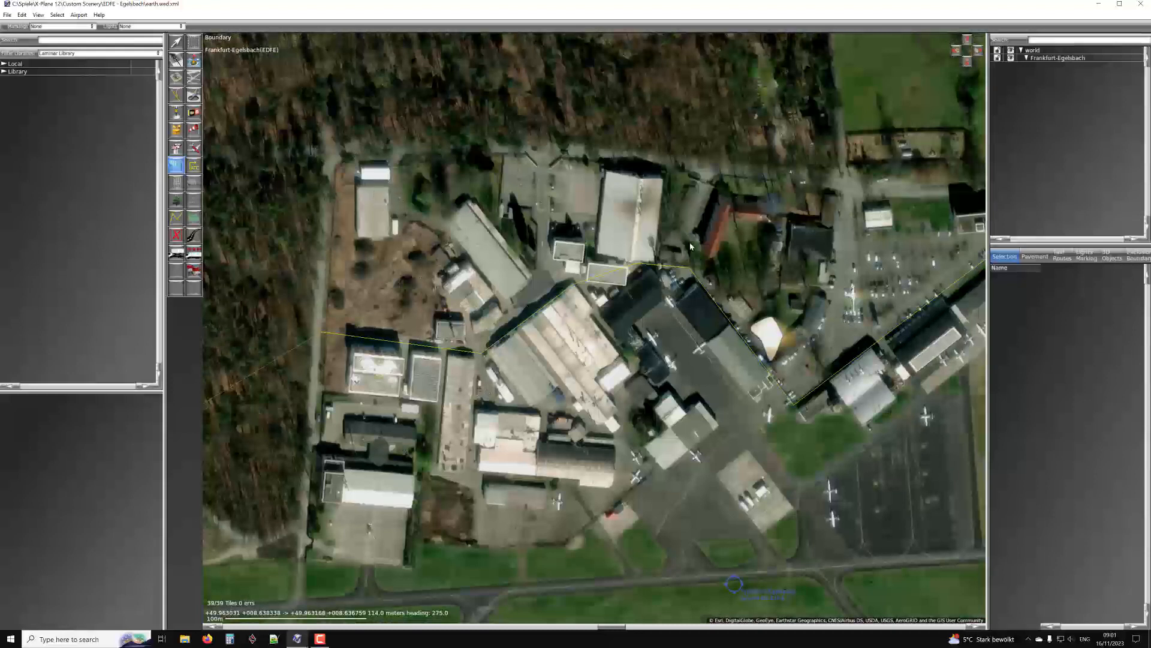
Examine the traced boundary line around the northern hangars, the car park and the western building complex
scroll(576, 180, up, 3)
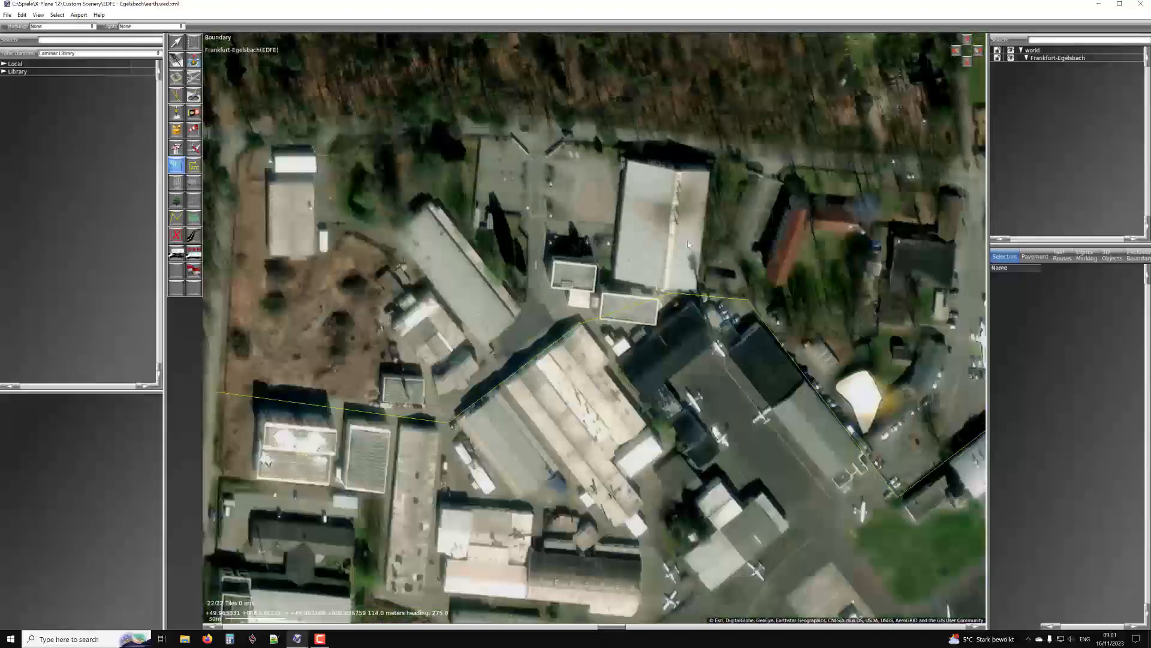
scroll(408, 257, down, 3)
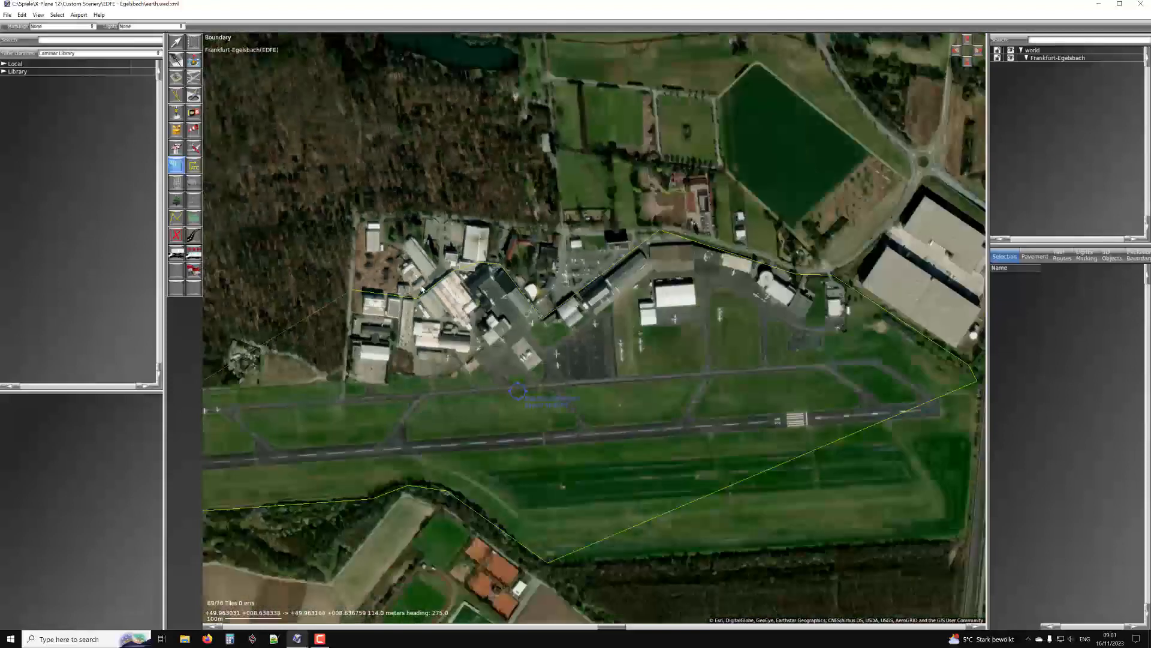
right_drag(431, 317, 473, 286)
scroll(617, 224, up, 2)
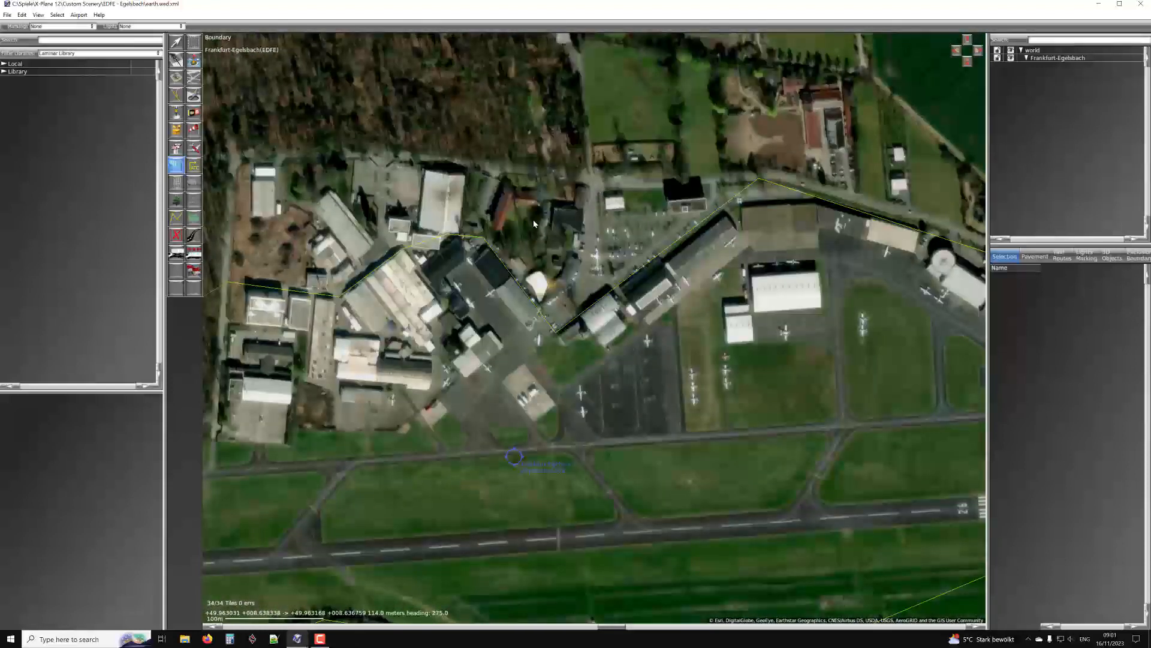
scroll(456, 282, down, 1)
scroll(456, 282, up, 2)
scroll(557, 244, down, 3)
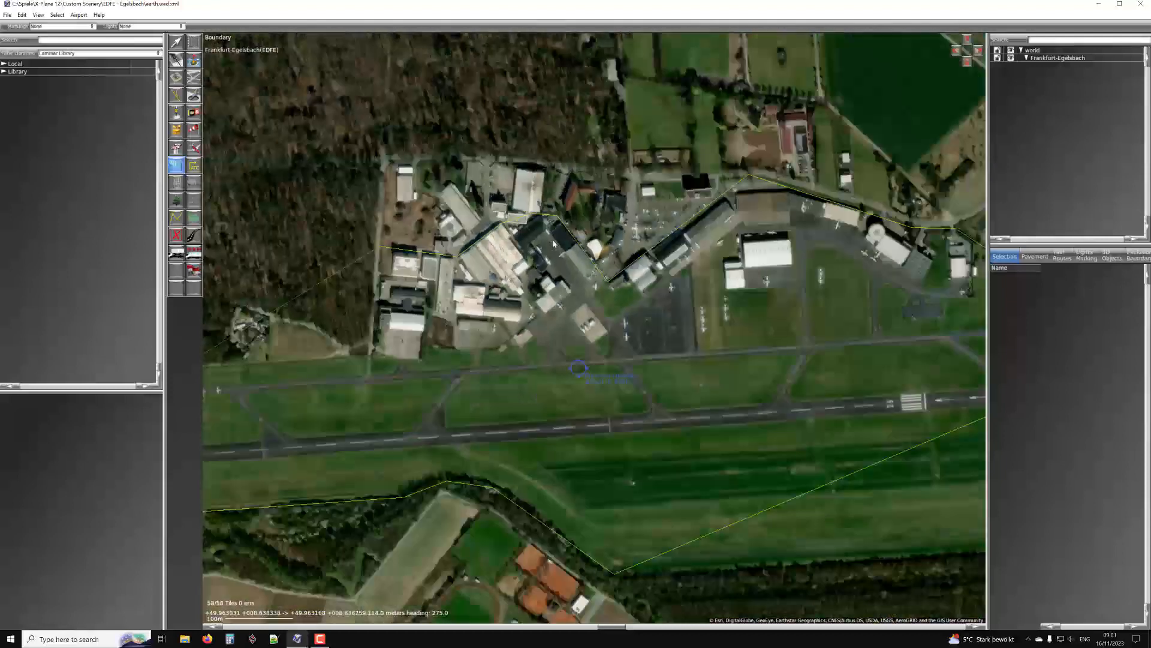
right_drag(751, 235, 584, 267)
Review the whole boundary outline from the railway at the eastern end to the western end of the runway
scroll(584, 267, down, 3)
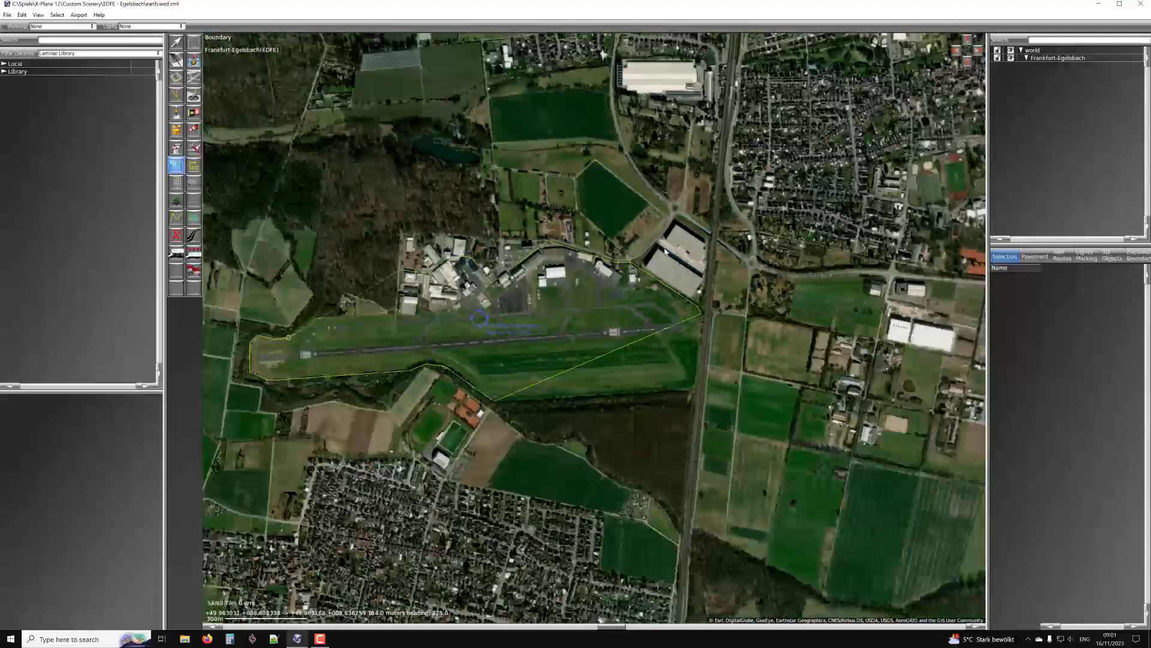
right_drag(746, 230, 563, 296)
scroll(563, 296, up, 3)
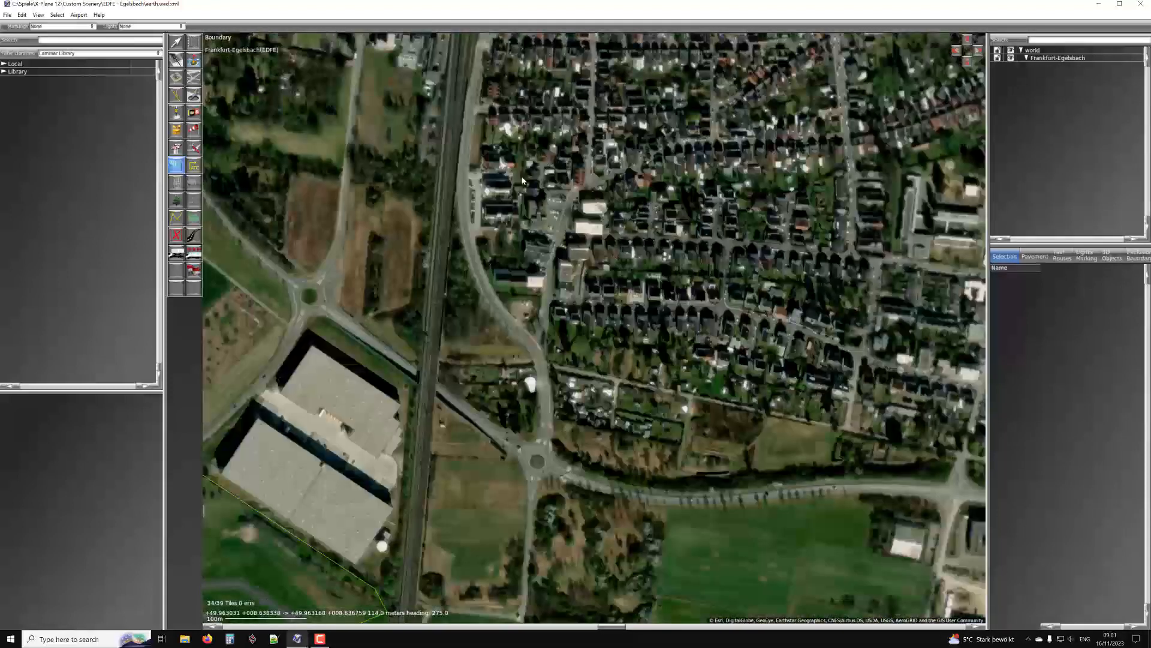
right_drag(351, 501, 556, 229)
scroll(556, 230, down, 3)
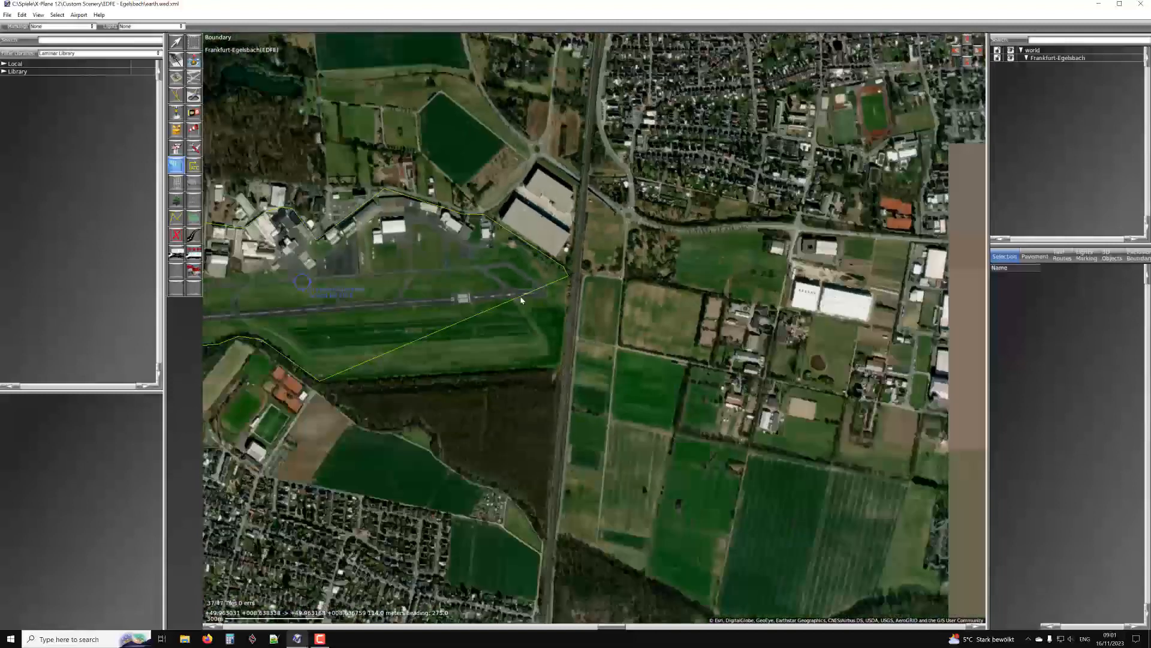
right_drag(454, 243, 606, 194)
scroll(605, 194, down, 2)
right_drag(460, 179, 525, 284)
scroll(603, 263, up, 3)
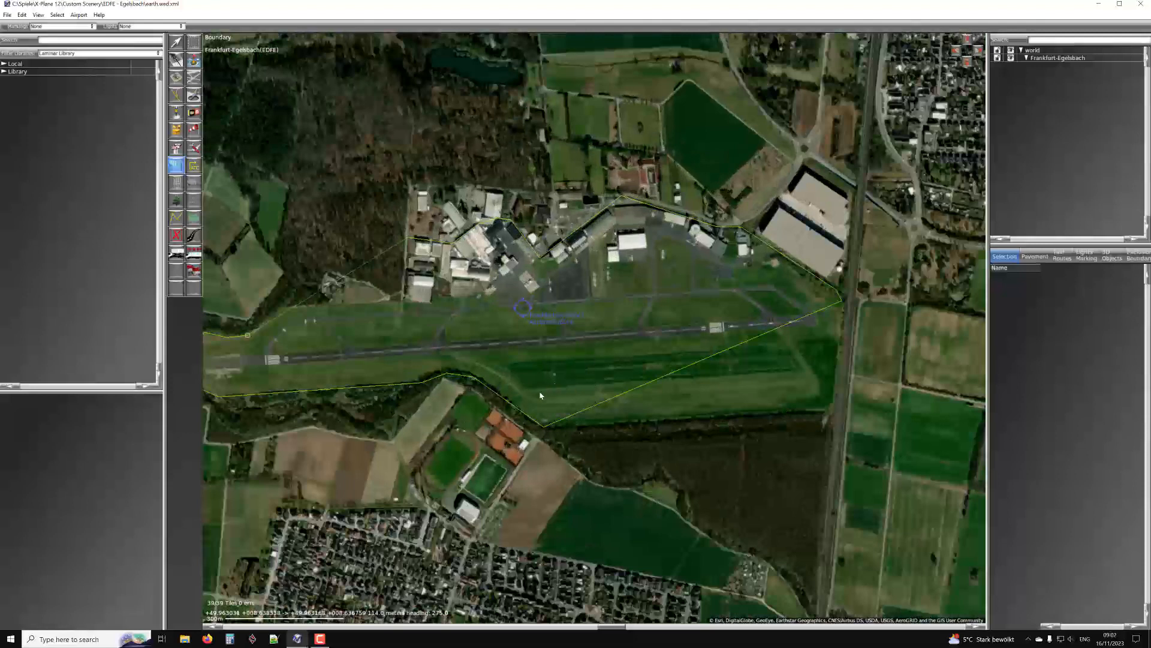
right_drag(435, 345, 554, 355)
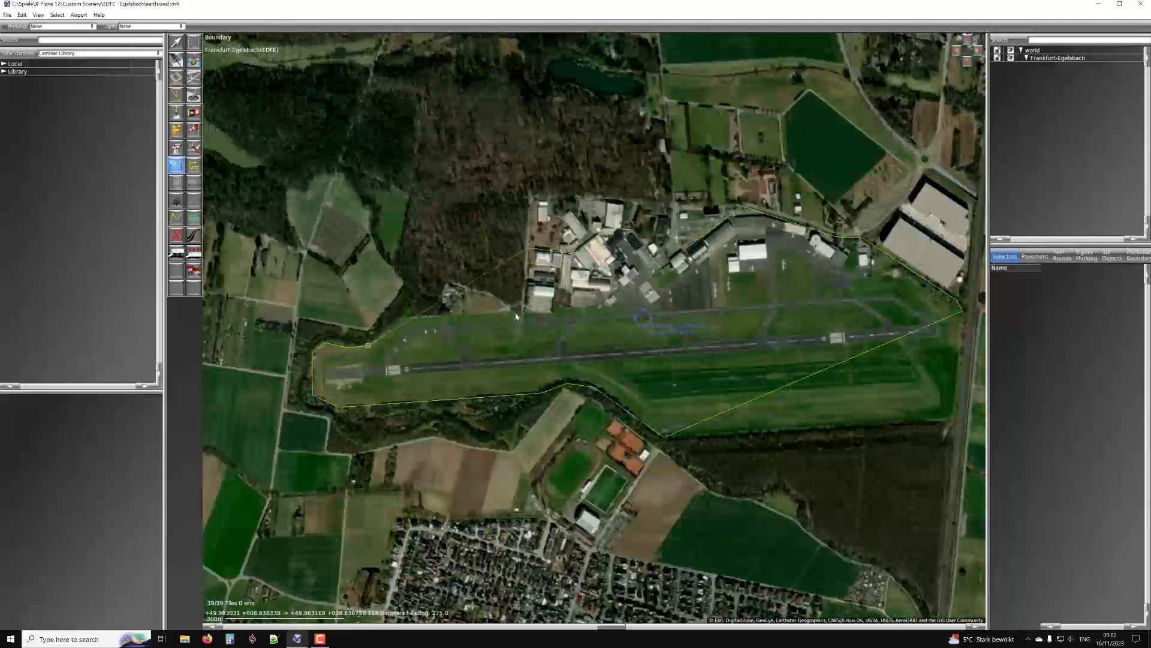
scroll(569, 319, up, 3)
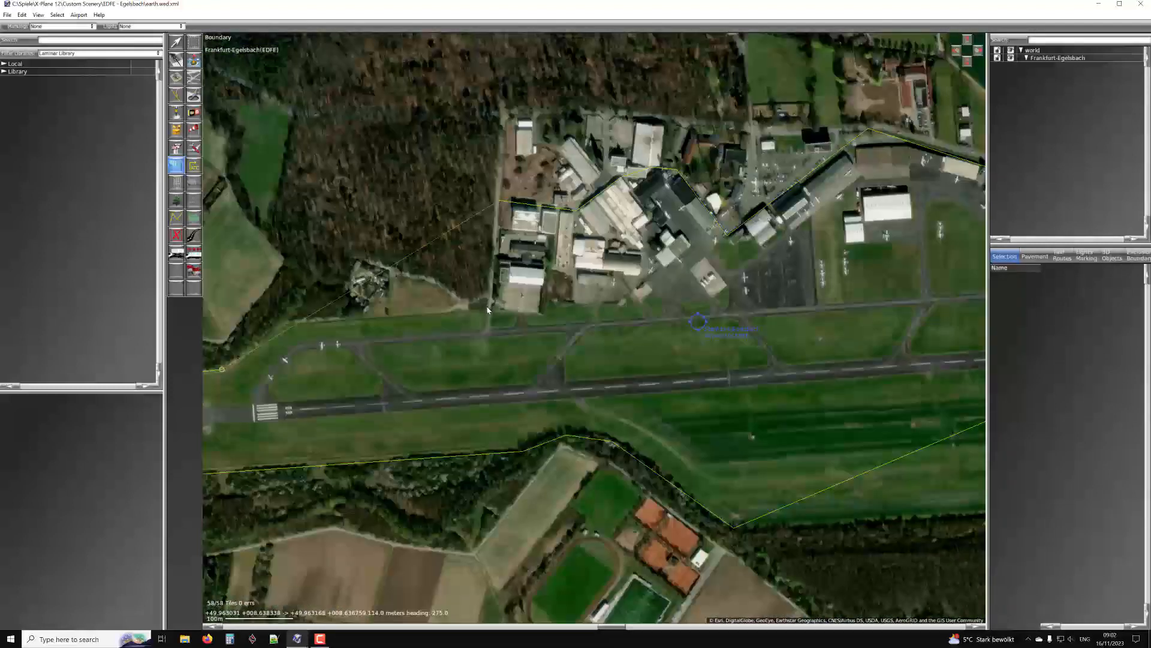
scroll(488, 310, down, 3)
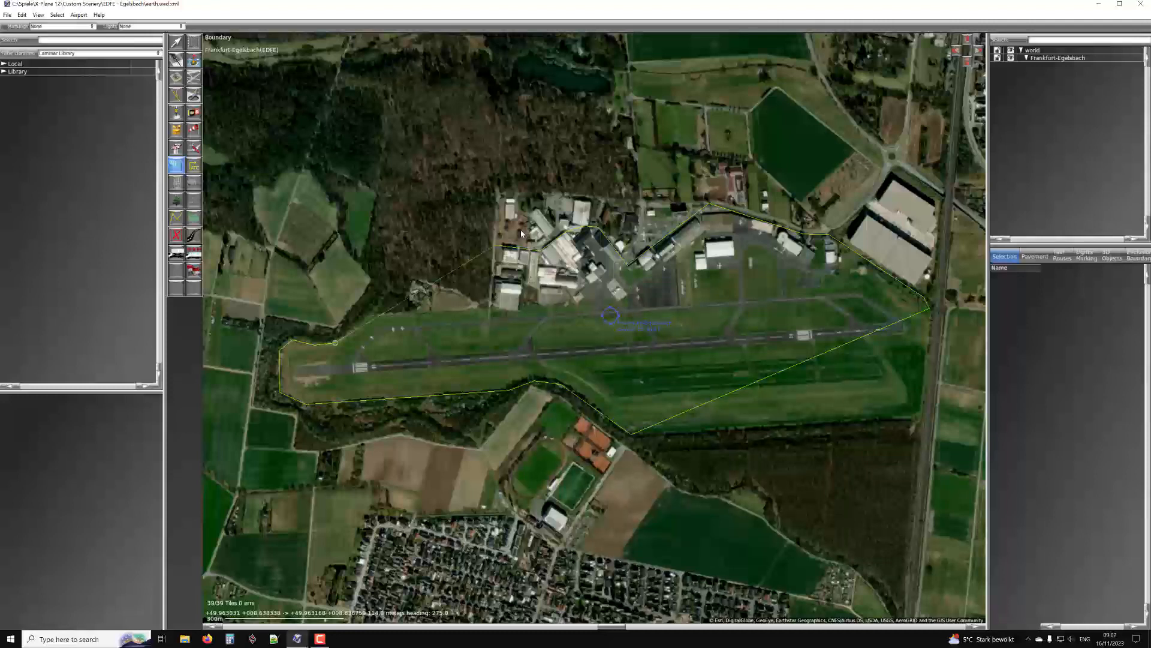
scroll(520, 230, down, 2)
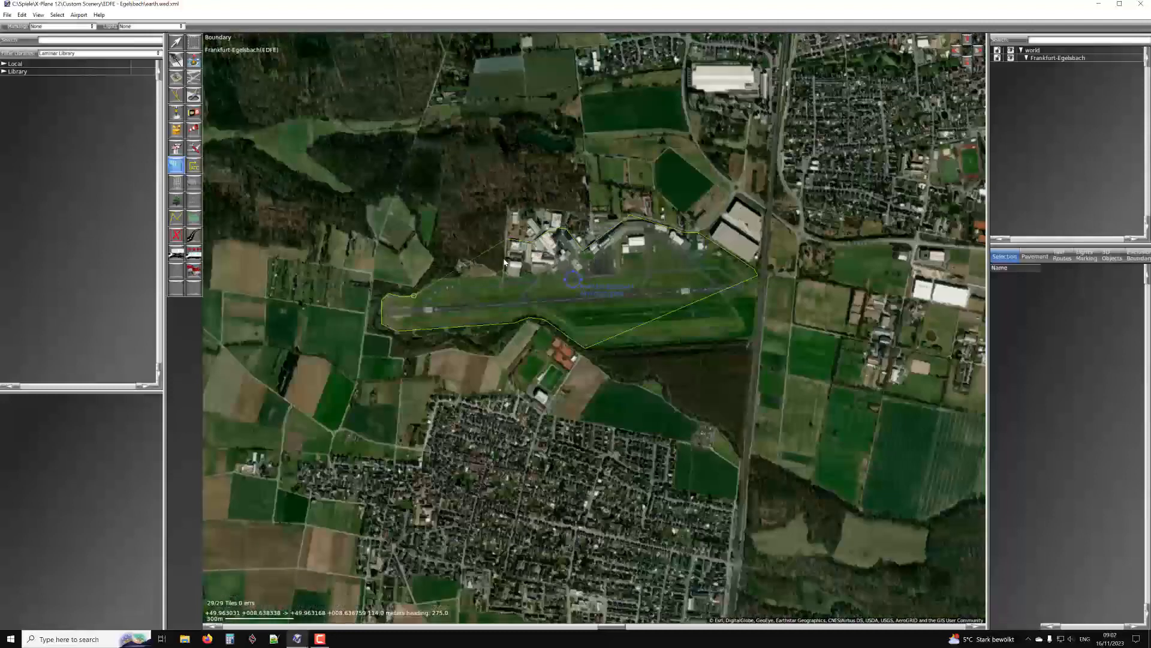
scroll(504, 262, up, 2)
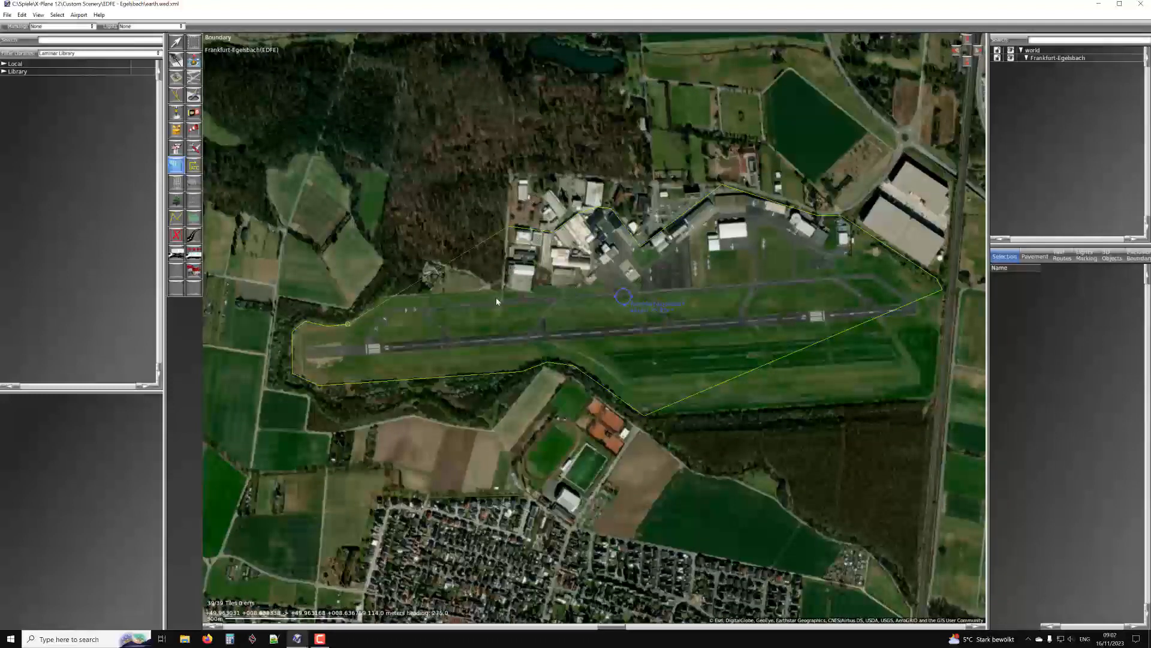
Remove the last boundary points placed along the forest path and close the outline into the finished airport boundary
right_drag(557, 198, 603, 220)
click(557, 197)
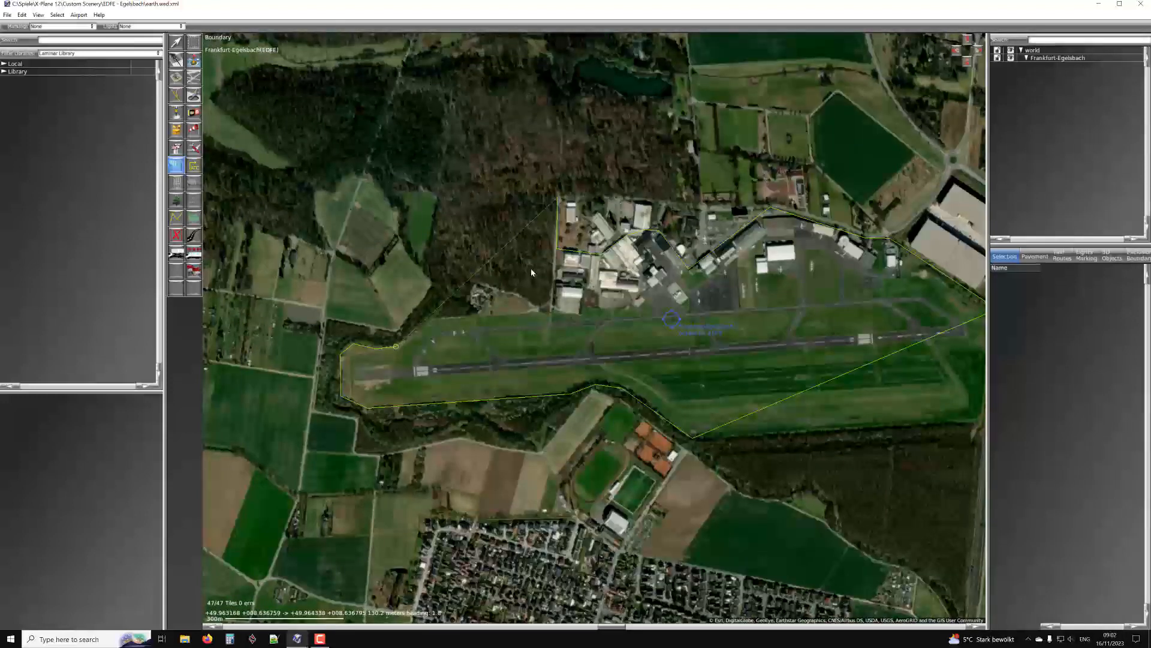
key(BackSpace)
key(BackSpace)
key(Return)
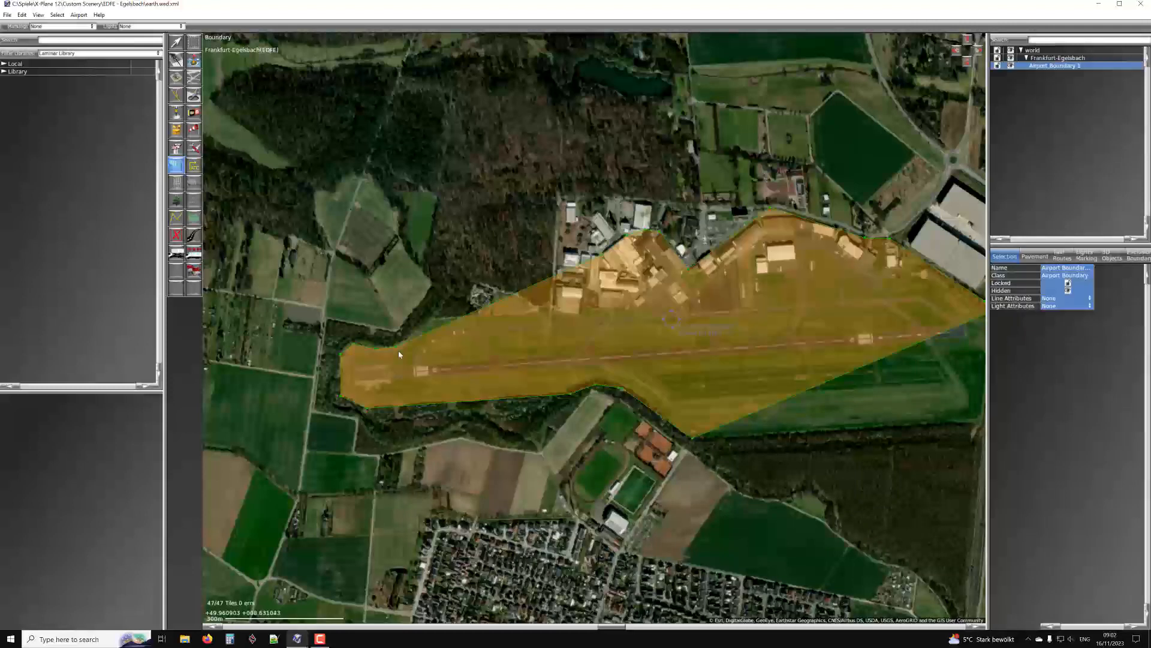
Draw a rectangular exclusion zone for road networks from the runway's eastern end across the railway line
scroll(496, 355, down, 3)
right_drag(468, 352, 515, 336)
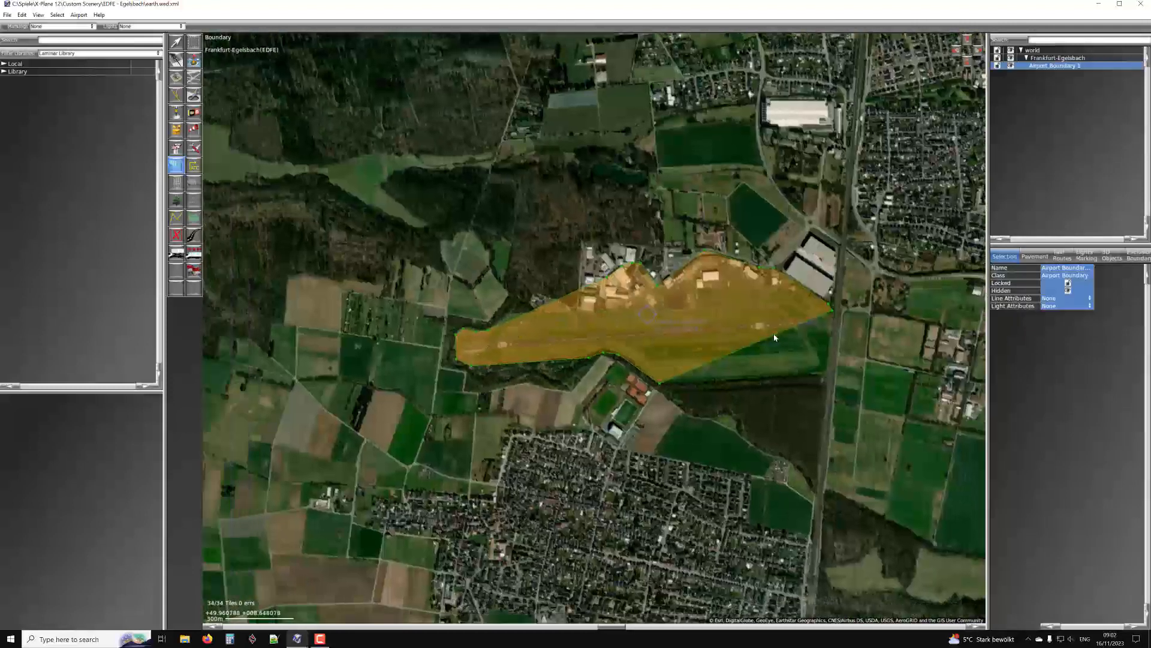
right_drag(878, 326, 678, 312)
scroll(674, 308, up, 3)
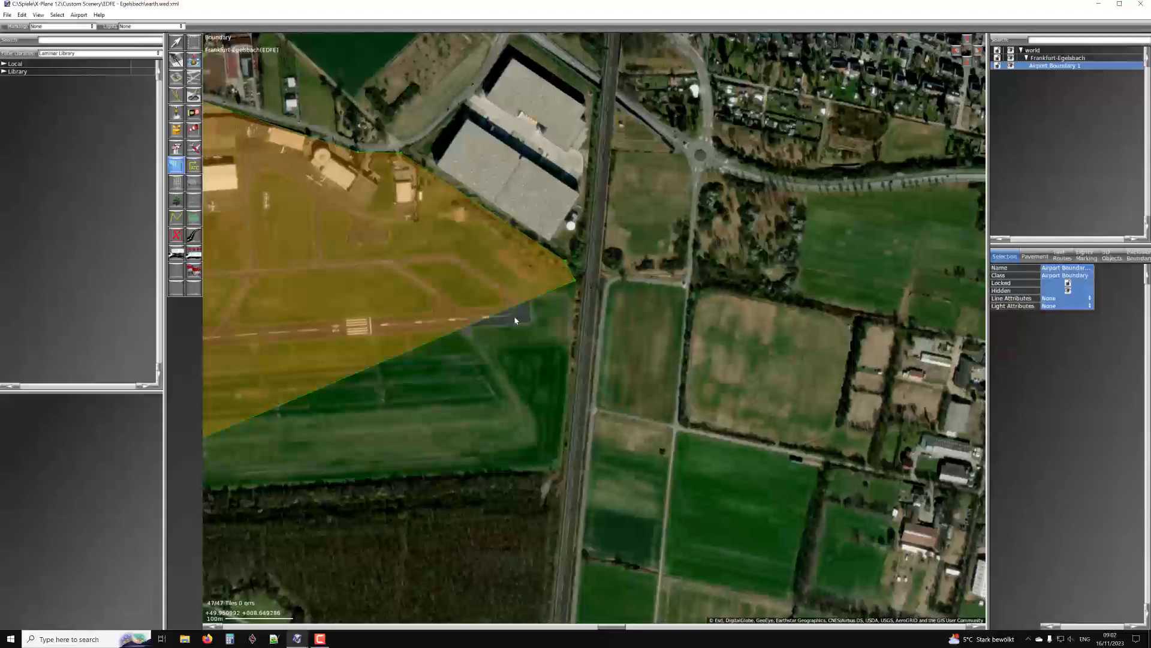
right_drag(443, 327, 540, 311)
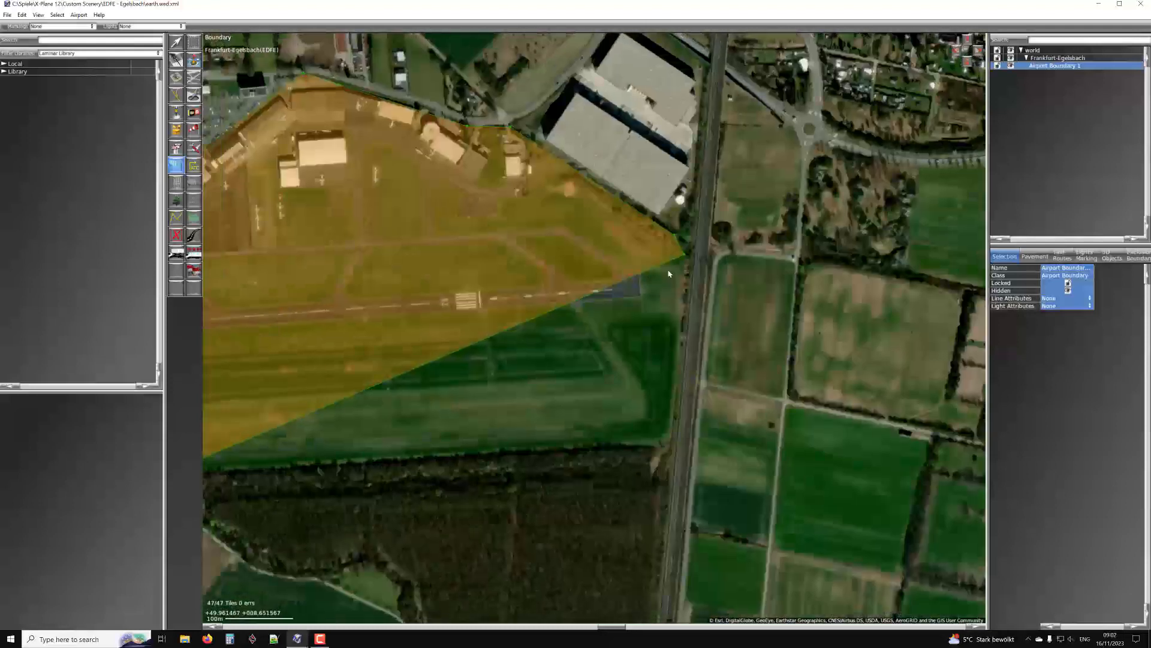
right_drag(714, 266, 675, 276)
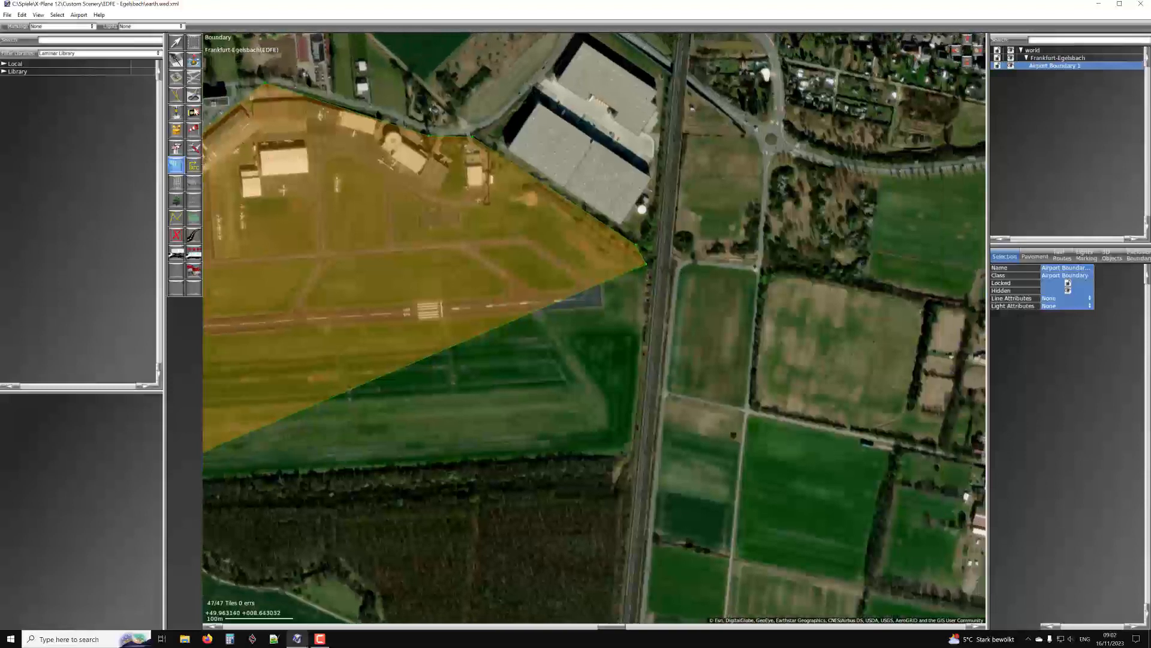
click(176, 235)
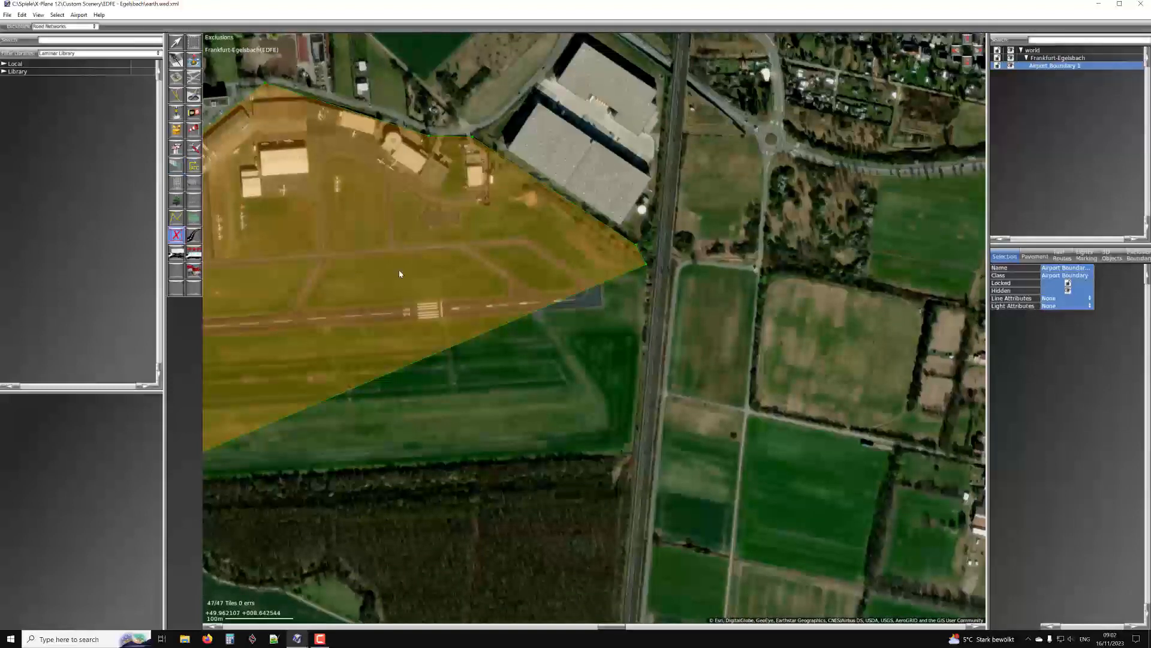
right_drag(641, 274, 557, 256)
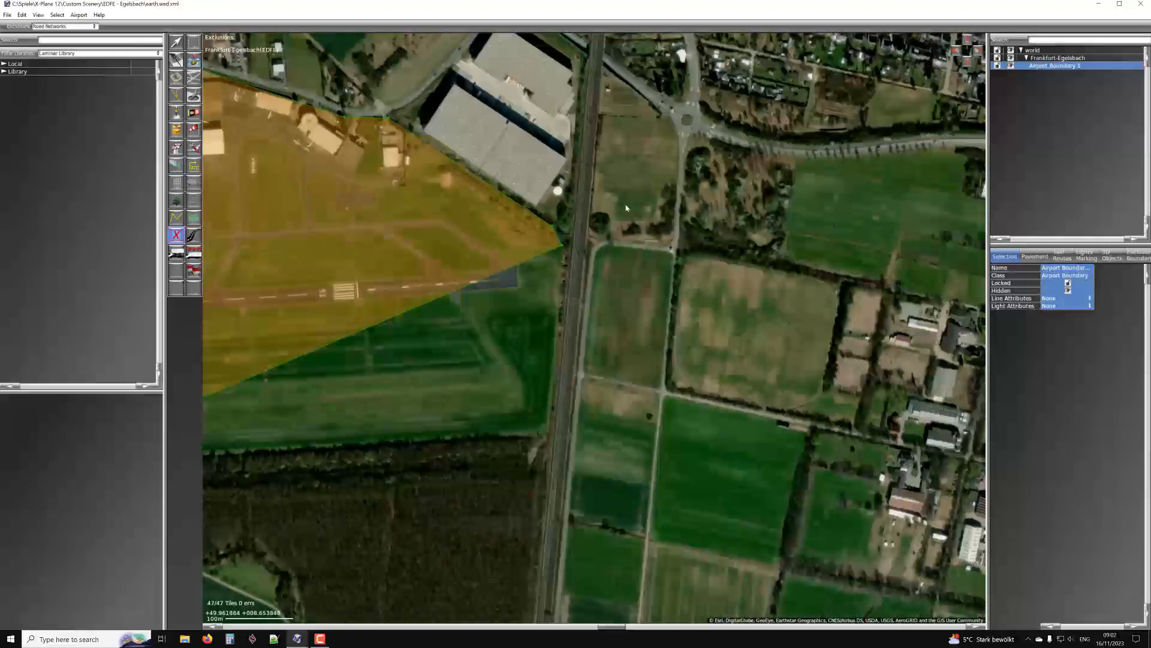
click(513, 256)
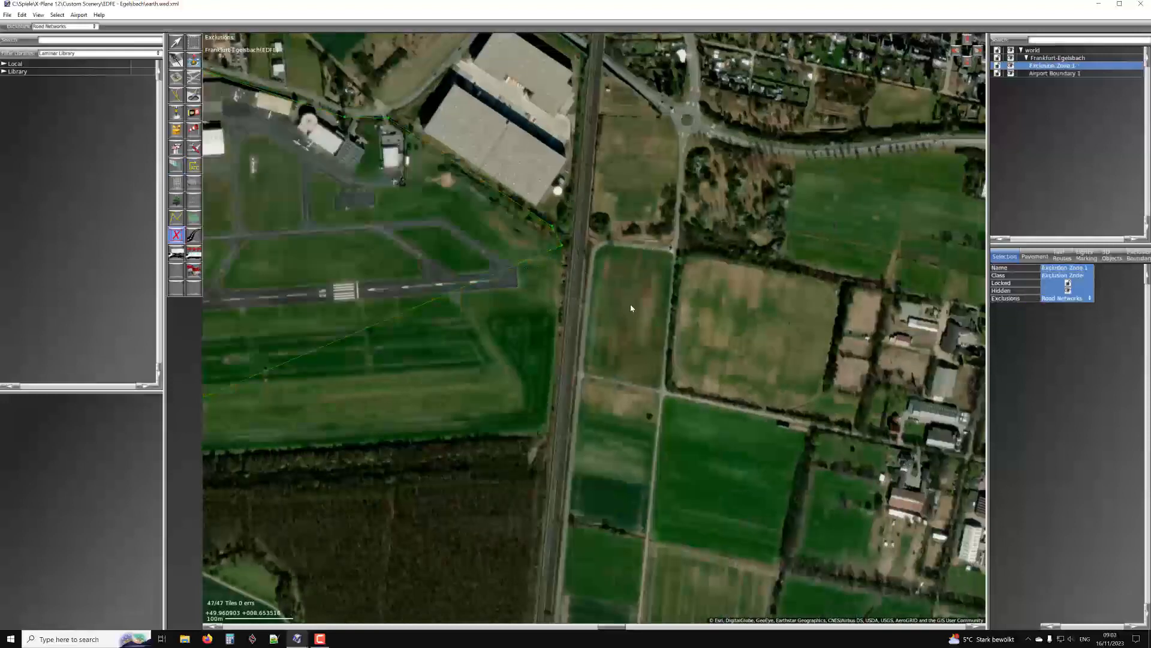
click(519, 288)
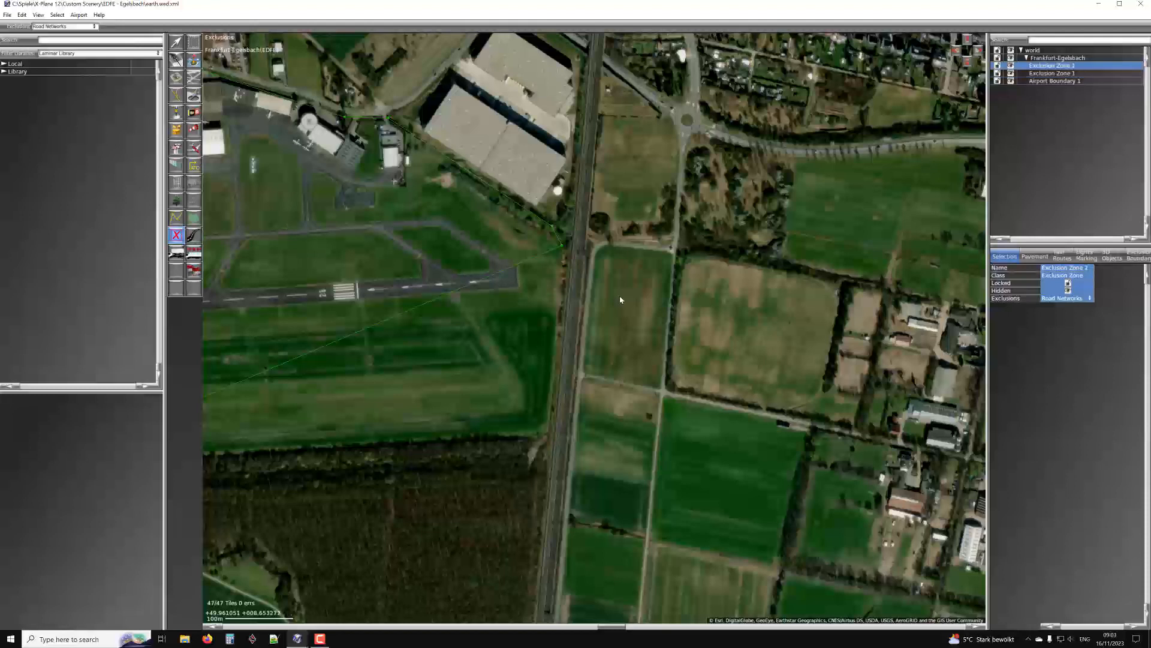
click(514, 255)
drag(516, 253, 598, 295)
scroll(645, 321, up, 2)
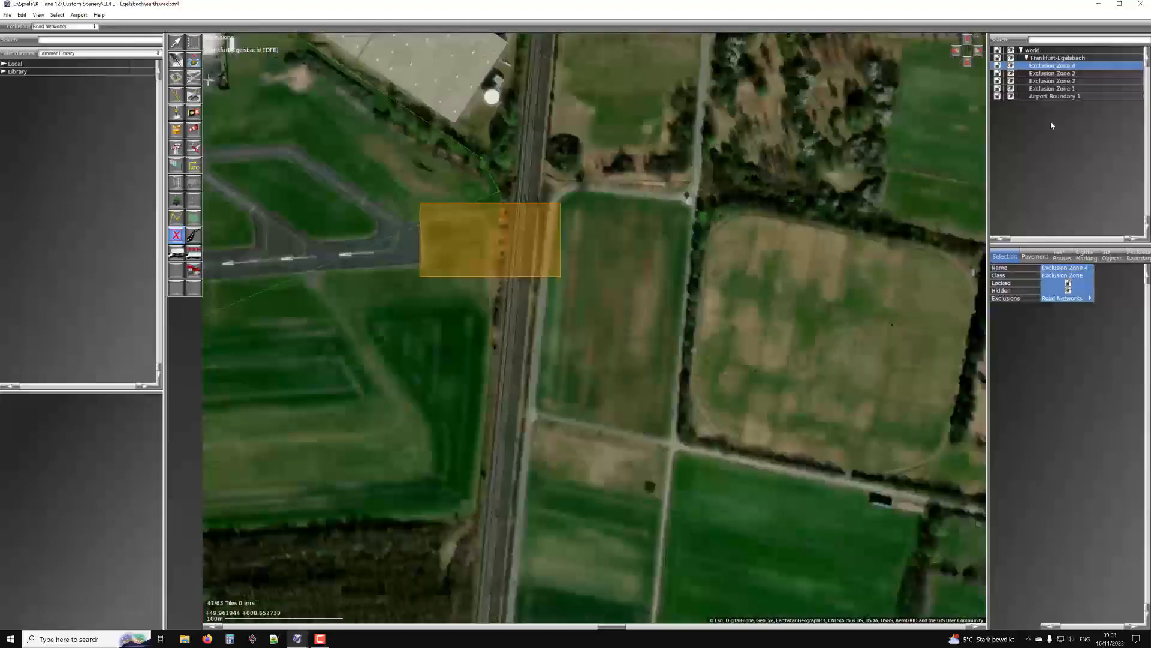
Enlarge the exclusion zone eastward to the far edge of the field and slightly to the north and south
key(v)
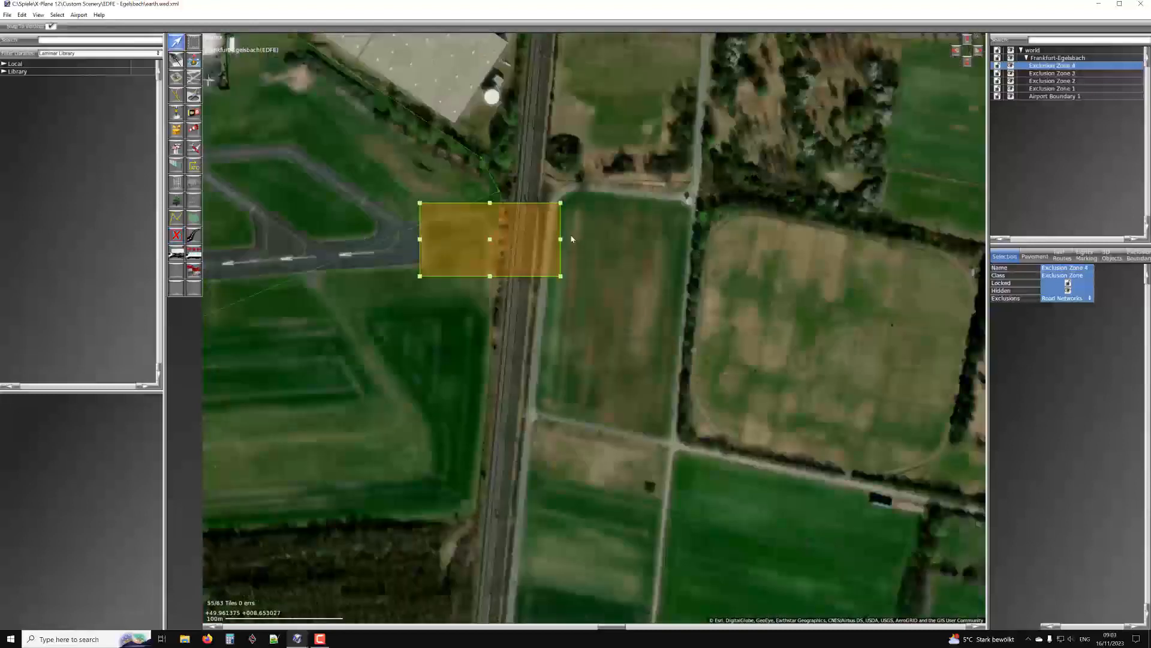
drag(561, 239, 676, 239)
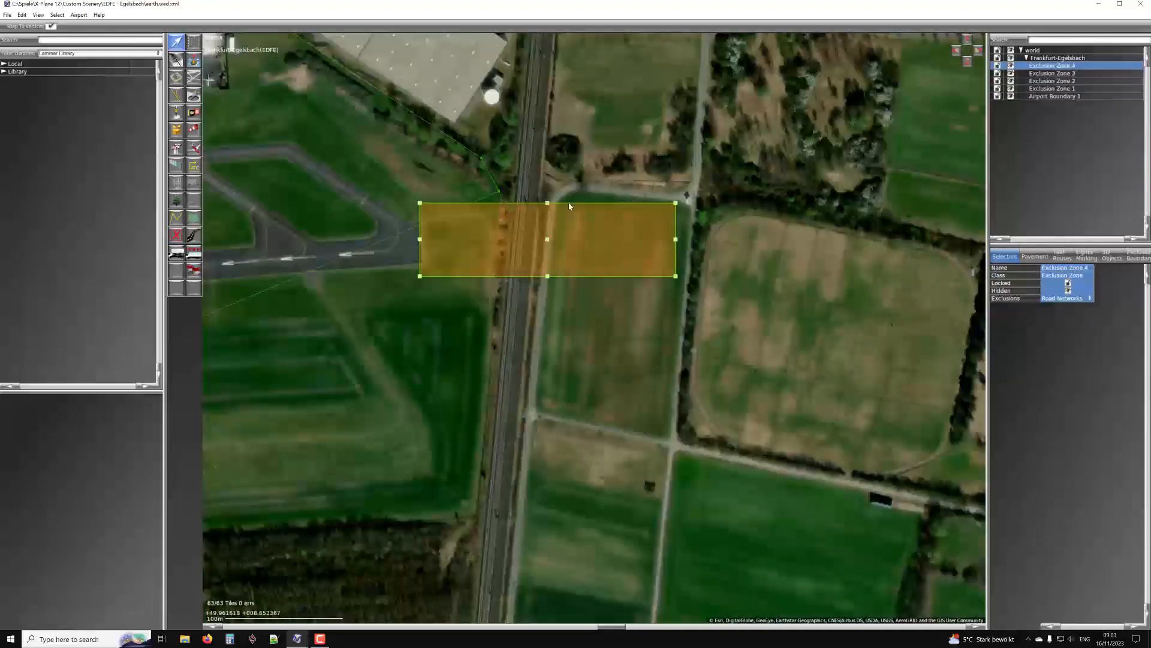
drag(548, 204, 547, 190)
drag(547, 277, 548, 294)
scroll(547, 293, down, 3)
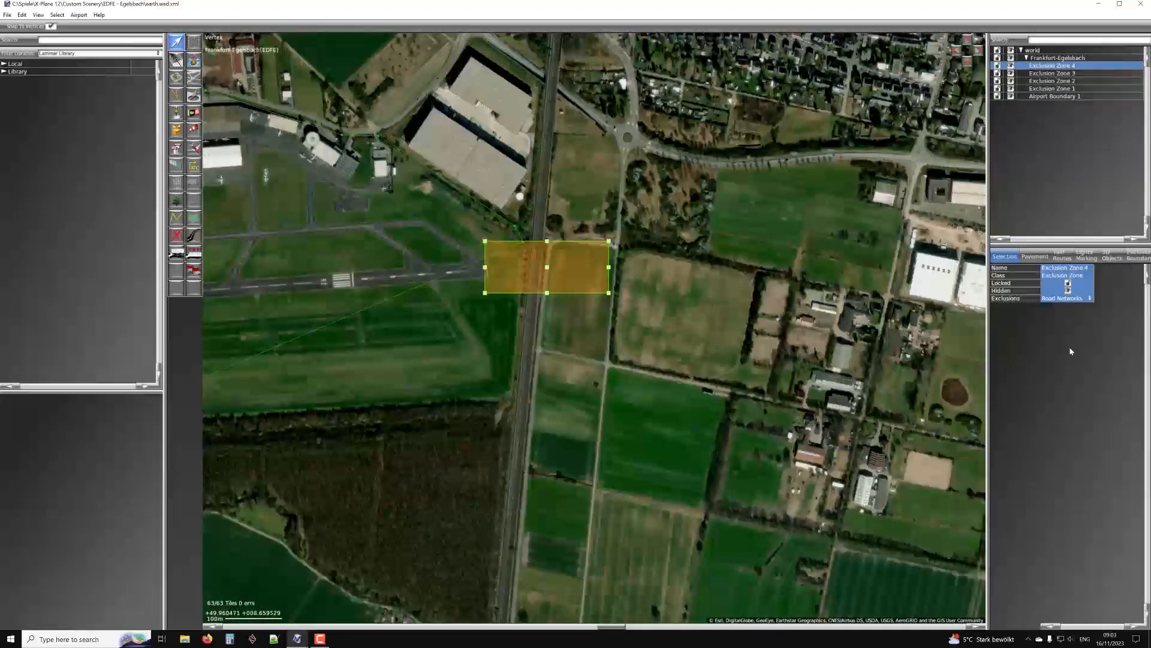
Change the exclusion zone's exclusion type from road networks to Forests
click(1059, 298)
click(1063, 320)
click(1061, 299)
click(1063, 330)
scroll(530, 271, up, 2)
scroll(529, 271, down, 3)
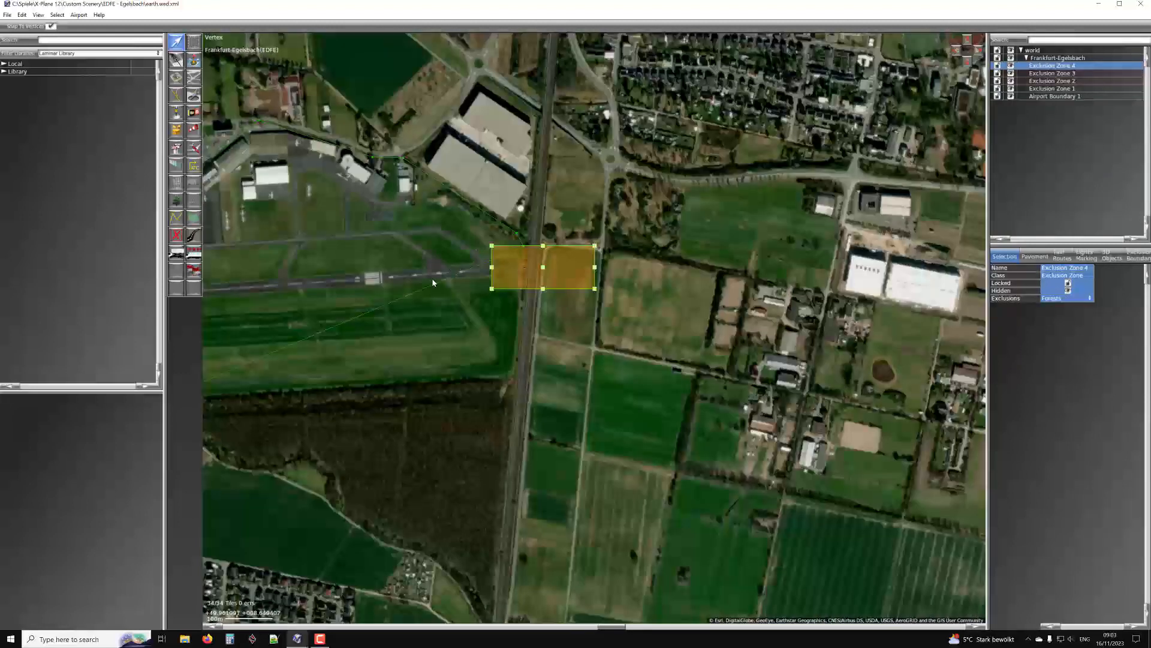
Examine how the exclusion zone lies relative to the runway's eastern end, the trees and the railway line
right_drag(363, 243, 451, 247)
scroll(578, 285, up, 2)
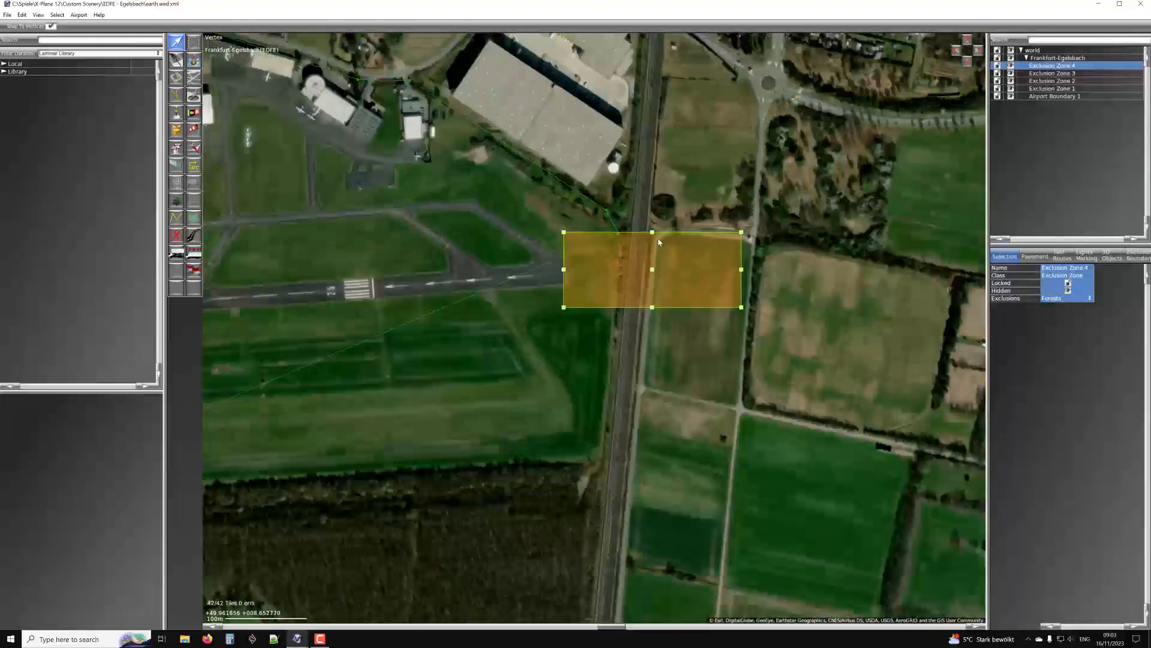
scroll(617, 279, down, 2)
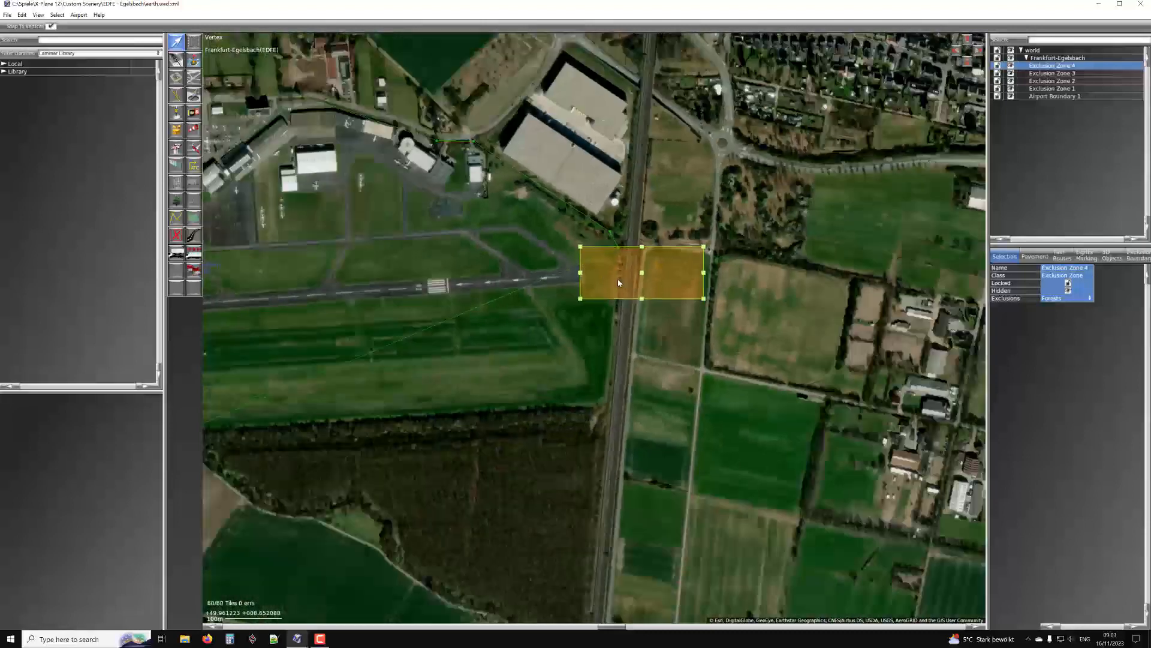
scroll(592, 268, up, 4)
scroll(578, 265, down, 2)
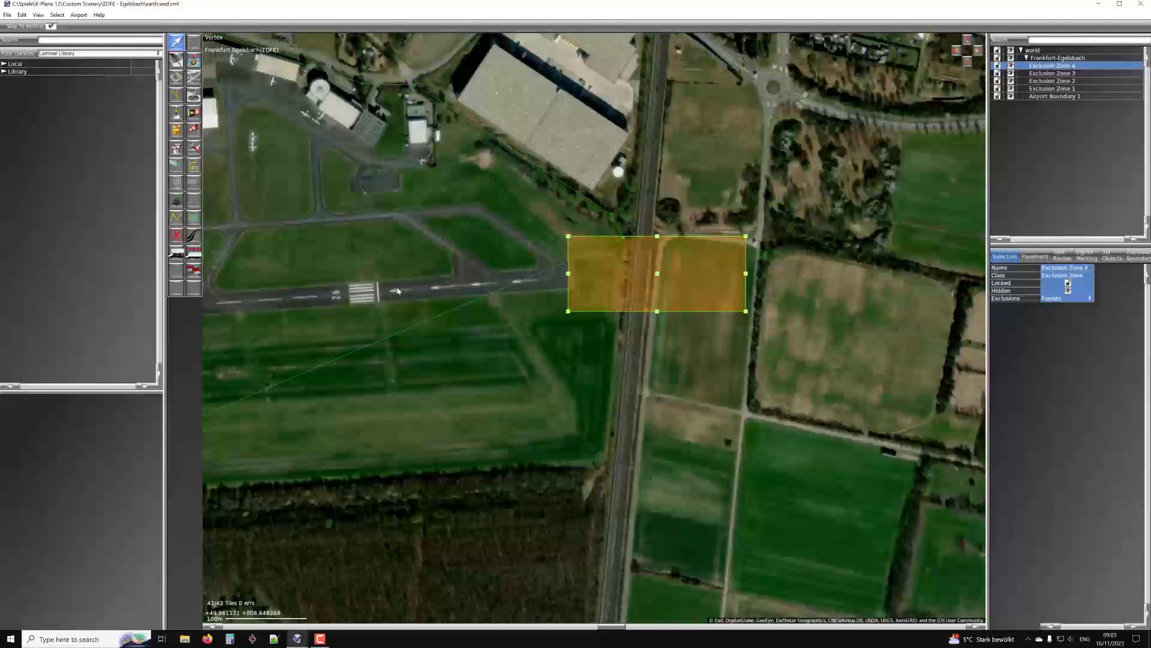
right_drag(422, 302, 499, 244)
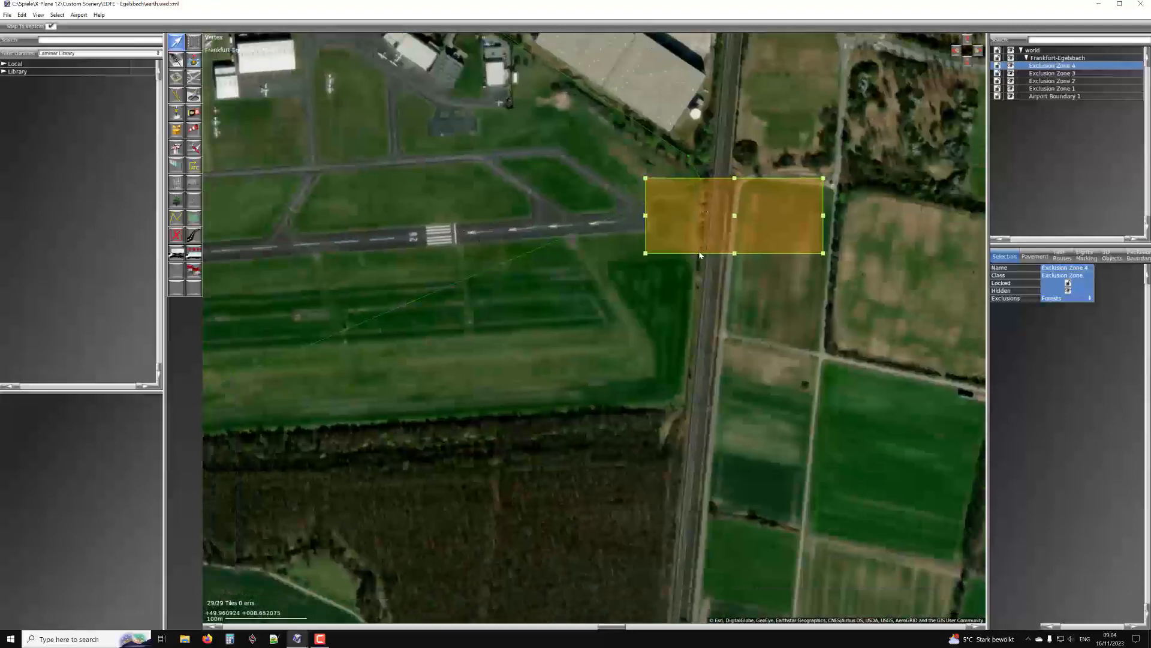
scroll(699, 255, down, 3)
right_drag(549, 224, 543, 272)
scroll(572, 275, up, 2)
scroll(573, 278, up, 1)
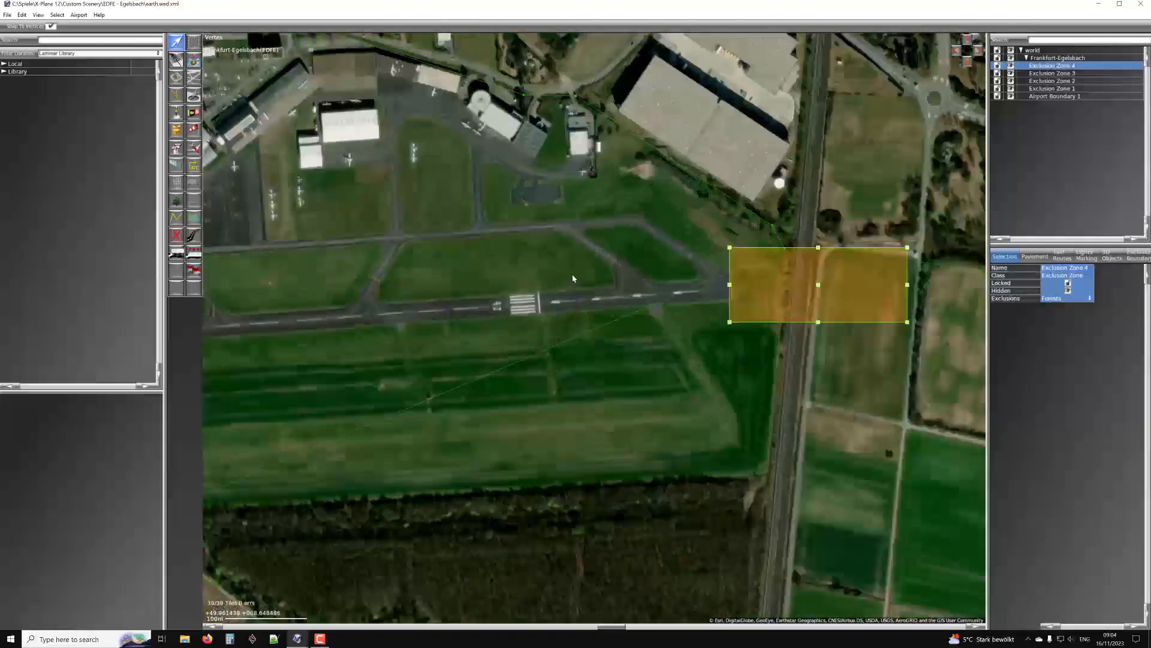
scroll(634, 300, up, 2)
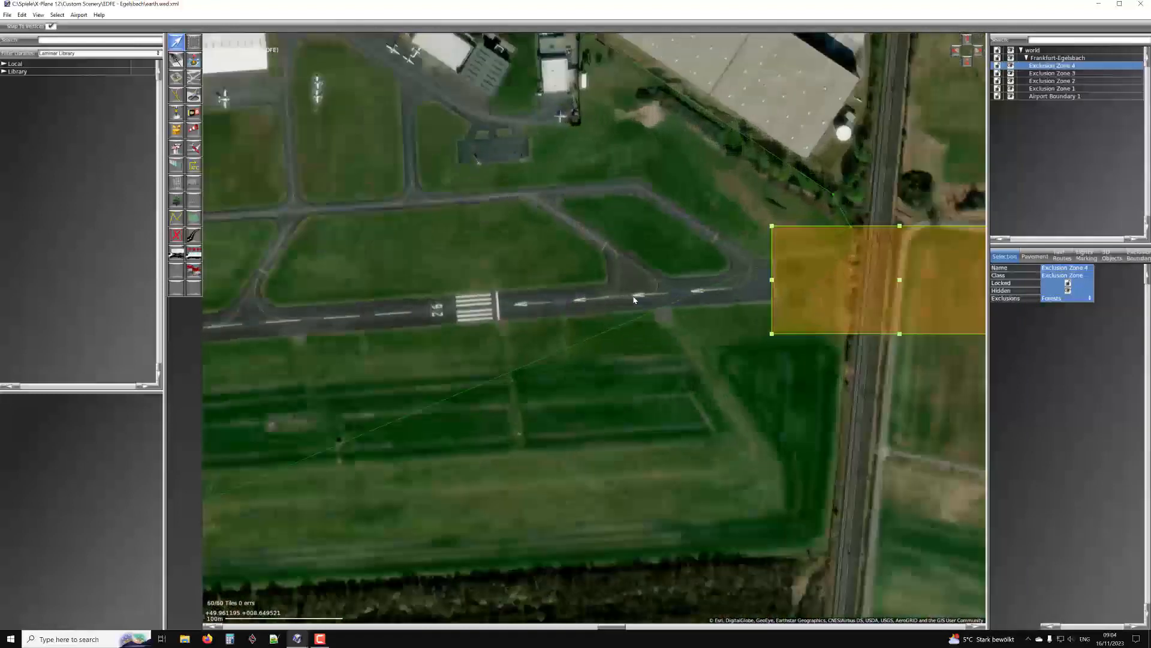
right_drag(634, 300, 594, 280)
scroll(608, 278, down, 1)
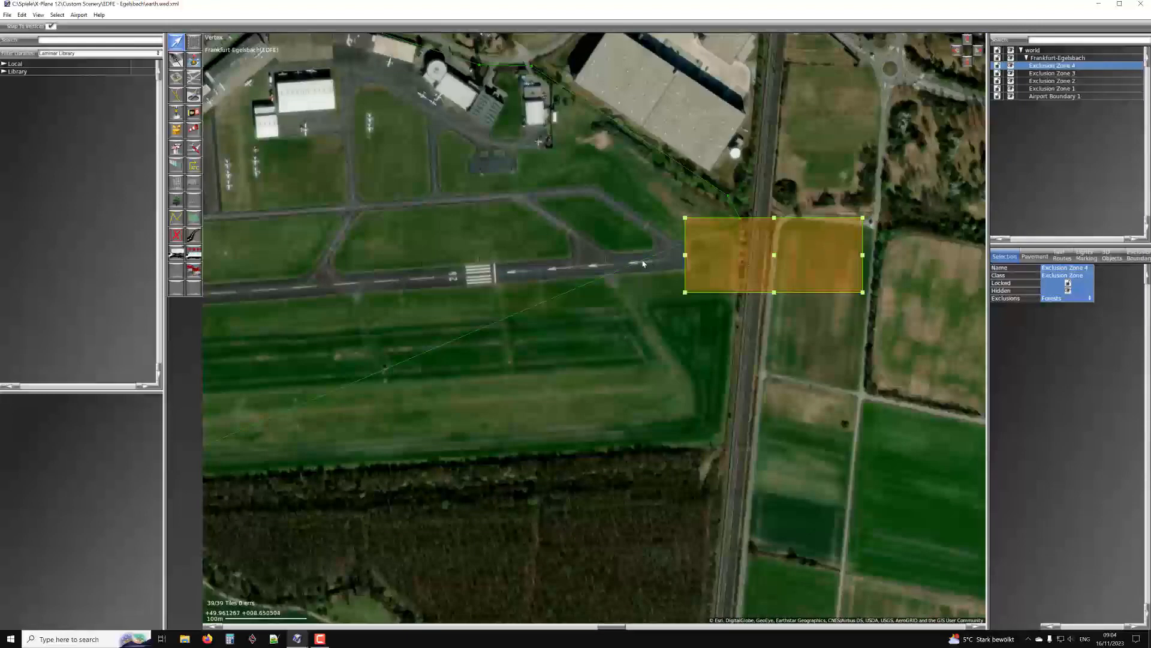
Extend the forest exclusion zone's eastern edge further east across the neighbouring fields
right_drag(868, 237, 632, 238)
scroll(631, 238, up, 1)
drag(677, 253, 780, 253)
scroll(811, 210, down, 2)
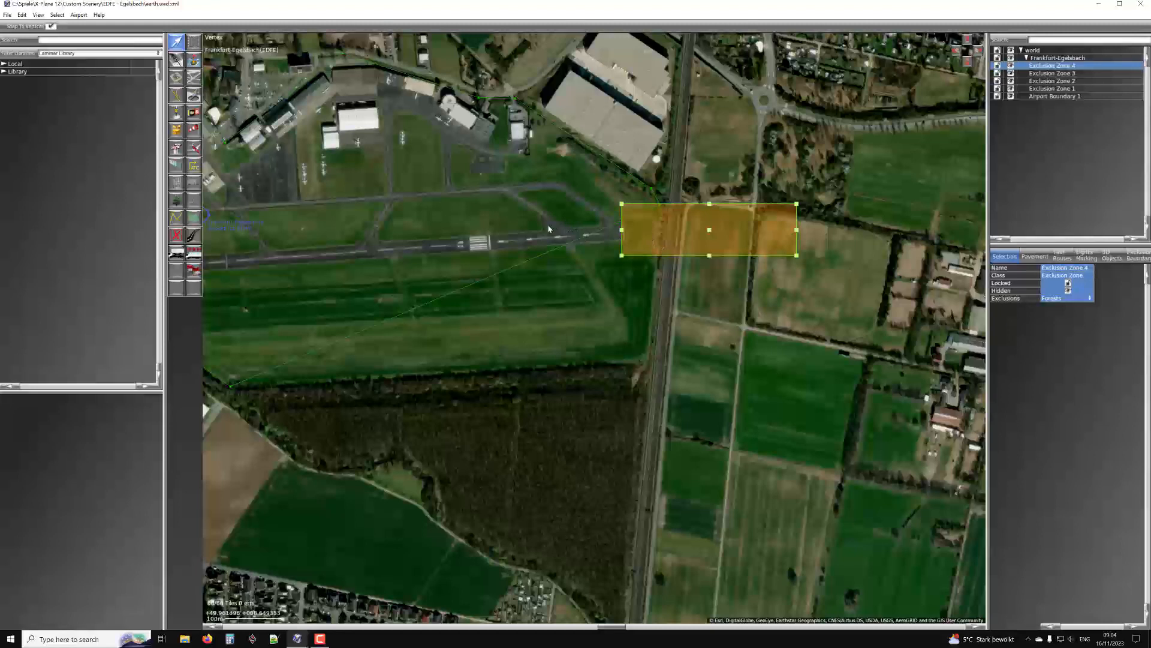
Delete the forest exclusion zone beyond the runway's eastern end
key(Delete)
scroll(558, 229, down, 1)
scroll(558, 230, down, 1)
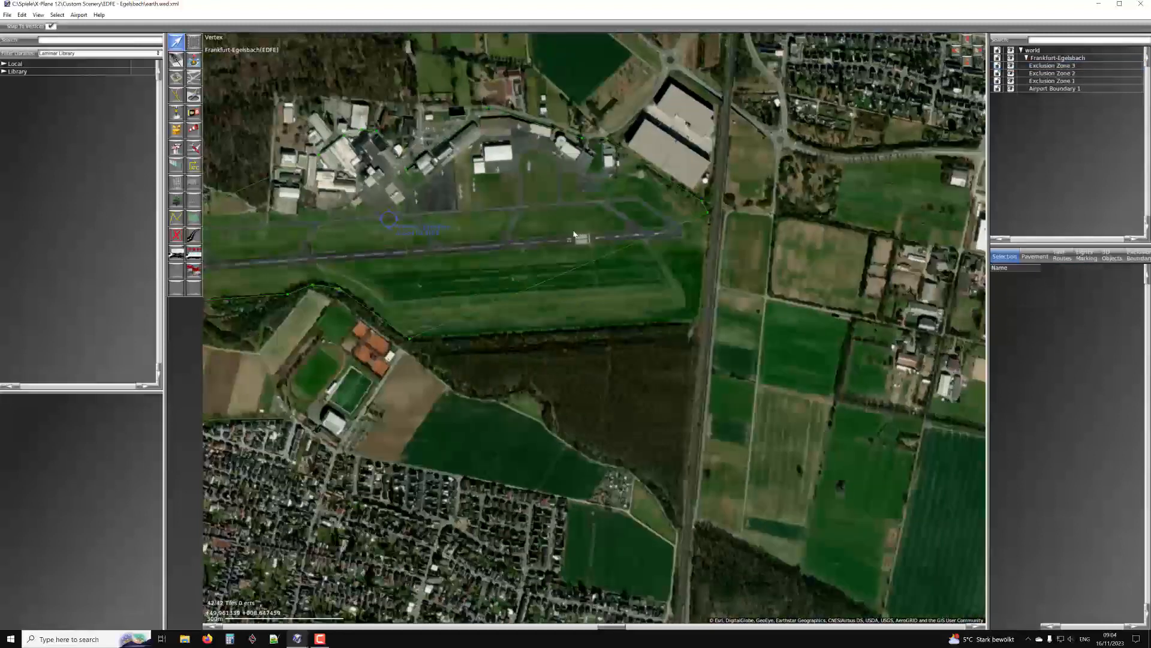
right_drag(563, 197, 549, 233)
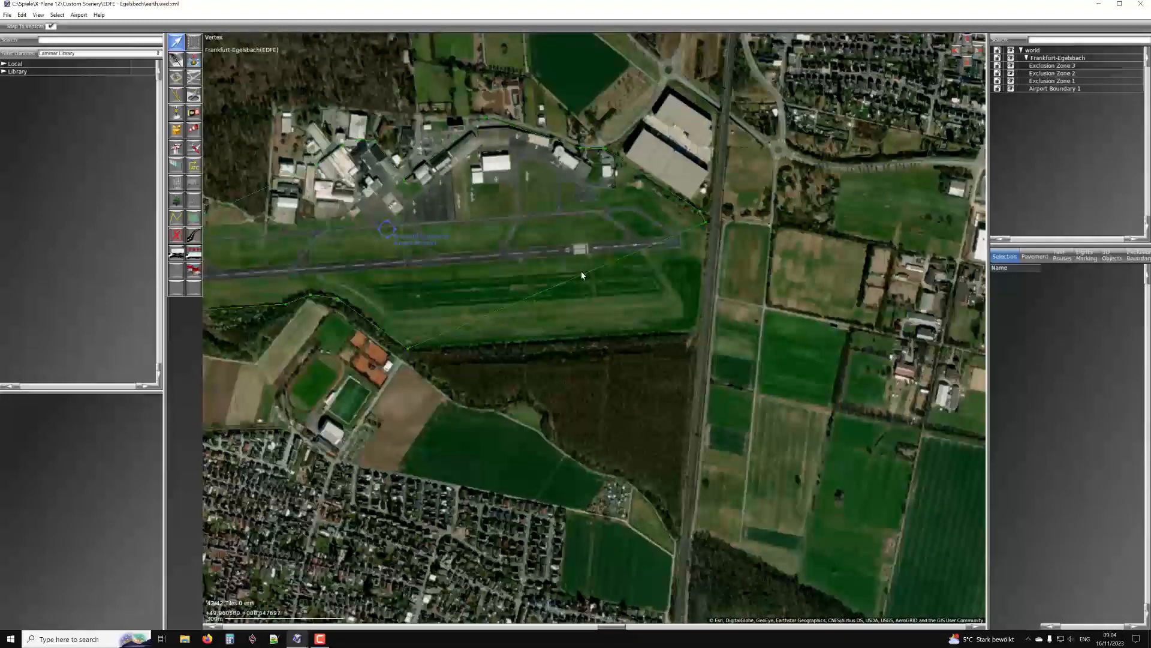
Delete the airport boundary surrounding the airfield
scroll(540, 272, down, 2)
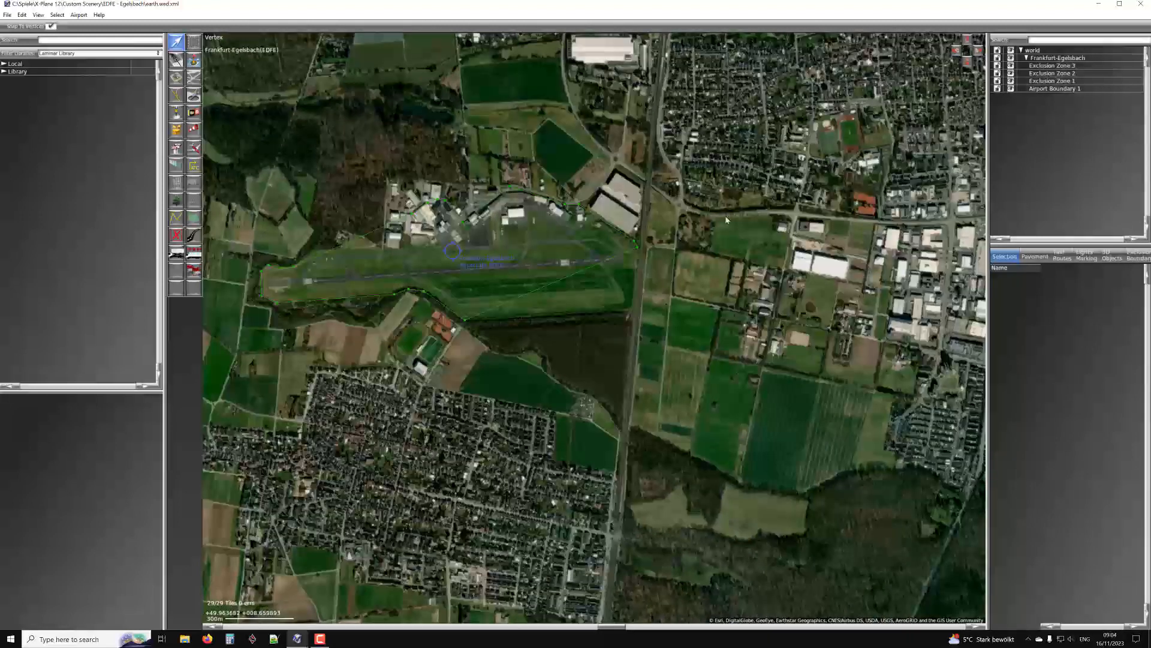
click(605, 264)
key(Delete)
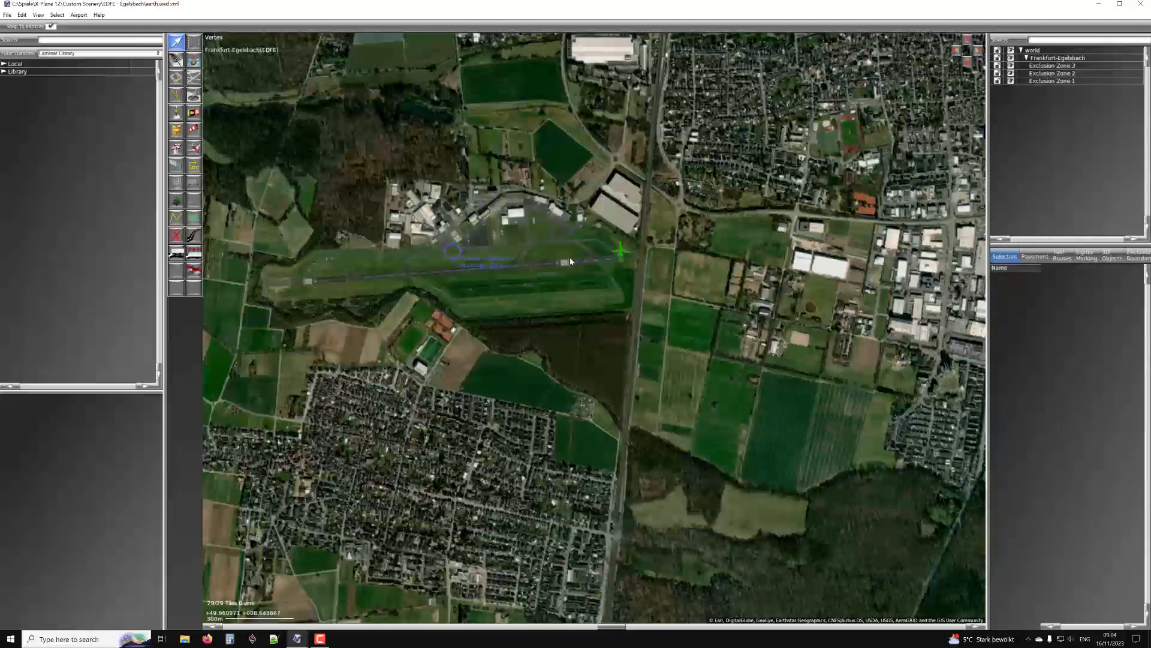
Activate the Taxiway tool and set its surface to Asphalt L Plain
scroll(494, 282, up, 3)
scroll(519, 263, up, 3)
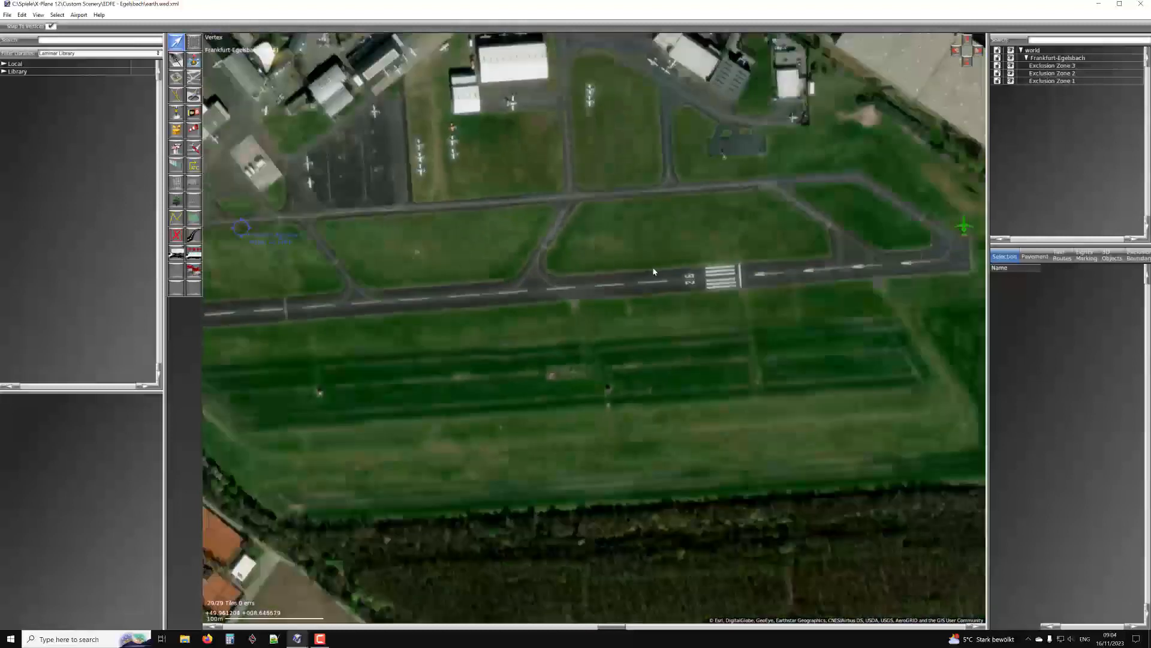
scroll(653, 270, up, 1)
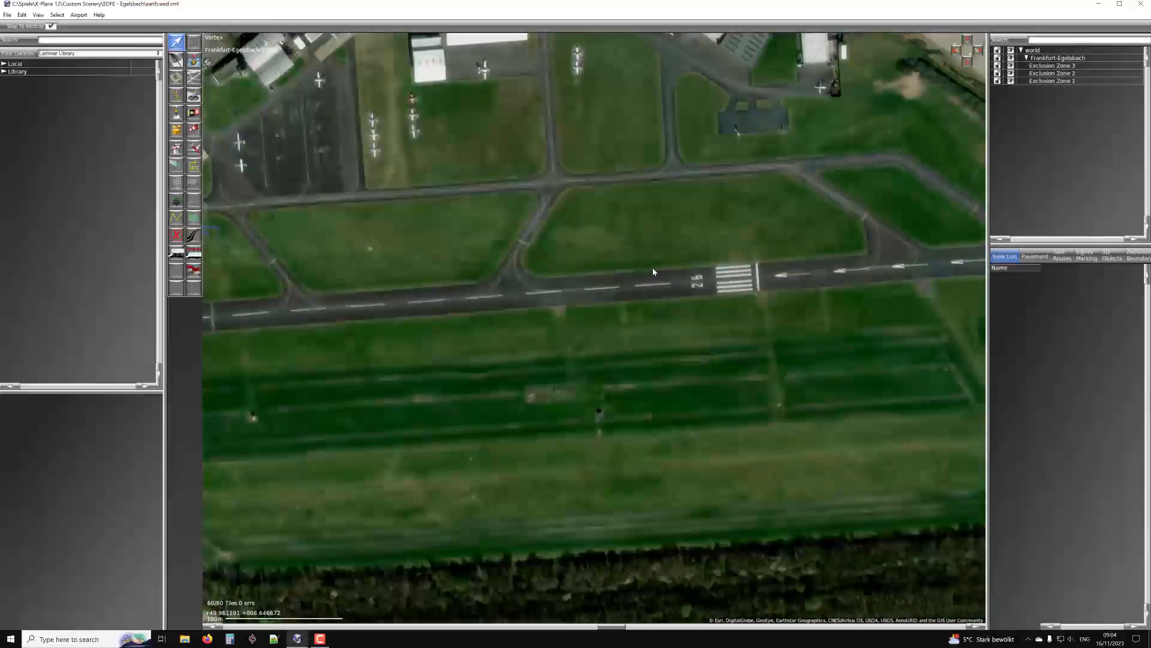
scroll(664, 224, up, 4)
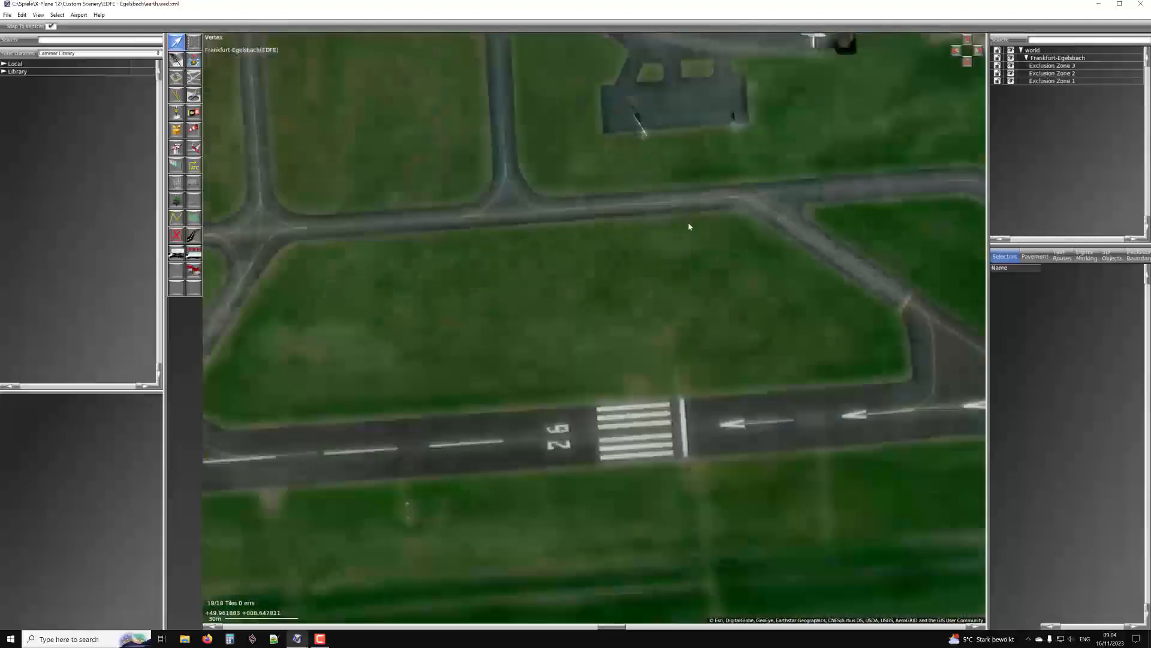
right_drag(665, 224, 564, 247)
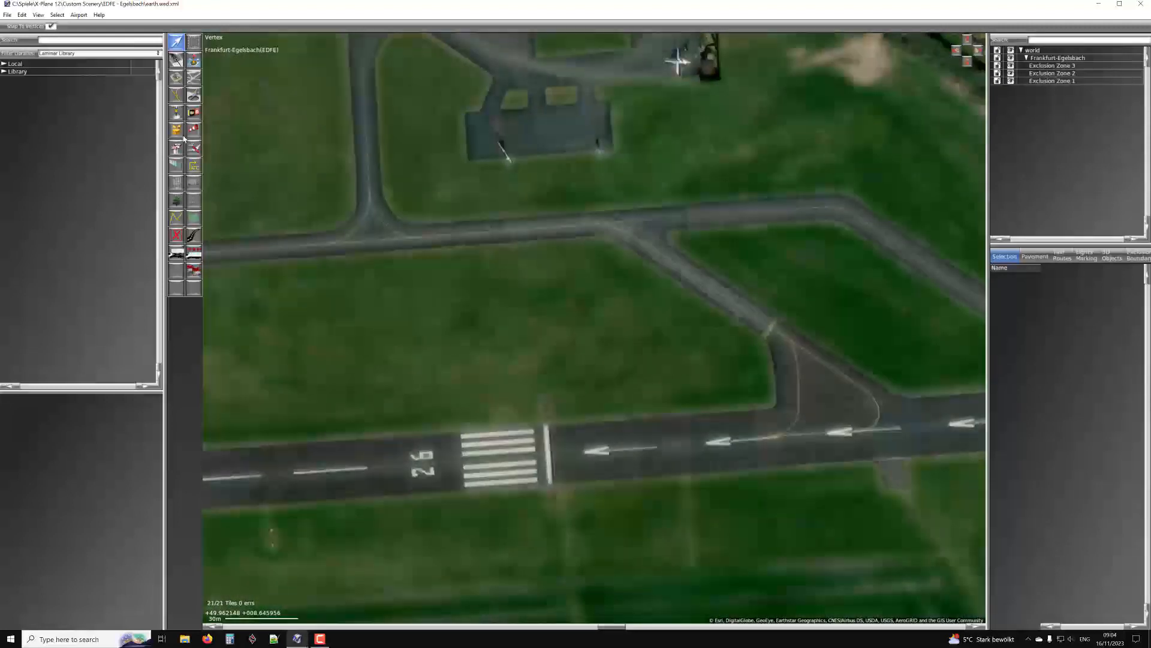
click(192, 77)
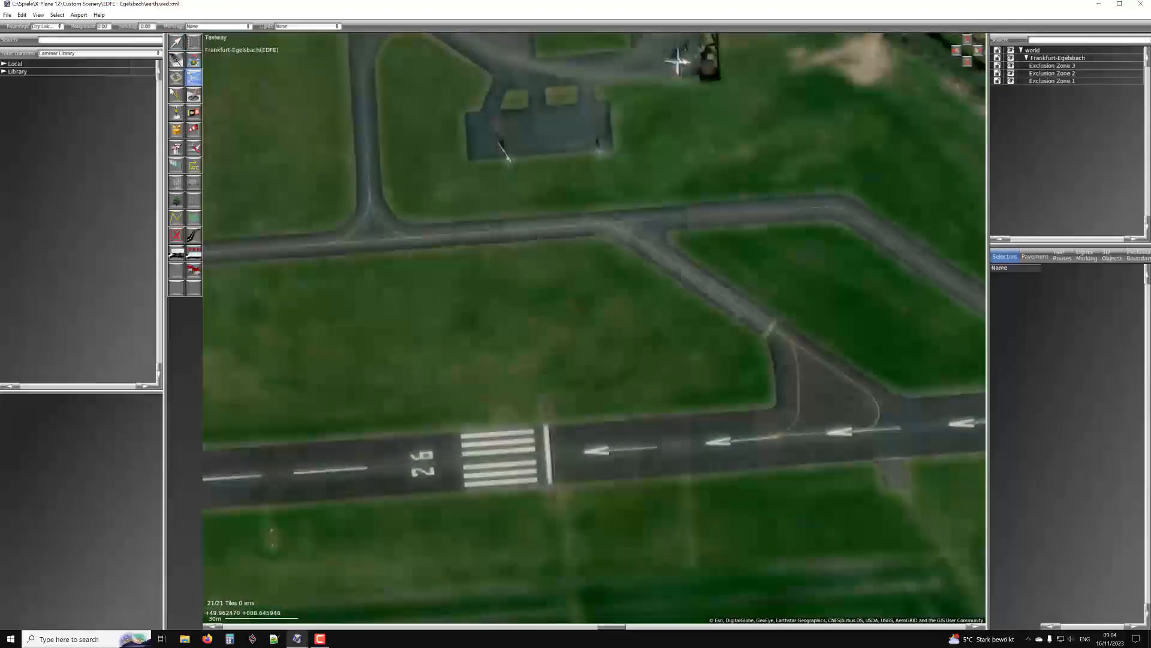
click(47, 27)
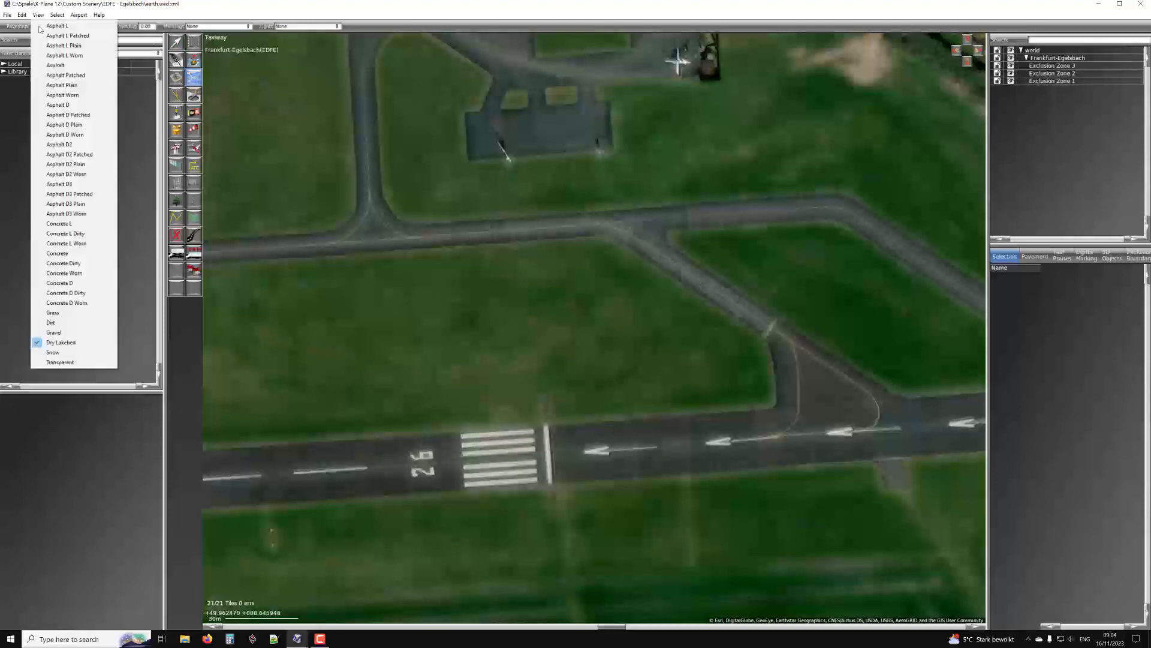
click(60, 53)
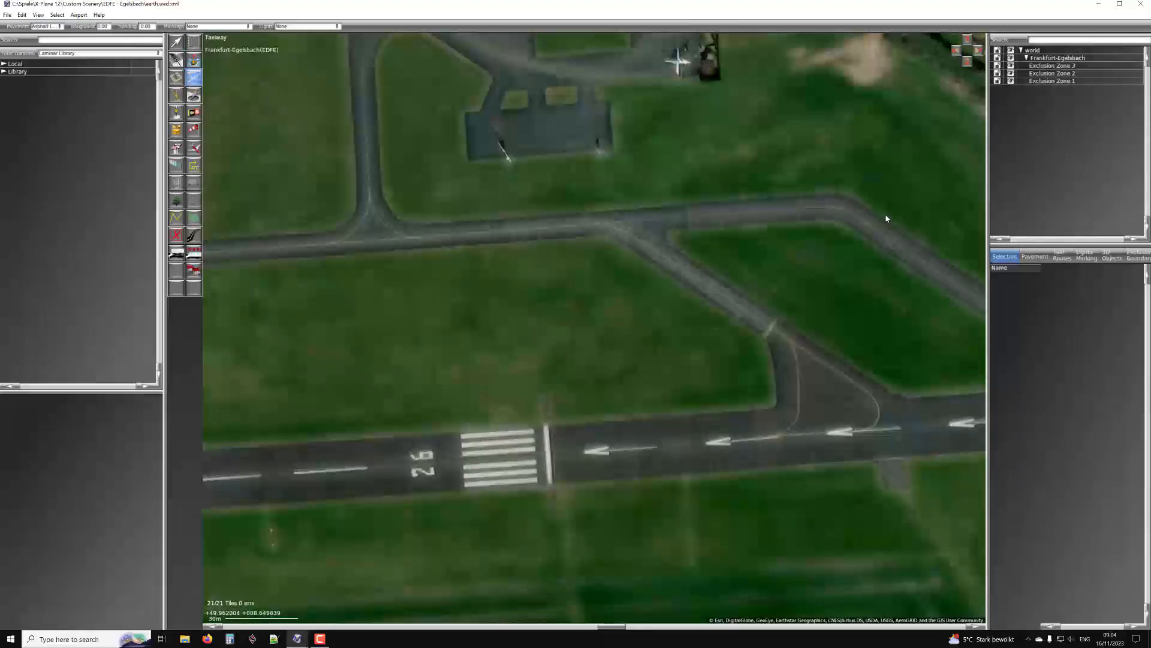
Trace the parallel taxiway's northern edge from the eastern diagonal section around the bend and west to the next junction
right_drag(887, 218, 649, 229)
scroll(650, 228, up, 3)
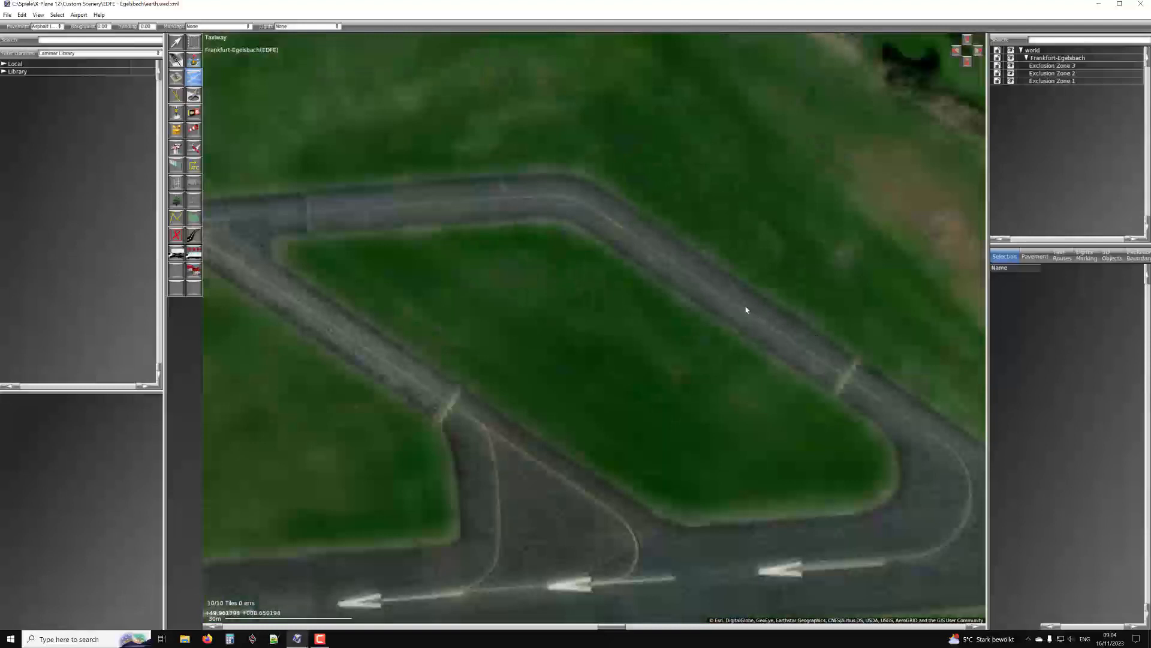
drag(655, 231, 598, 190)
click(582, 183)
click(563, 176)
click(539, 174)
click(493, 179)
click(424, 185)
click(362, 190)
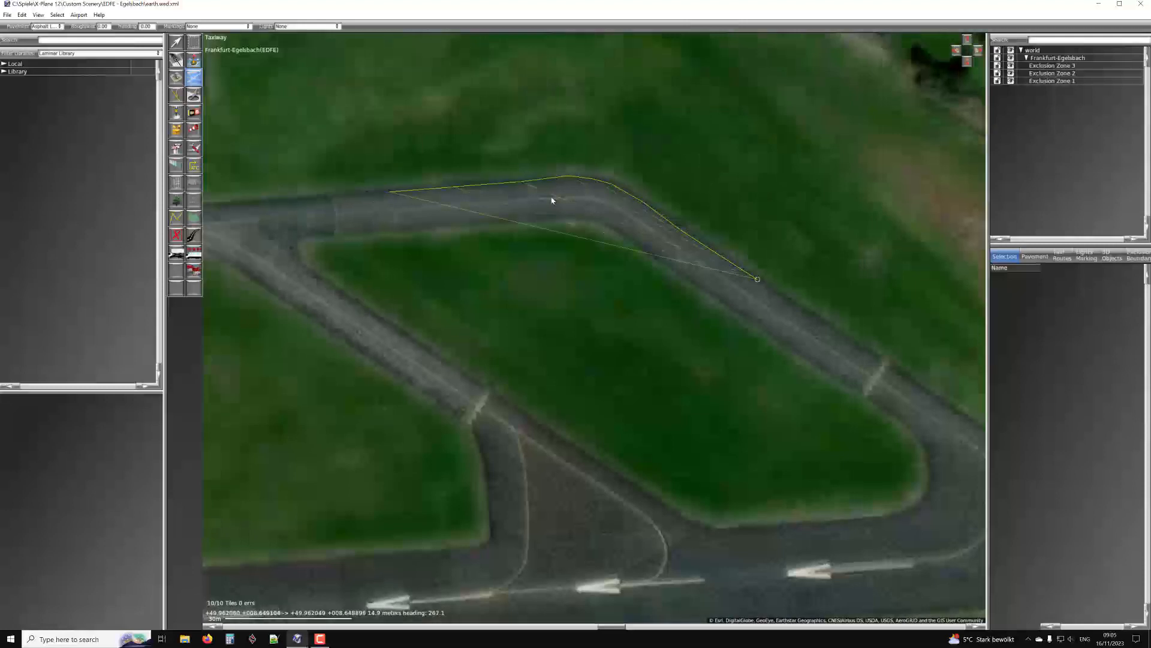
right_drag(295, 192, 597, 197)
click(556, 203)
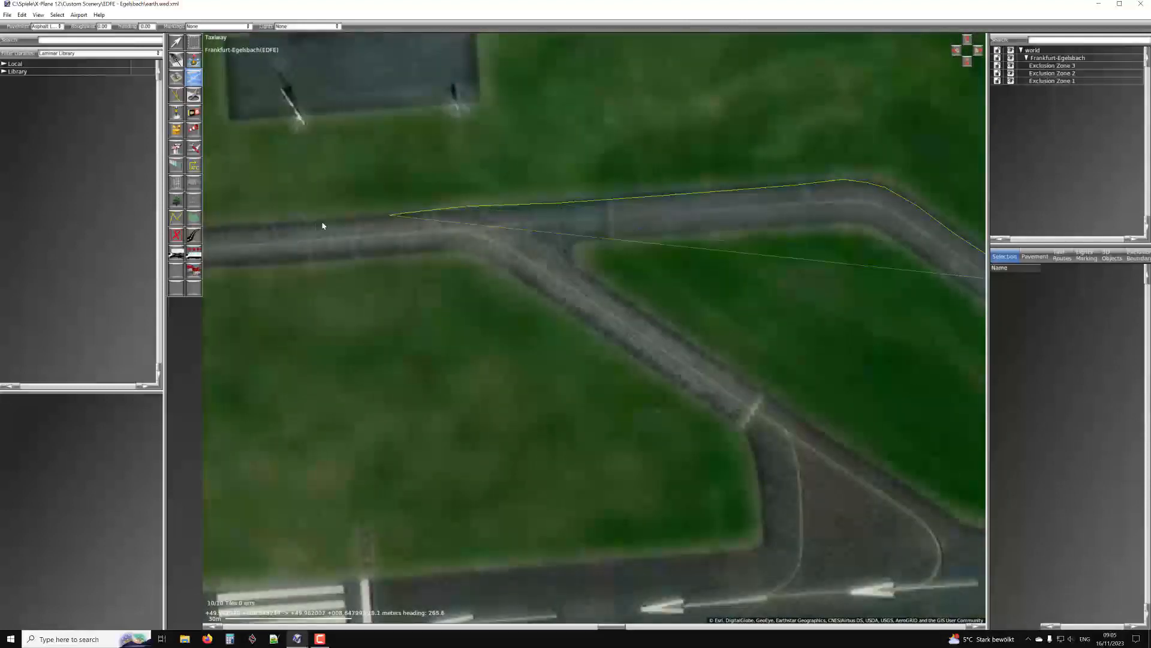
right_drag(316, 222, 543, 210)
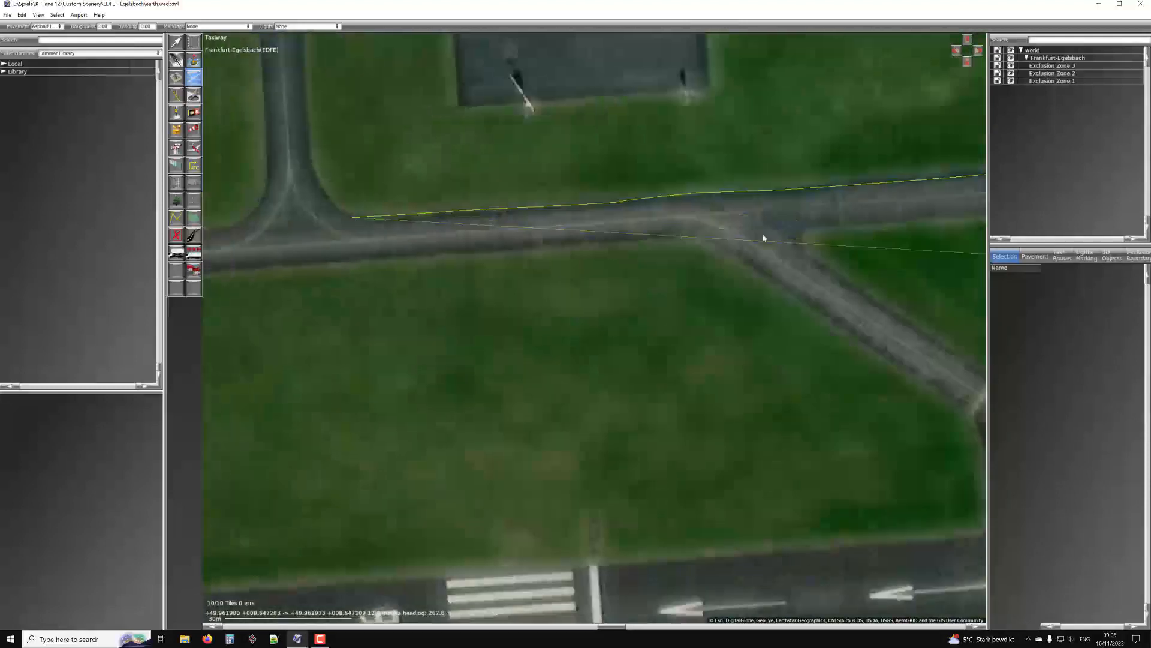
Close the taxiway polygon with one rough vertex south of the fork and a straight line back to its start
scroll(678, 236, up, 5)
scroll(852, 163, down, 5)
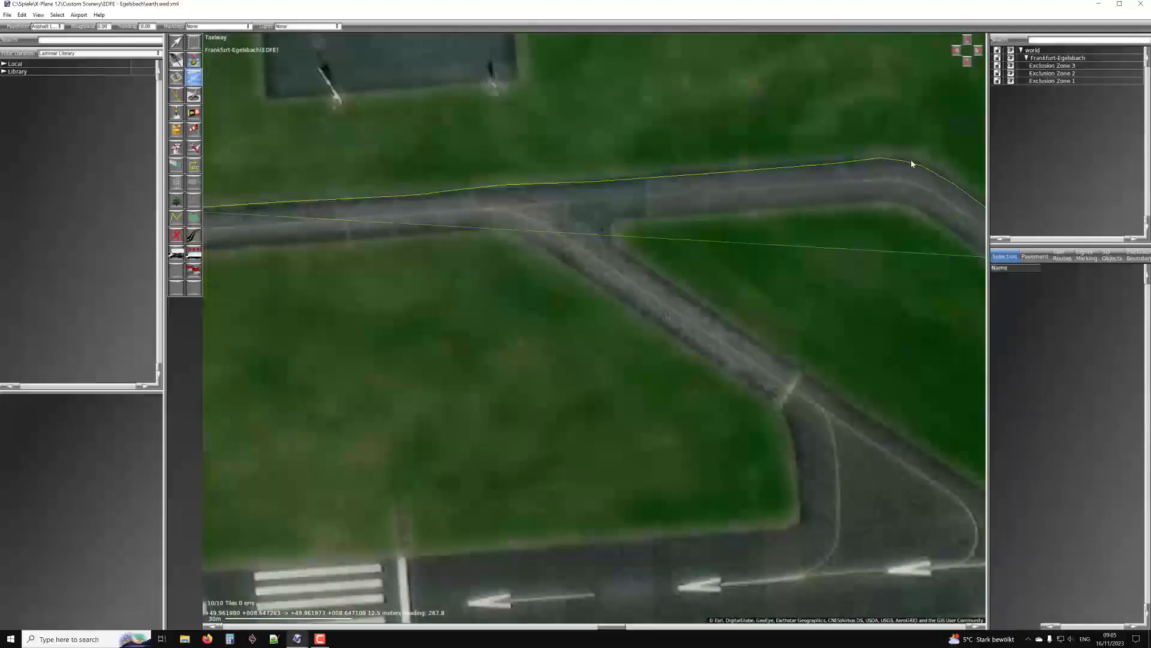
scroll(516, 183, down, 2)
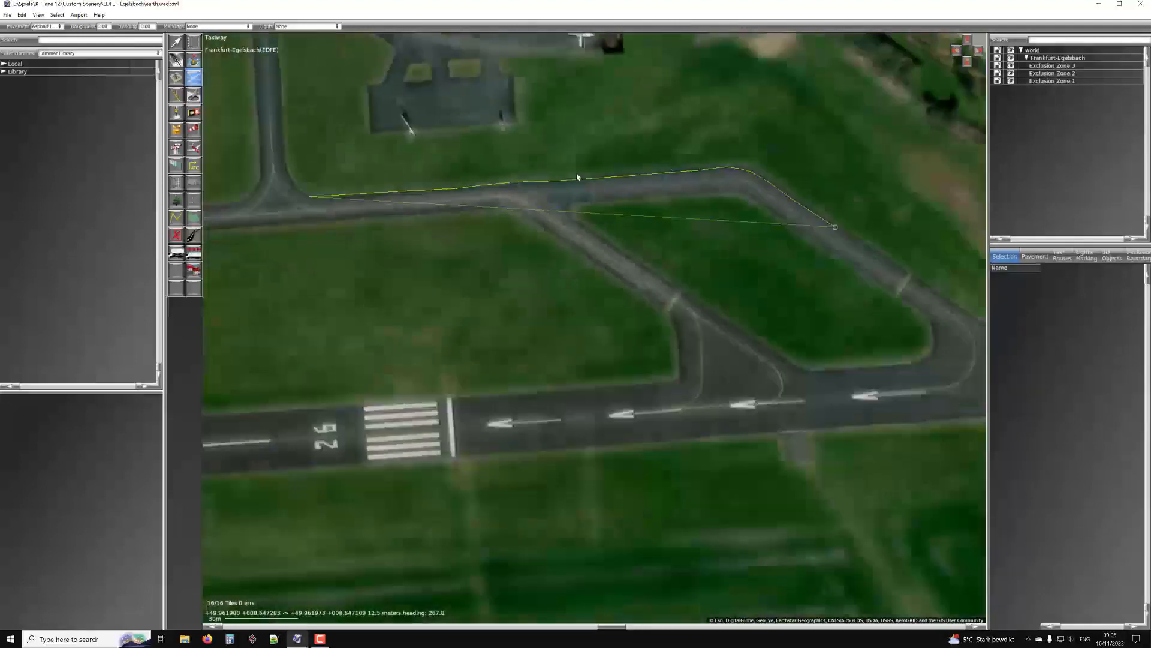
click(531, 230)
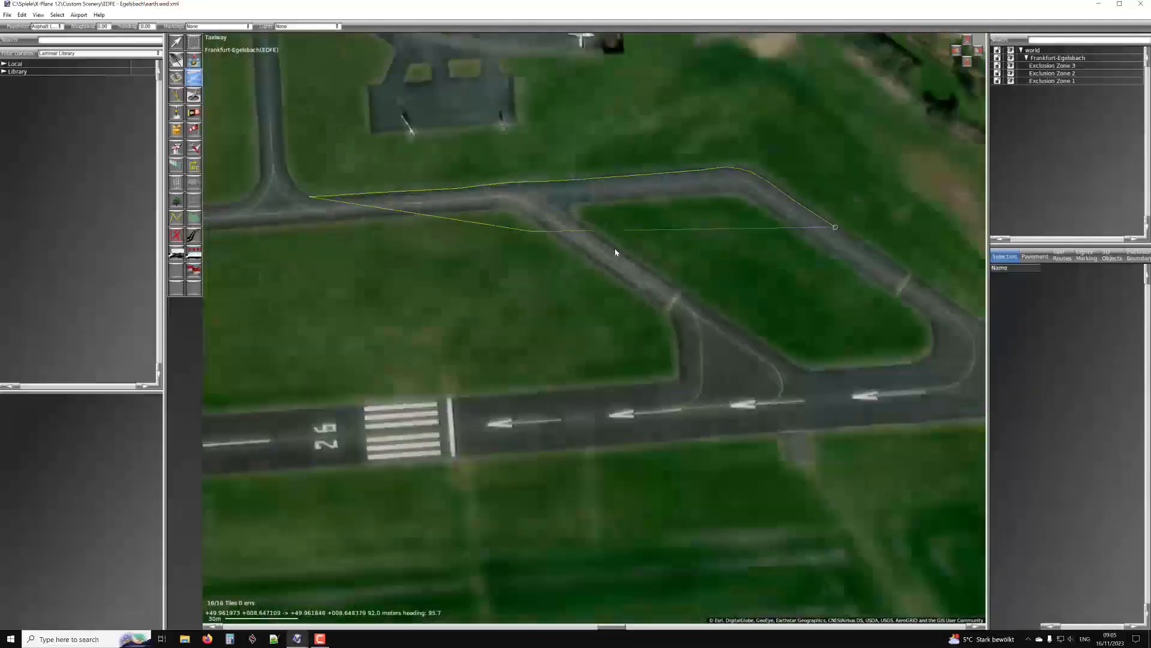
click(836, 229)
scroll(773, 182, up, 1)
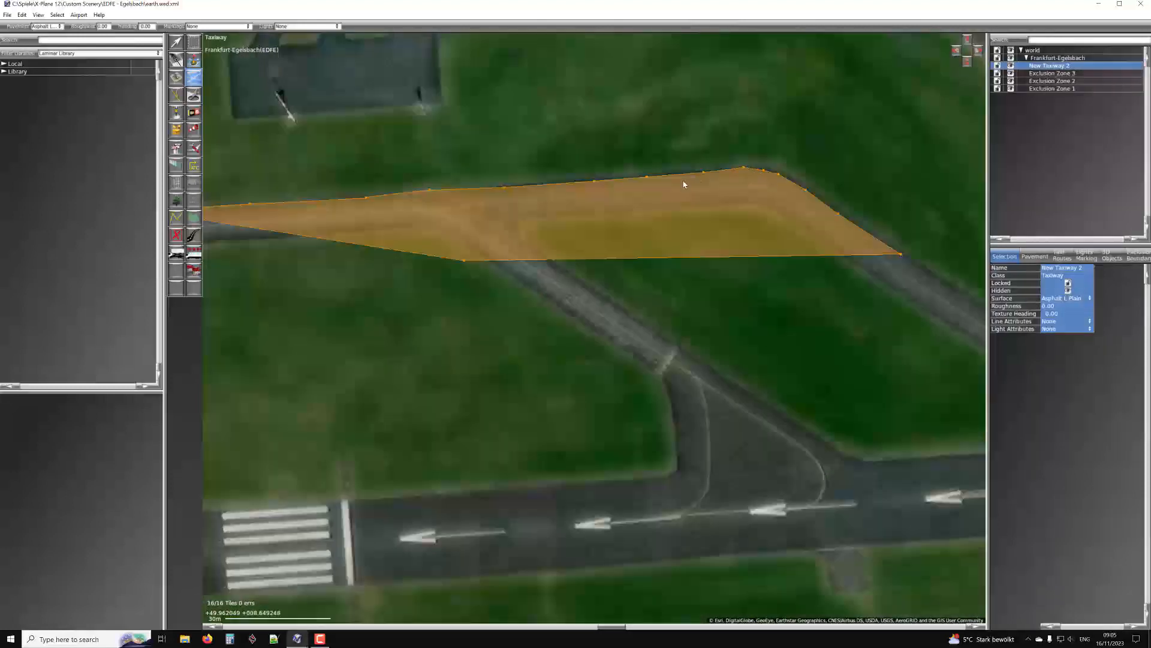
Inspect the vertices along the taxiway polygon's northern edge up close, and delete the polygon
key(v)
scroll(747, 160, up, 3)
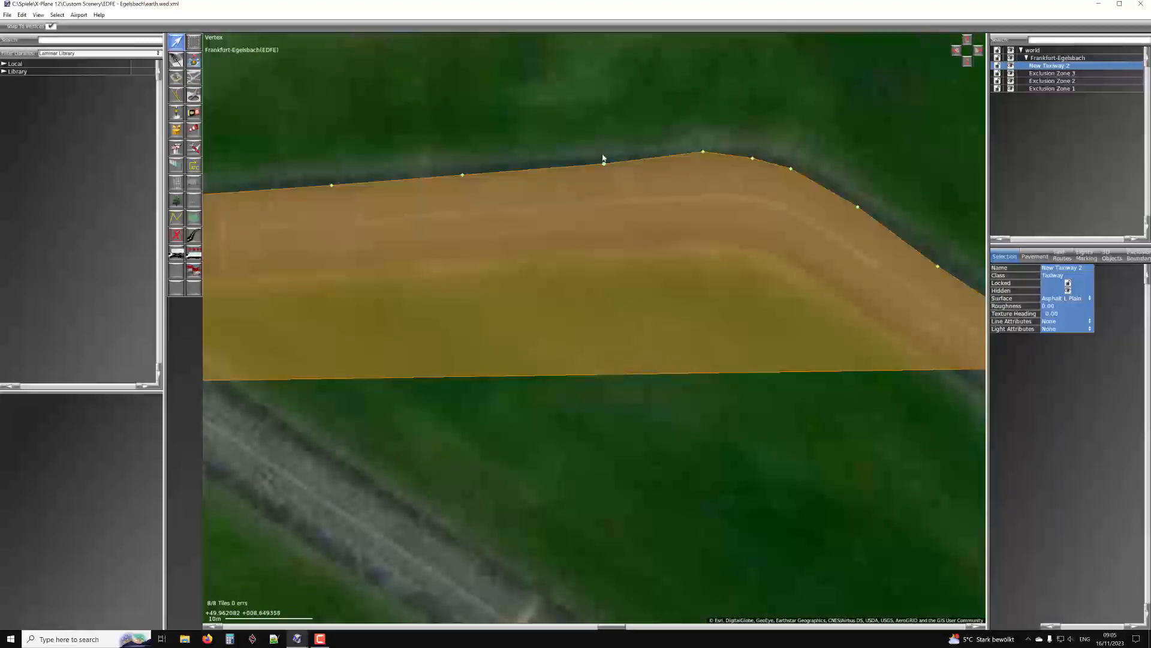
scroll(713, 156, down, 1)
scroll(612, 170, up, 5)
scroll(613, 170, up, 4)
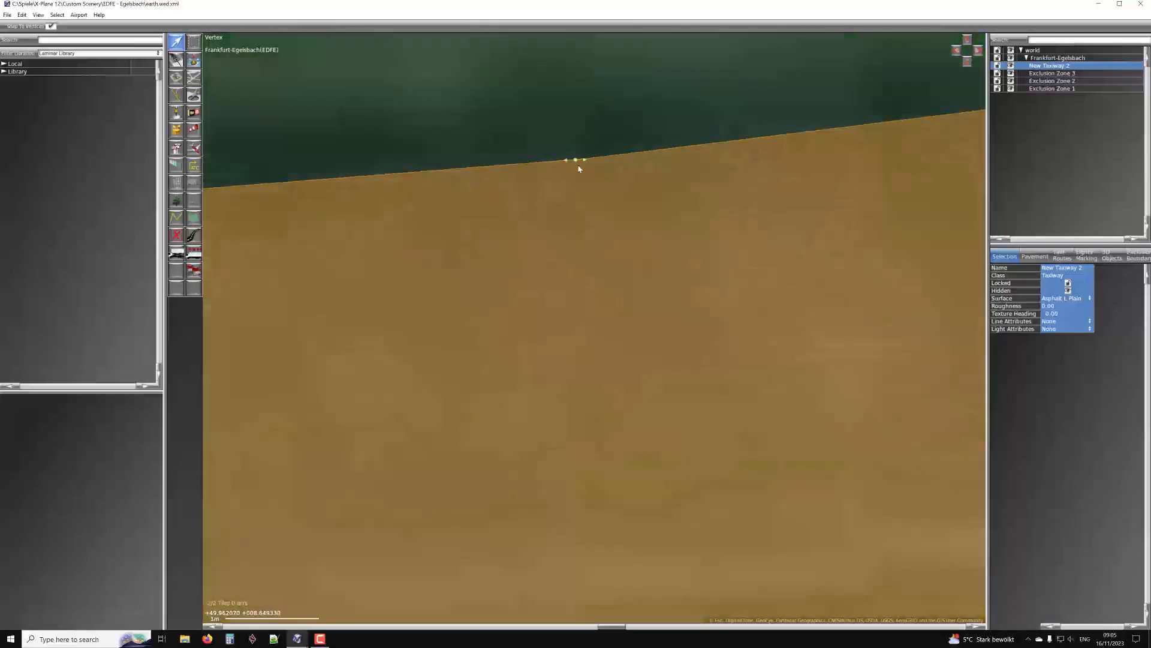
scroll(554, 145, down, 10)
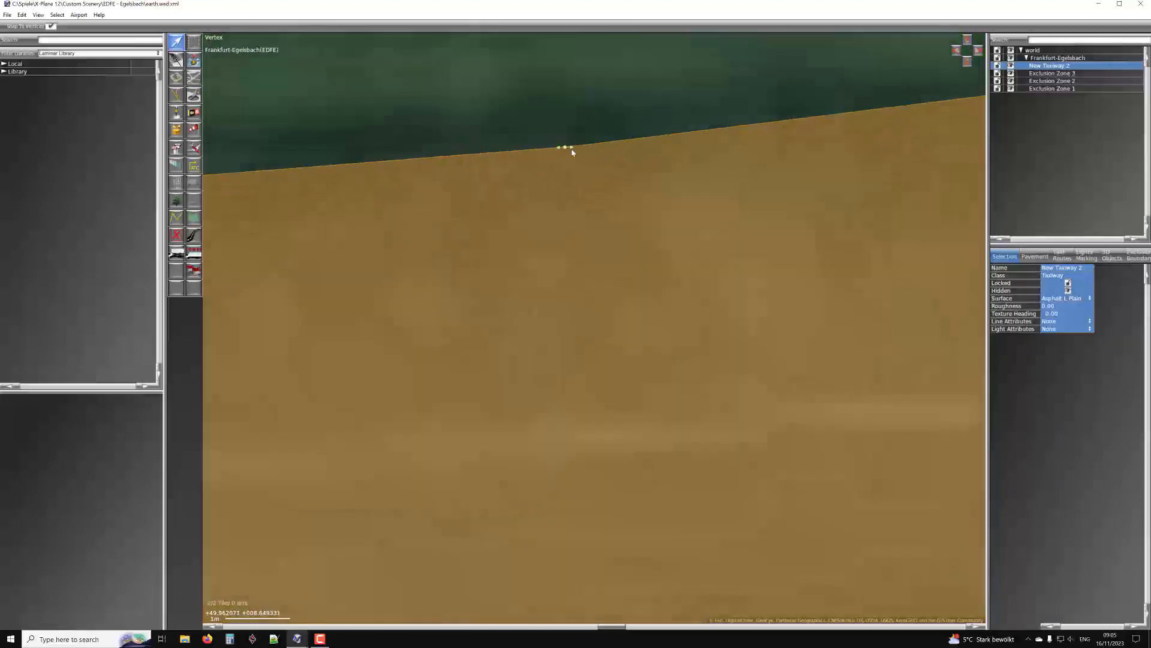
scroll(560, 150, down, 2)
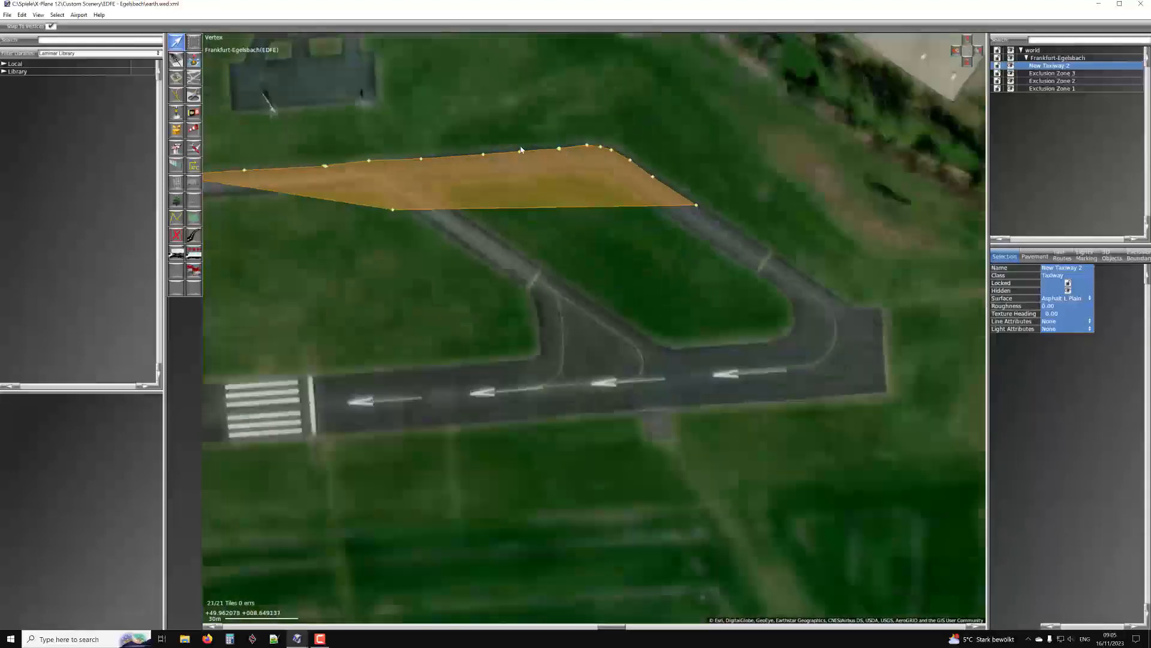
right_drag(513, 151, 718, 202)
scroll(589, 203, up, 2)
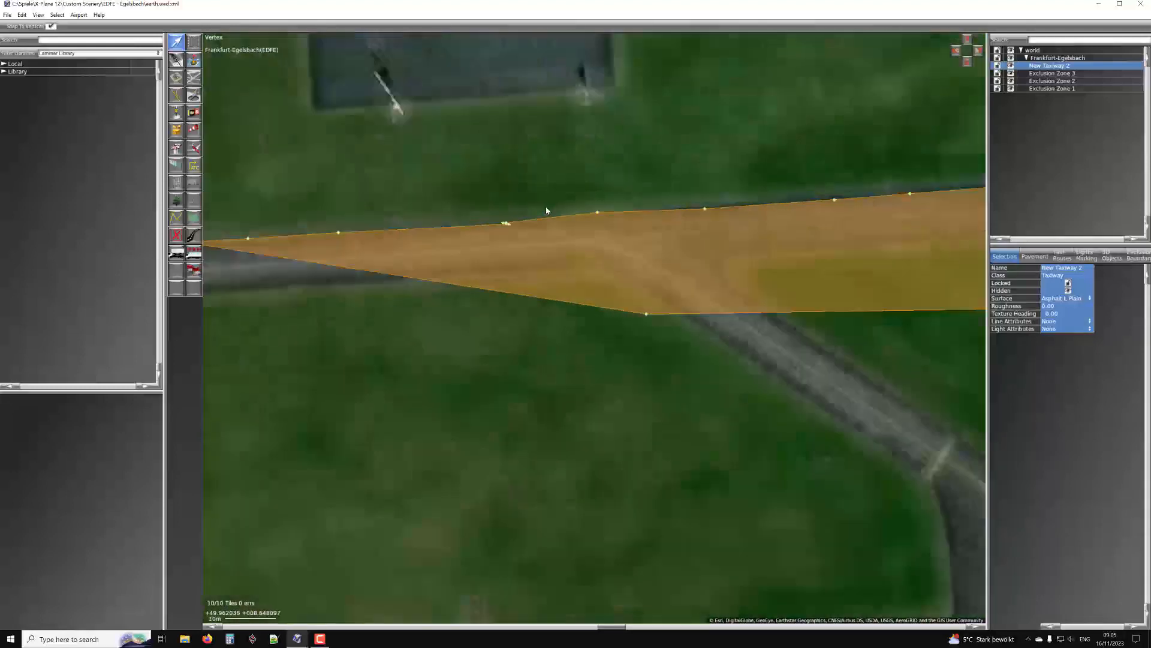
scroll(571, 219, down, 2)
key(Delete)
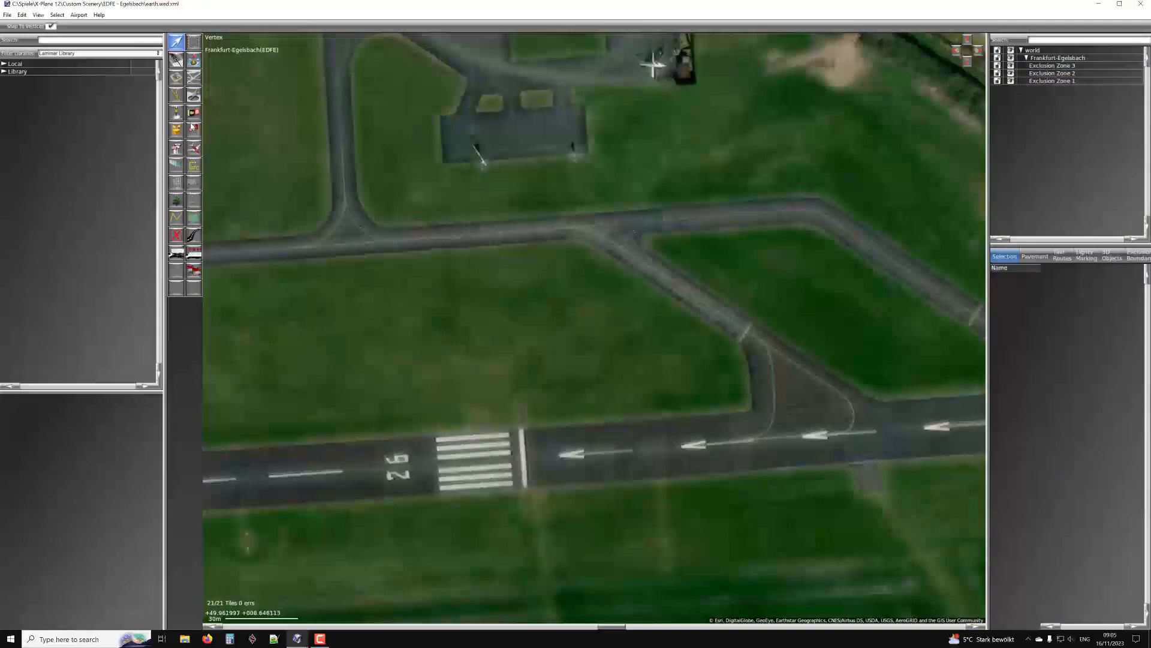
Start a new taxiway polygon on the diagonal taxiway's grass edge and trace the rounded corner at the fork
scroll(645, 243, up, 5)
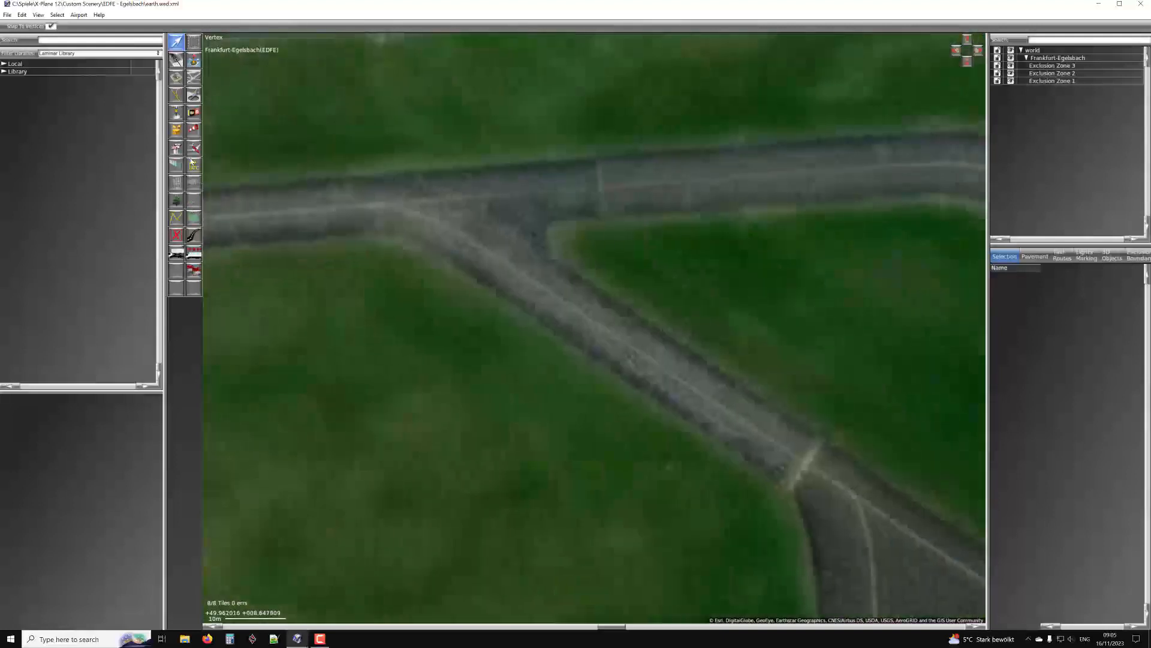
click(194, 77)
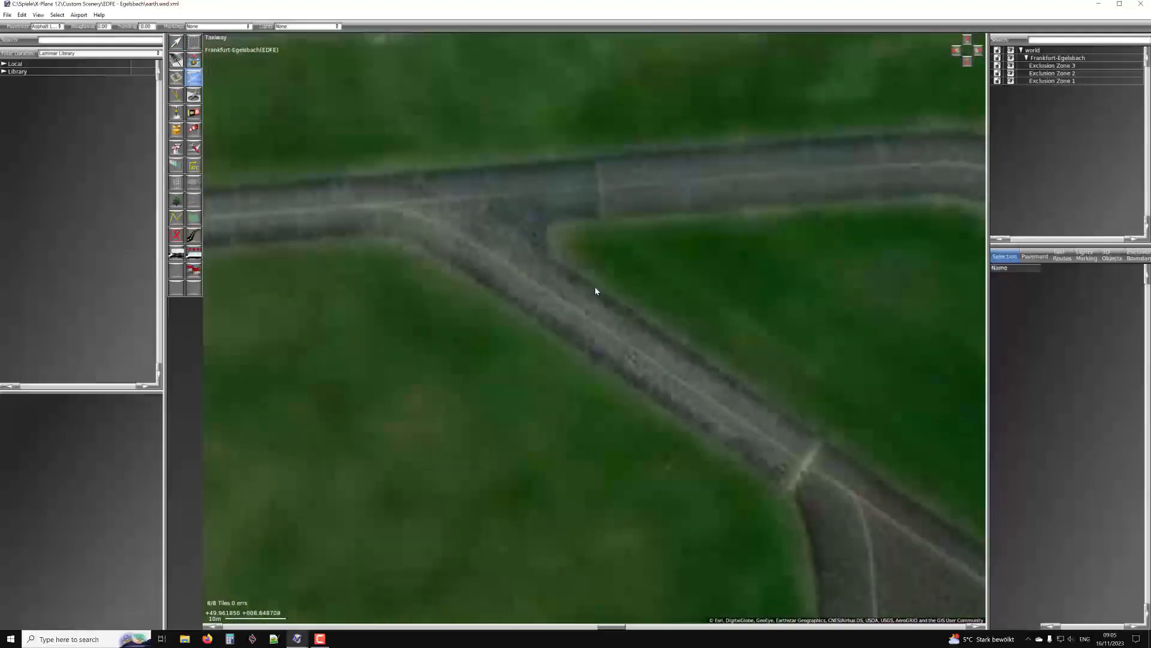
scroll(543, 239, up, 2)
click(549, 244)
drag(550, 218, 567, 204)
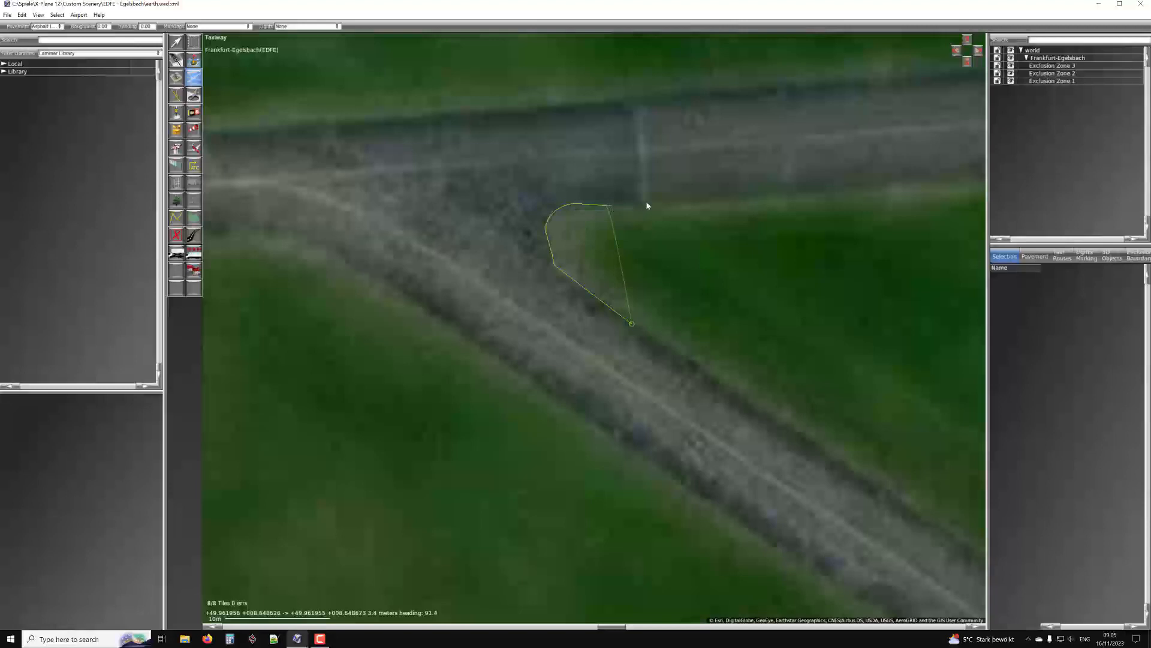
Remove the last vertices and retrace the rounded grass corner at the fork with a smoother curve
key(BackSpace)
key(BackSpace)
key(BackSpace)
key(BackSpace)
drag(546, 221, 552, 211)
scroll(712, 211, down, 2)
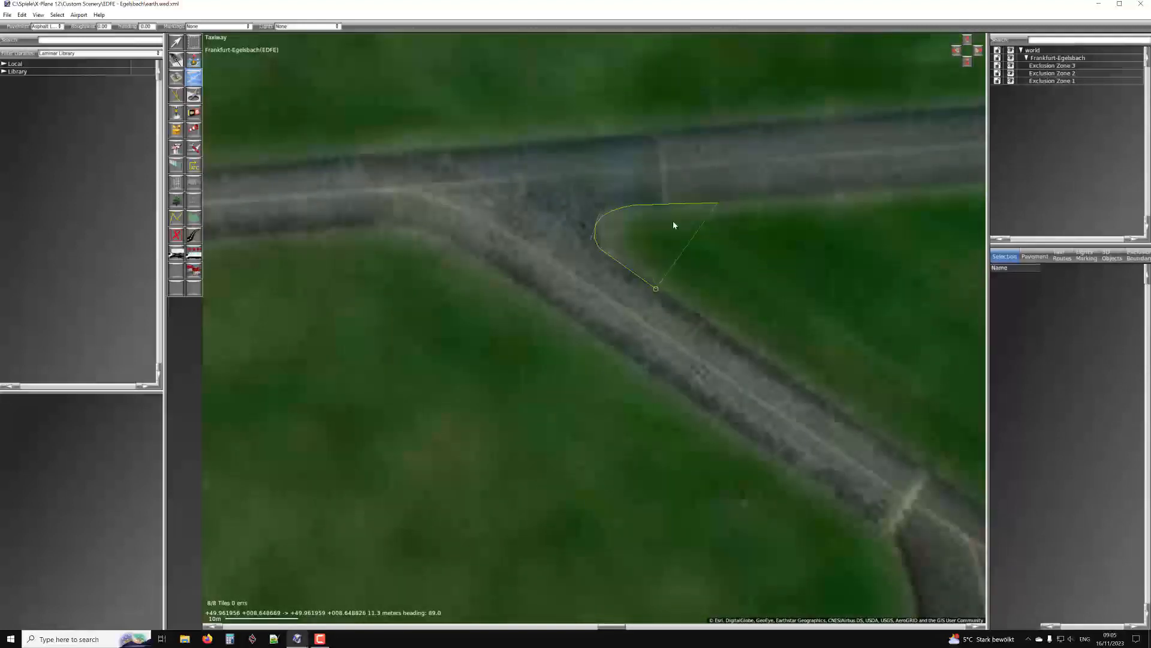
Continue the taxiway outline eastward along the parallel taxiway's southern grass edge toward the bend
scroll(673, 223, down, 1)
scroll(663, 251, down, 1)
scroll(696, 223, up, 2)
click(770, 218)
click(951, 205)
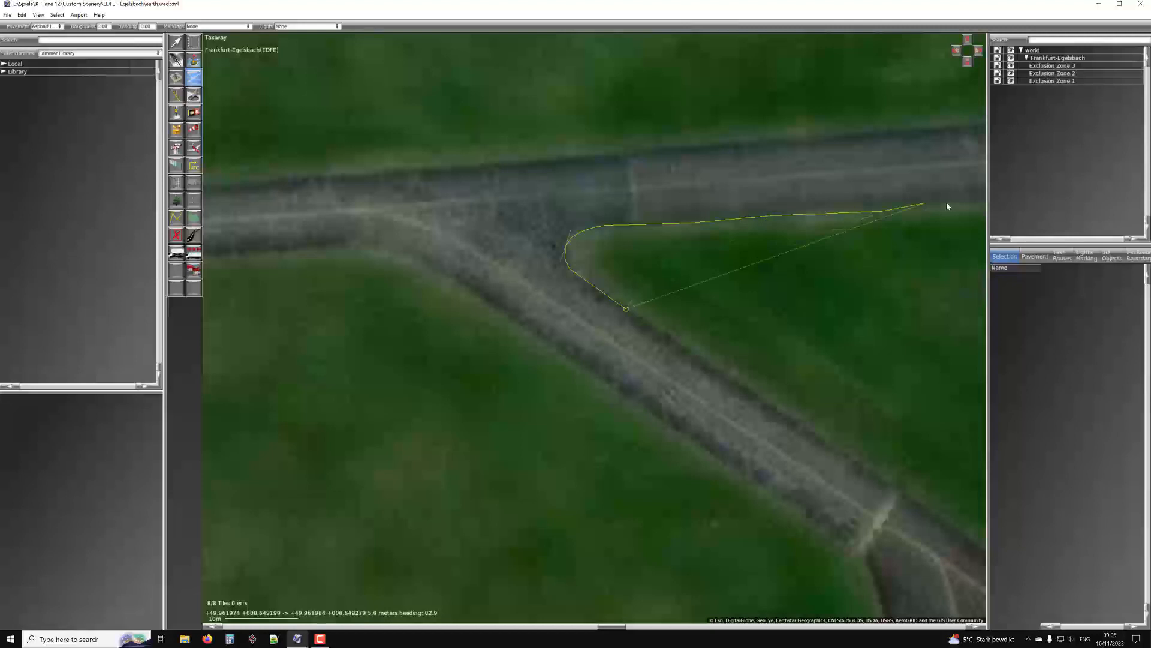
scroll(735, 231, down, 1)
scroll(692, 230, up, 2)
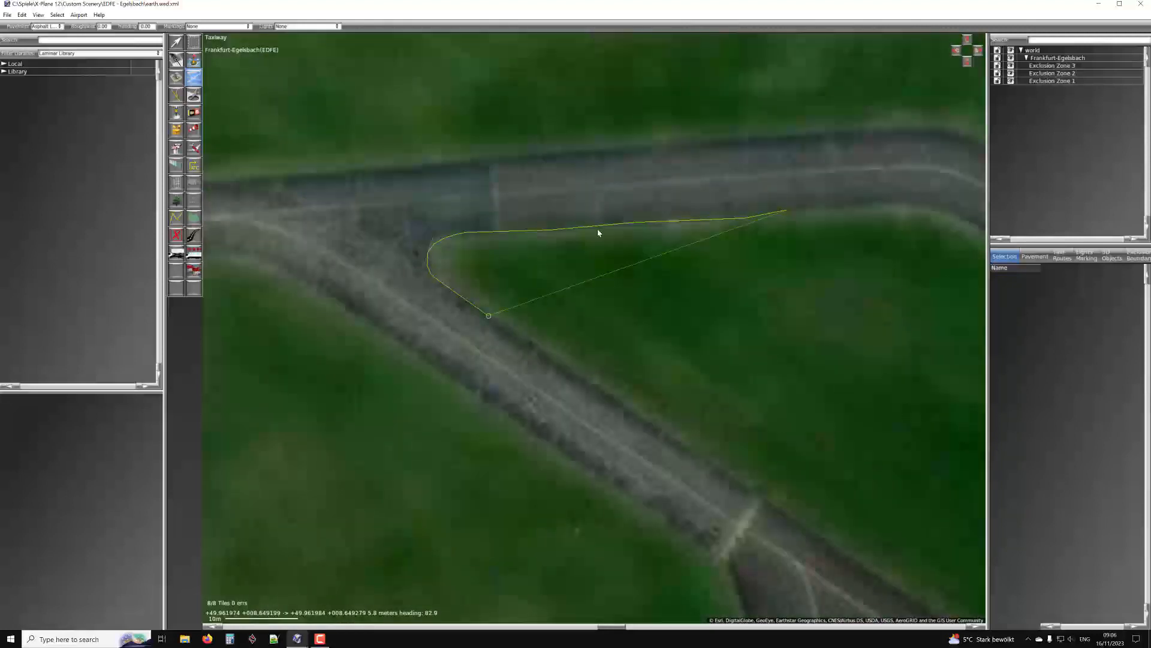
scroll(598, 233, down, 1)
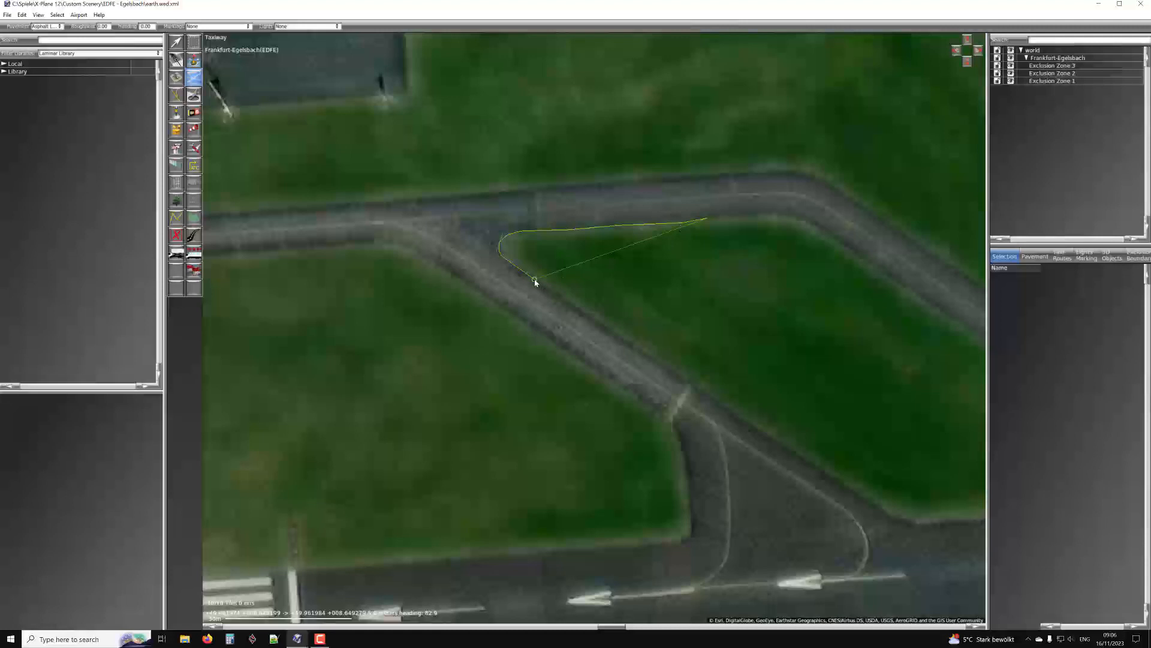
scroll(536, 282, down, 3)
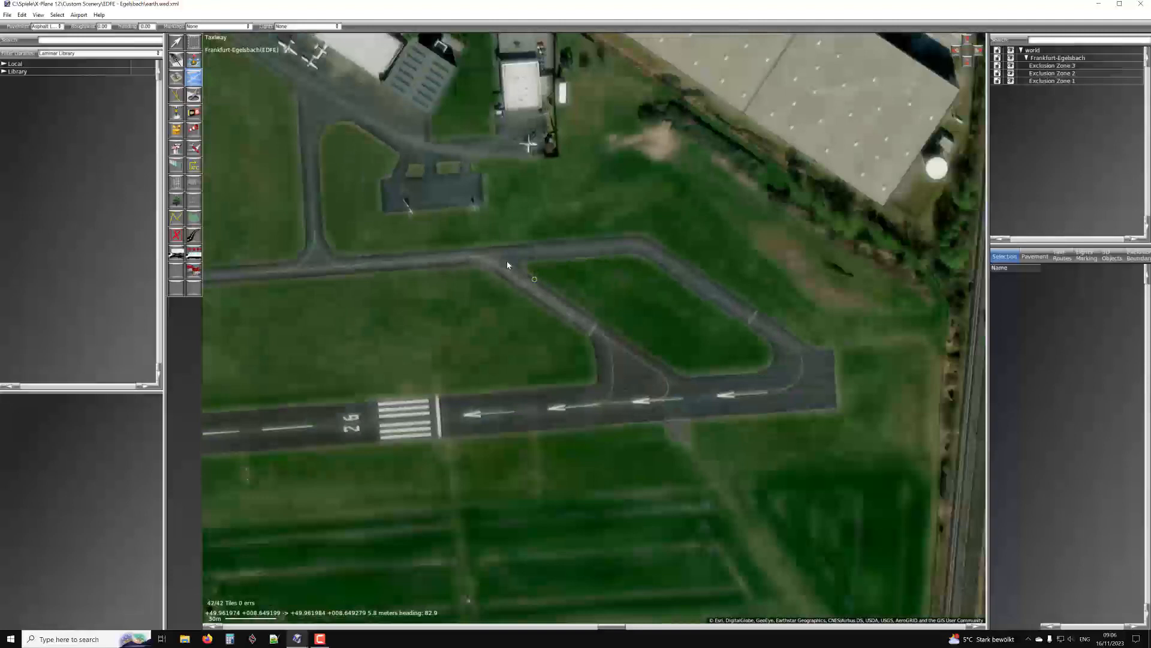
scroll(433, 218, up, 5)
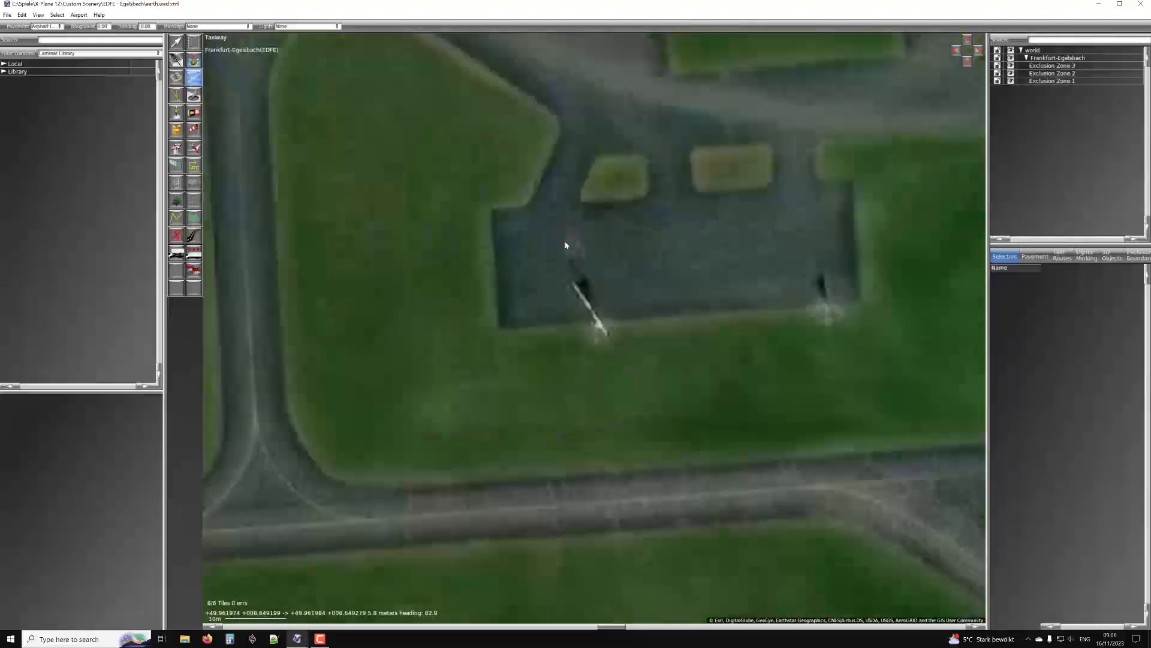
Trace the small rectangular apron south of the two grass islands as a closed four-corner taxiway polygon with a southern edge about 60 m long
right_drag(746, 312, 683, 289)
click(436, 302)
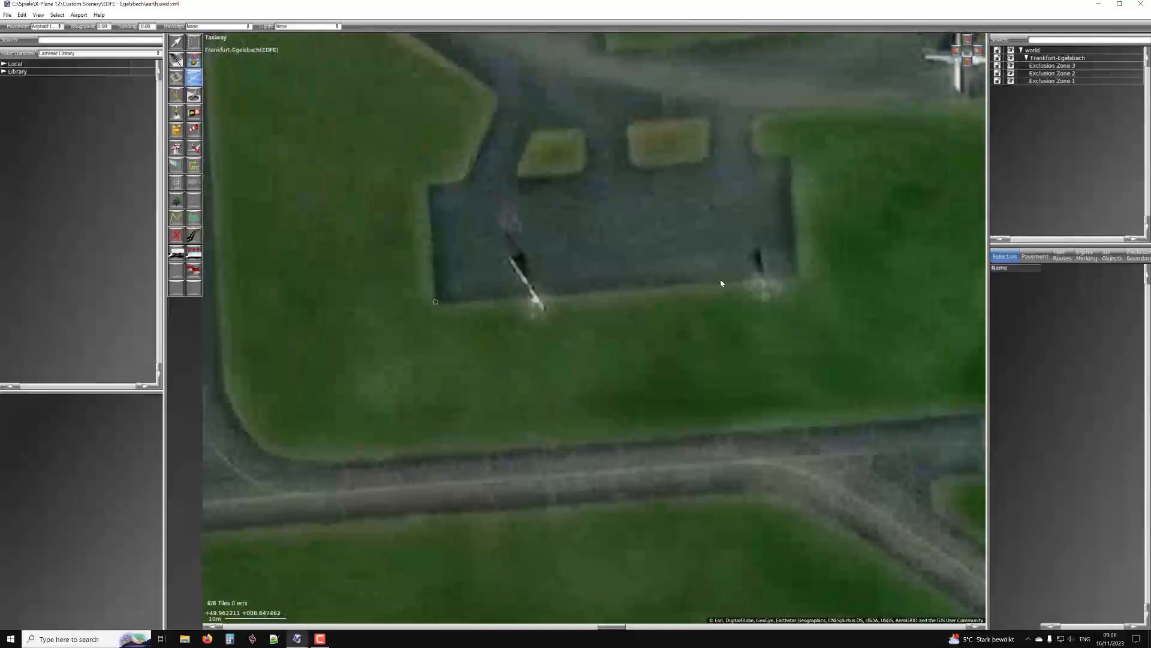
click(798, 275)
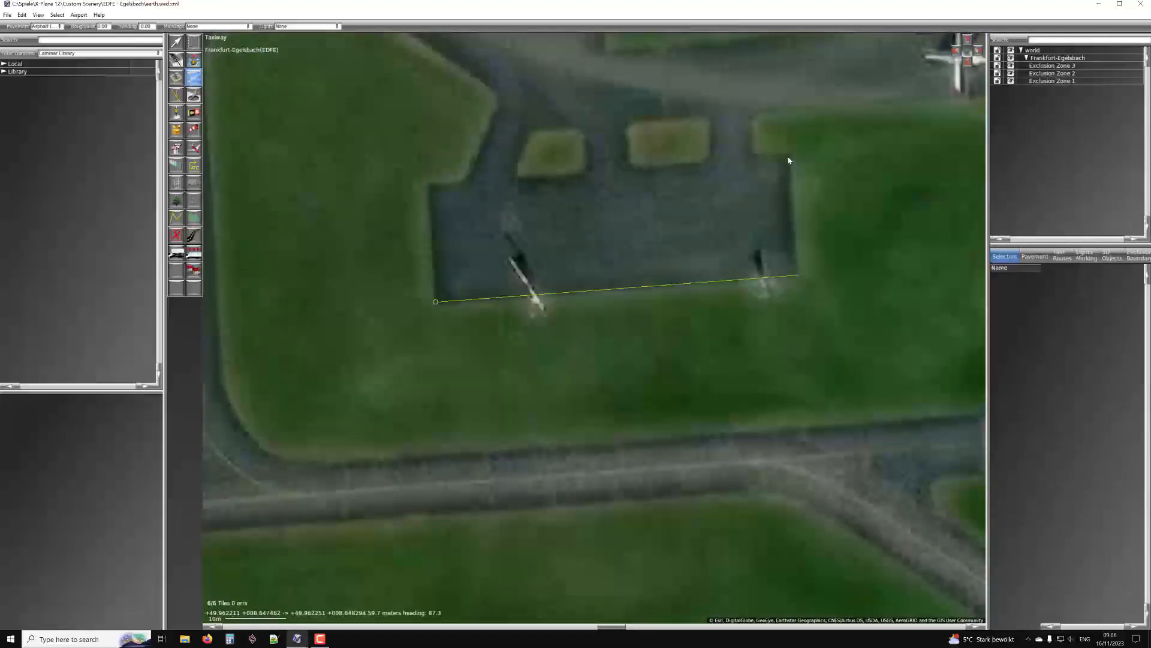
click(789, 158)
click(428, 187)
click(435, 301)
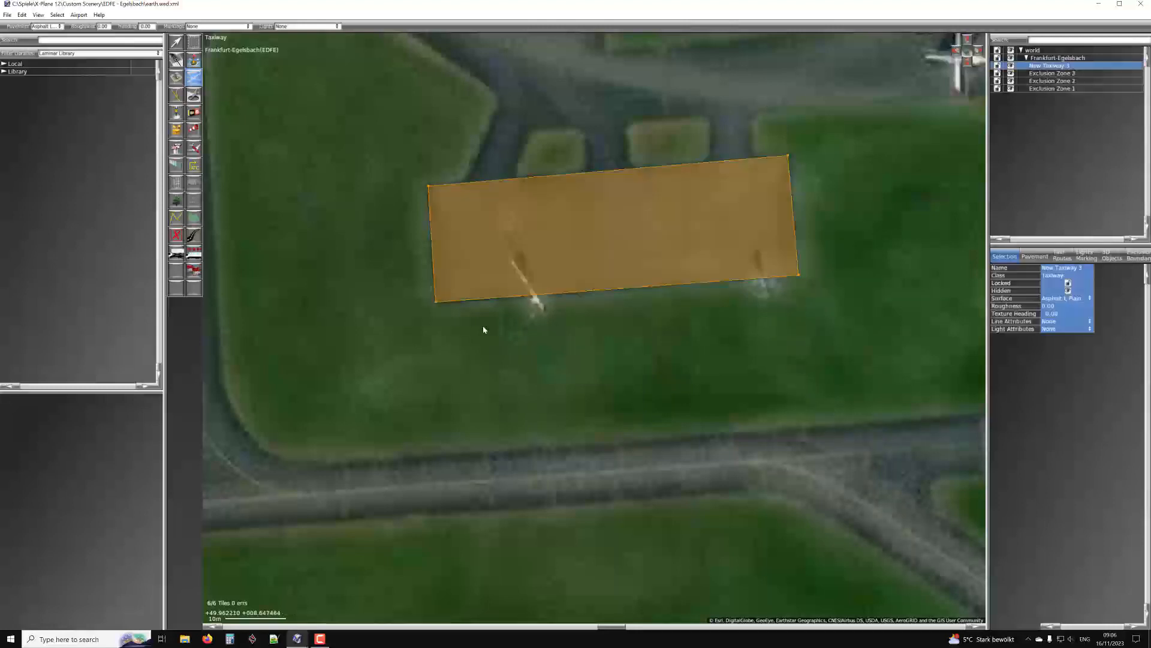
Orthogonalize the rectangular apron polygon so its corners are square
scroll(559, 317, up, 2)
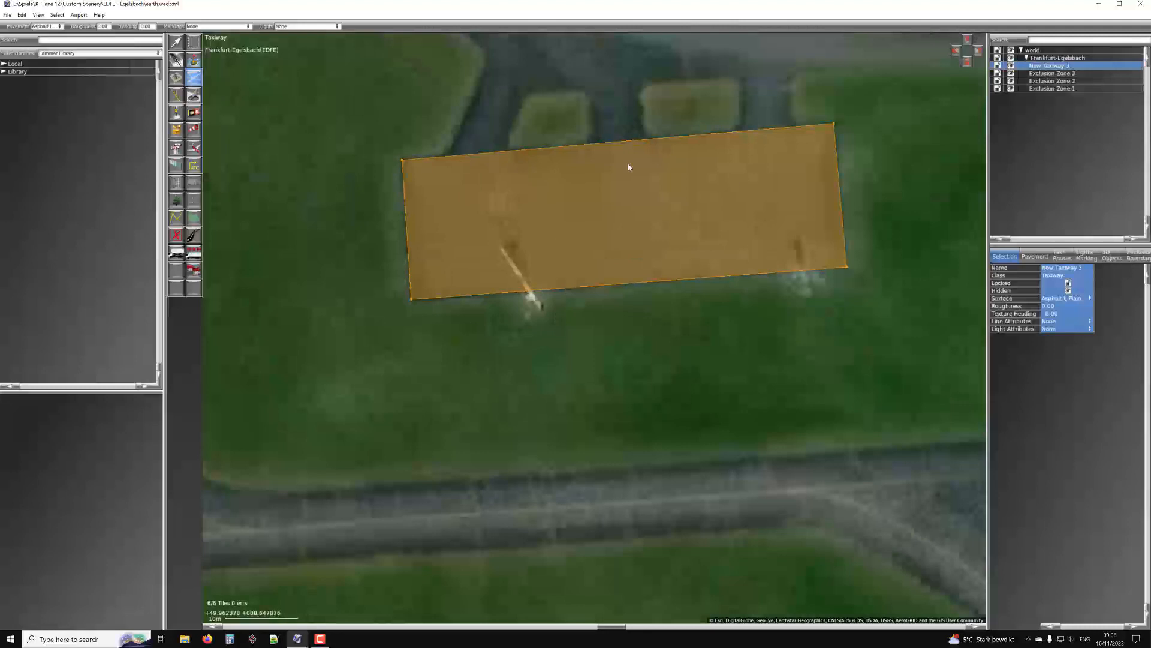
scroll(629, 167, down, 5)
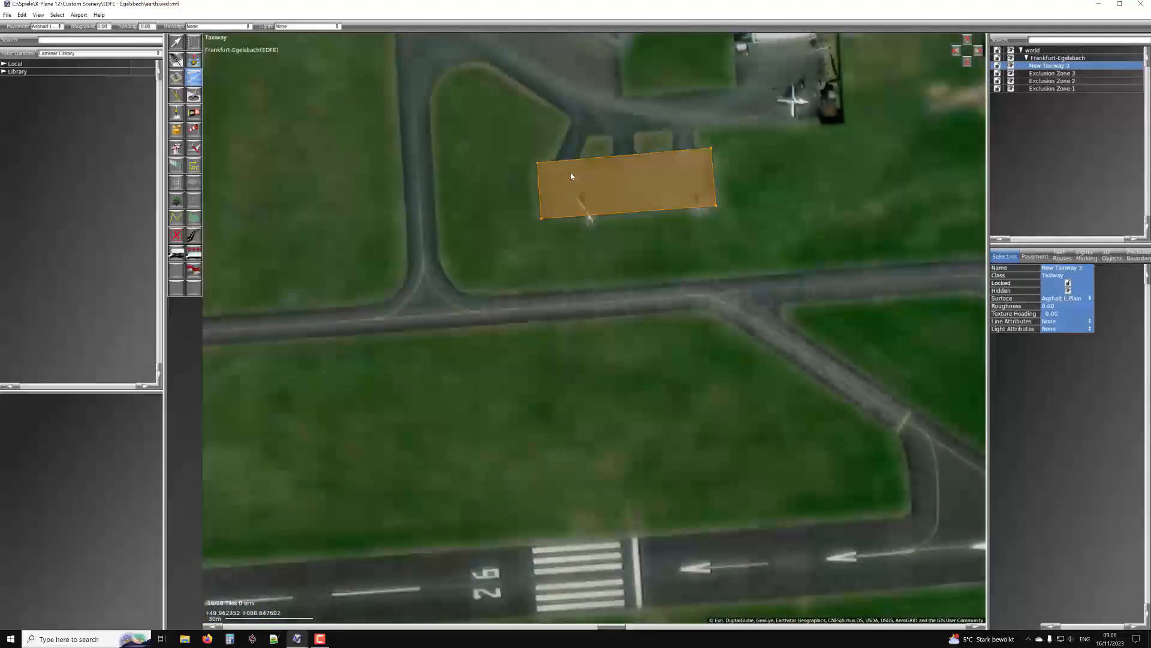
scroll(571, 177, up, 2)
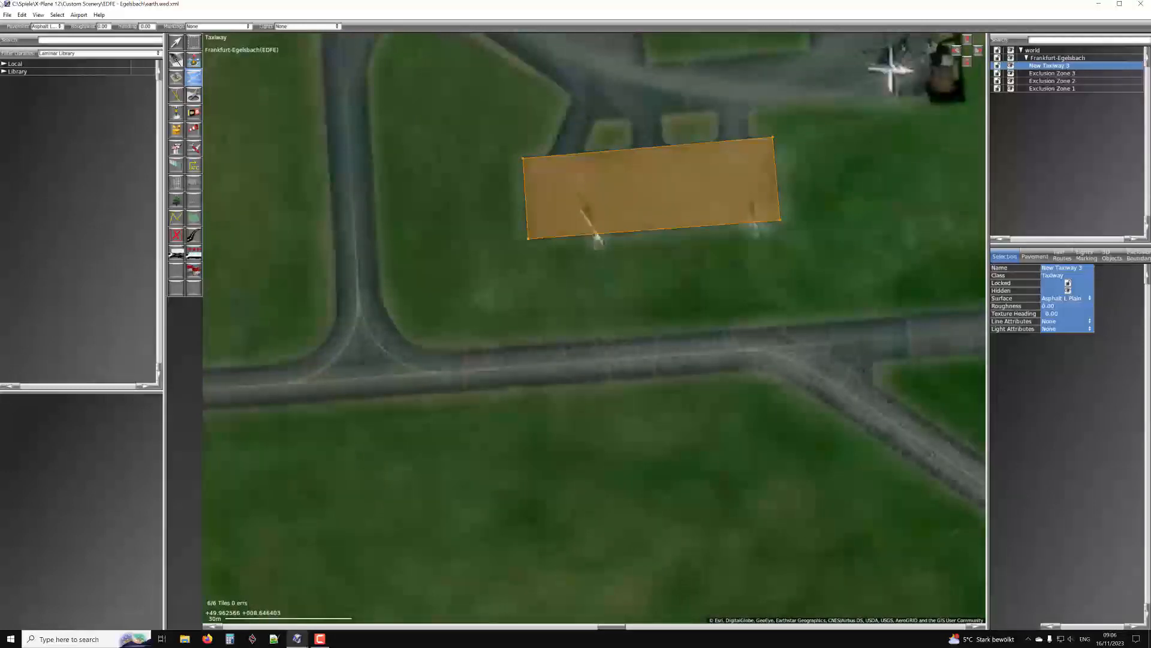
click(22, 15)
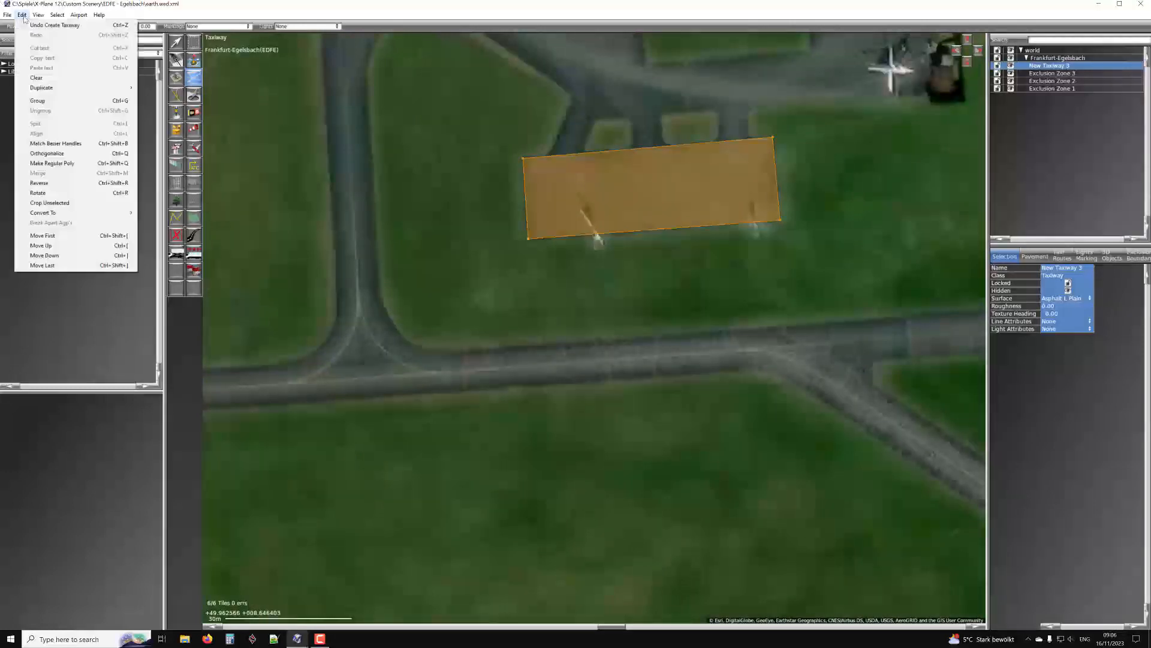
click(67, 154)
scroll(533, 186, up, 4)
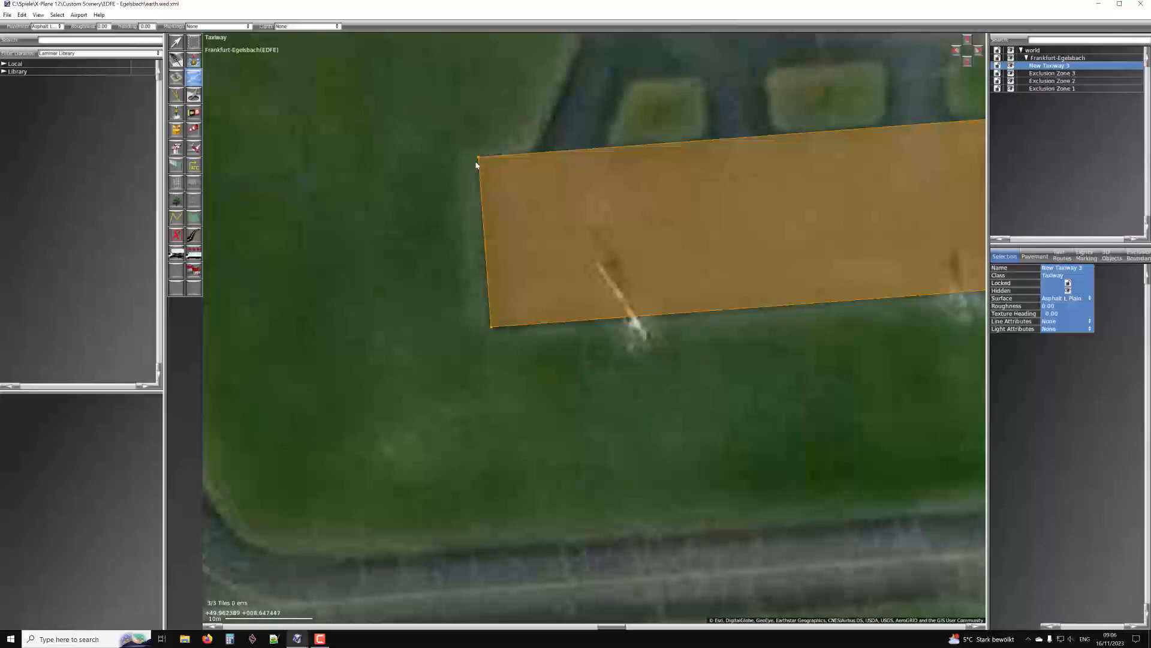
scroll(773, 173, down, 2)
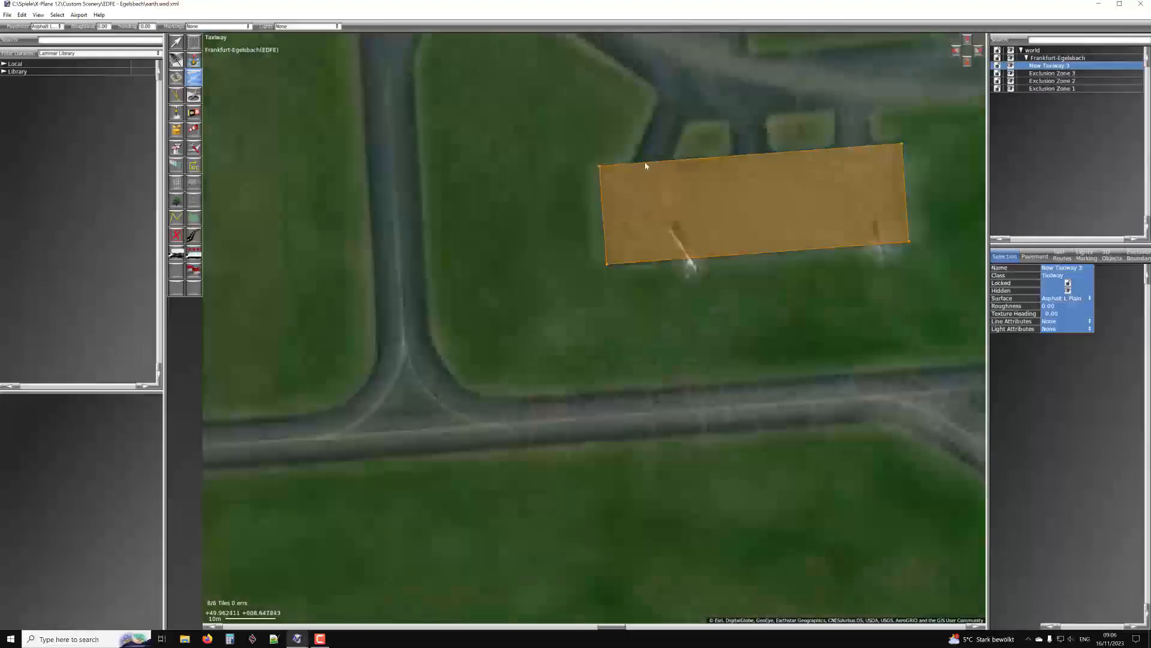
Look over the runway and taxiways west of the apron, and examine the faint white circle in the grass between the diagonal taxiways
scroll(777, 250, down, 3)
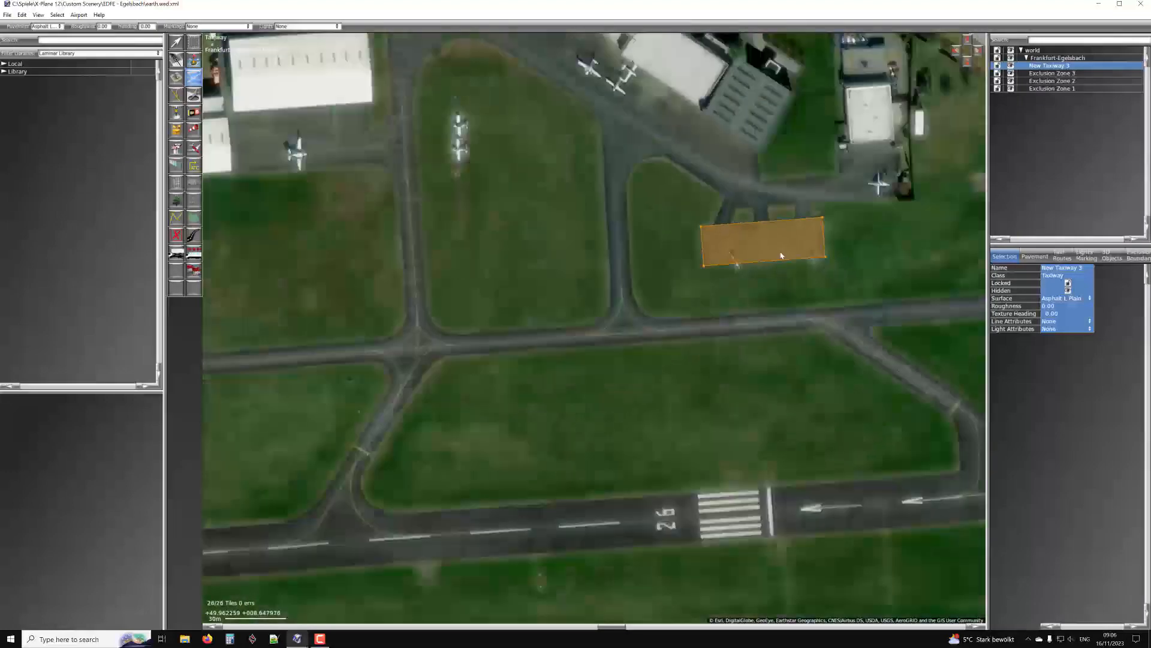
scroll(794, 235, up, 3)
scroll(800, 236, down, 3)
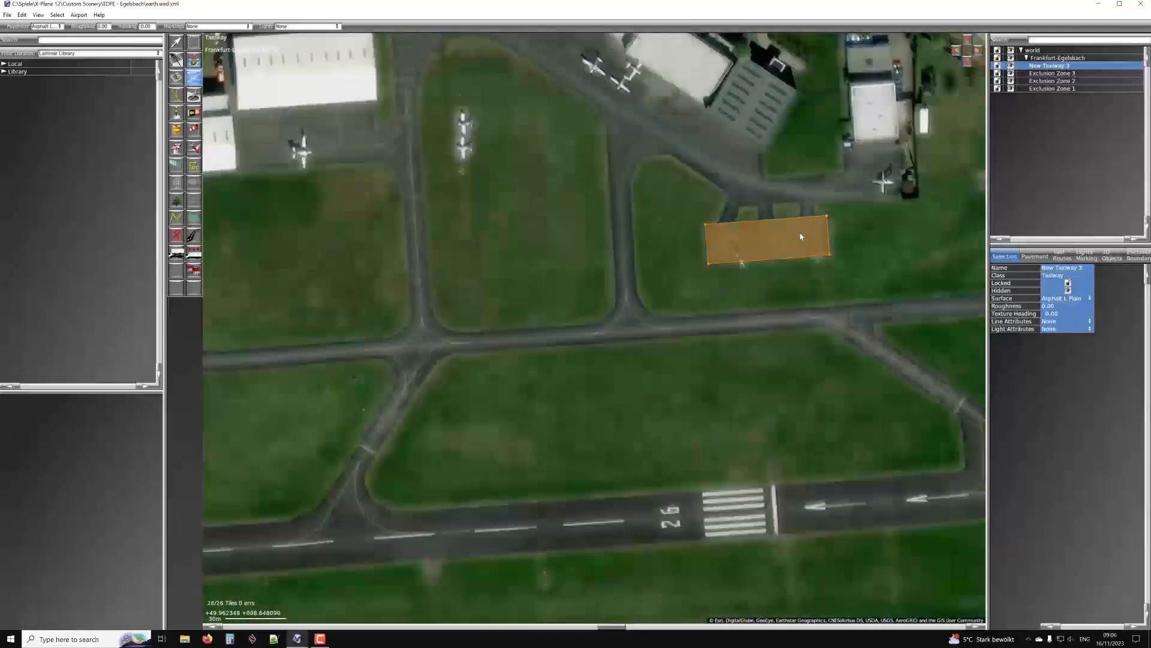
right_drag(588, 234, 795, 104)
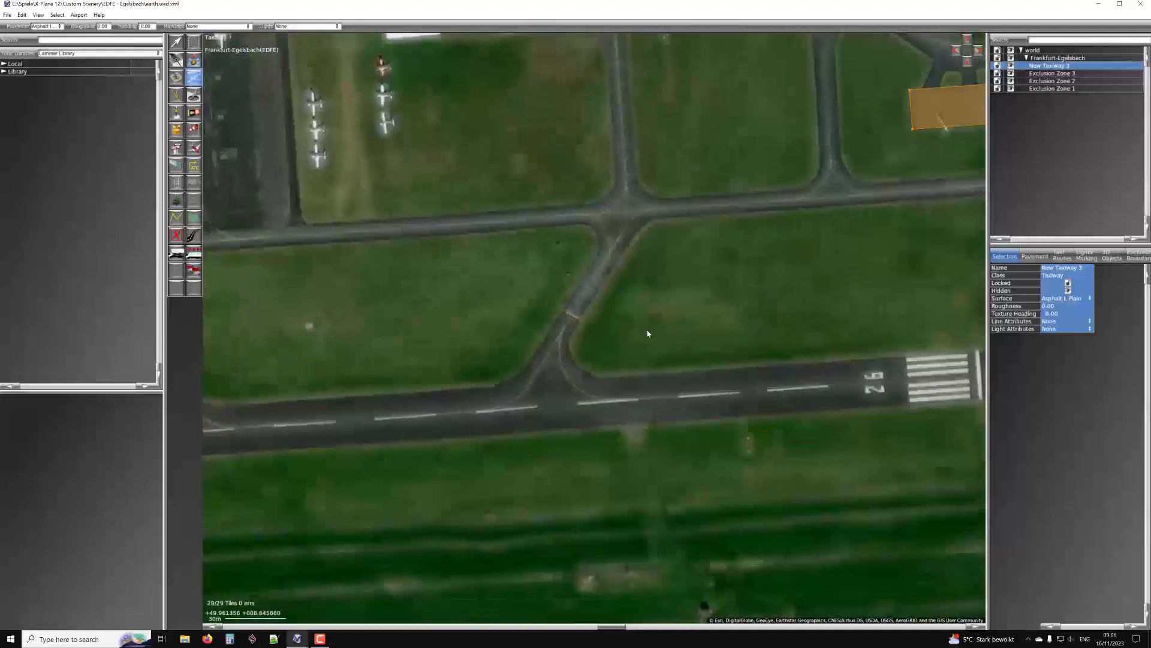
scroll(649, 327, down, 3)
right_drag(662, 450, 686, 297)
scroll(577, 234, up, 3)
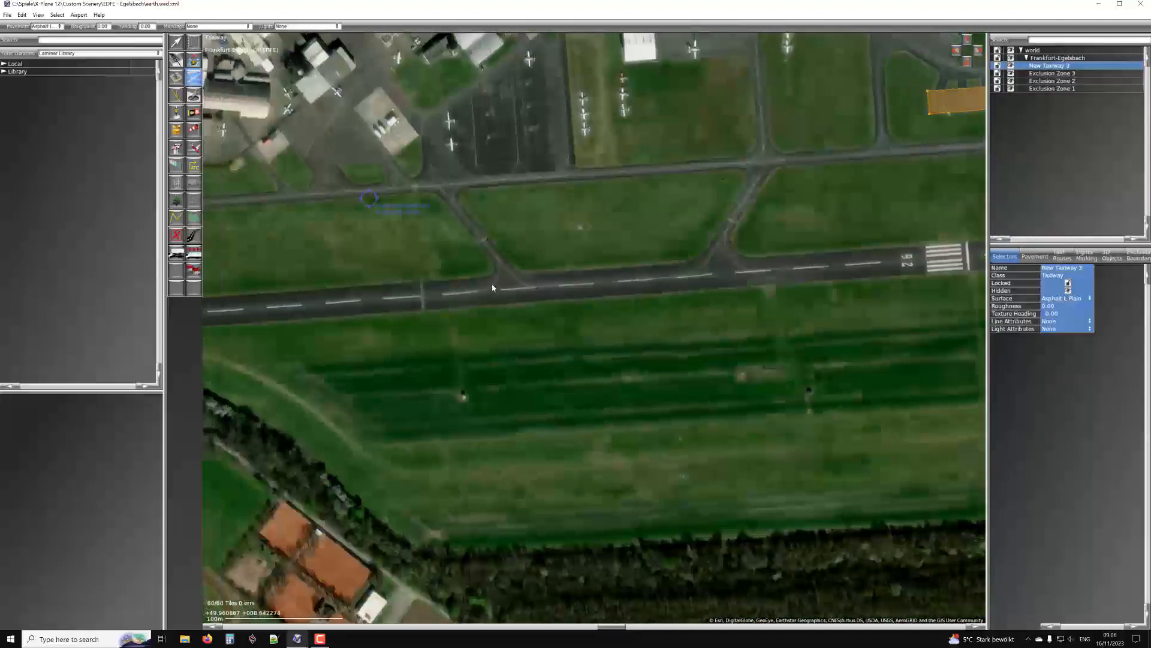
scroll(577, 234, up, 3)
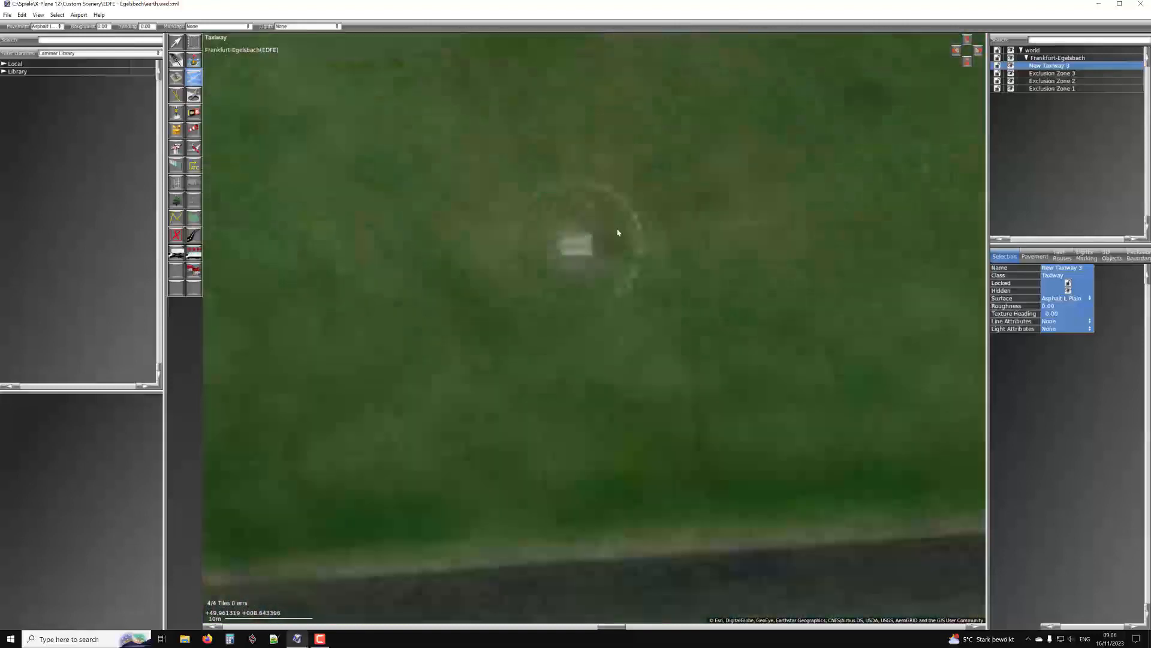
scroll(614, 276, down, 4)
scroll(559, 213, down, 2)
scroll(560, 213, up, 5)
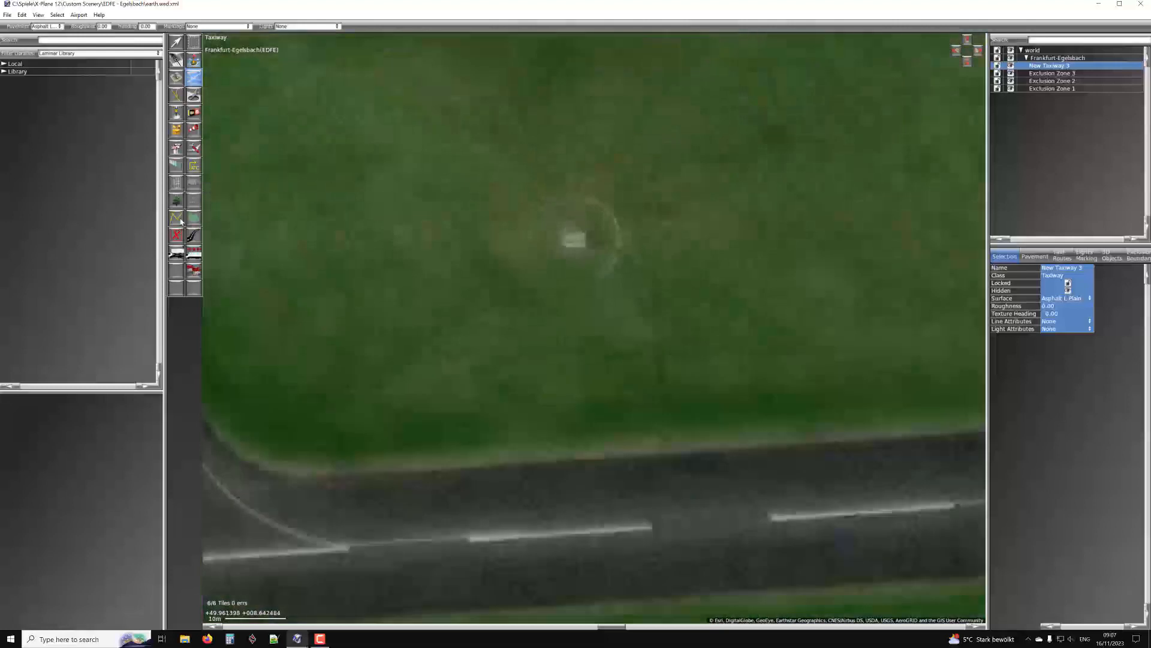
Draw a closed curved taxiline with the Road Edge Wide marking around the faint white circle in the grass
click(175, 96)
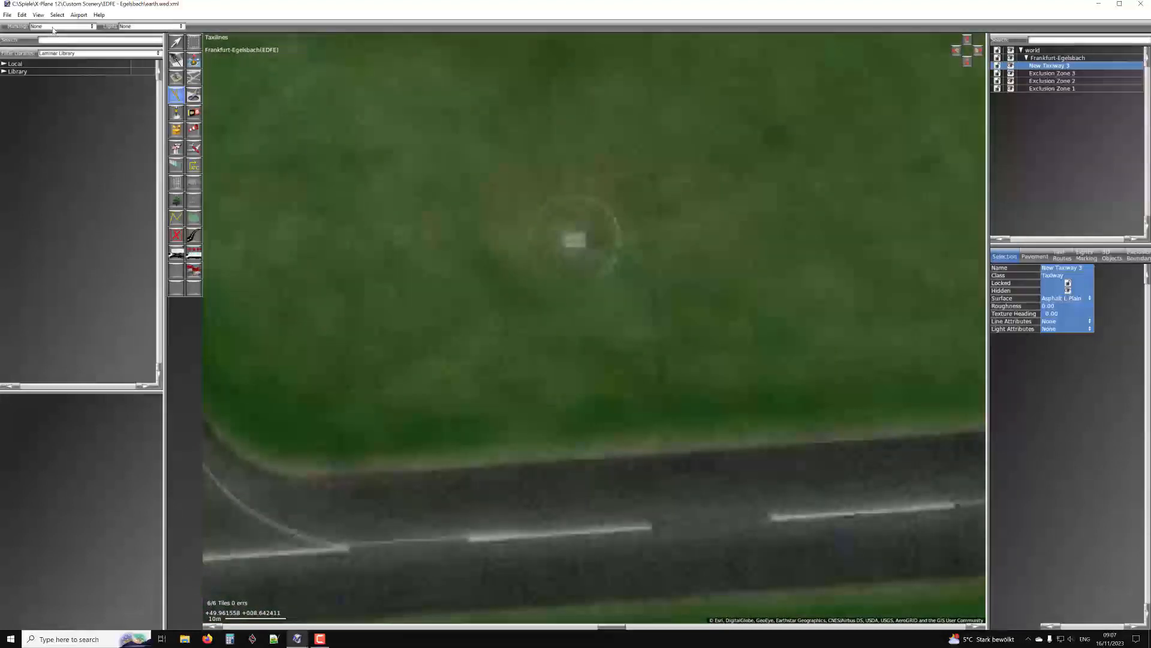
click(57, 26)
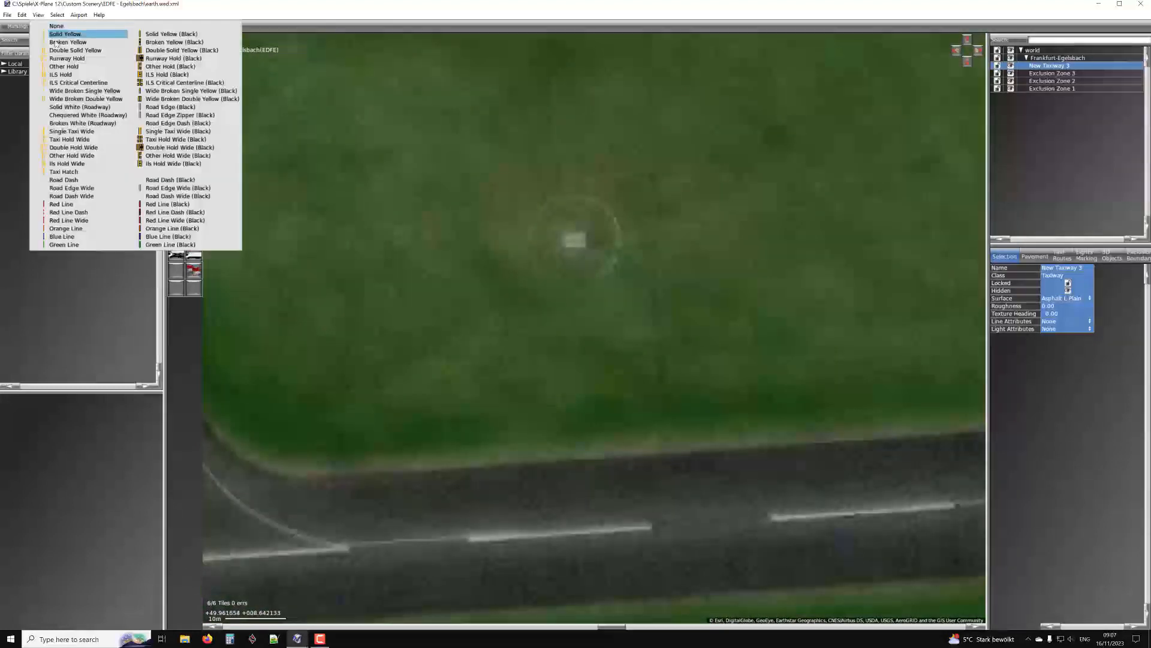
click(74, 187)
scroll(546, 216, up, 2)
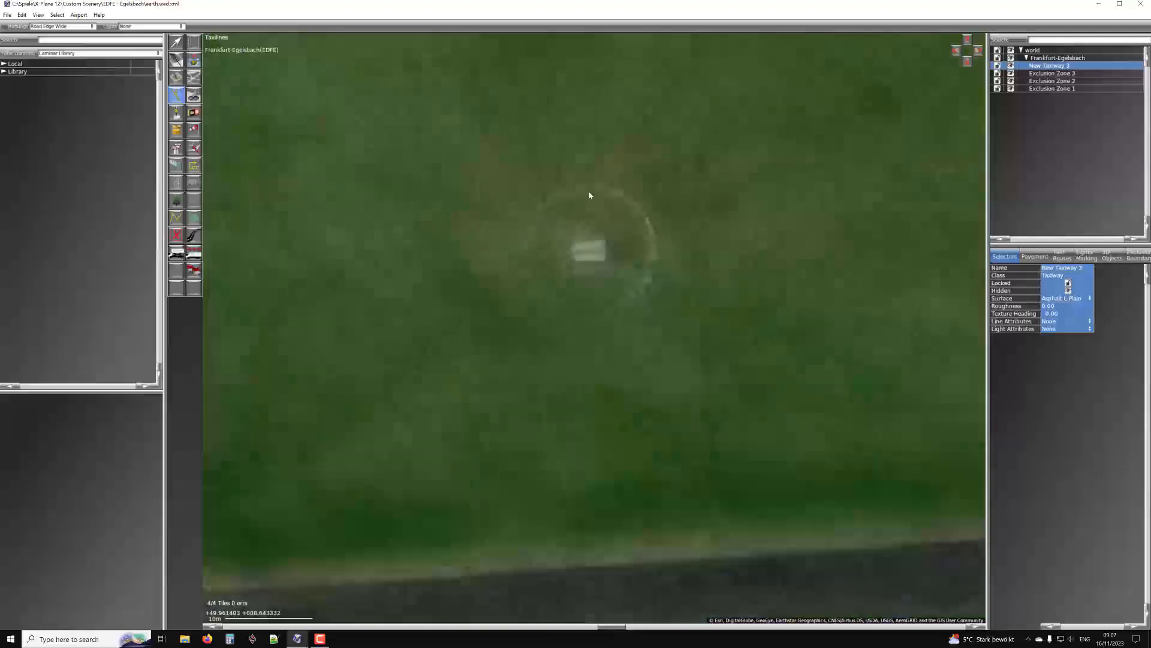
click(588, 187)
drag(528, 223, 529, 240)
mouse_move(566, 304)
mouse_down()
mouse_move(576, 312)
mouse_move(642, 298)
mouse_up()
drag(659, 248, 649, 229)
click(587, 188)
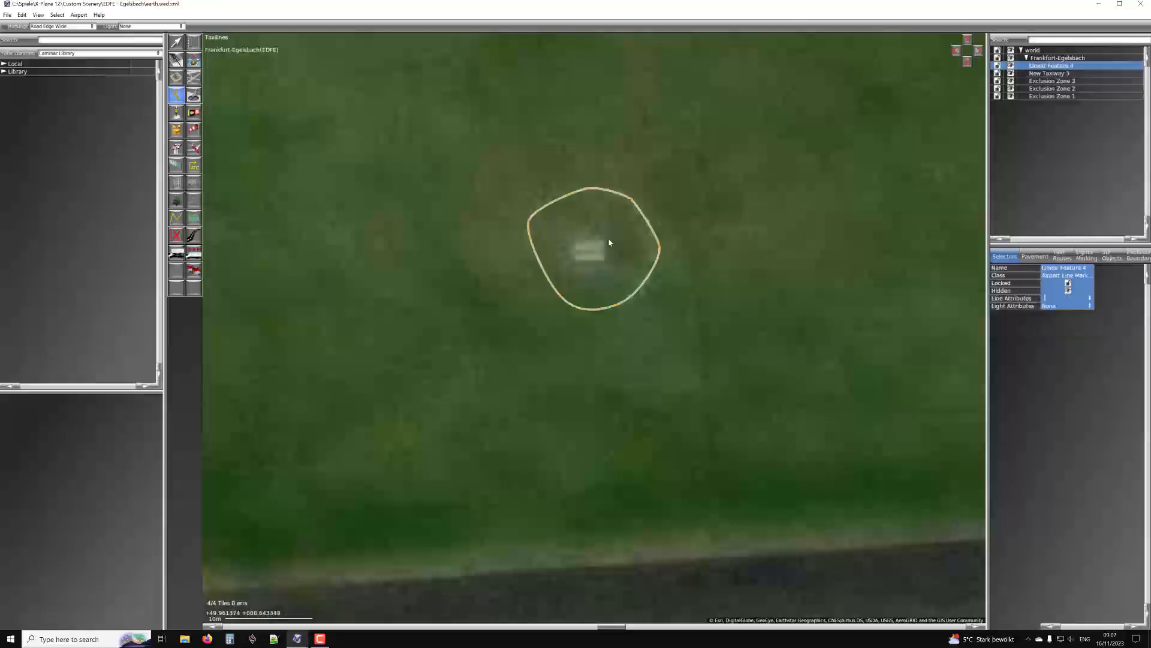
Turn the closed line marking into a regular circle and center it on the white object in the grass
scroll(603, 237, up, 3)
scroll(593, 239, down, 2)
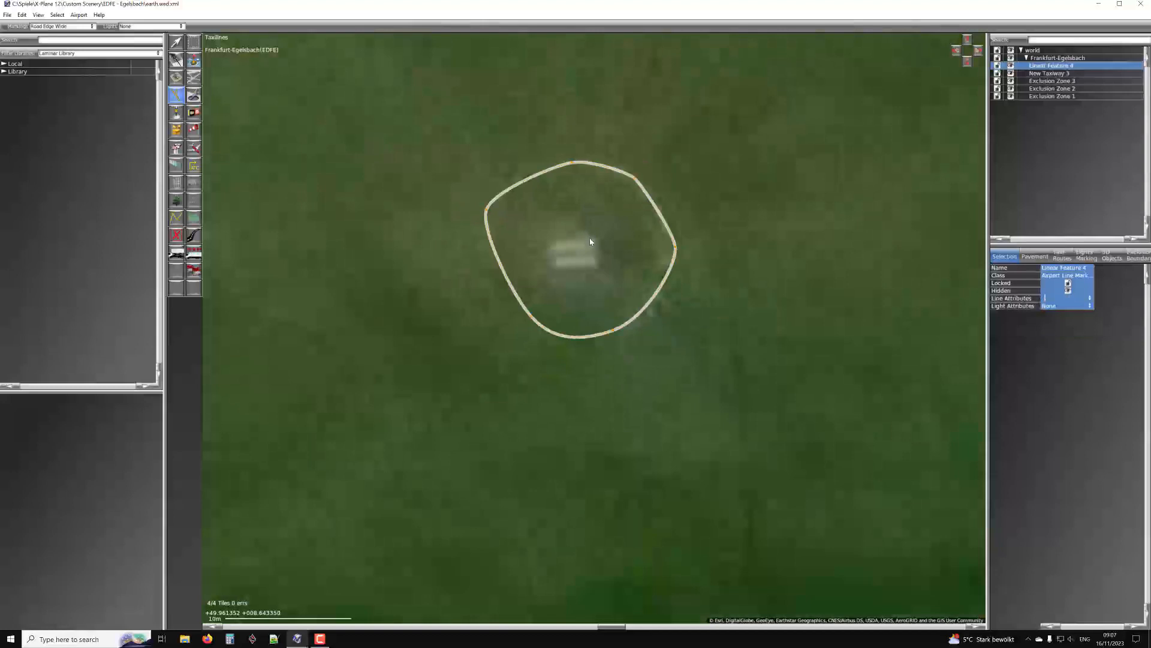
scroll(591, 241, down, 2)
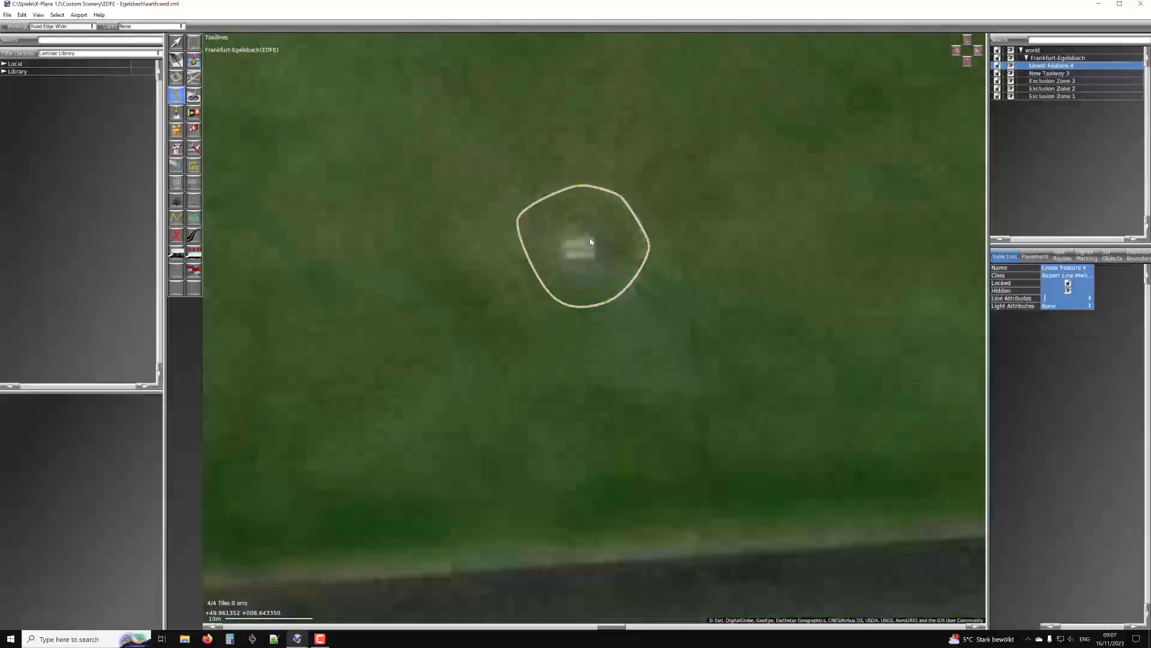
click(22, 15)
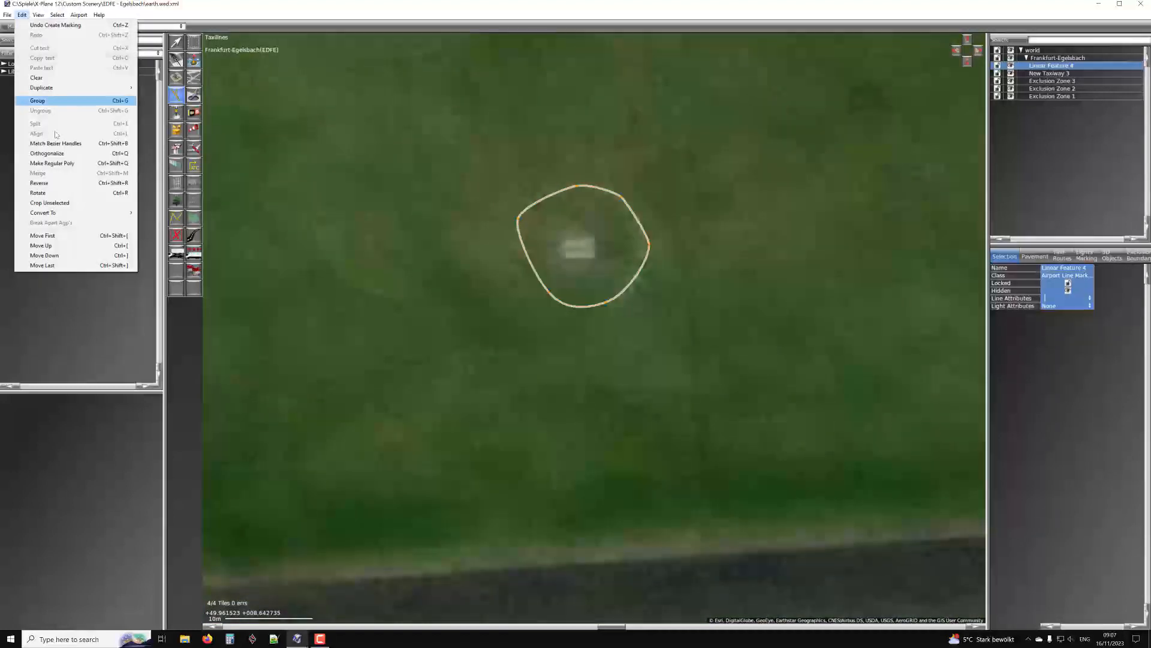
click(61, 164)
scroll(573, 234, up, 1)
key(m)
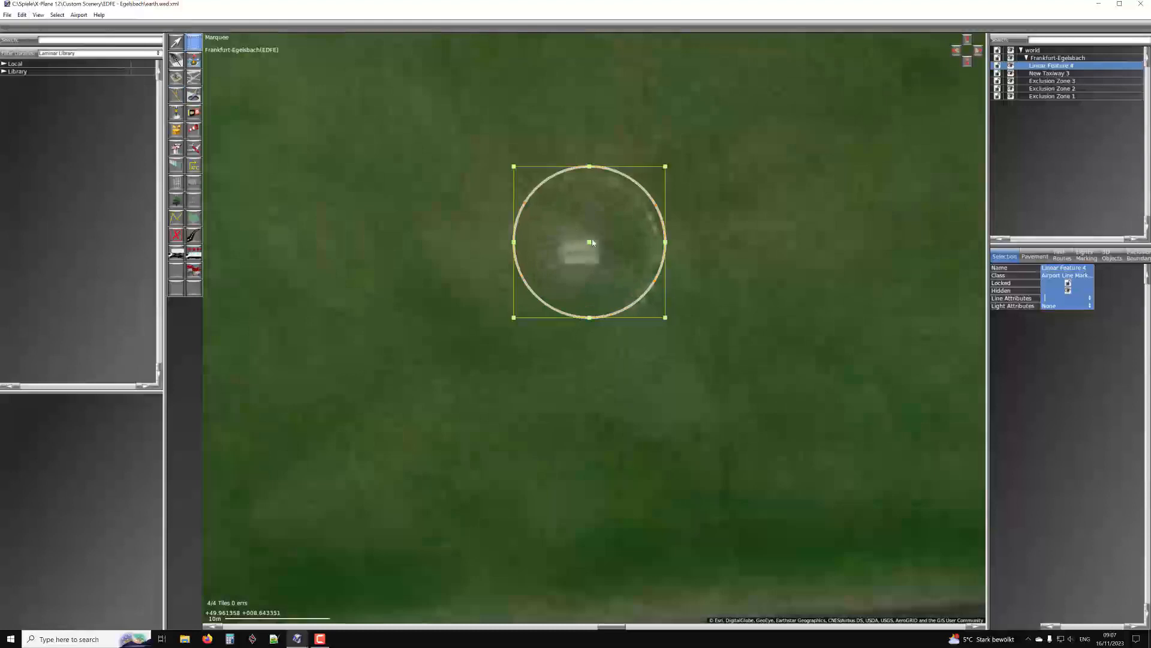
mouse_move(589, 243)
mouse_down()
mouse_move(570, 282)
mouse_move(576, 251)
mouse_up()
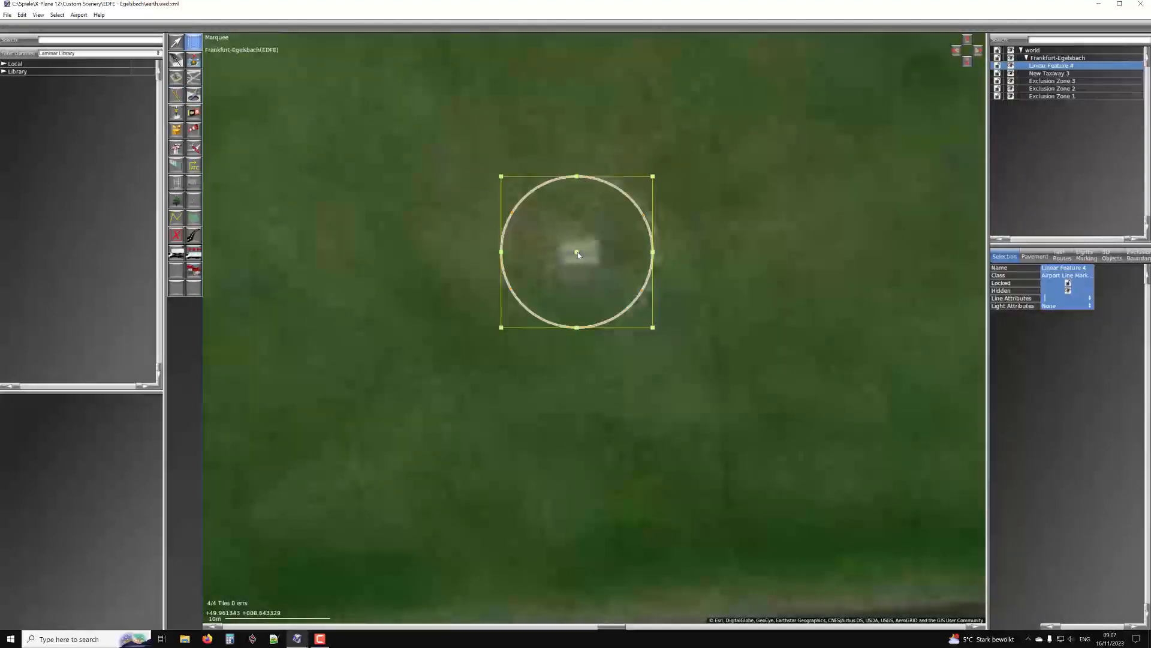
Delete the circular line marking around the white object
scroll(579, 255, down, 3)
key(Delete)
scroll(585, 255, up, 3)
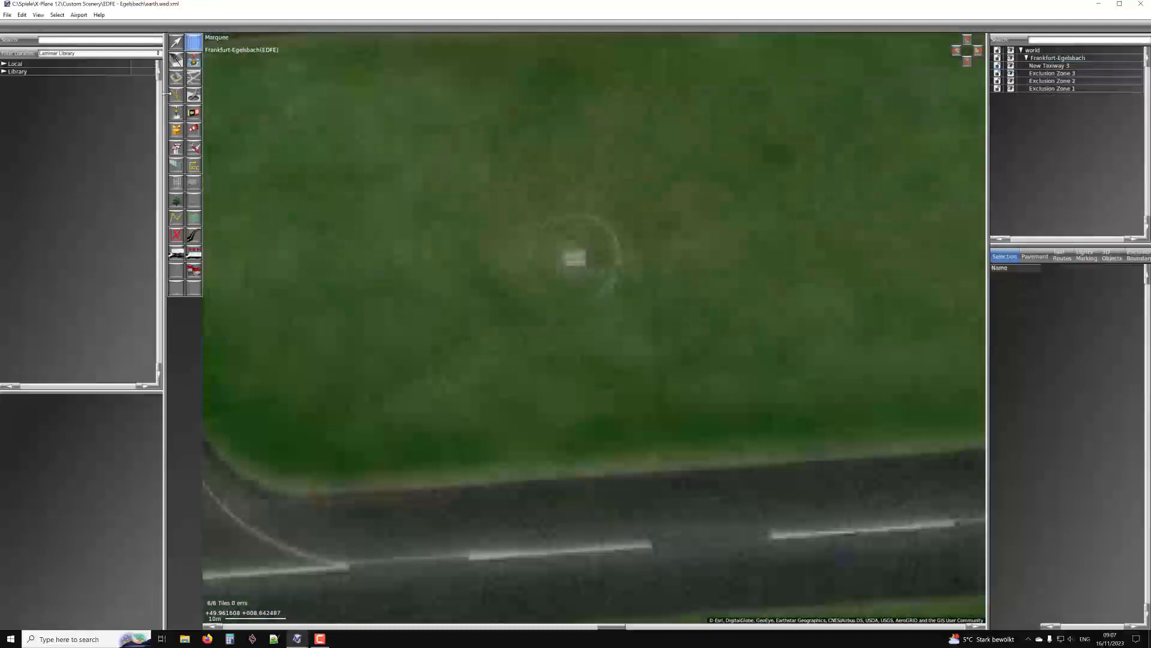
Redraw the closed ring marking over the faint circle using four curved points
click(175, 94)
drag(573, 214, 544, 216)
mouse_move(534, 258)
mouse_down()
mouse_move(533, 276)
mouse_move(591, 299)
mouse_up()
mouse_move(622, 261)
mouse_down()
mouse_move(620, 244)
mouse_move(590, 227)
mouse_up()
click(572, 216)
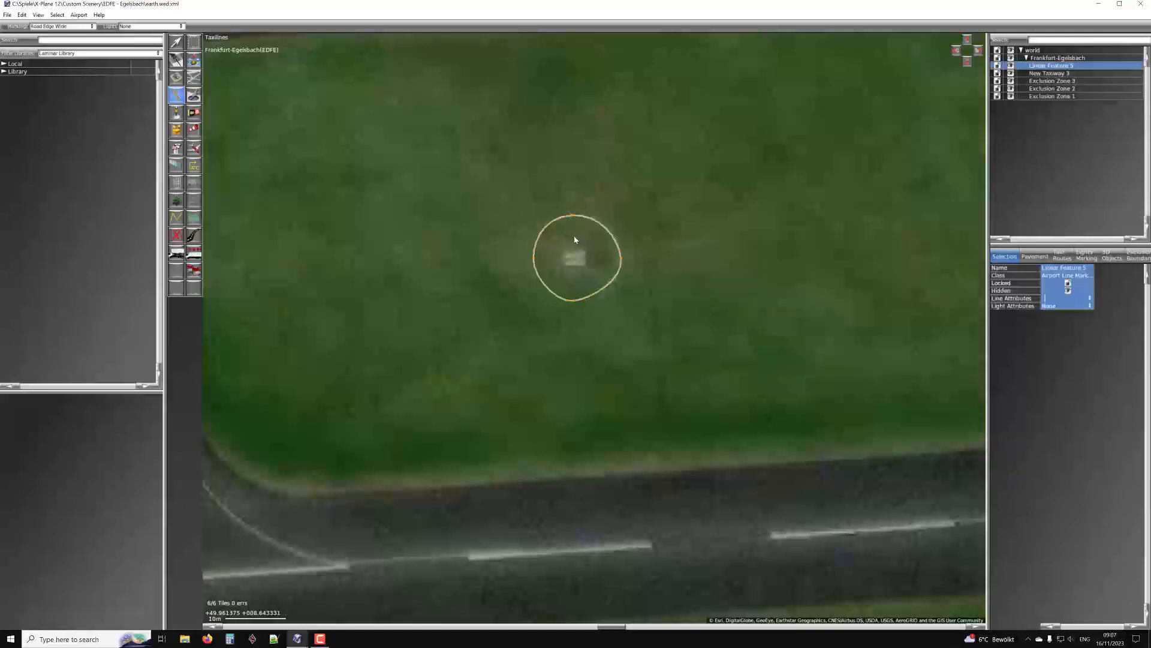
Make the redrawn ring marking a regular polygon and check how it fits around the white object
scroll(575, 233, up, 3)
scroll(550, 232, down, 1)
click(21, 14)
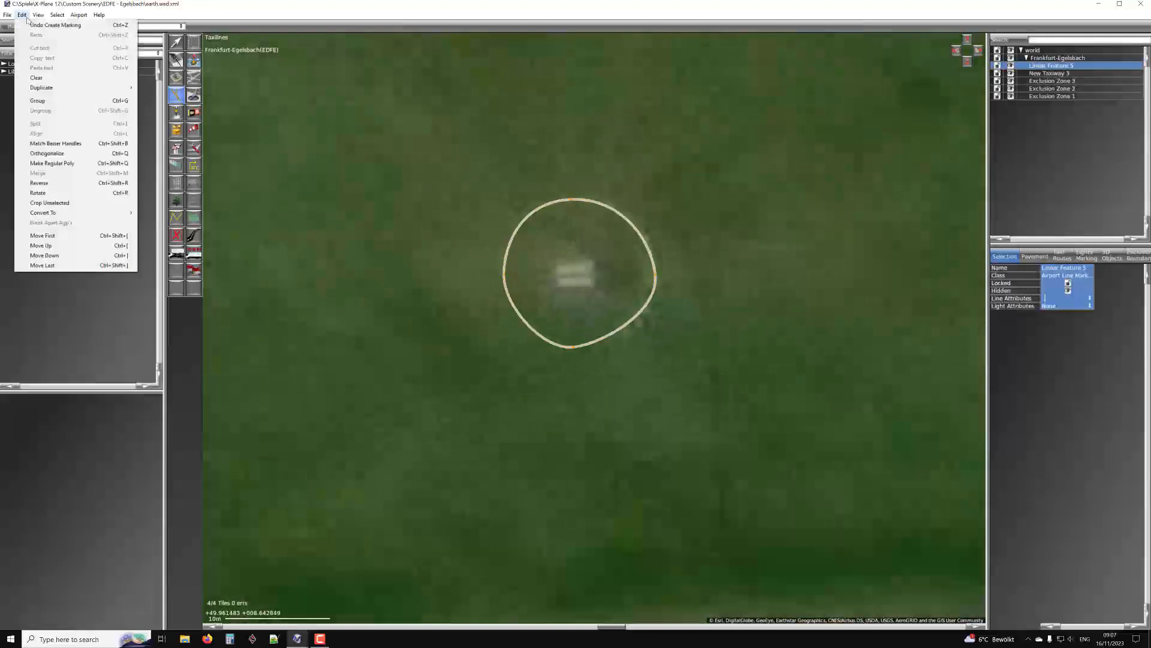
click(61, 165)
scroll(539, 289, up, 1)
key(m)
scroll(566, 265, up, 4)
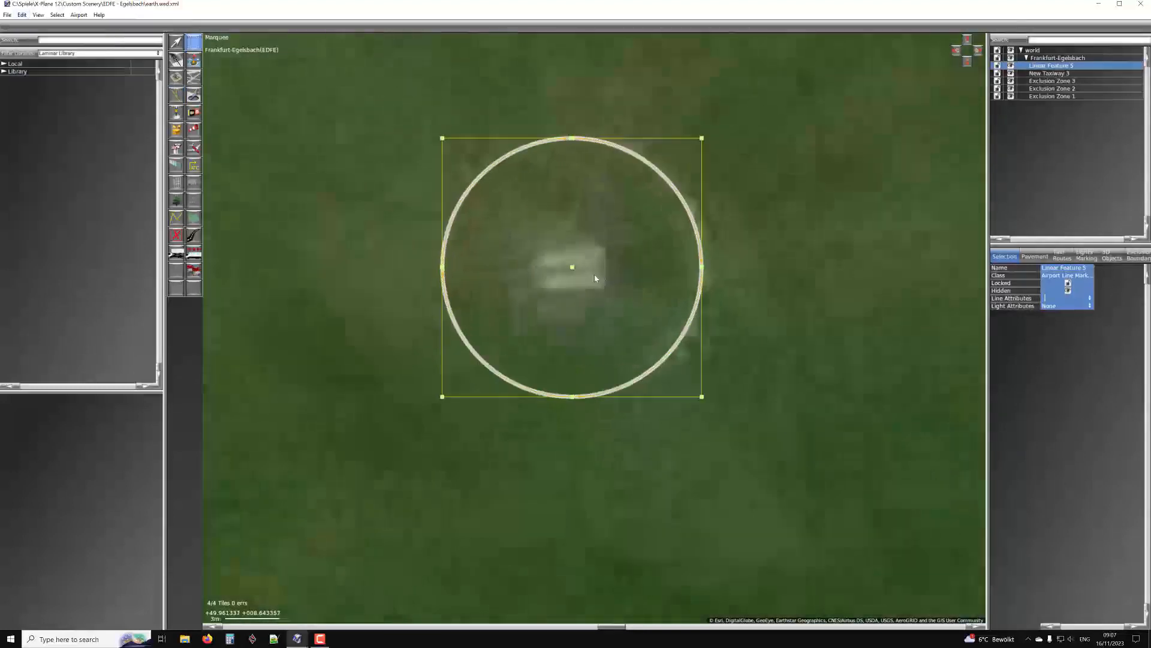
scroll(572, 264, down, 5)
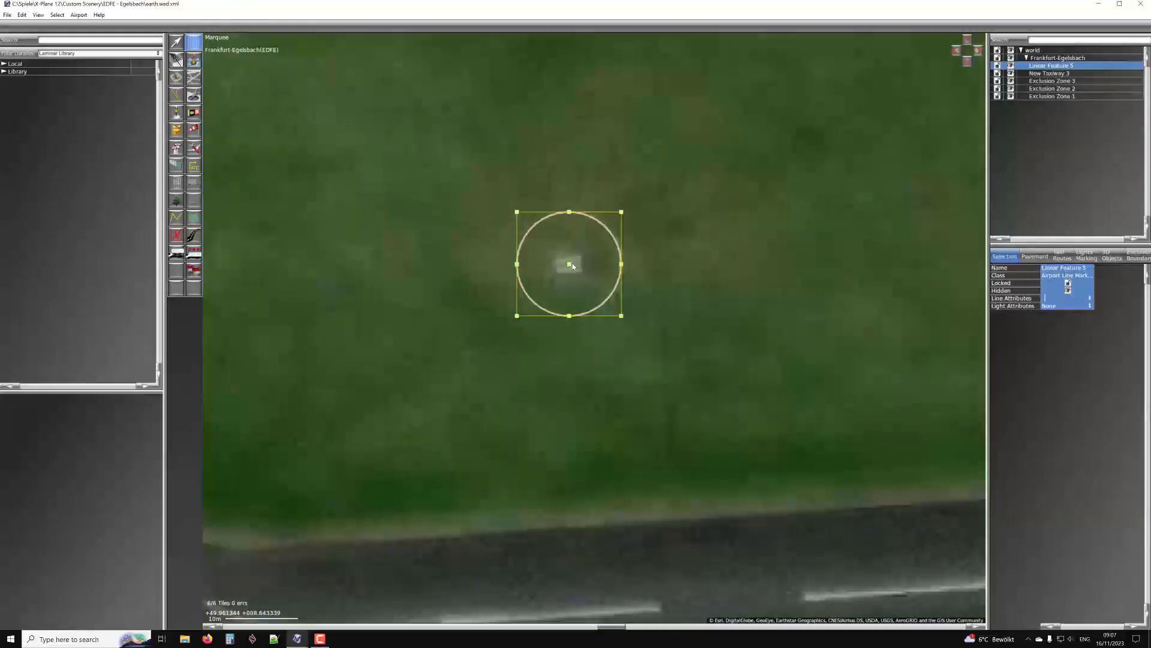
Remove the redrawn ring marking from the grass area
scroll(572, 266, down, 3)
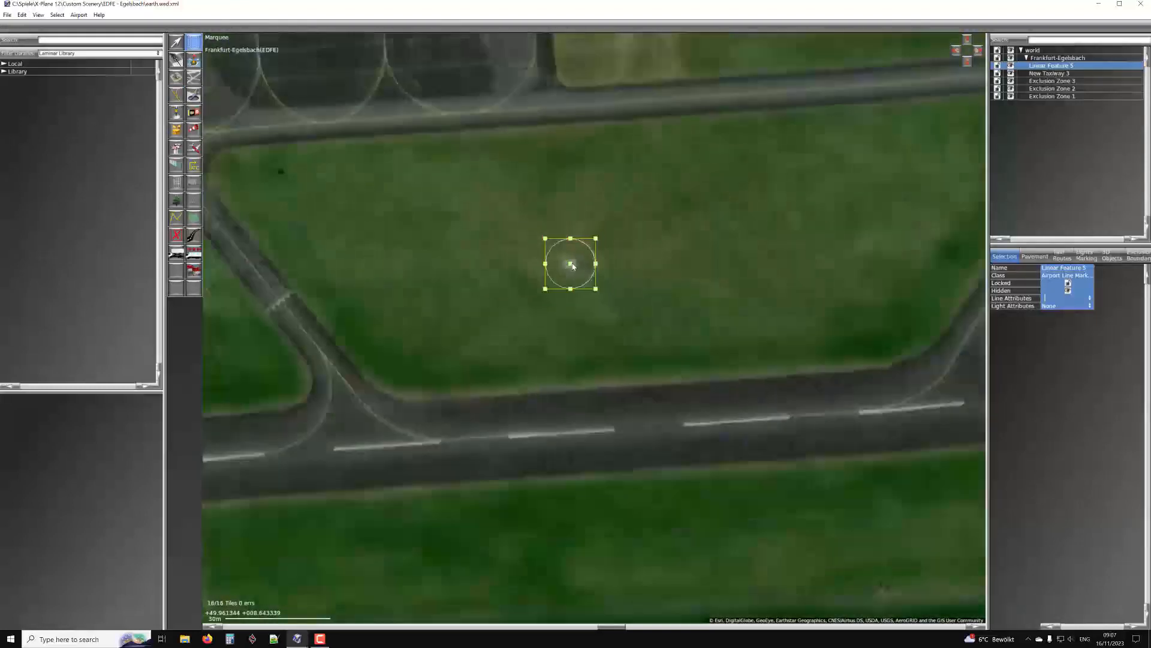
scroll(573, 265, up, 3)
key(Delete)
scroll(573, 266, down, 3)
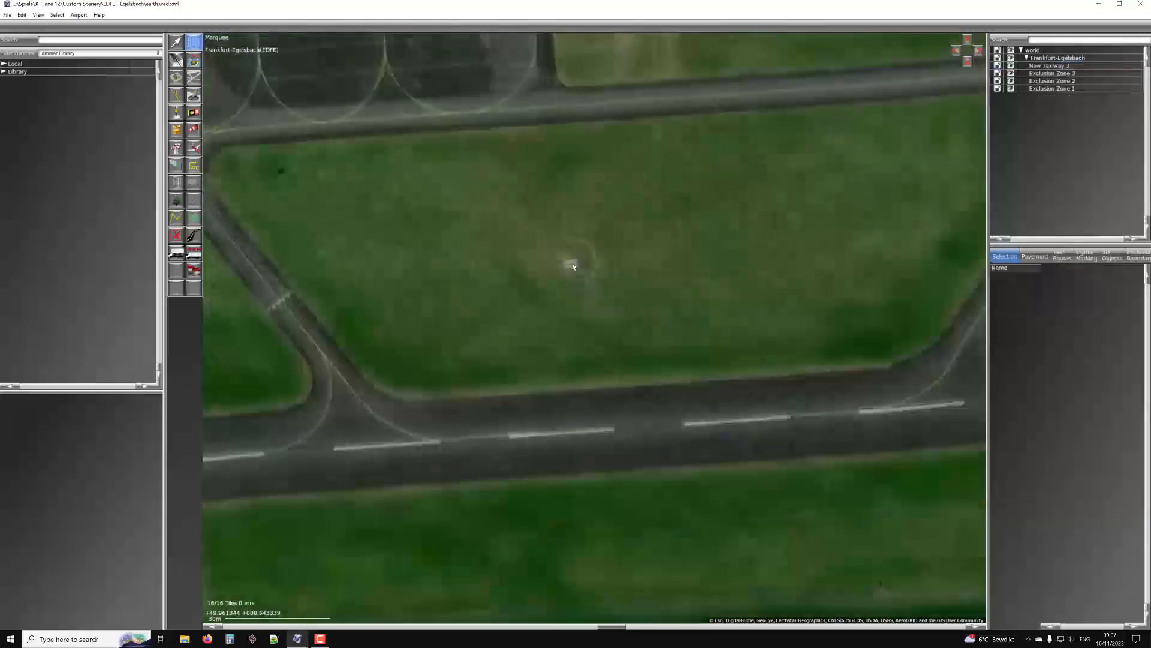
Examine the curved yellow taxi lines where the large apron meets the parallel taxiway, with the Taxilines tool active
scroll(573, 265, down, 4)
scroll(566, 242, up, 1)
right_drag(451, 161, 500, 252)
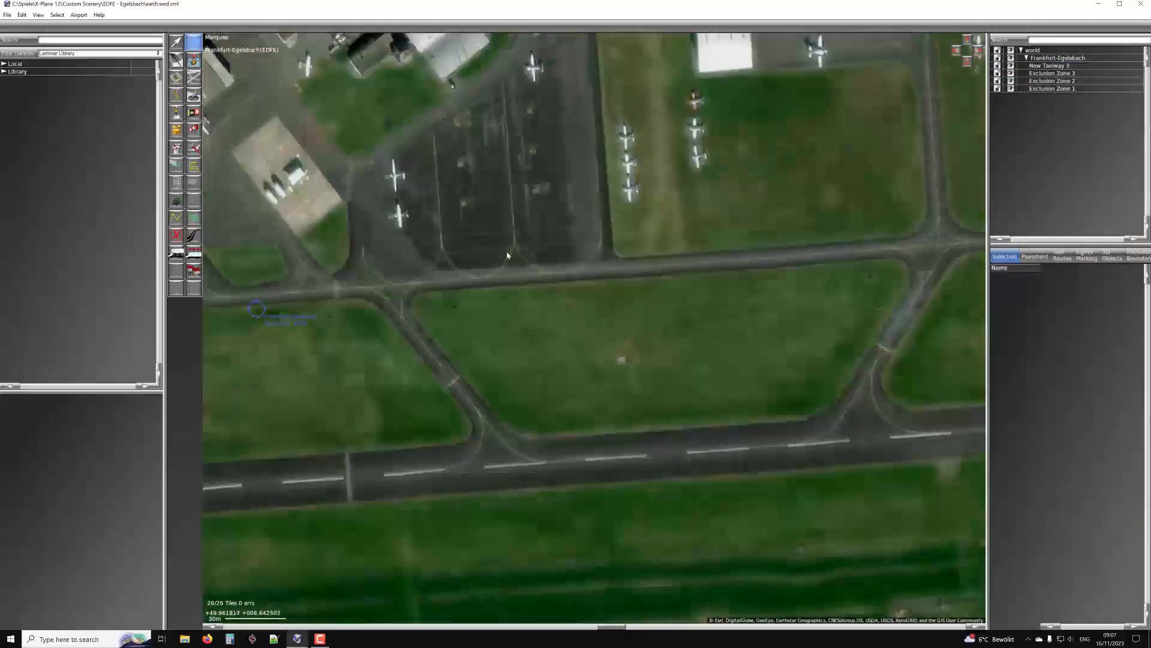
scroll(499, 251, up, 3)
click(175, 96)
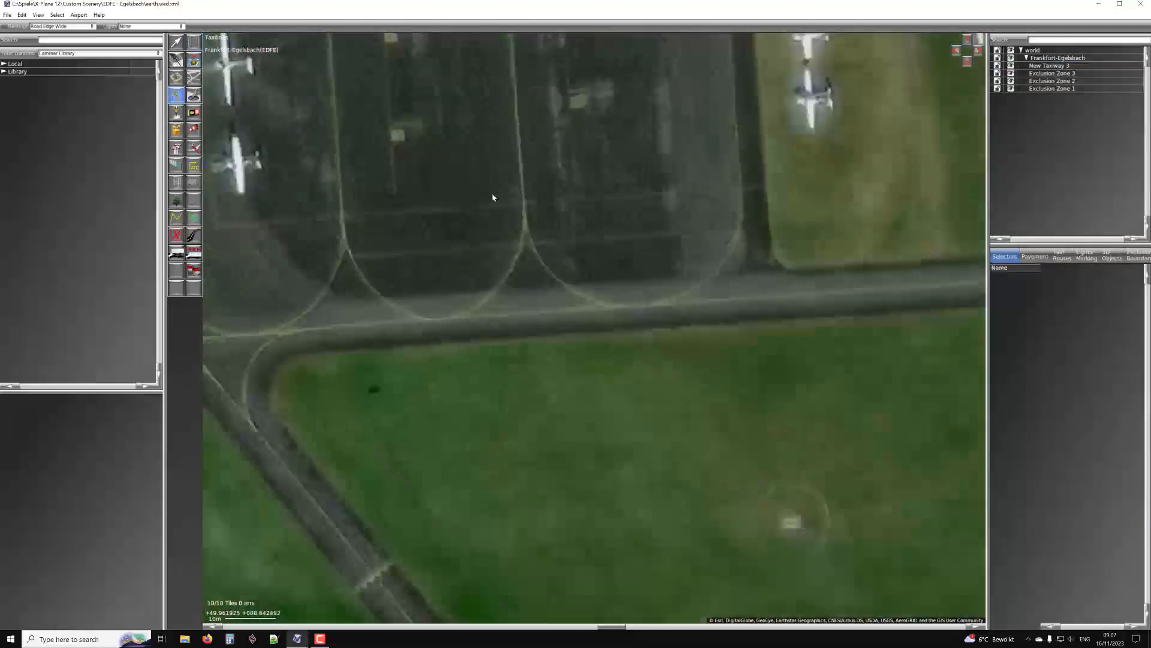
right_drag(535, 154, 523, 295)
scroll(517, 228, down, 3)
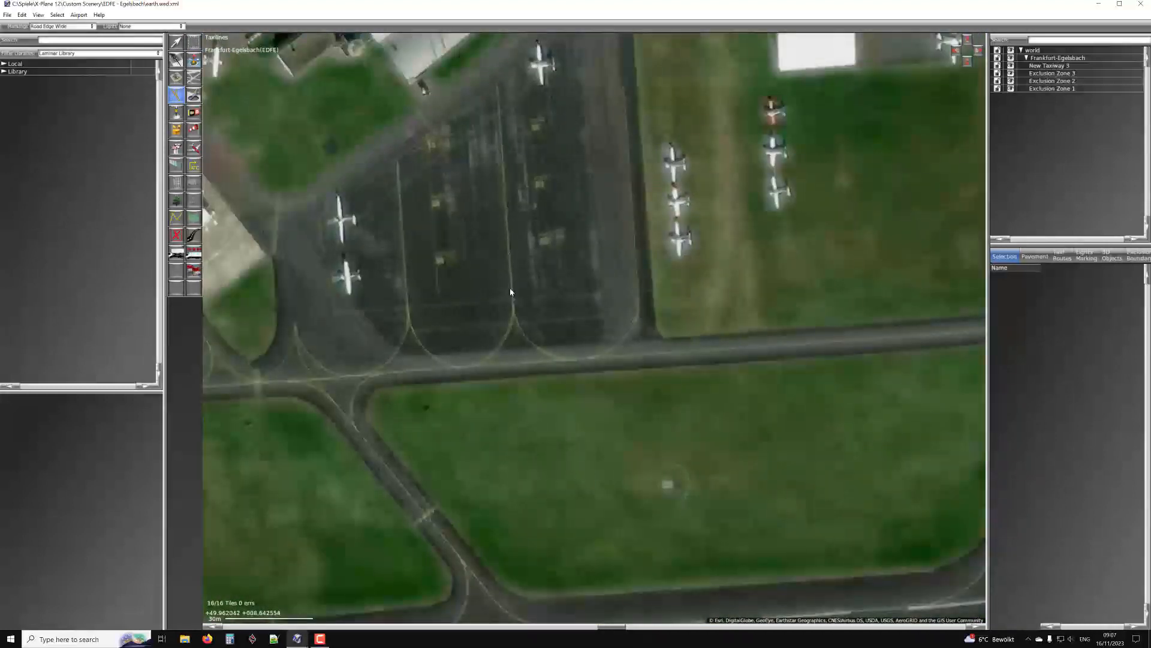
right_drag(615, 364, 618, 281)
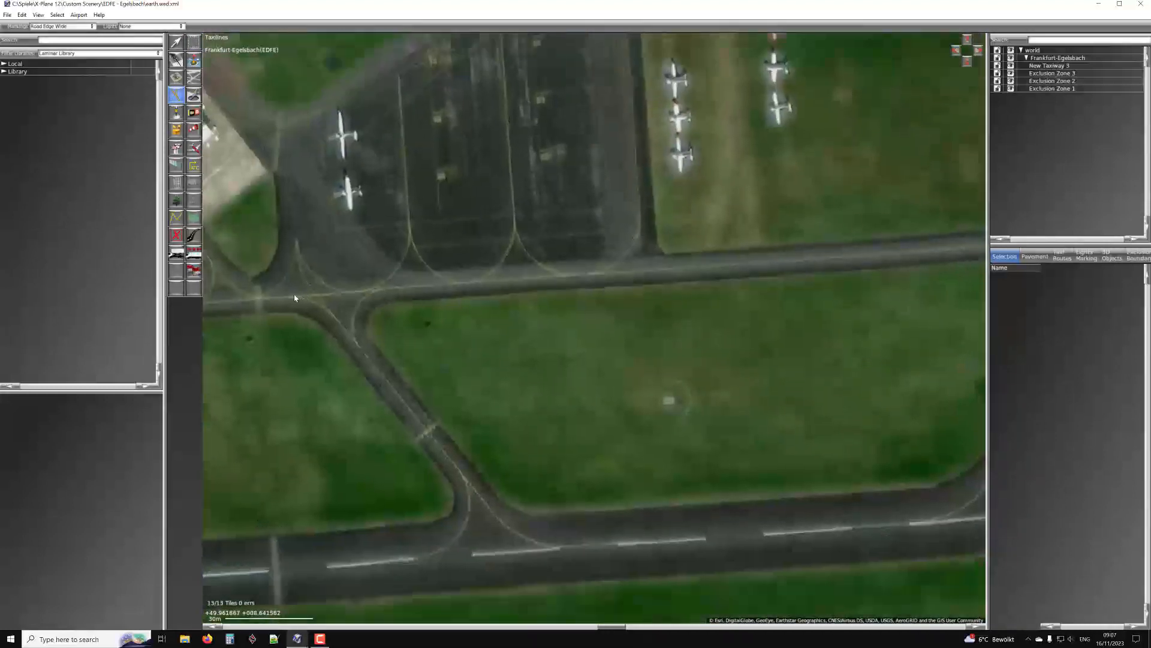
Lay a straight taxi line about 1189 m long along the parallel taxiway, from its western bend to its eastern bend
right_drag(318, 292, 739, 262)
right_drag(378, 280, 810, 245)
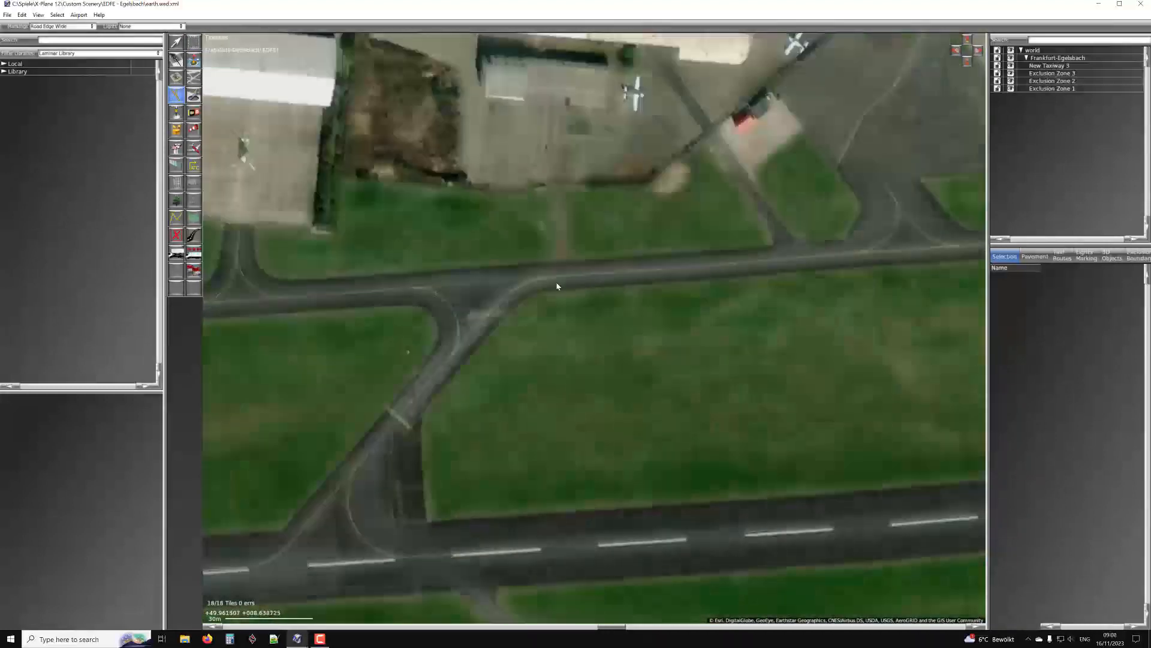
right_drag(252, 293, 600, 279)
right_drag(222, 306, 810, 252)
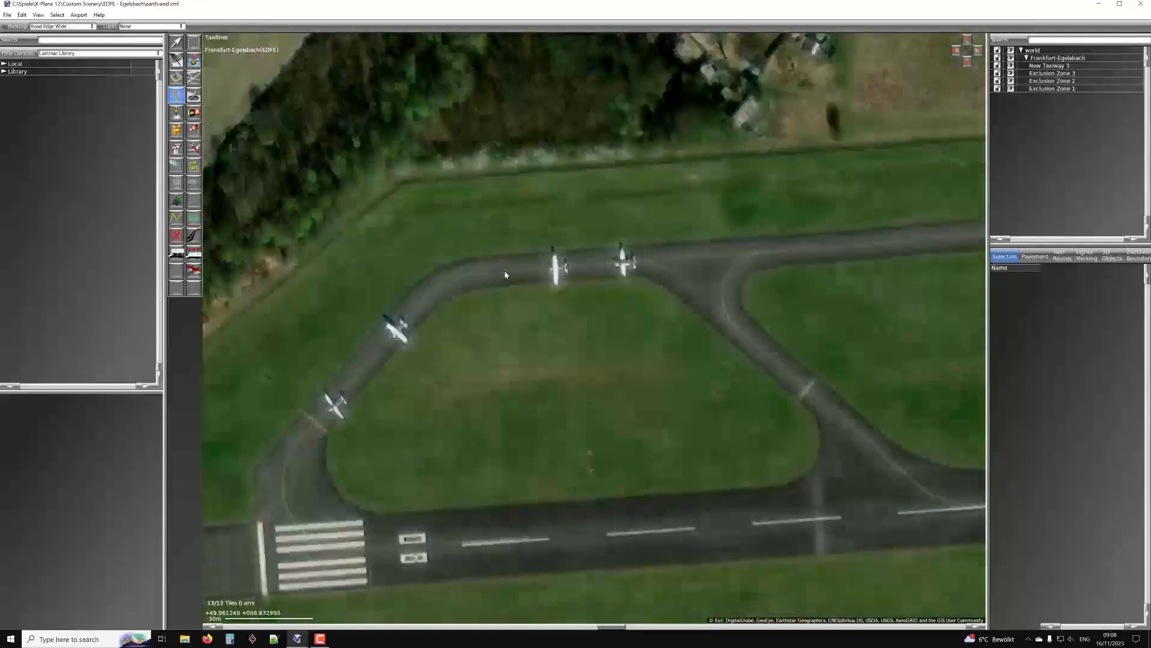
scroll(520, 274, down, 5)
right_drag(908, 319, 426, 287)
right_drag(570, 285, 144, 328)
right_drag(807, 241, 620, 255)
scroll(619, 254, up, 6)
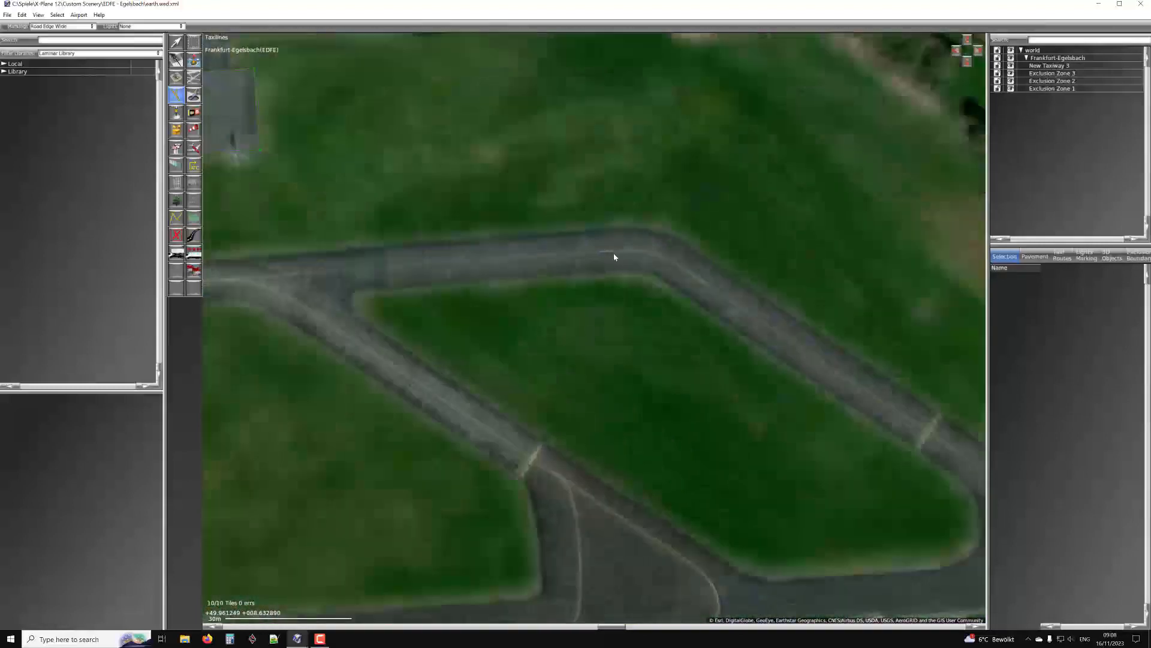
click(617, 252)
Check the straight line against the painted centreline at the eastern crossroads and finish the marking
scroll(609, 257, down, 4)
right_drag(440, 279, 702, 252)
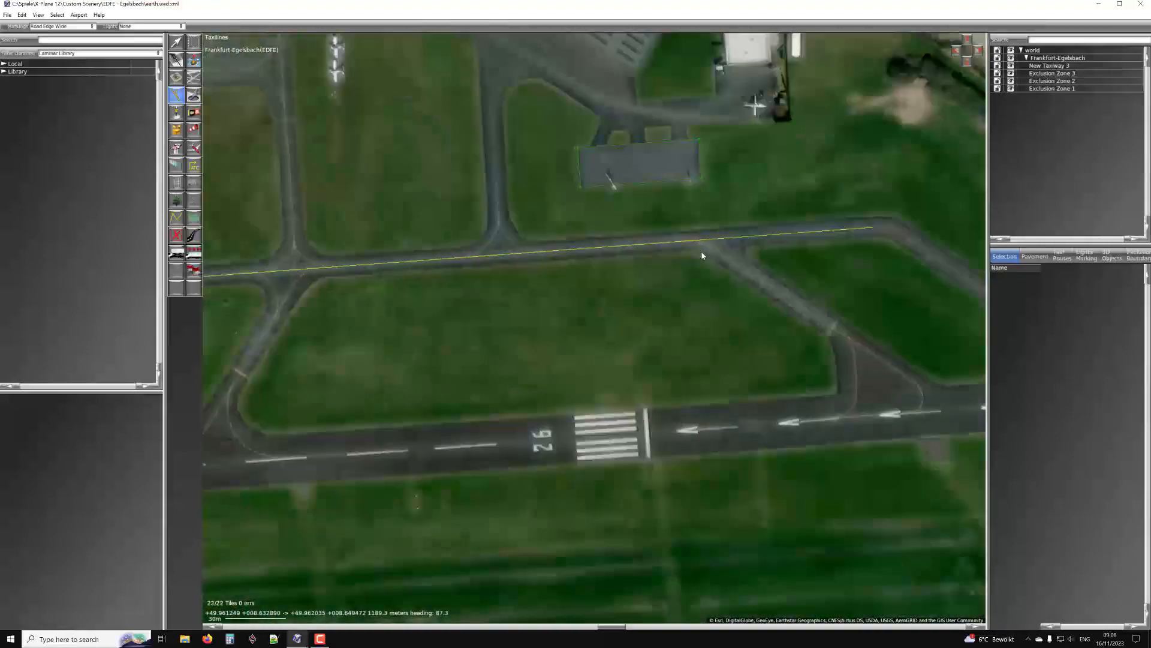
right_drag(394, 270, 606, 249)
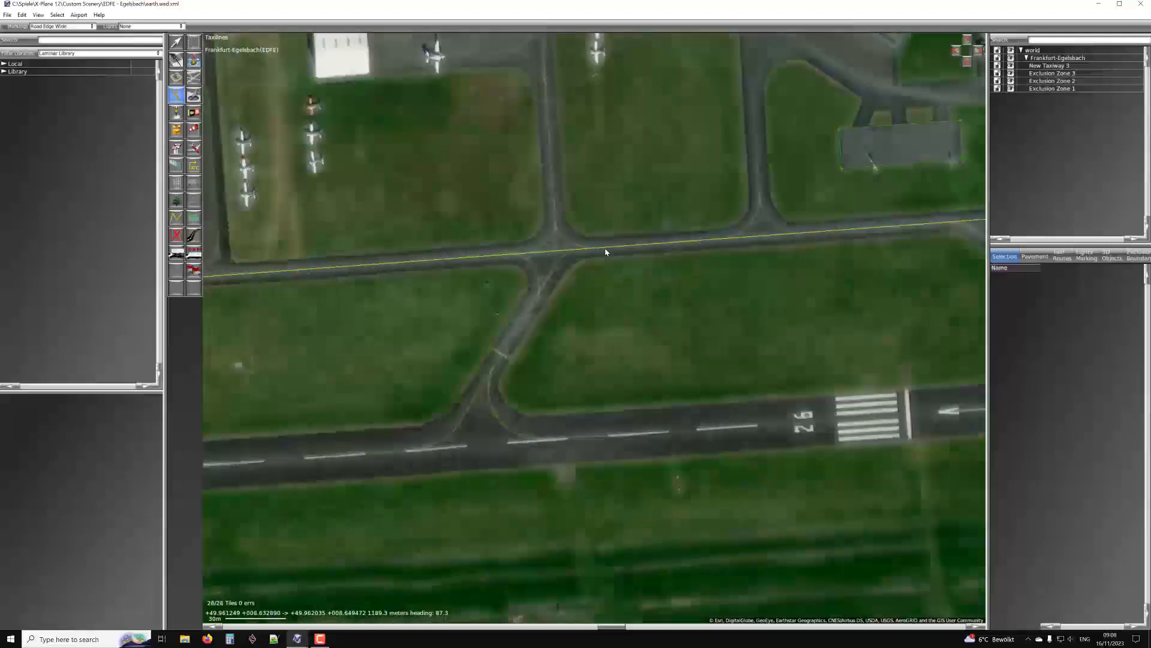
scroll(489, 265, up, 5)
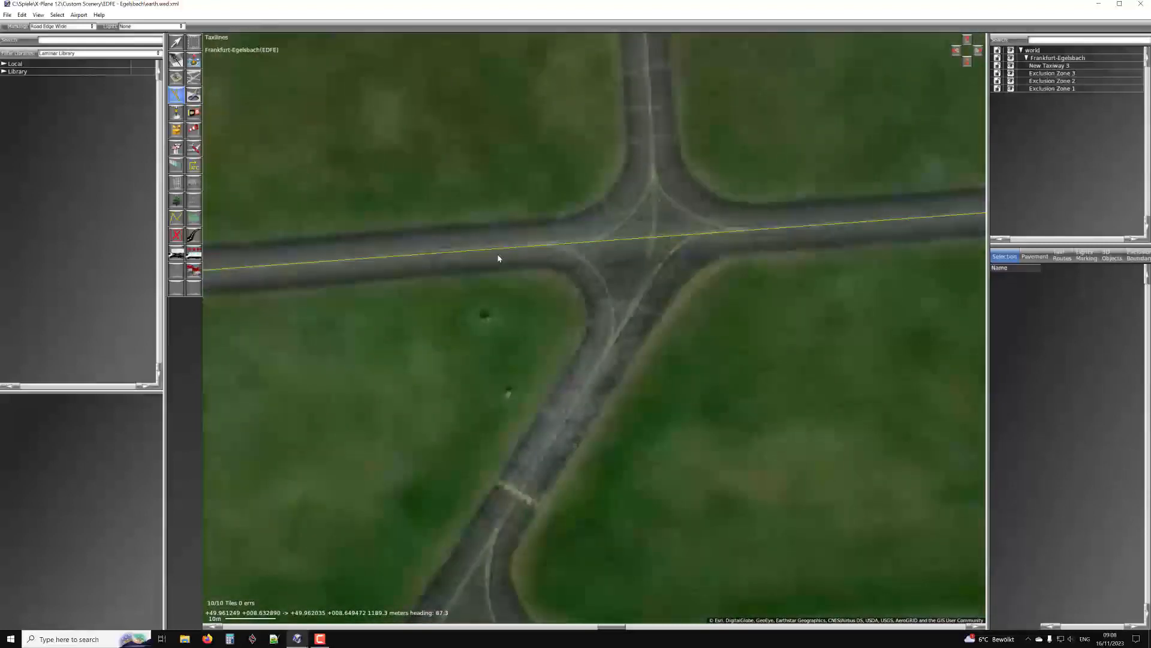
scroll(525, 263, down, 5)
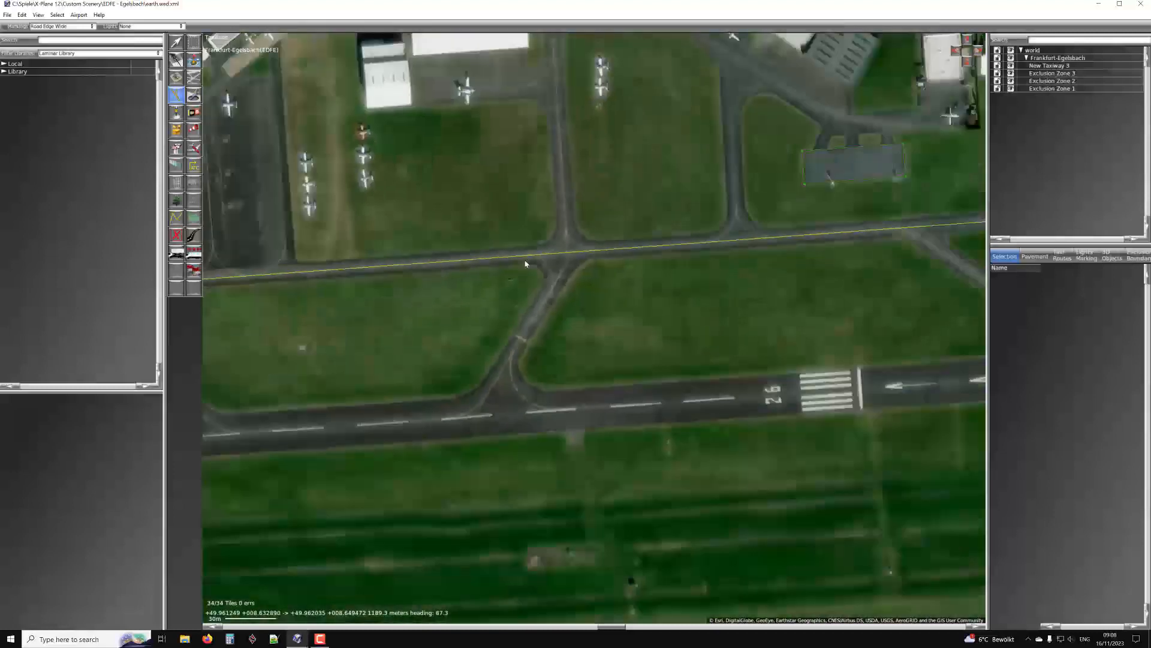
key(Return)
Examine how the new centreline matches the painted line at the eastern crossroads and along the large apron
scroll(598, 249, up, 5)
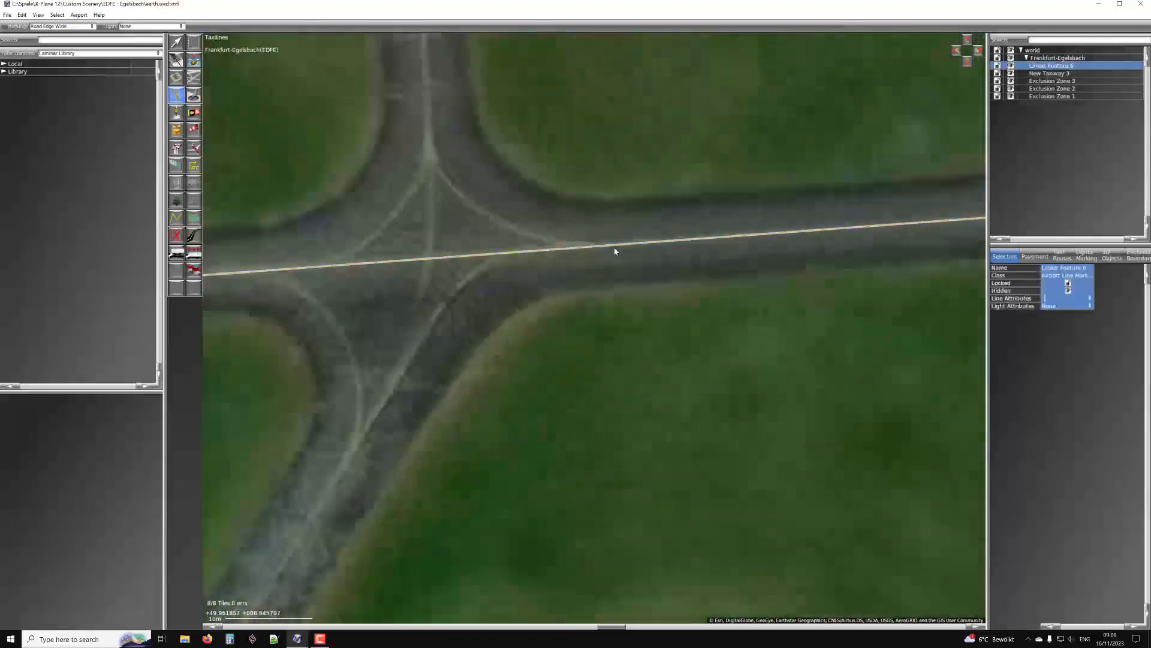
scroll(615, 250, down, 1)
scroll(588, 251, up, 5)
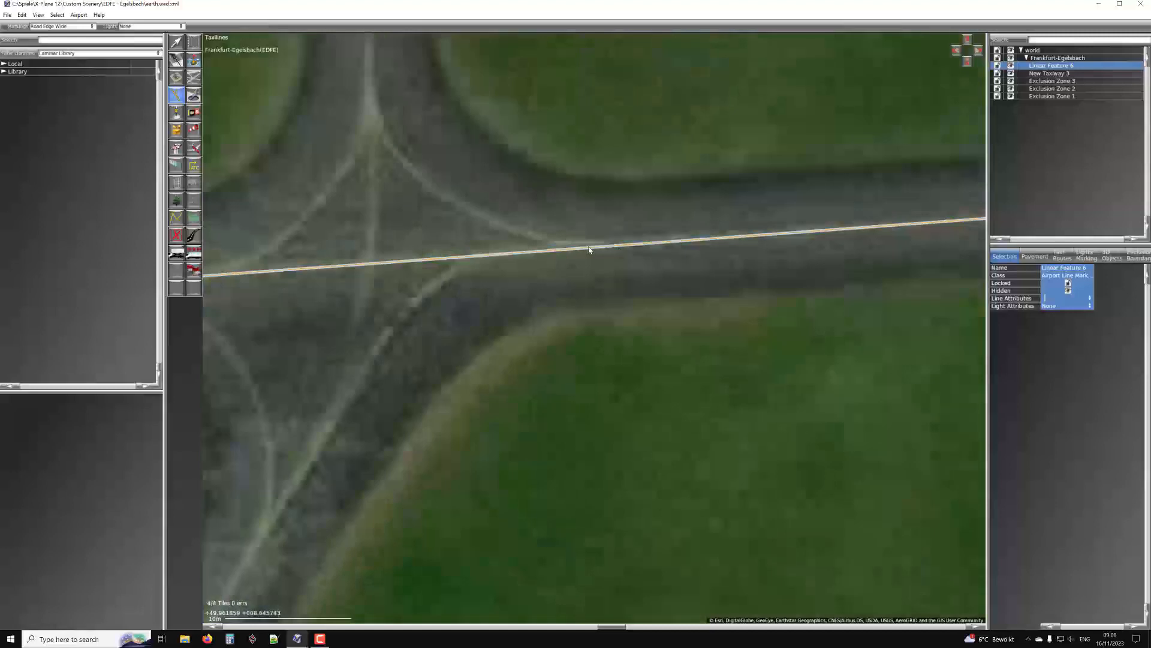
scroll(656, 242, down, 4)
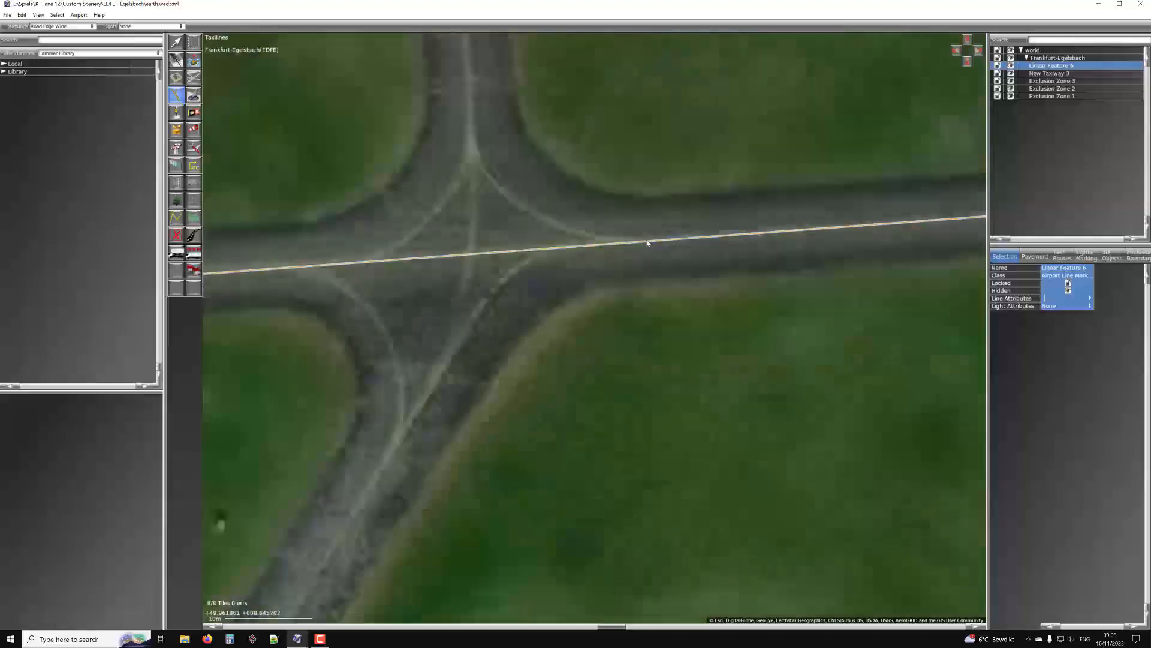
right_drag(542, 263, 956, 201)
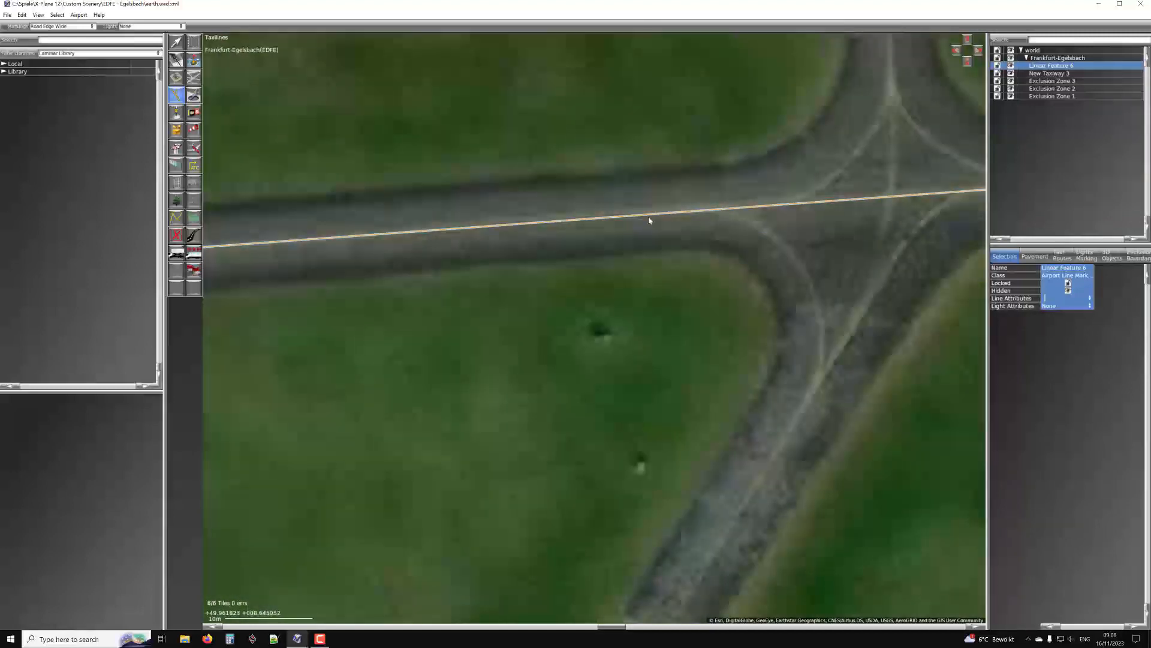
scroll(445, 246, down, 4)
right_drag(514, 234, 660, 213)
scroll(678, 210, up, 4)
scroll(694, 210, down, 4)
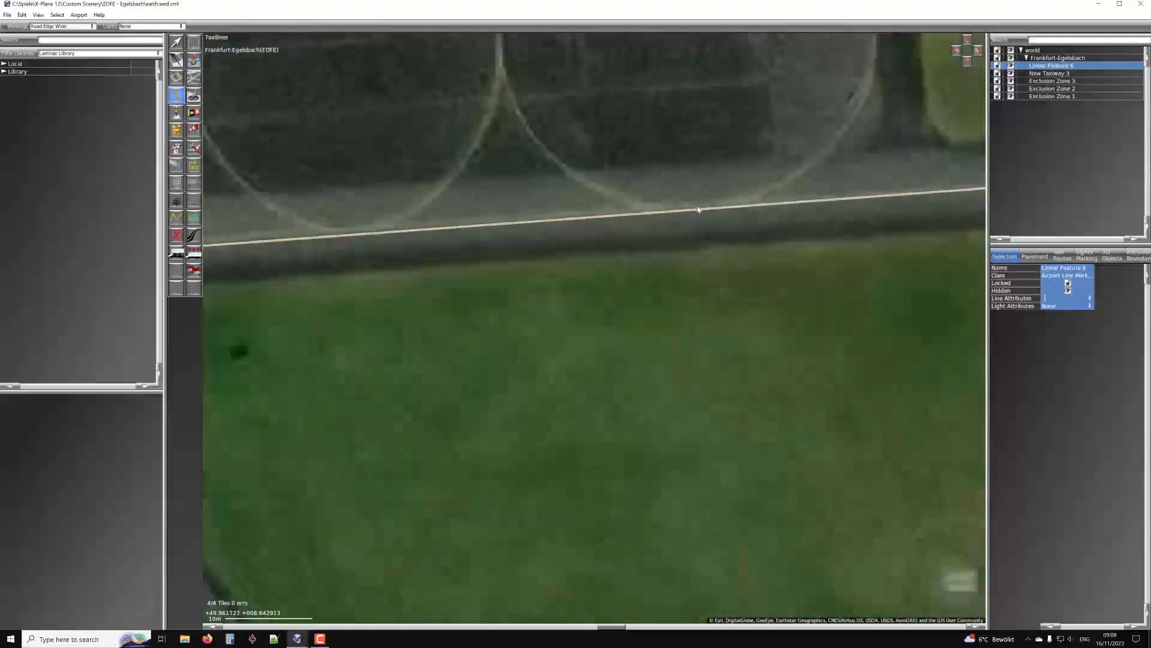
right_drag(413, 225, 509, 236)
right_drag(358, 244, 657, 221)
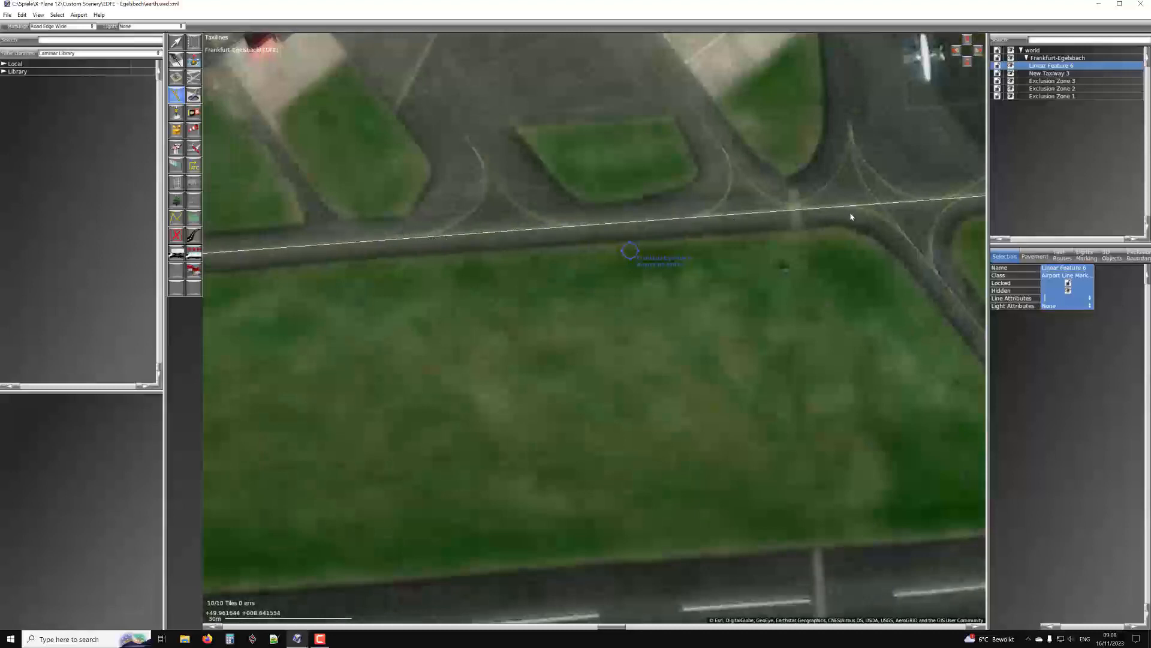
right_drag(848, 218, 537, 196)
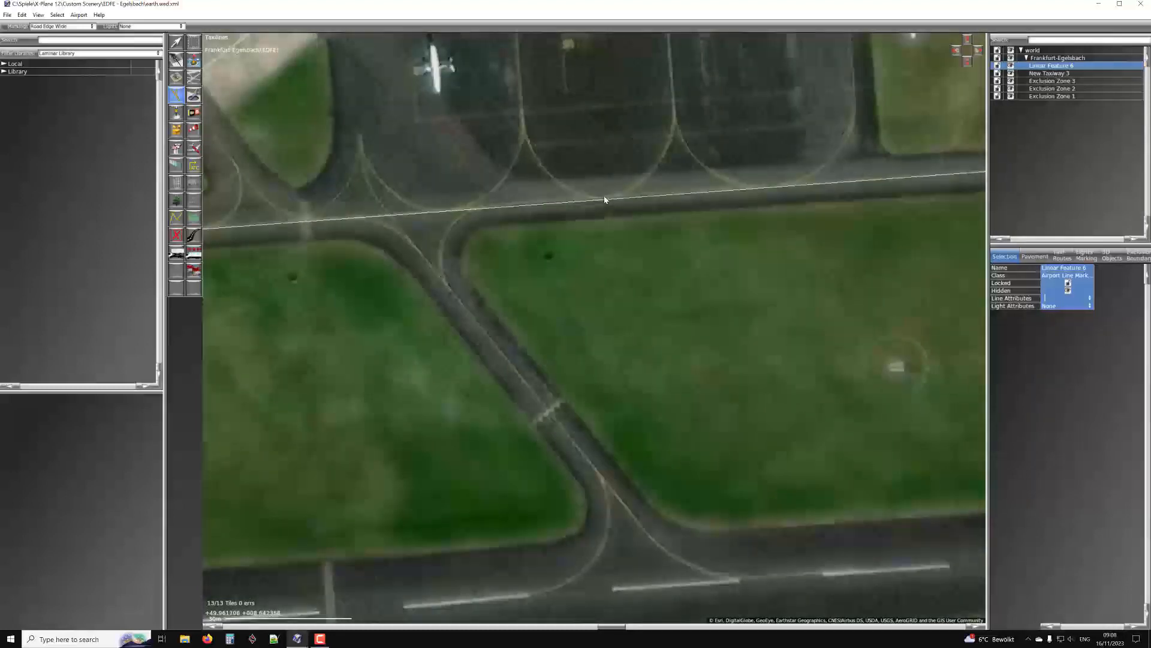
scroll(616, 198, up, 4)
scroll(620, 206, down, 3)
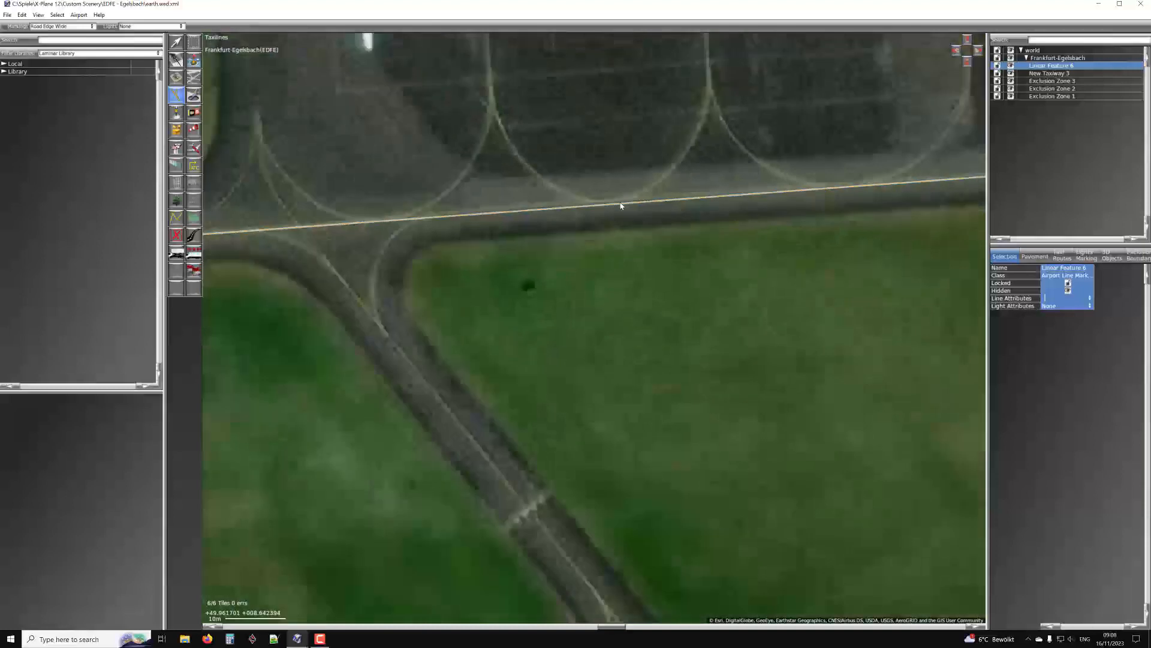
scroll(517, 227, up, 5)
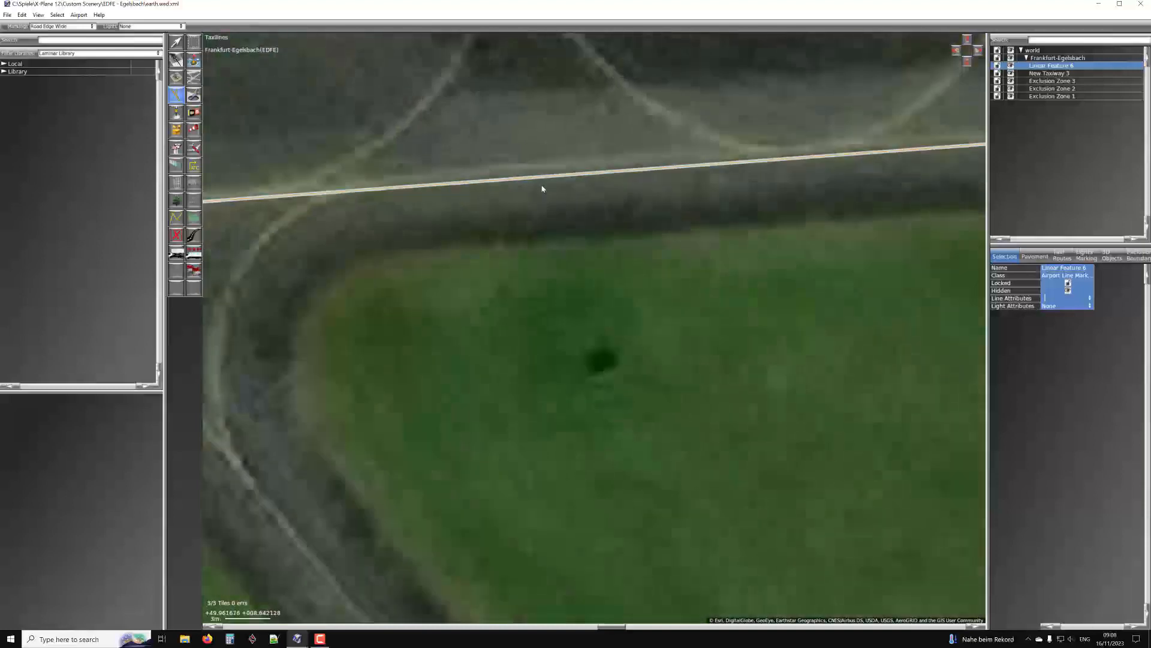
scroll(515, 227, down, 8)
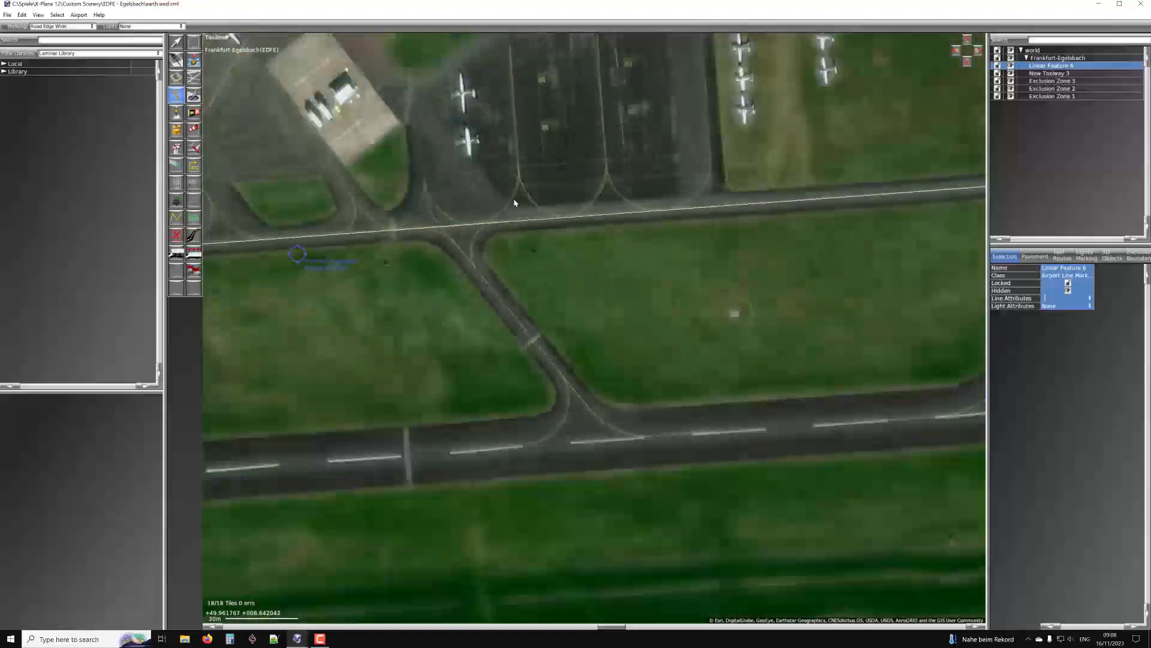
scroll(551, 216, up, 2)
scroll(576, 221, down, 5)
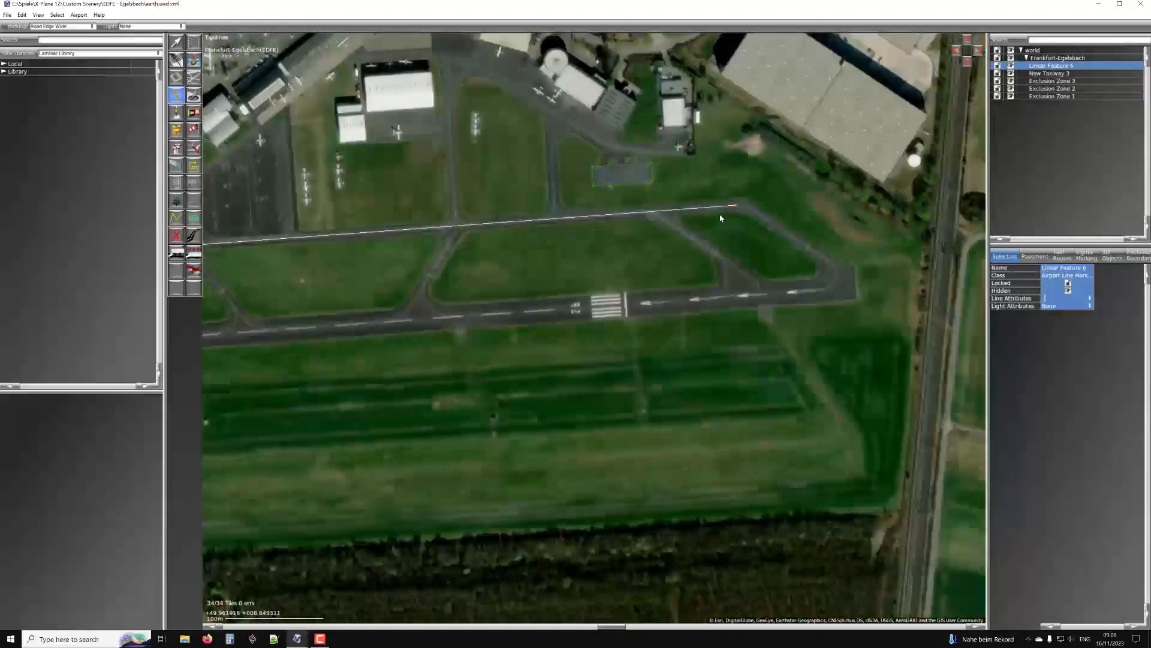
Examine the centreline's eastern end and the crossroads where the northern and diagonal connector taxiways meet it
scroll(738, 205, up, 4)
scroll(603, 215, down, 4)
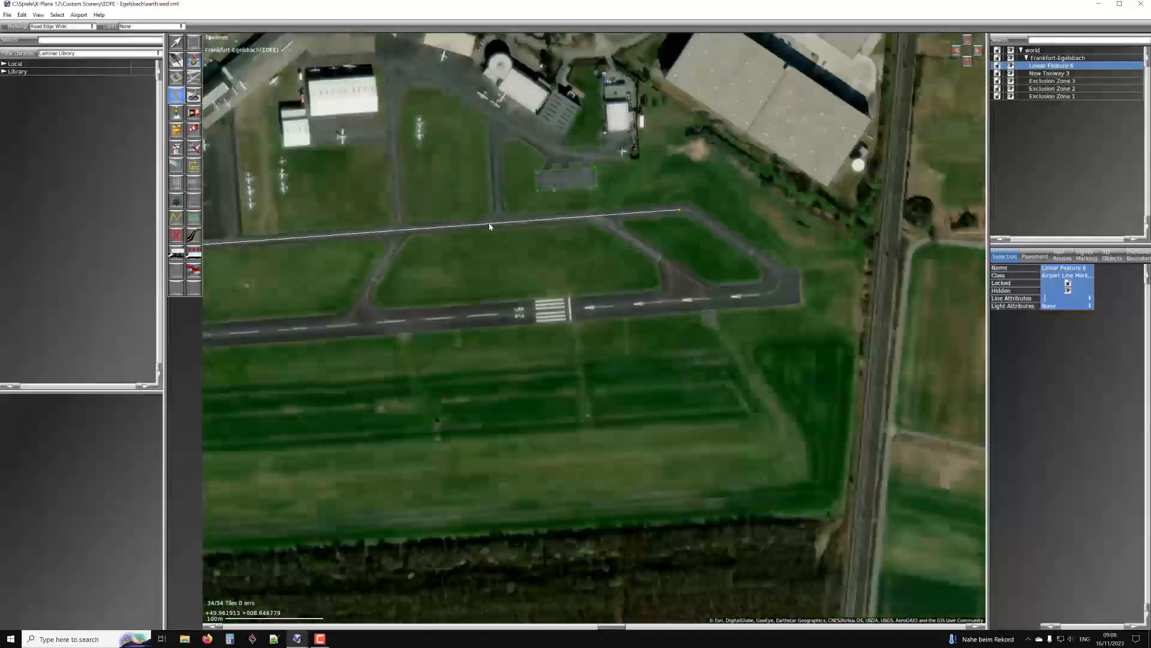
right_drag(491, 226, 648, 217)
scroll(618, 221, up, 4)
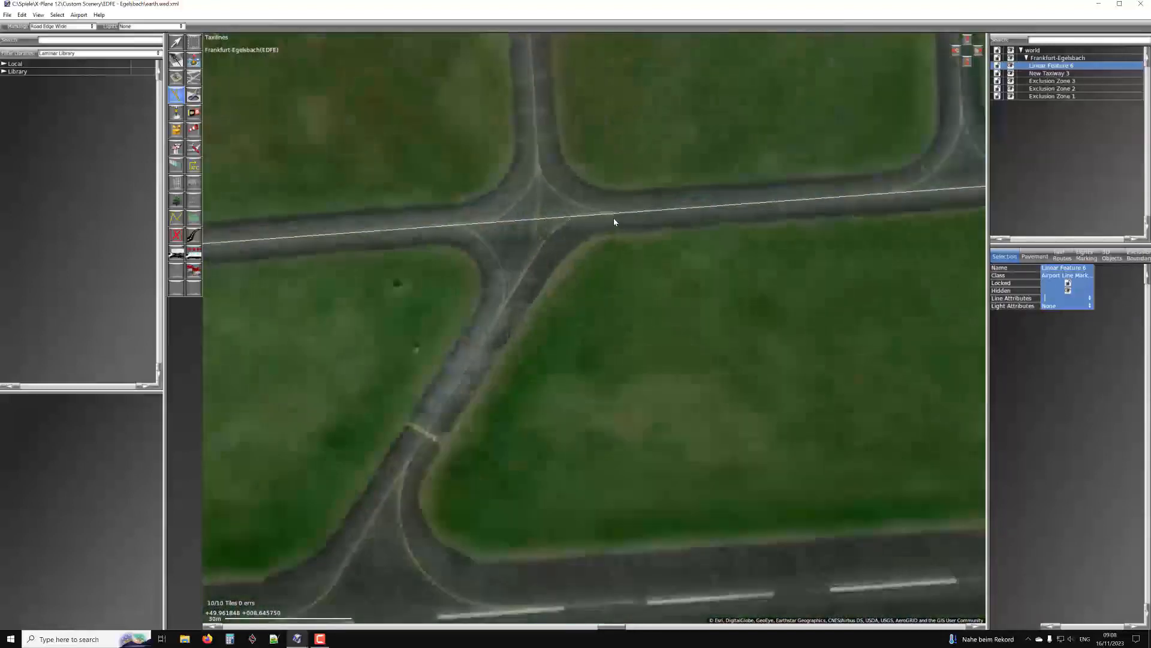
scroll(611, 220, down, 2)
scroll(610, 219, up, 2)
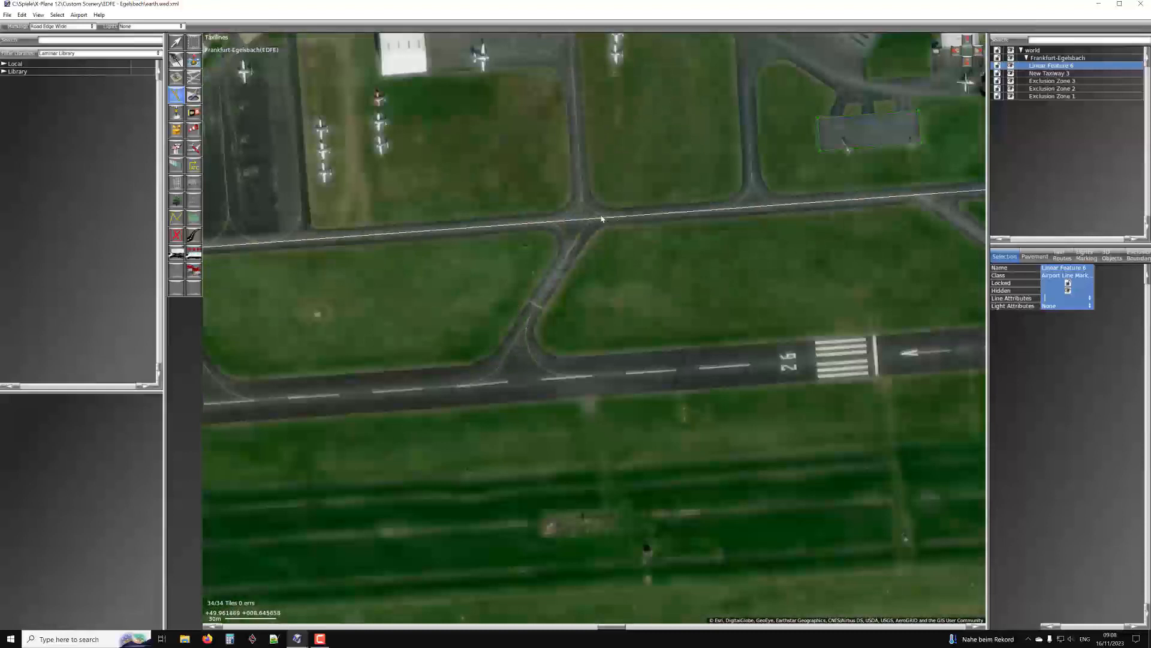
scroll(607, 220, up, 3)
key(v)
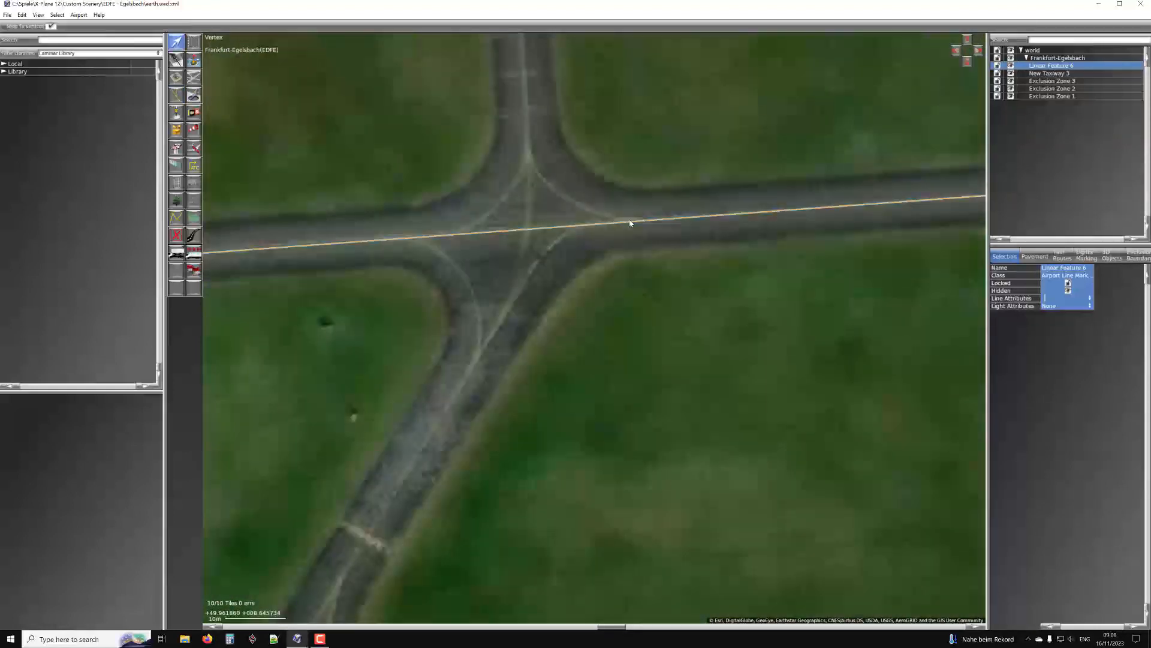
scroll(621, 229, down, 3)
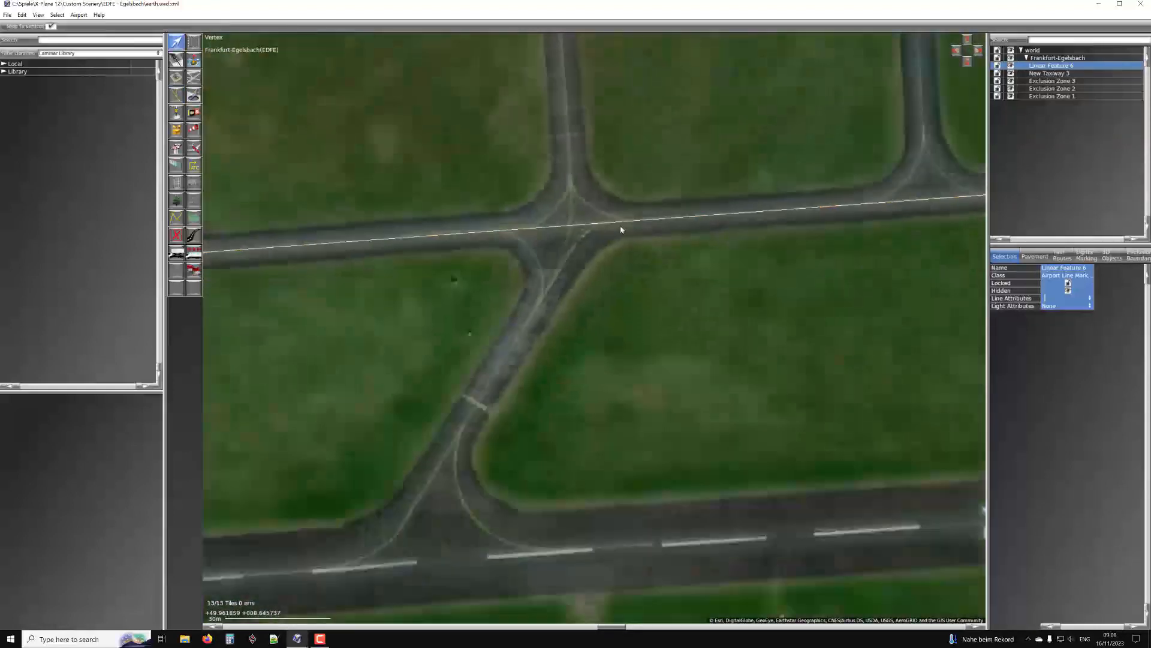
Start a taxi line on the northern connector beside the white hangar and run it about 113 m south to the crossroads
click(180, 97)
scroll(597, 204, up, 3)
right_drag(562, 138, 555, 219)
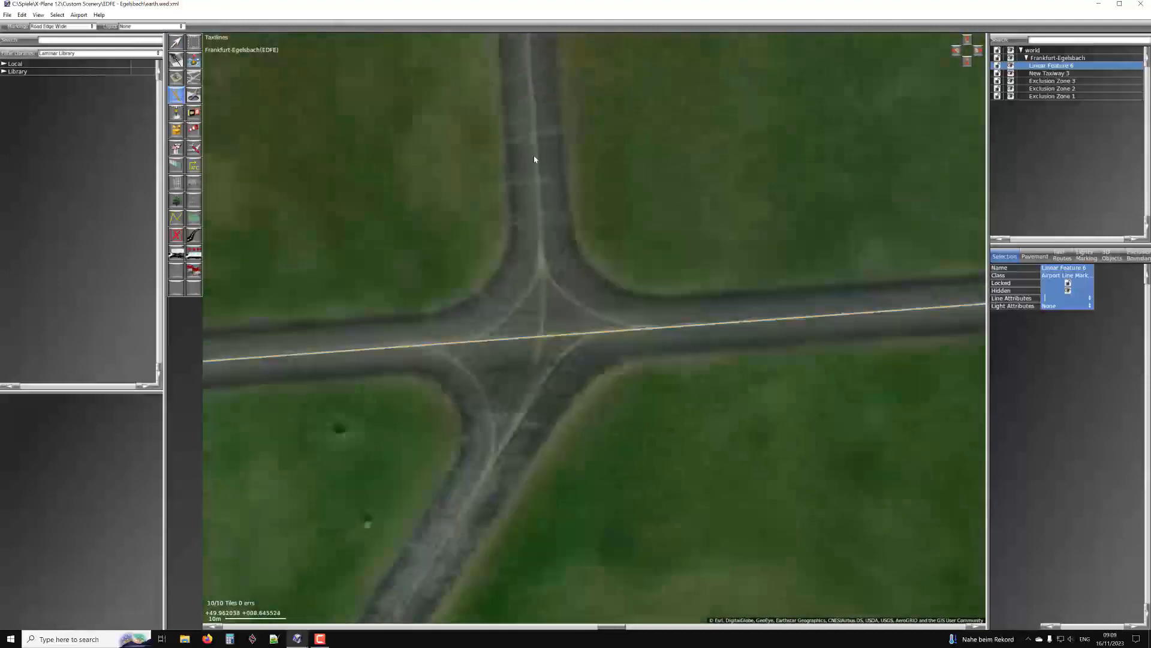
right_drag(530, 136, 570, 416)
scroll(558, 250, down, 5)
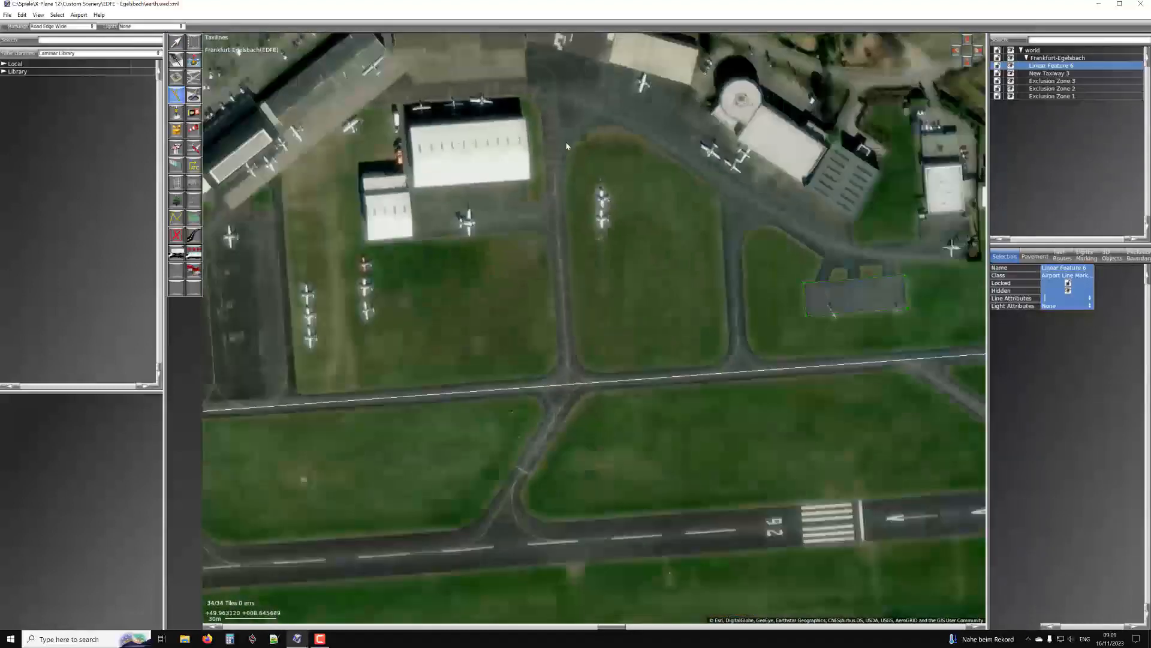
scroll(560, 179, up, 2)
scroll(556, 174, up, 1)
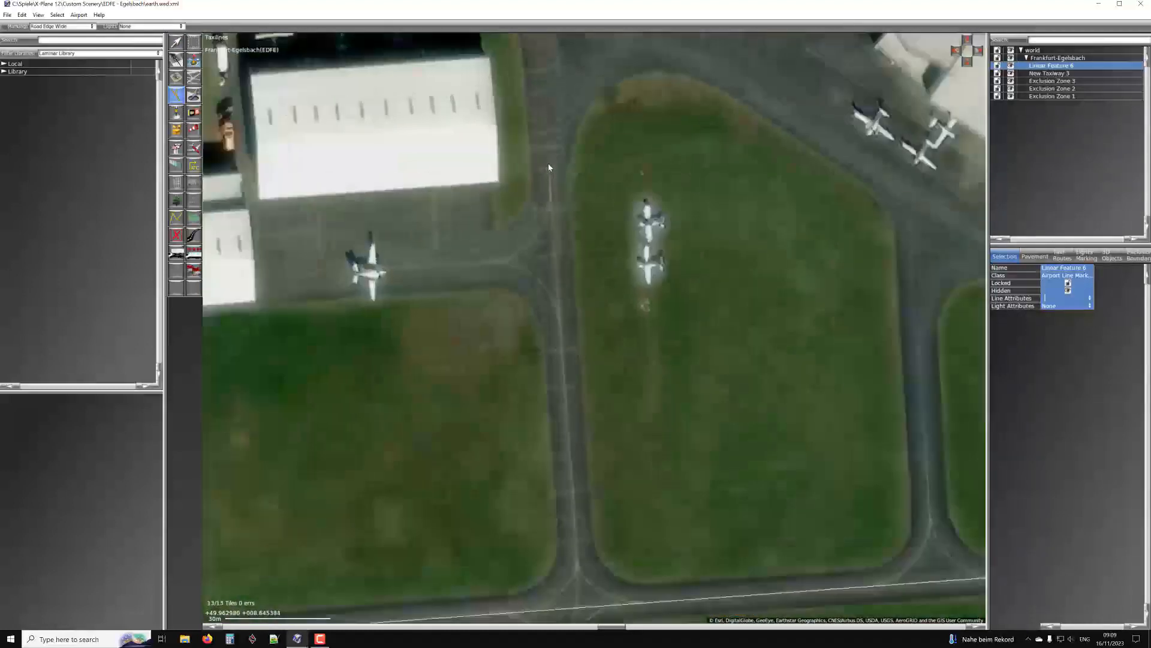
right_drag(580, 366, 596, 175)
right_drag(596, 321, 629, 168)
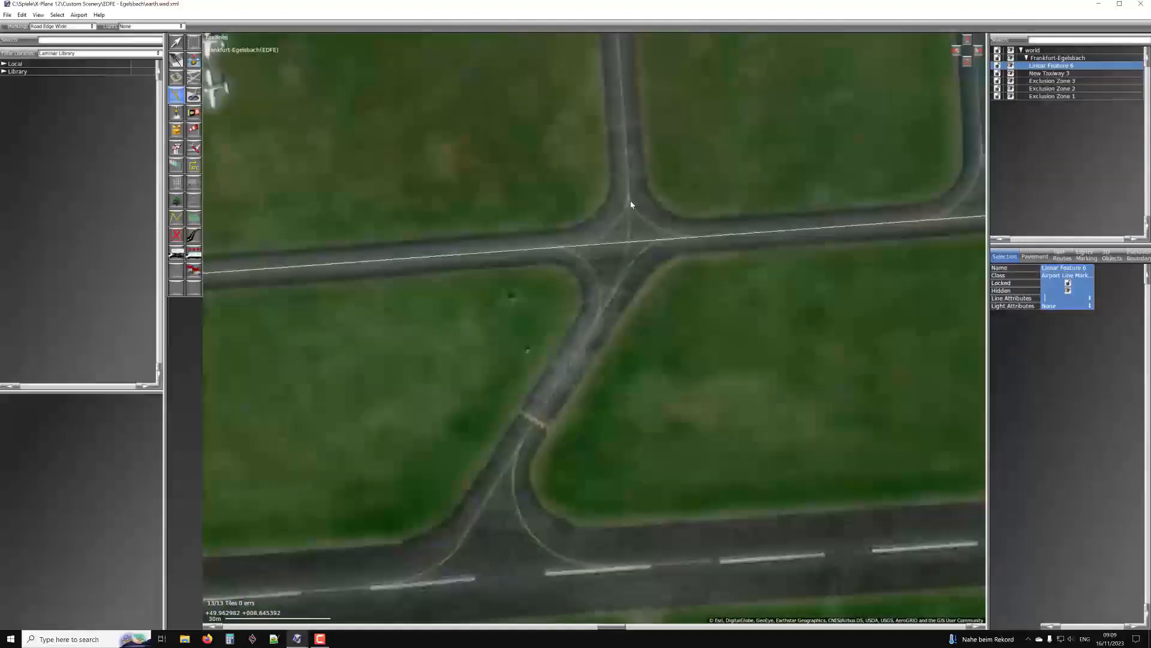
click(629, 196)
Extend the northern connector line about 13 m to the parallel taxiway's centreline, curve it onto the diagonal connector and finish it
right_drag(637, 240, 649, 187)
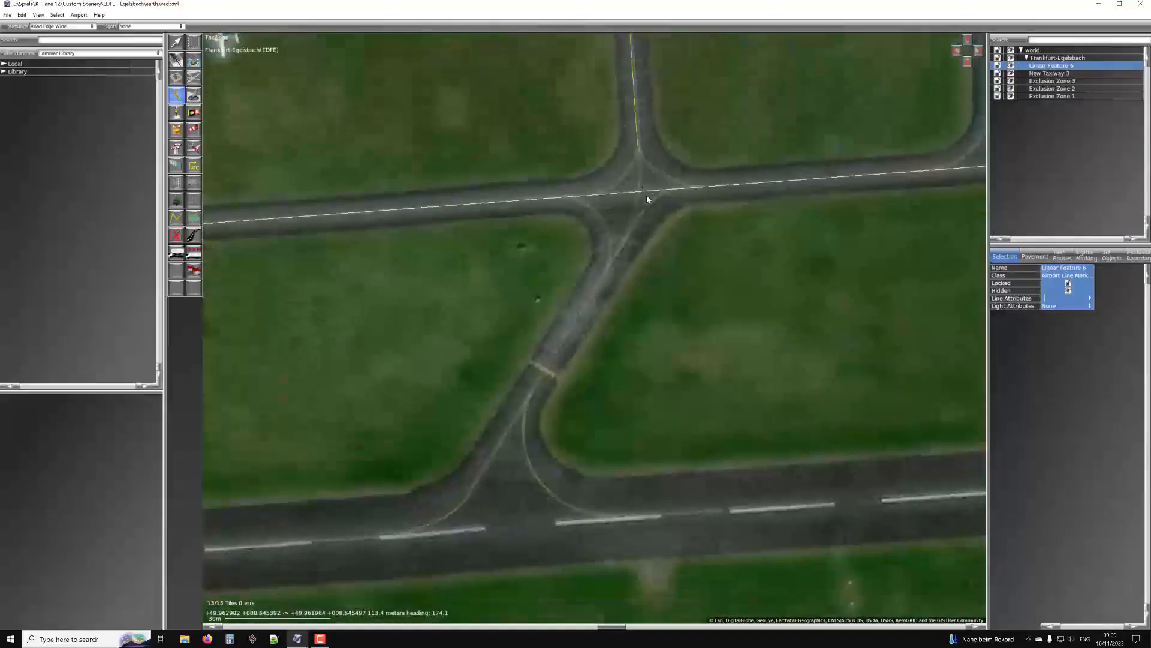
scroll(649, 187, up, 2)
click(636, 190)
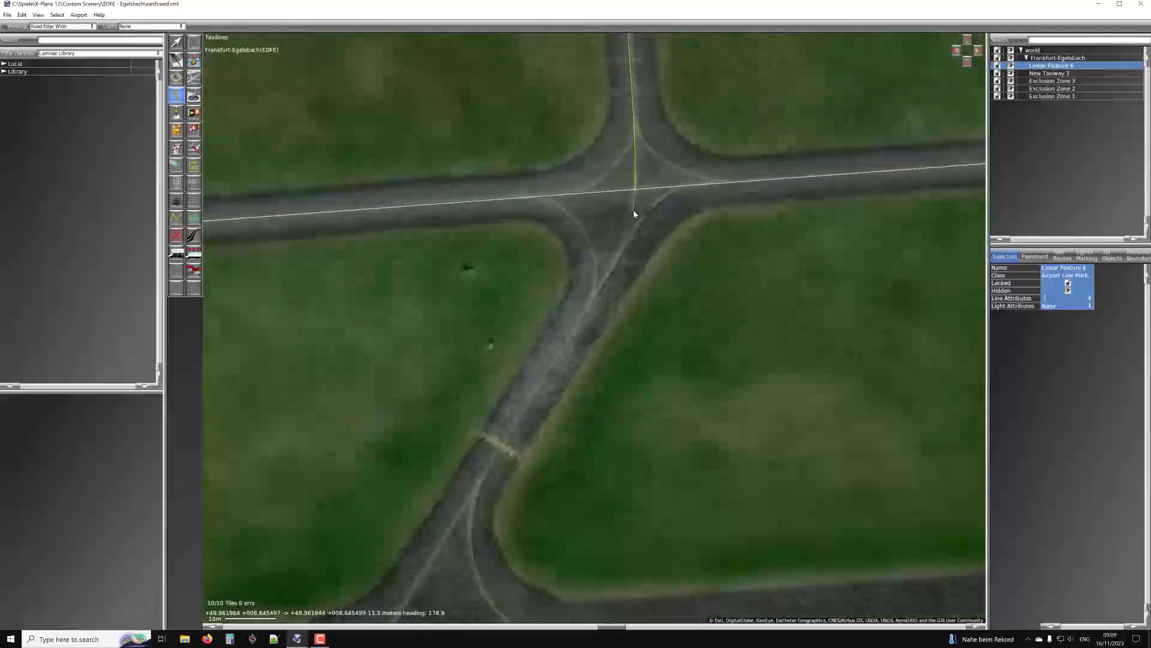
click(623, 252)
key(Return)
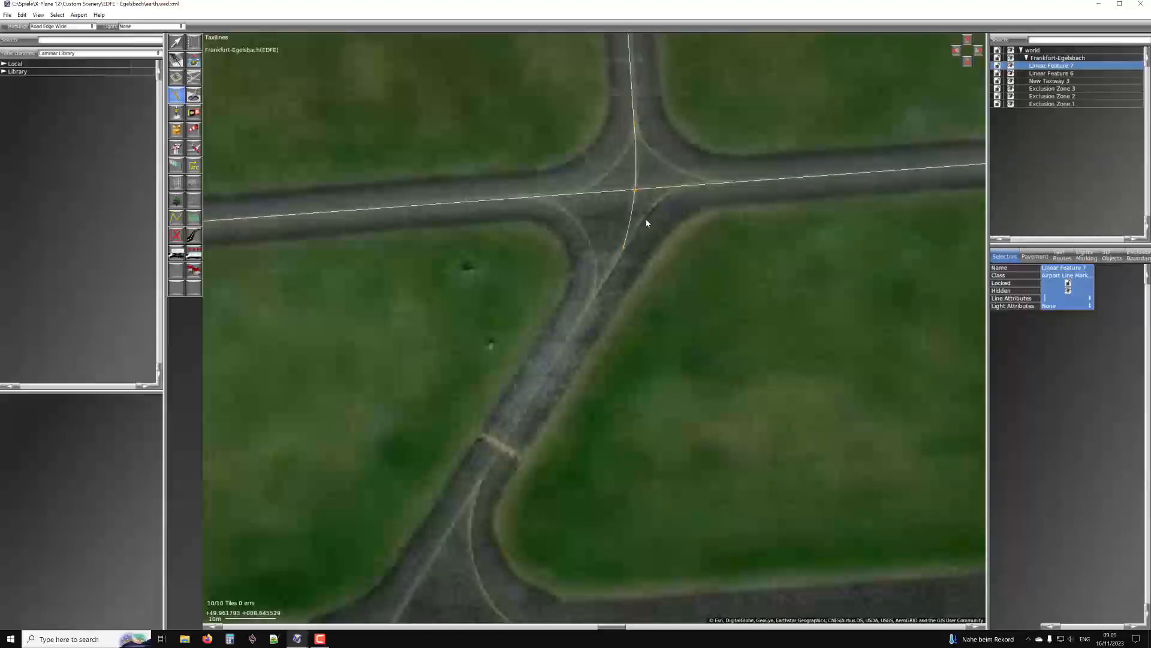
Trace a straight taxi line along the diagonal connector from near the runway to the crossroads, and check its join with the curved line
right_drag(547, 424, 676, 173)
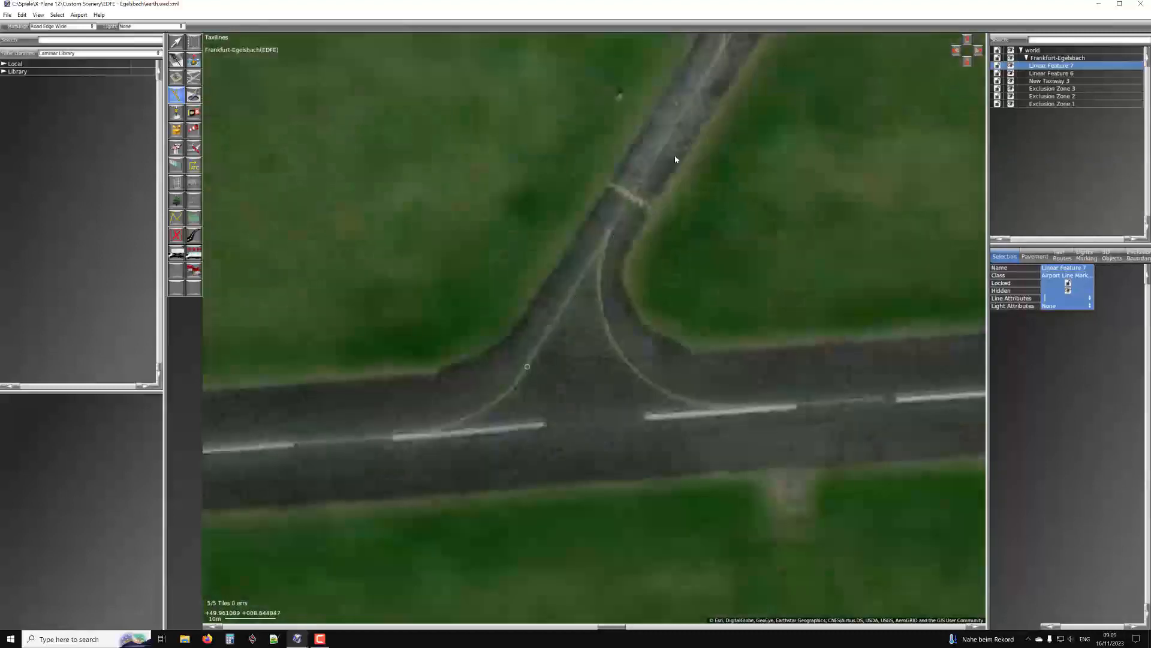
right_drag(702, 117, 481, 426)
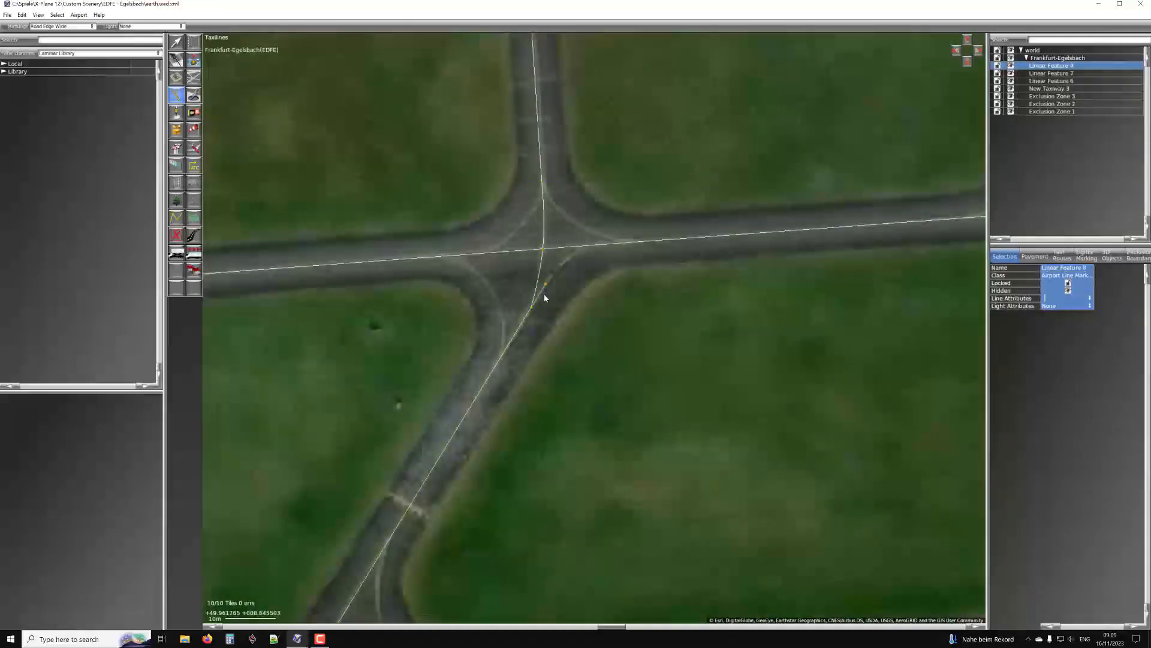
click(544, 295)
scroll(544, 300, up, 2)
scroll(516, 331, up, 3)
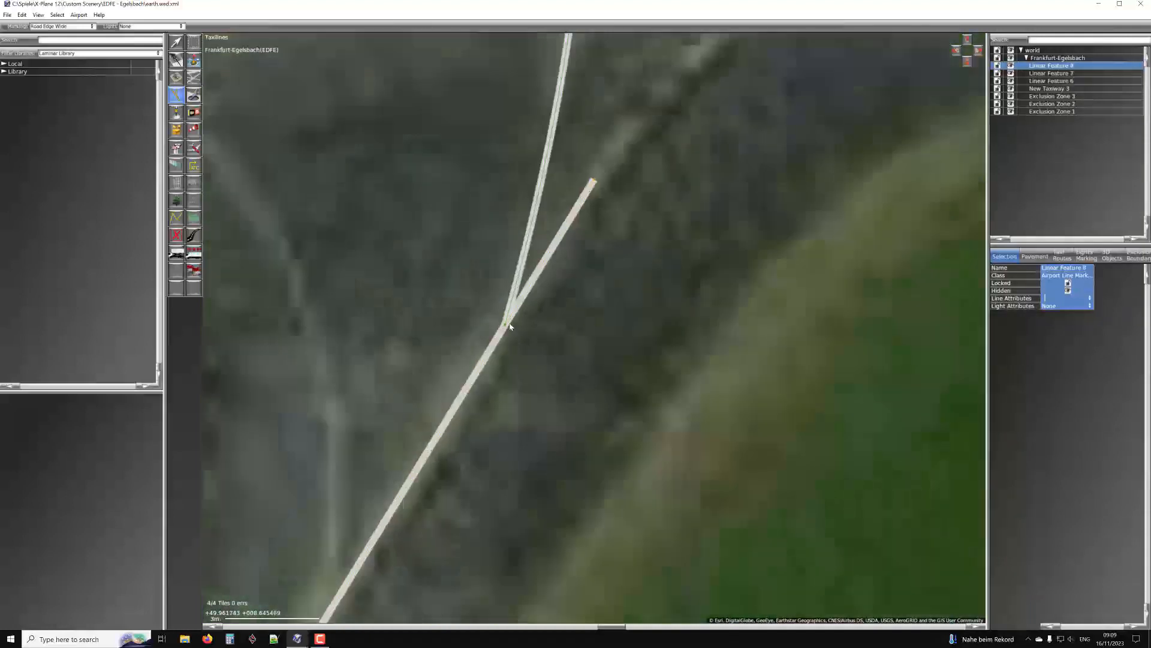
scroll(502, 329, down, 5)
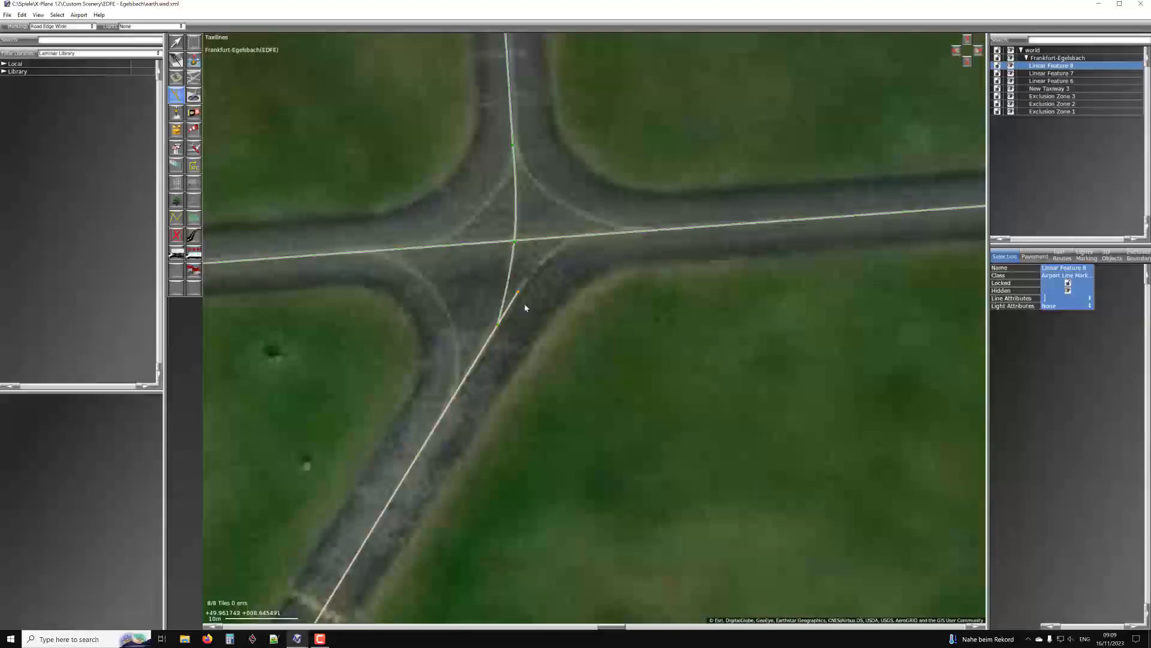
scroll(533, 287, down, 3)
scroll(527, 288, up, 3)
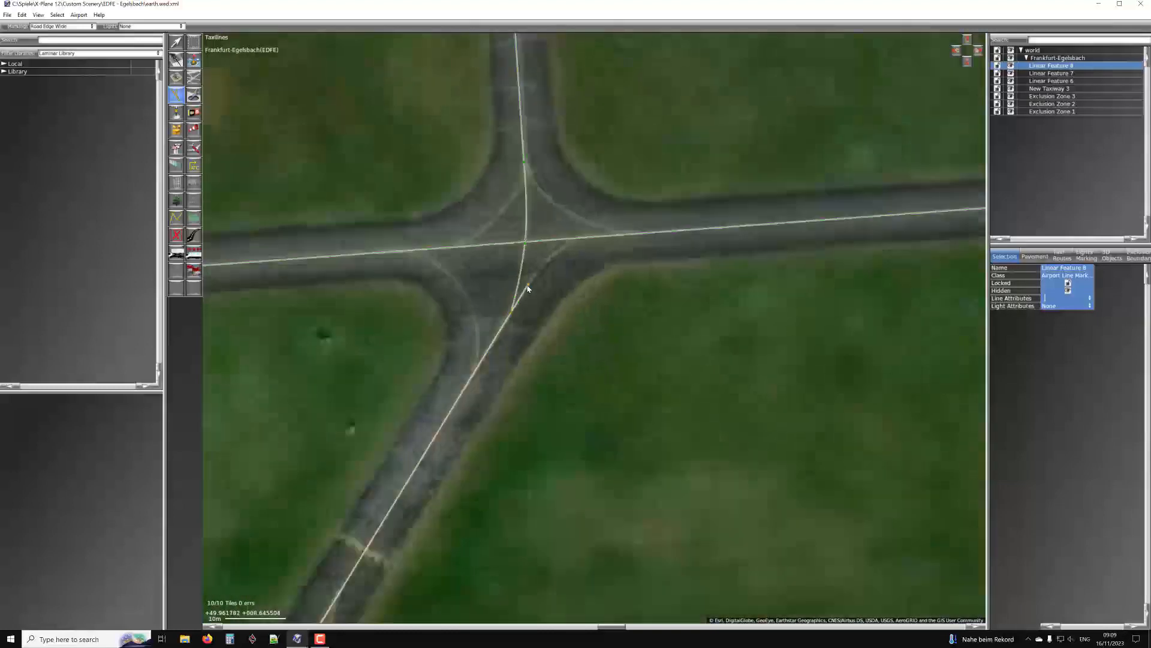
Trace a curved taxi line from the parallel taxiway's centreline west of the crossroads onto the diagonal connector line and finish it
scroll(527, 289, up, 2)
scroll(528, 288, down, 3)
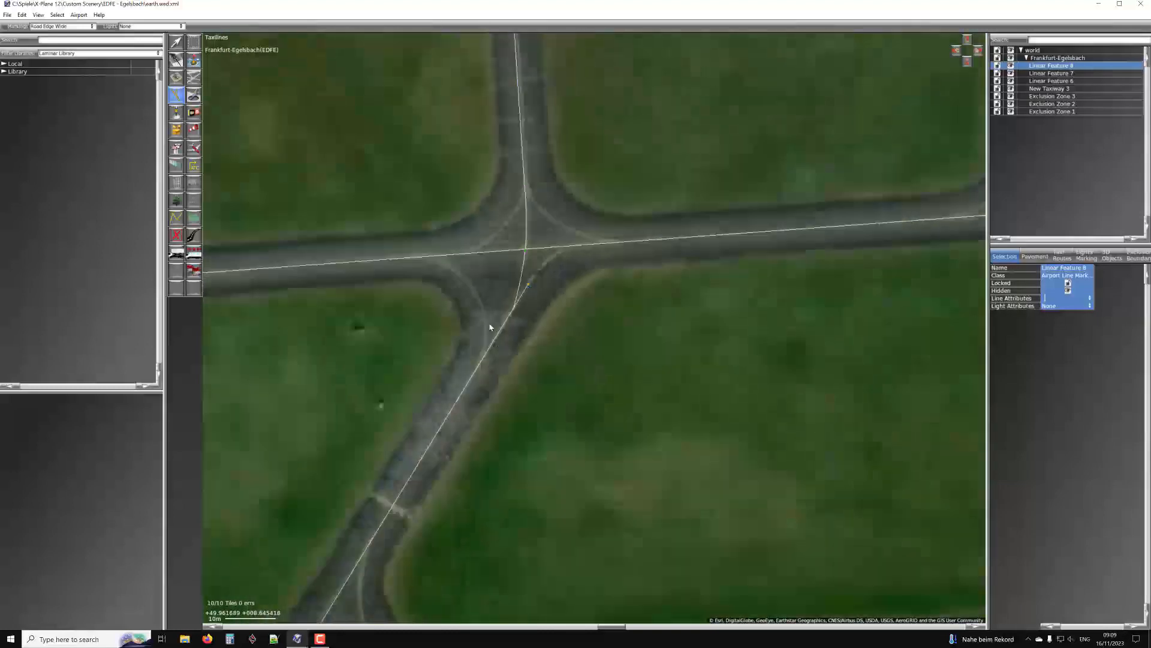
right_drag(488, 305, 559, 278)
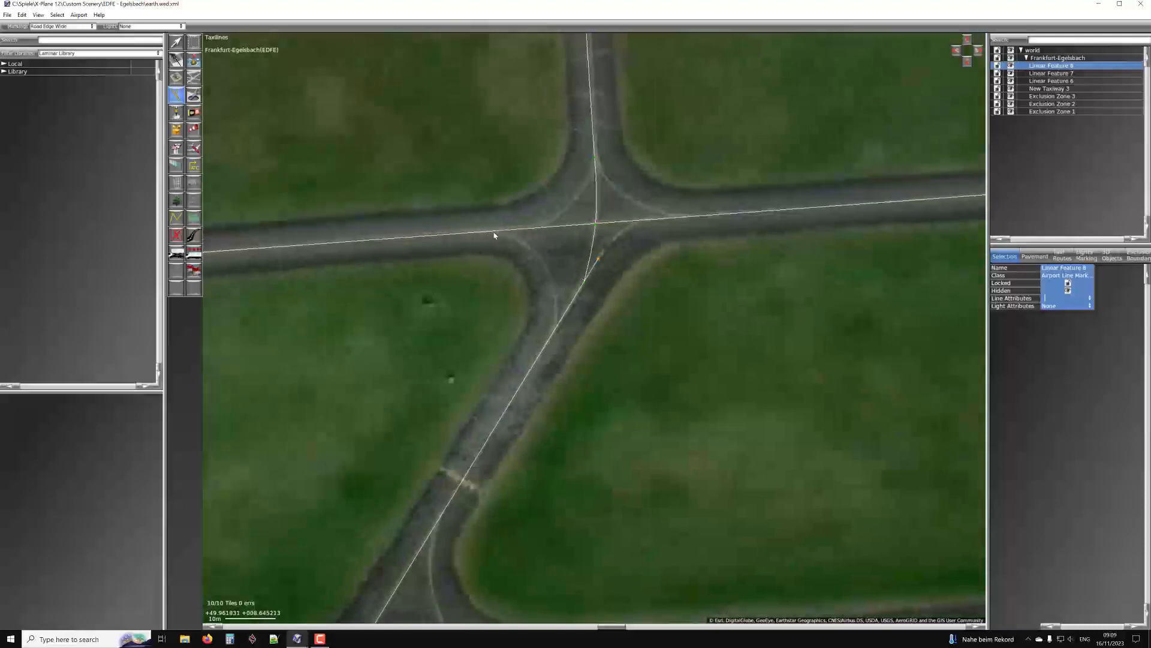
drag(547, 269, 565, 305)
click(557, 326)
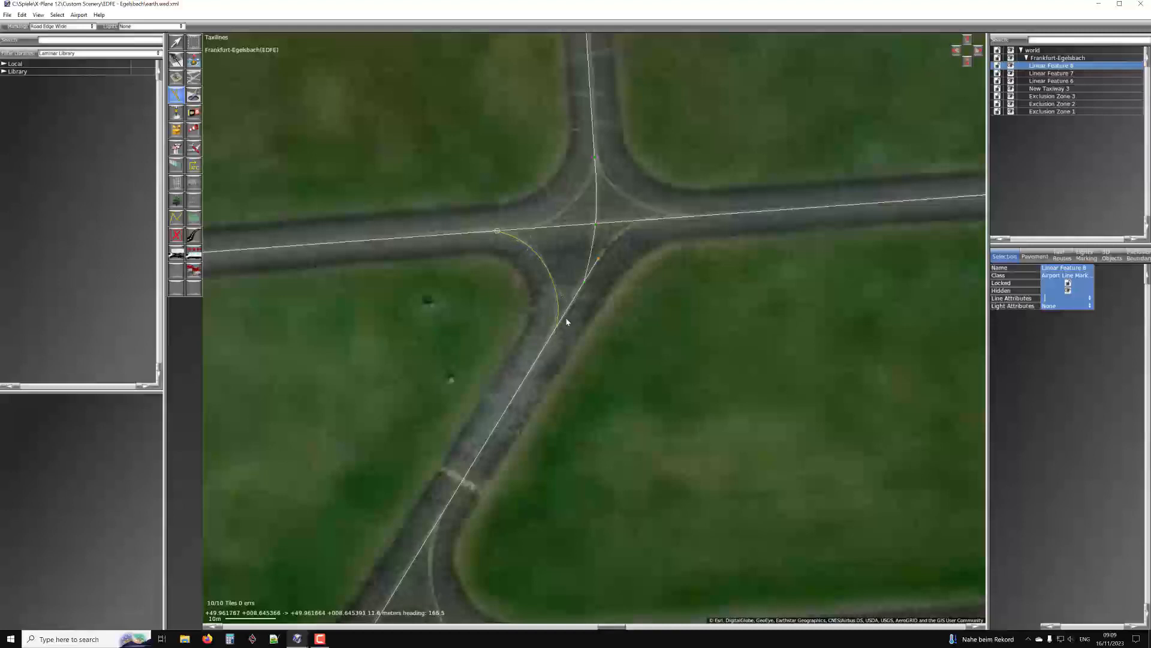
key(Return)
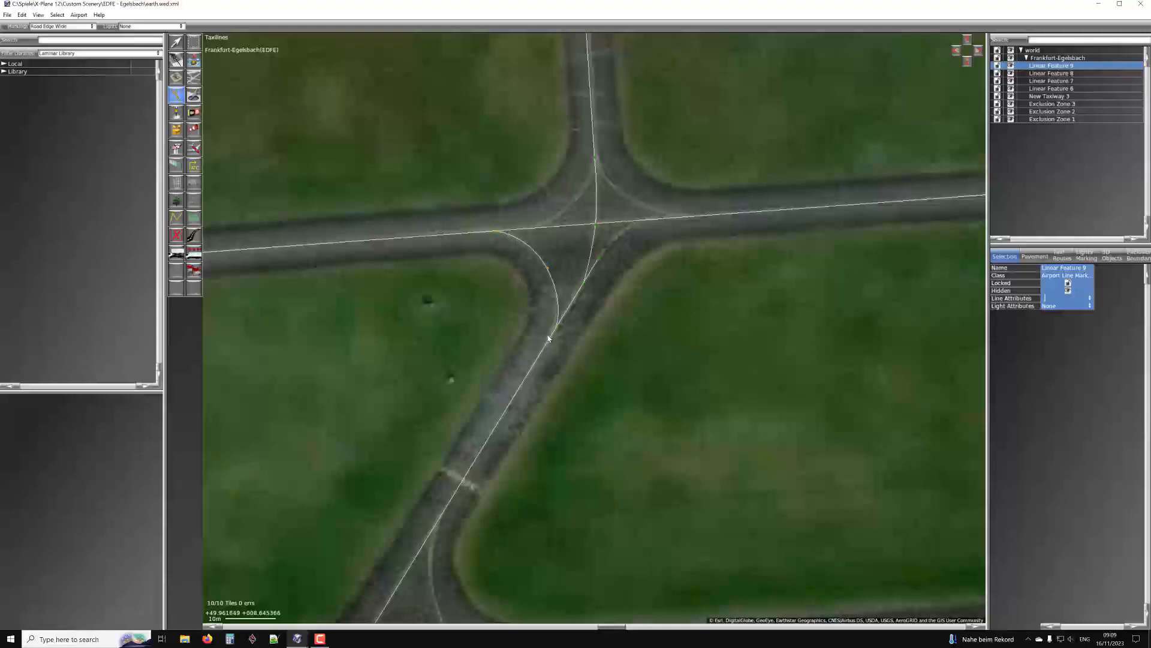
Fine-tune the new curve's middle node and bend handle so it follows the painted marking in the imagery
scroll(549, 273, up, 2)
key(v)
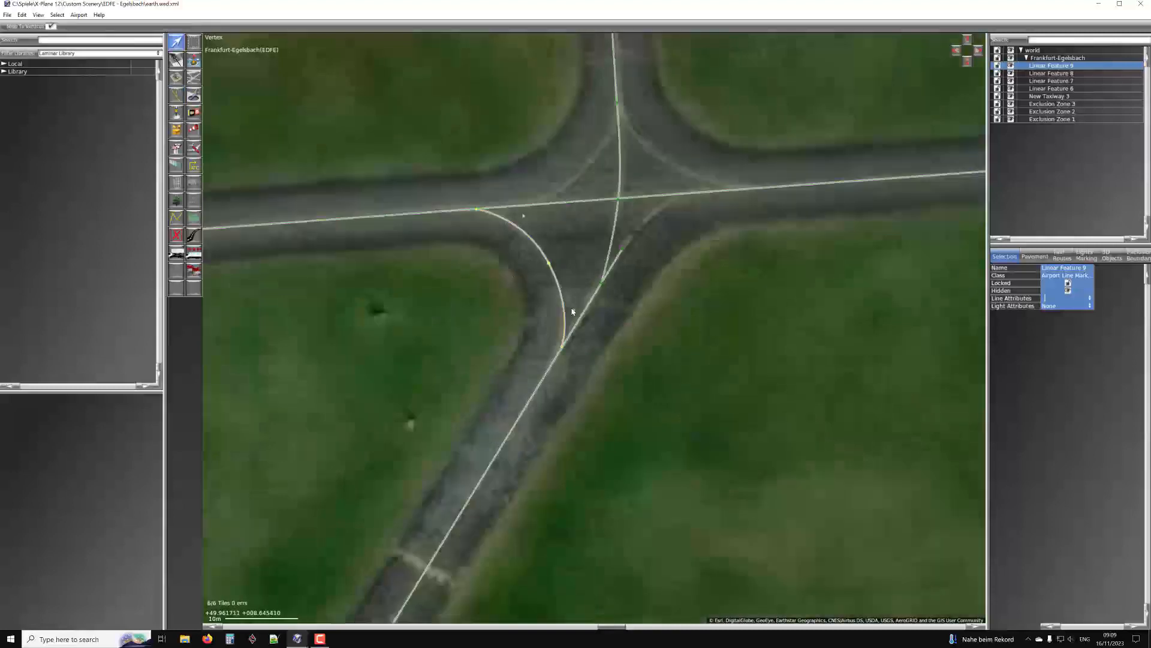
drag(574, 311, 570, 309)
drag(549, 263, 547, 264)
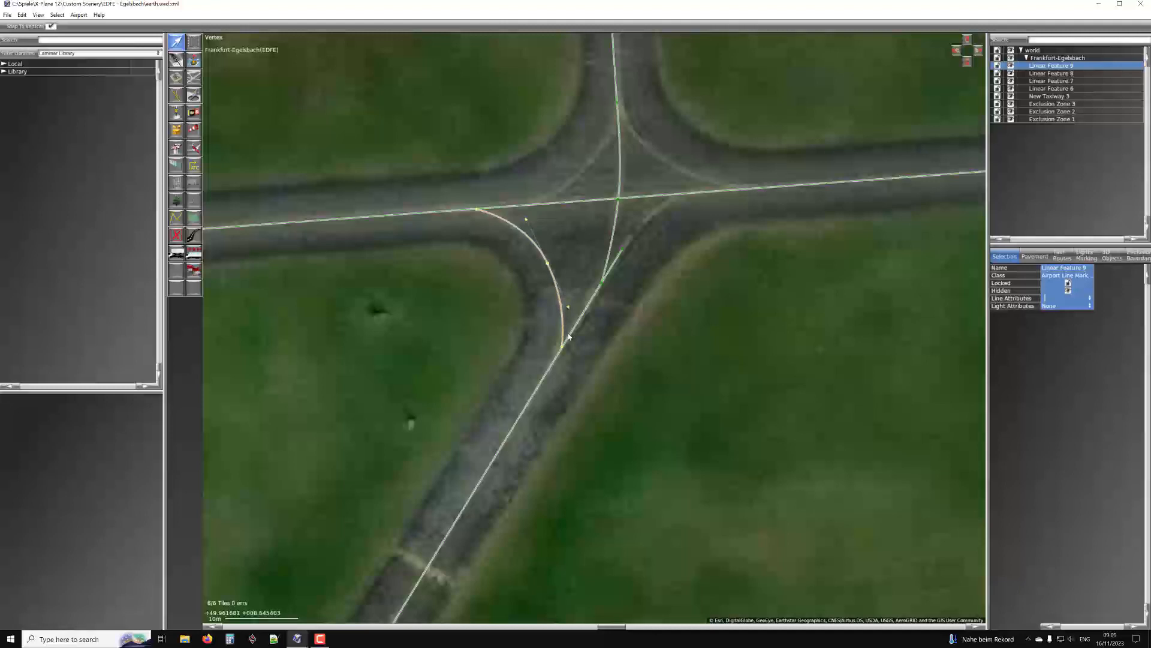
Move the curved line's southern end node onto the diagonal connector line
scroll(562, 358, up, 8)
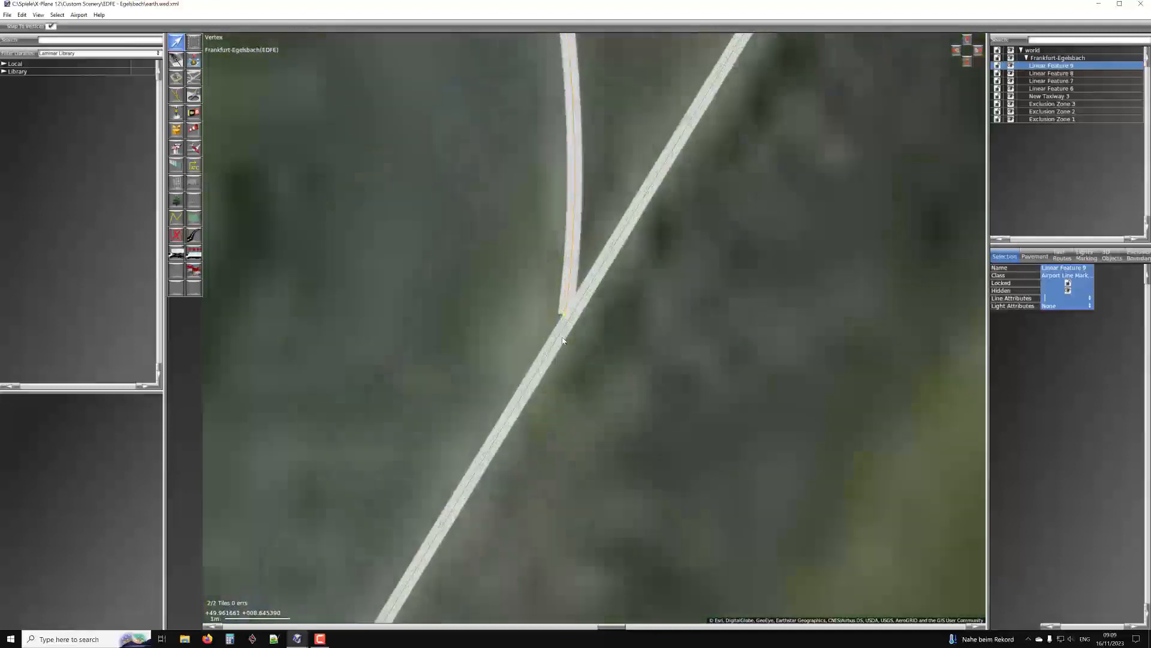
click(560, 332)
click(560, 328)
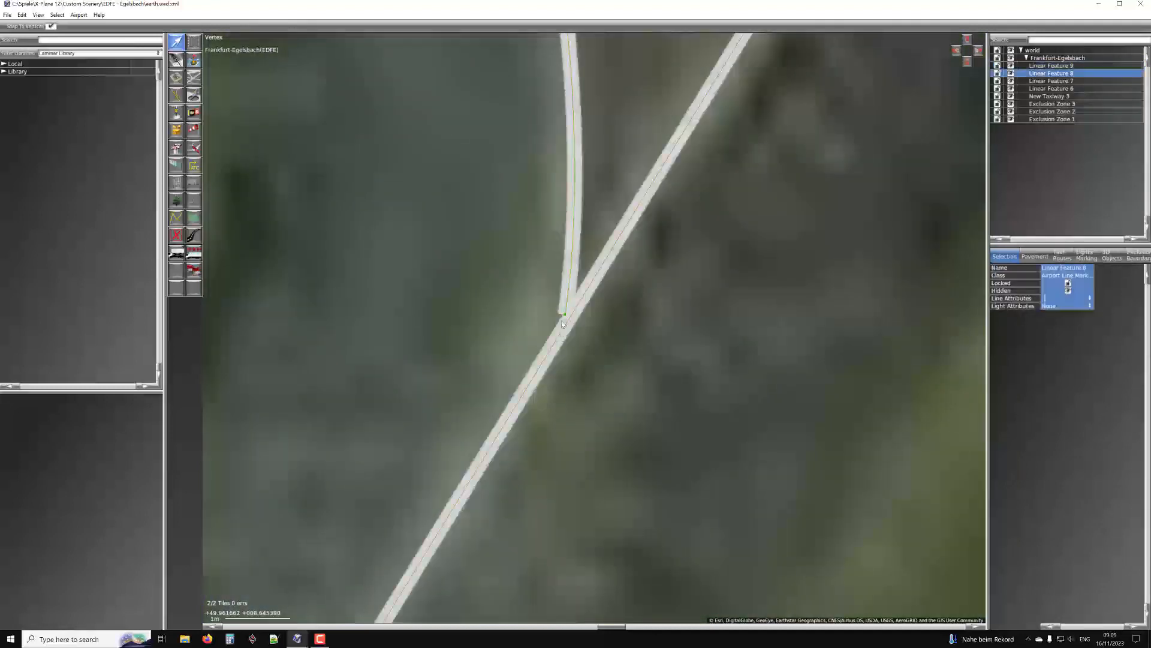
click(566, 317)
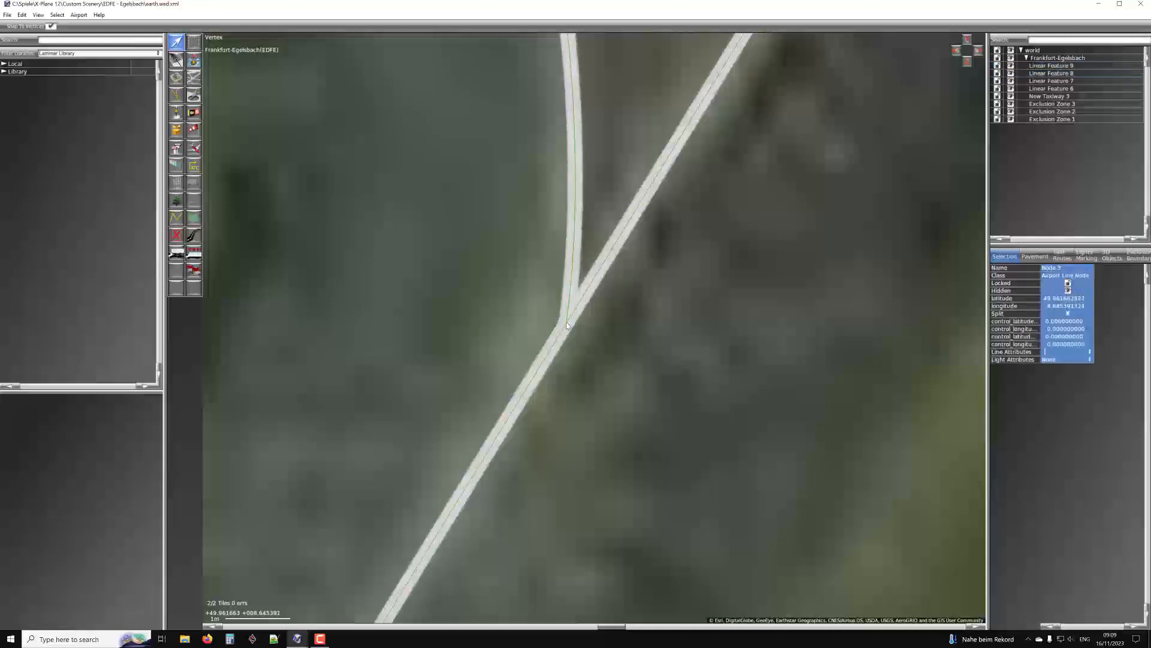
Inspect the join between the curved line and the diagonal connector line, both close up and from farther away
scroll(567, 330, down, 4)
scroll(566, 334, up, 6)
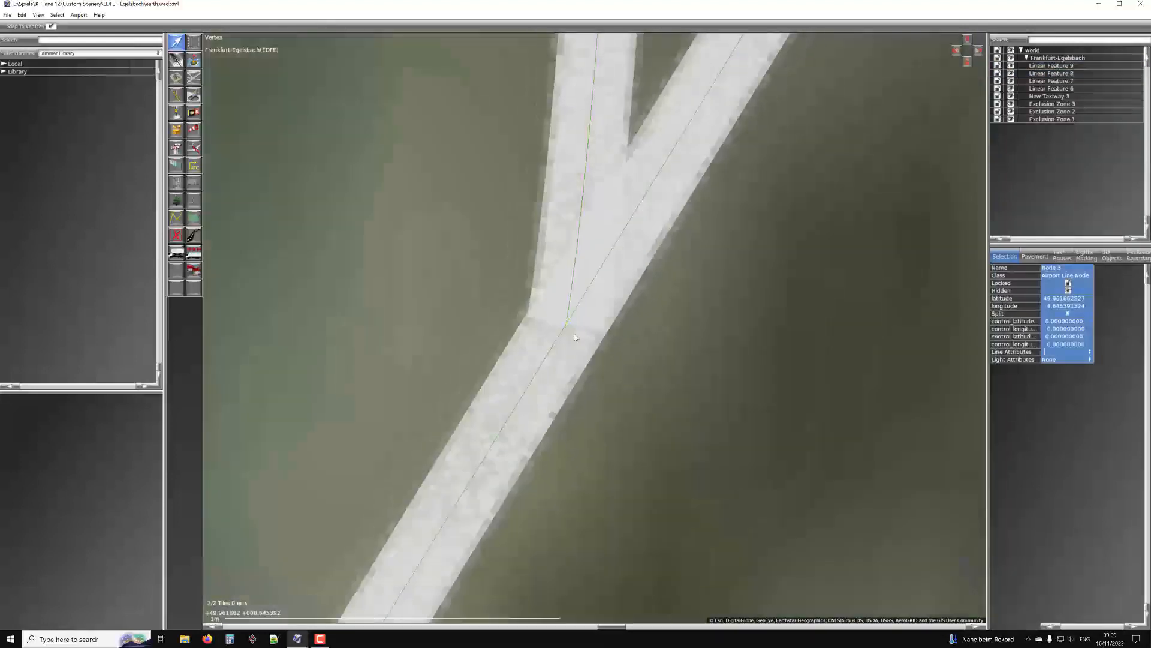
scroll(572, 336, down, 3)
scroll(571, 351, down, 8)
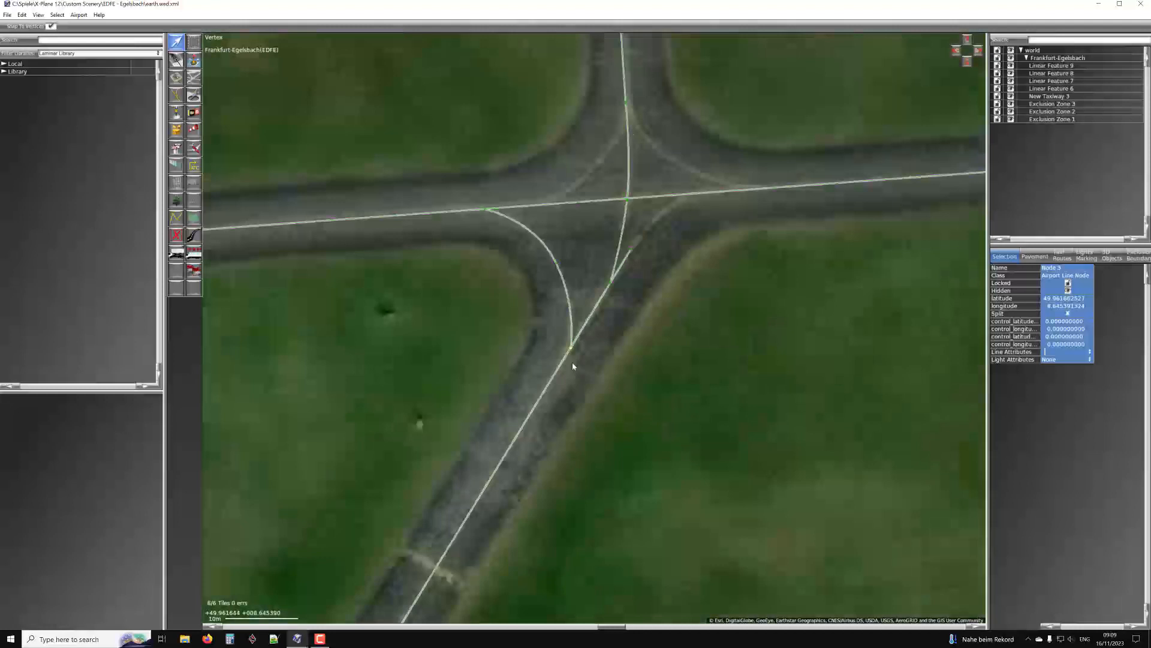
right_drag(571, 351, 596, 293)
scroll(595, 294, up, 8)
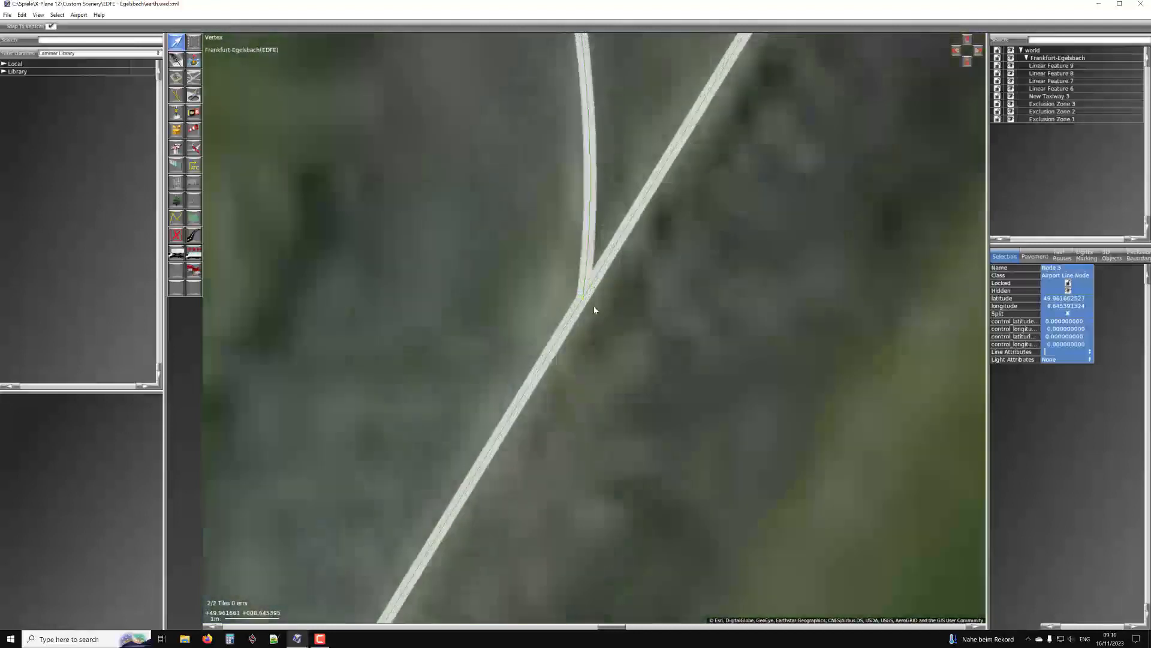
scroll(584, 309, up, 5)
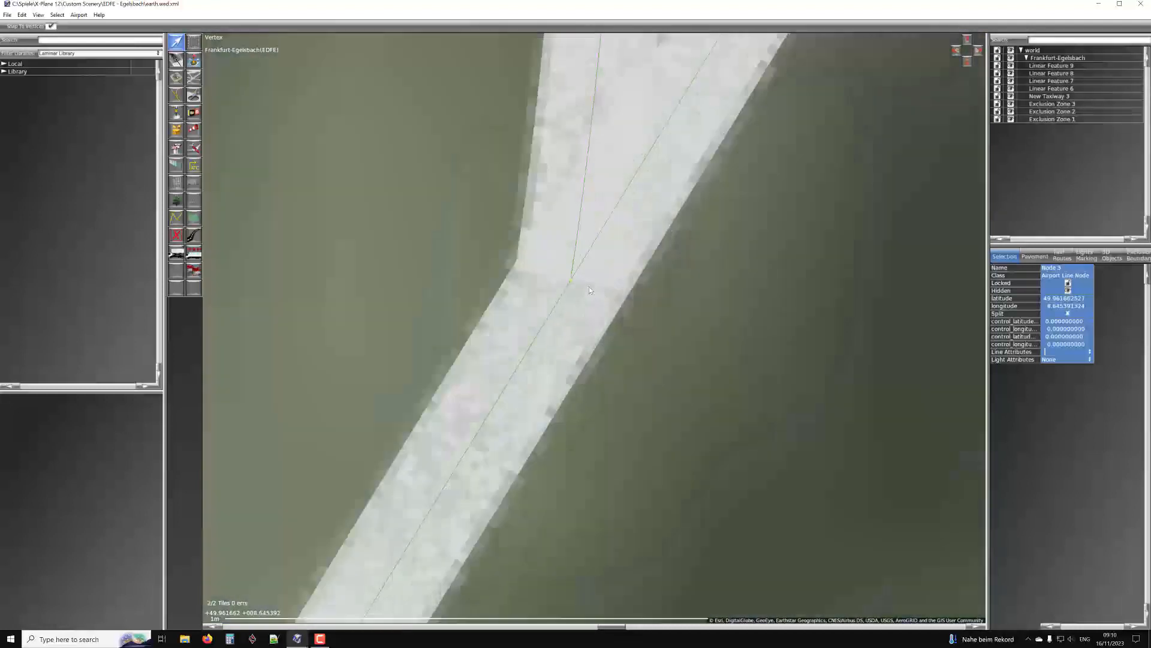
scroll(574, 283, down, 2)
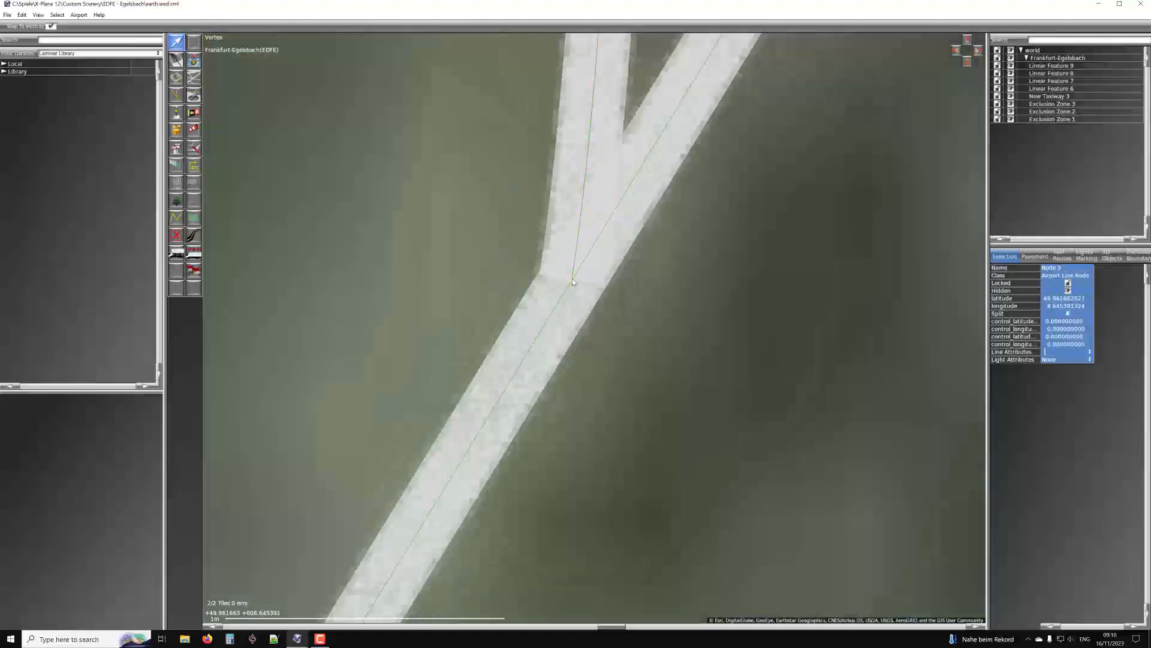
Pull the curved line's southern end node off the diagonal line, place it back on the line and check the join
drag(573, 280, 642, 304)
click(578, 275)
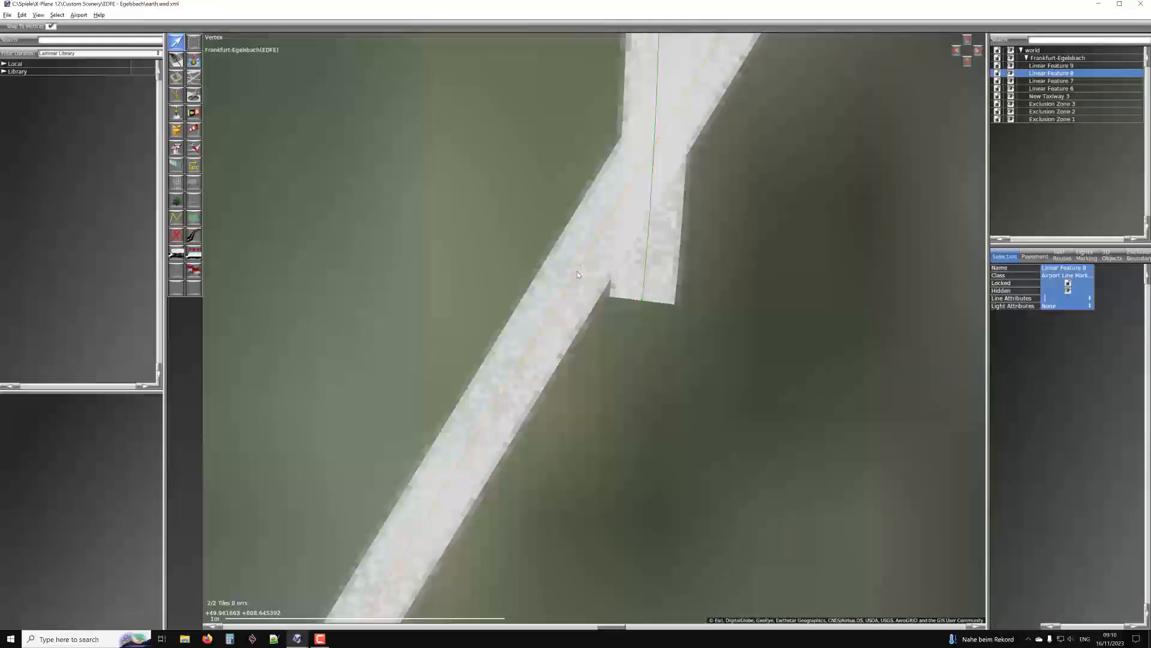
drag(640, 304, 575, 272)
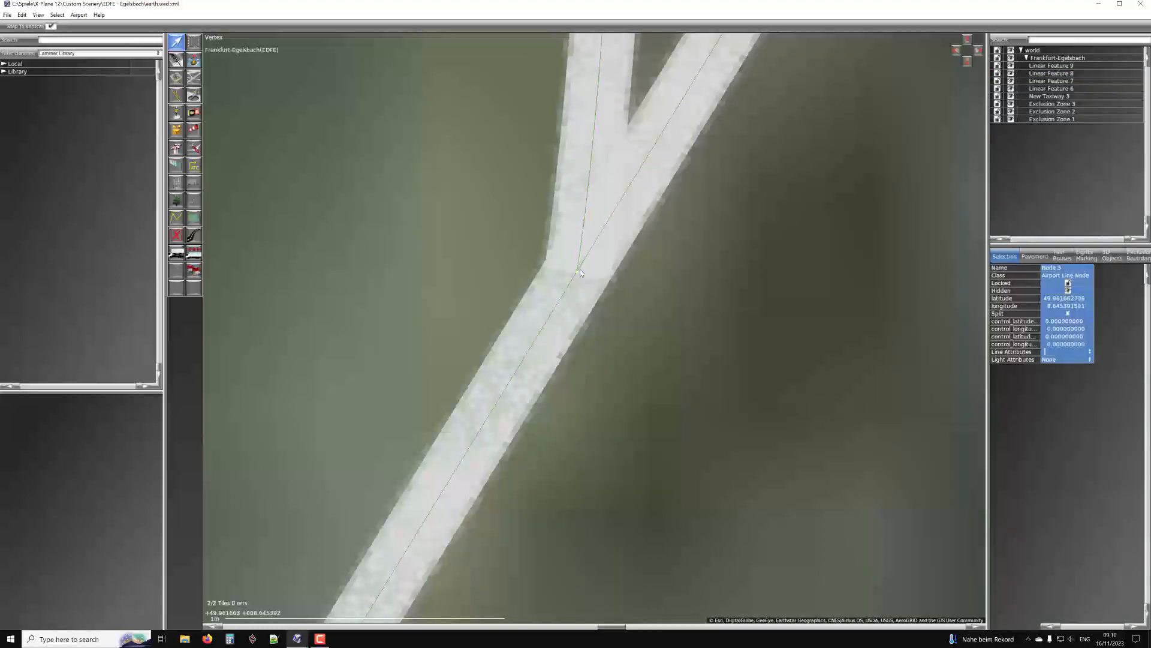
scroll(581, 271, down, 8)
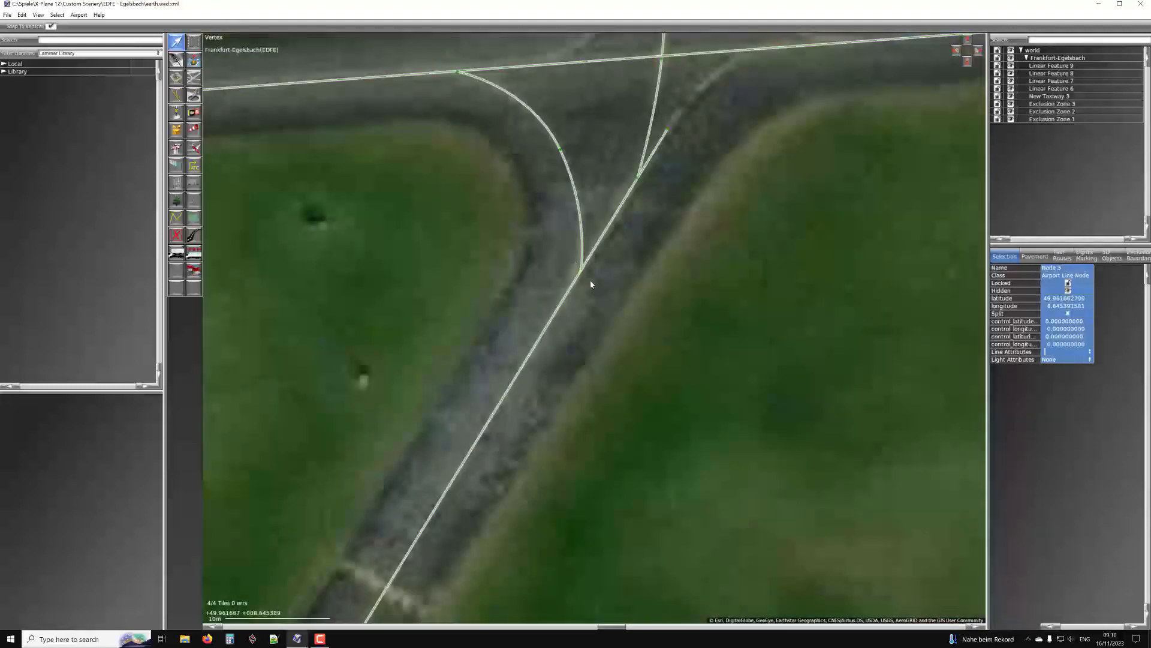
scroll(584, 273, up, 8)
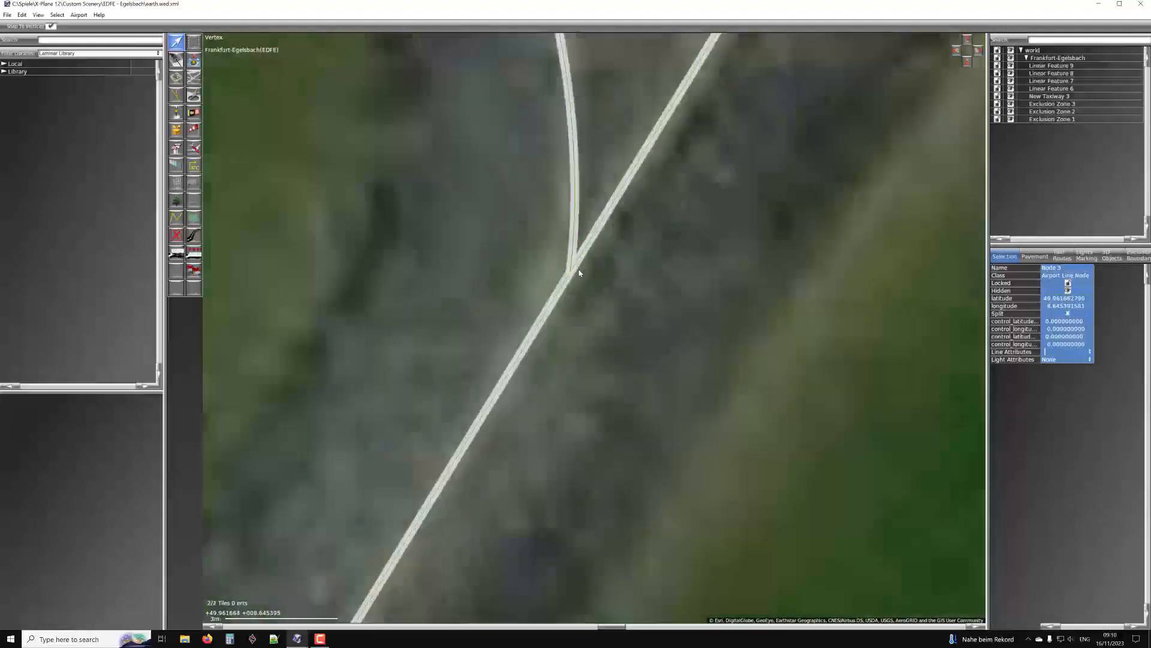
scroll(565, 274, down, 10)
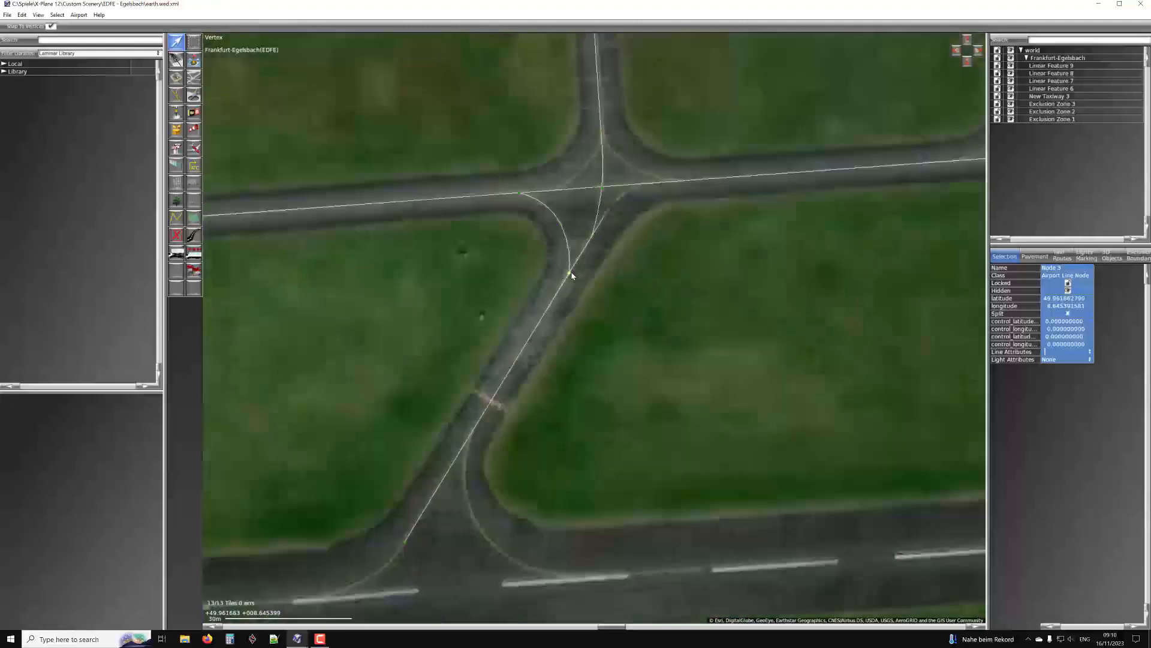
scroll(574, 272, up, 3)
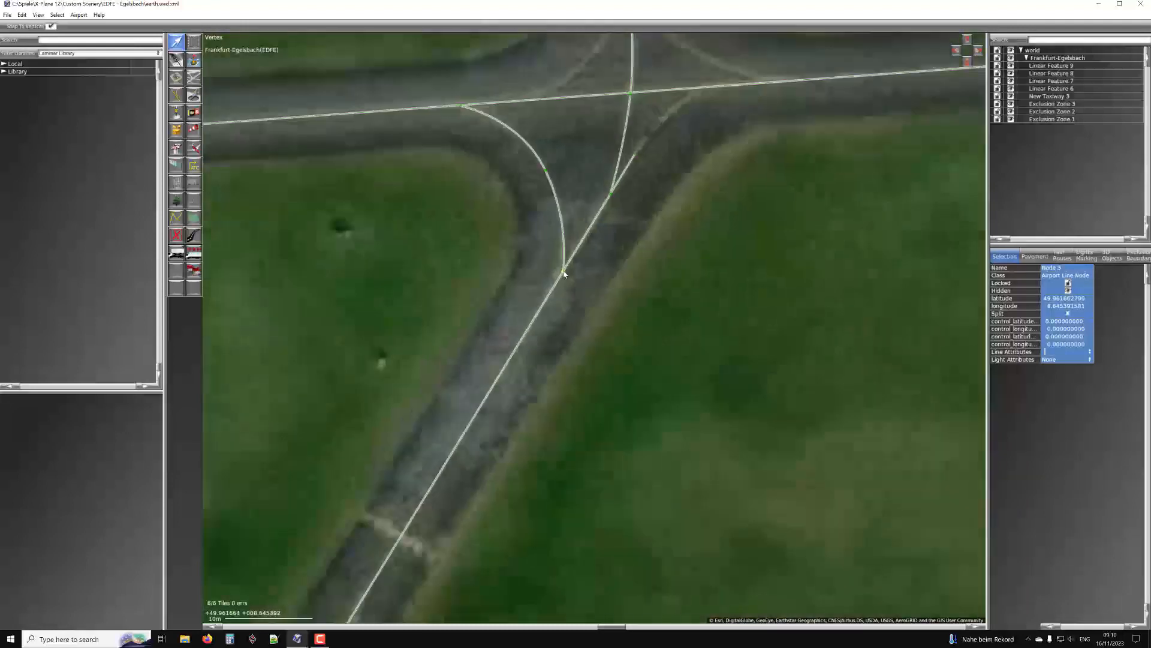
scroll(567, 274, down, 4)
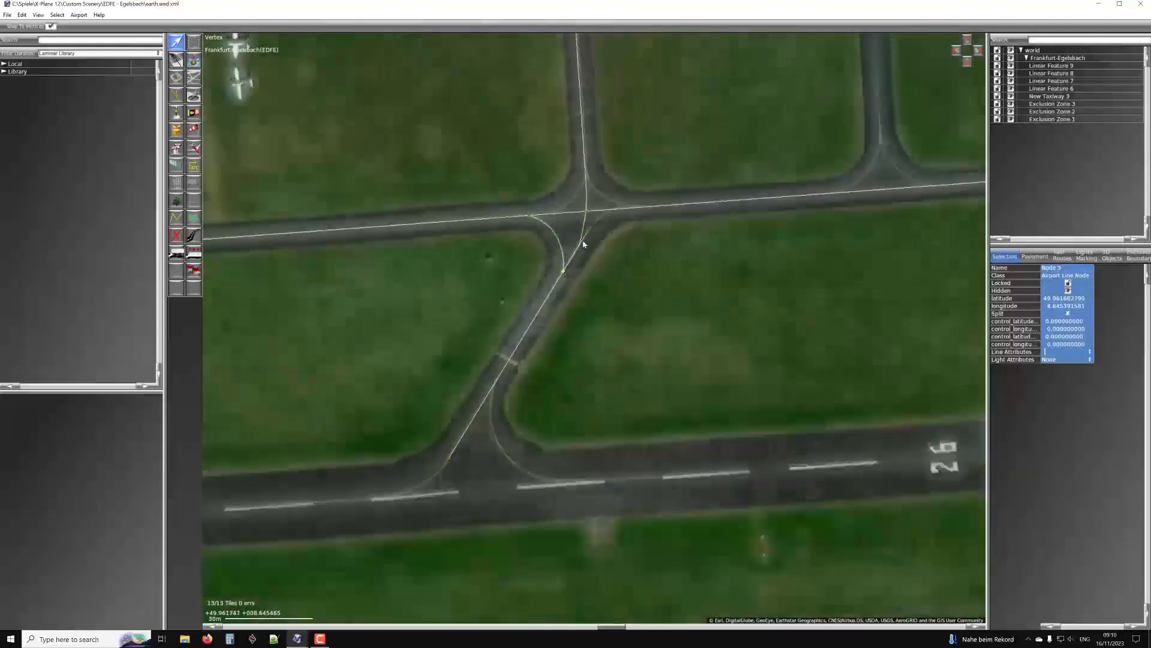
Start an asphalt taxiway polygon for the small apron's northern access links, tracing the west link's outer edge and its base along the apron
right_drag(668, 228, 527, 298)
scroll(525, 299, down, 2)
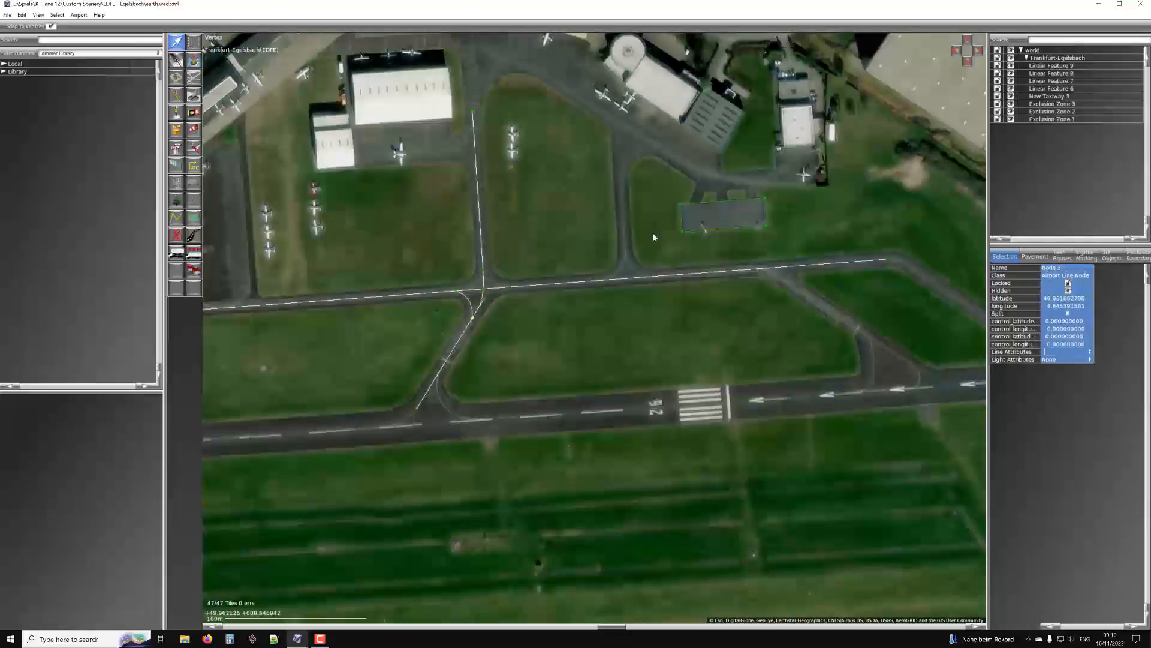
right_drag(676, 214, 528, 306)
scroll(529, 306, up, 8)
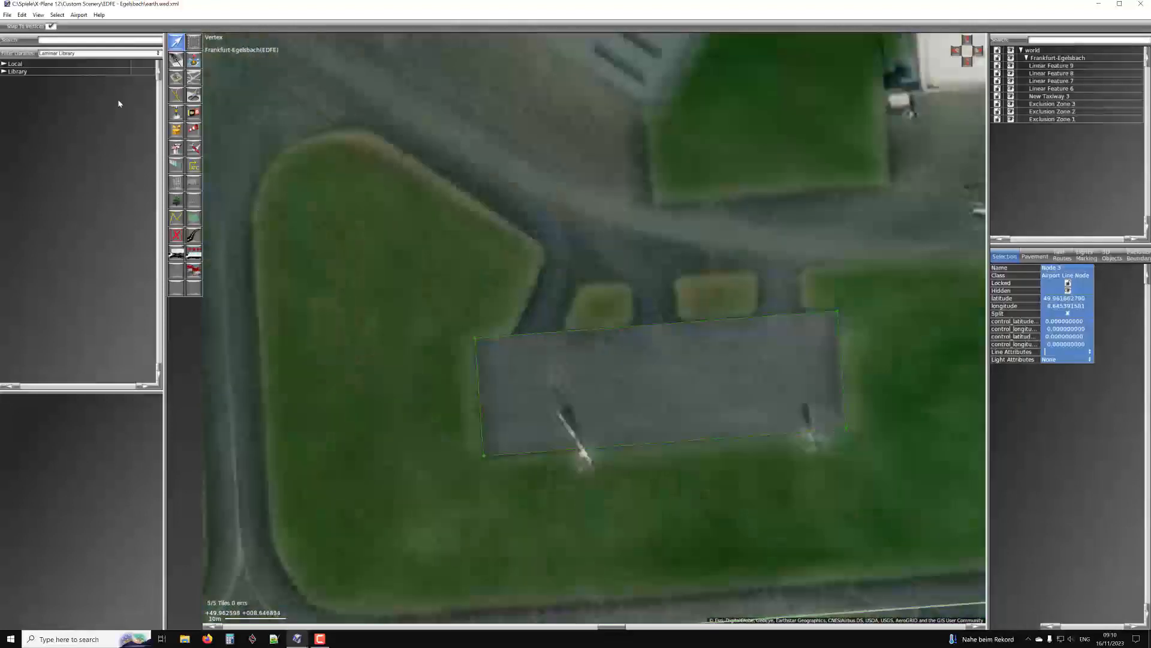
click(194, 77)
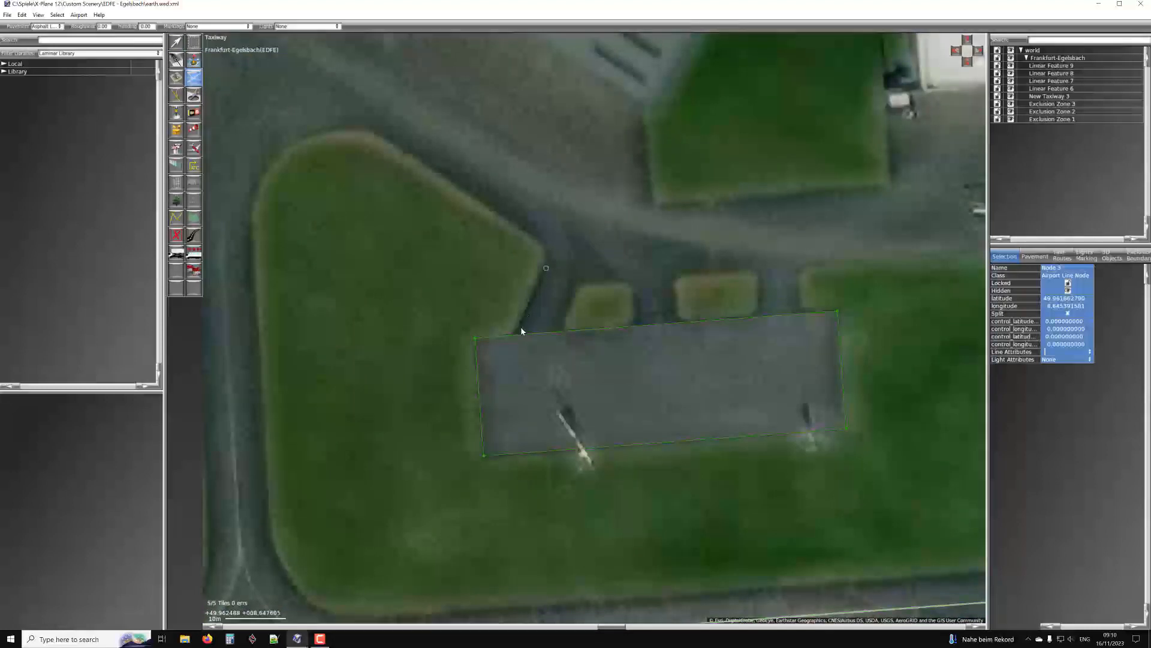
scroll(520, 325, up, 3)
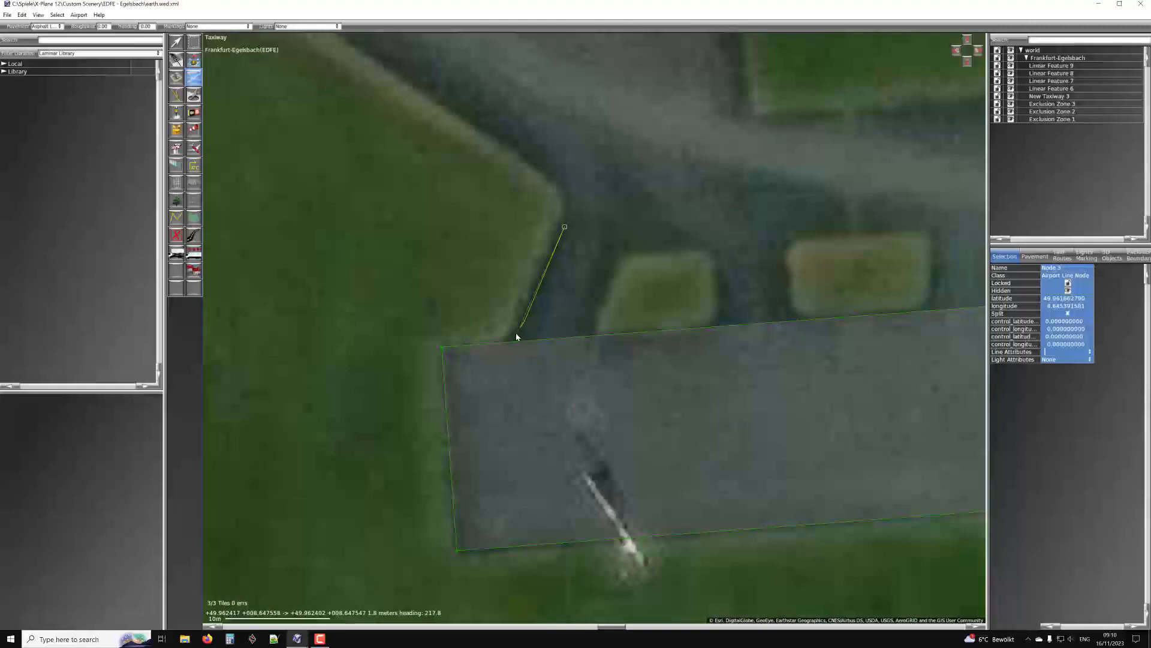
click(507, 346)
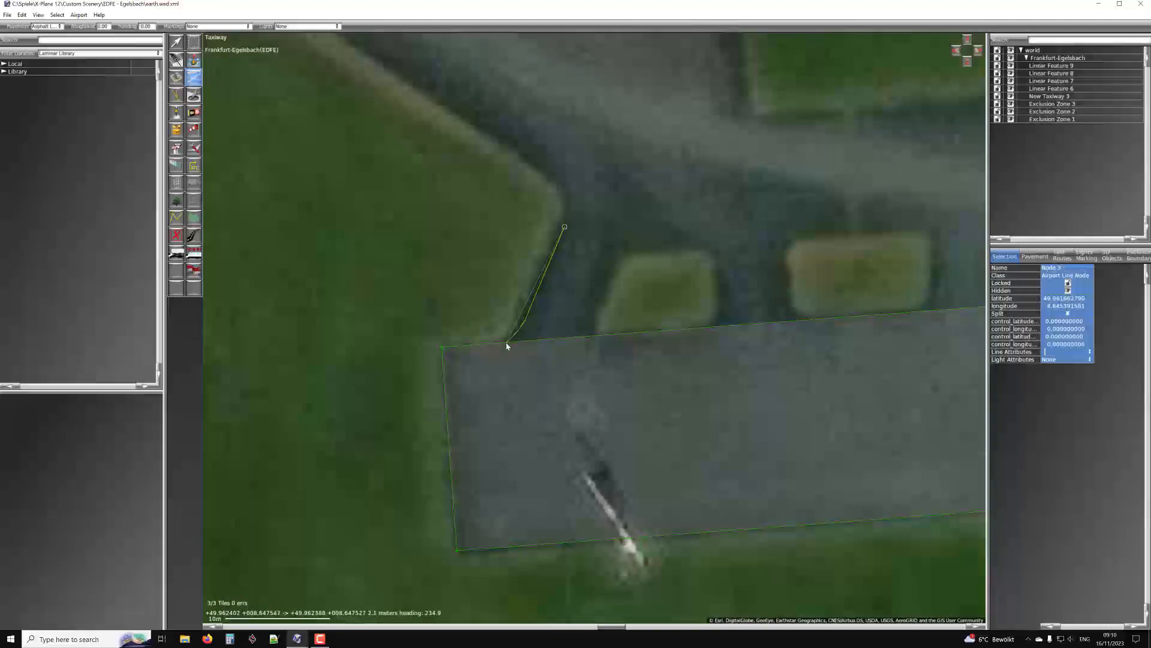
click(598, 337)
scroll(622, 301, down, 1)
scroll(618, 302, up, 1)
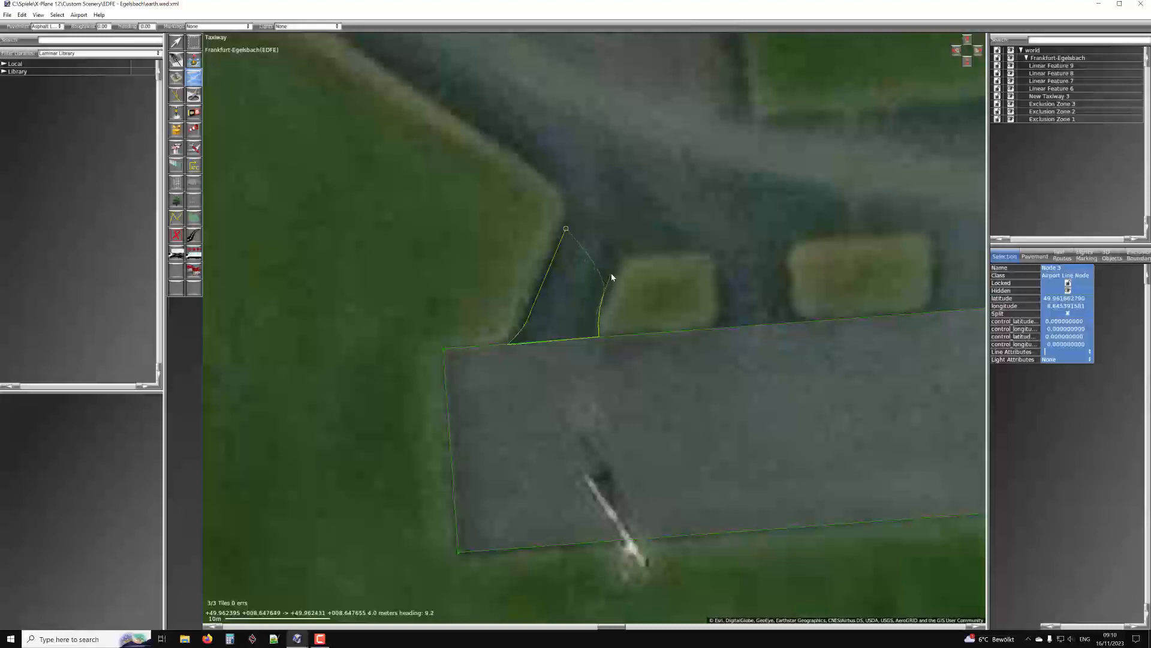
Trace the polygon around the western grass island and up the second island's west edge, and close it at its starting point
click(628, 253)
drag(725, 290, 728, 311)
click(718, 327)
drag(789, 287, 784, 259)
click(796, 240)
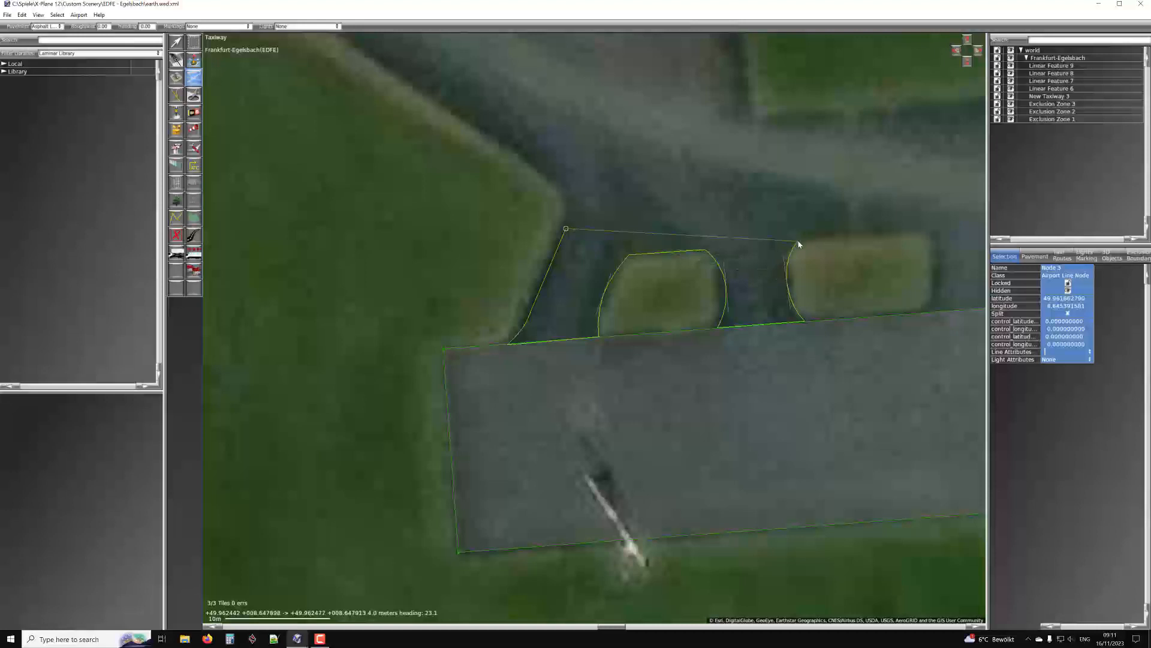
click(566, 230)
Extend the west link's base edge southward so the new polygon overlaps the apron
scroll(532, 310, up, 10)
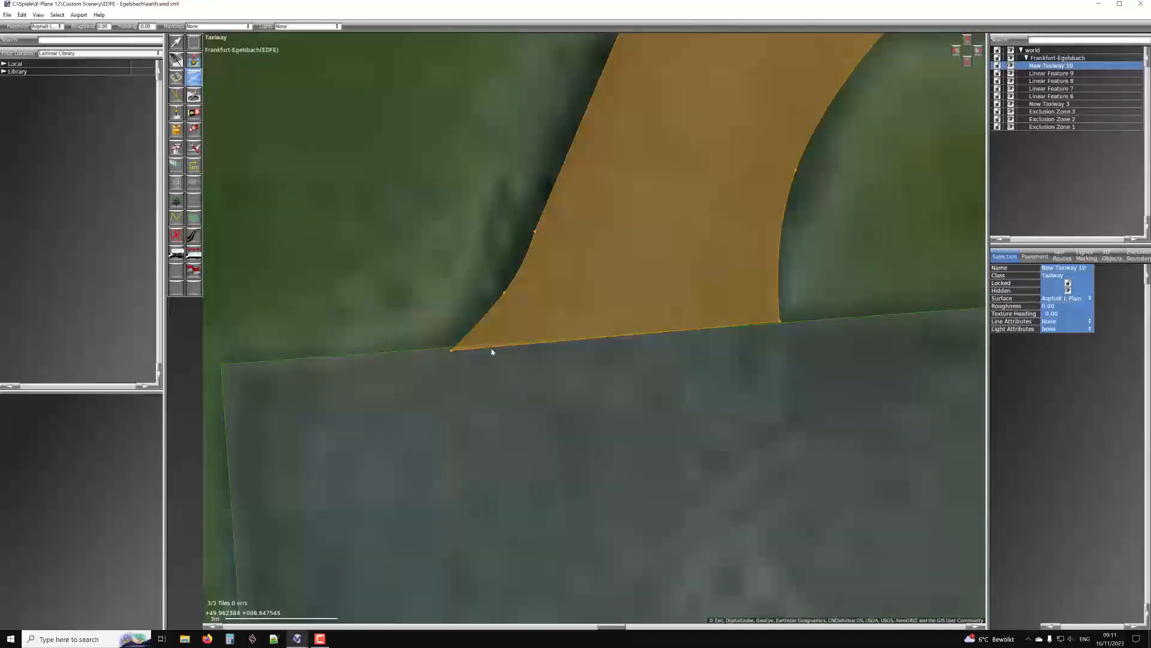
scroll(425, 353, down, 5)
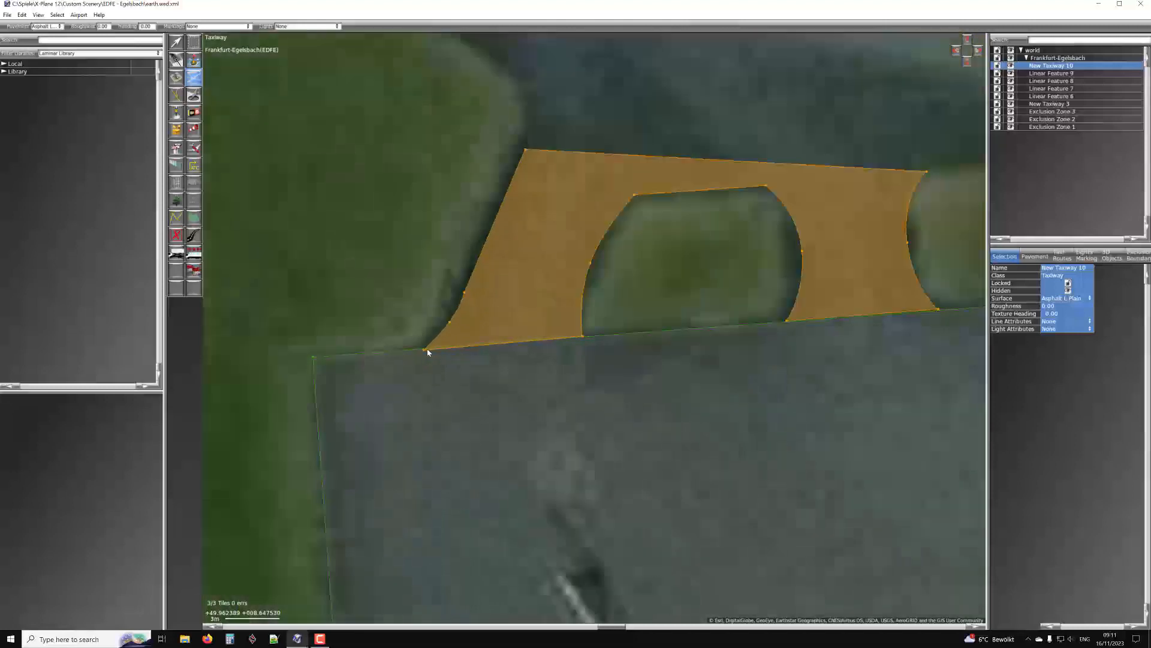
key(a)
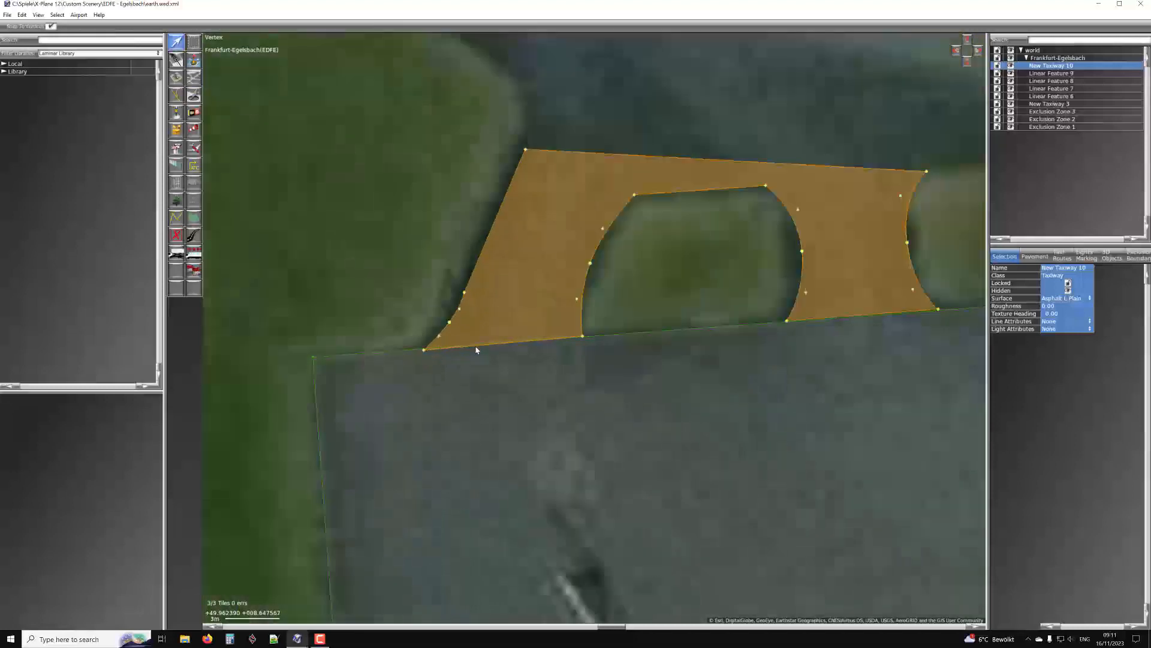
drag(477, 349, 480, 379)
Examine the west link's overlap with the apron and the shape of its western edge at several zoom levels
scroll(480, 379, down, 3)
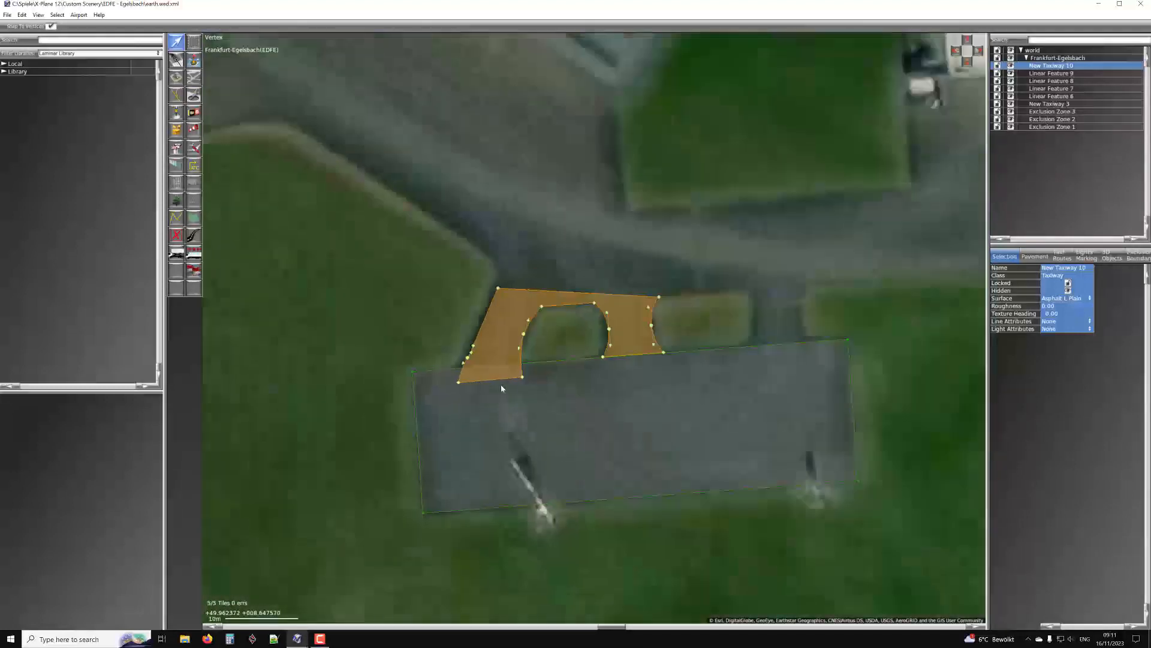
scroll(500, 400, up, 2)
scroll(445, 350, up, 2)
scroll(487, 362, down, 2)
scroll(456, 360, up, 5)
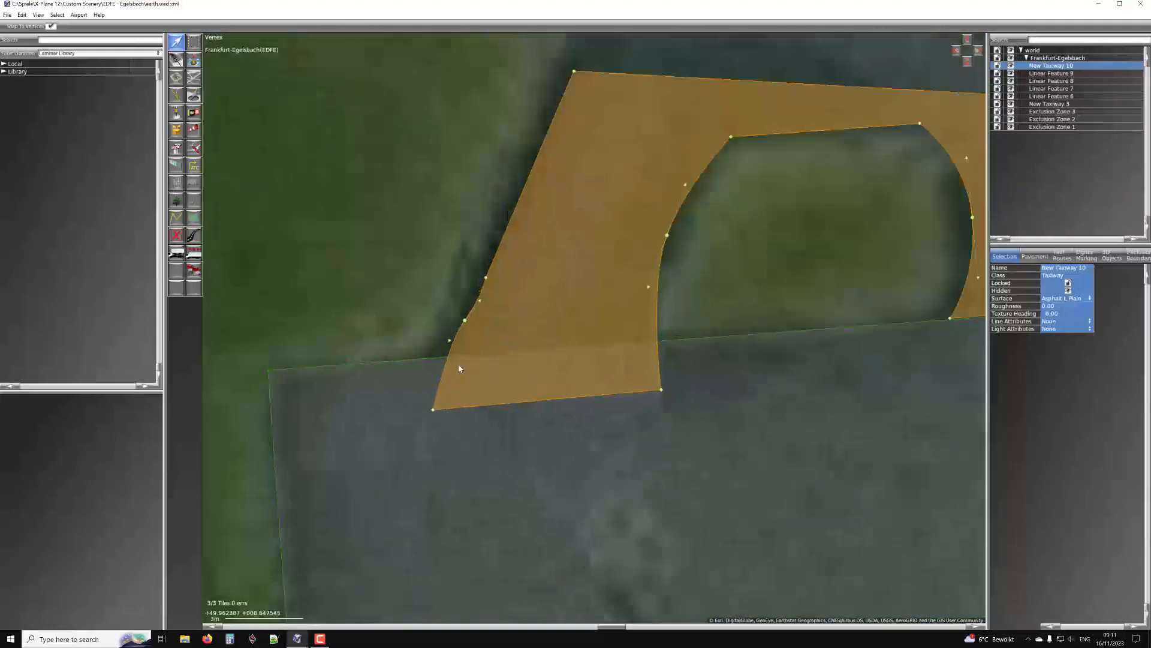
scroll(446, 360, down, 2)
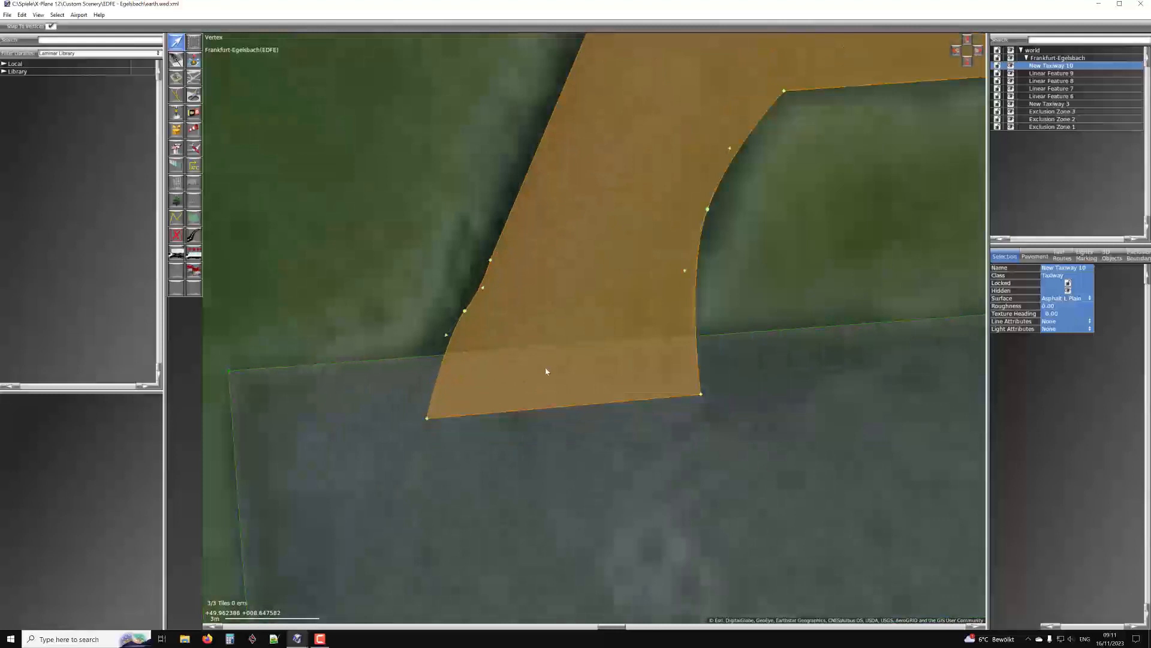
scroll(545, 367, down, 3)
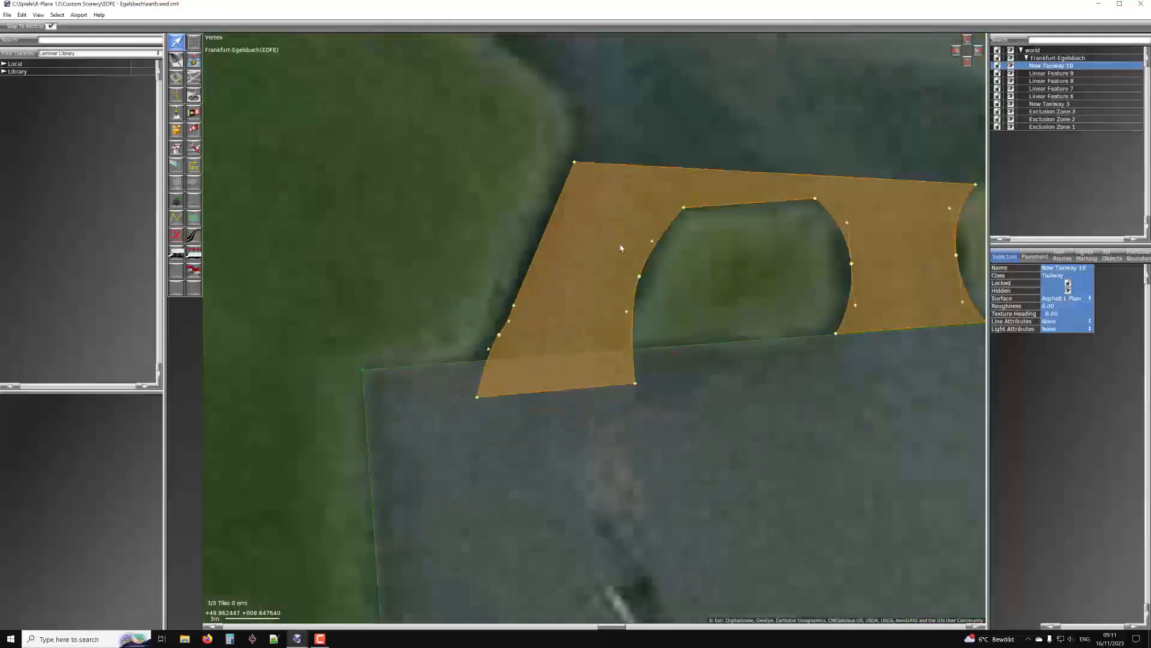
scroll(586, 421, up, 2)
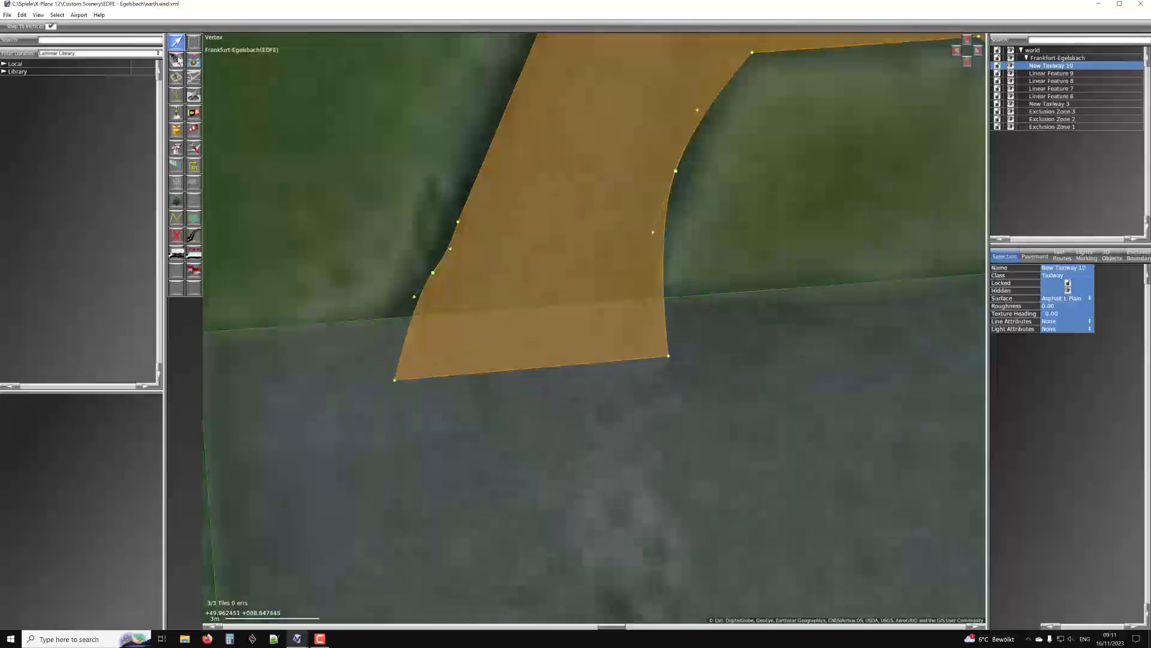
Try the Asphalt D Worn and Asphalt Patched surfaces on New Taxiway 10
click(1054, 299)
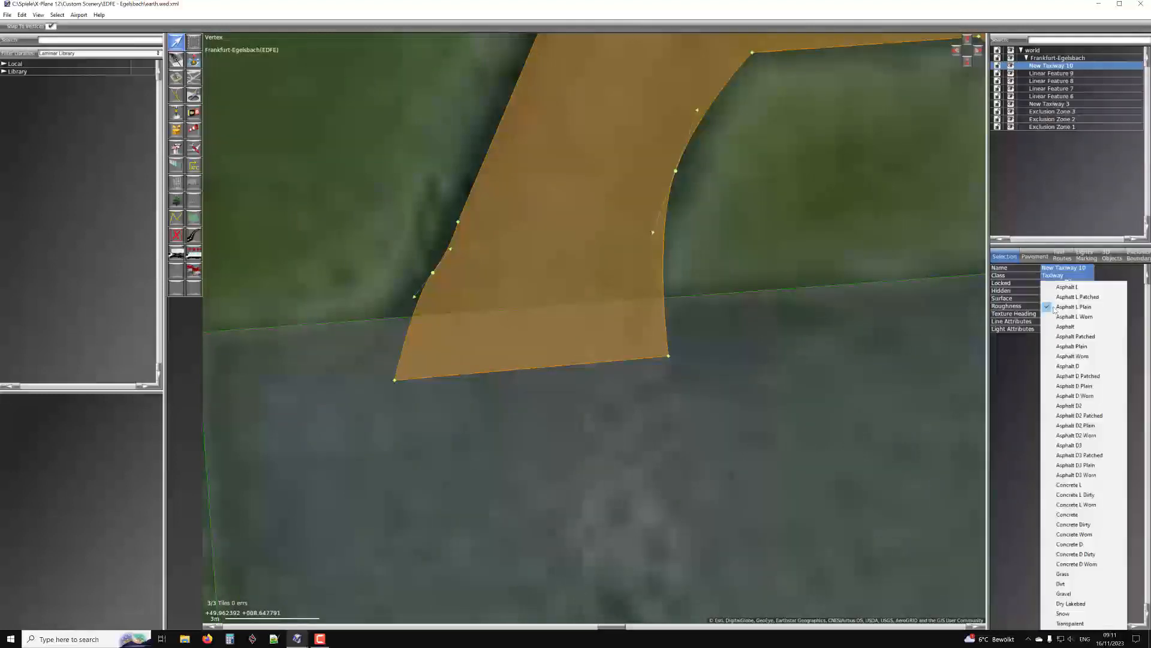
click(1076, 396)
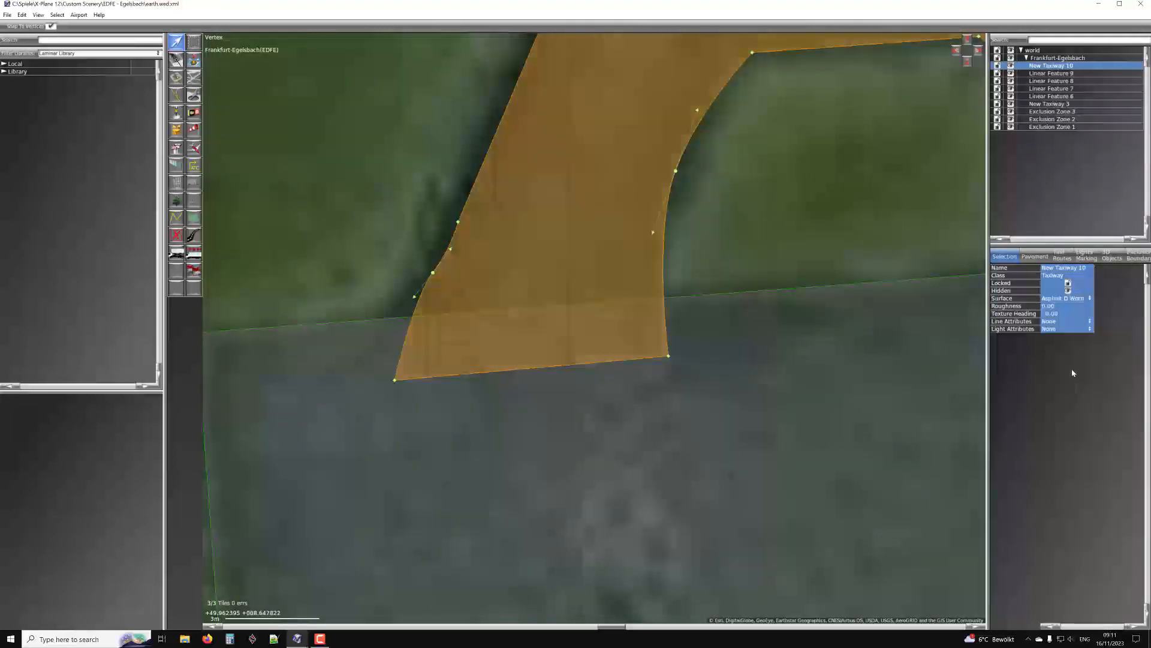
click(1061, 299)
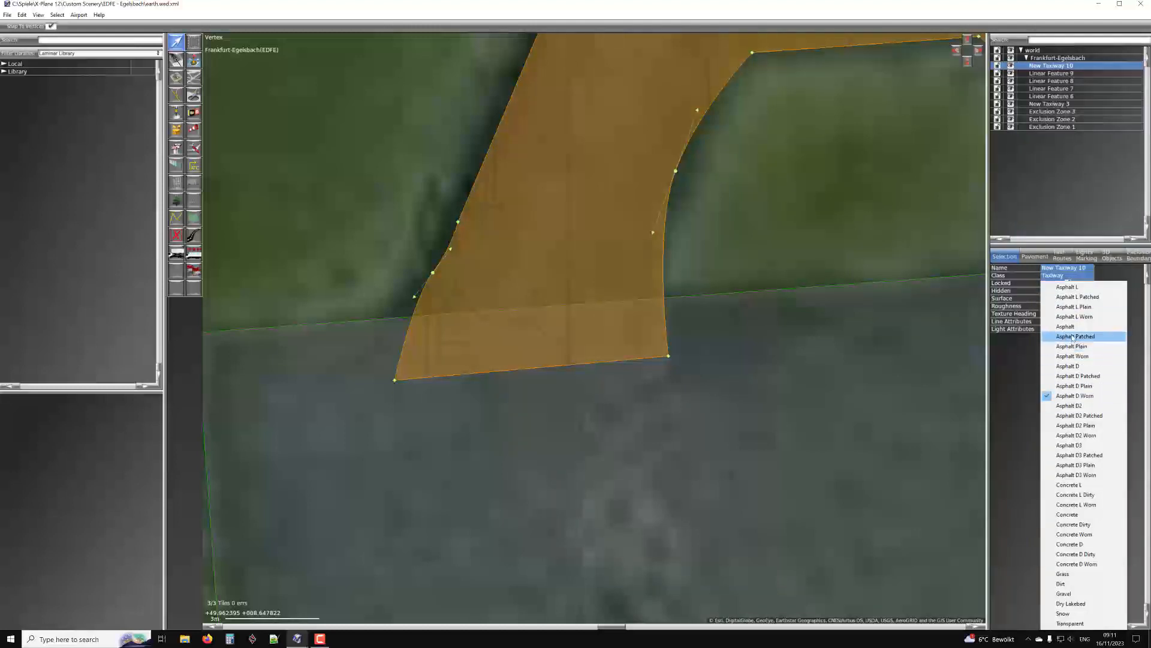
click(1070, 336)
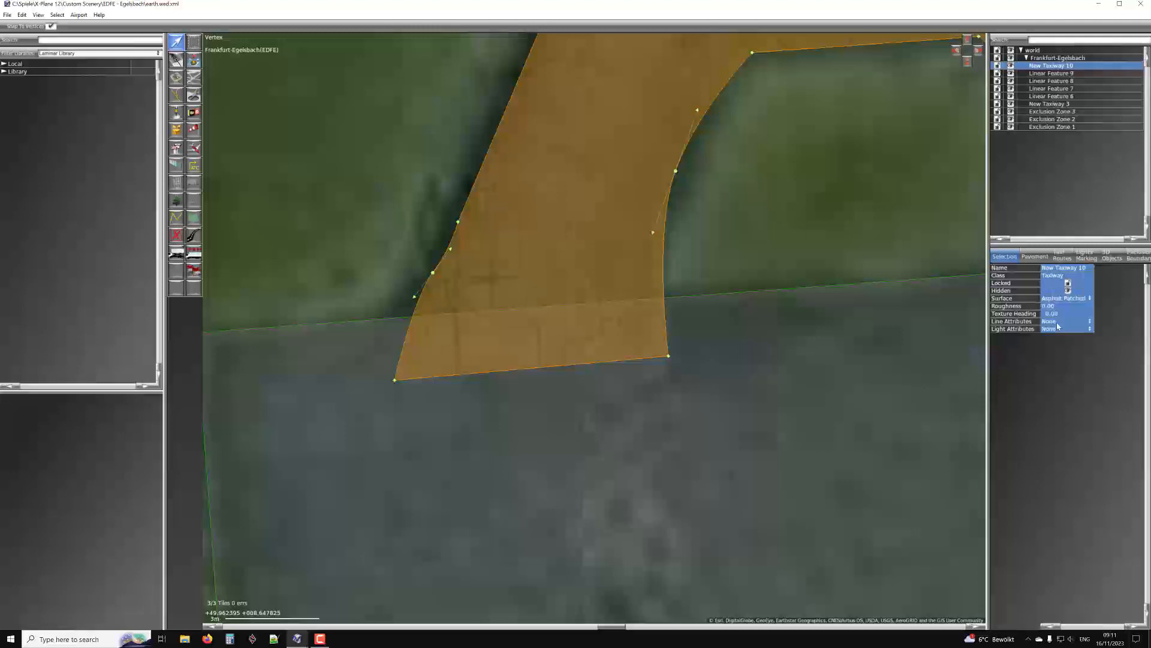
Set the surface of both New Taxiway 10 and the adjoining rectangular New Taxiway 3 to Concrete
click(1055, 300)
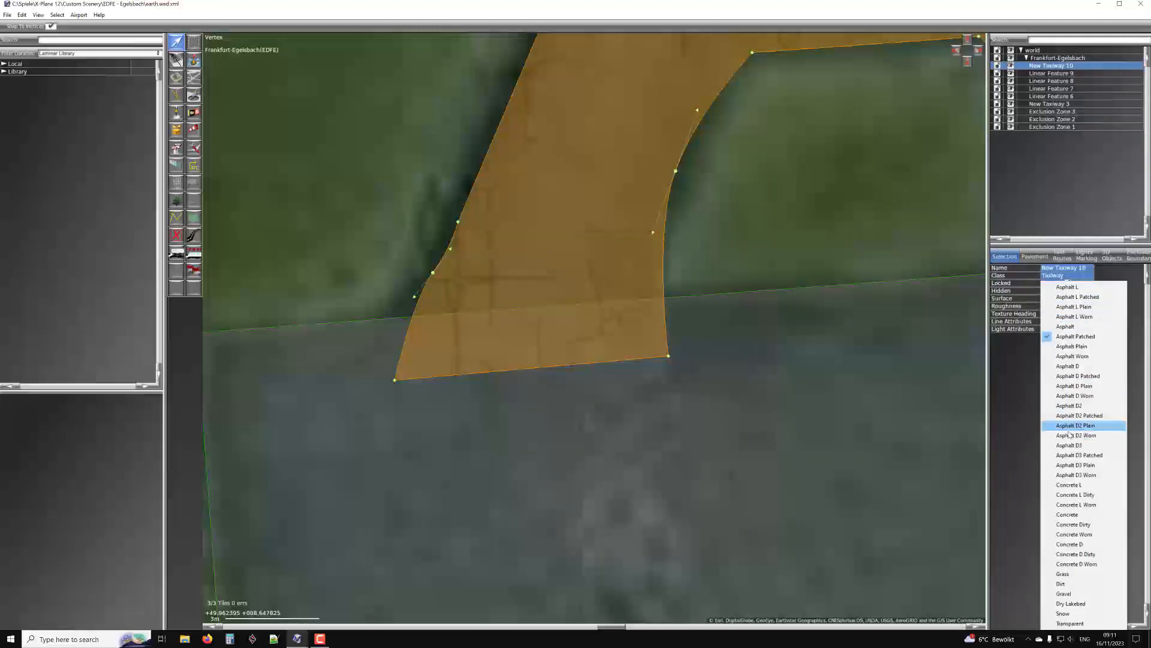
click(1068, 514)
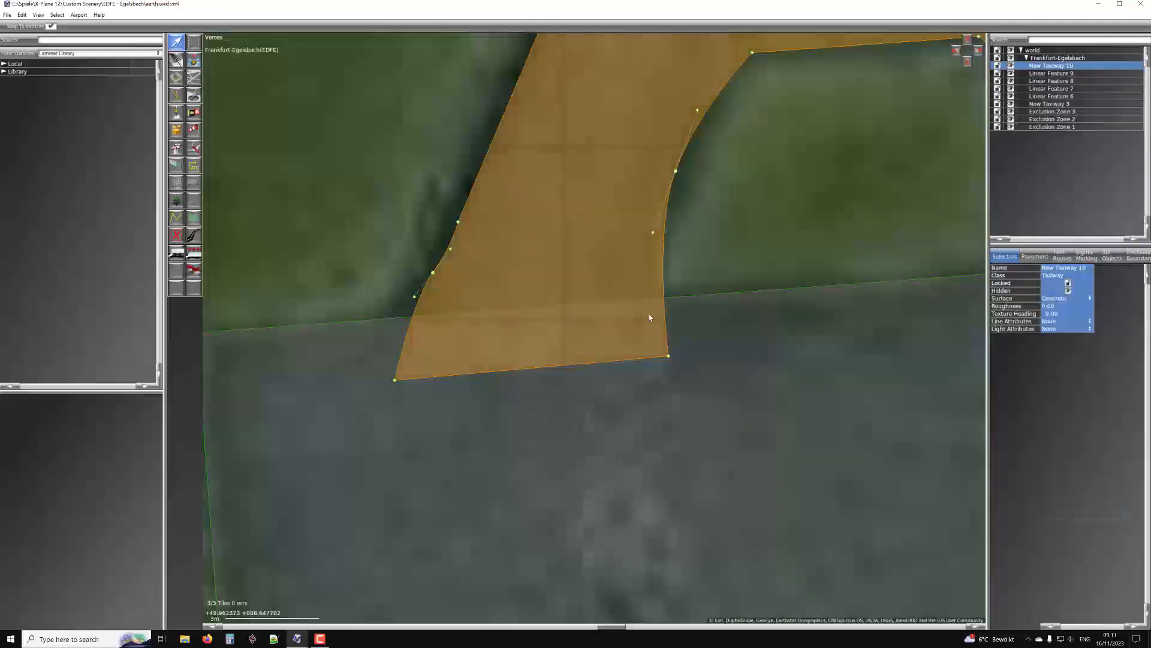
scroll(558, 156, down, 2)
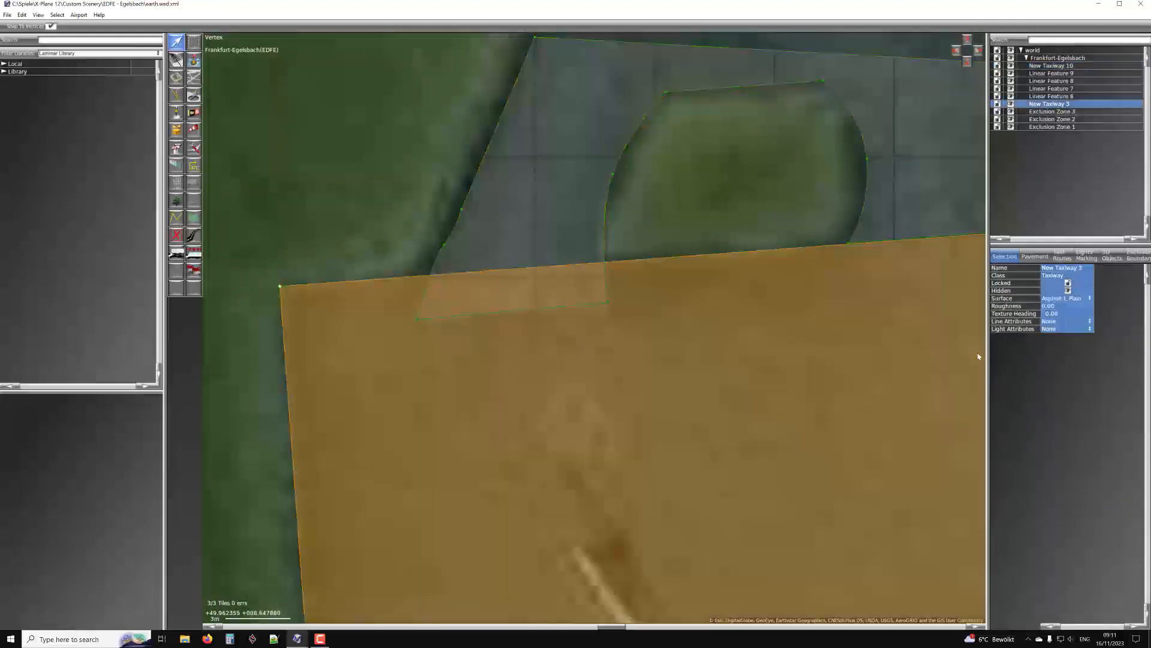
click(1056, 300)
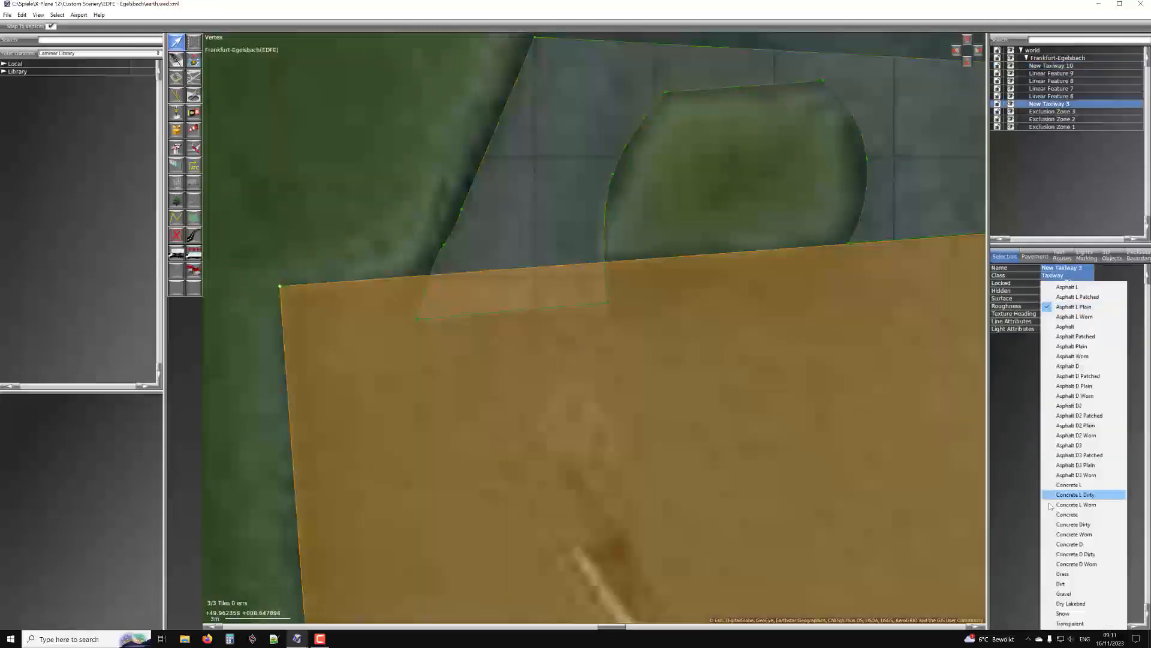
click(1073, 517)
Examine the overlap and concrete texture joints where New Taxiway 10 meets New Taxiway 3
scroll(503, 326, up, 1)
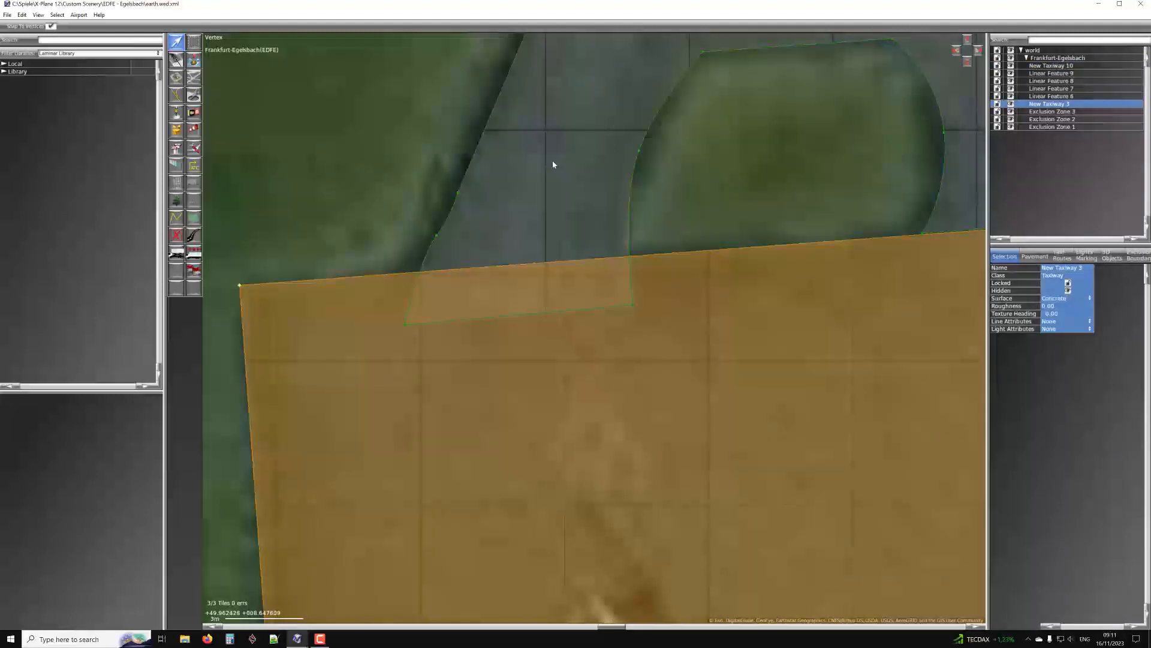
scroll(567, 243, down, 4)
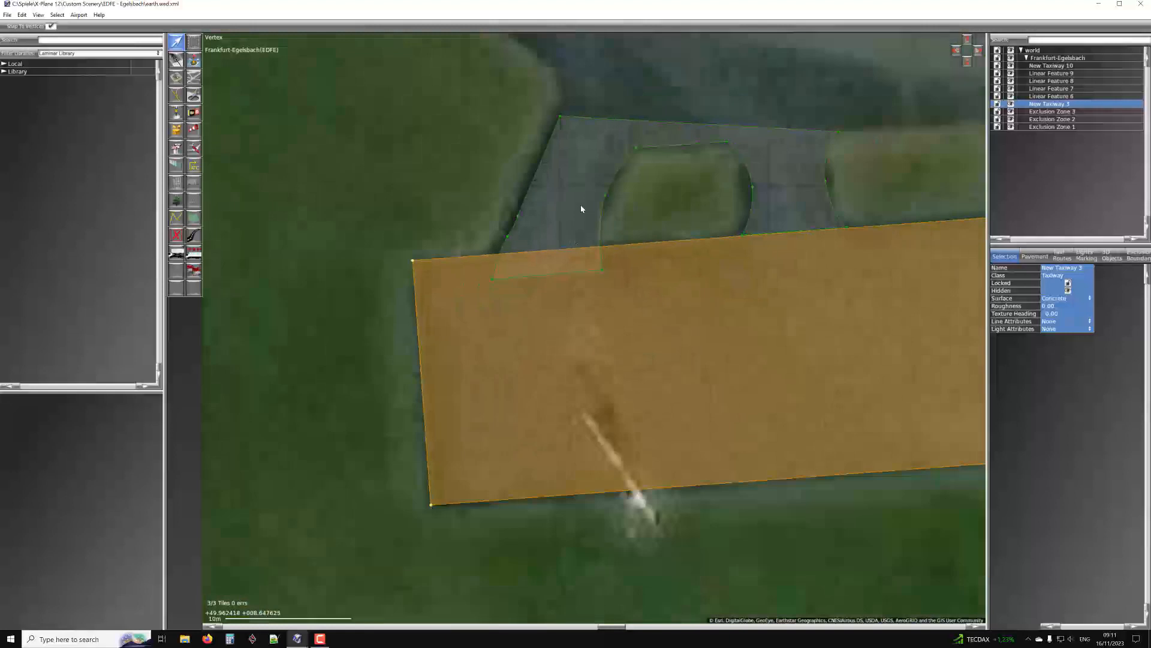
scroll(566, 239, up, 3)
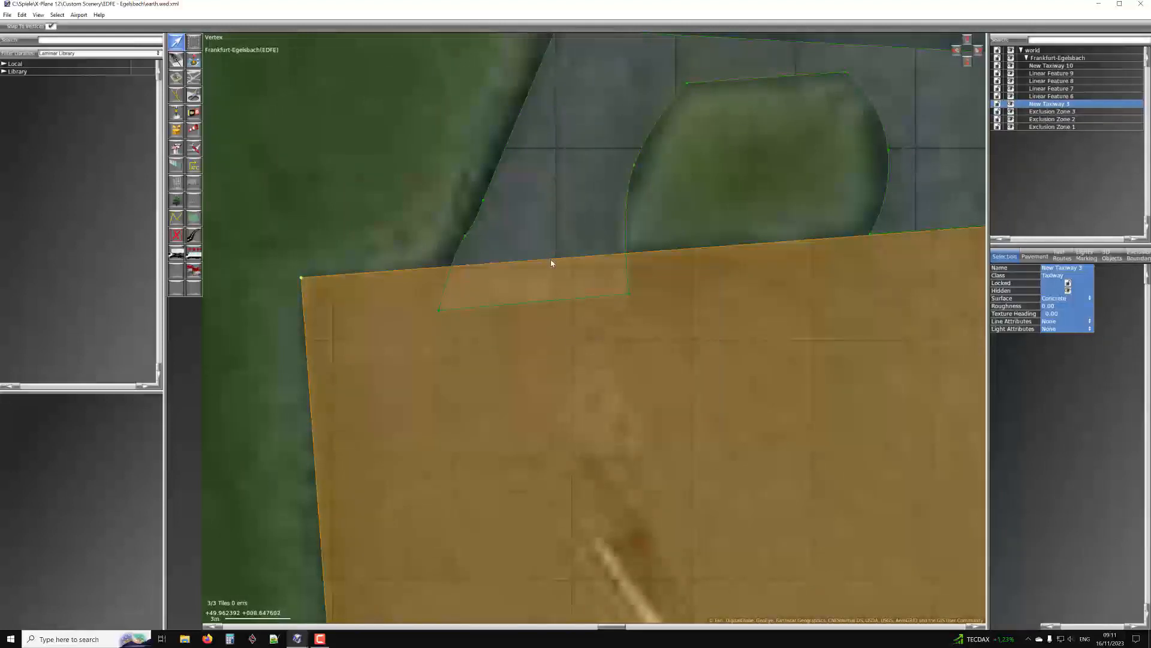
scroll(550, 253, up, 3)
click(559, 195)
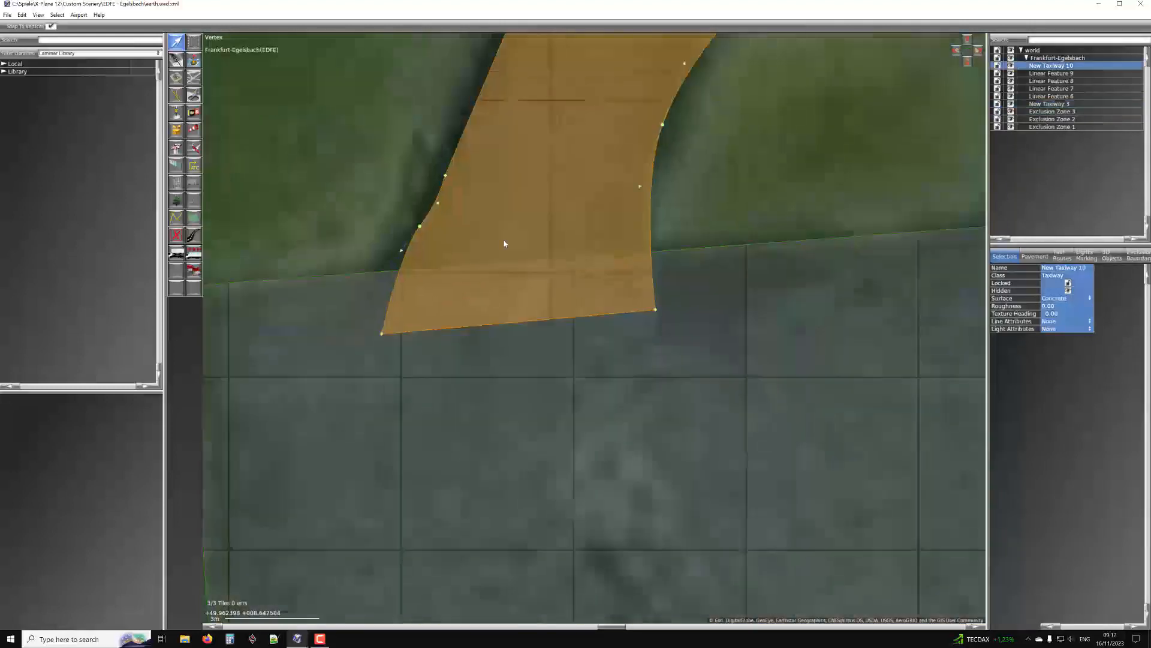
scroll(505, 243, down, 5)
scroll(475, 240, up, 4)
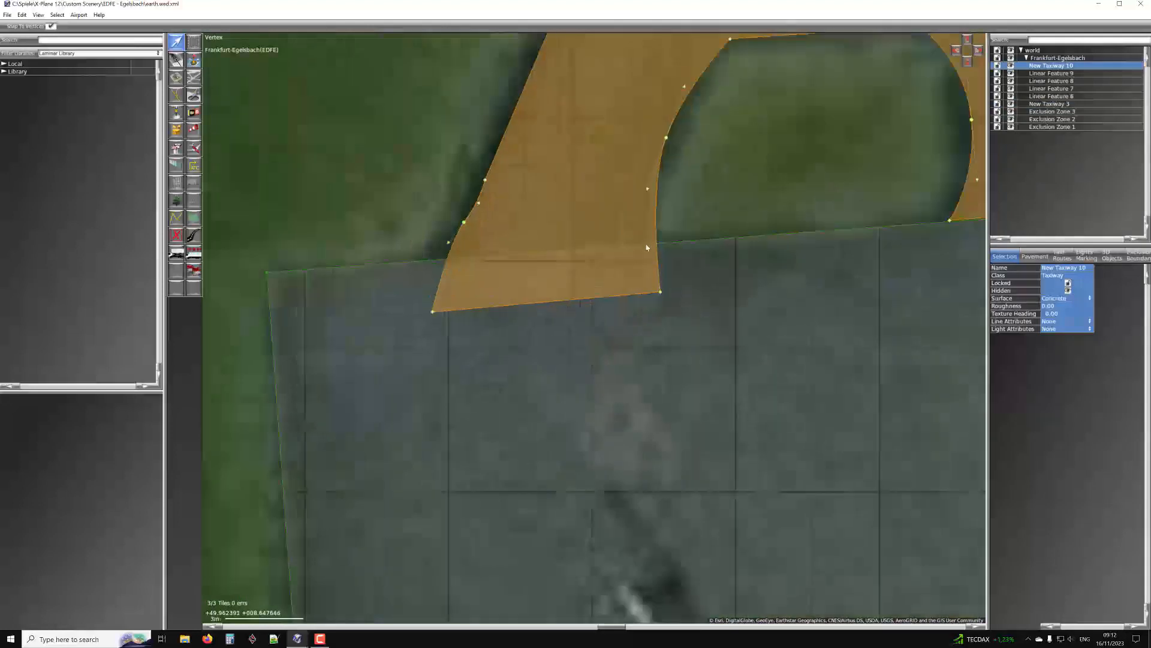
scroll(453, 275, down, 3)
scroll(437, 277, up, 3)
scroll(437, 278, up, 3)
Add two vertices to the upper edge of New Taxiway 3 where the sides of the western connector cross it
click(438, 273)
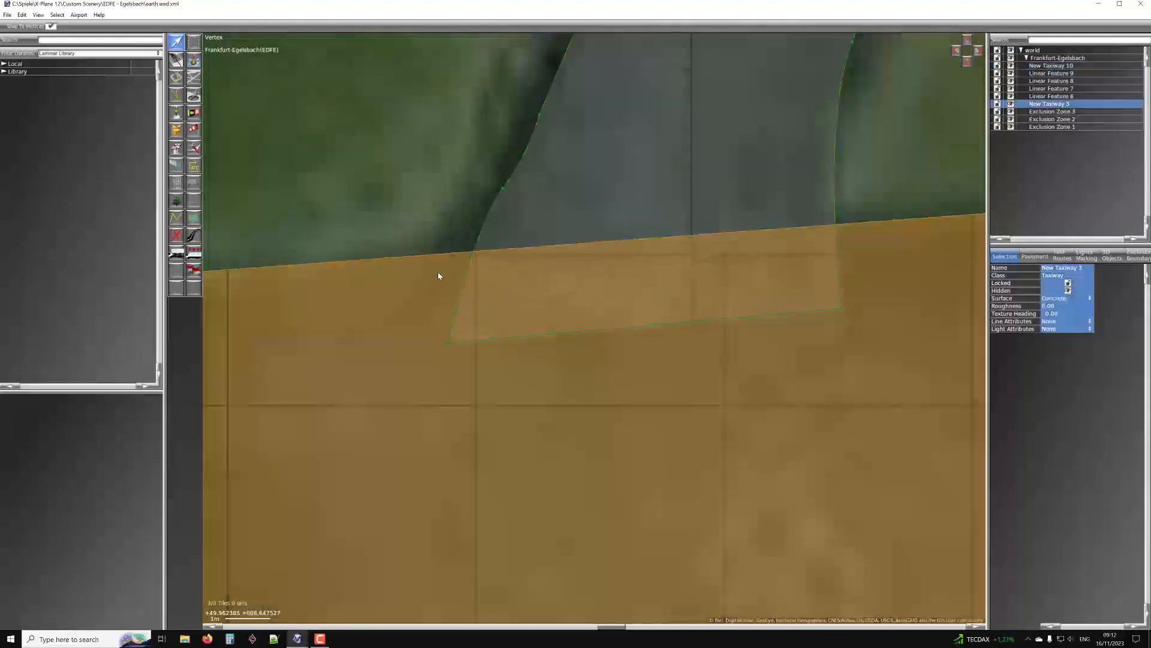
click(474, 251)
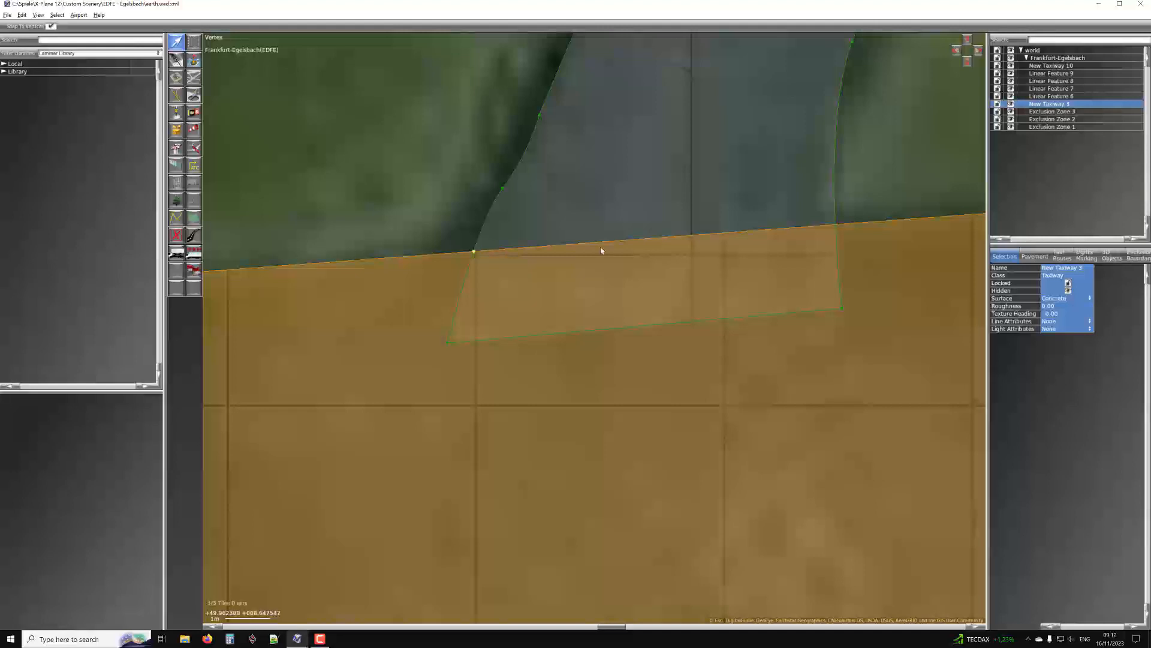
click(837, 225)
Move the two lower corners of New Taxiway 10's western connector onto the new vertices on New Taxiway 3's edge
click(761, 206)
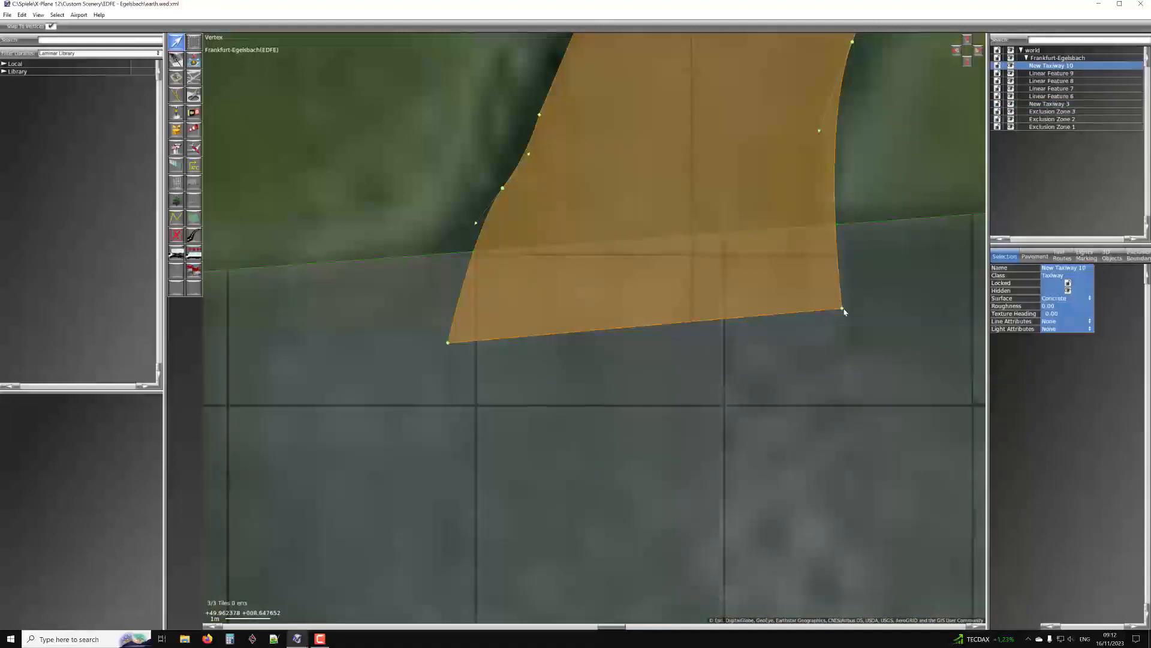
drag(839, 306, 837, 224)
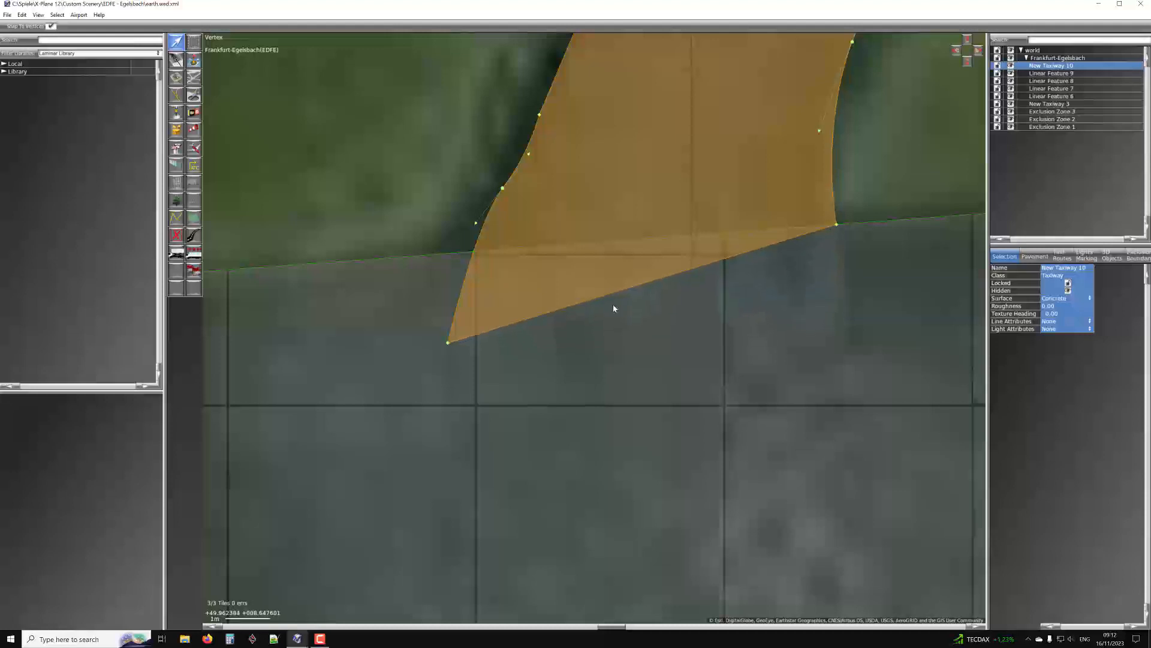
drag(450, 343, 480, 257)
Examine both connectors of New Taxiway 10 for gaps along the upper edge of New Taxiway 3
scroll(480, 255, up, 5)
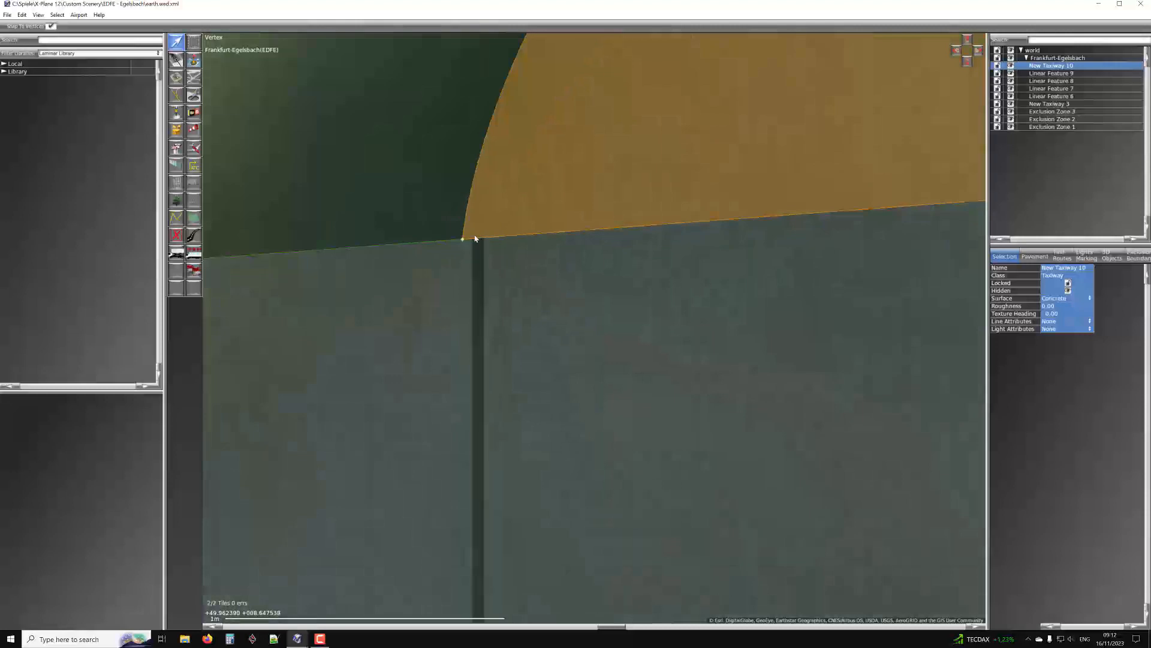
scroll(559, 234, down, 3)
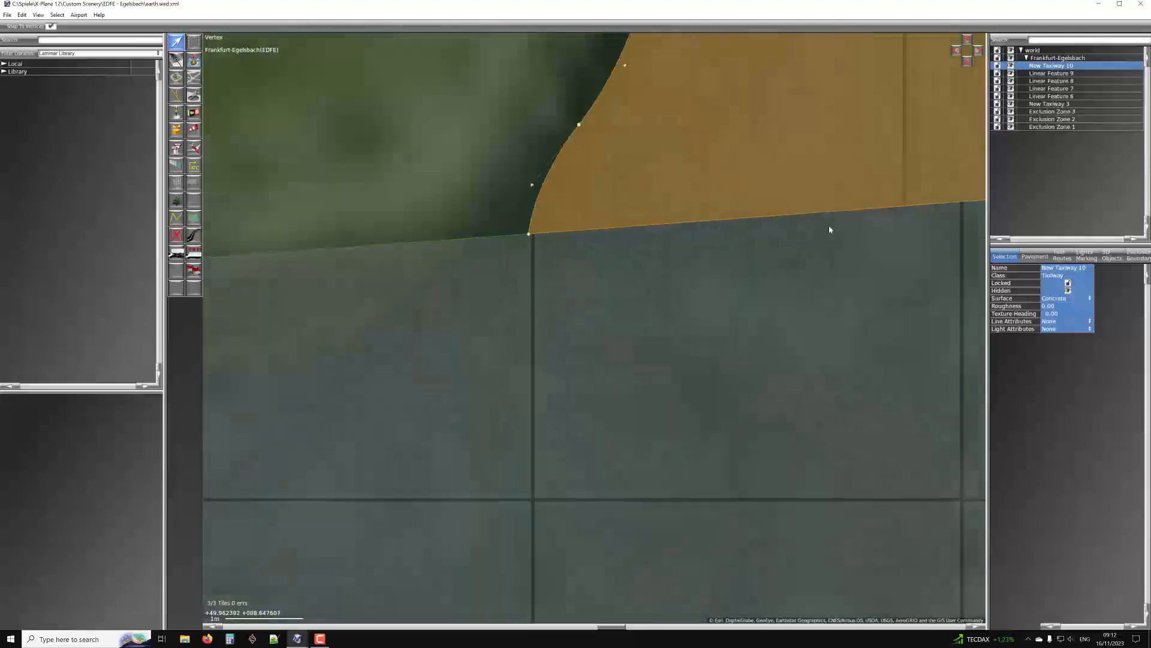
right_drag(920, 213, 647, 247)
scroll(477, 246, down, 4)
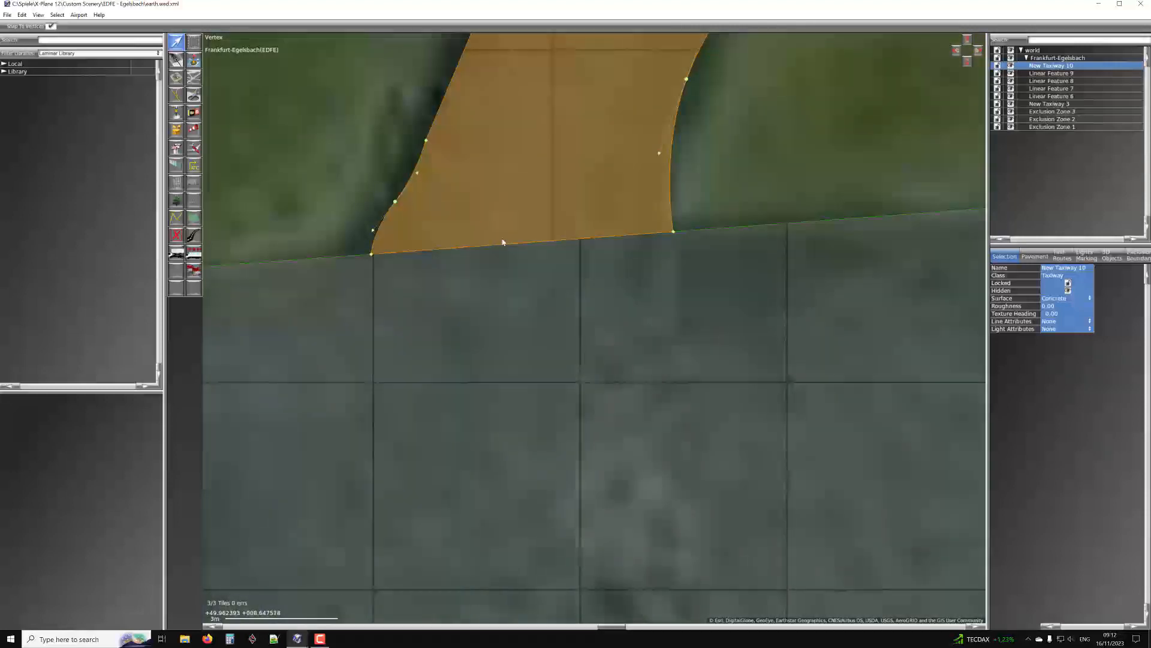
scroll(547, 267, down, 3)
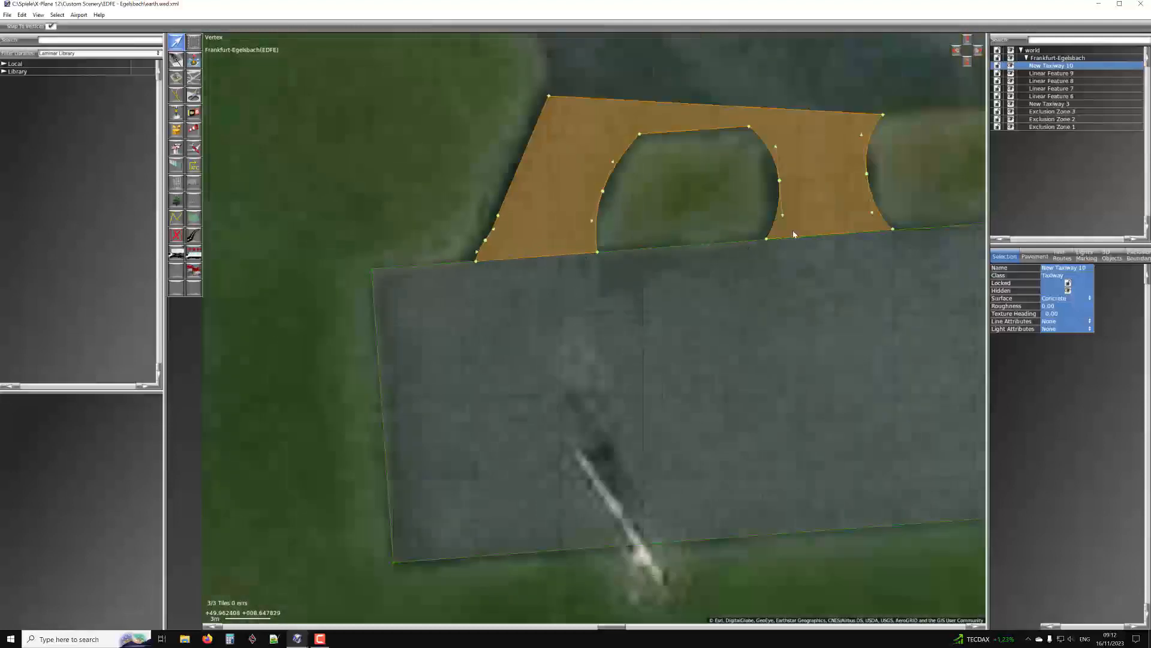
scroll(779, 240, up, 5)
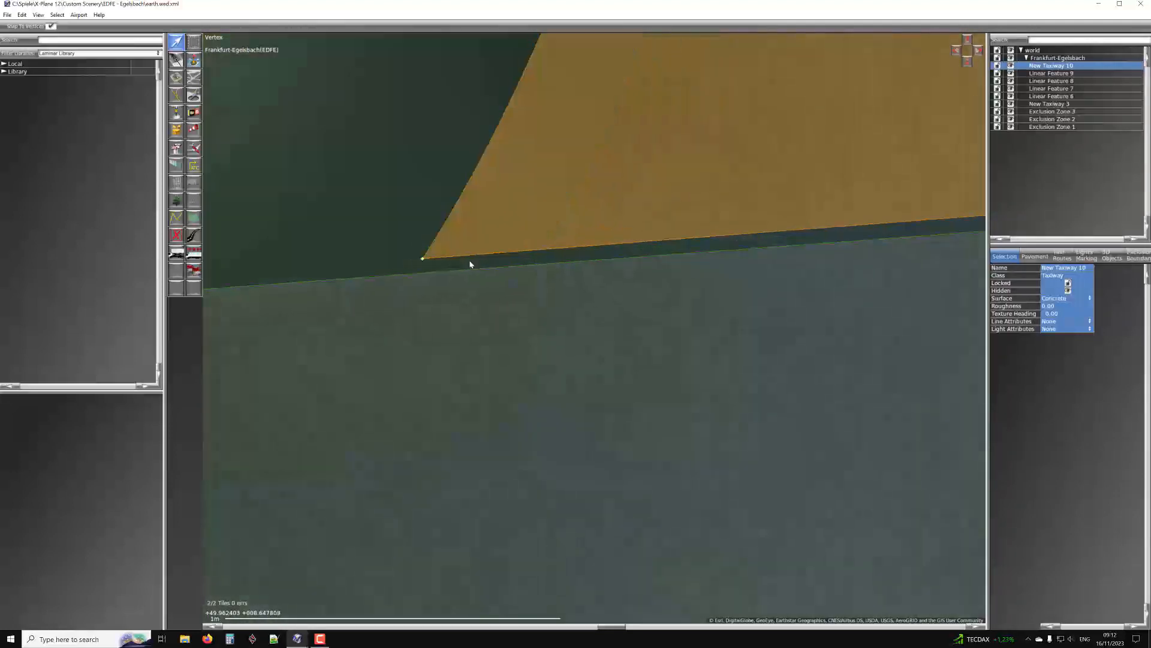
scroll(470, 264, down, 6)
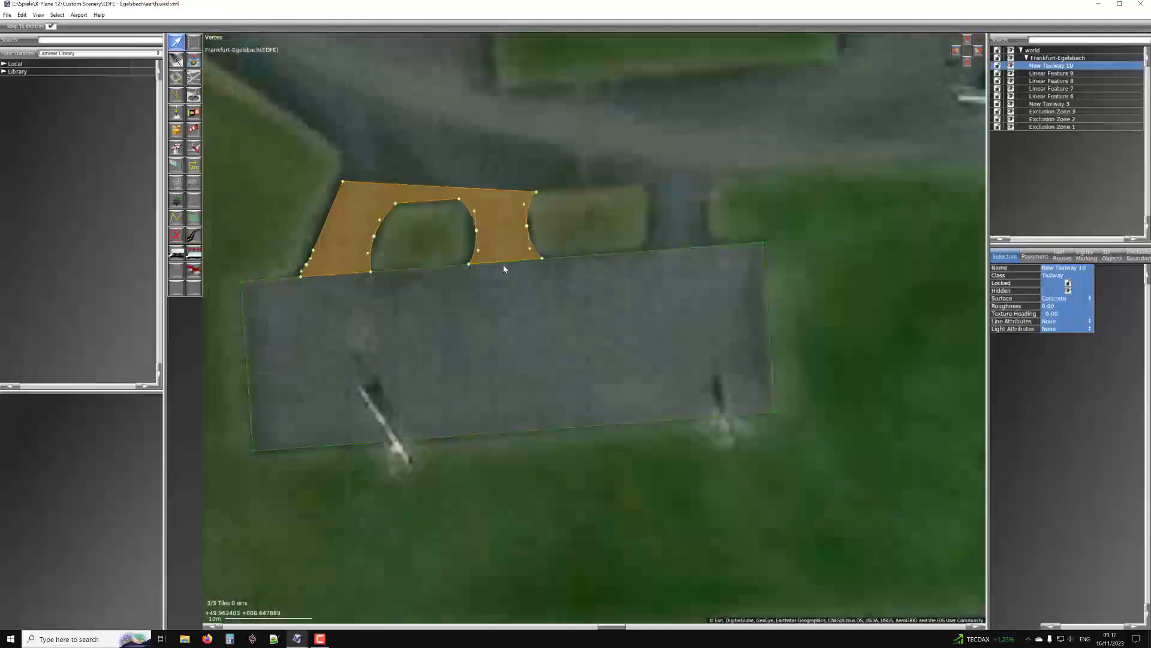
scroll(522, 267, up, 6)
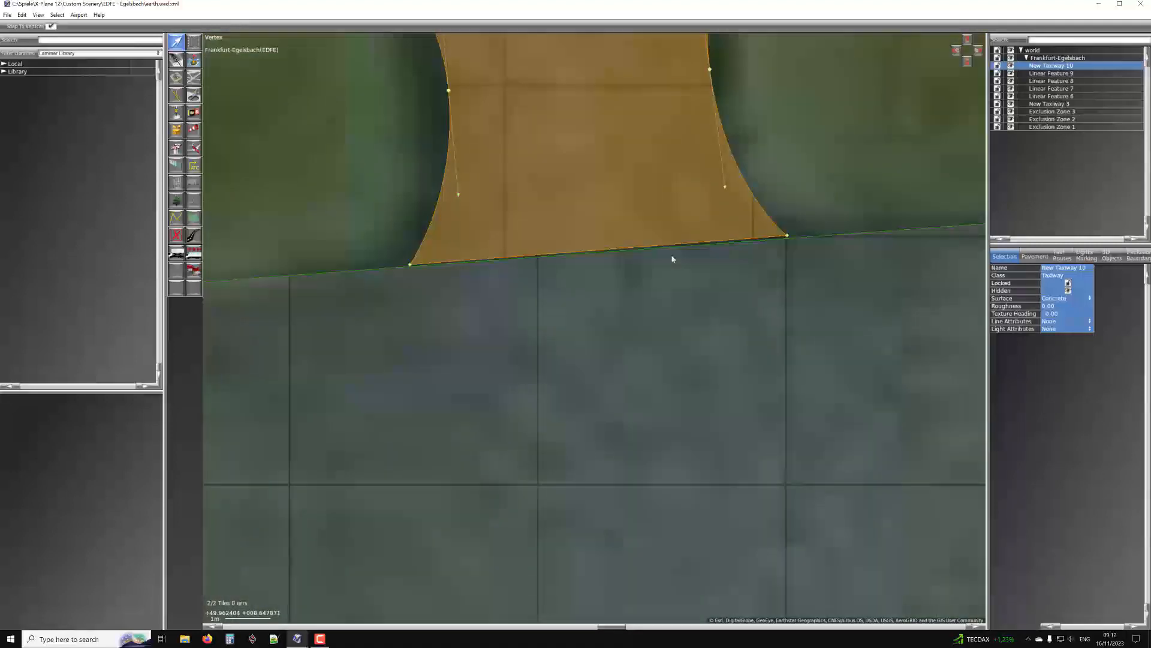
scroll(396, 298, down, 4)
right_drag(485, 278, 807, 229)
scroll(605, 219, down, 3)
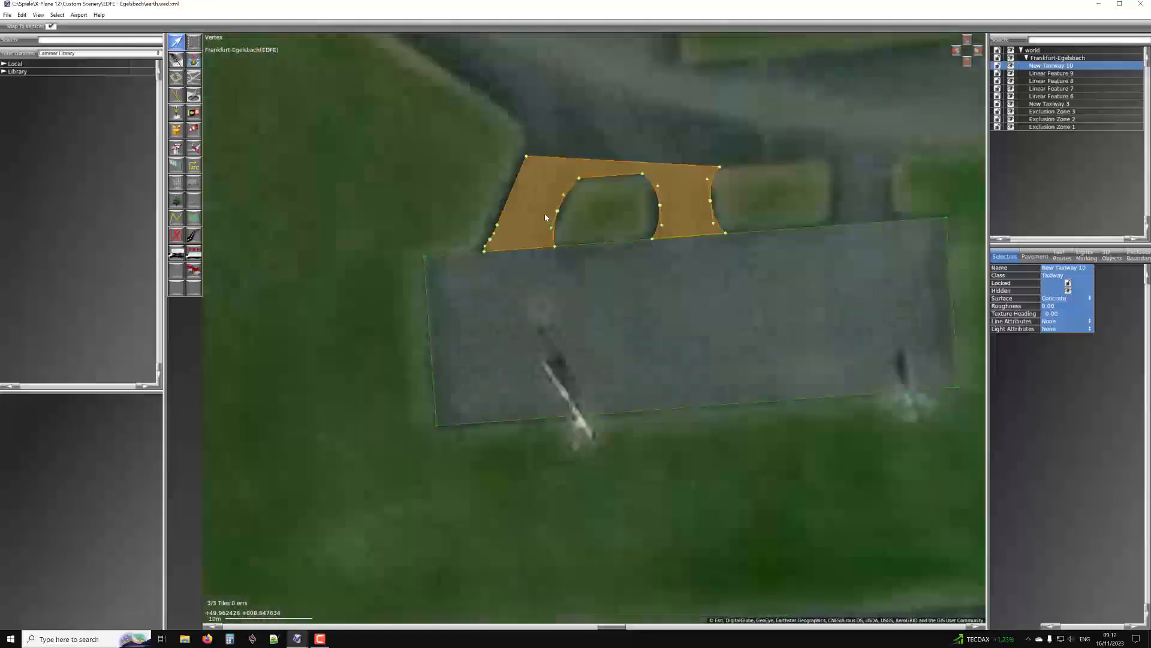
Set the texture heading of the rectangular New Taxiway 3 to 80
right_drag(622, 314, 566, 198)
click(564, 202)
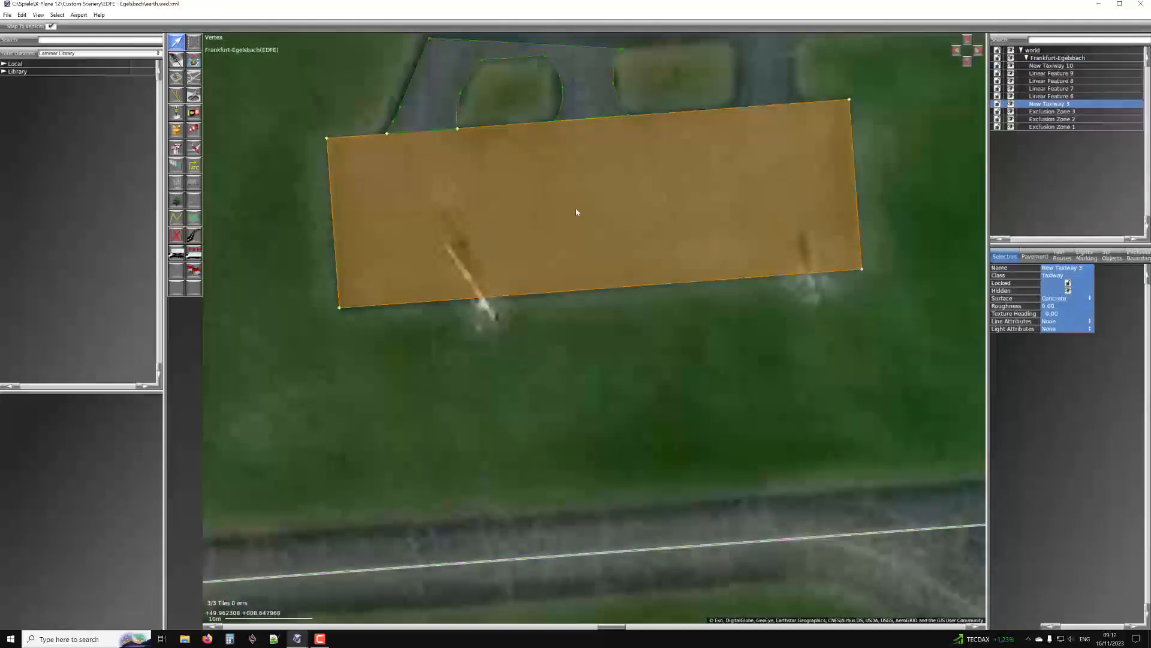
scroll(466, 299, up, 3)
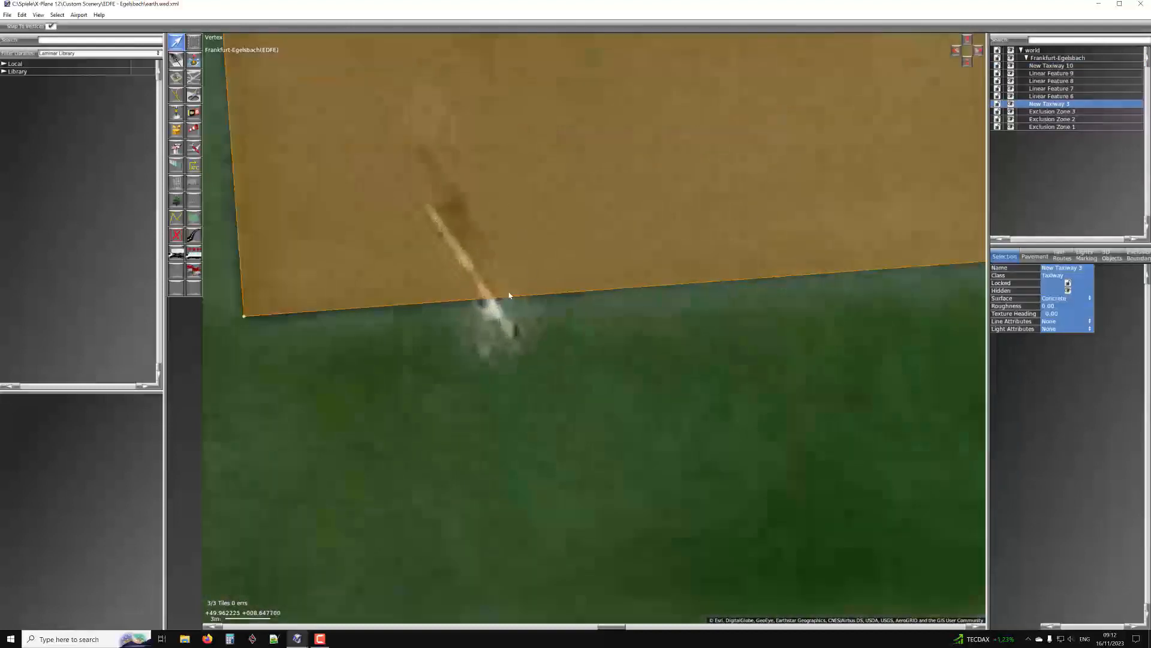
scroll(628, 278, down, 3)
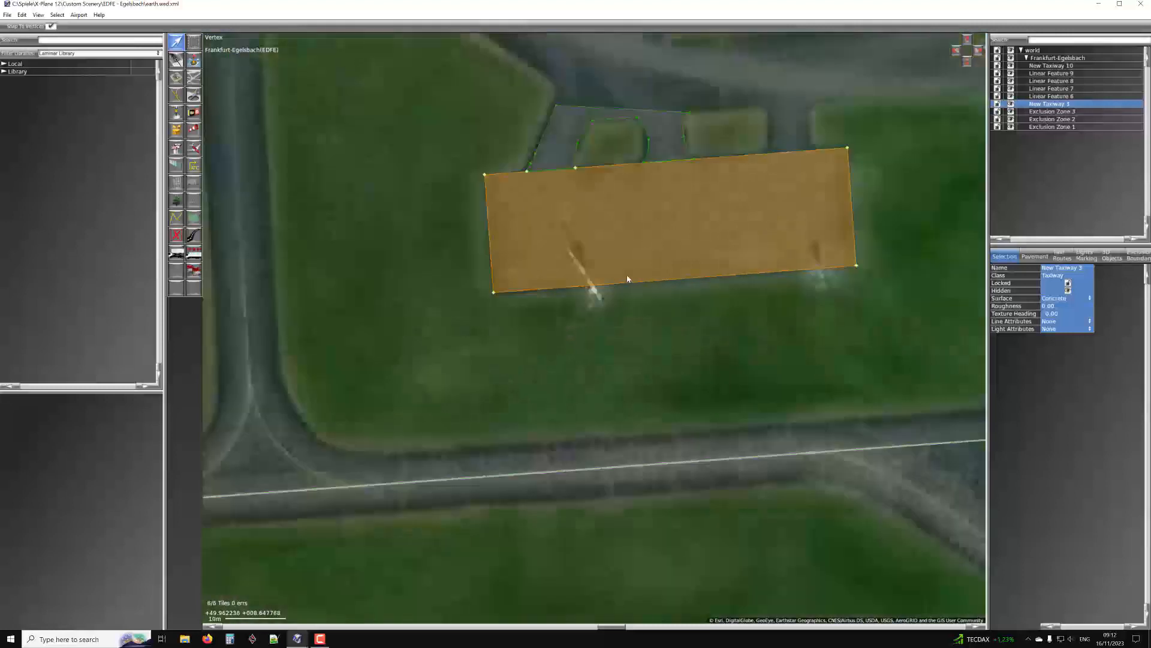
click(1051, 315)
text(80)
key(Return)
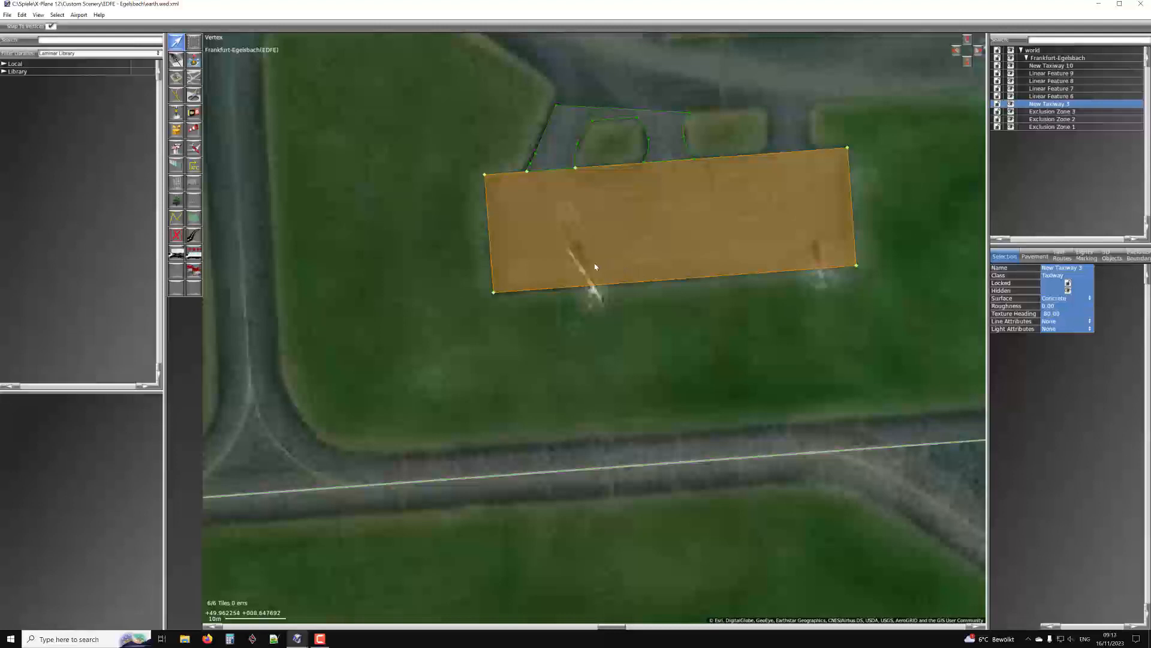
Align New Taxiway 3's concrete texture with its long lower edge at a texture heading of 85.85
drag(597, 266, 867, 246)
scroll(792, 269, up, 4)
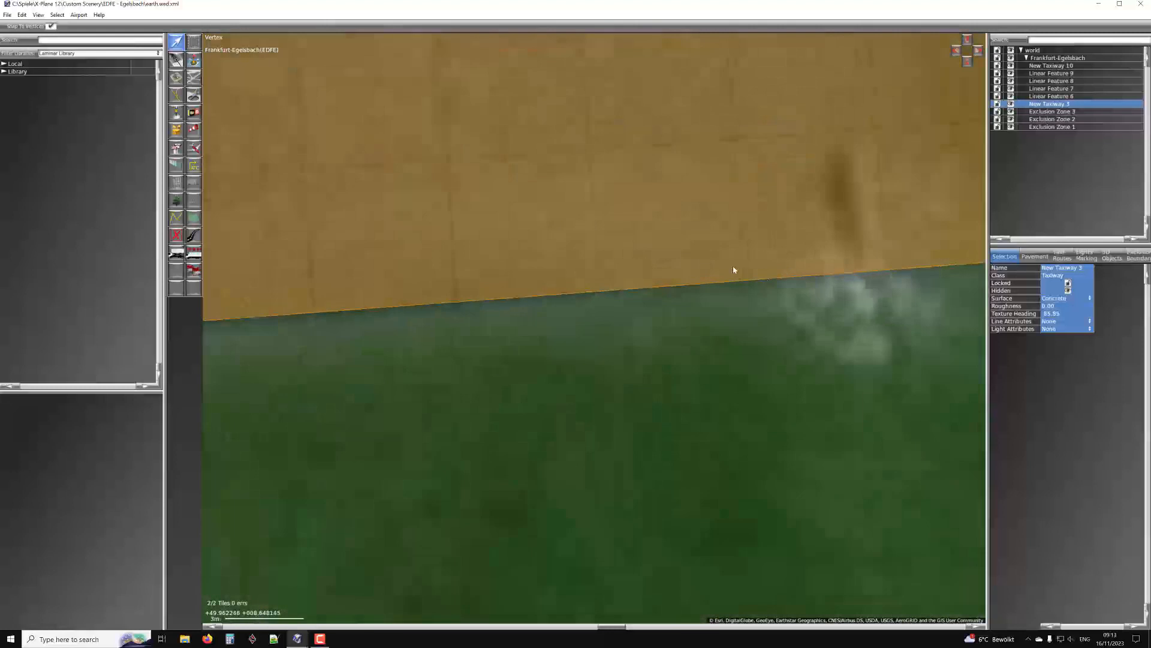
scroll(737, 277, down, 4)
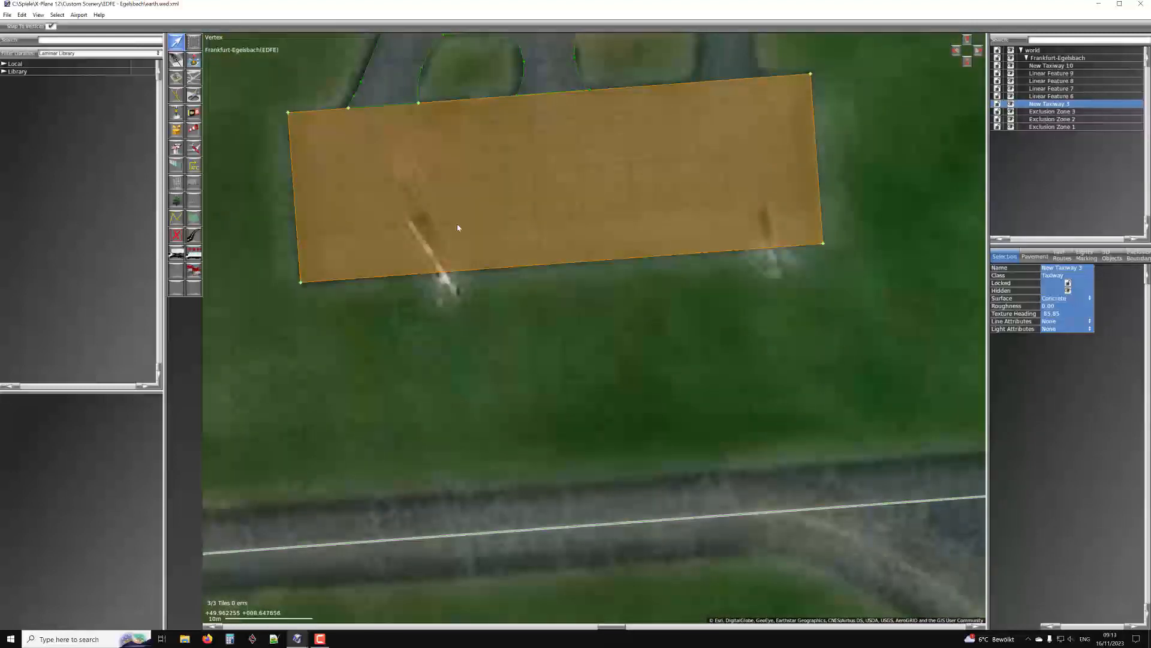
right_drag(472, 206, 519, 292)
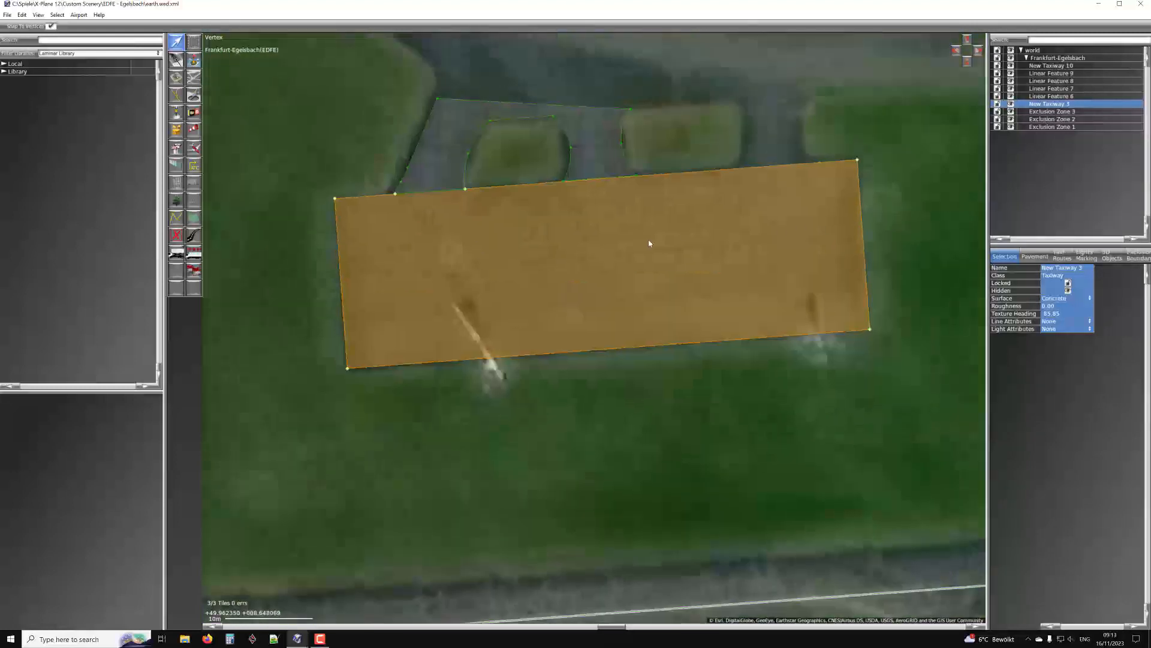
scroll(534, 259, down, 3)
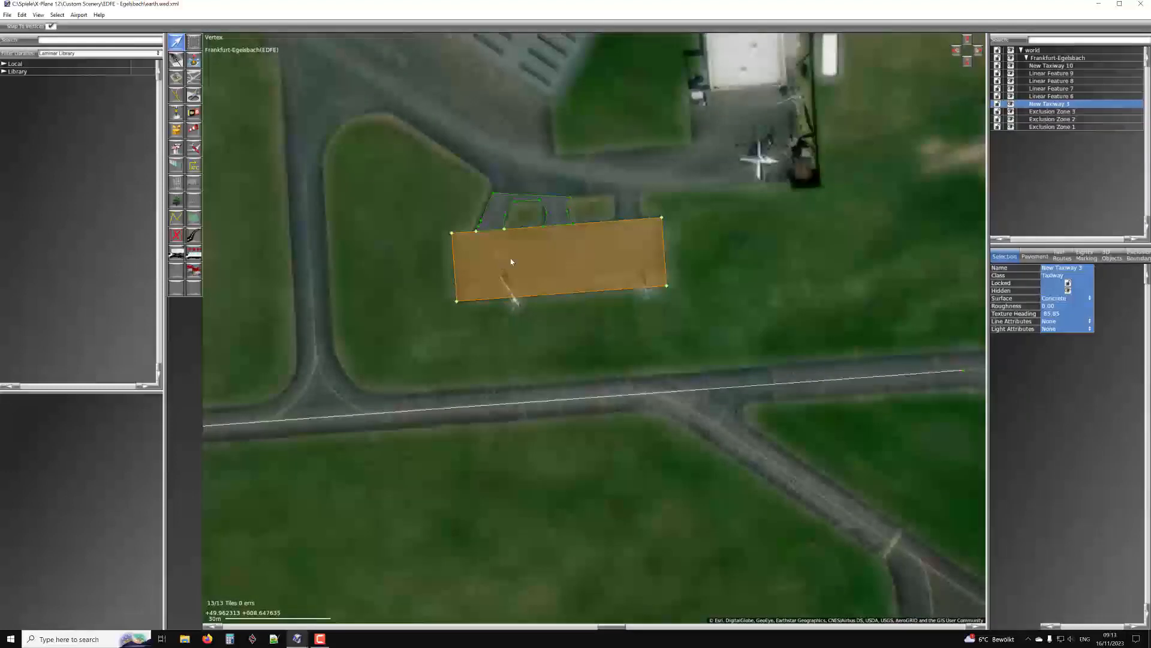
right_drag(480, 282, 580, 158)
scroll(545, 286, up, 2)
scroll(545, 286, down, 2)
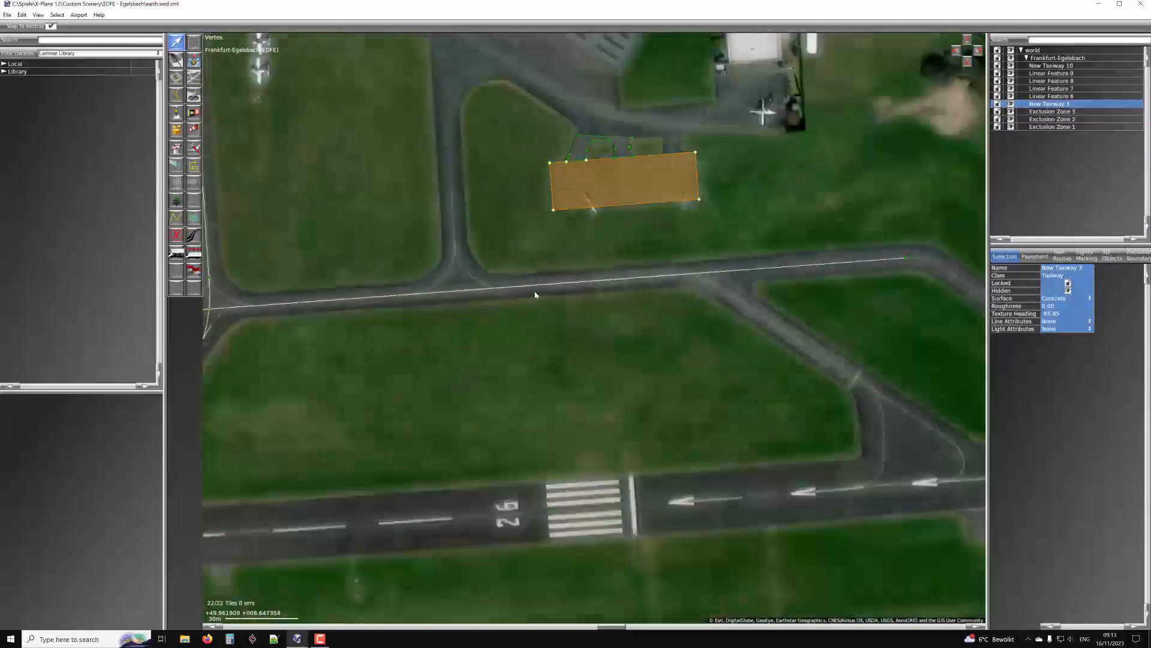
scroll(536, 294, up, 1)
scroll(535, 294, down, 2)
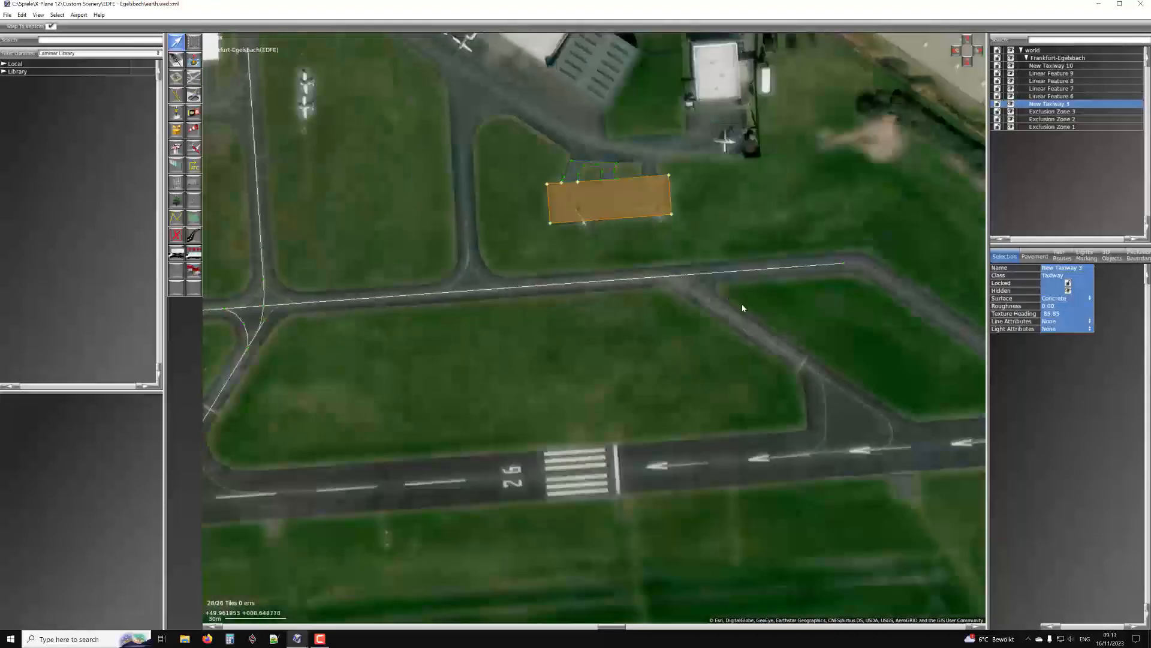
Draw a four-corner taxiway polygon over the straight parallel taxiway section south of New Taxiway 3, between the two junctions
right_drag(742, 306, 588, 257)
scroll(578, 249, up, 1)
right_drag(462, 265, 583, 253)
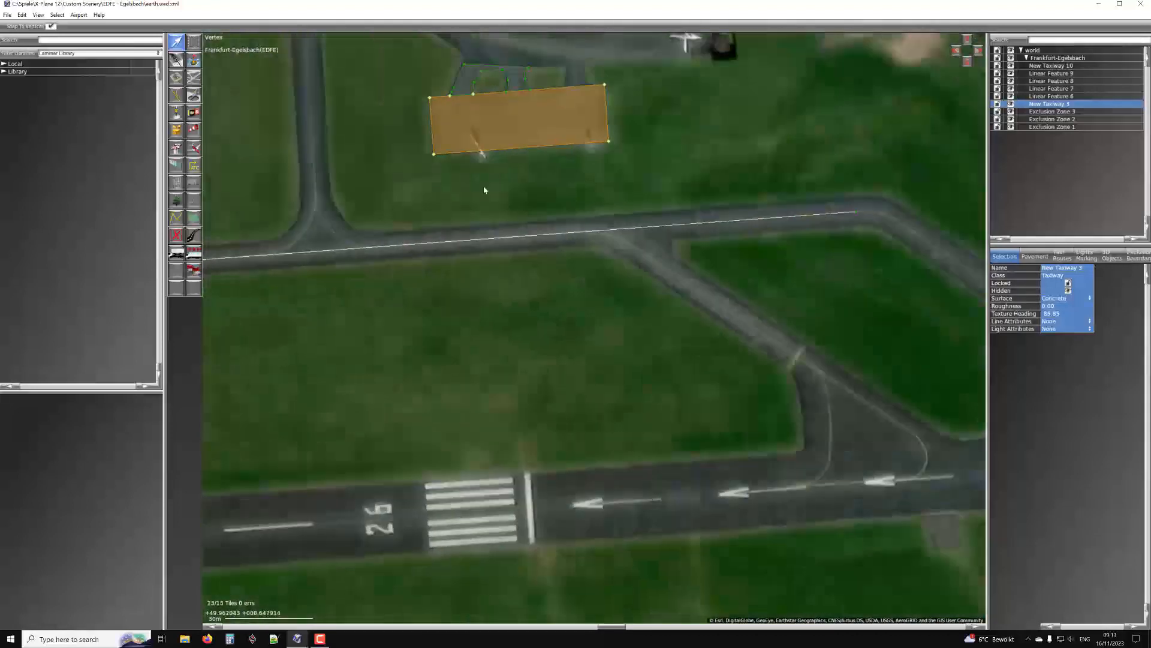
click(193, 78)
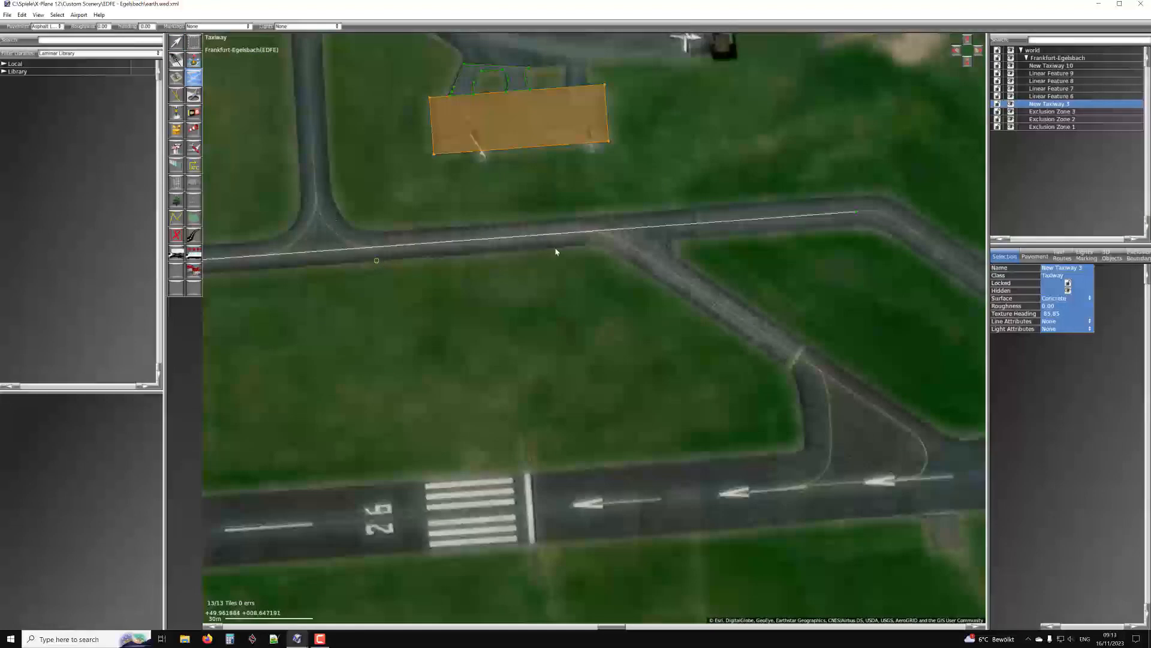
click(554, 222)
click(377, 233)
click(378, 262)
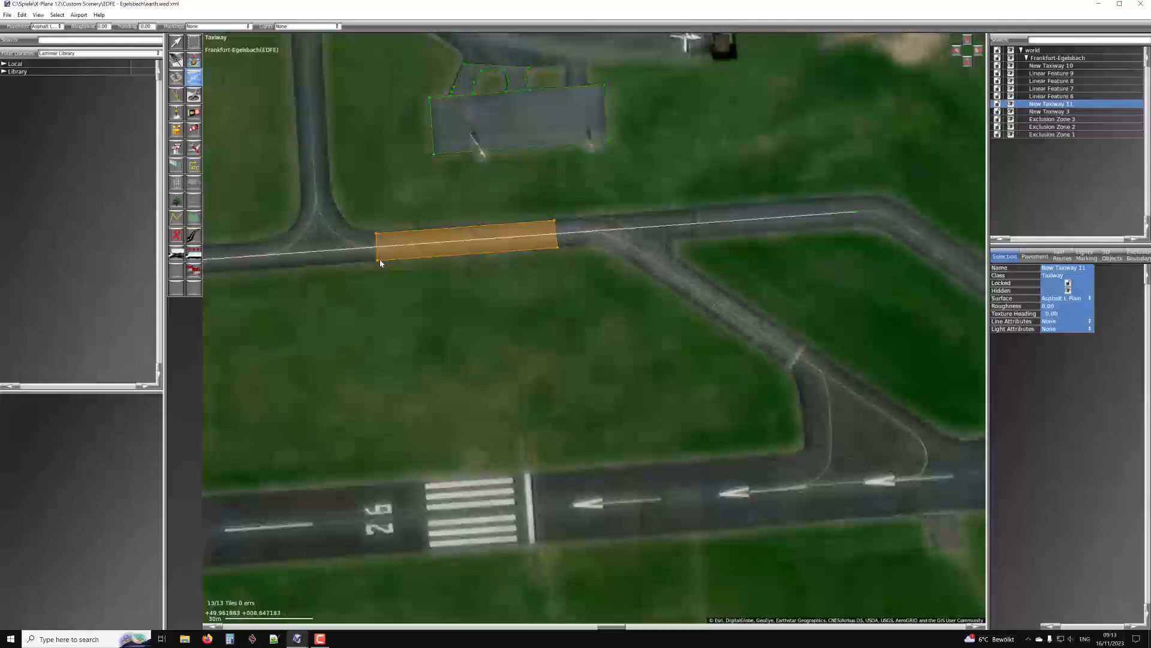
Set the surface of New Taxiway 11 to Concrete
scroll(486, 249, up, 5)
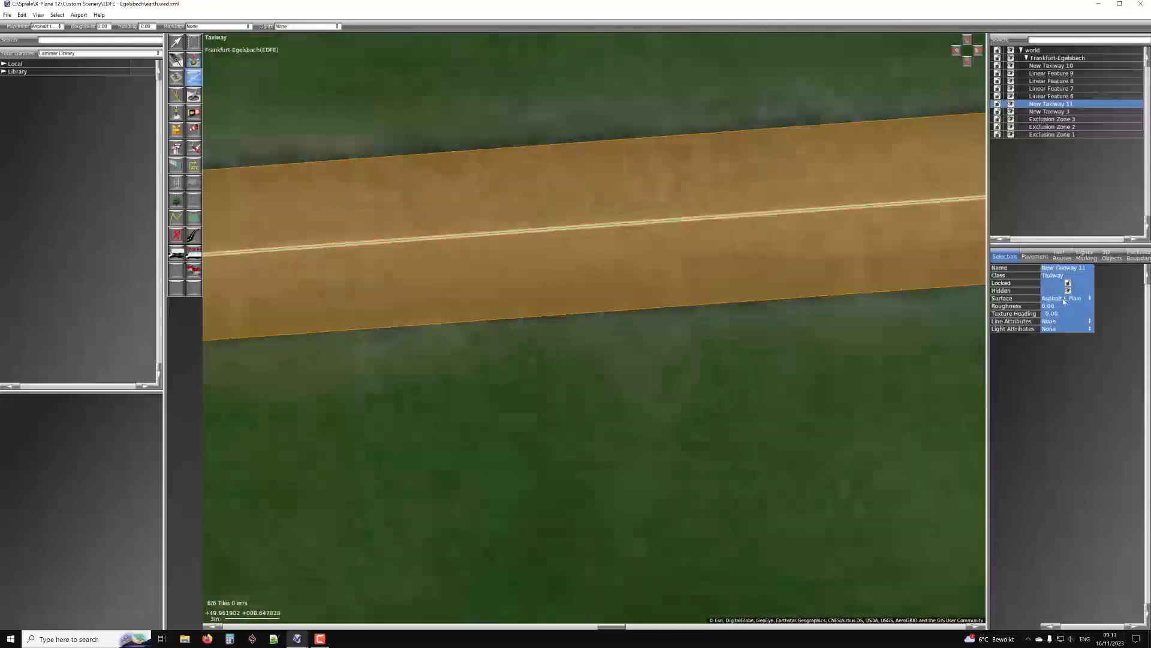
click(1064, 299)
click(1060, 518)
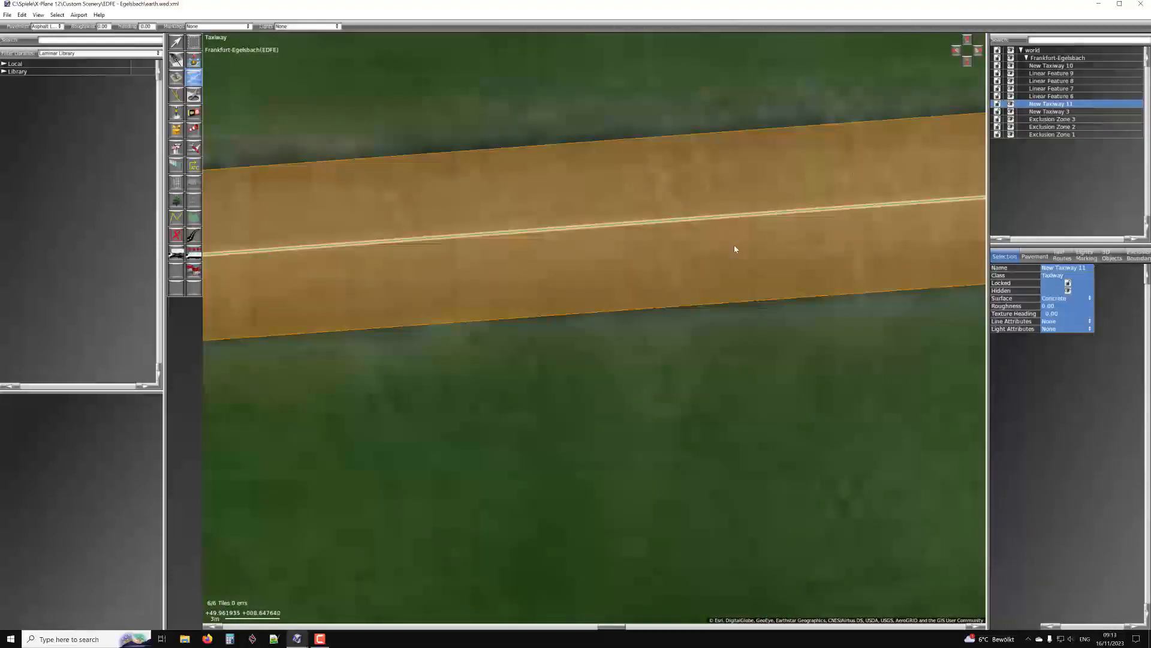
Align New Taxiway 11's concrete texture with its long lower edge at a texture heading of 85.79
scroll(685, 260, down, 4)
click(653, 263)
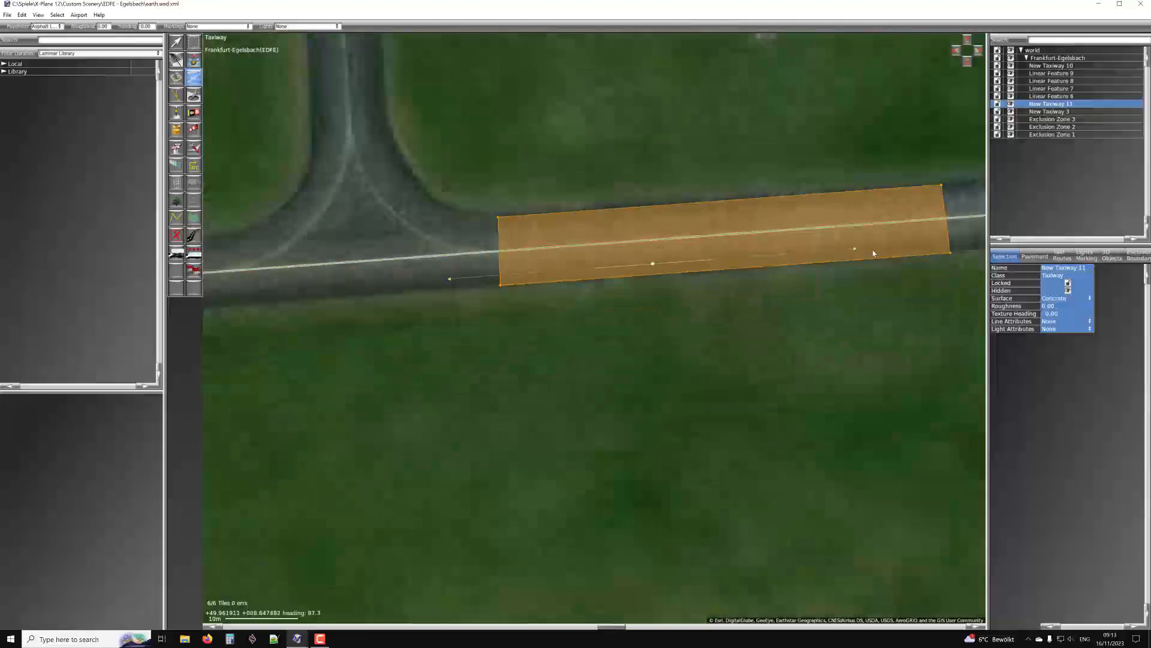
key(Escape)
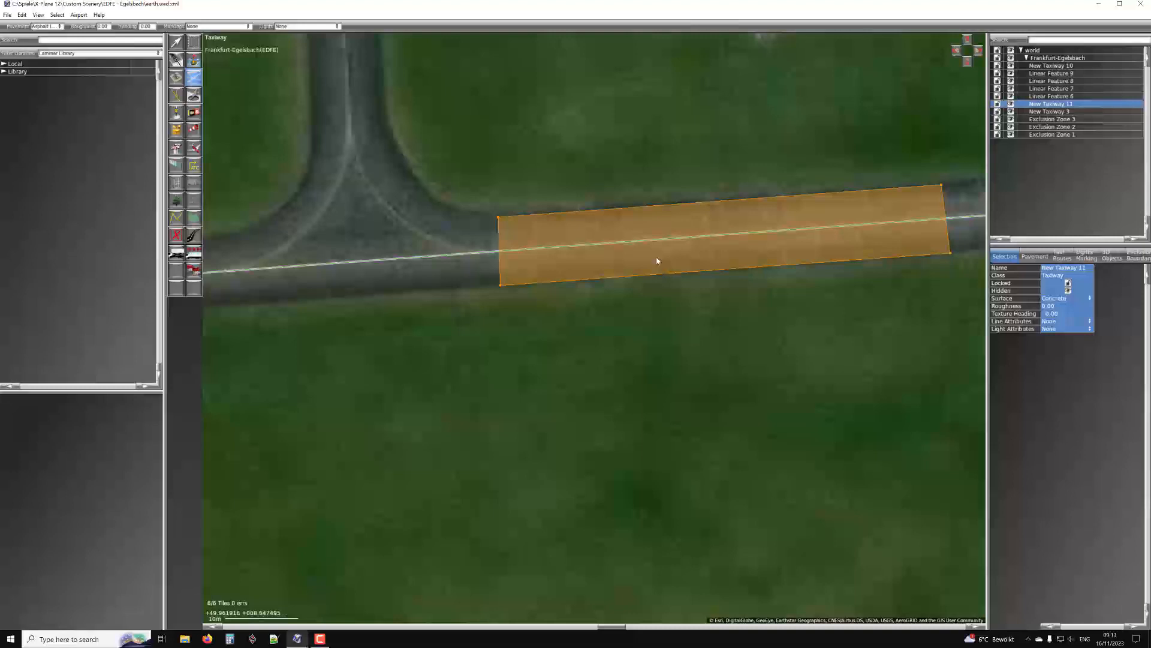
key(v)
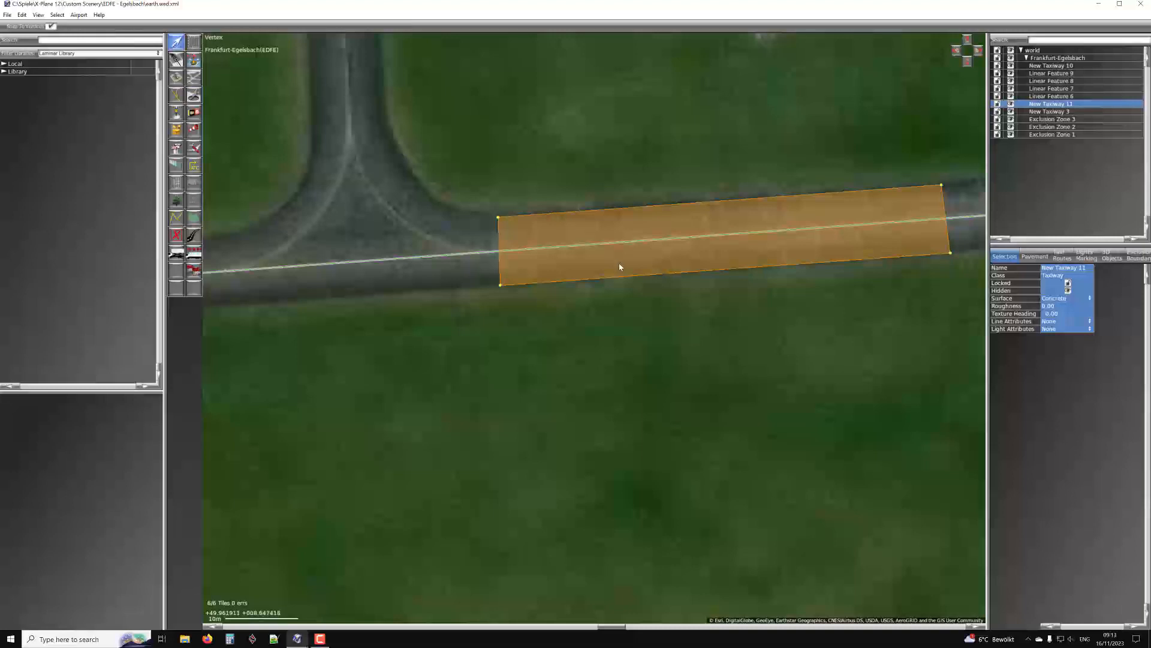
drag(630, 265, 974, 239)
scroll(764, 227, up, 3)
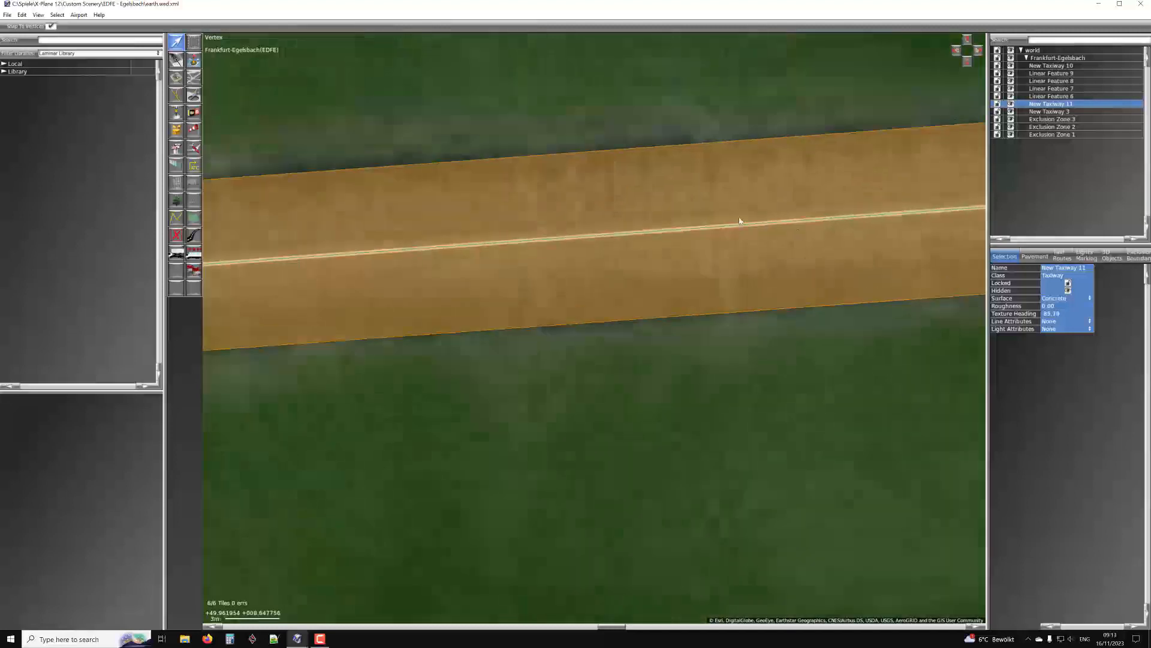
Examine the parallel taxiway from New Taxiway 11 to the connectors at the runway 26 end and along its western part
scroll(613, 234, down, 6)
right_drag(617, 181, 170, 112)
right_drag(424, 171, 493, 144)
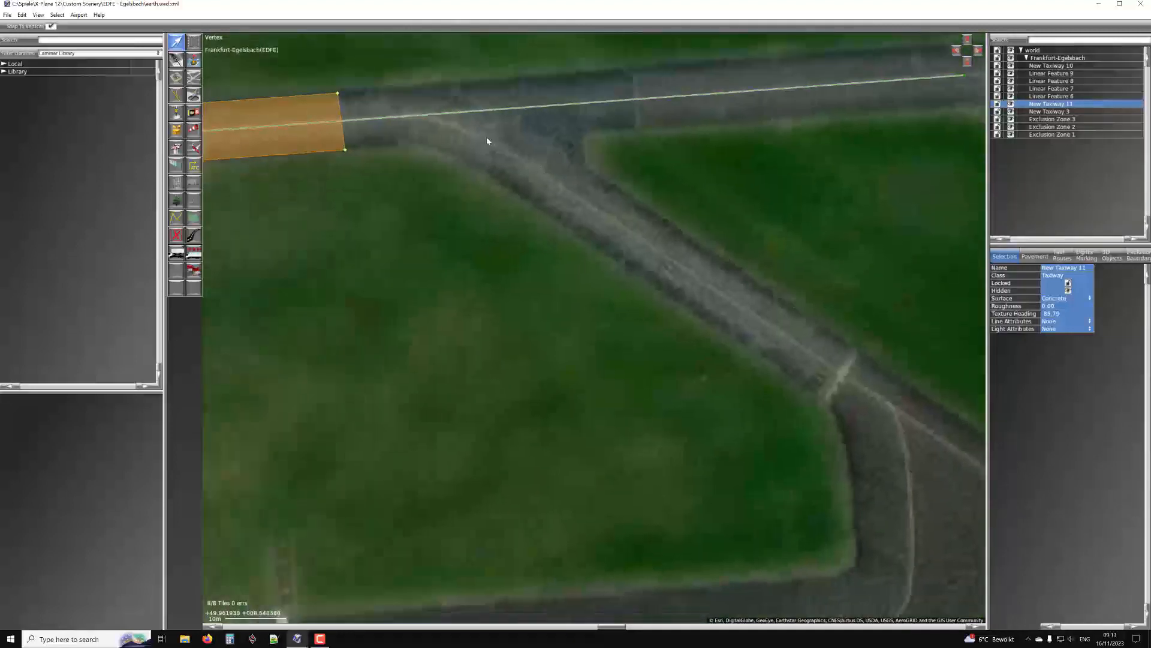
scroll(517, 162, down, 5)
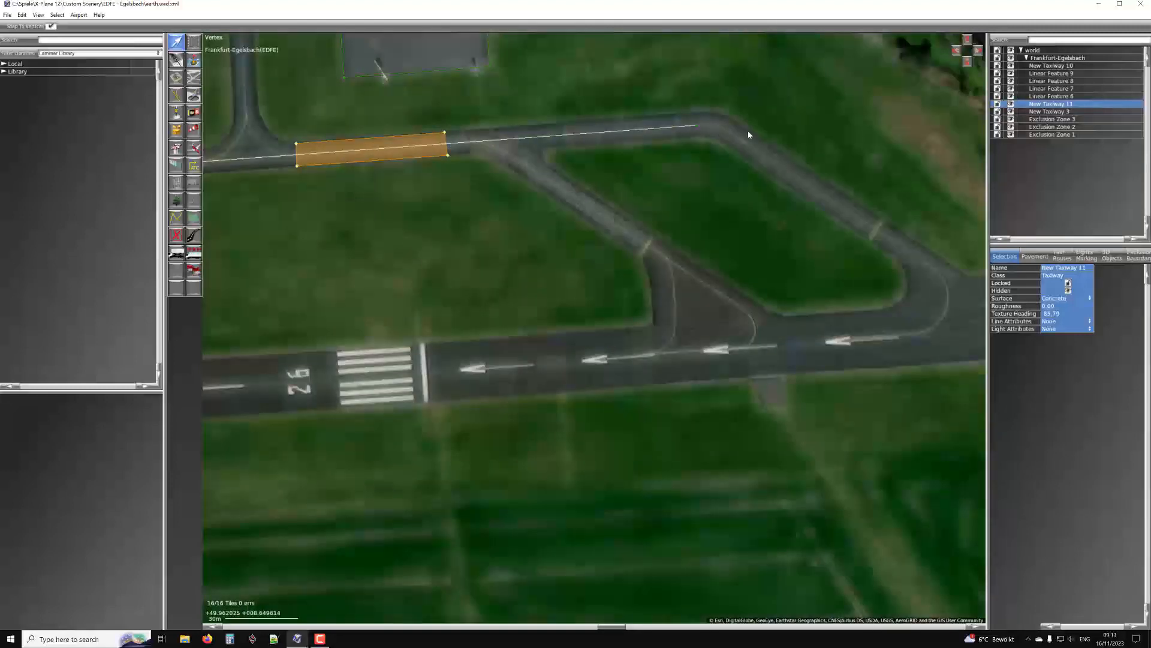
scroll(739, 133, up, 3)
scroll(737, 128, down, 3)
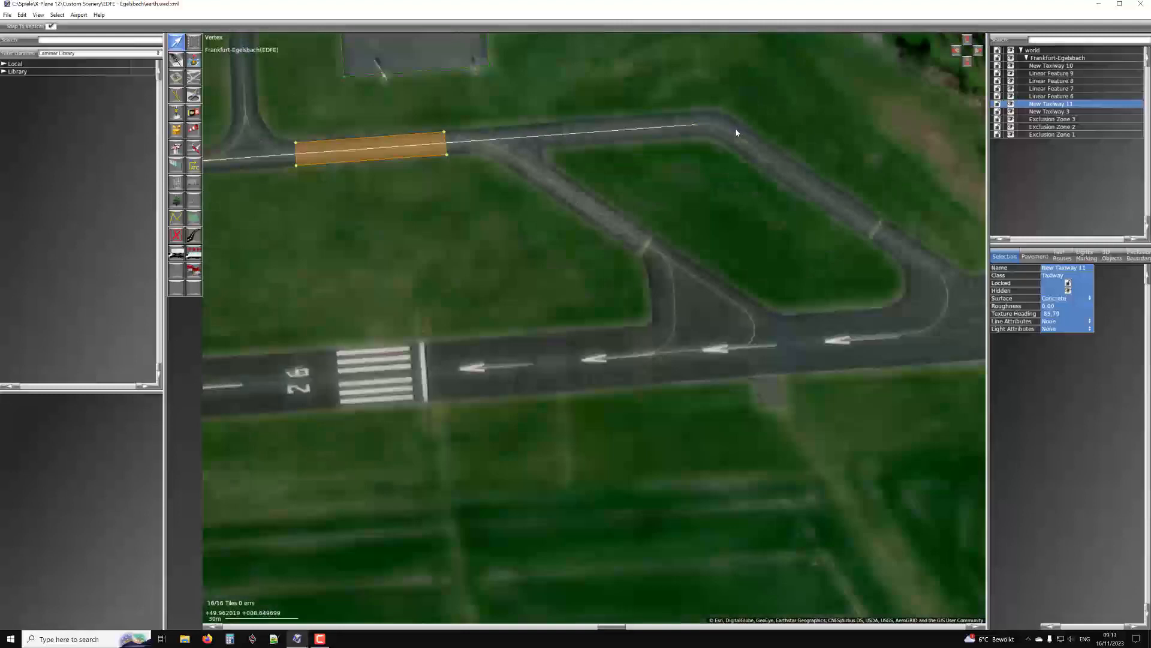
scroll(726, 132, up, 2)
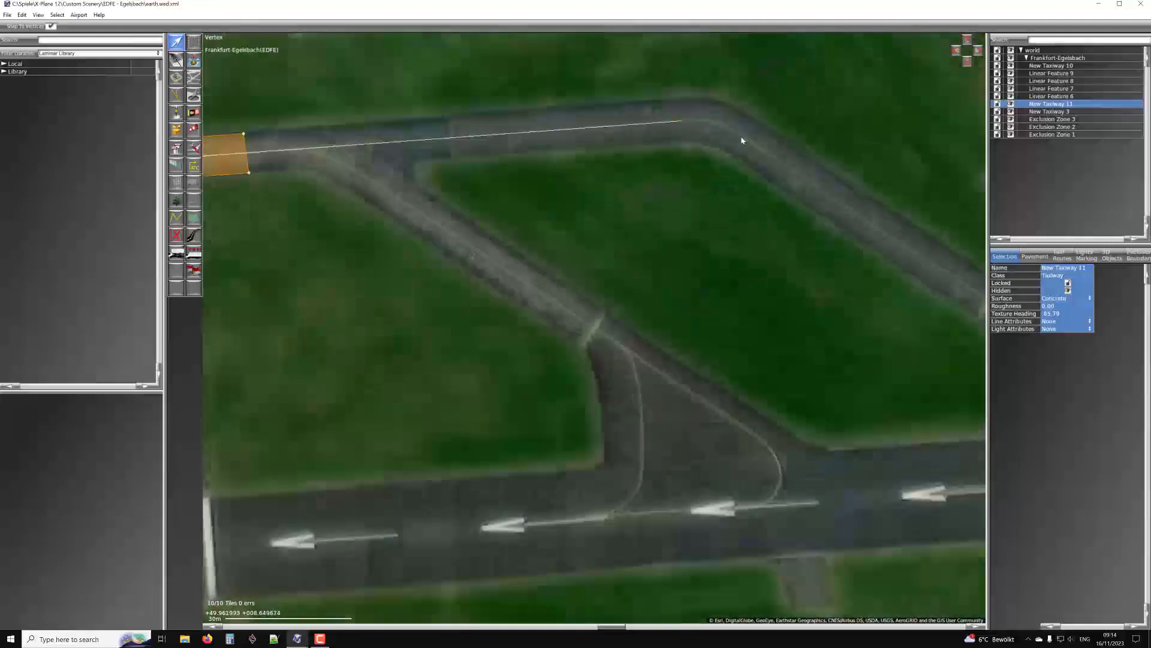
right_drag(850, 202, 644, 145)
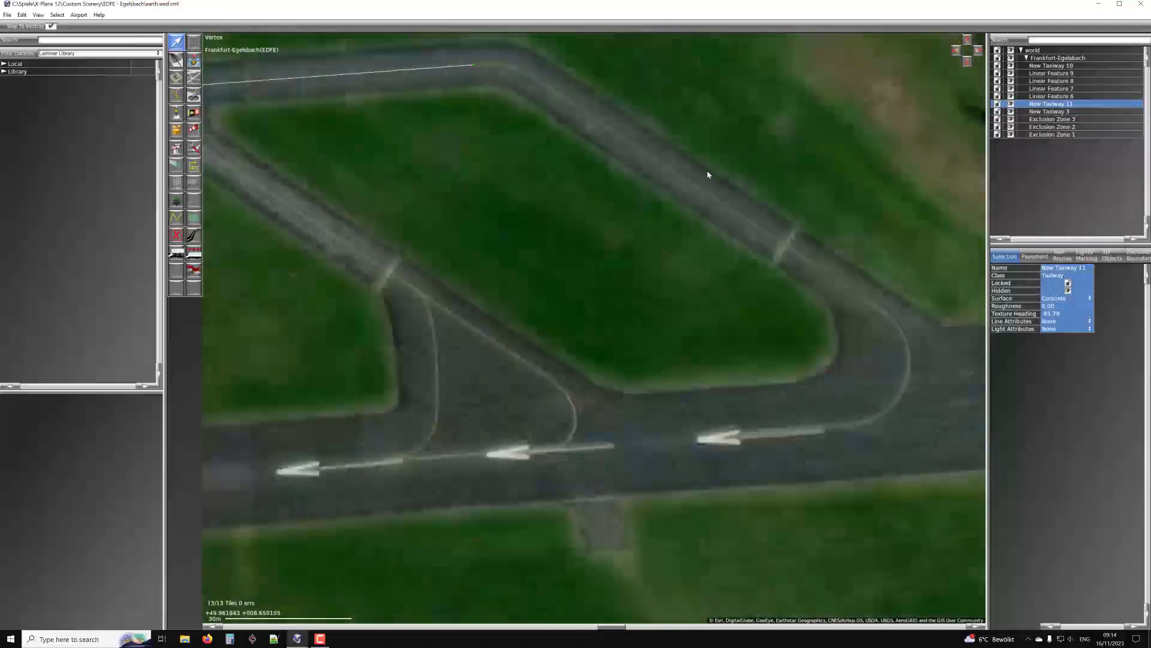
right_drag(439, 137, 708, 190)
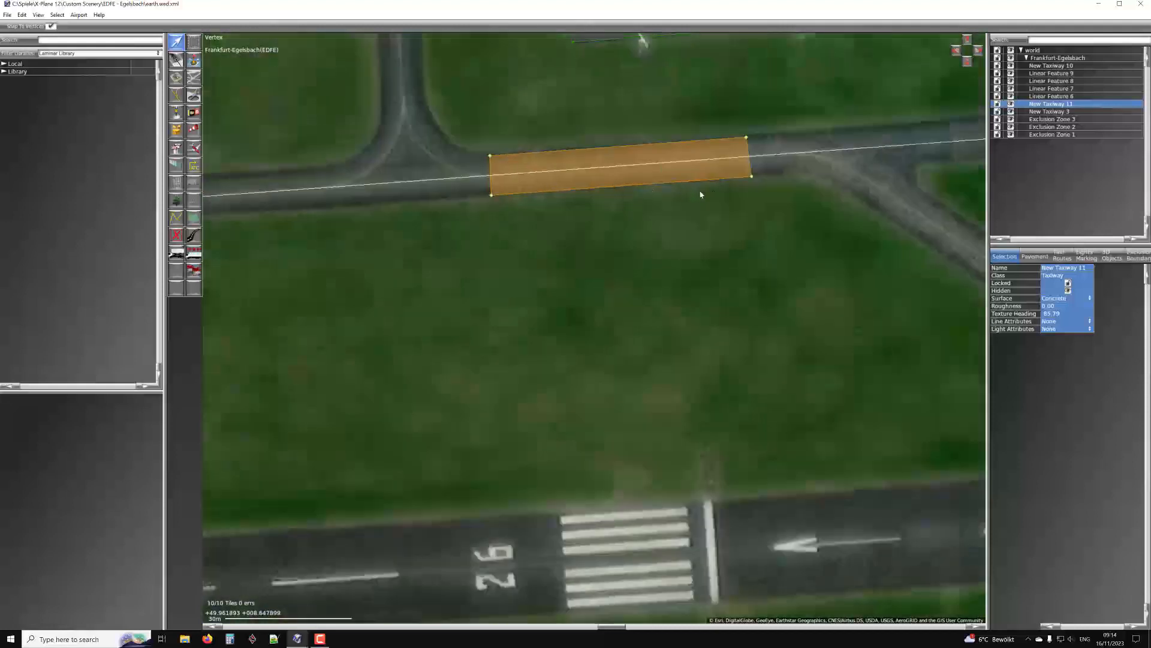
scroll(539, 159, up, 3)
scroll(538, 160, down, 6)
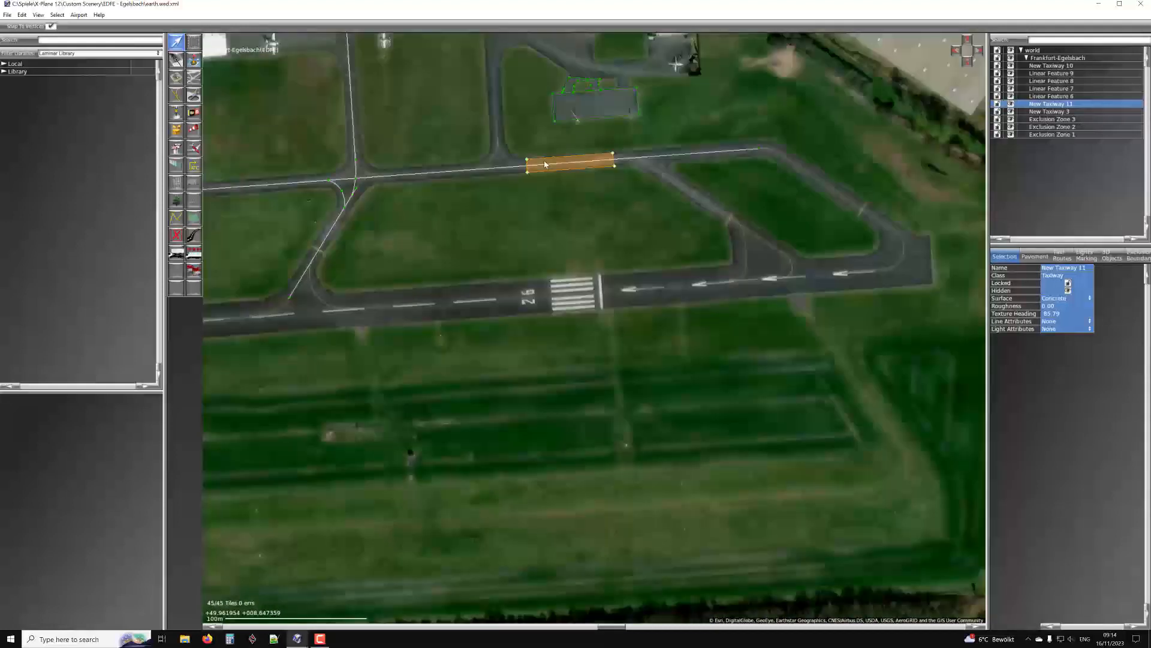
right_drag(405, 182, 640, 185)
scroll(641, 182, down, 2)
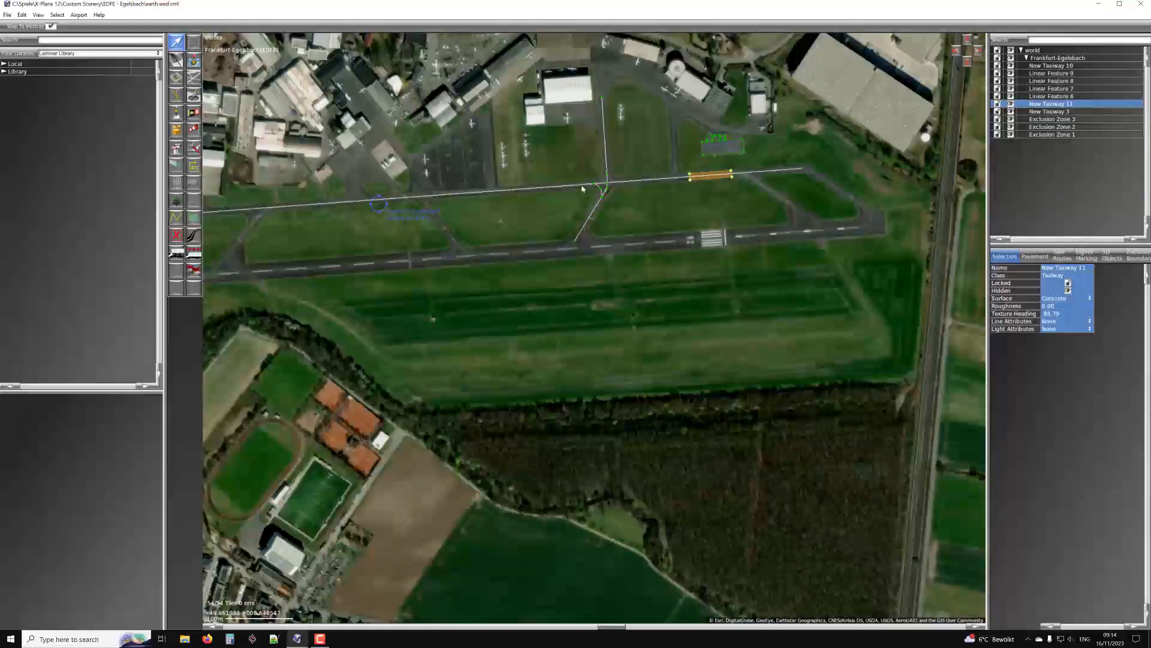
scroll(650, 177, up, 5)
scroll(618, 264, down, 3)
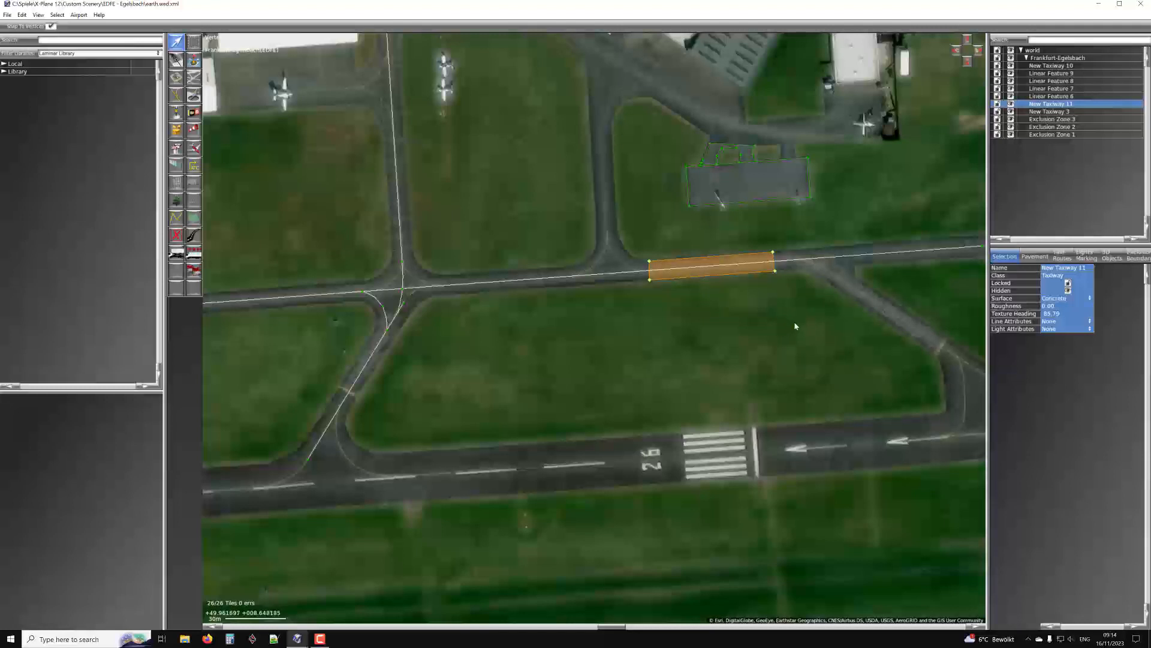
Examine the grass islands, connectors and apron pavement around New Taxiway 3
scroll(770, 234, up, 4)
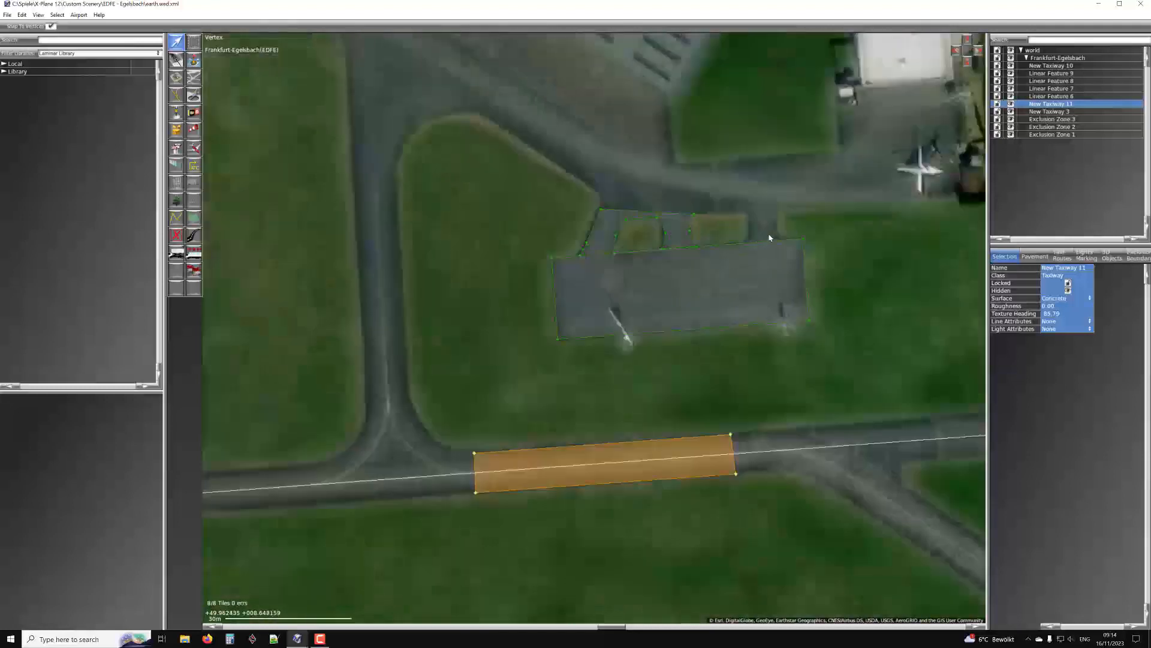
scroll(762, 239, up, 2)
scroll(709, 275, down, 3)
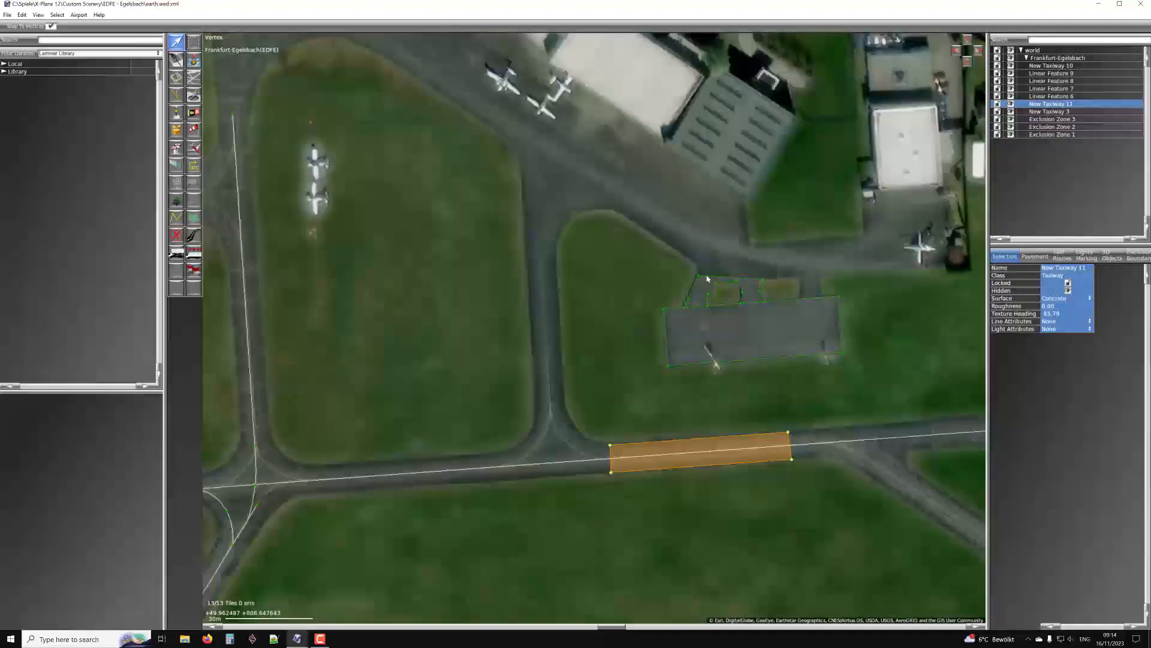
right_drag(590, 182, 603, 252)
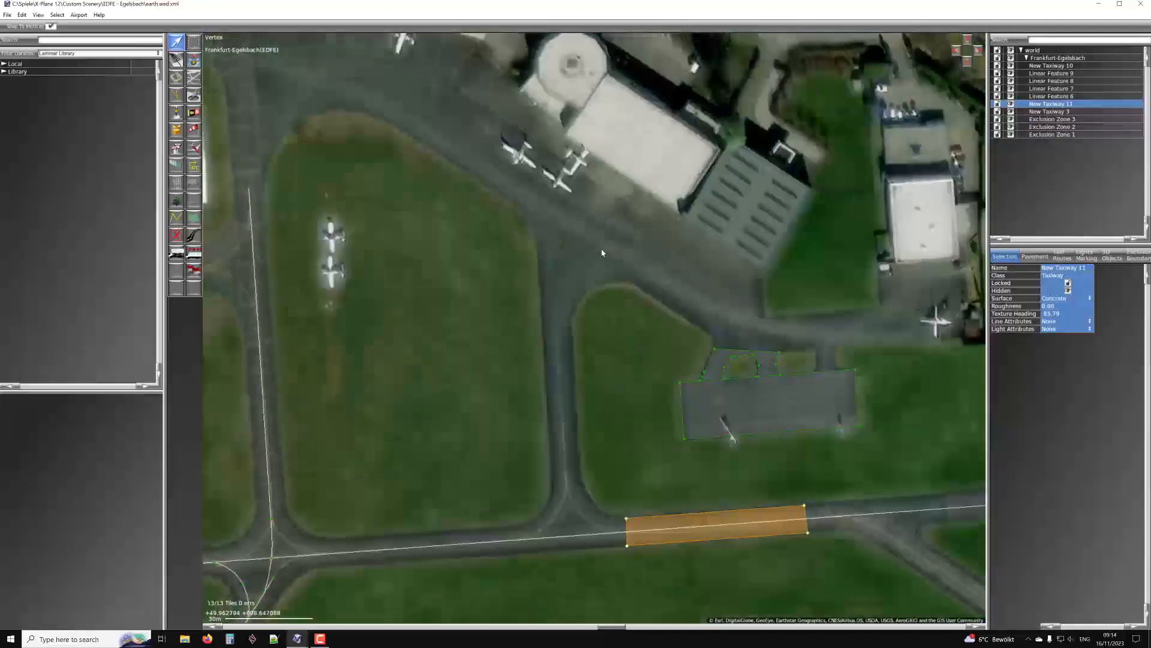
right_drag(834, 462, 696, 319)
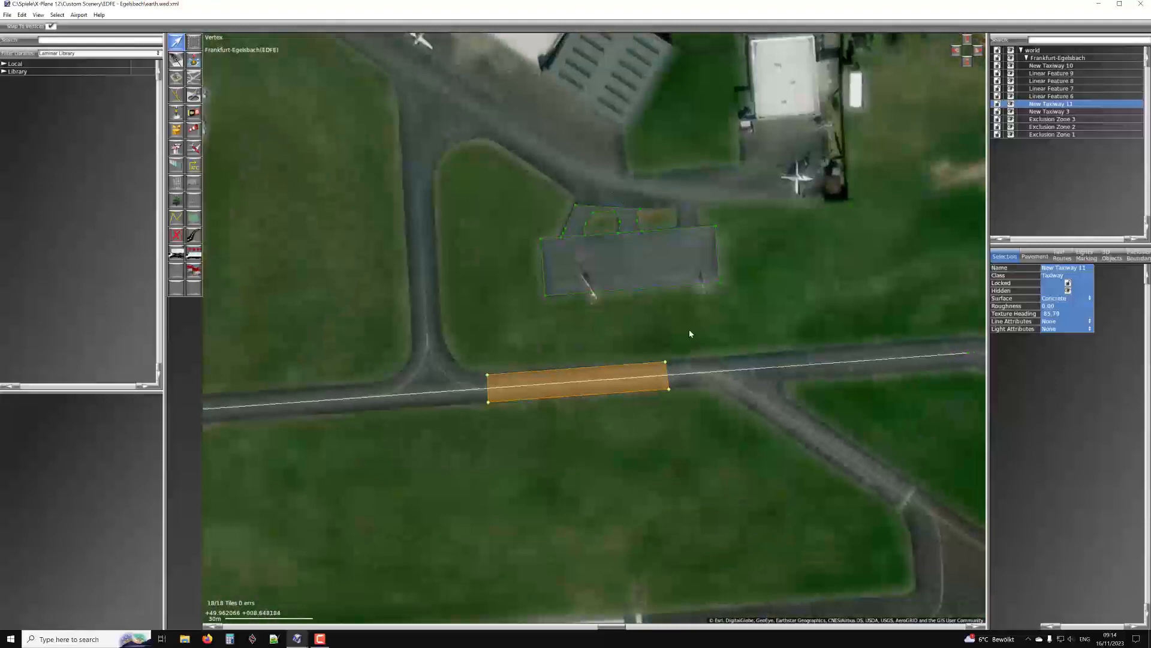
scroll(574, 247, up, 9)
scroll(582, 228, down, 5)
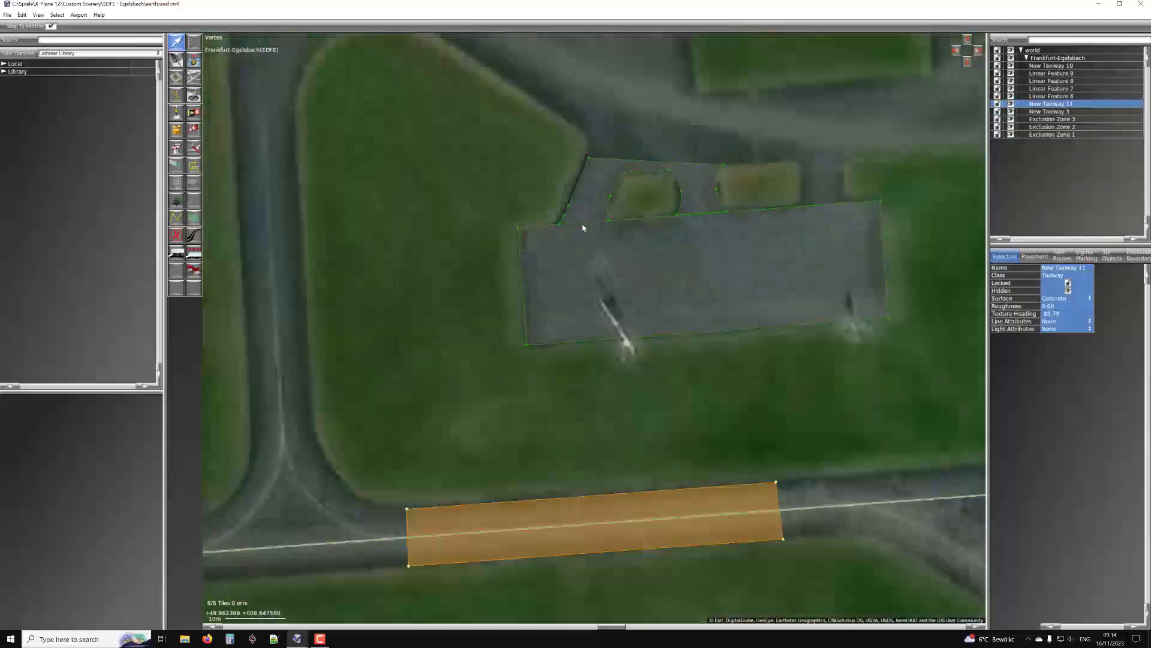
Start a taxiway polygon by tracing the rounded grass corner at the apron junction northwest of New Taxiway 3 with a curved edge
right_drag(513, 179, 646, 246)
right_drag(451, 118, 531, 279)
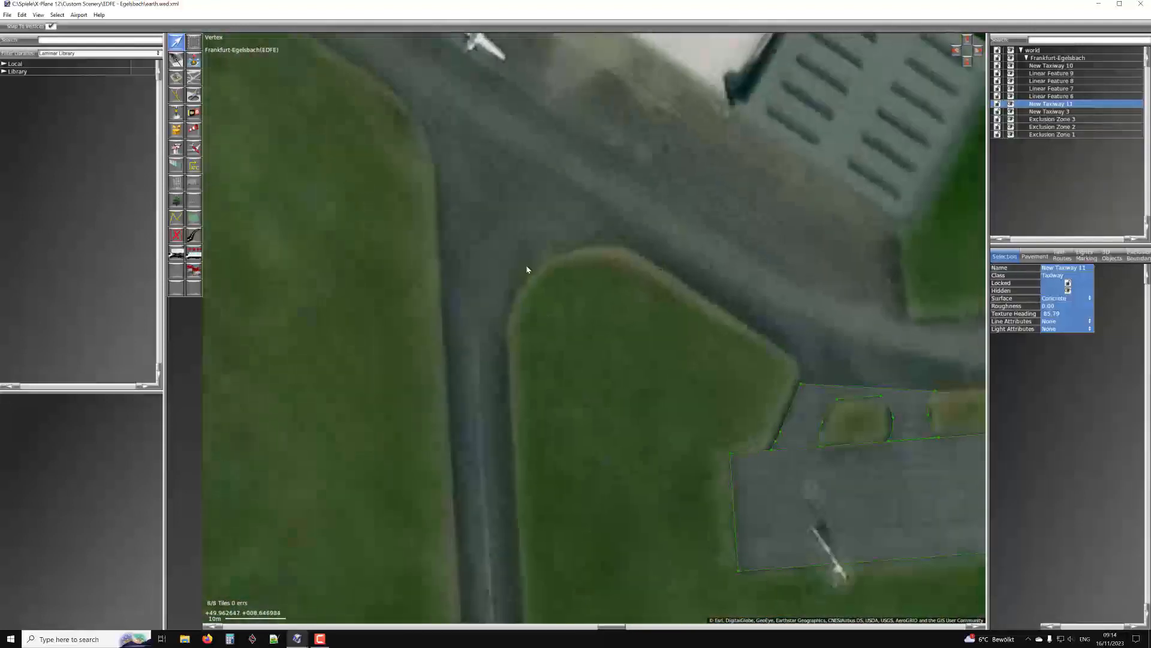
scroll(528, 289, up, 2)
key(a)
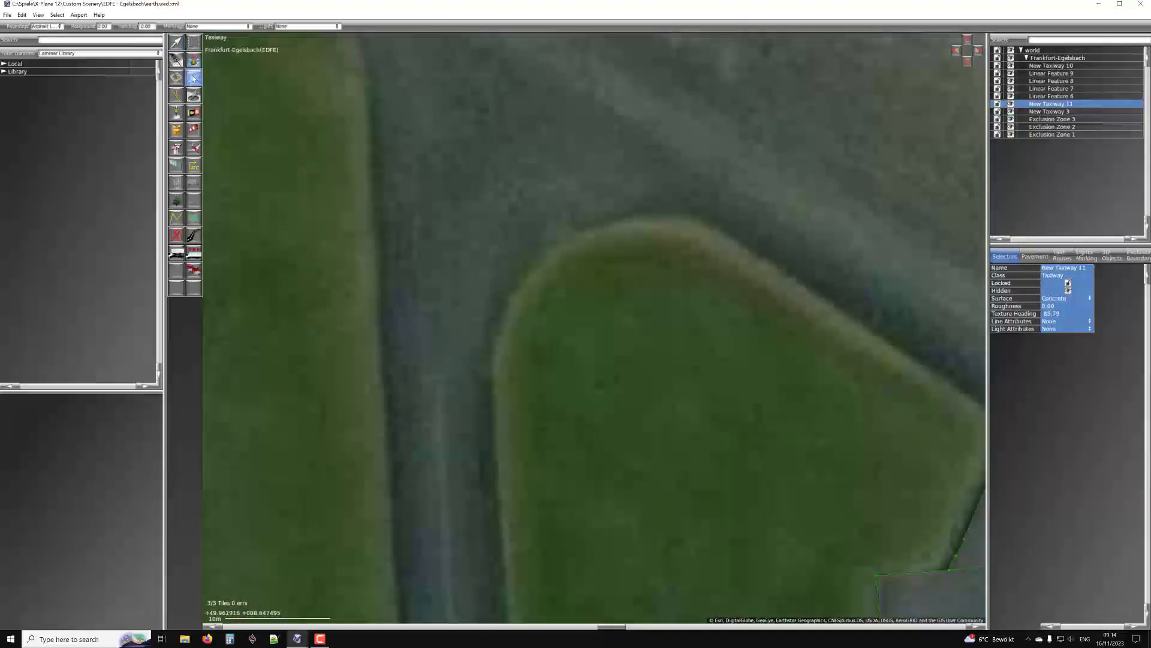
drag(491, 420, 618, 199)
click(693, 216)
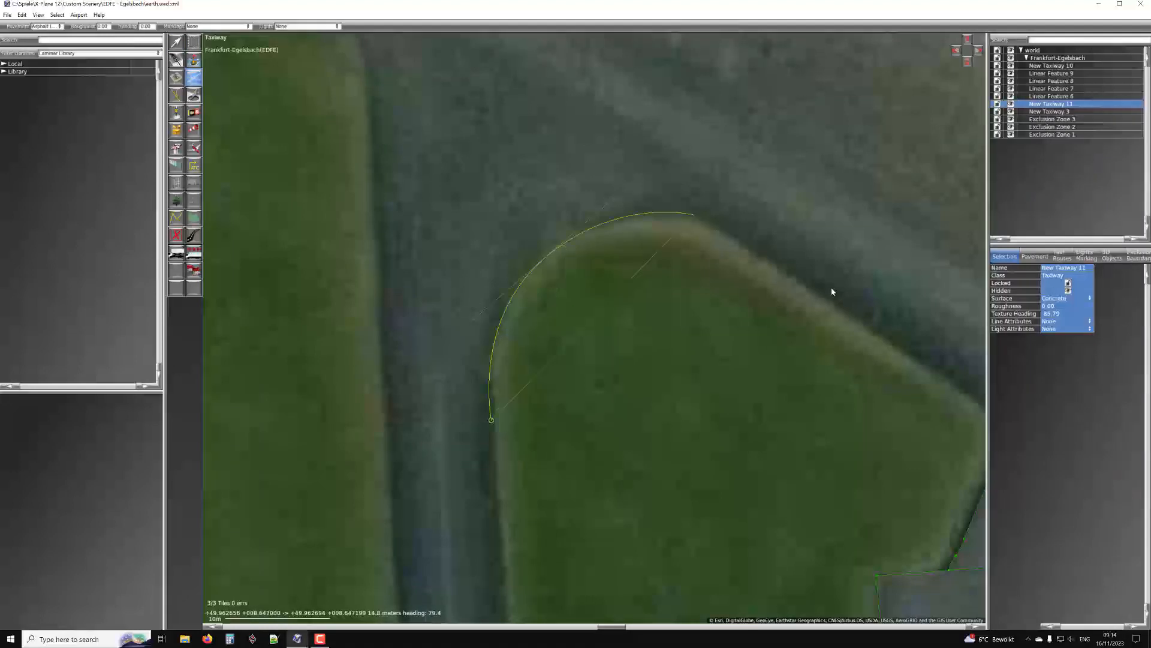
right_drag(855, 307, 746, 258)
click(785, 295)
Complete the junction polygon with corners across the apron and on the grass west of the taxiway, closing it at its starting vertex
scroll(785, 296, down, 4)
click(837, 188)
right_drag(557, 85, 628, 159)
click(629, 158)
click(584, 336)
click(664, 406)
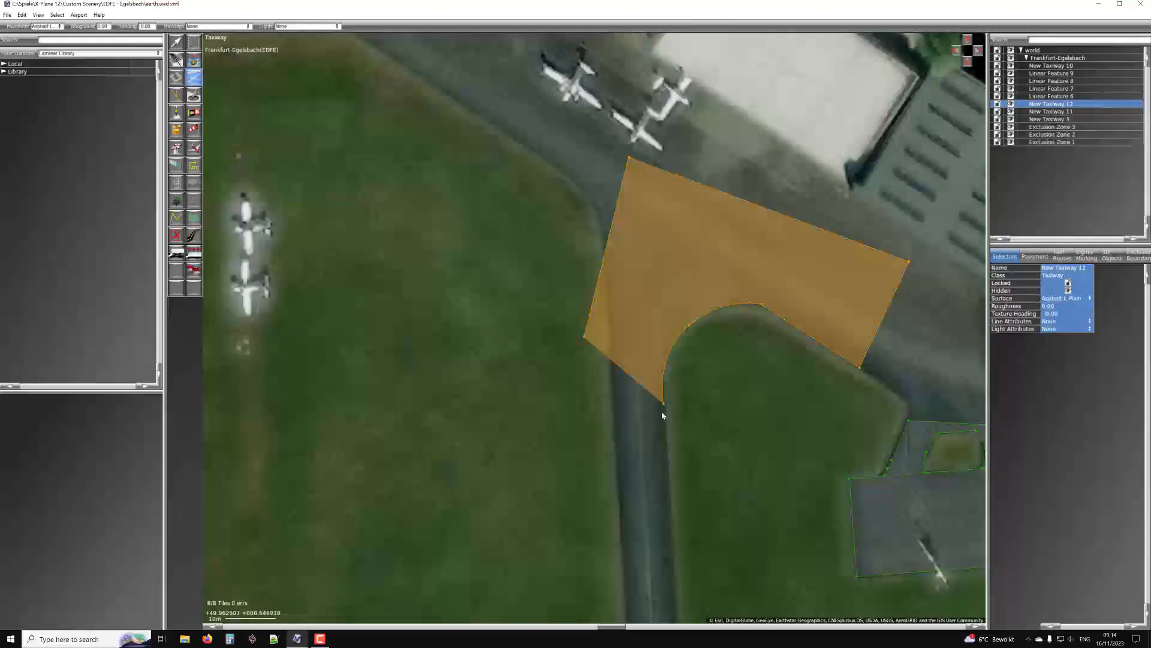
Insert a vertex into New Taxiway 12's lower edge and place it farther south along the taxiway's eastern grass edge
scroll(657, 405, up, 4)
right_drag(655, 405, 598, 261)
key(v)
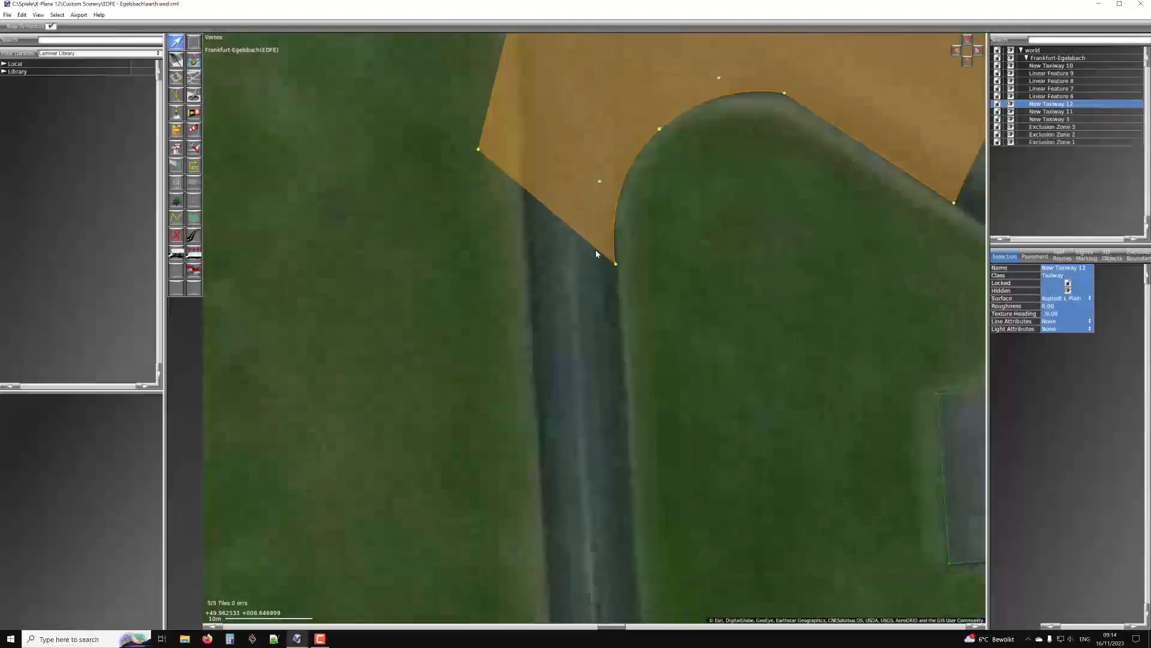
alt+drag(596, 247, 626, 488)
scroll(570, 345, down, 3)
scroll(634, 224, up, 4)
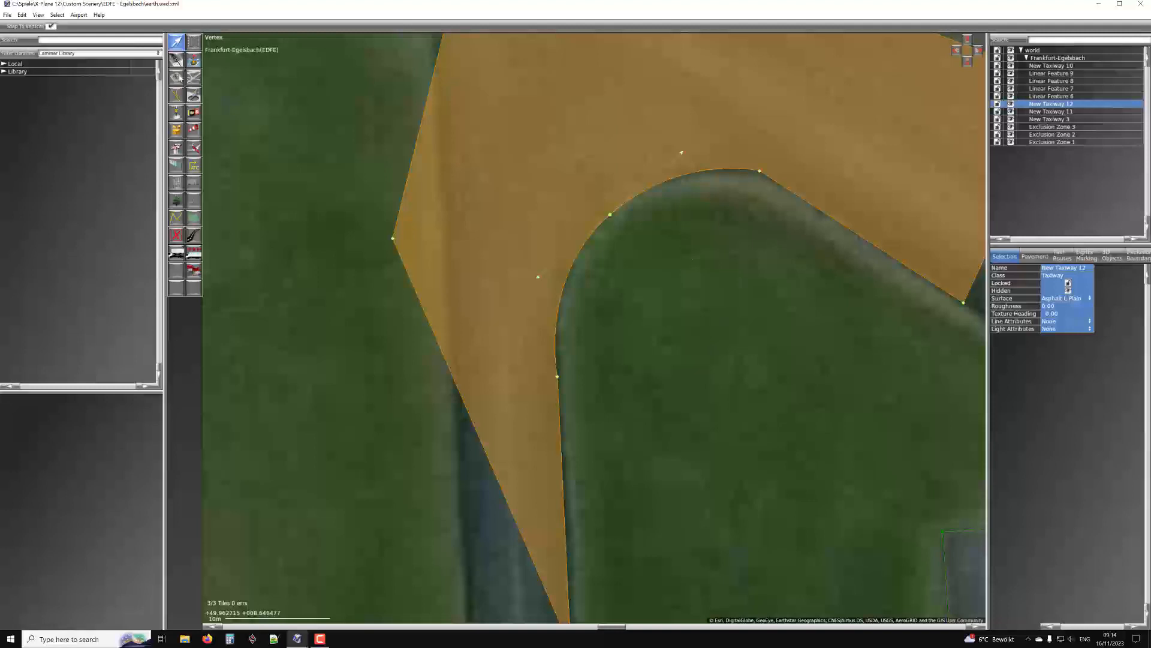
Draw a Concrete Dirty taxiway polygon over the grass beside New Taxiway 12, joining its straight edges to that taxiway's vertices along the rounded corner
click(197, 78)
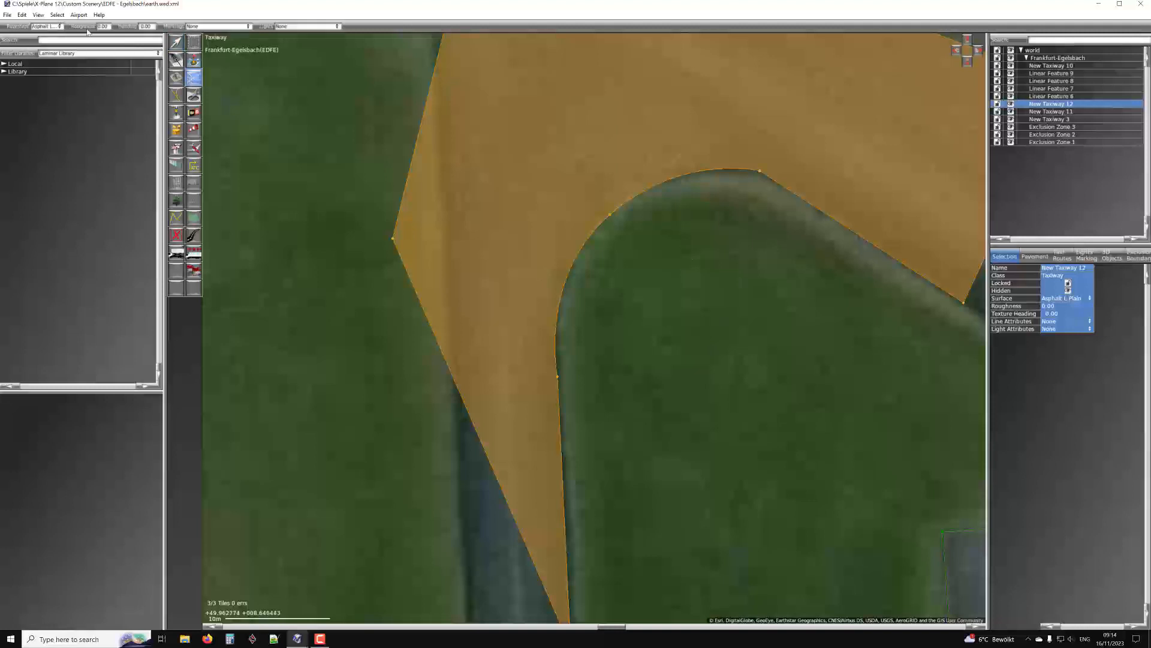
click(46, 27)
click(63, 263)
right_drag(470, 452, 480, 352)
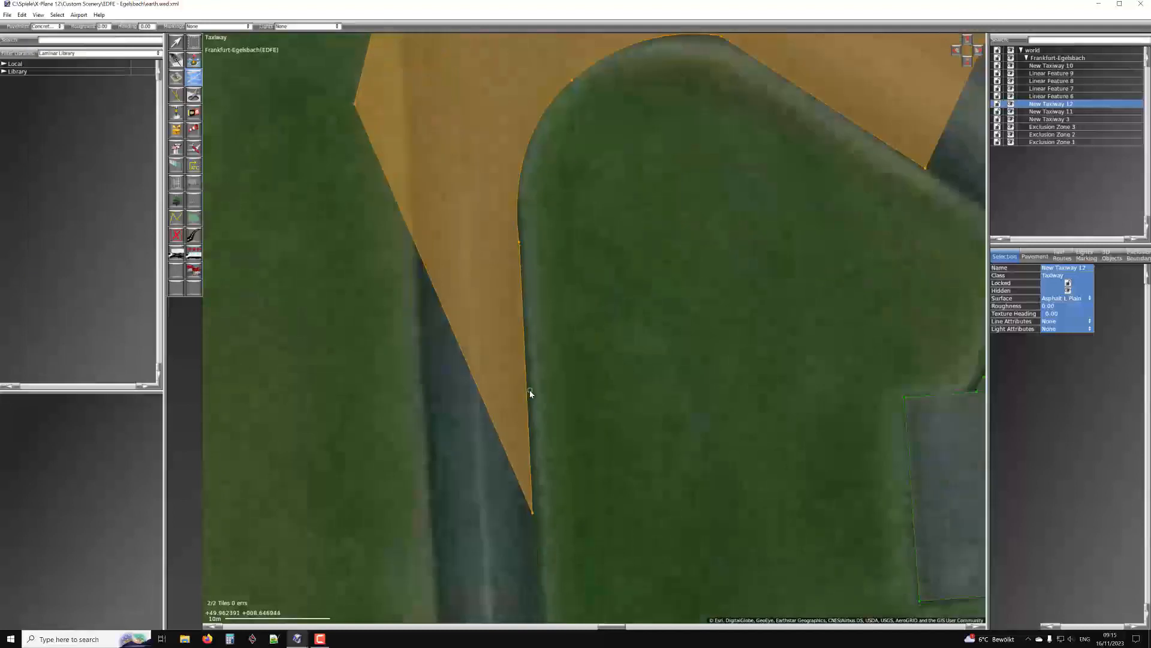
click(792, 385)
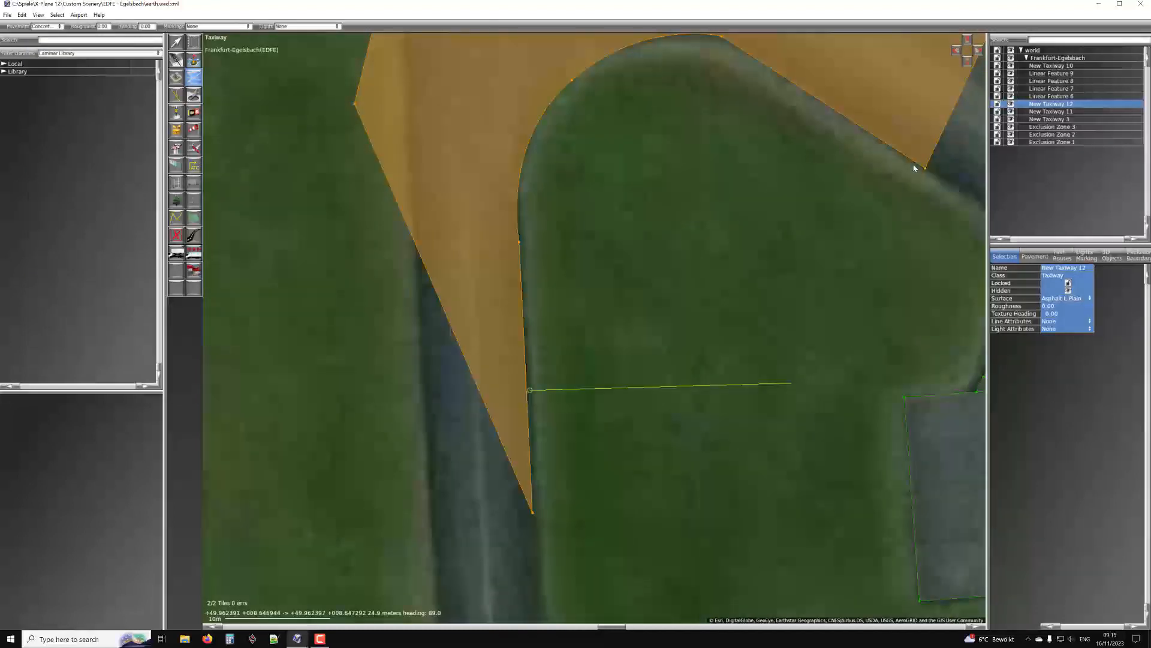
click(926, 173)
right_drag(731, 64, 766, 183)
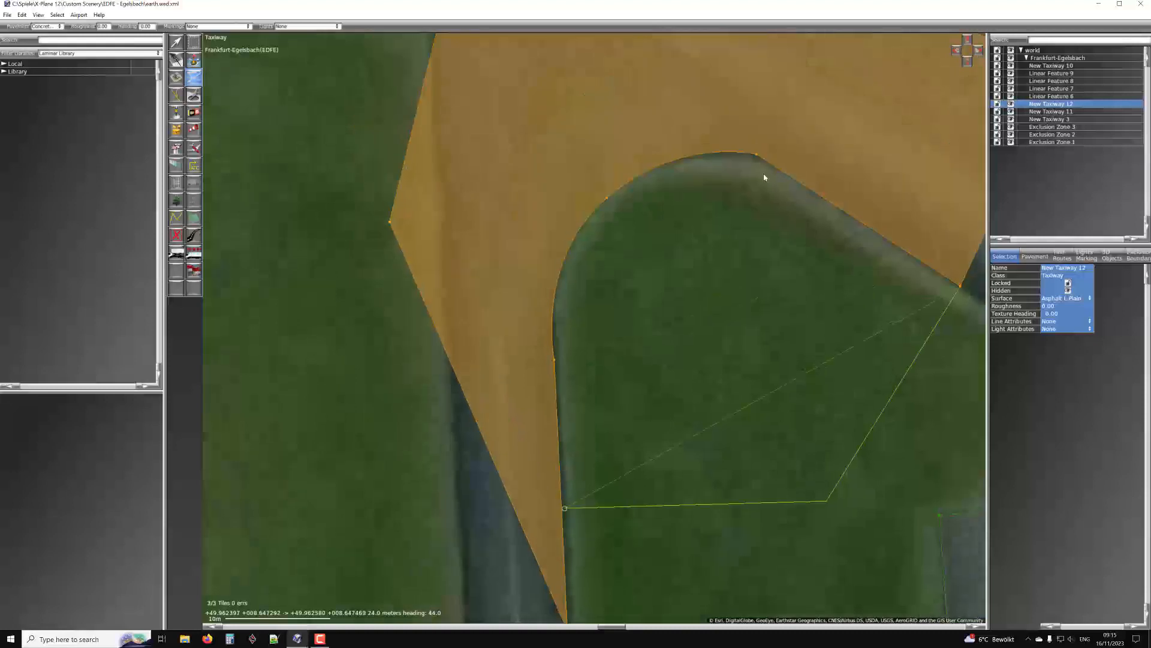
click(606, 198)
click(554, 360)
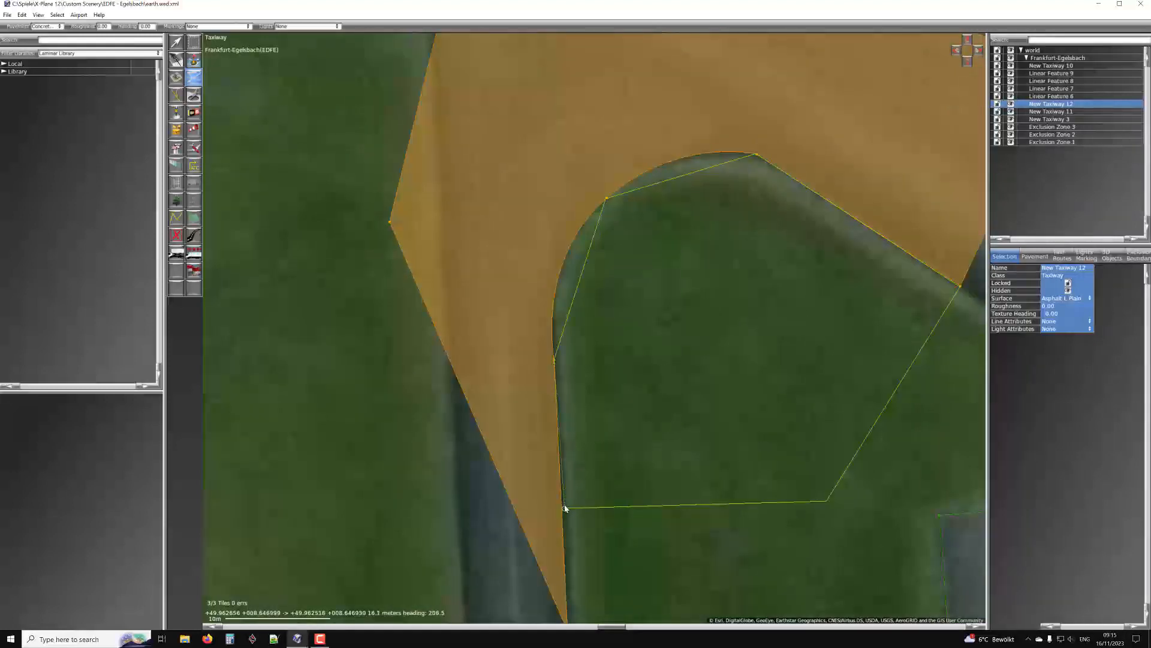
click(564, 505)
scroll(660, 198, up, 2)
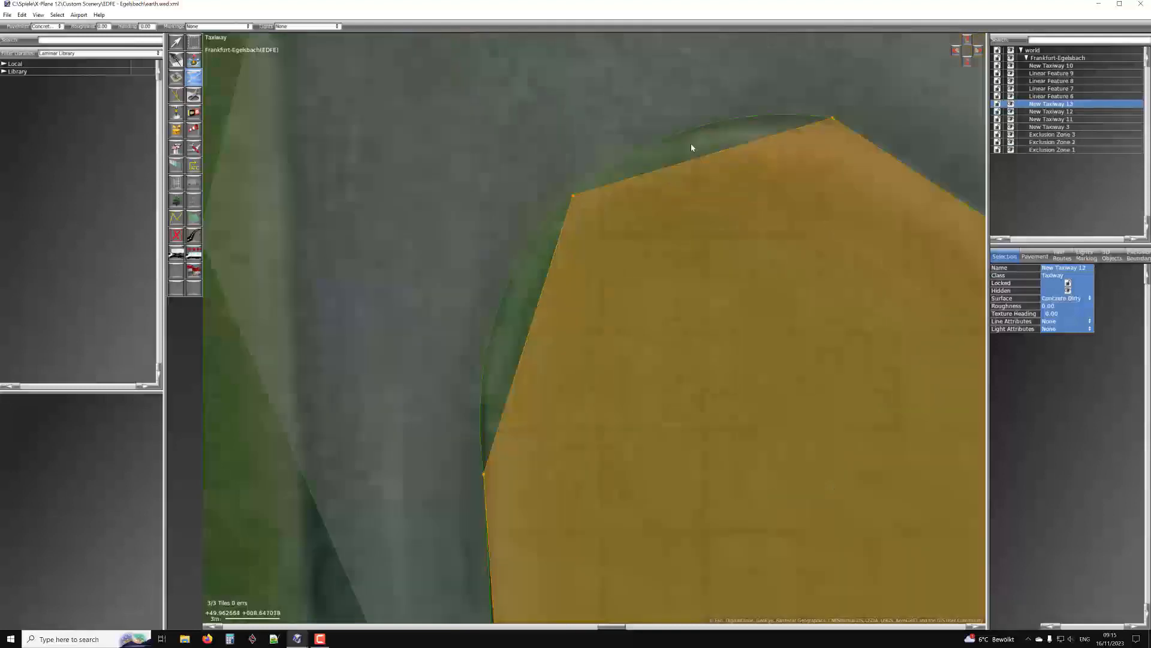
Pull Bezier handles out of New Taxiway 13's rounded-corner vertex so its edge bends along New Taxiway 12's curve
scroll(672, 173, down, 4)
key(v)
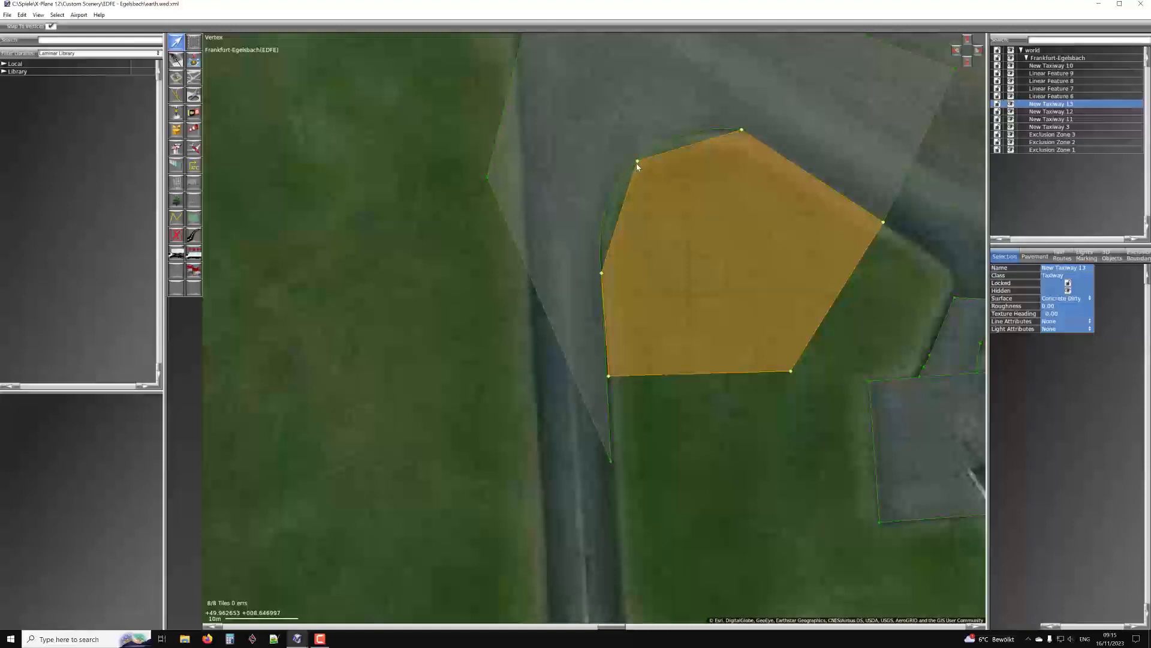
mouse_move(637, 163)
mouse_down()
mouse_move(652, 161)
mouse_move(609, 200)
mouse_move(641, 163)
mouse_up()
scroll(723, 129, up, 2)
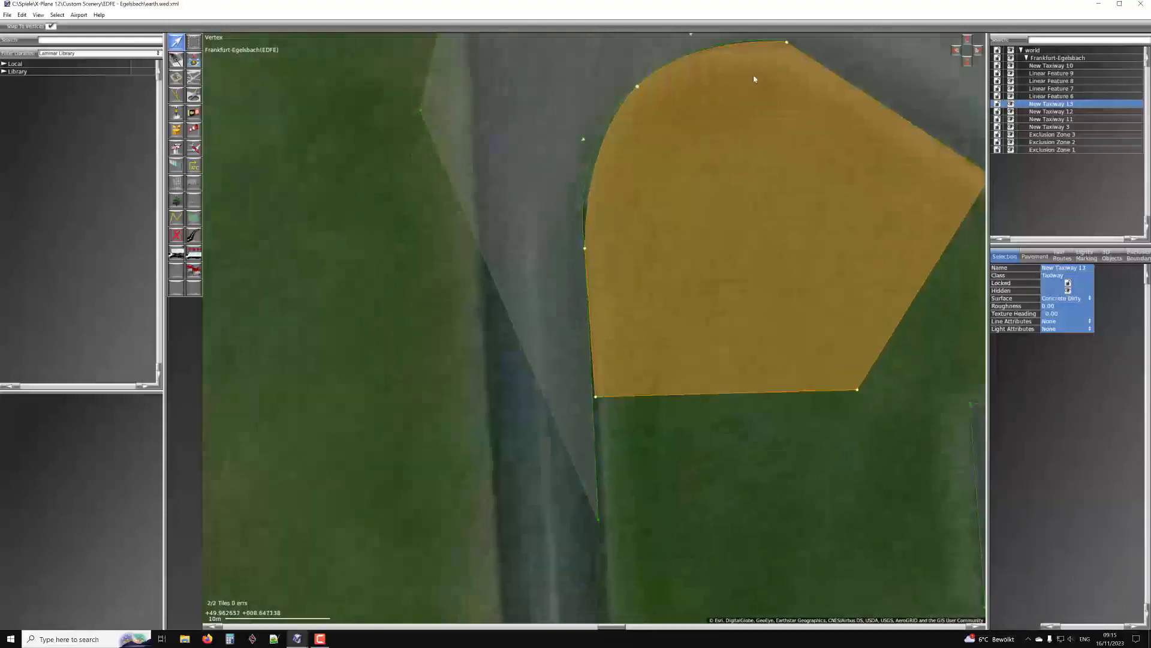
Check the straight-edge vertices shared with New Taxiway 12, and lengthen the southwest Bezier handle at New Taxiway 13's rounded corner
right_drag(592, 395, 617, 265)
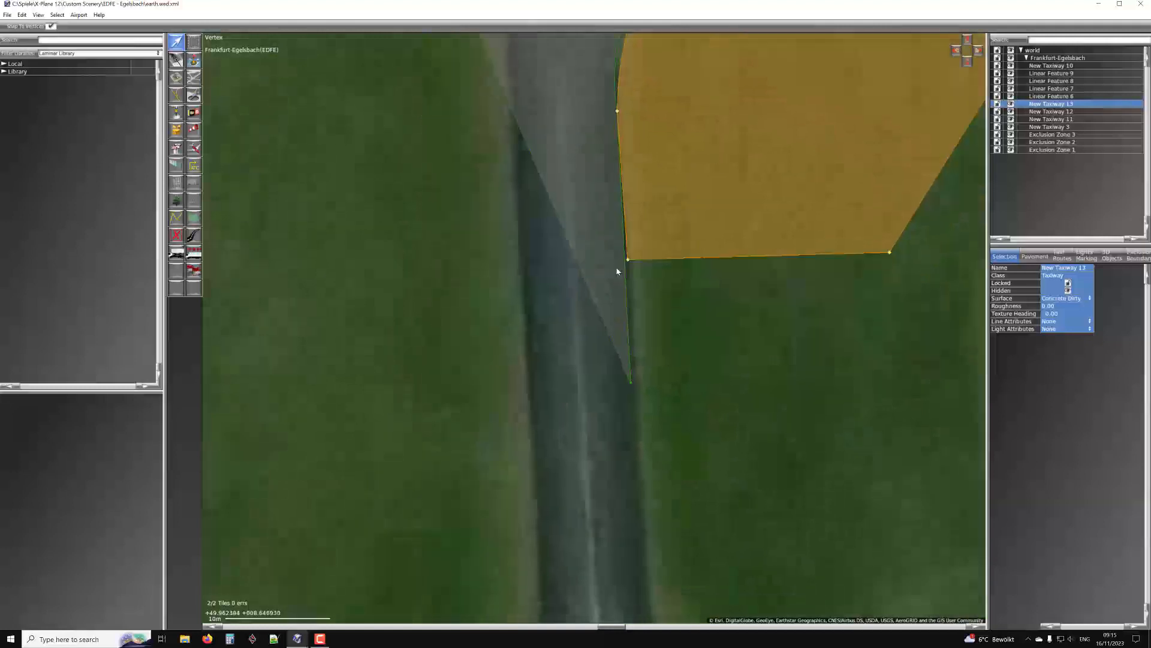
click(617, 265)
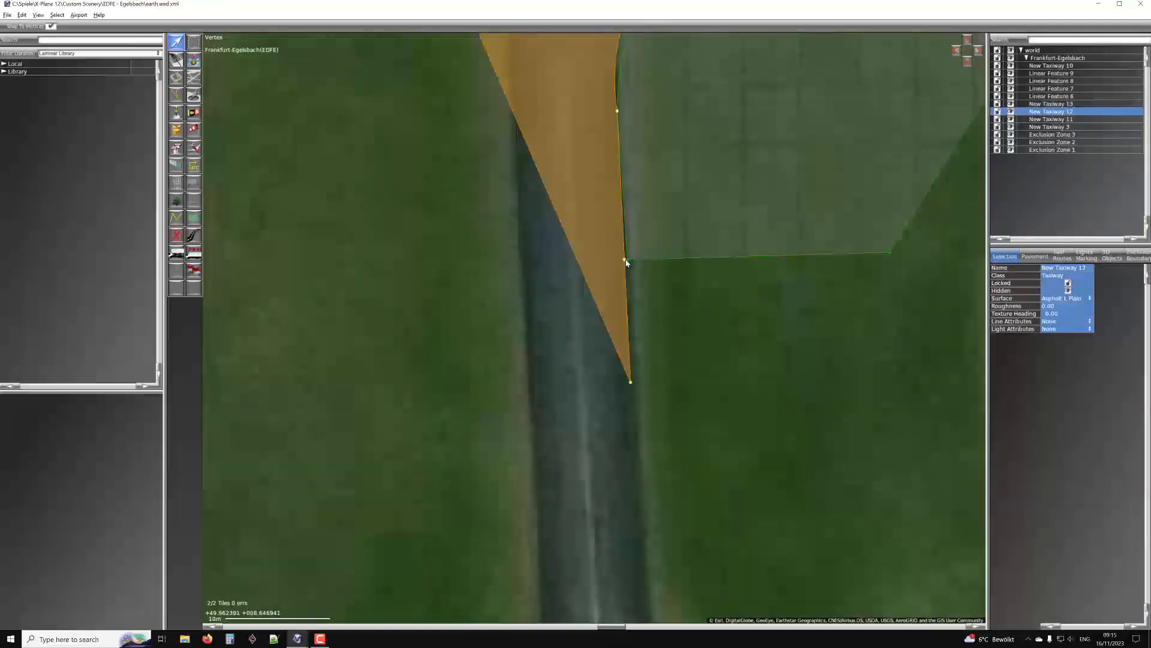
click(626, 260)
right_drag(698, 307, 651, 488)
drag(567, 189, 548, 201)
scroll(548, 200, up, 2)
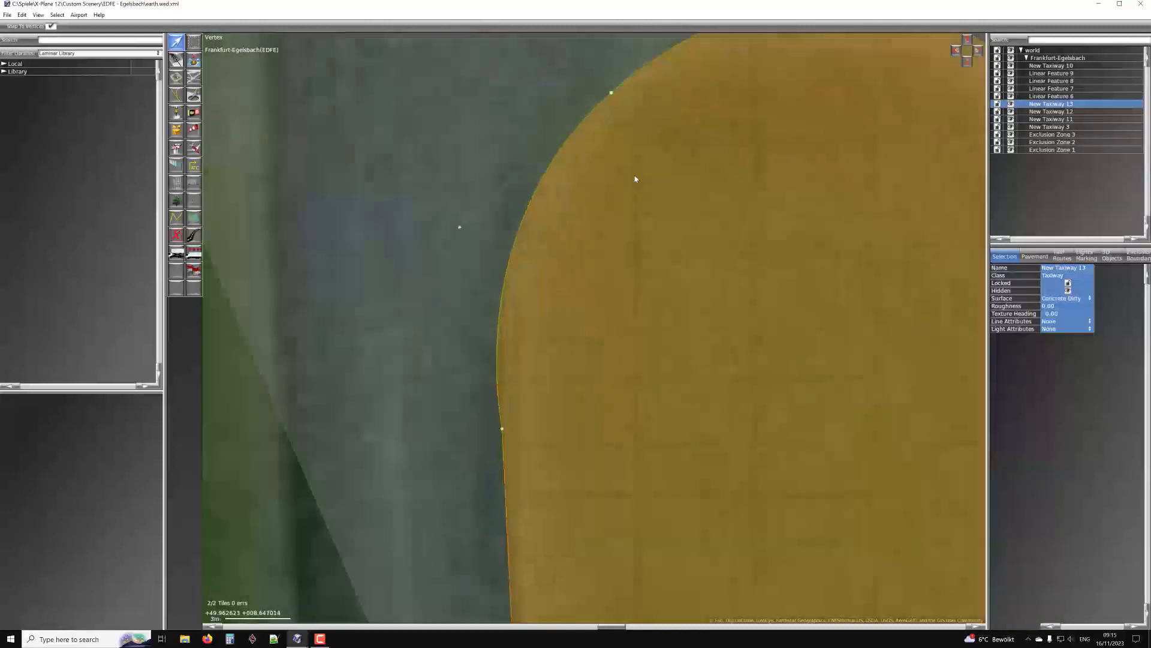
Examine the curved edge between New Taxiway 12 and New Taxiway 13 closely for gaps or overlaps
scroll(628, 211, down, 4)
scroll(674, 199, up, 6)
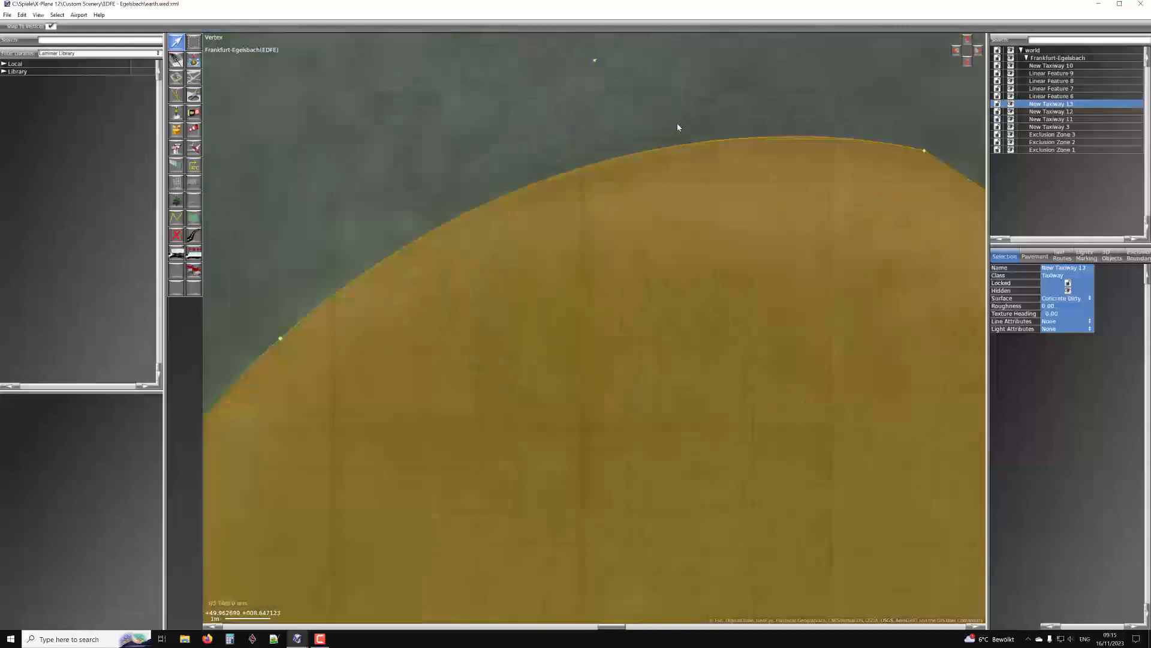
right_drag(316, 385, 577, 219)
right_drag(304, 451, 547, 216)
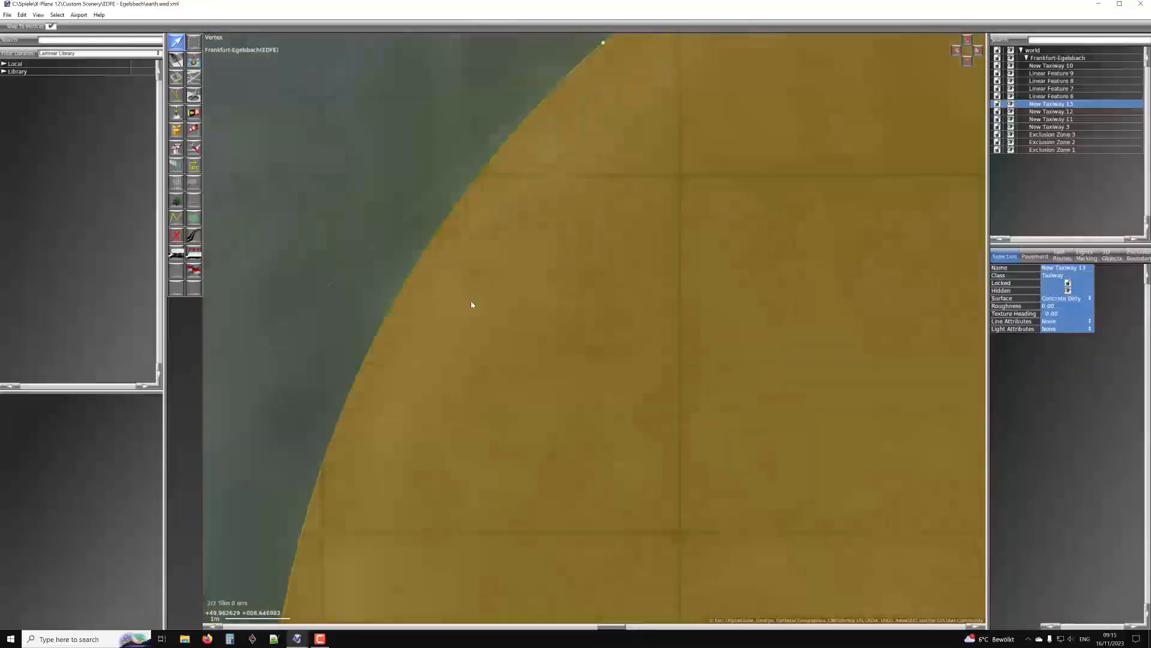
right_drag(391, 347, 558, 141)
scroll(534, 120, up, 6)
scroll(596, 143, down, 6)
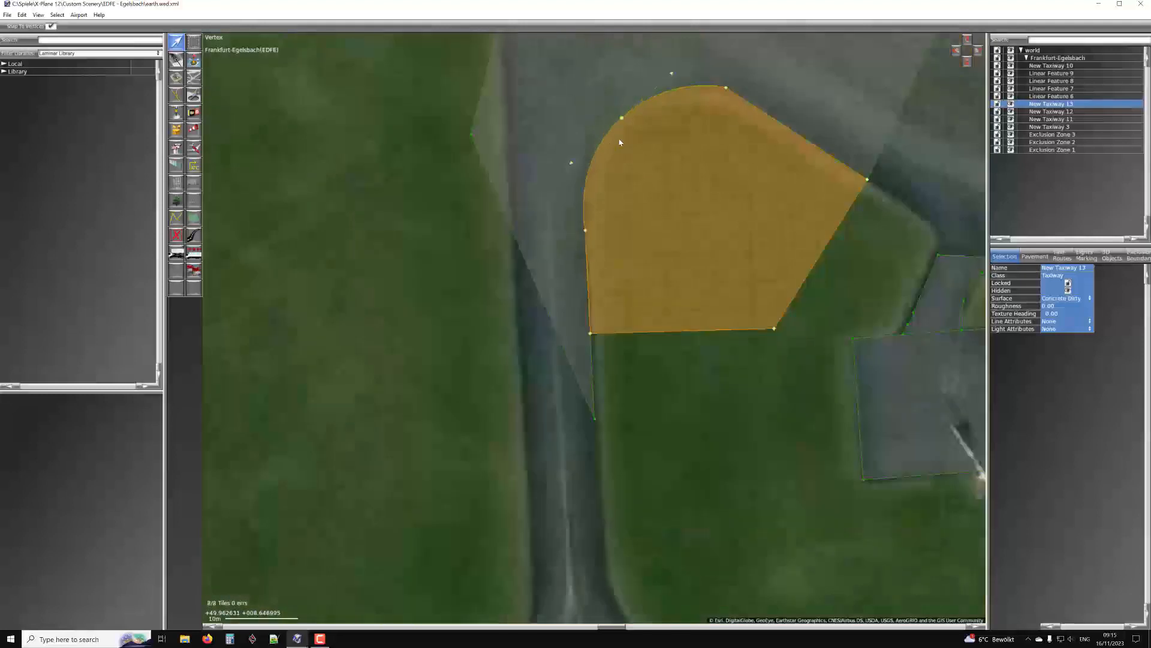
Compare the corner handles of New Taxiway 12 and New Taxiway 13, and apply Match Bezier Handles to New Taxiway 13
right_drag(645, 120, 618, 210)
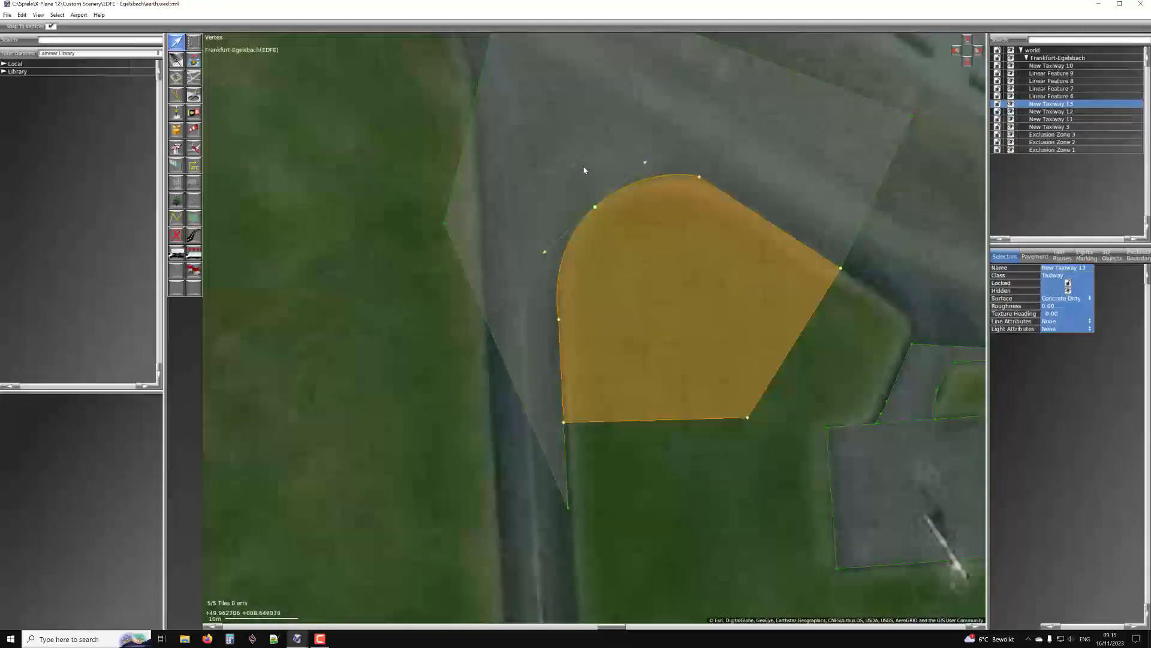
click(600, 166)
click(645, 167)
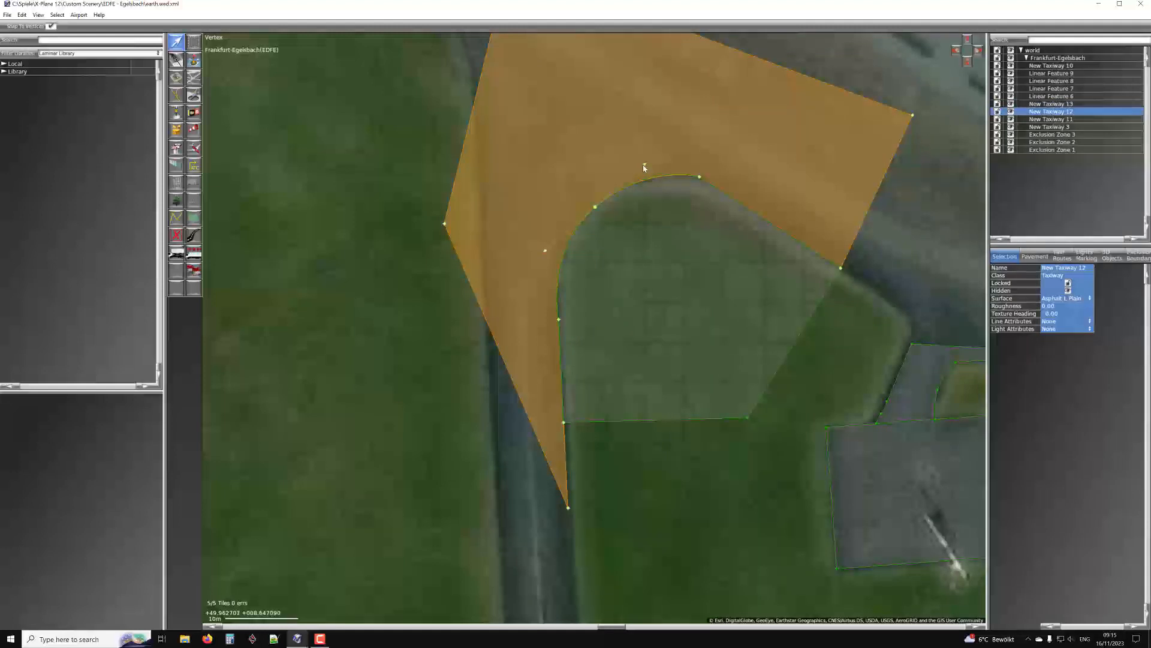
scroll(647, 165, up, 5)
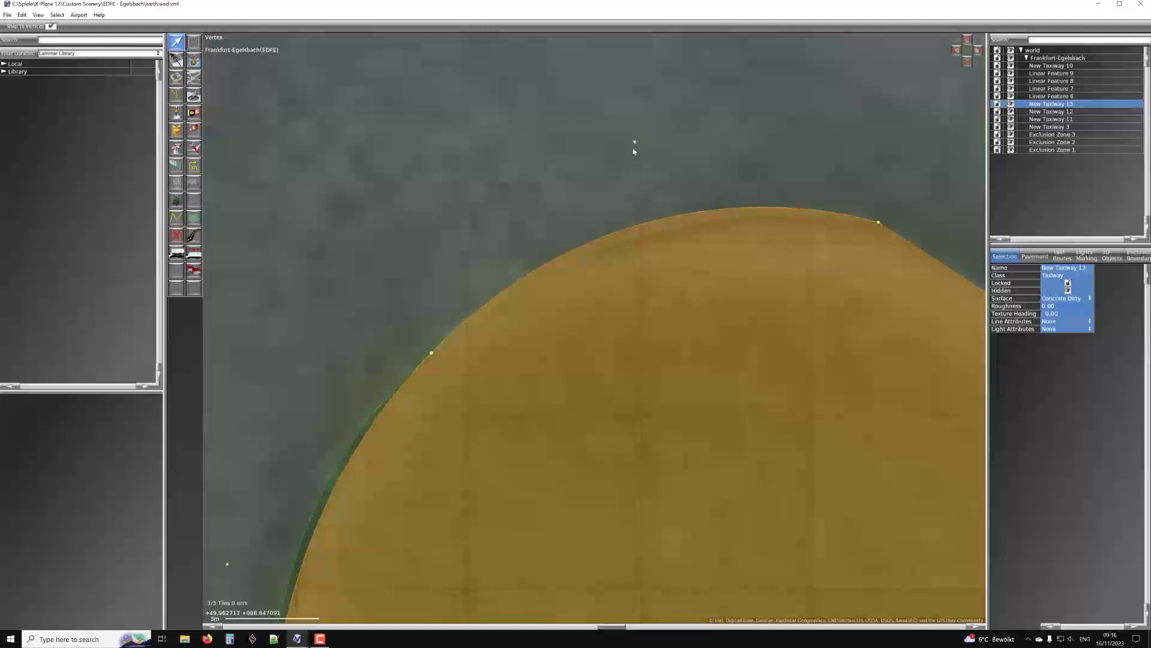
scroll(632, 180, down, 4)
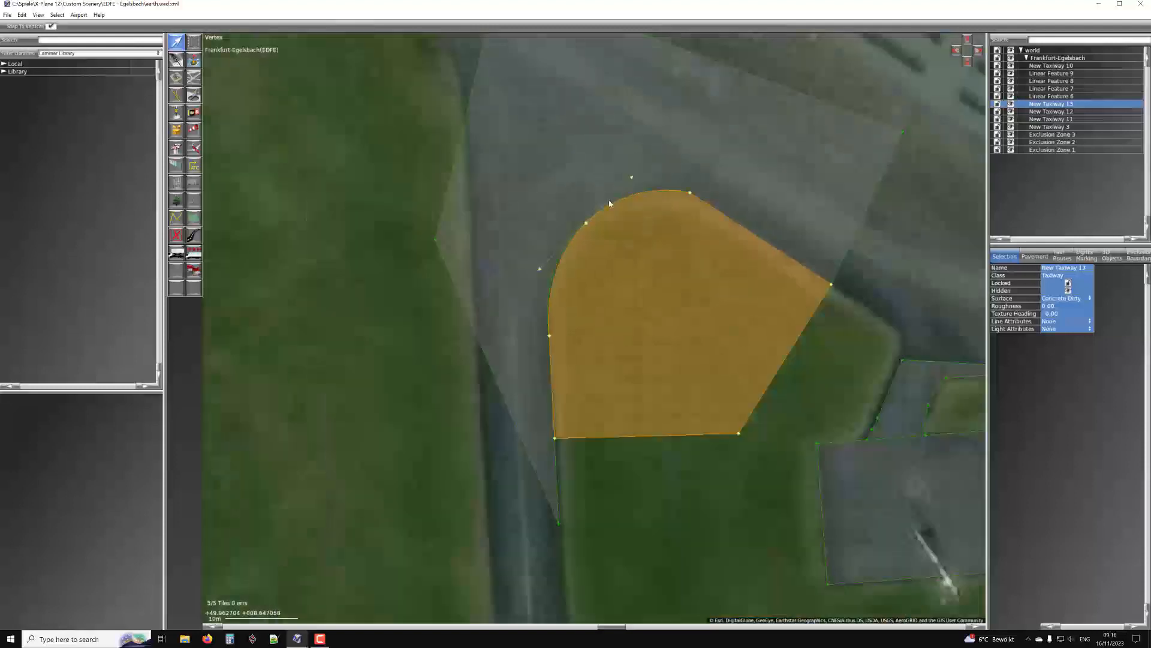
click(23, 15)
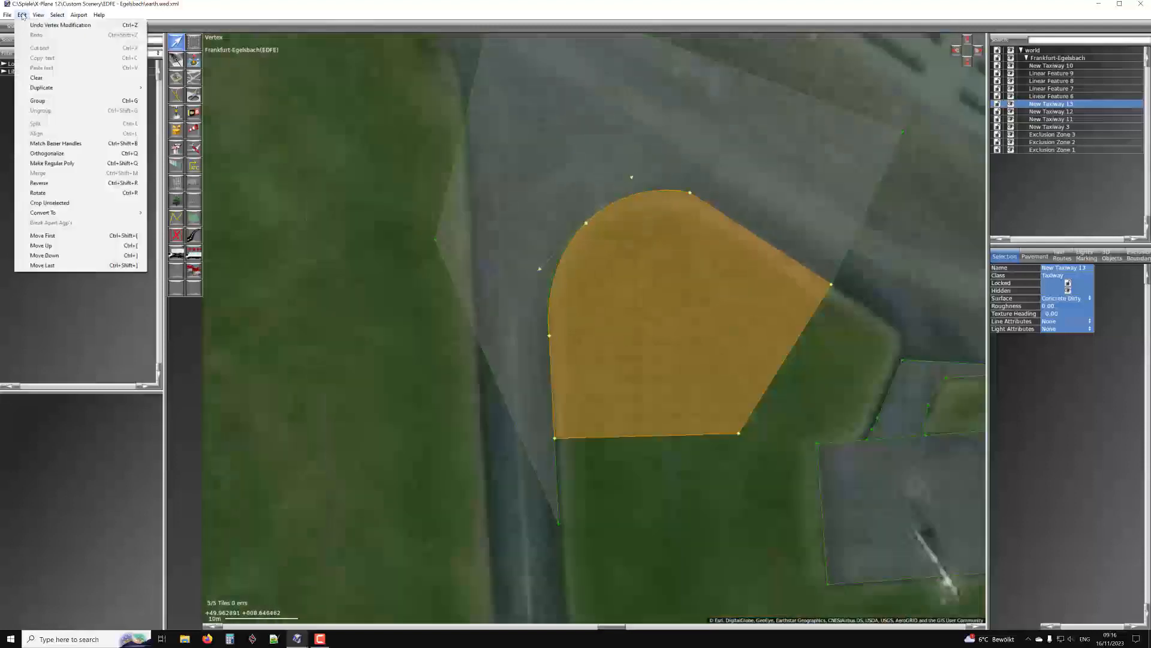
click(71, 146)
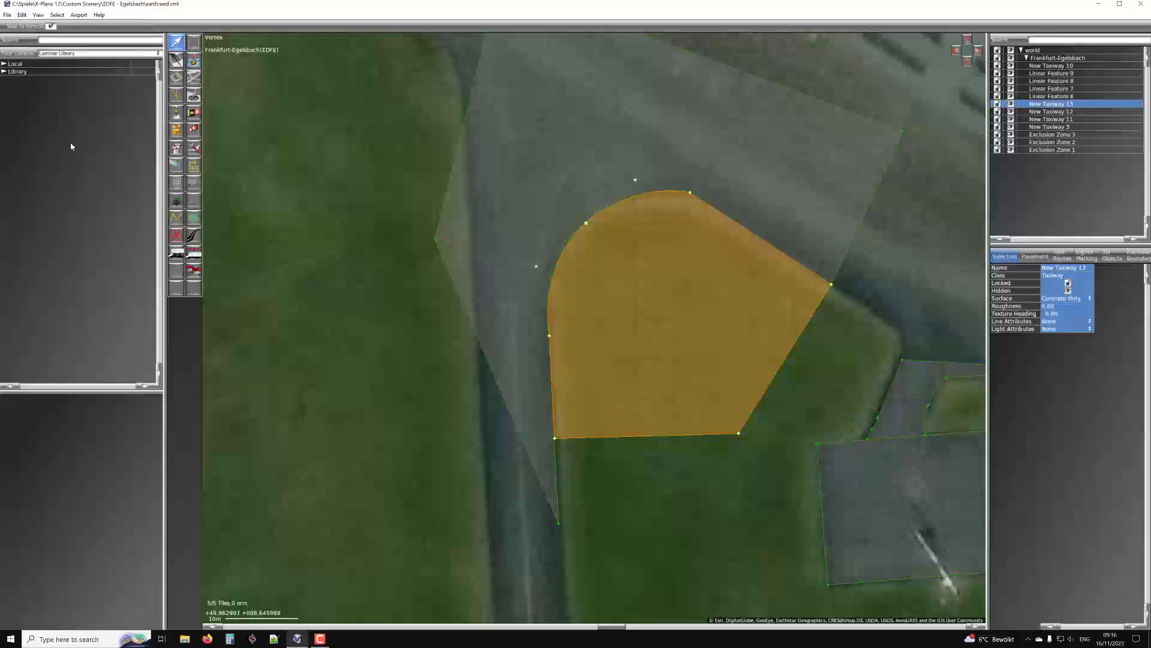
Examine the matched curve and the vertices on both sides of the rounded corner for a clean join
scroll(611, 183, up, 3)
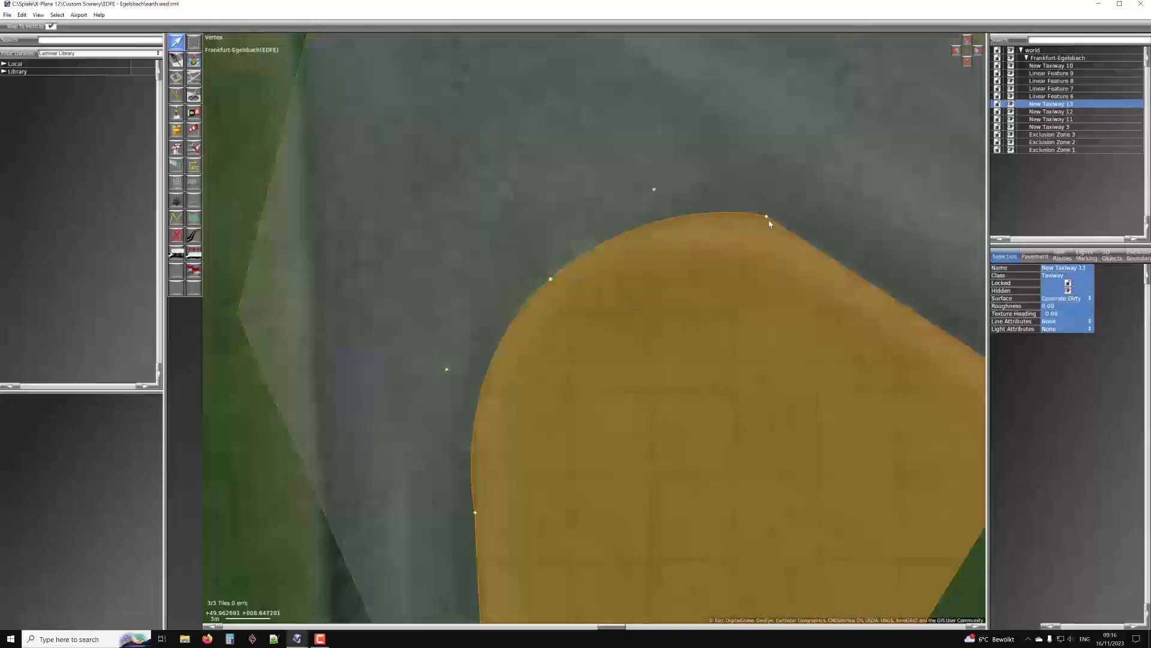
scroll(472, 339, down, 3)
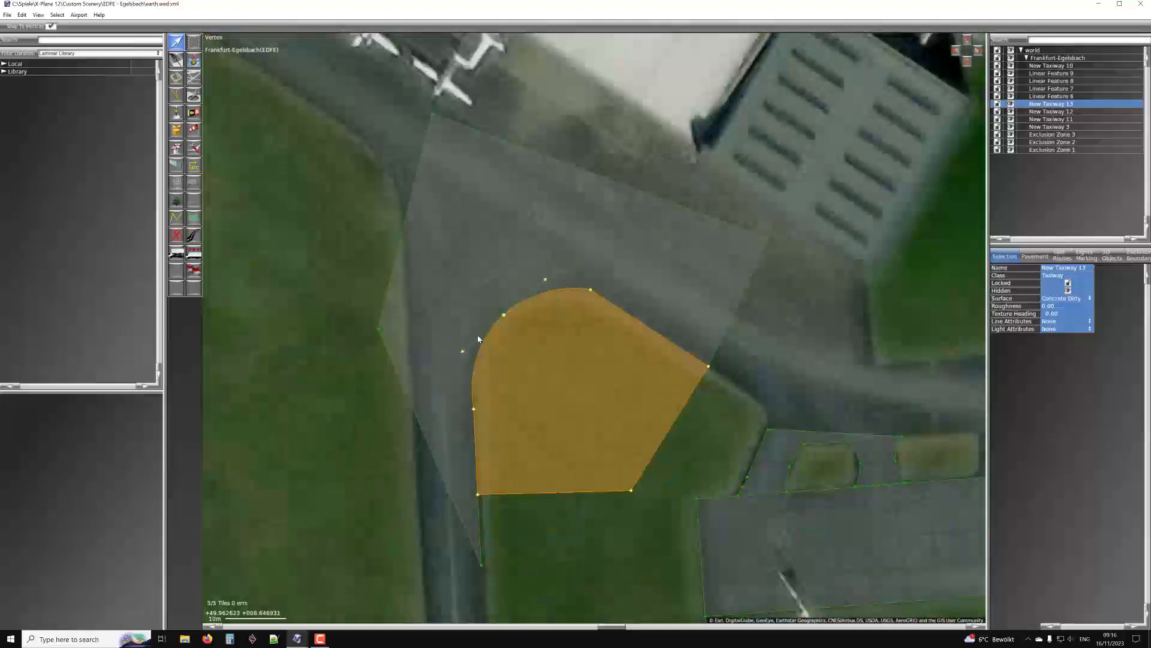
scroll(587, 300, up, 2)
scroll(594, 293, down, 1)
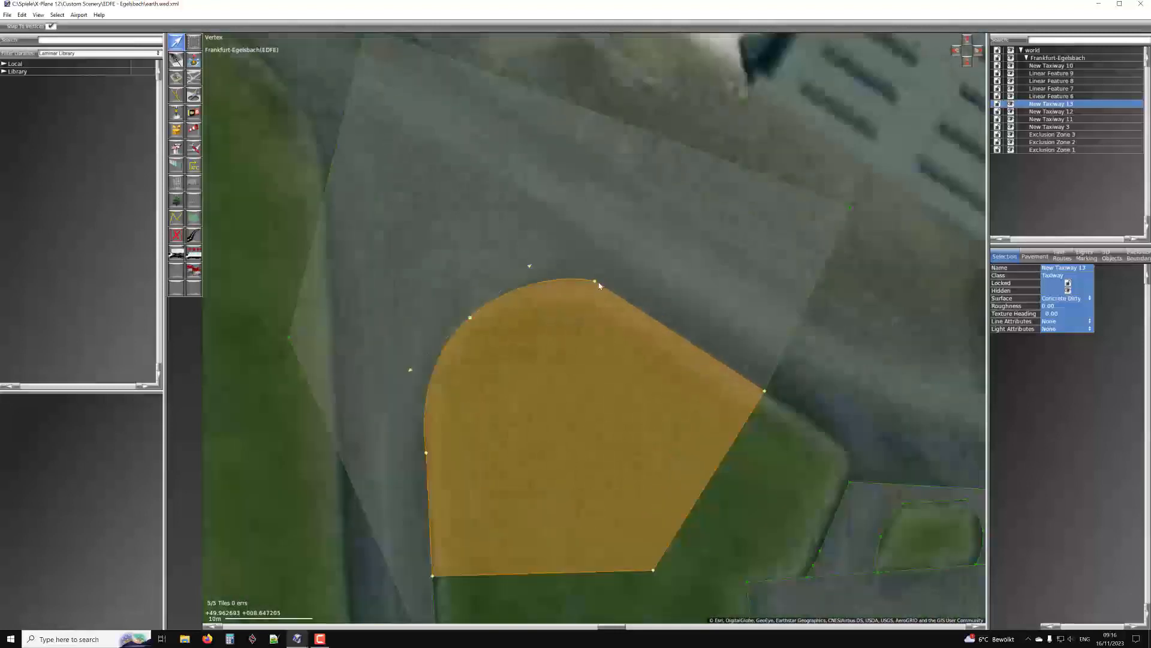
scroll(599, 285, up, 1)
mouse_move(594, 283)
mouse_down()
mouse_move(590, 293)
mouse_move(594, 282)
mouse_up()
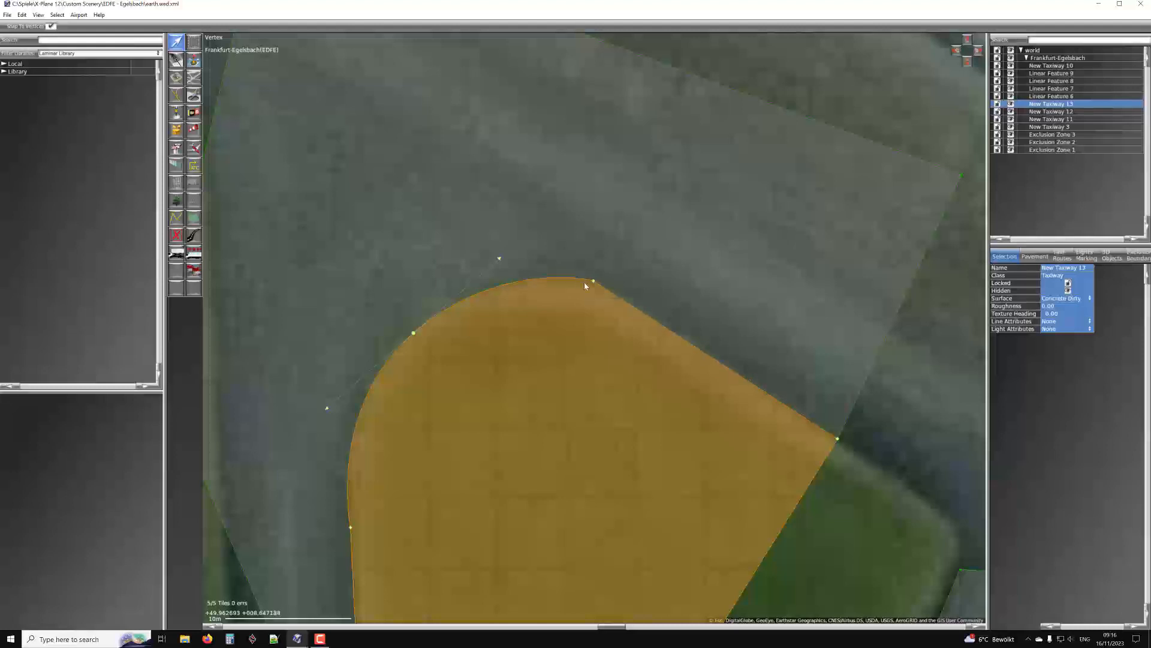
scroll(593, 285, down, 4)
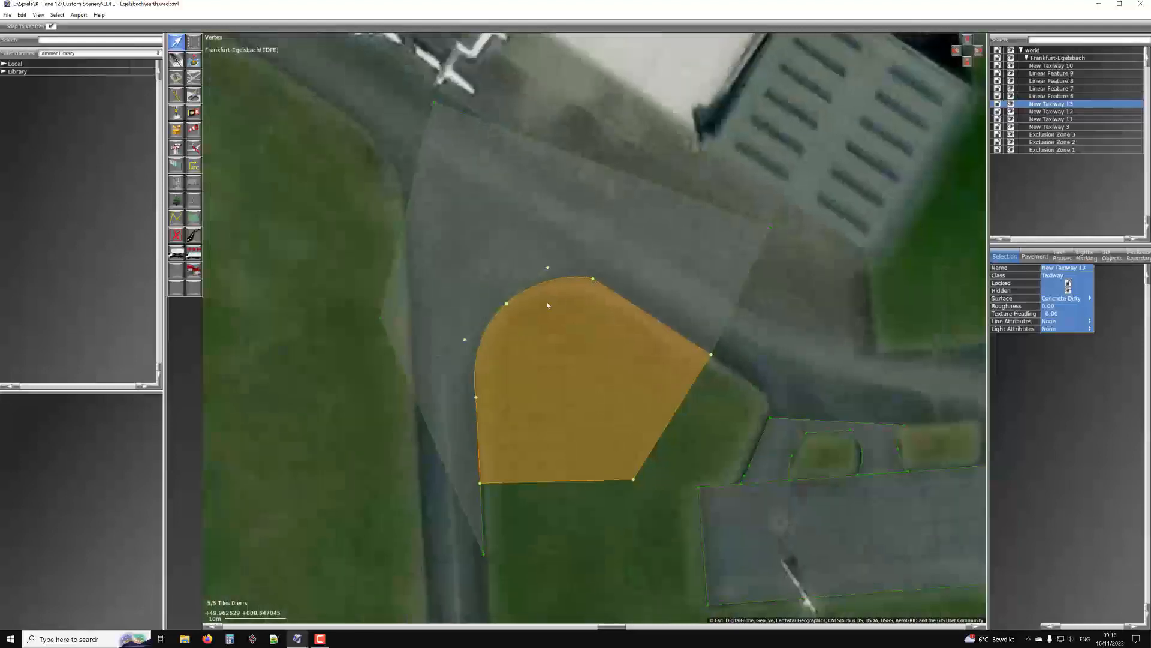
right_drag(470, 365, 571, 280)
scroll(613, 233, up, 3)
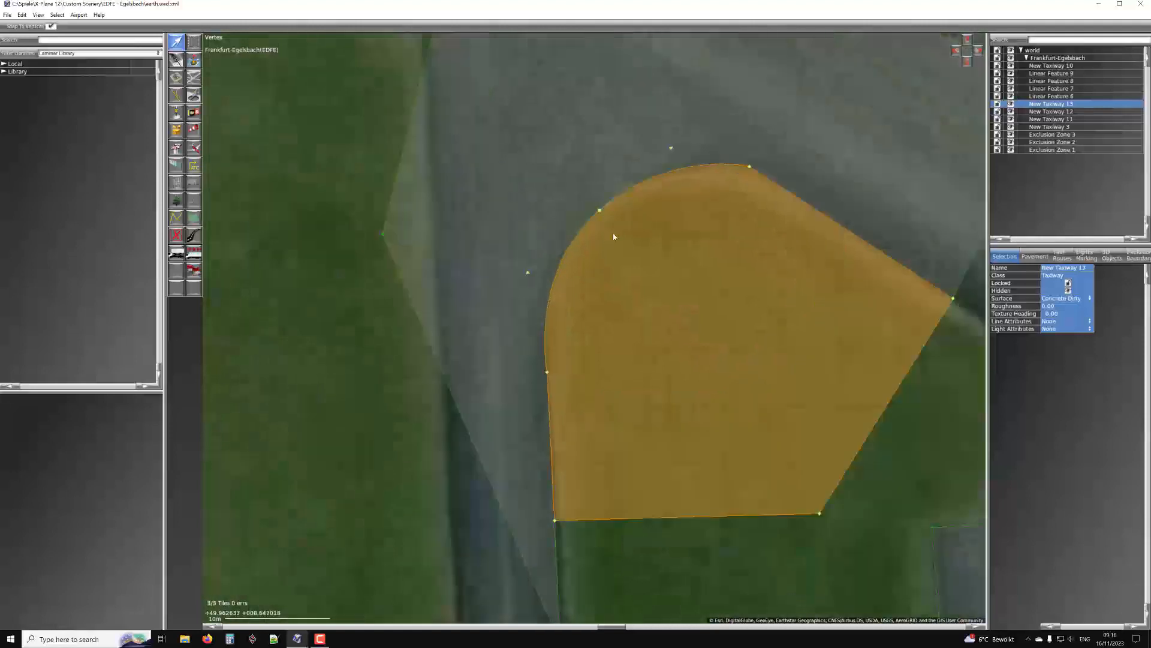
Readjust New Taxiway 13's handles at the rounded corner, selecting it and New Taxiway 12 alternately to compare their curves
click(574, 193)
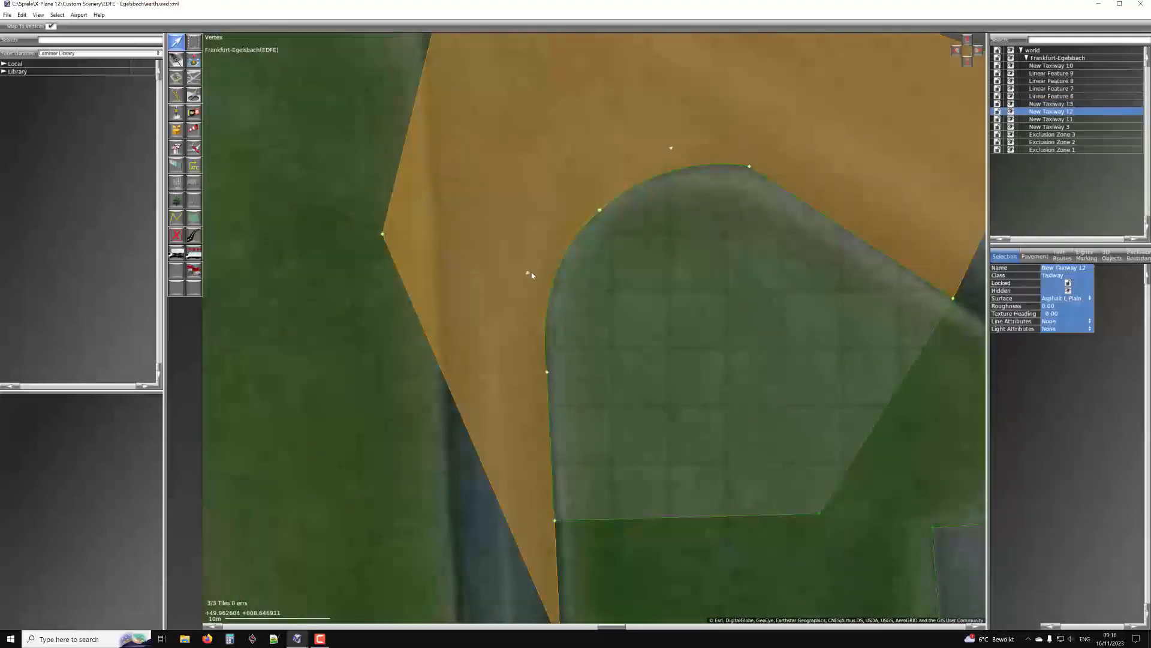
click(578, 275)
click(483, 224)
click(586, 288)
click(504, 252)
click(578, 288)
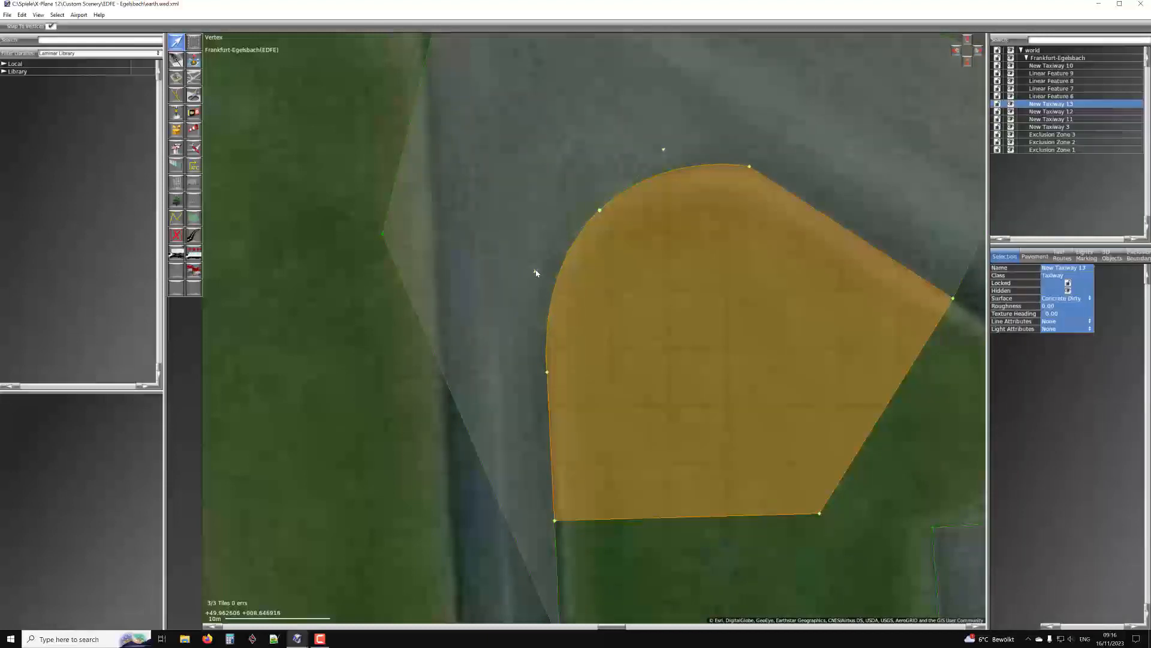
scroll(607, 237, down, 1)
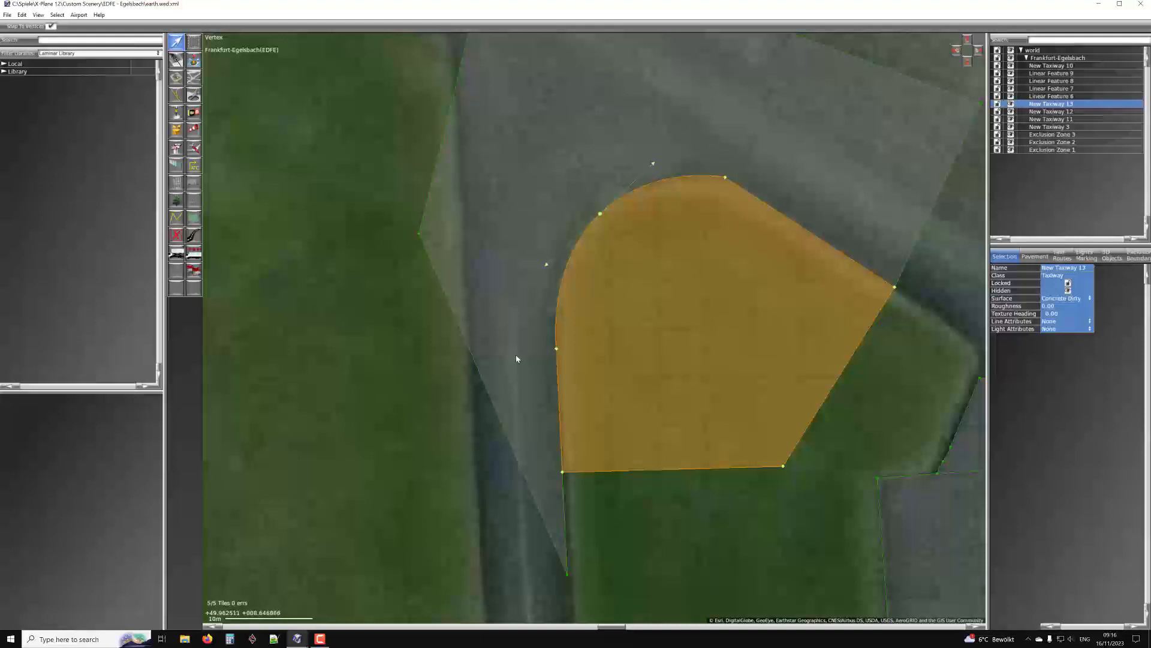
click(515, 317)
click(595, 348)
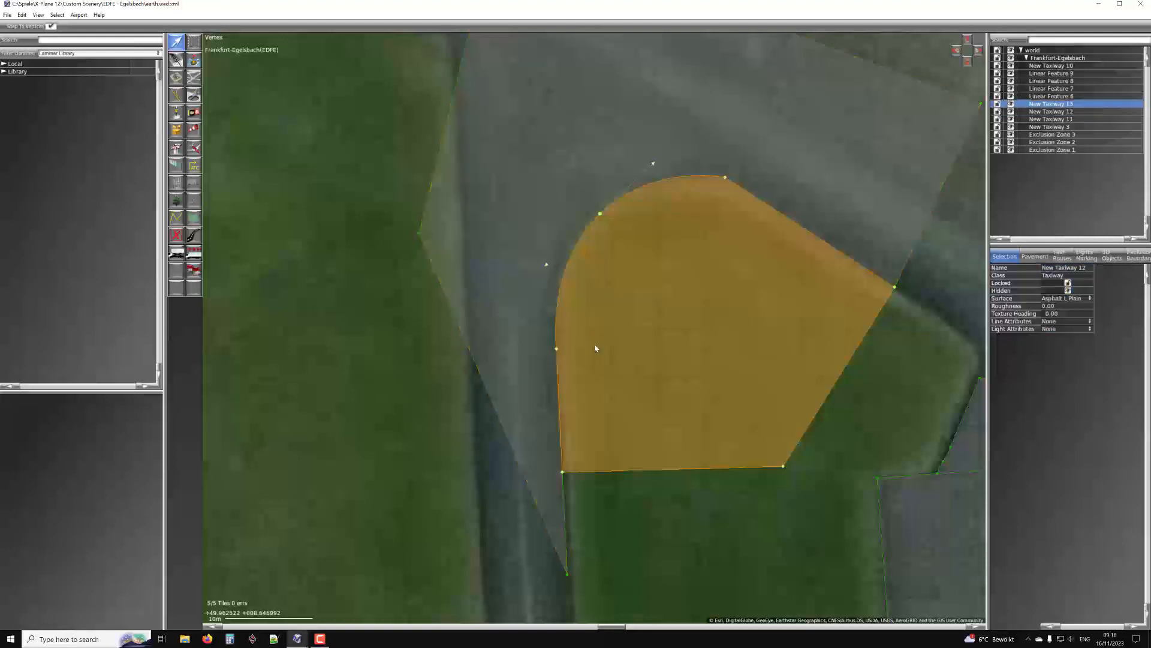
click(535, 289)
Draw a runway about 207 m long along the imagery's runway centreline, spanning the diagonal taxiway's junction
scroll(539, 293, down, 4)
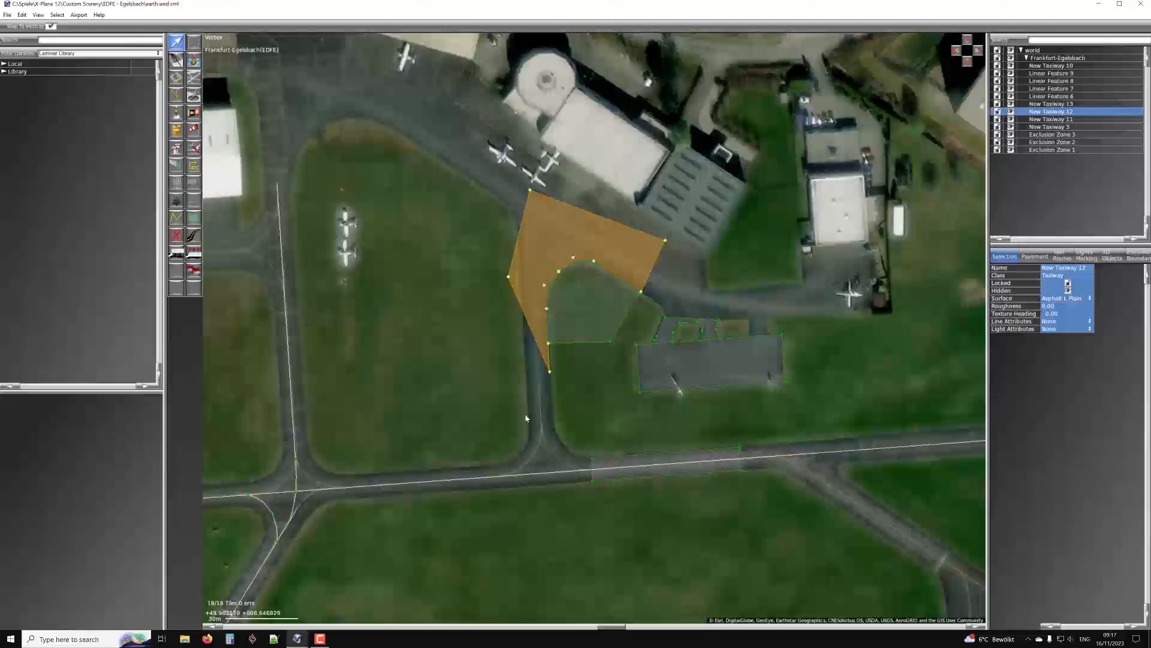
right_drag(527, 427, 578, 326)
right_drag(490, 430, 664, 224)
right_drag(500, 340, 686, 225)
scroll(630, 268, up, 4)
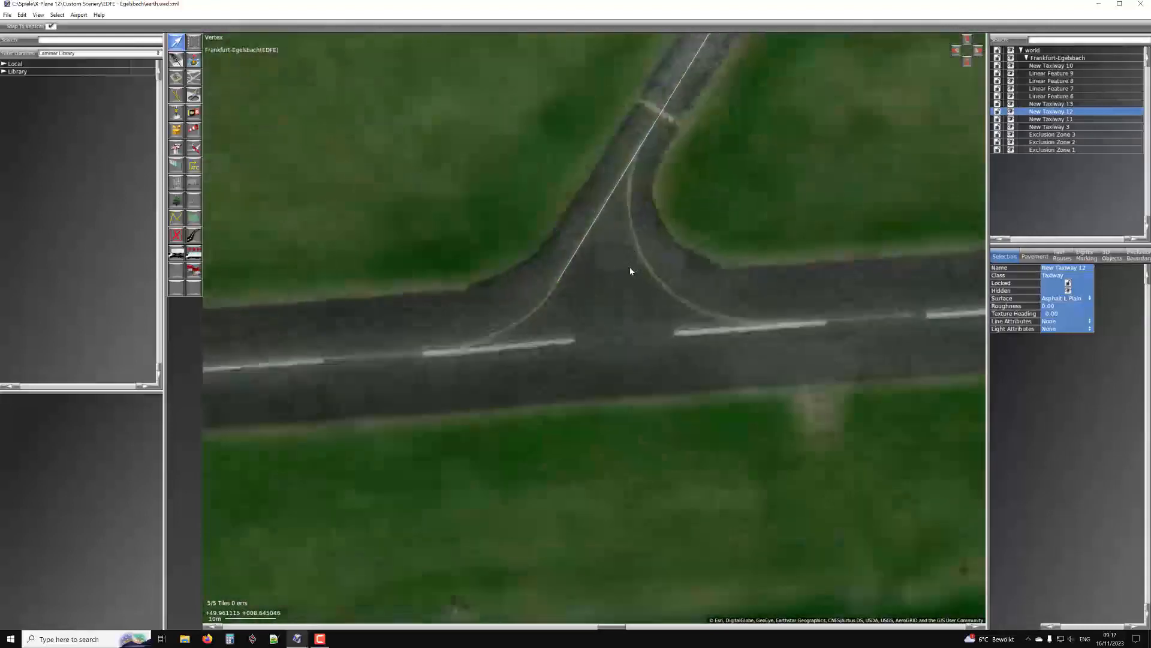
scroll(402, 257, down, 3)
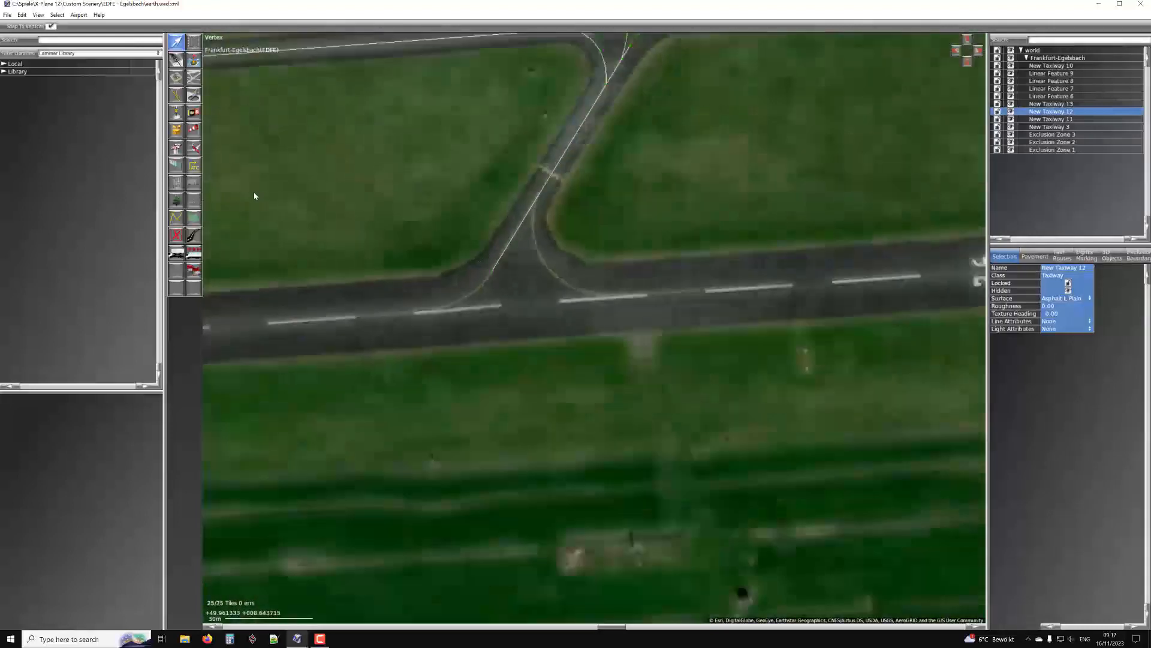
click(176, 59)
scroll(246, 250, down, 3)
click(233, 254)
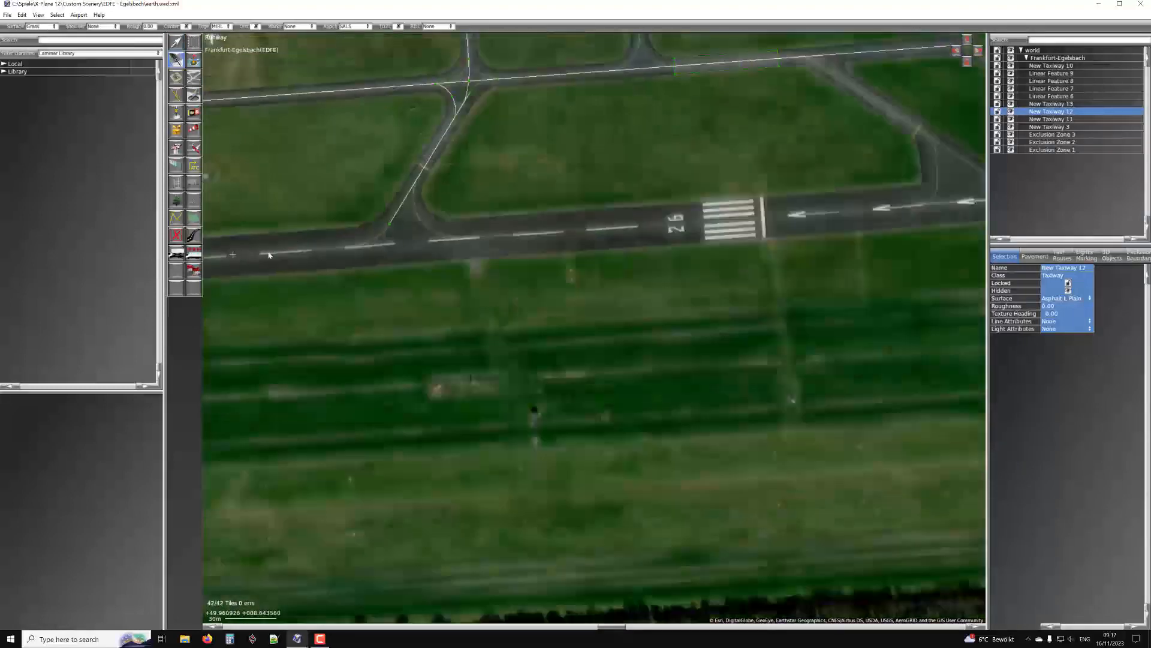
click(586, 234)
Narrow the new runway to about 24.5 m so its long edges fit the paved edges in the imagery
right_drag(444, 160, 611, 176)
scroll(543, 239, up, 2)
key(v)
drag(585, 209, 588, 240)
drag(597, 328, 597, 298)
drag(587, 209, 590, 240)
scroll(576, 249, up, 5)
scroll(576, 249, down, 4)
Start a taxiway polygon down the diagonal taxiway's western edge, curving it outward to meet the runway's northern edge
key(a)
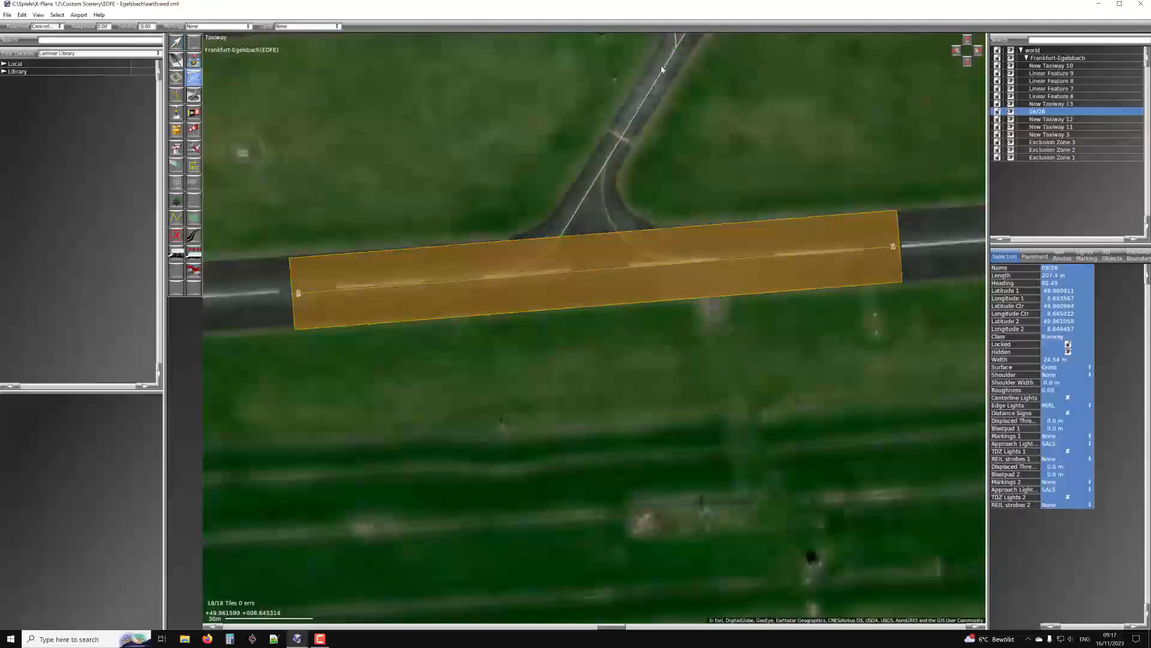
right_drag(658, 53, 640, 142)
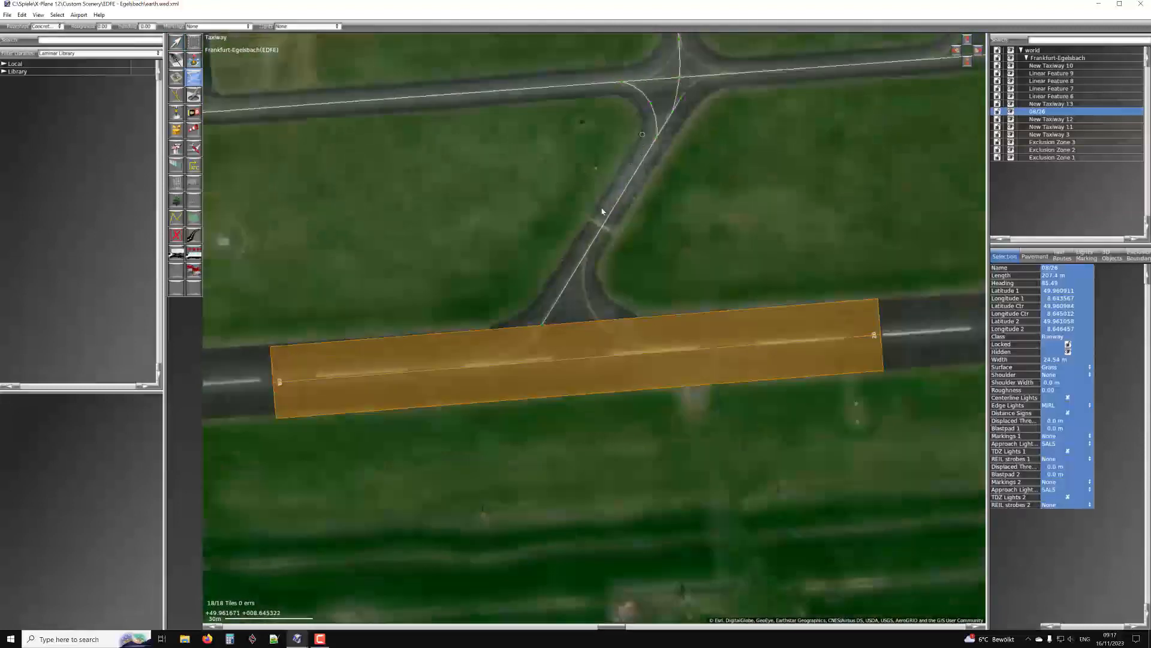
scroll(607, 202, up, 4)
click(589, 226)
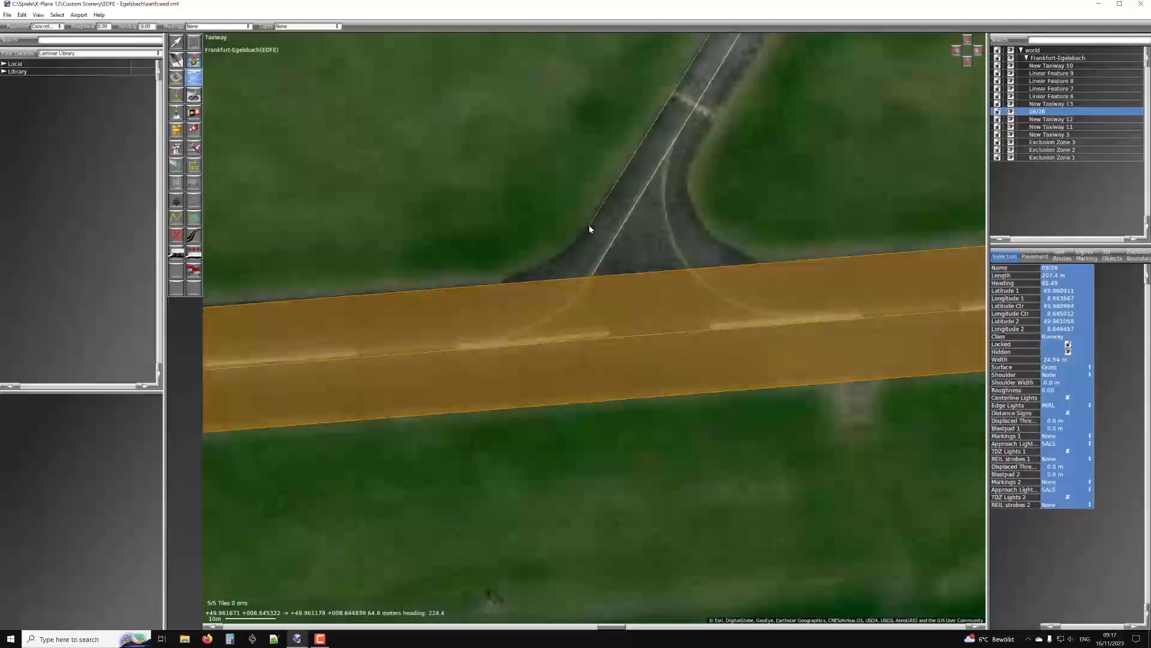
drag(556, 259, 534, 274)
click(507, 280)
click(504, 287)
Finish the taxiway polygon along the runway's northern edge, curving it up the eastern side of the diagonal taxiway and closing it at its start
click(757, 263)
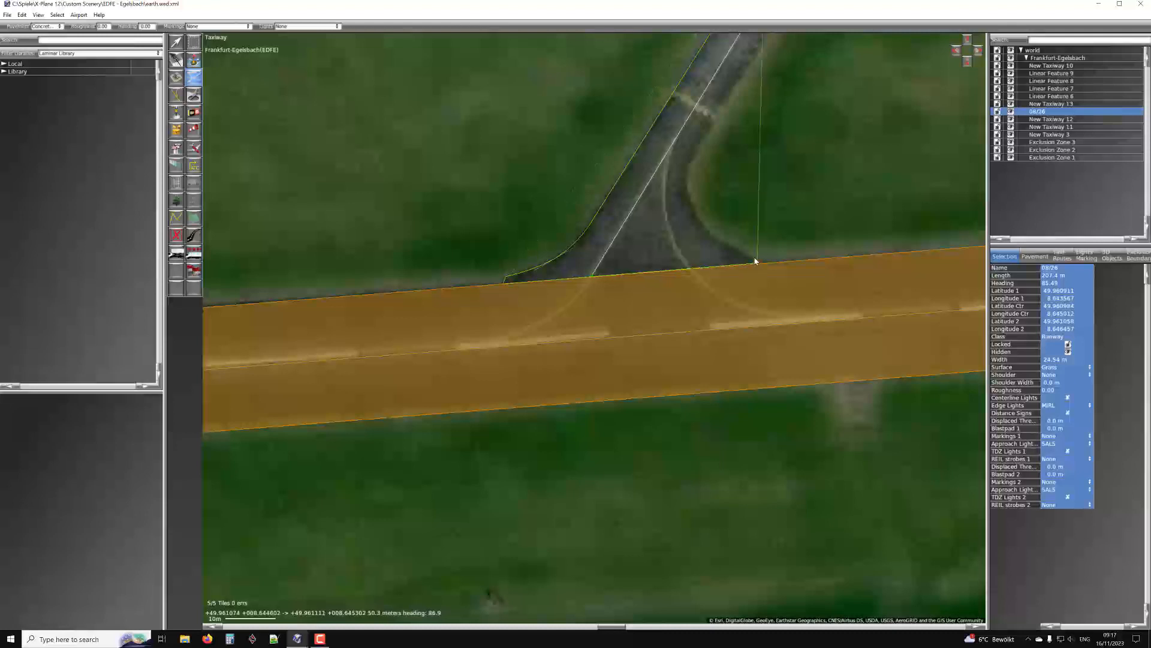
drag(695, 214, 682, 178)
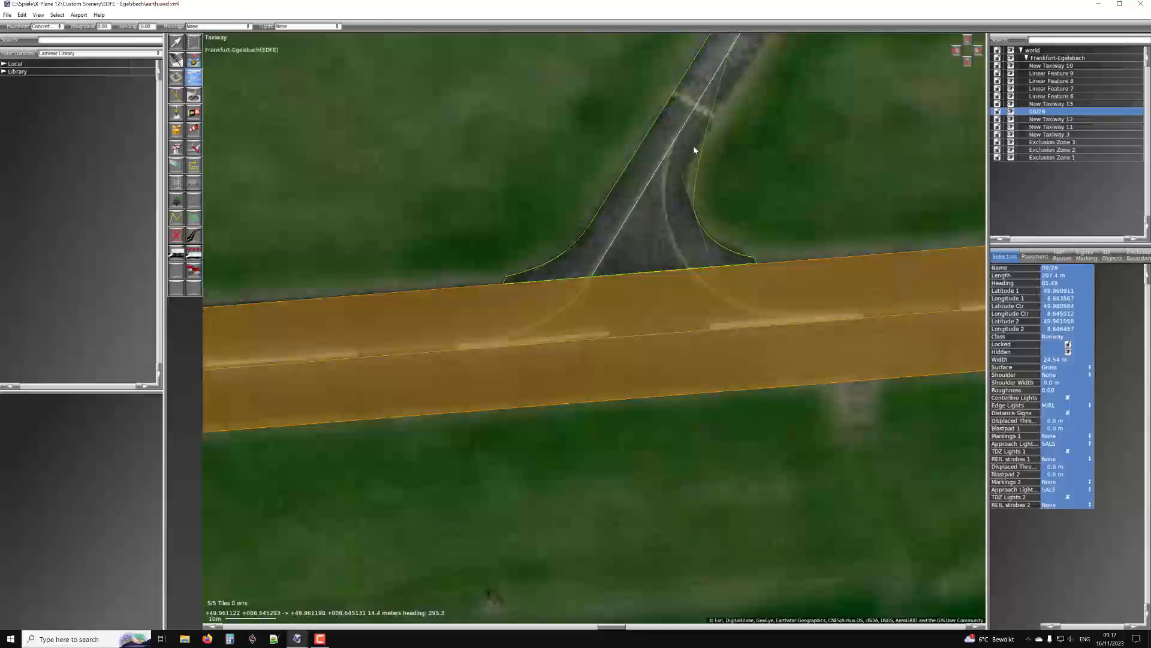
right_drag(745, 134, 648, 327)
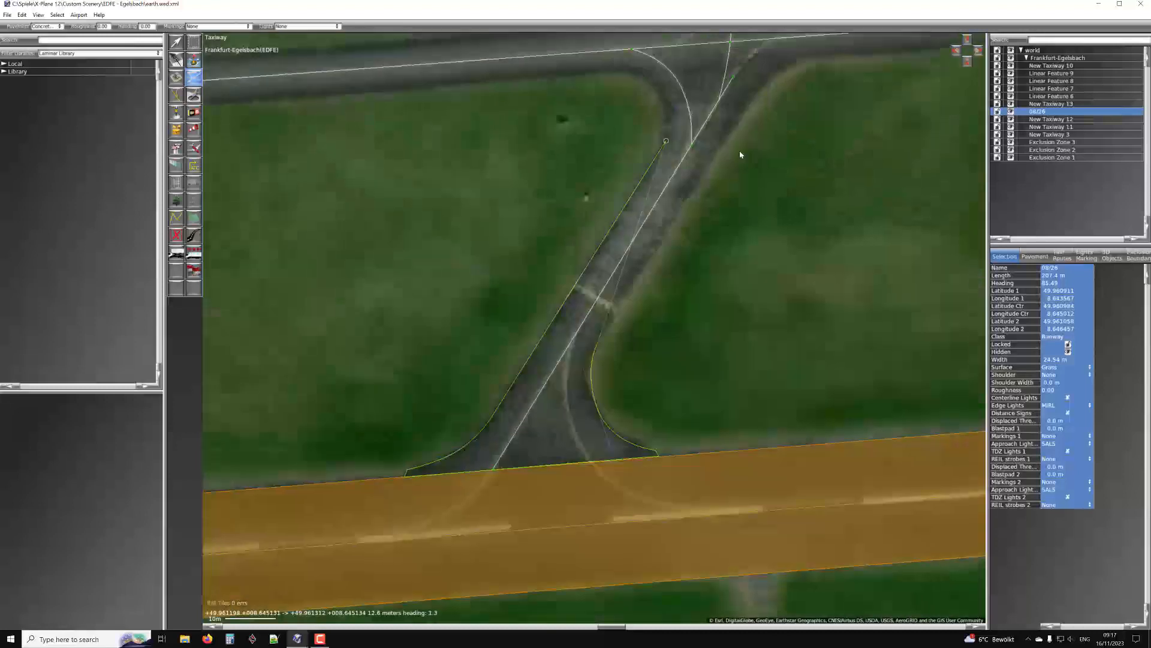
click(760, 97)
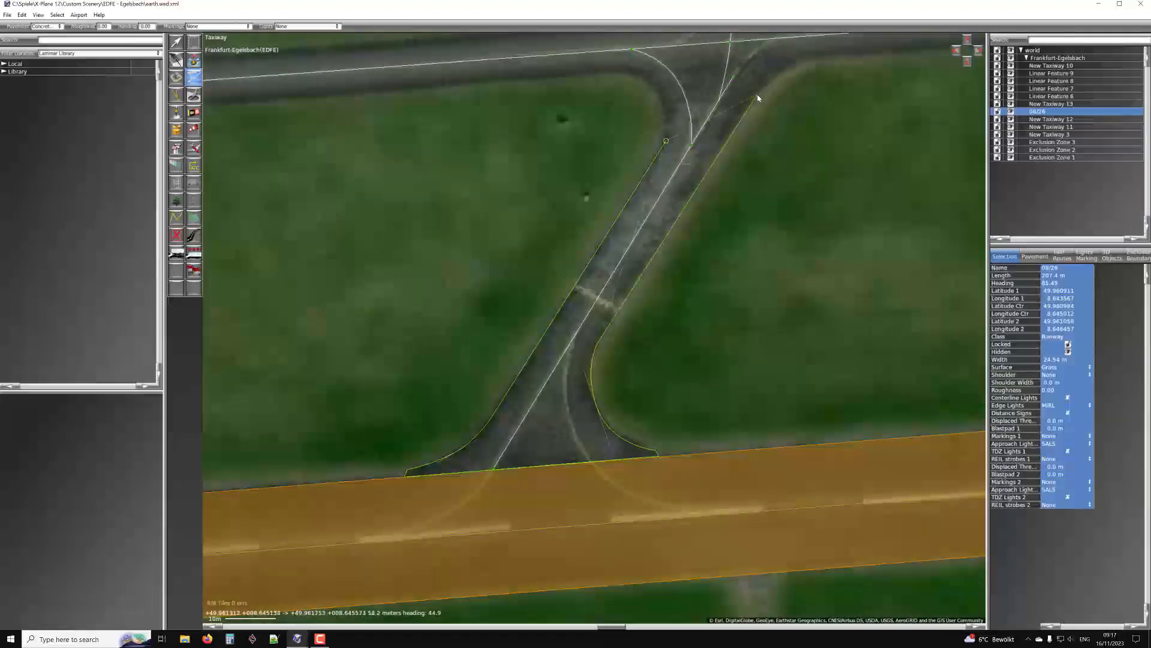
click(665, 142)
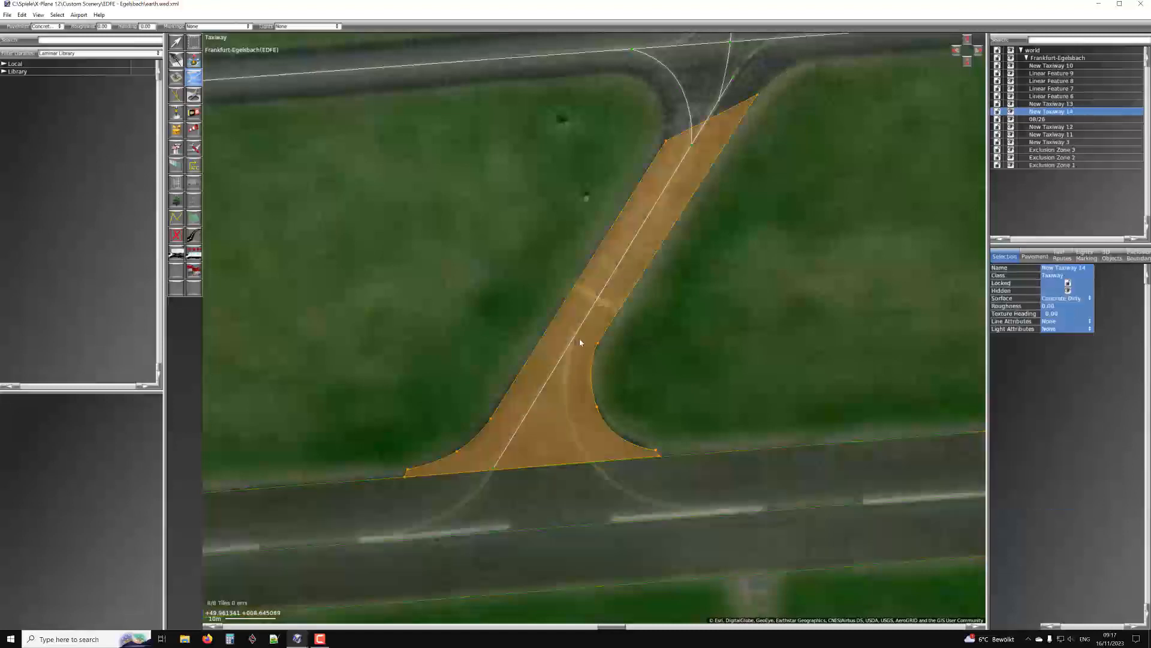
Move New Taxiway 14's two runway-side corners south into the runway so the polygon overlaps the runway pavement
right_drag(619, 414, 689, 278)
scroll(689, 282, up, 3)
scroll(756, 343, up, 5)
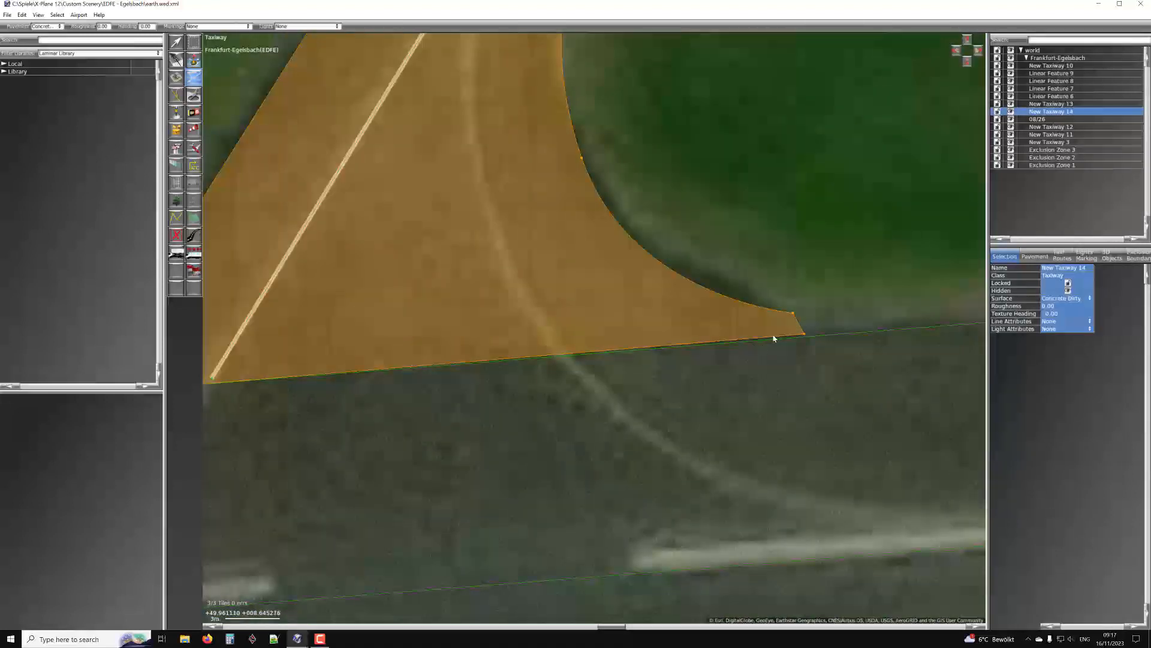
scroll(773, 329, down, 3)
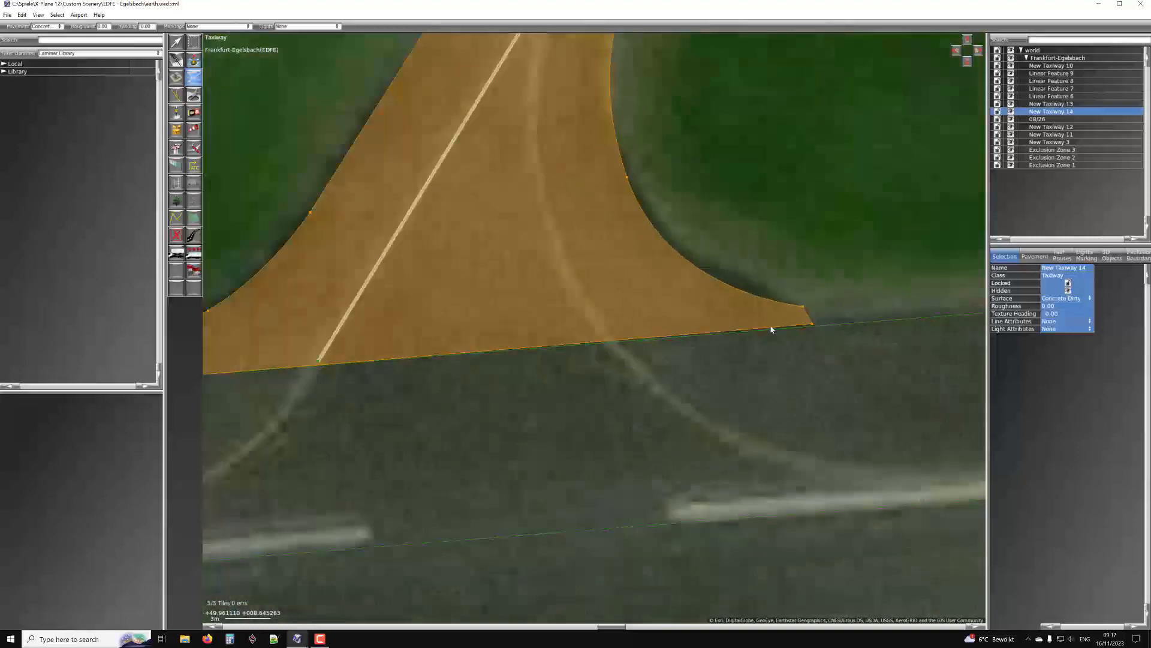
key(v)
scroll(809, 340, up, 2)
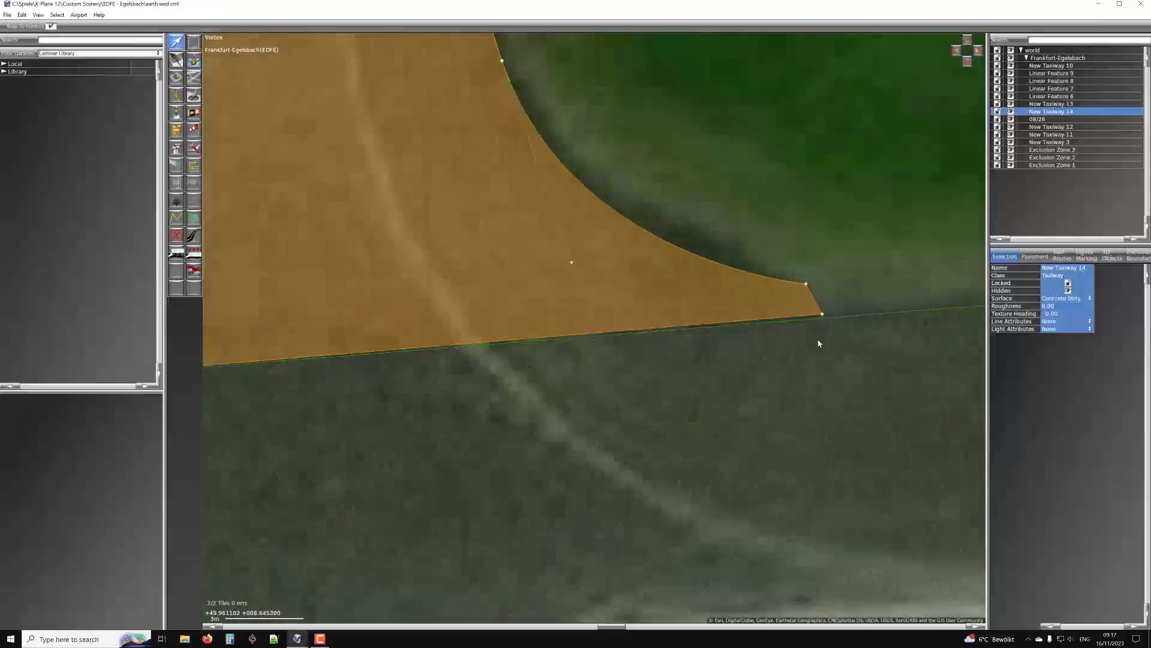
click(818, 341)
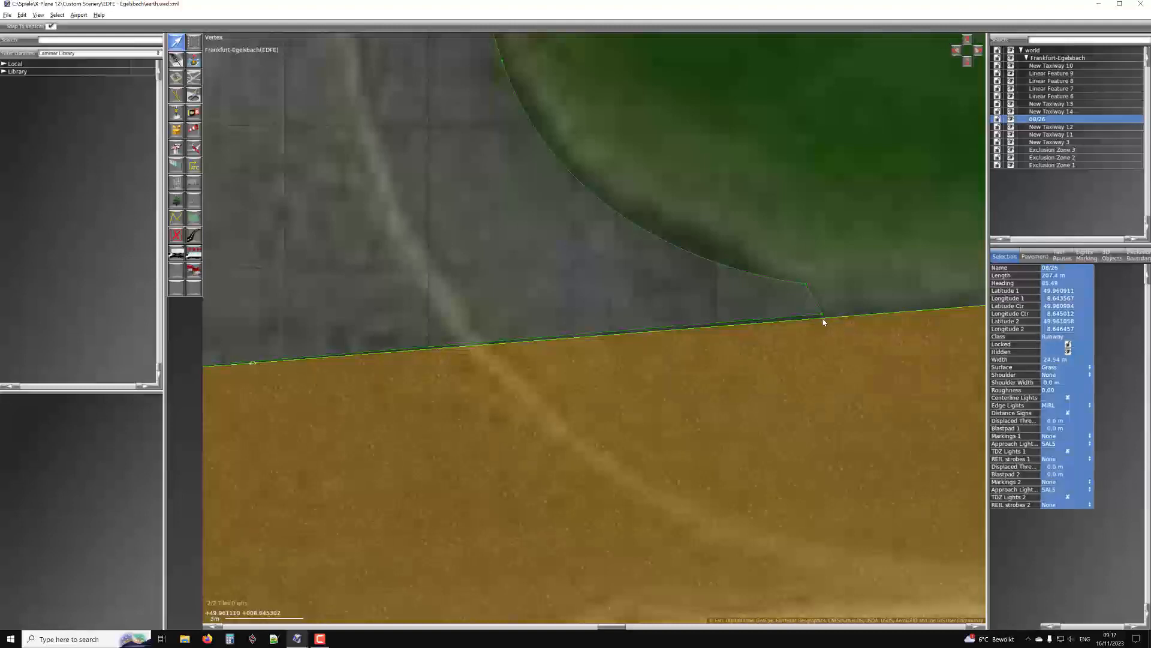
scroll(824, 327, down, 3)
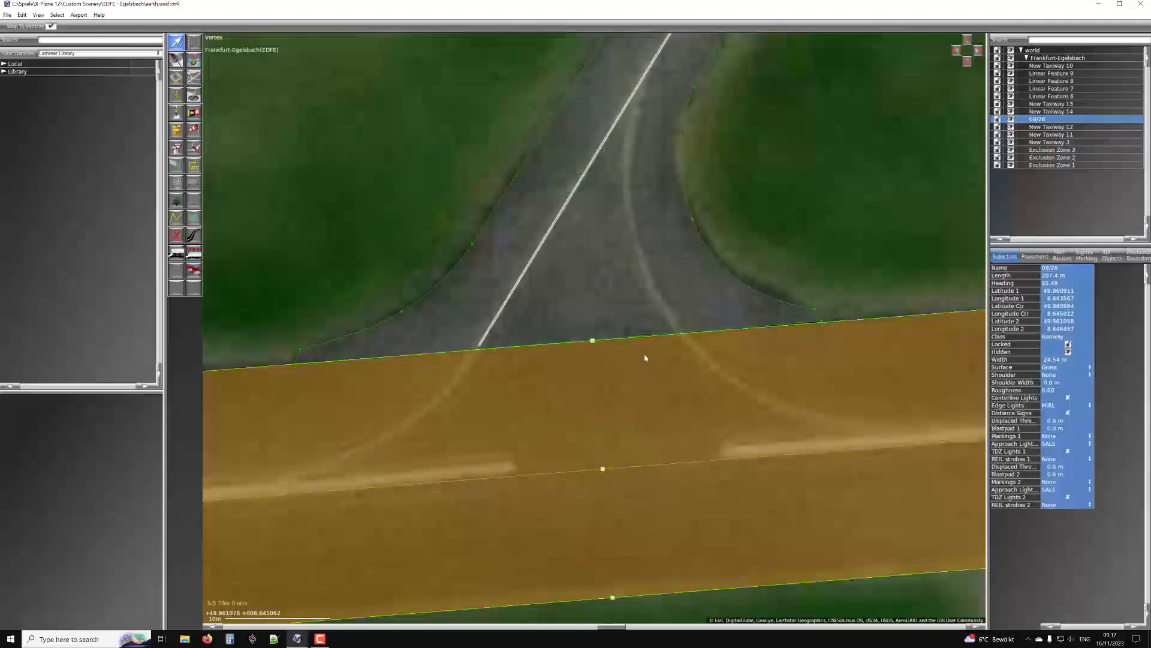
click(647, 319)
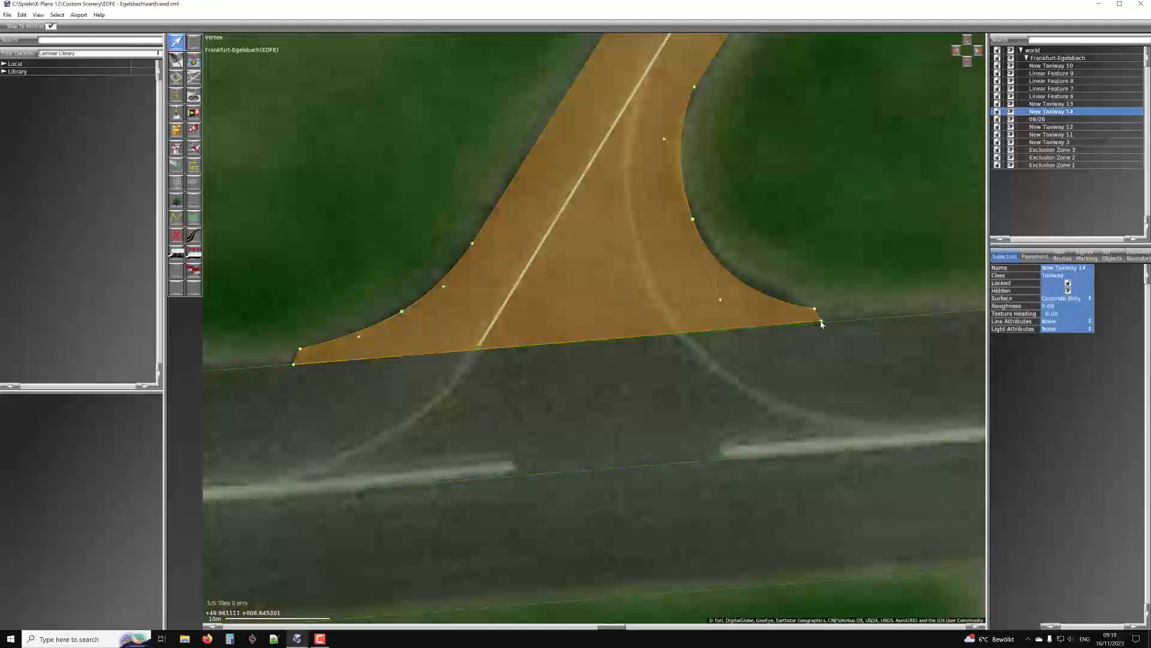
drag(821, 325, 817, 386)
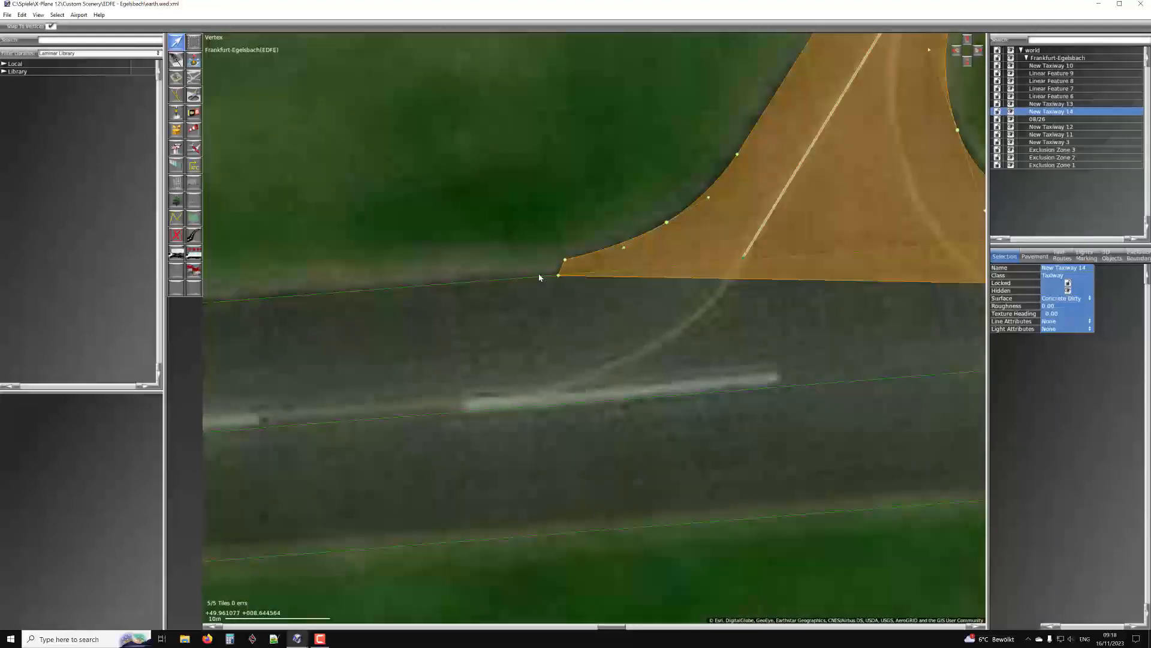
drag(557, 279, 534, 330)
Select the runway and examine its fit against the imagery from the taxiway junction to the 26 threshold
scroll(535, 329, down, 6)
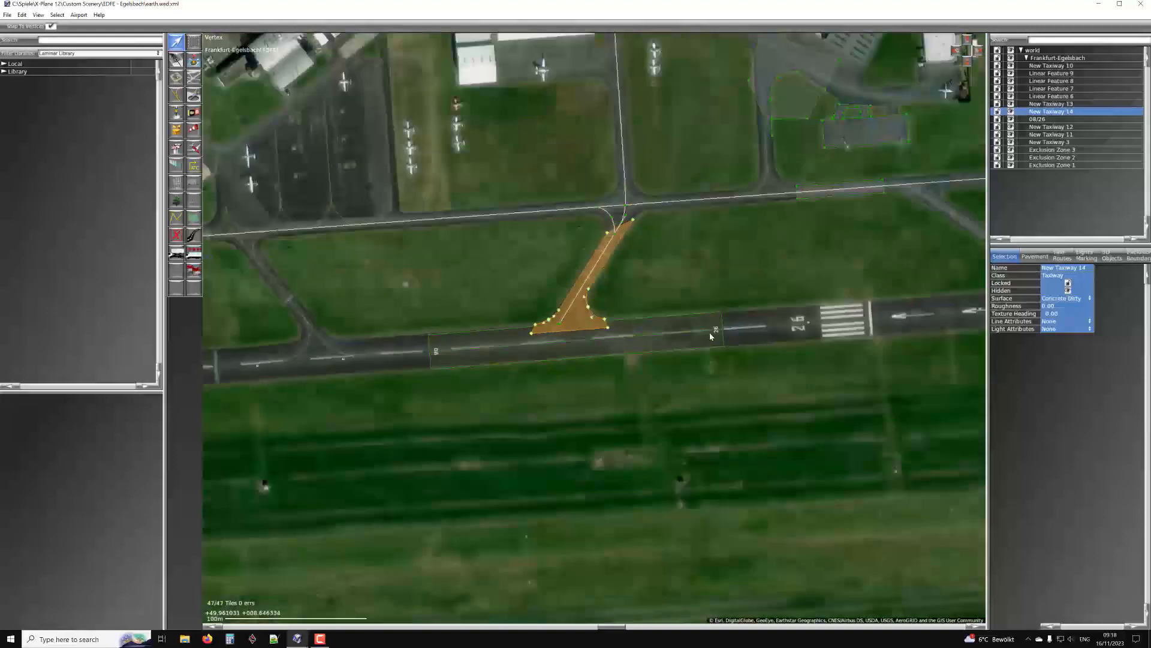
scroll(708, 336, up, 2)
scroll(719, 328, up, 2)
scroll(719, 329, down, 3)
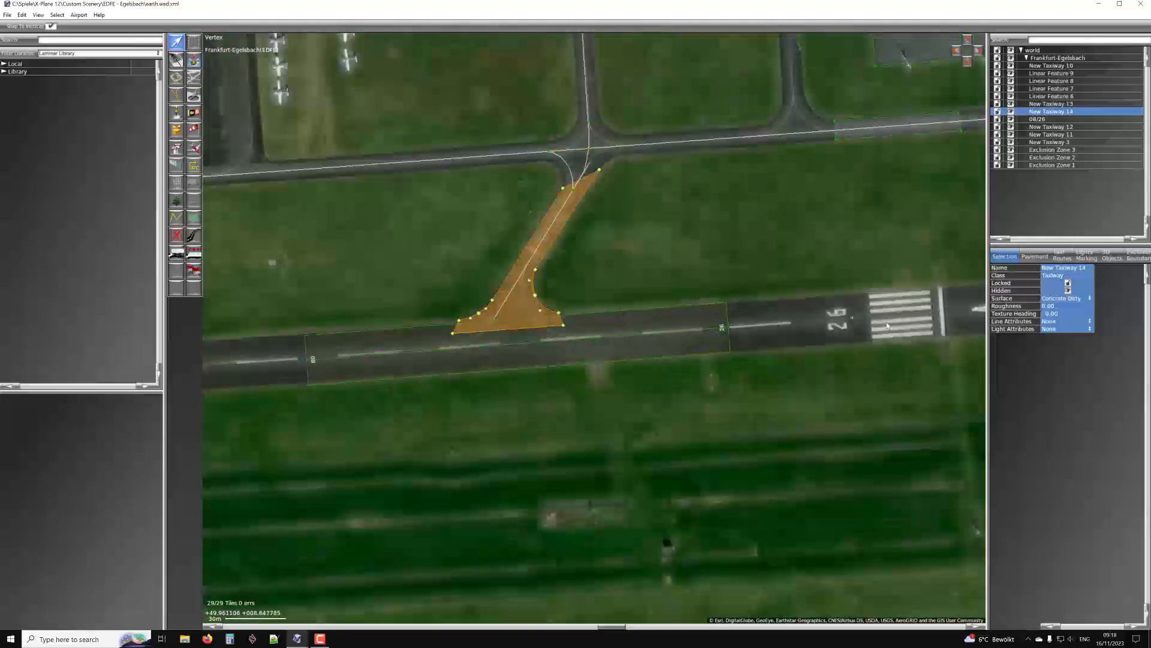
scroll(596, 337, down, 2)
scroll(570, 345, up, 2)
scroll(545, 351, down, 2)
scroll(529, 359, up, 2)
right_drag(510, 355, 609, 349)
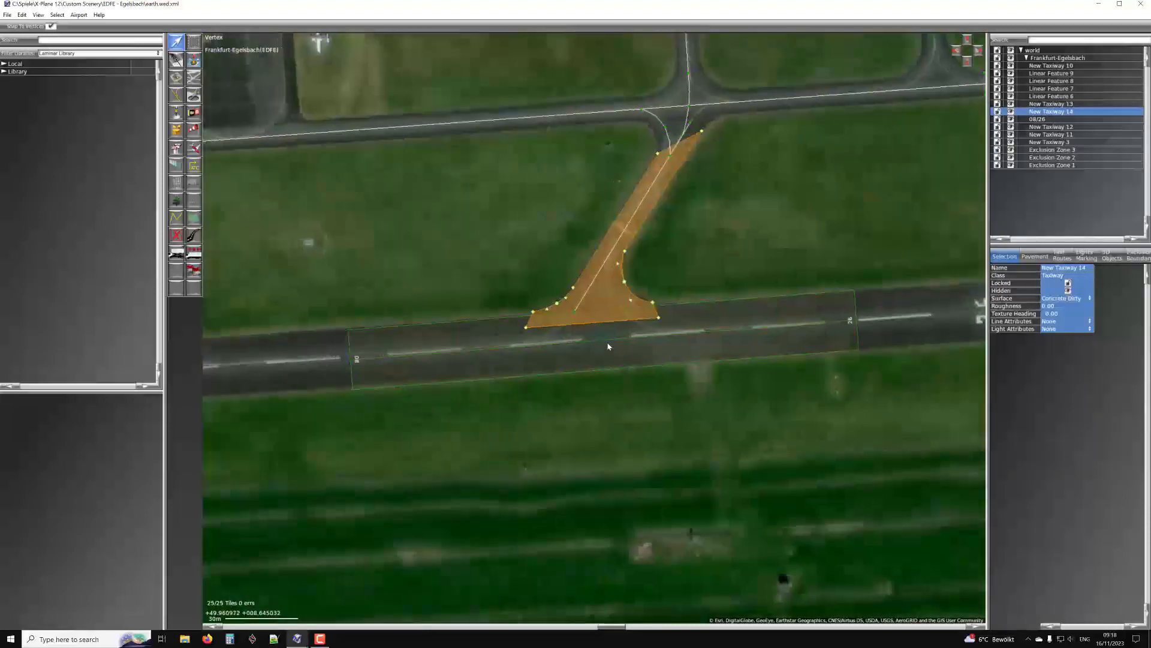
click(608, 346)
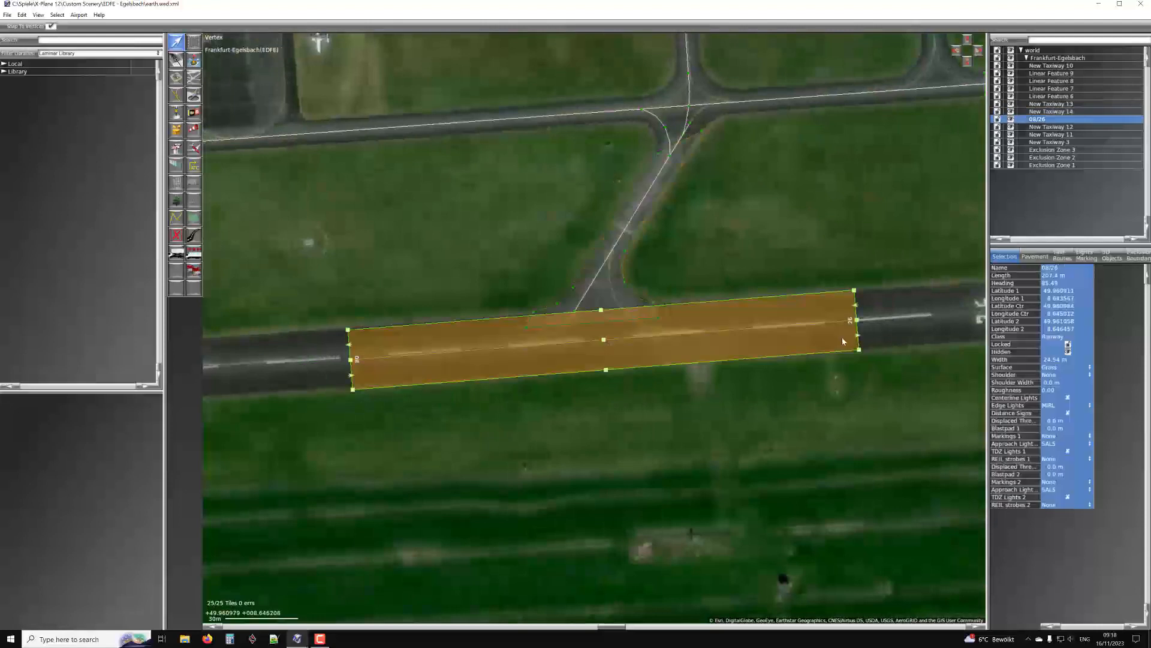
right_drag(865, 322, 758, 322)
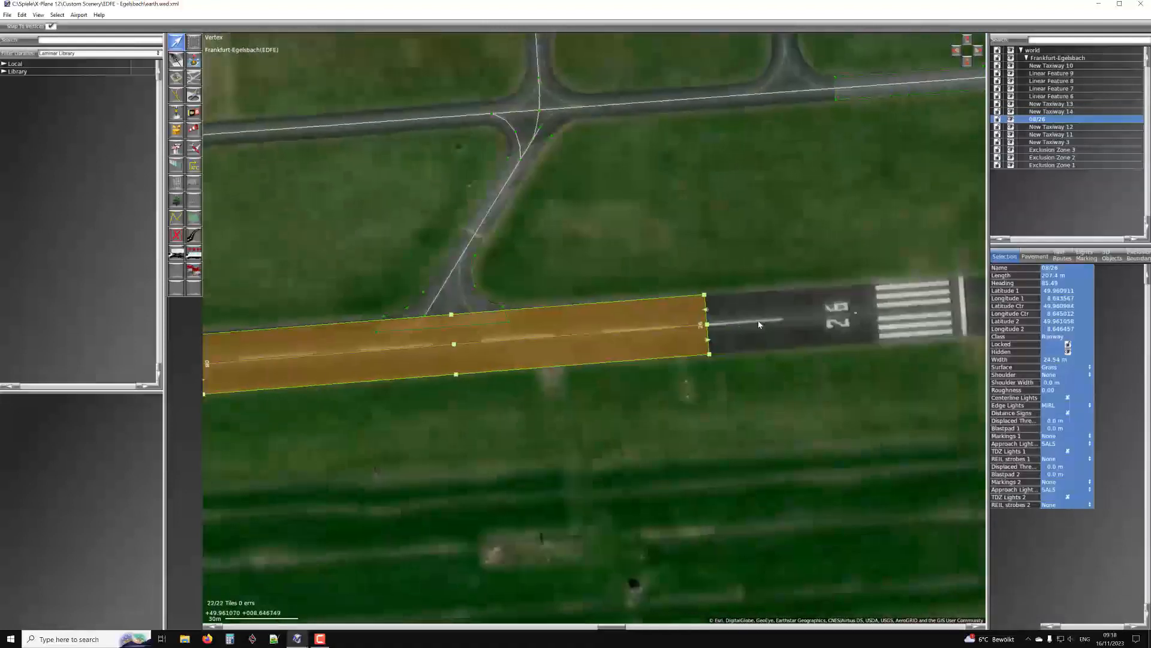
right_drag(851, 309, 813, 301)
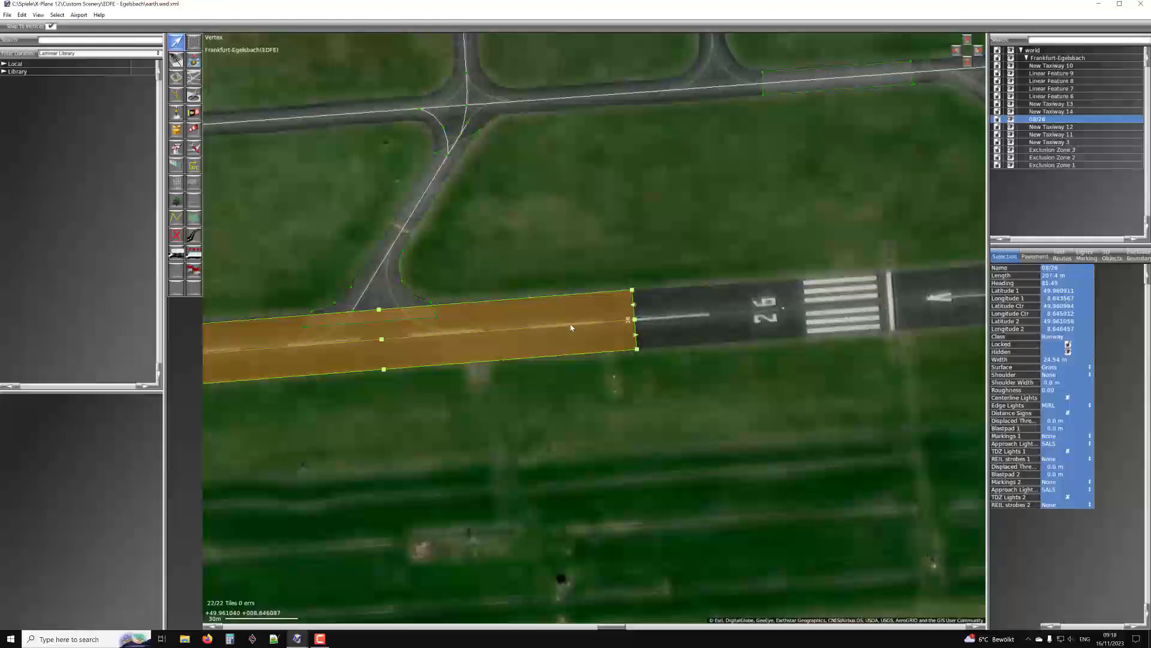
Shift the runway slightly south and back onto the painted centreline, checking how the overlapping taxiway joins it
scroll(571, 327, up, 3)
scroll(571, 328, down, 2)
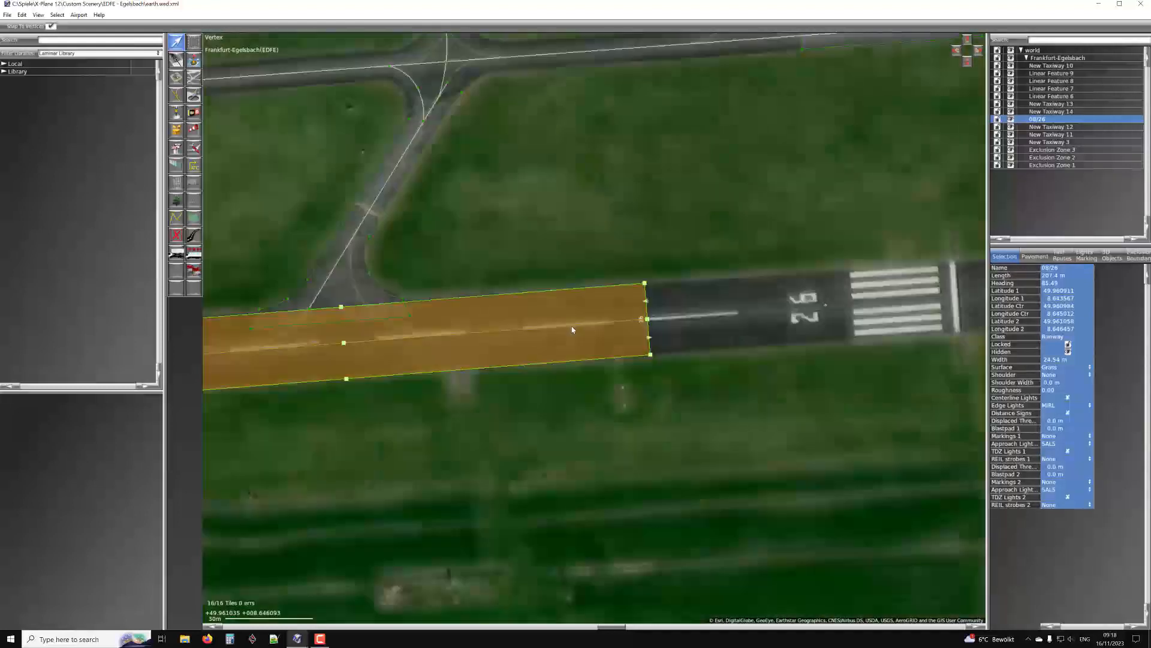
scroll(574, 324, up, 4)
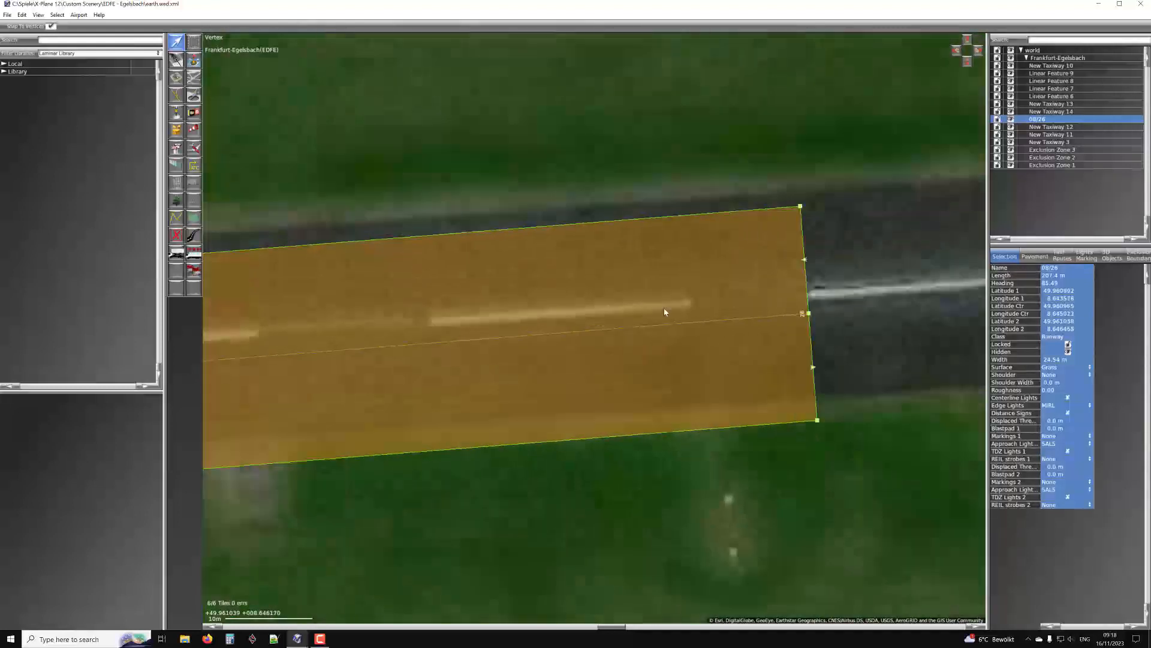
scroll(635, 312, down, 2)
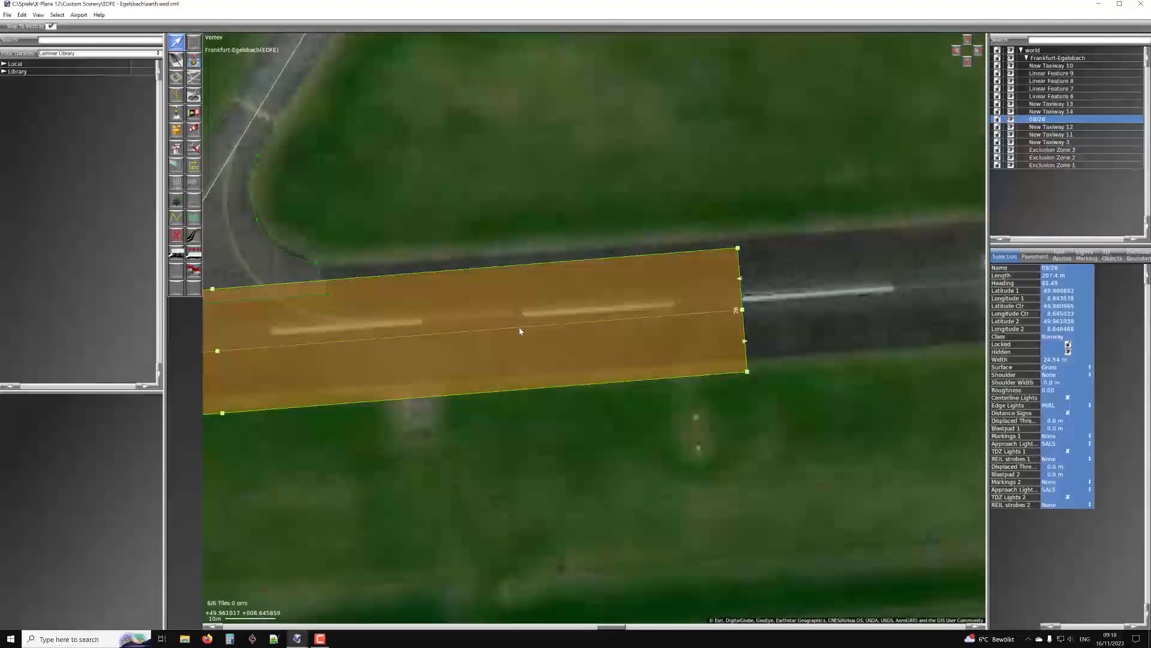
drag(519, 333, 519, 322)
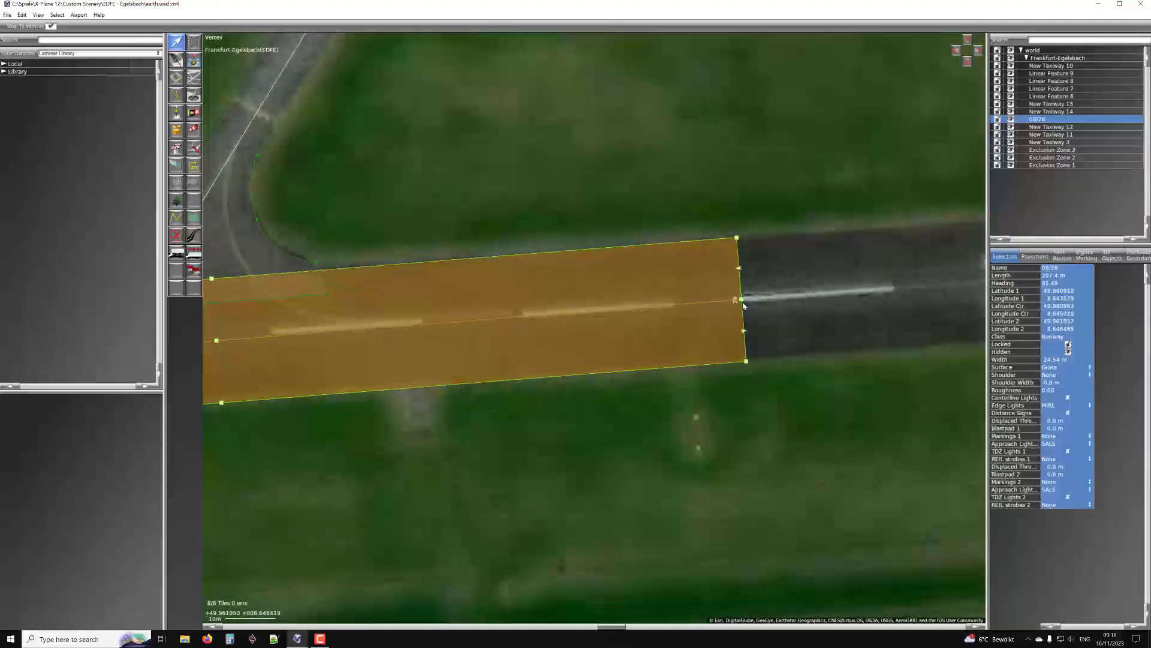
scroll(851, 295, down, 4)
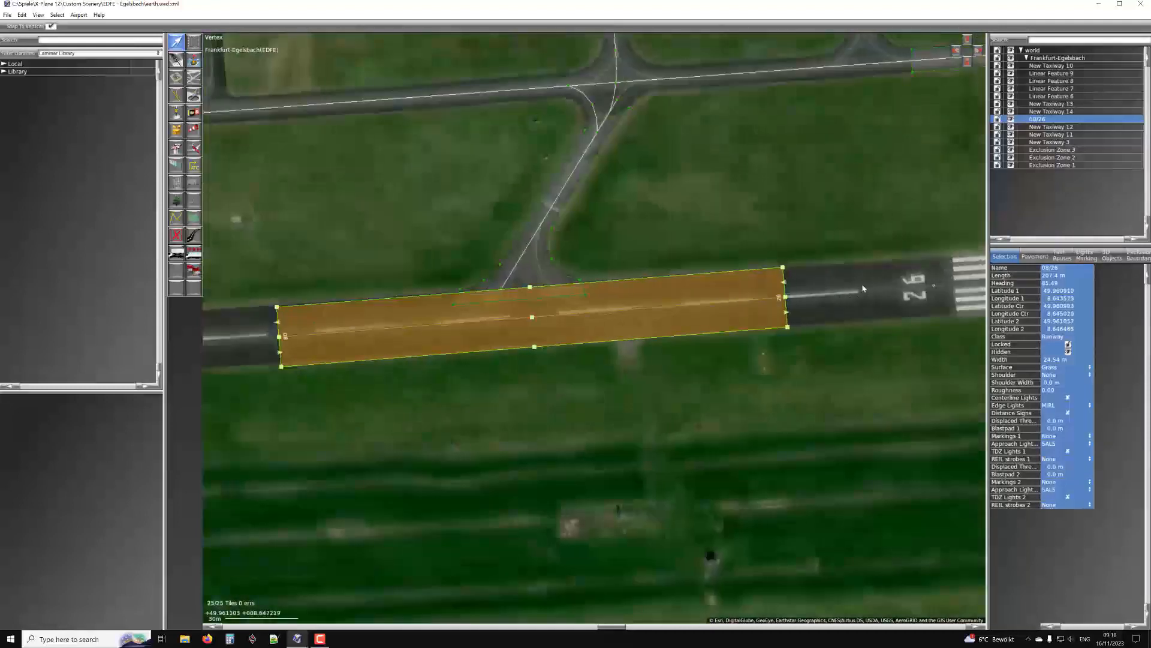
scroll(900, 287, up, 1)
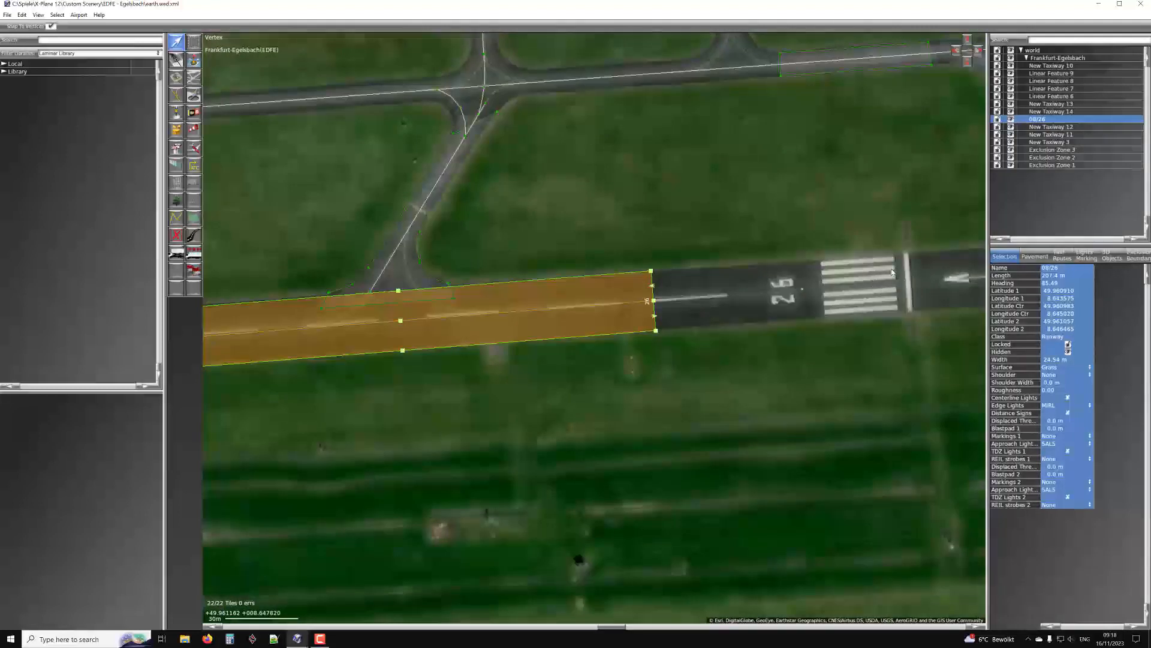
right_drag(599, 298, 830, 285)
scroll(639, 313, up, 3)
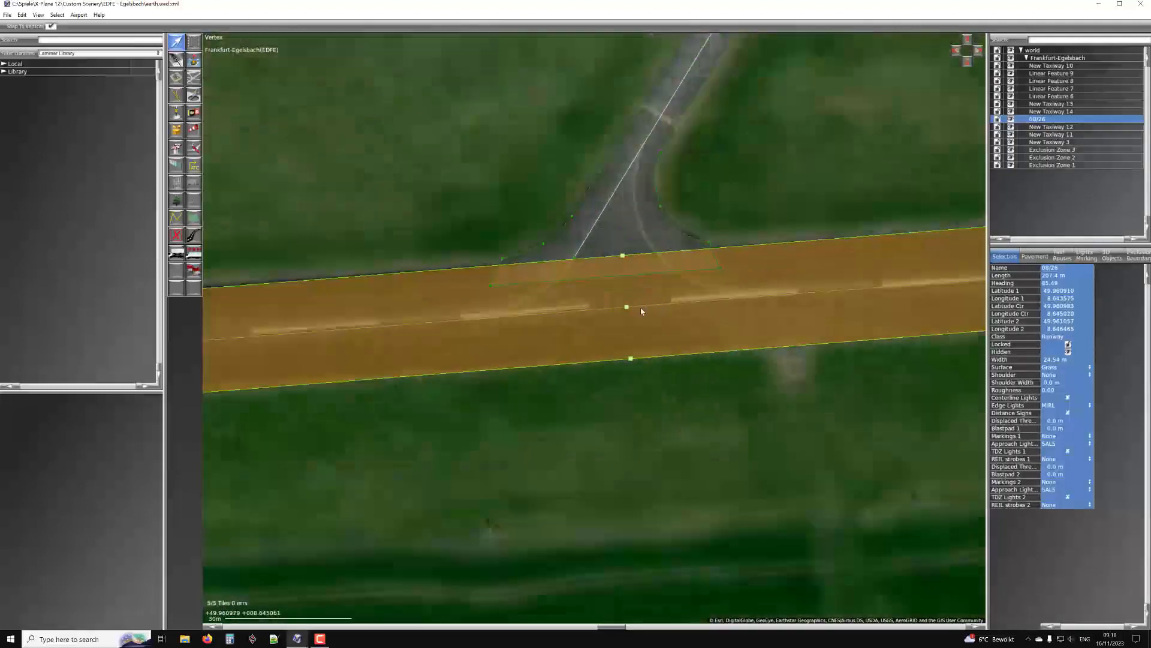
scroll(692, 305, down, 4)
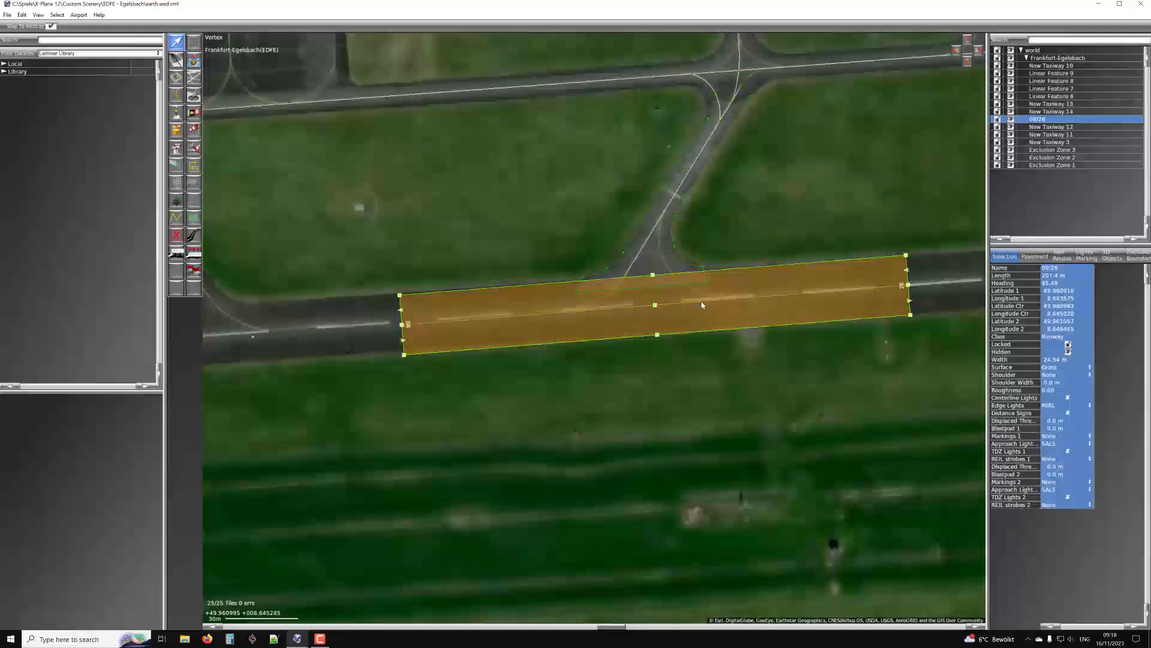
scroll(700, 305, up, 3)
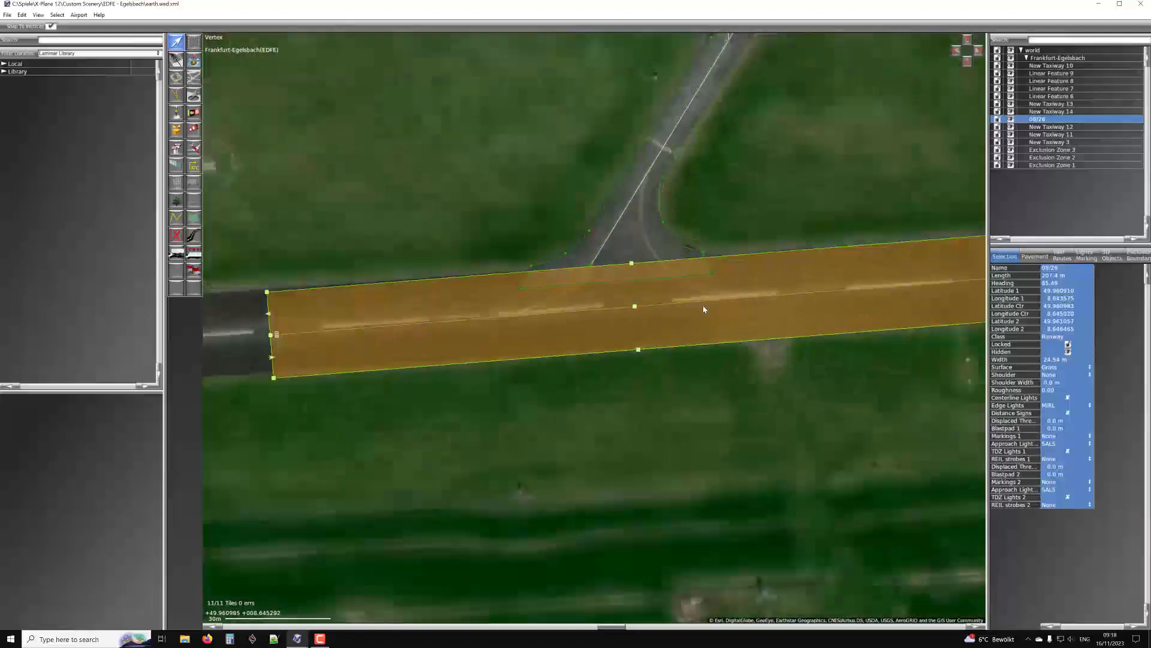
Put New Taxiway 14's runway-side corners back on the runway's northern edge and inspect the flush join
drag(707, 312, 654, 301)
scroll(704, 316, down, 4)
scroll(666, 321, up, 4)
click(657, 314)
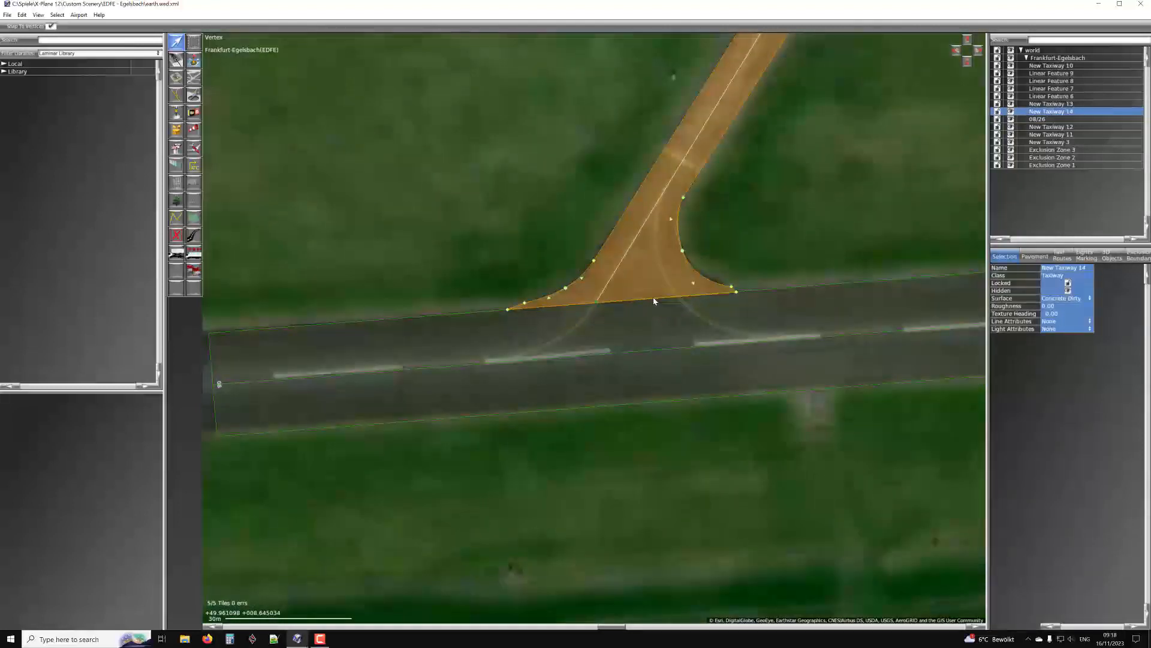
scroll(653, 296, up, 4)
scroll(663, 304, down, 4)
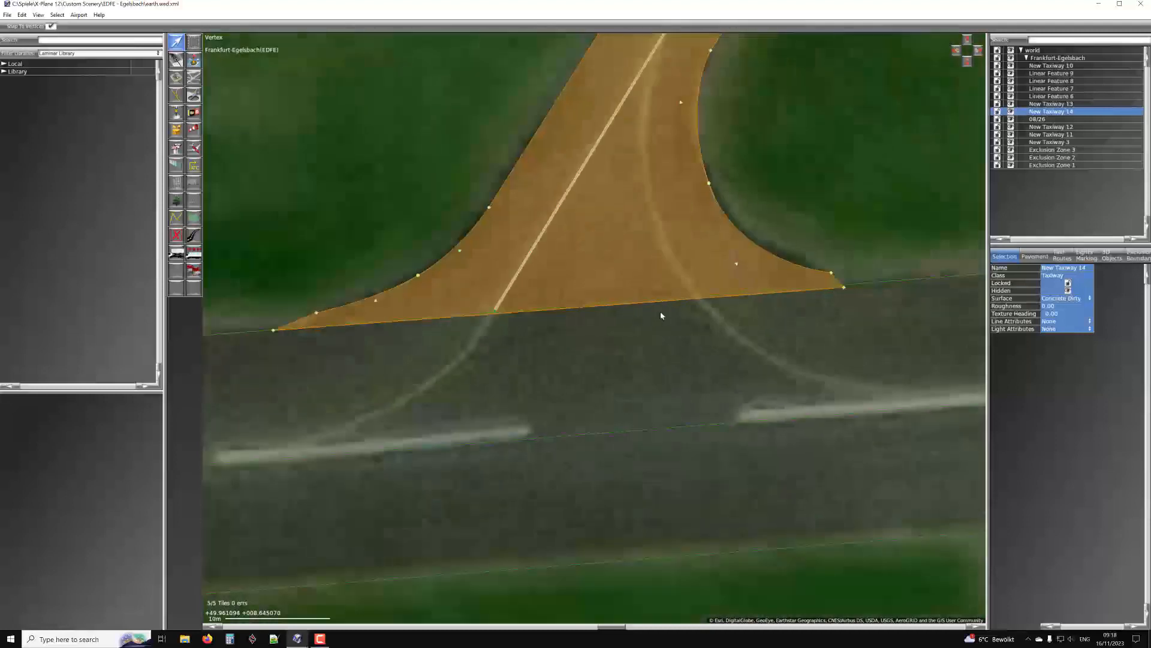
Shift the runway south to test the flush join, then restore its position and the taxiway's overlapping corners
click(653, 327)
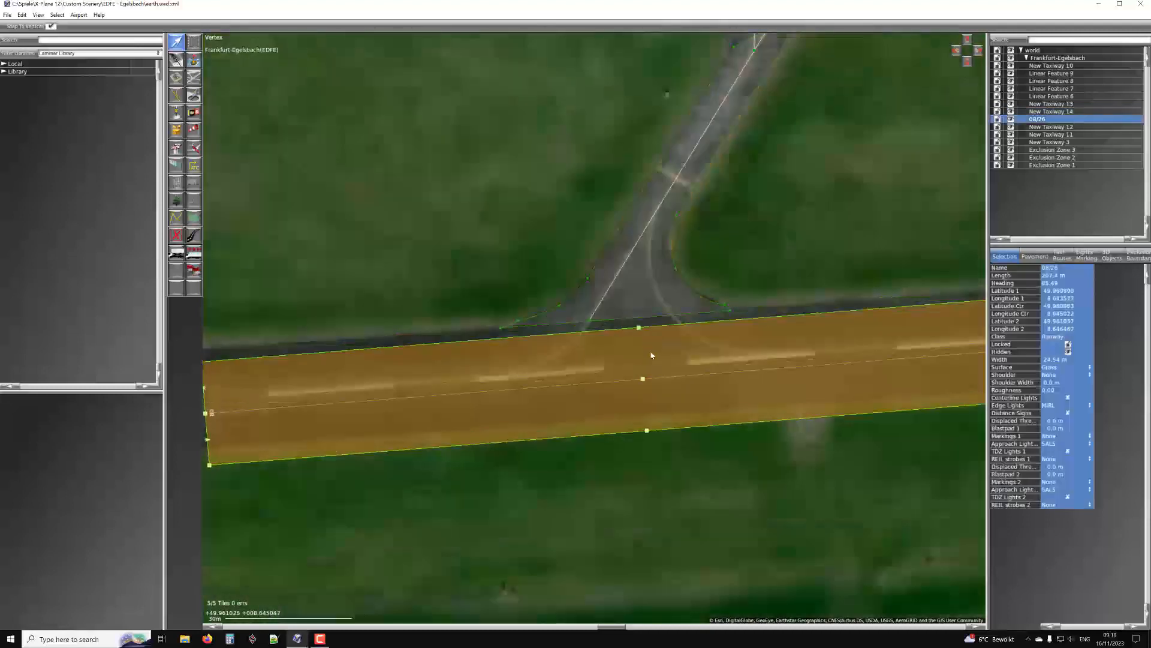
scroll(663, 311, up, 3)
scroll(660, 357, down, 3)
mouse_move(632, 377)
mouse_down()
mouse_move(634, 361)
mouse_move(646, 392)
mouse_up()
click(625, 336)
scroll(624, 336, up, 3)
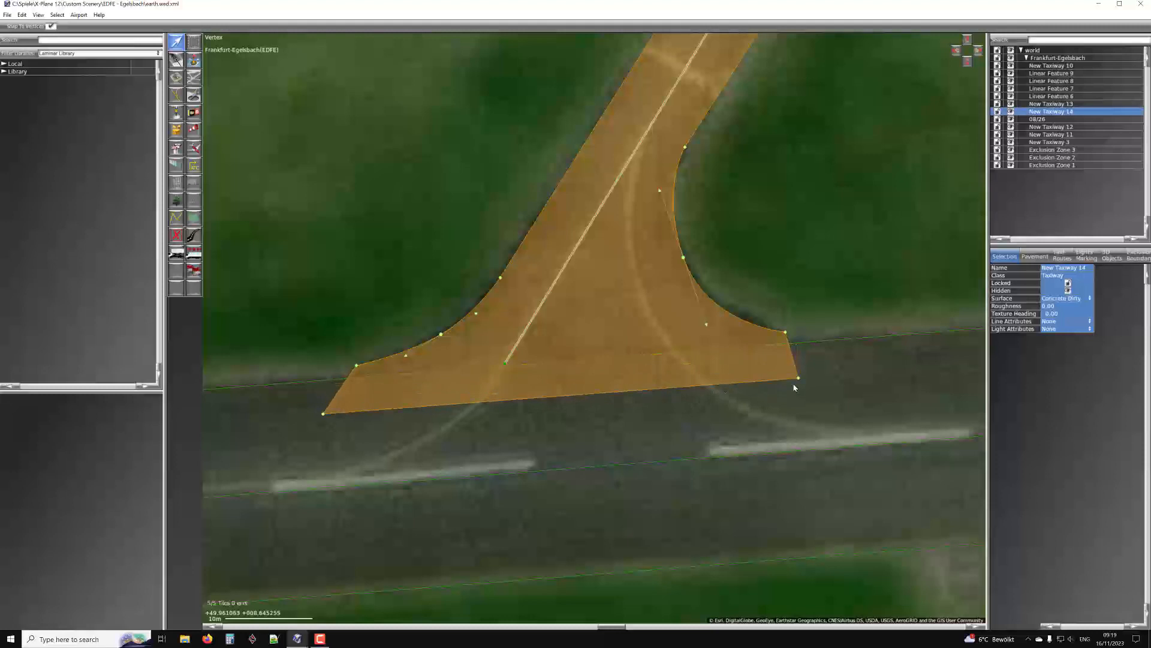
Extend New Taxiway 14's two runway-side corners south to about the runway centreline, then select the runway
drag(800, 380, 826, 439)
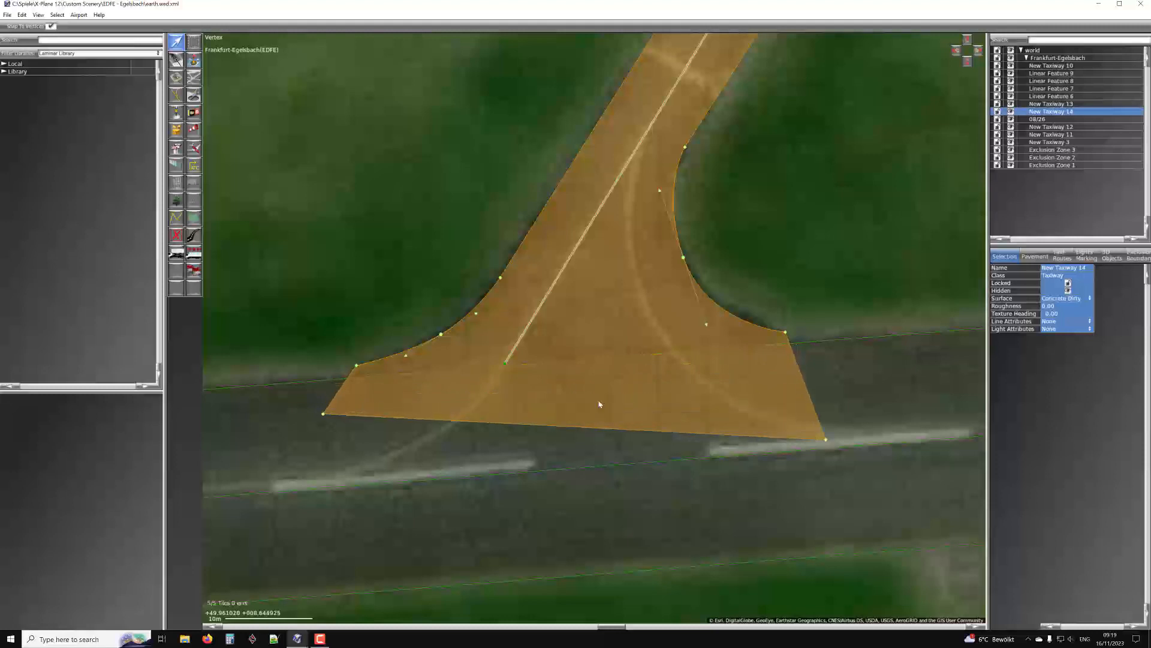
right_drag(325, 417, 429, 360)
drag(427, 359, 391, 423)
scroll(525, 320, up, 4)
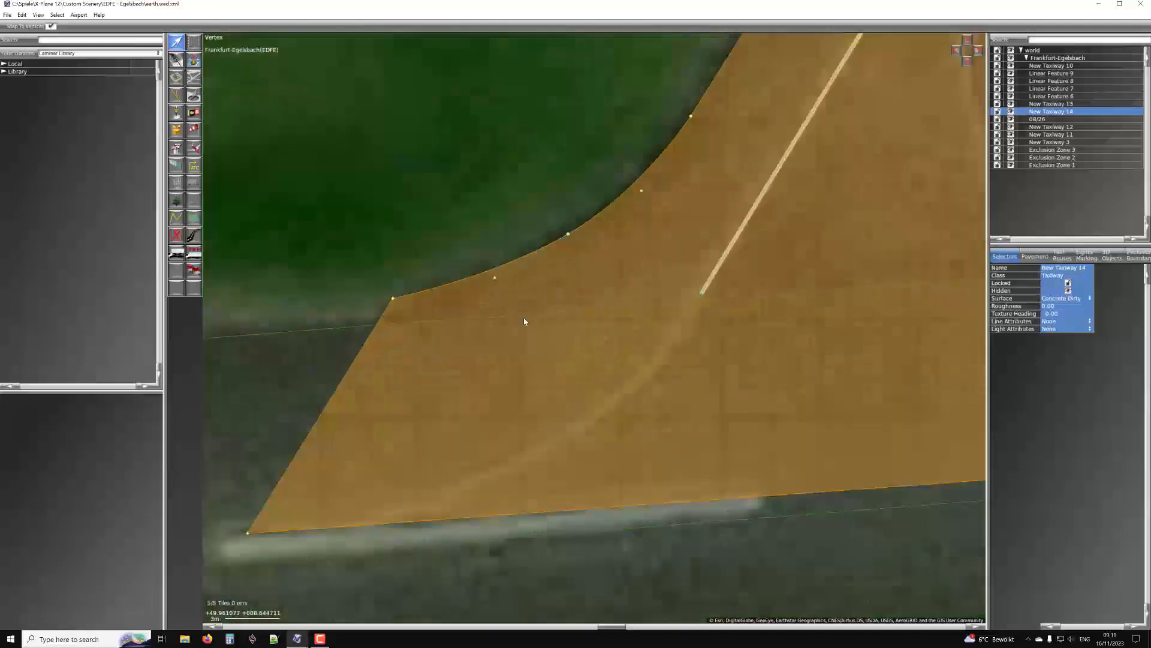
scroll(524, 321, down, 5)
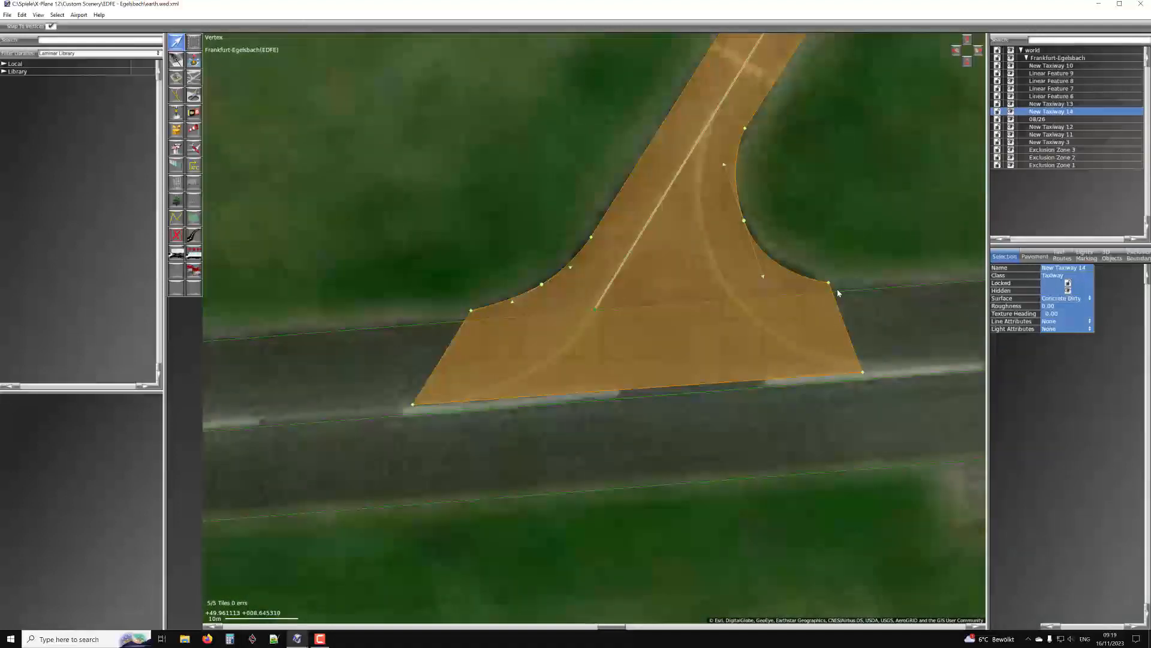
click(896, 318)
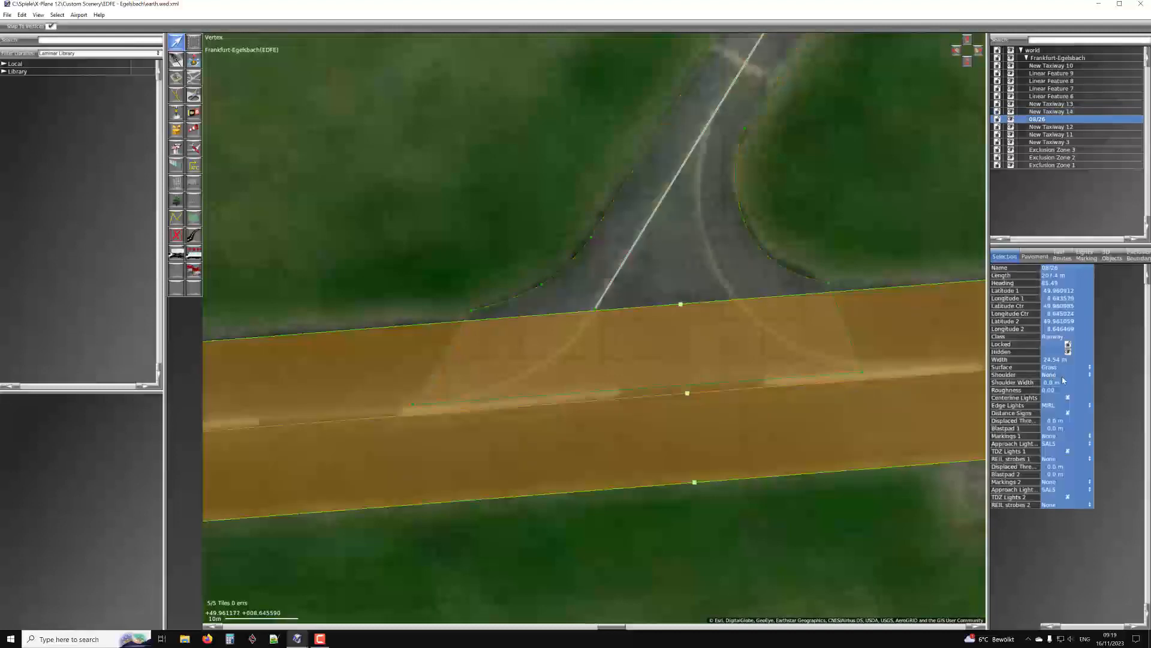
Set the edge lights of runway 08/26 to HIRL
click(1053, 406)
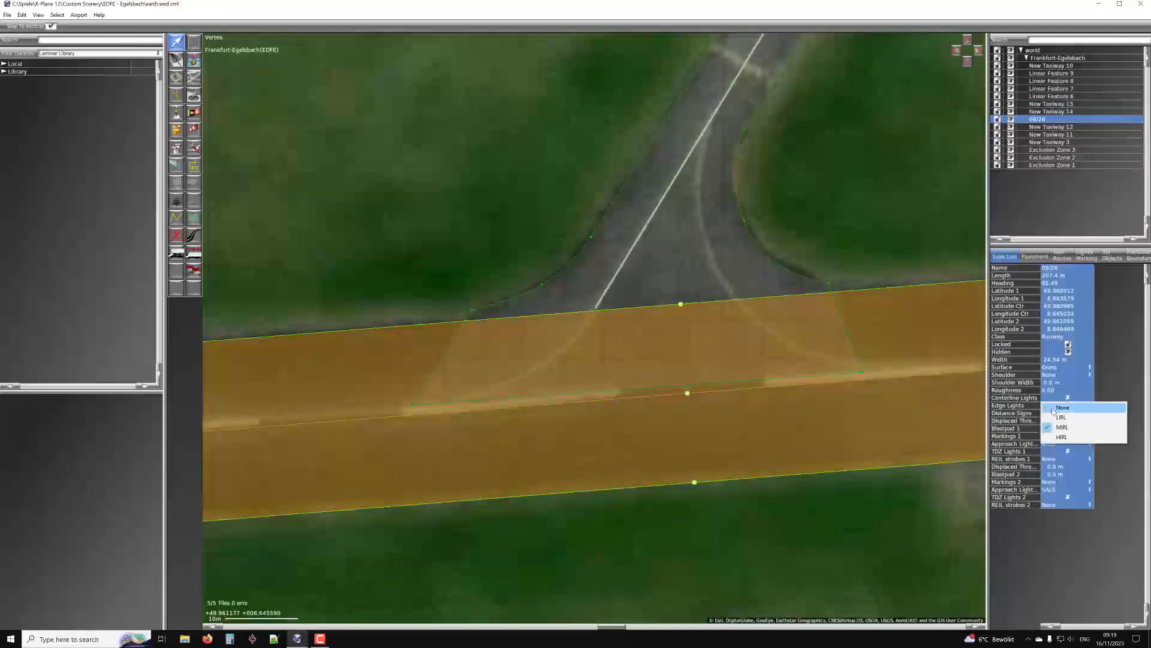
click(1062, 437)
scroll(594, 271, up, 5)
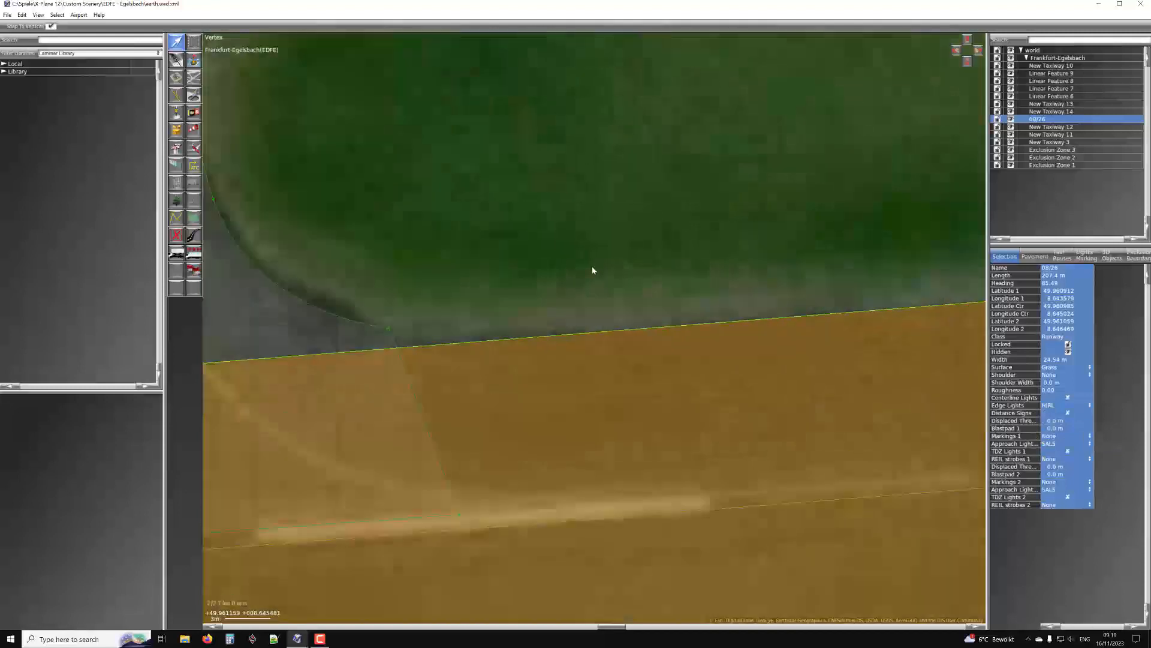
scroll(592, 275, down, 7)
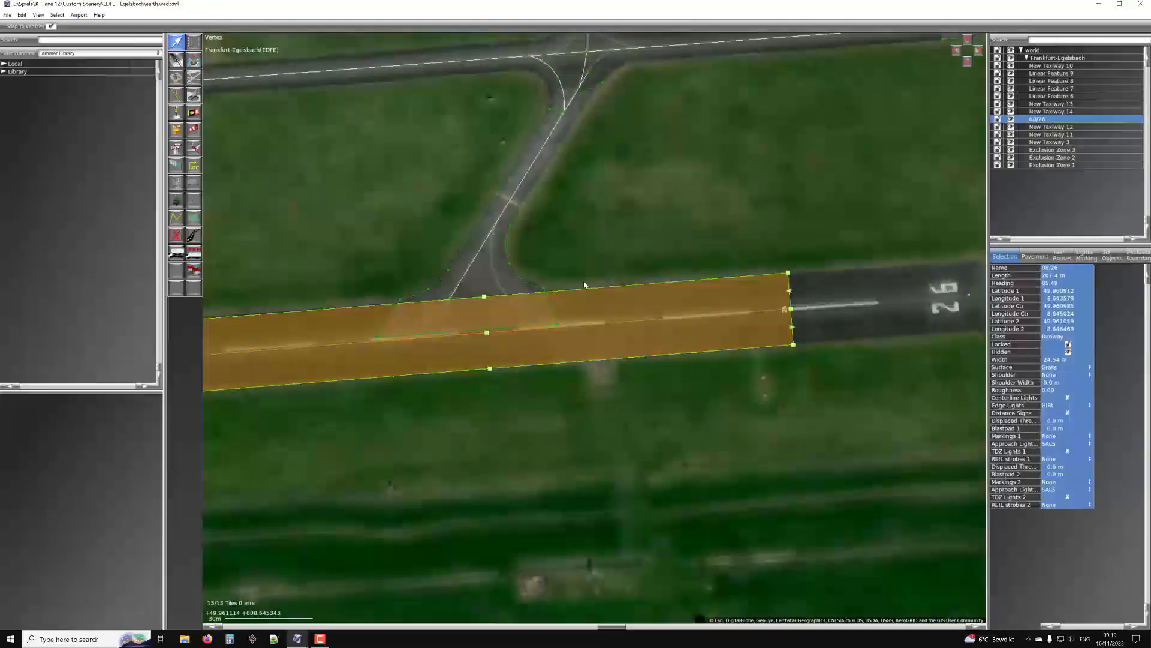
Examine the runway's northern edge where New Taxiway 14 meets it, from the taxiway mouth to the western runway end
right_drag(618, 284, 719, 257)
scroll(719, 257, up, 3)
scroll(651, 259, up, 1)
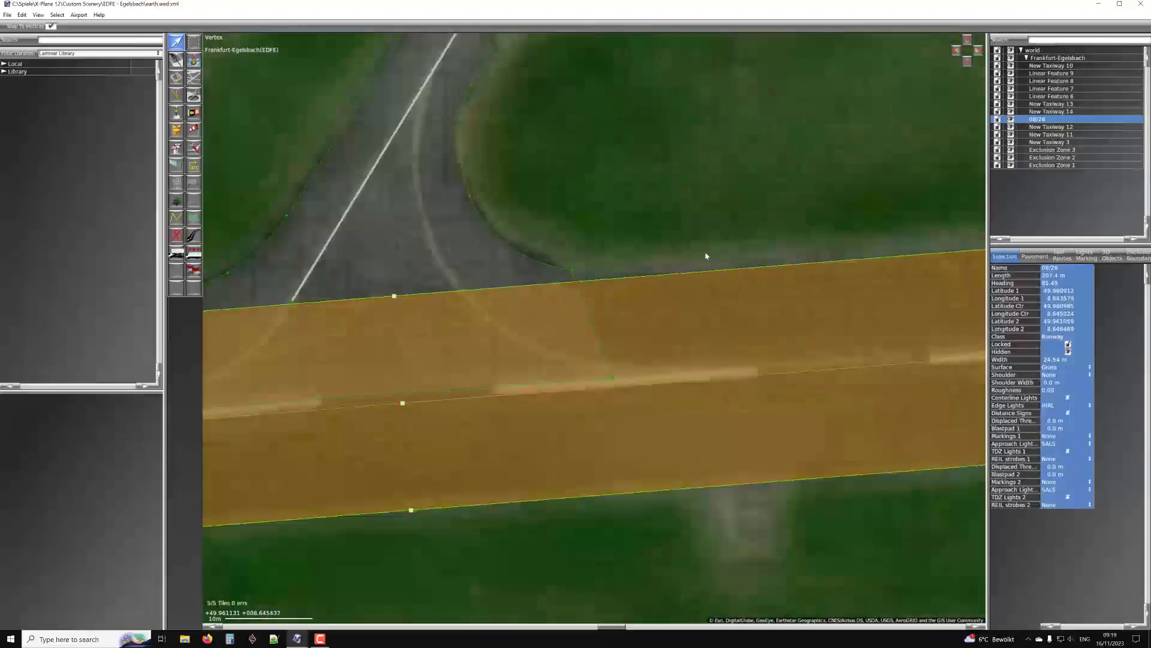
right_drag(583, 273, 702, 248)
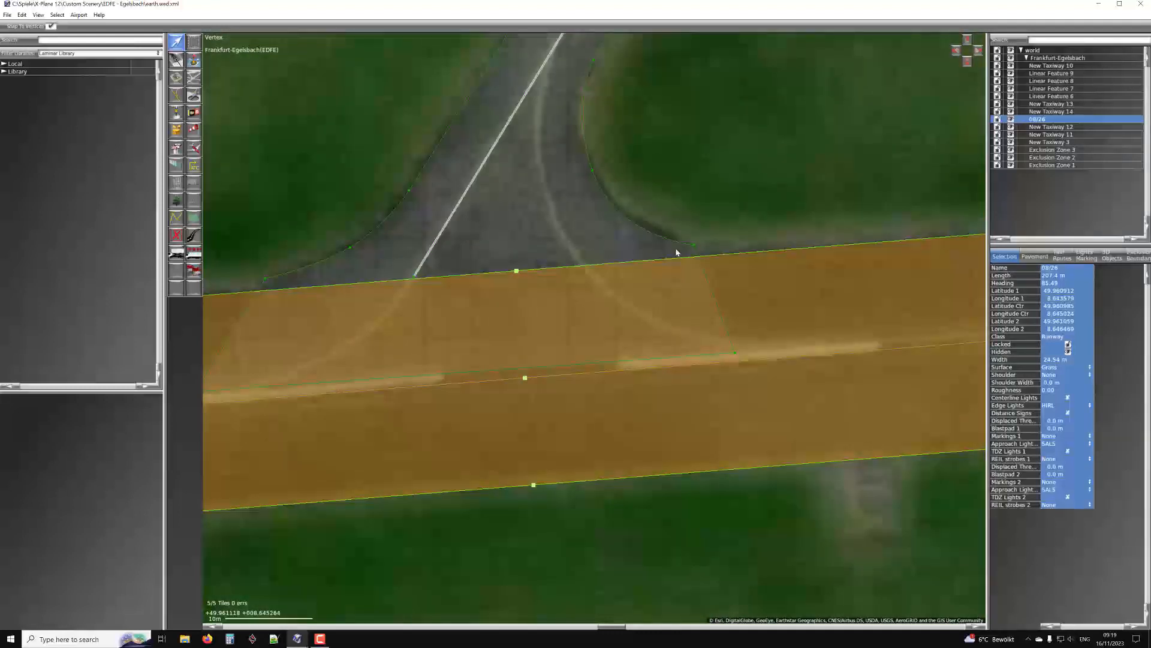
scroll(682, 251, up, 3)
right_drag(616, 262, 708, 220)
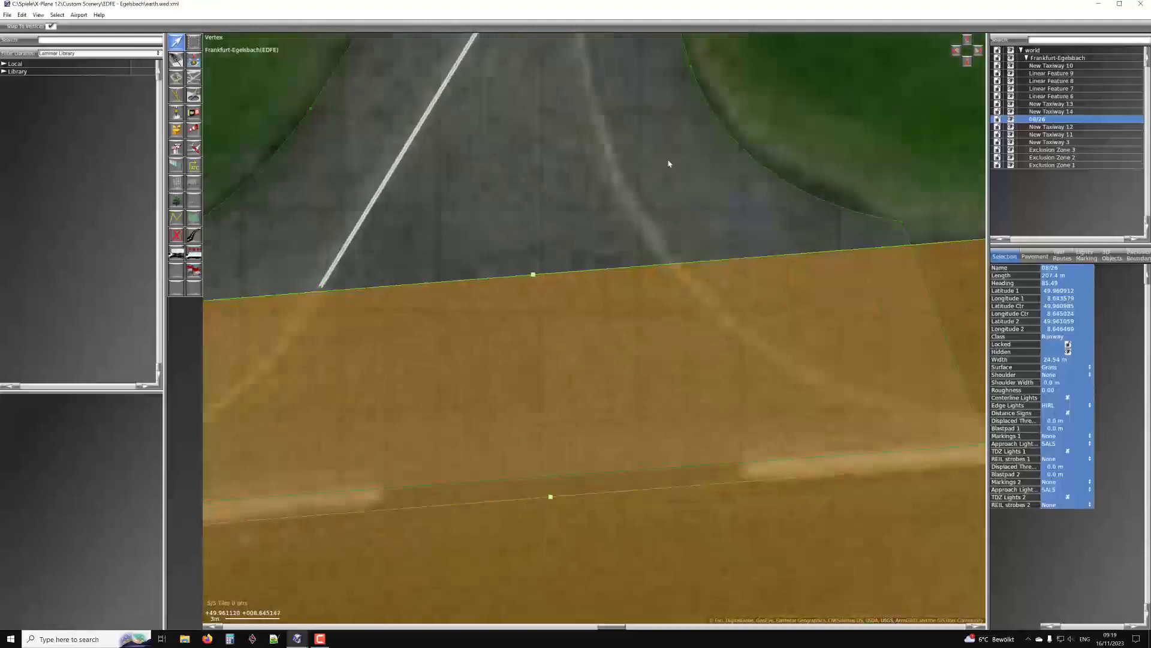
right_drag(402, 257, 606, 172)
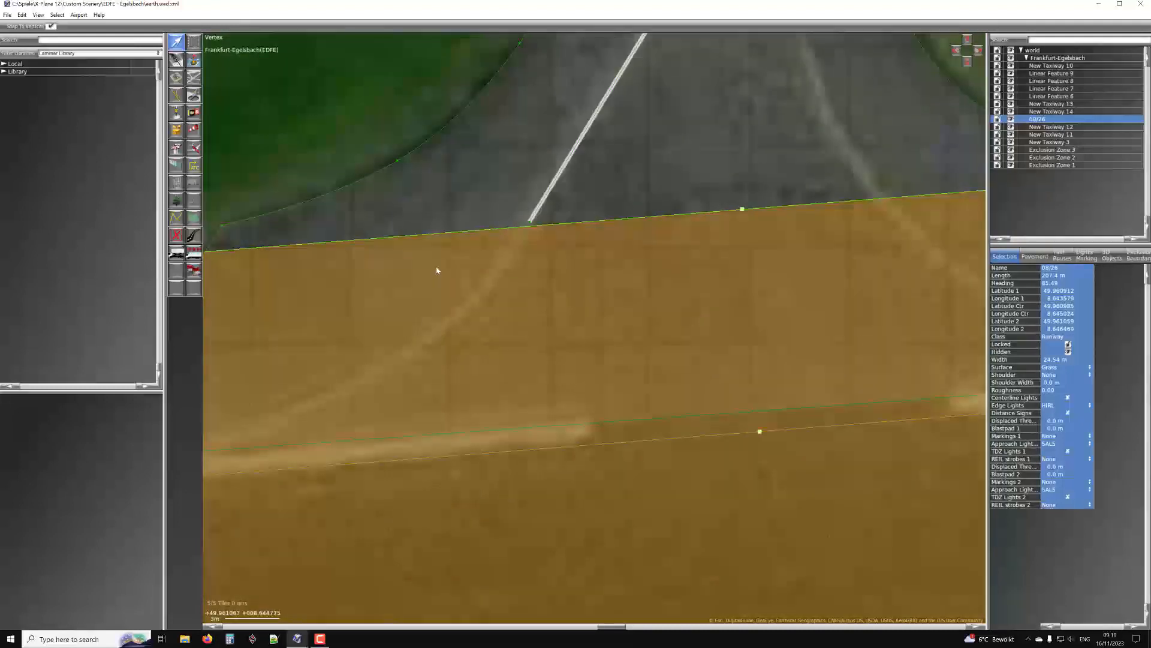
scroll(458, 258, down, 3)
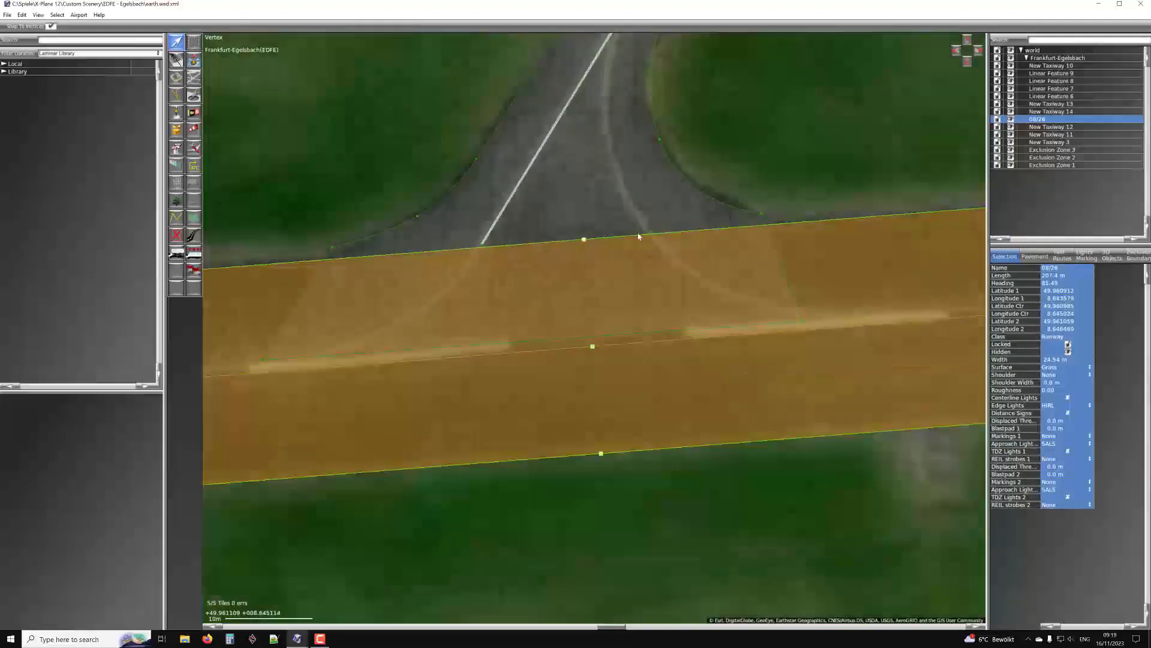
scroll(657, 307, up, 4)
scroll(658, 306, down, 11)
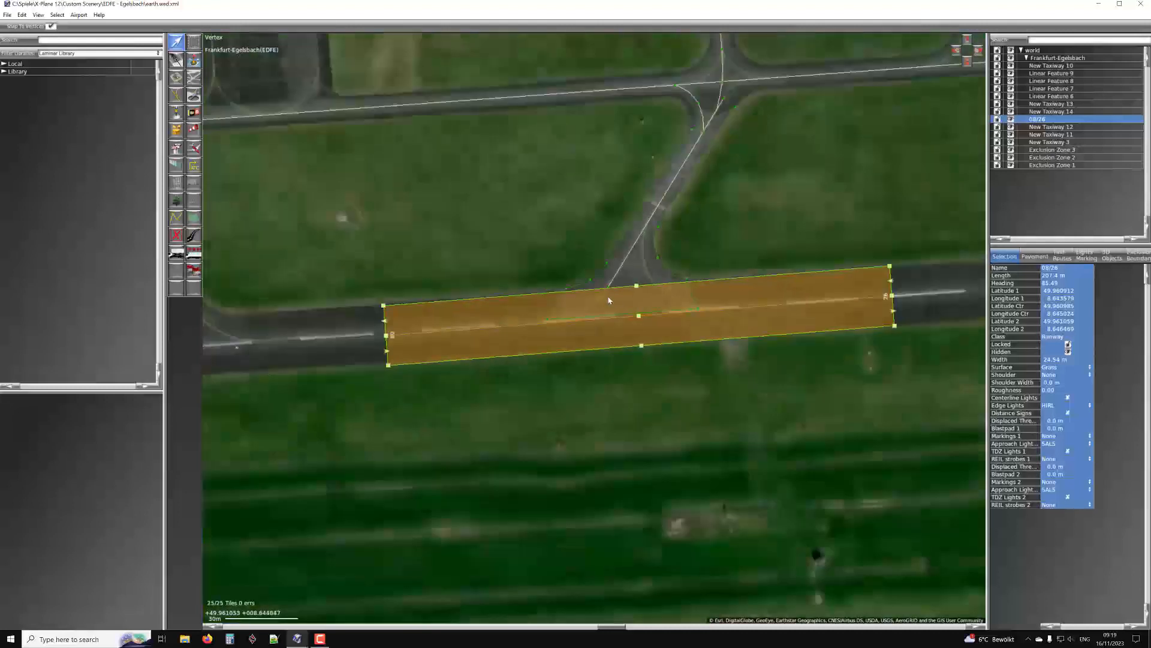
right_drag(566, 298, 740, 258)
scroll(740, 259, up, 2)
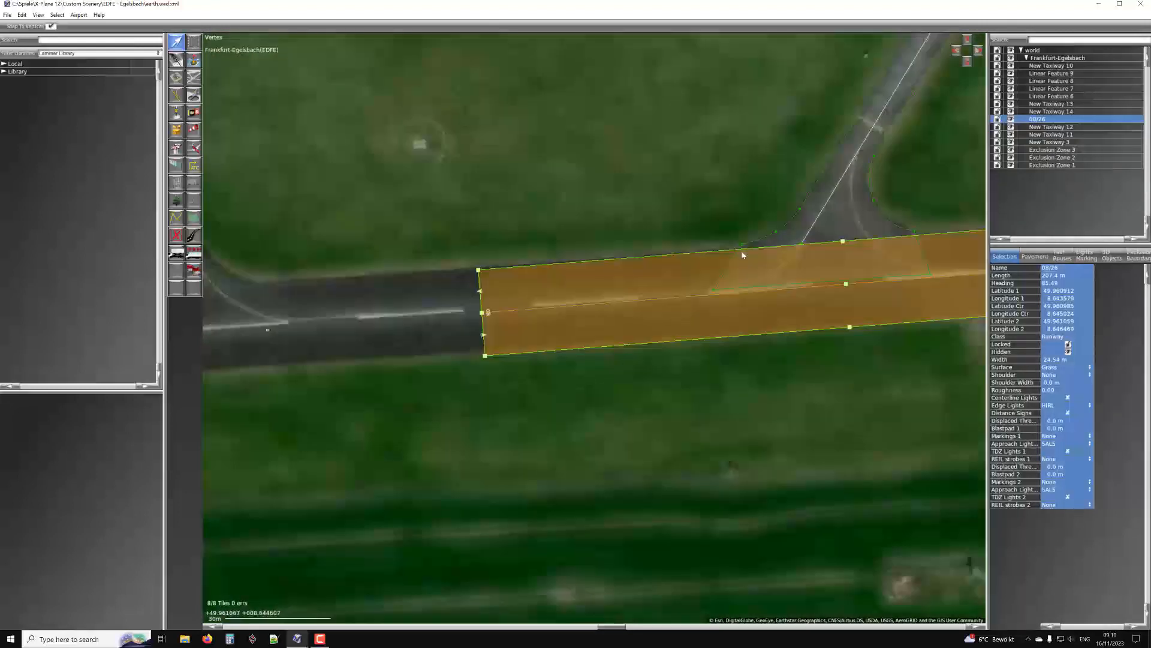
Extend New Taxiway 14 west along the runway's northern half and around the mouth of the neighbouring diagonal taxiway
click(773, 241)
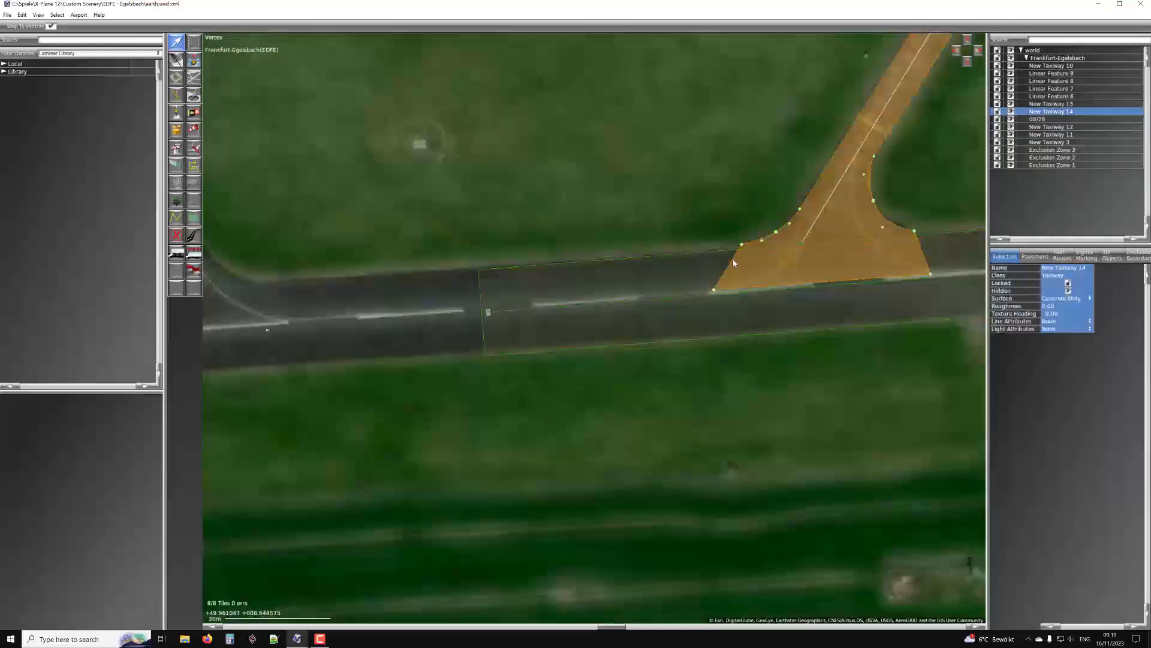
drag(733, 262, 300, 278)
right_drag(607, 278, 913, 230)
drag(656, 234, 535, 229)
drag(689, 237, 468, 155)
scroll(483, 167, down, 3)
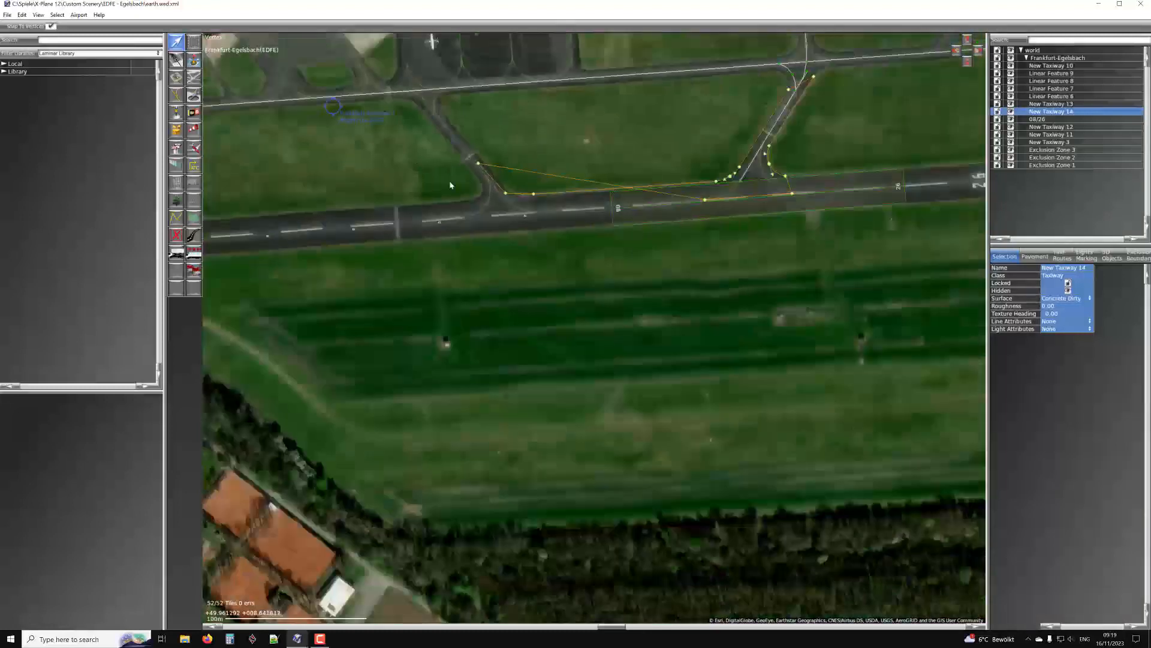
drag(544, 172, 295, 213)
scroll(604, 179, up, 5)
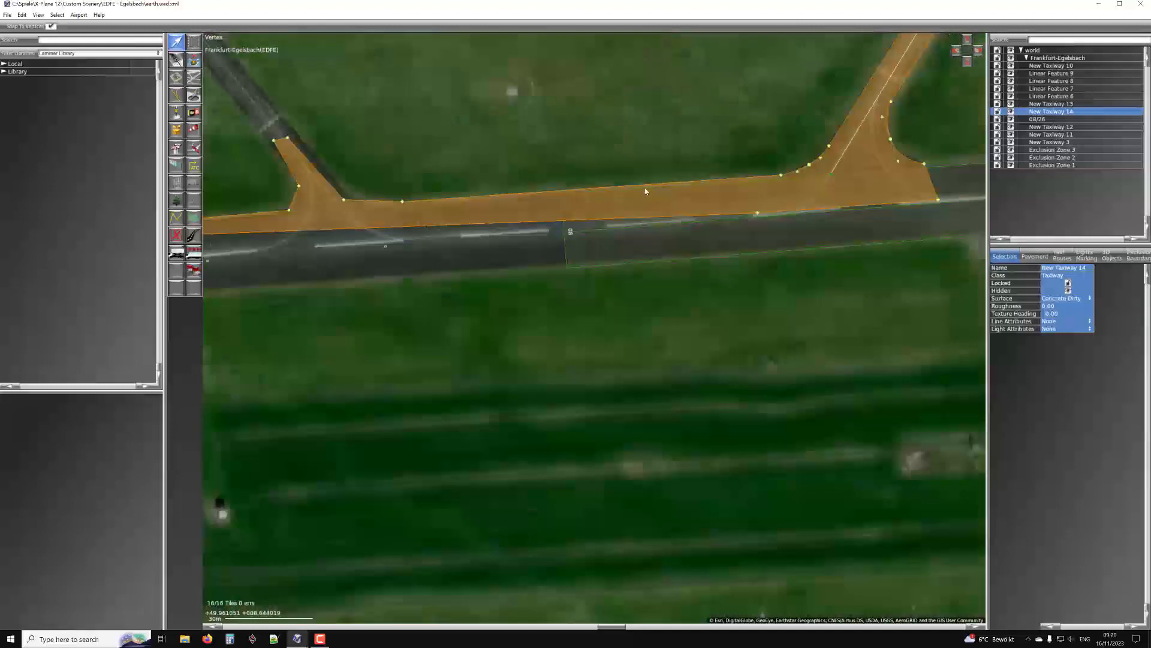
Select runway 08/26 and inspect how the extended taxiway pavement runs under and along its northern edge
scroll(549, 189, down, 2)
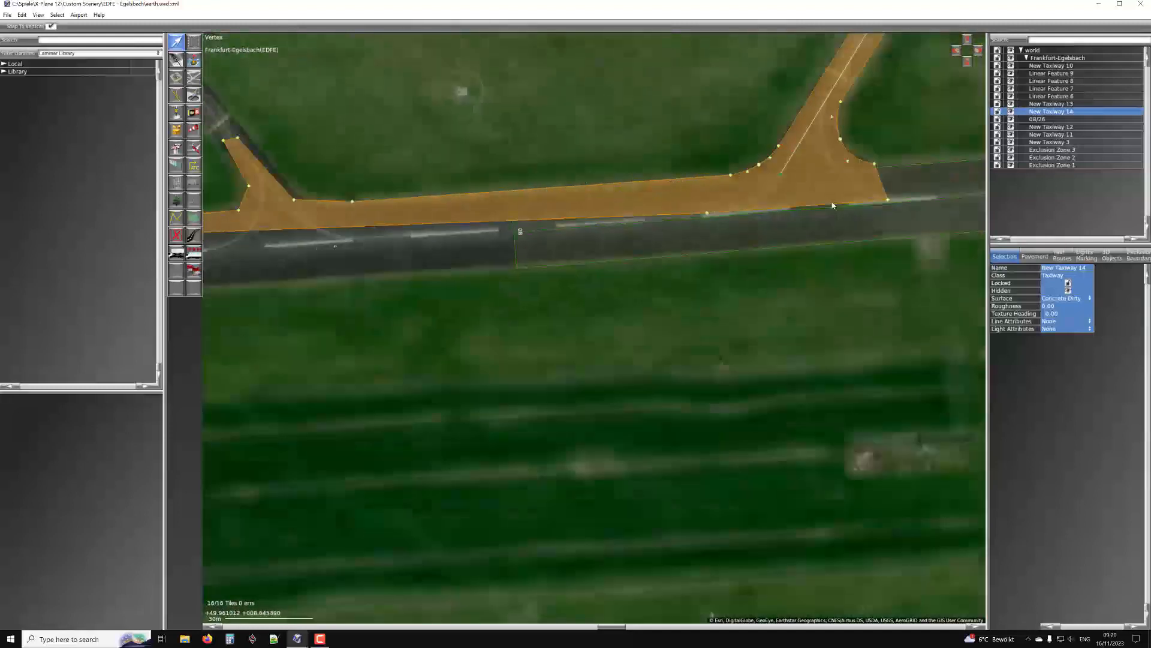
scroll(740, 197, right, 3)
click(754, 196)
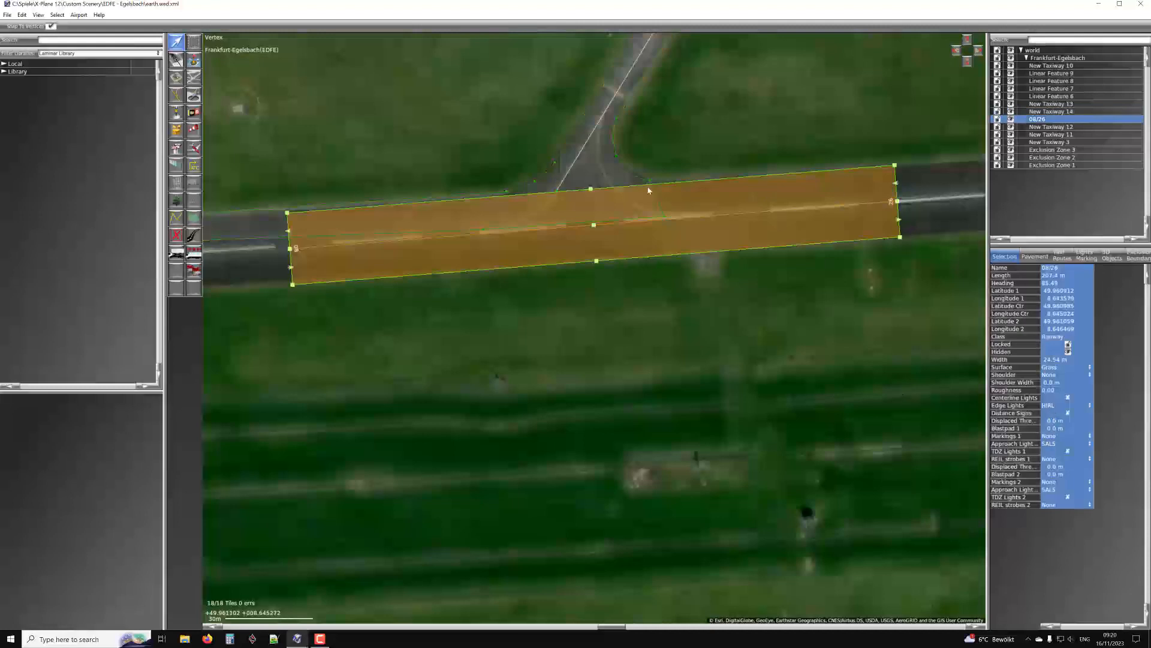
scroll(588, 201, left, 3)
scroll(693, 205, up, 2)
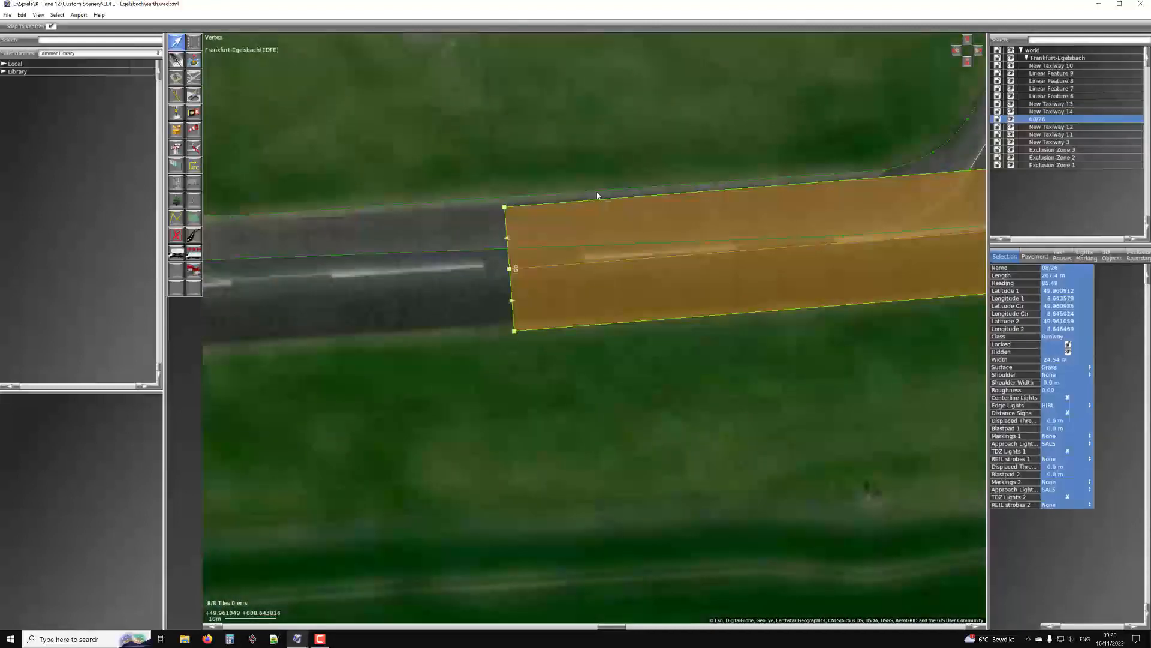
scroll(694, 206, up, 2)
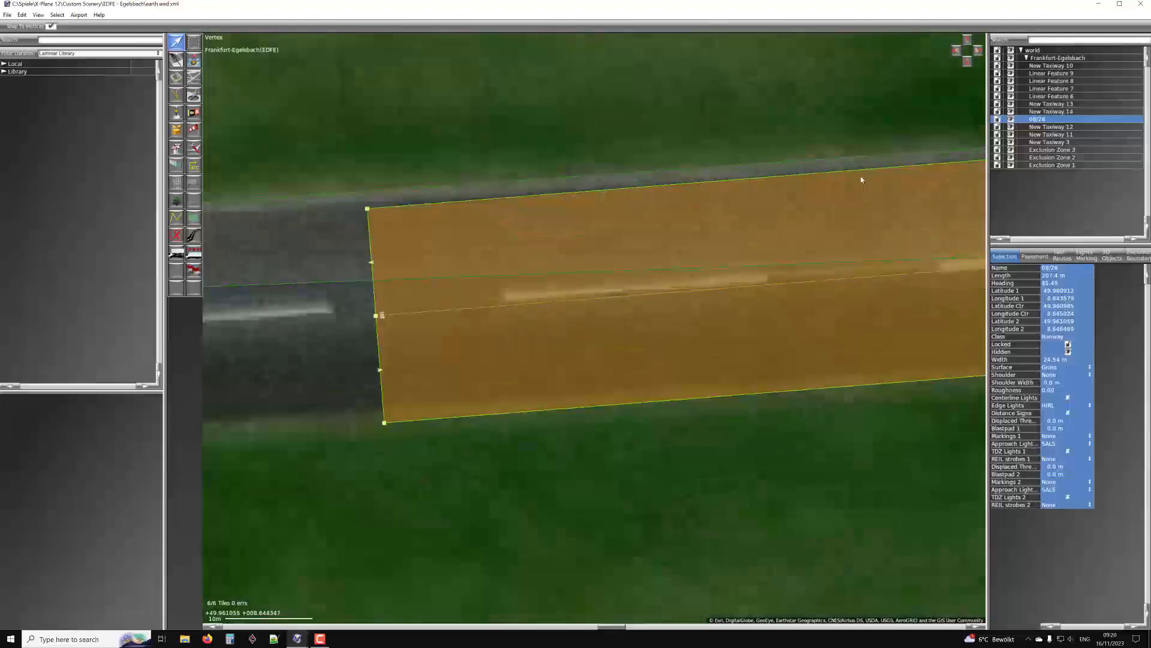
scroll(804, 180, right, 5)
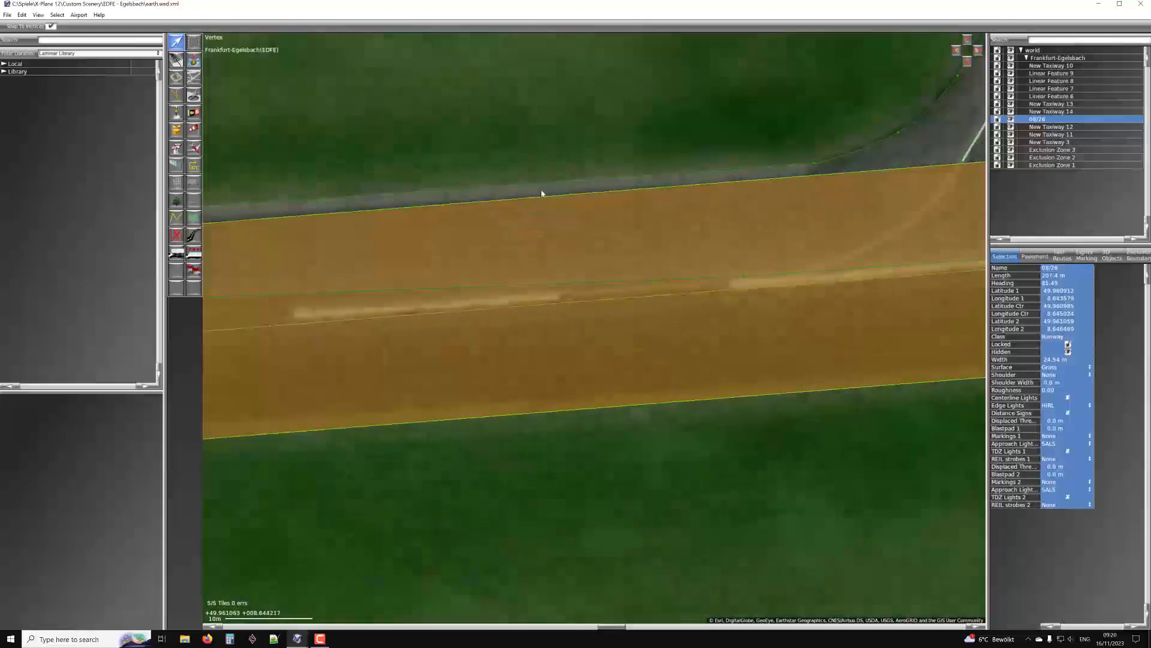
scroll(553, 195, left, 2)
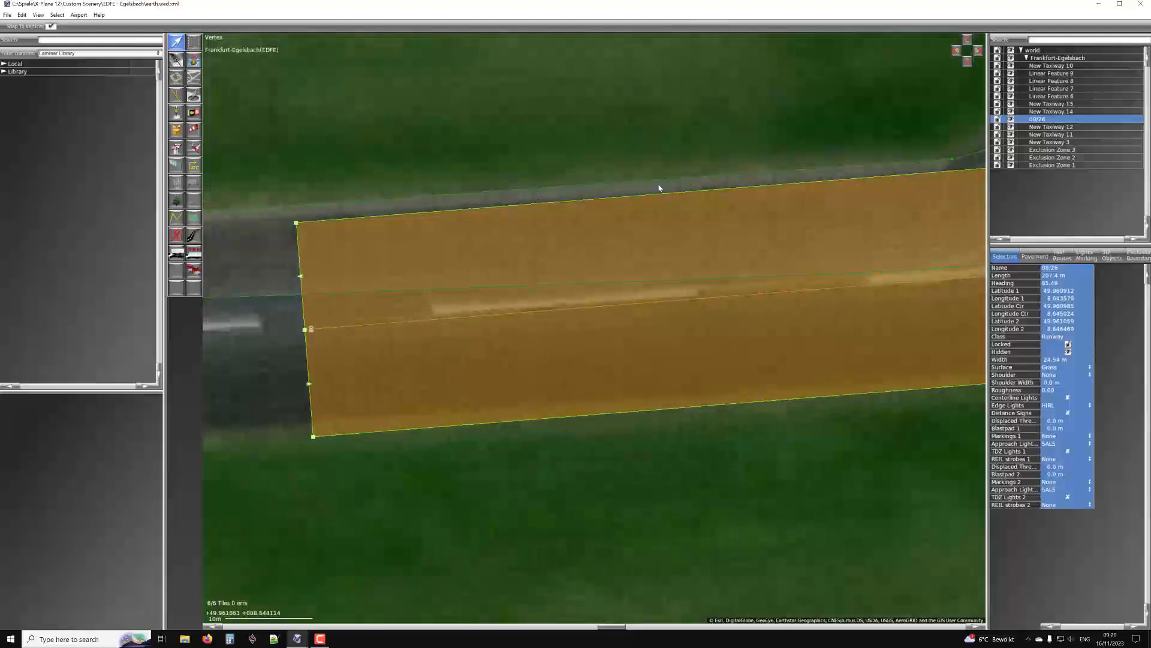
scroll(701, 188, down, 3)
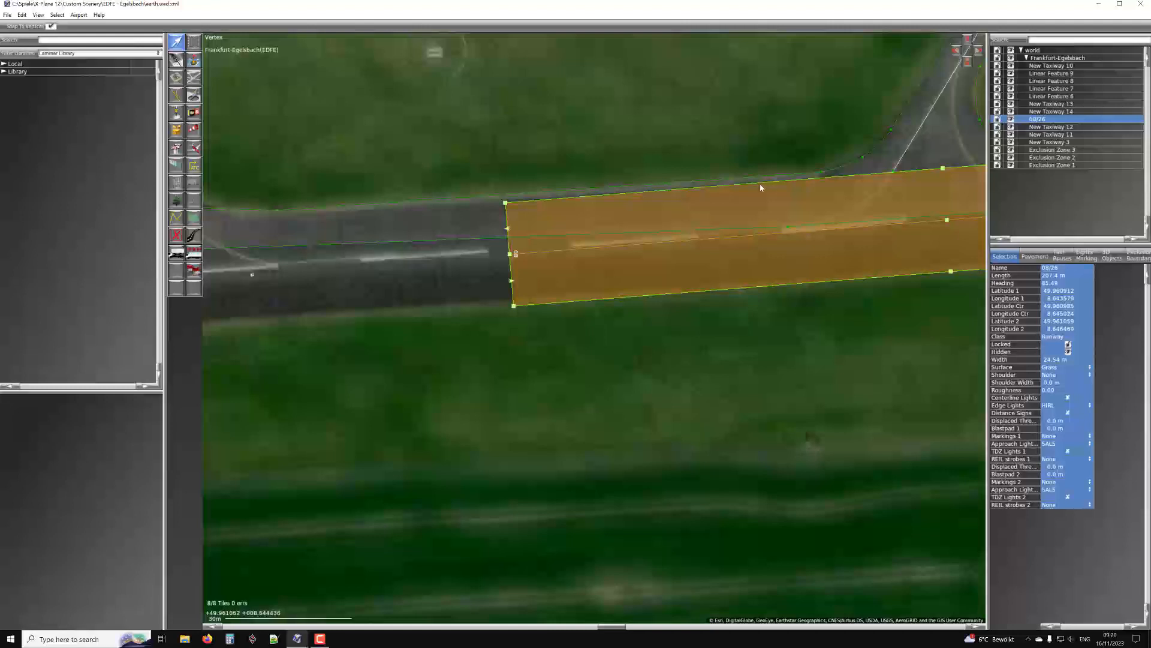
scroll(731, 189, down, 3)
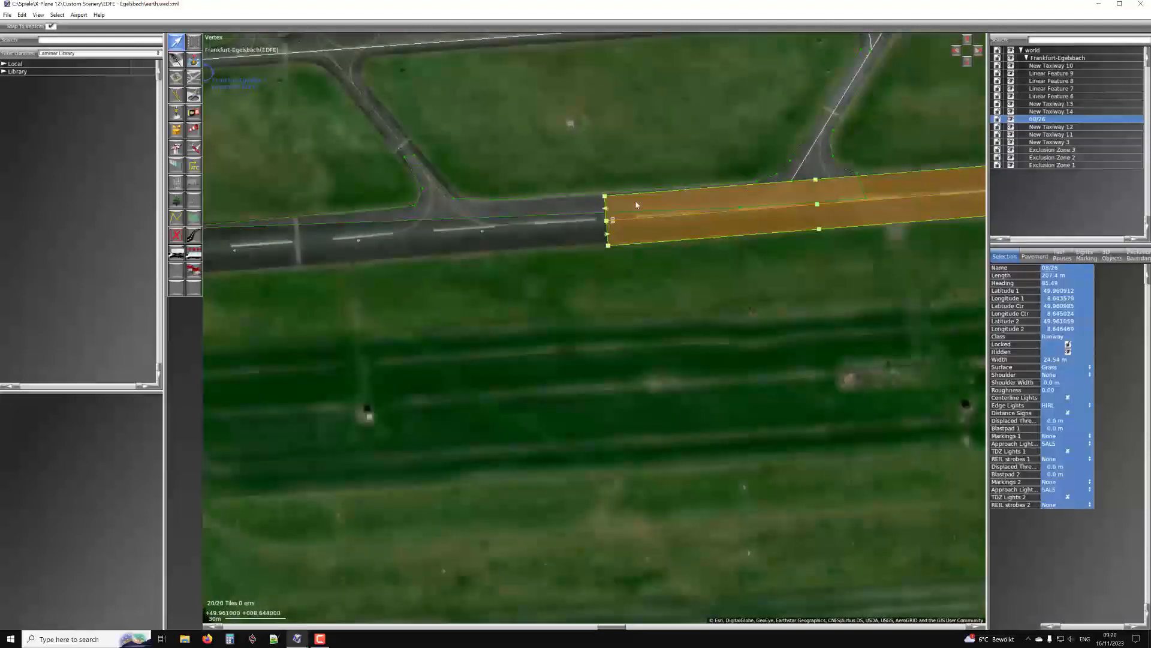
scroll(598, 202, up, 2)
right_drag(889, 171, 683, 199)
right_drag(955, 258, 792, 256)
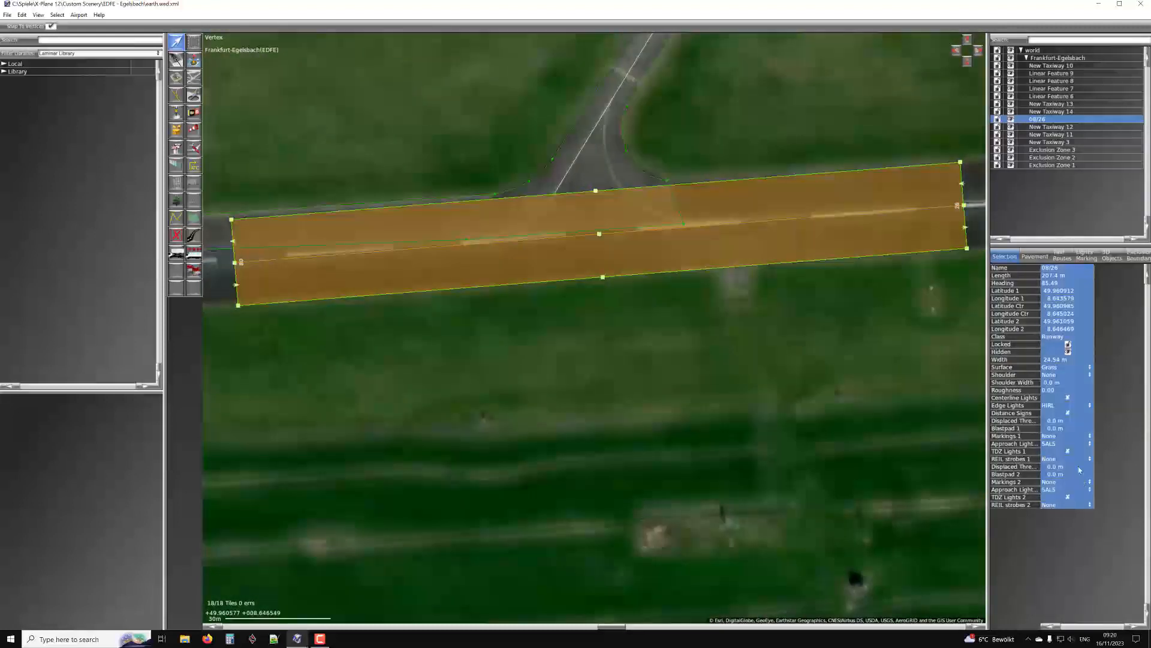
Set New Taxiway 14's line attributes to Double Solid Yellow and check the edge marking along its diagonal section
scroll(617, 203, down, 3)
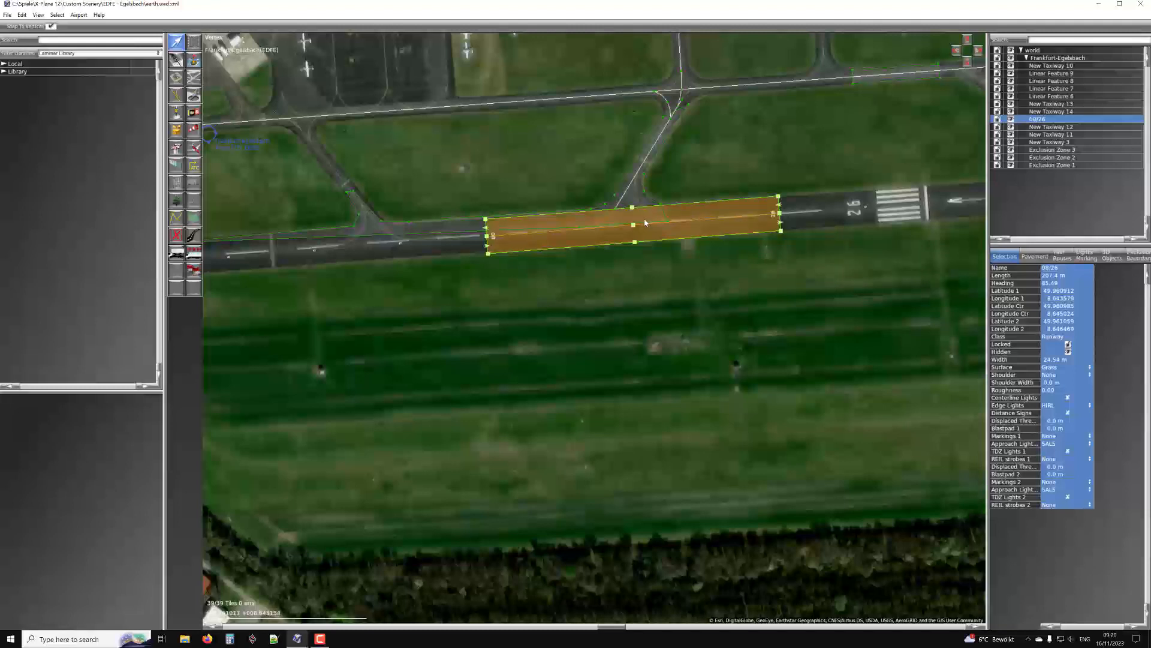
scroll(642, 222, down, 2)
scroll(646, 164, up, 5)
scroll(646, 164, up, 3)
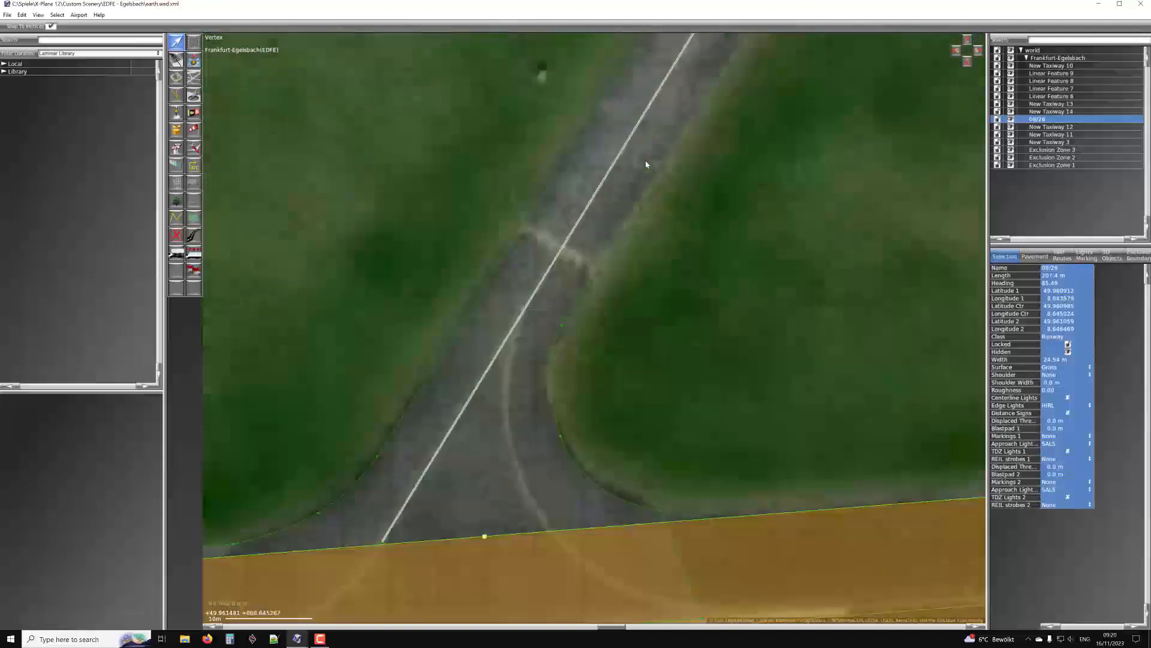
click(587, 176)
scroll(700, 269, down, 2)
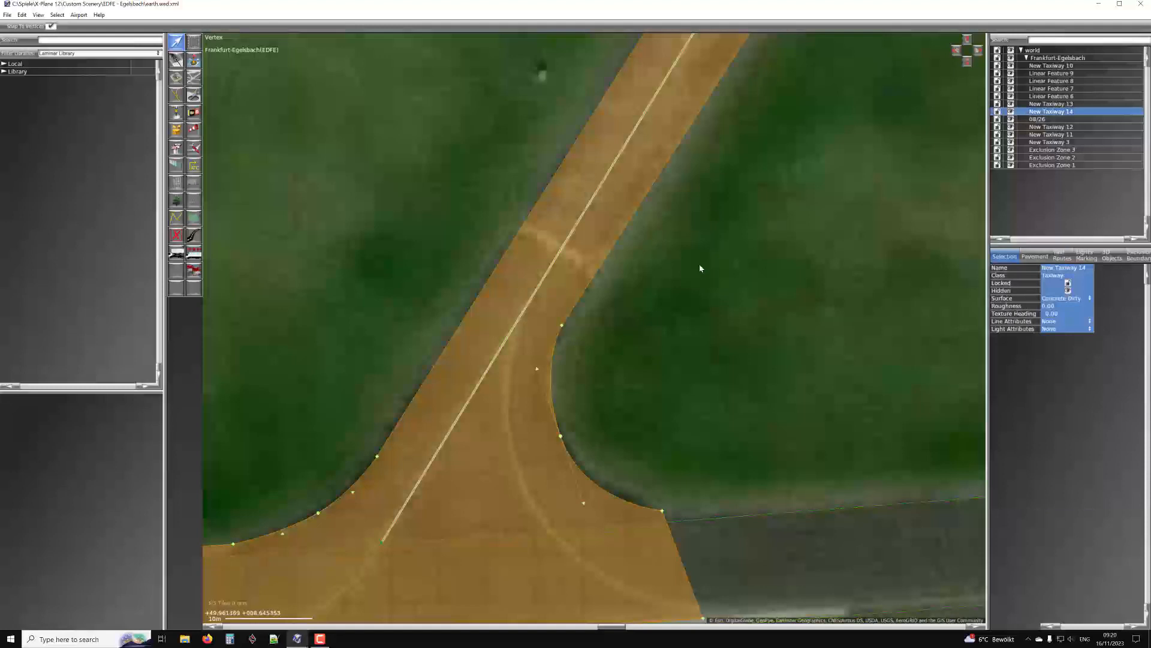
scroll(658, 243, up, 2)
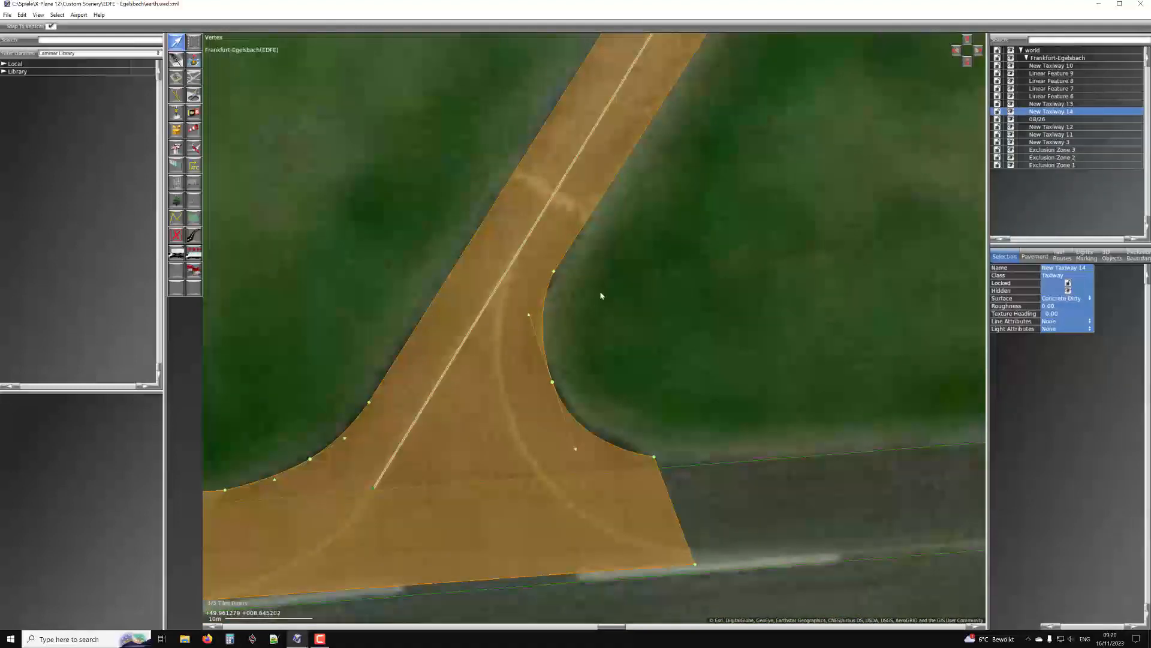
click(1052, 321)
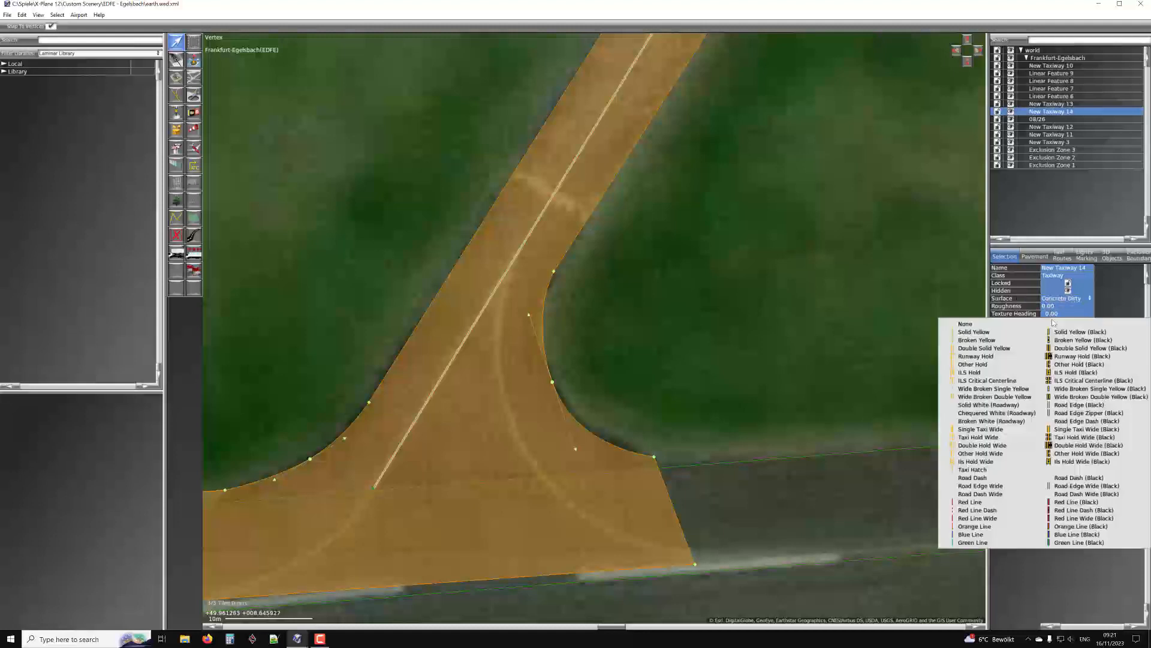
click(995, 351)
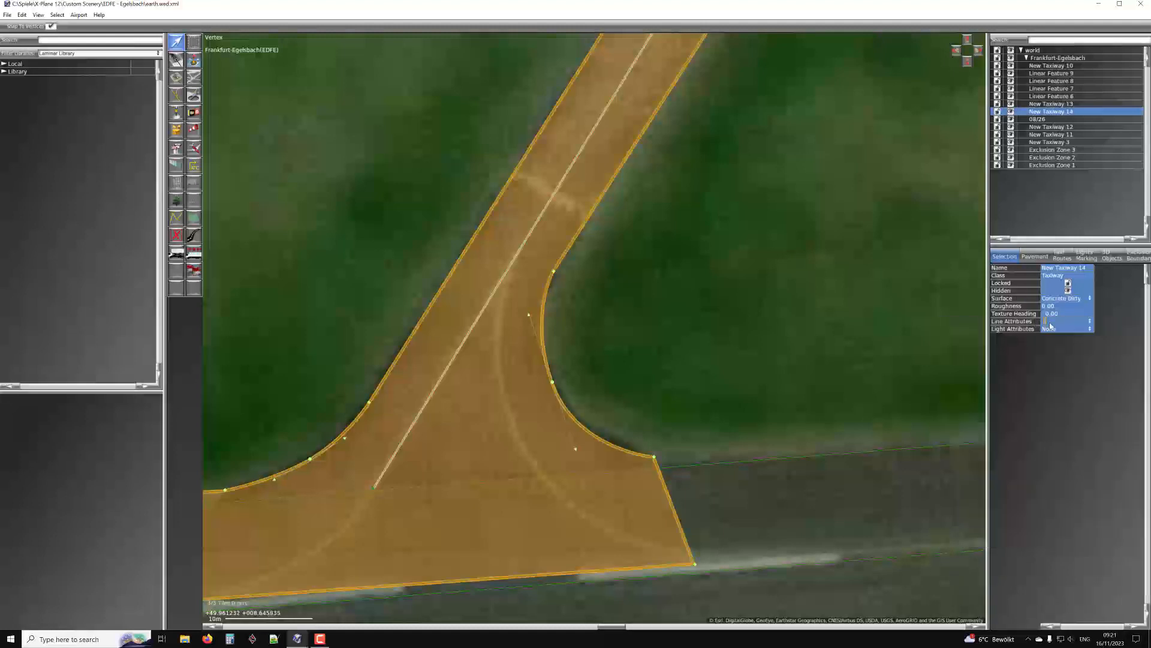
scroll(666, 249, up, 5)
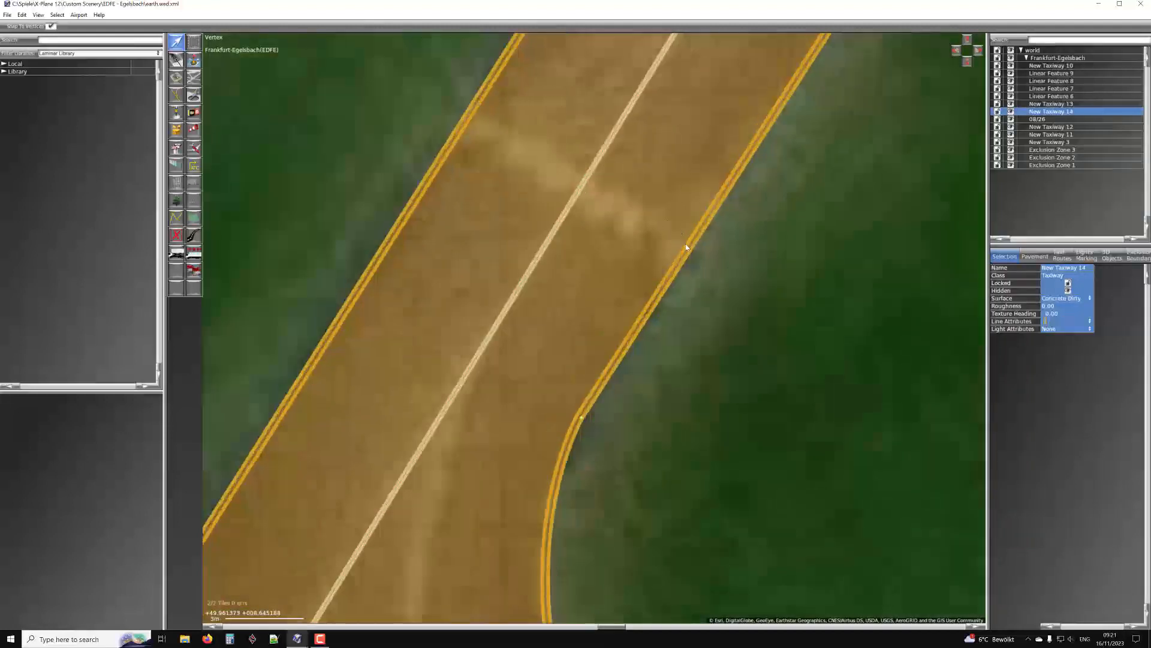
scroll(688, 261, down, 5)
scroll(681, 285, up, 2)
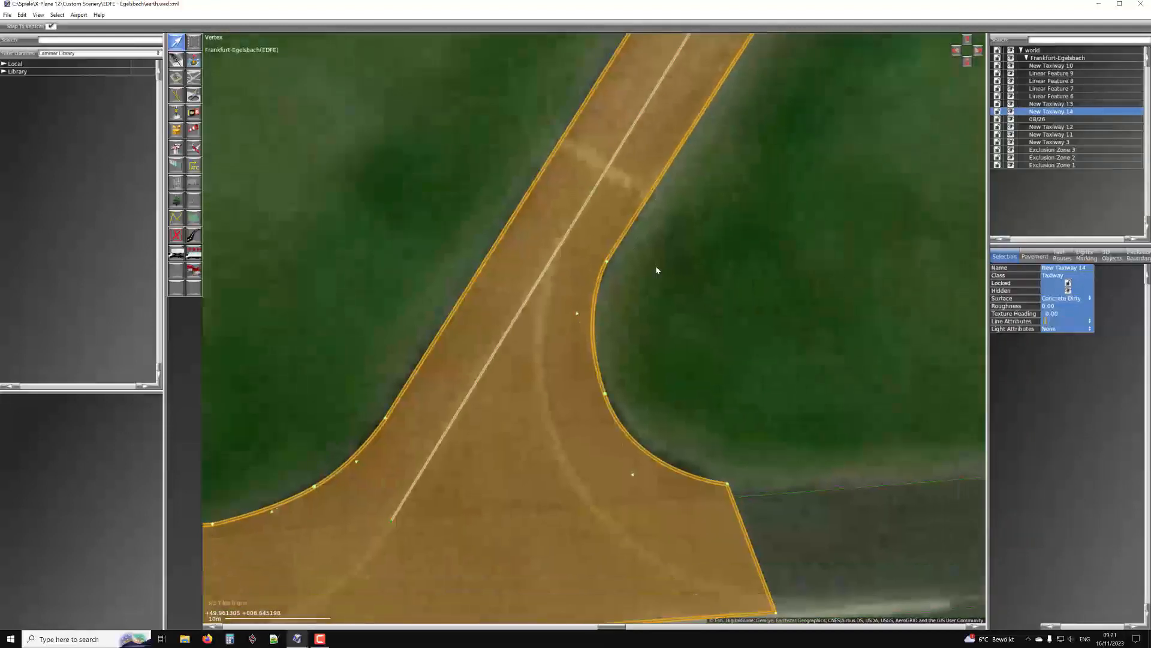
Give New Taxiway 14 Taxiway Edge Lights (Blue) and check the light placement along both sides of the diagonal
click(1055, 331)
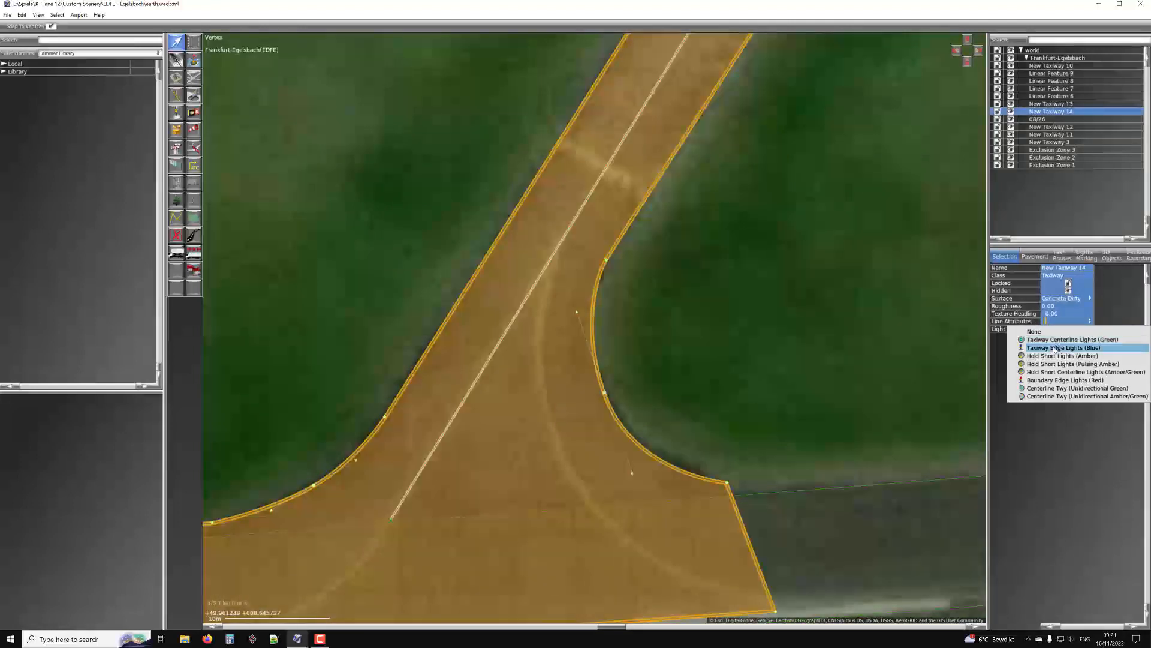
click(1055, 349)
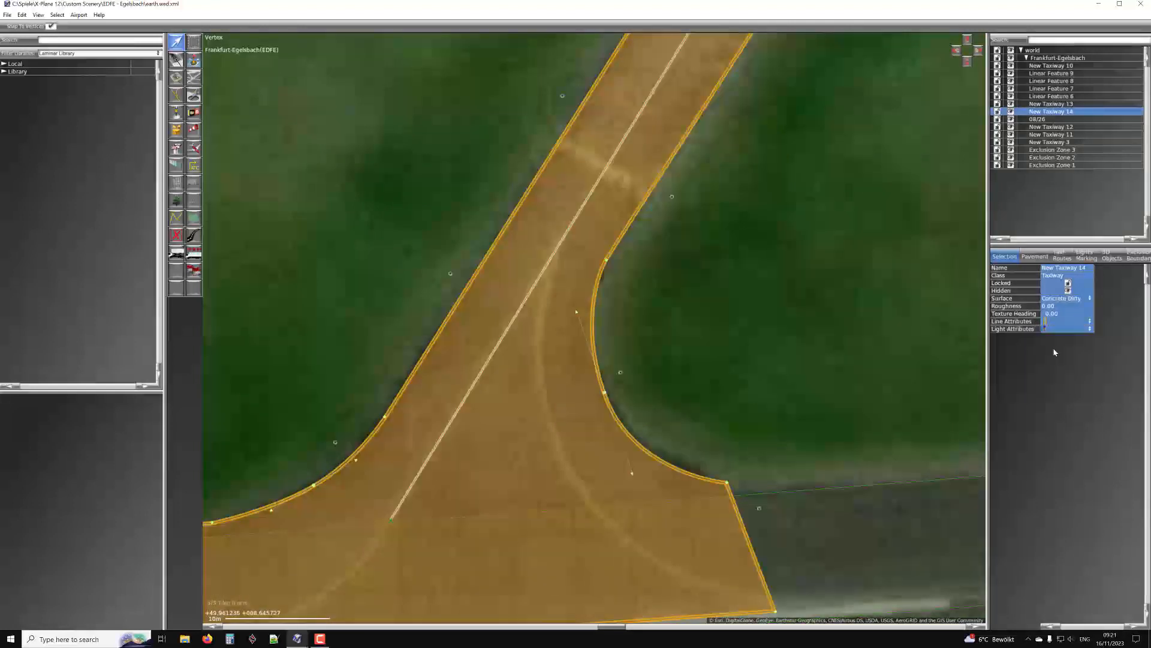
scroll(659, 226, down, 5)
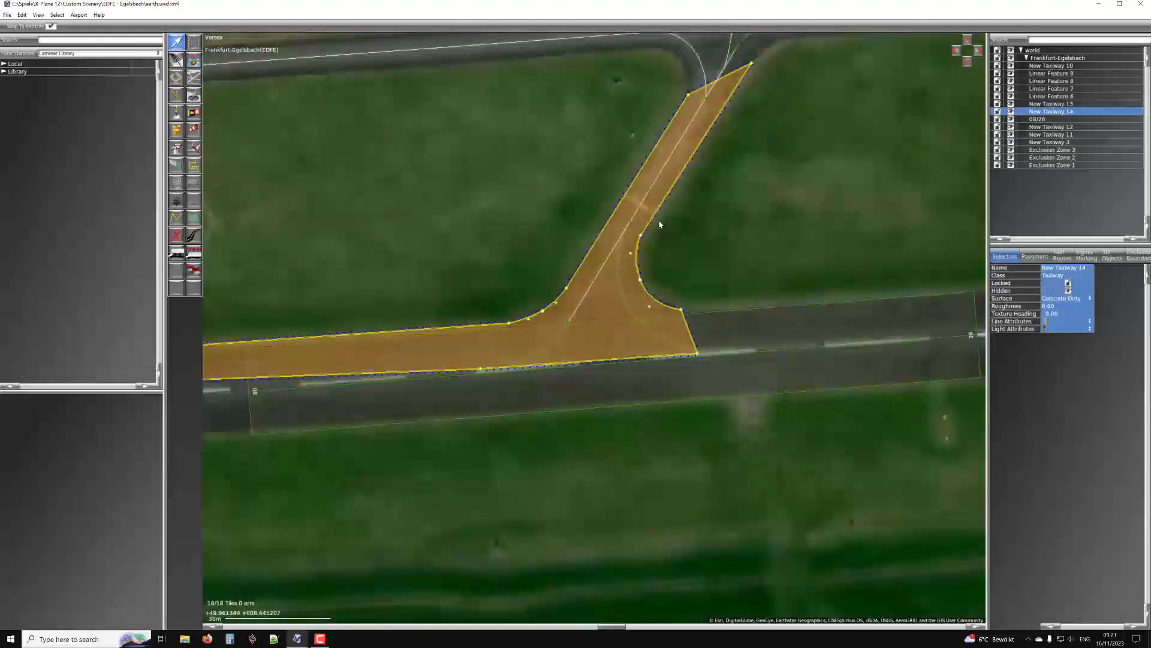
scroll(663, 222, up, 8)
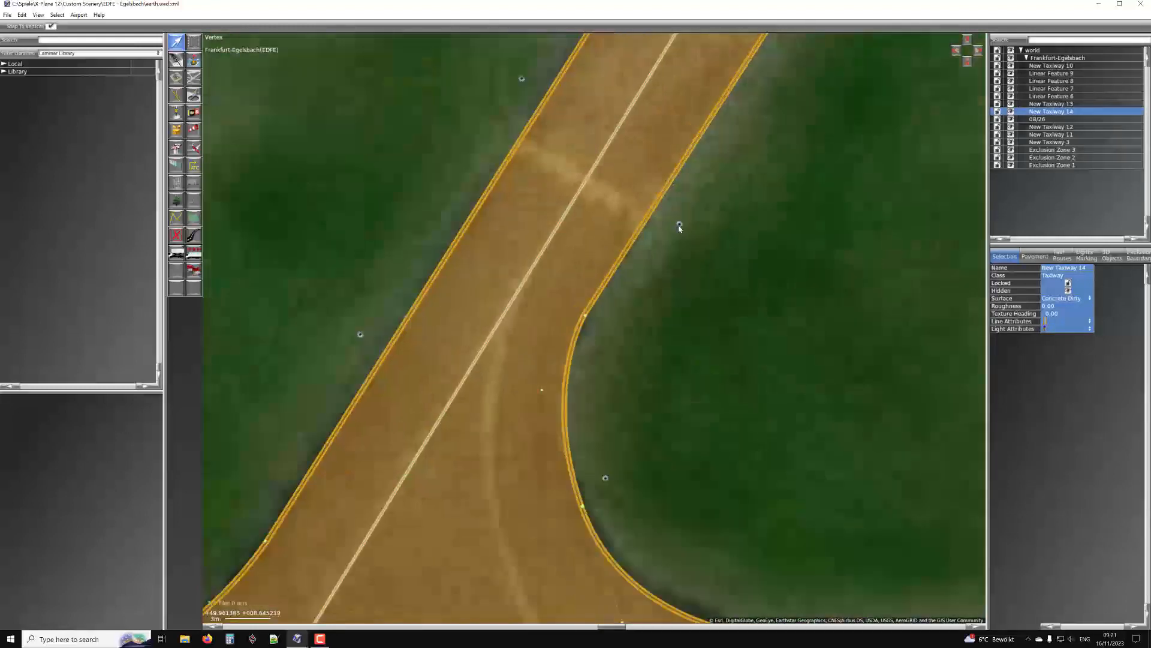
right_drag(678, 316, 547, 527)
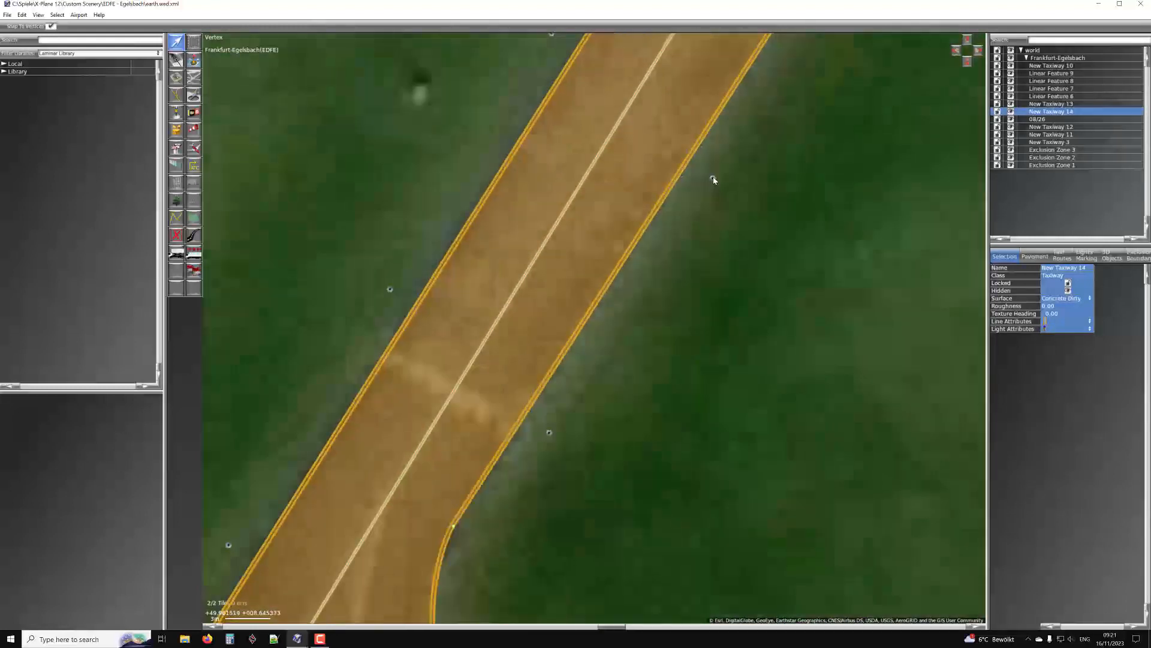
Draw a separate taxi line just outside New Taxiway 14's eastern edge, from the curve by the runway up along the diagonal
scroll(714, 180, down, 3)
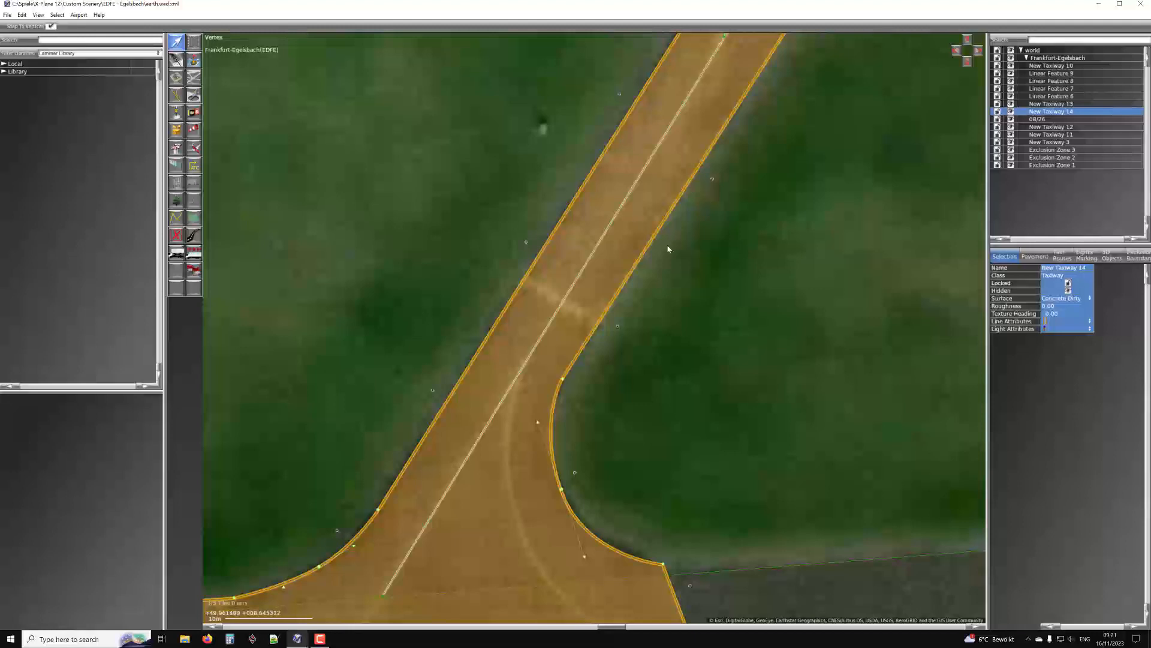
scroll(651, 288, down, 2)
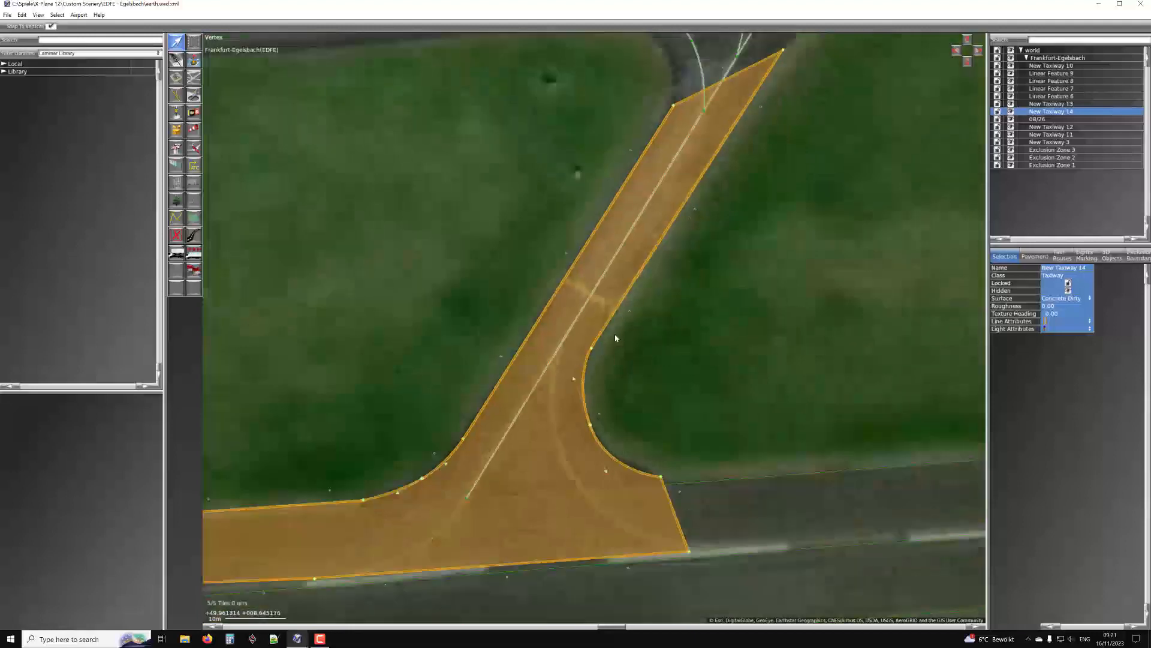
click(178, 96)
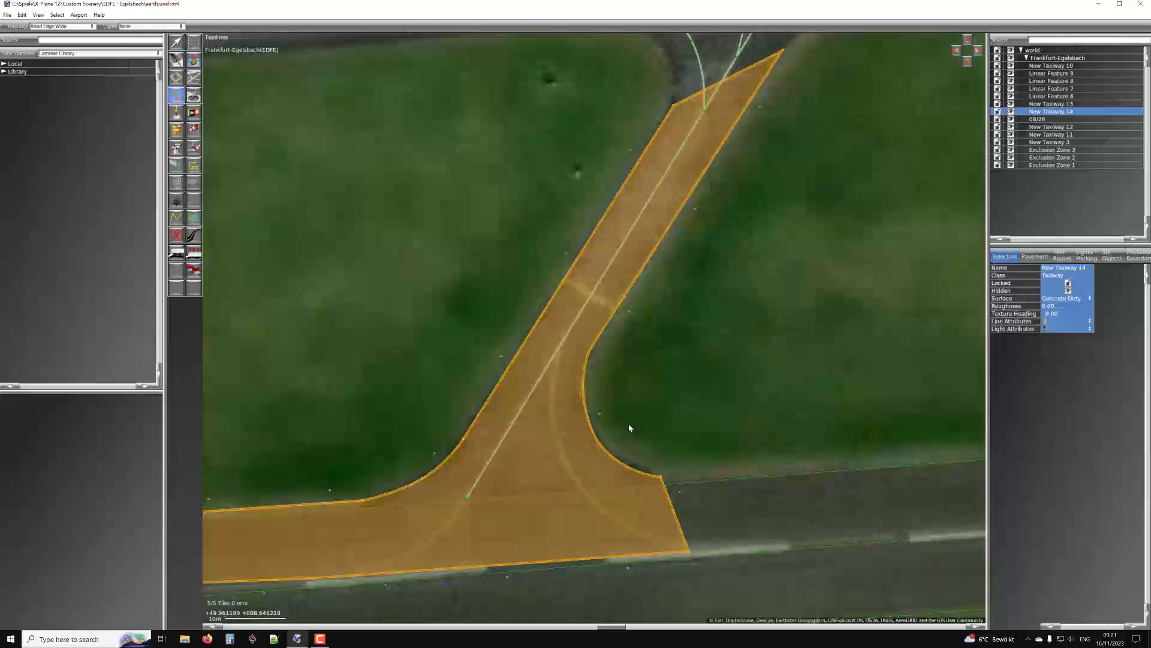
alt+drag(594, 408, 592, 386)
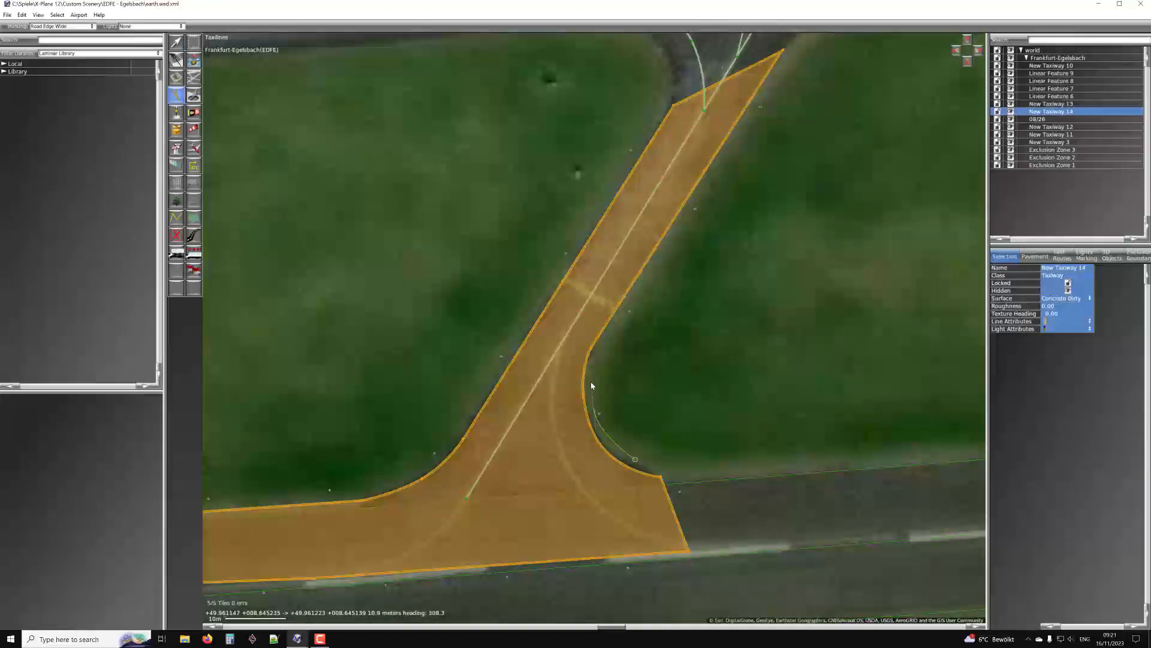
click(600, 349)
right_drag(670, 322, 575, 493)
click(693, 221)
key(Return)
right_drag(586, 400, 624, 224)
scroll(614, 252, up, 3)
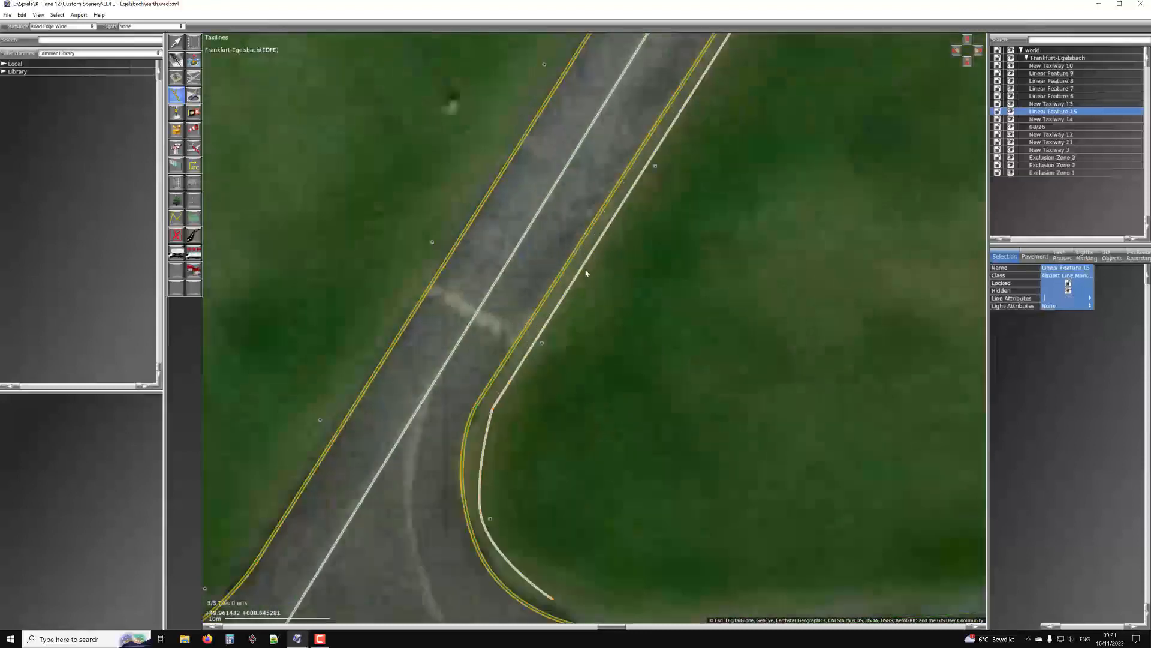
Set the separate line's line attributes to None and its light attributes to Taxiway Edge Lights (Blue), and check the resulting light placement
click(1058, 301)
click(1006, 302)
click(1057, 307)
click(1040, 322)
scroll(688, 170, up, 5)
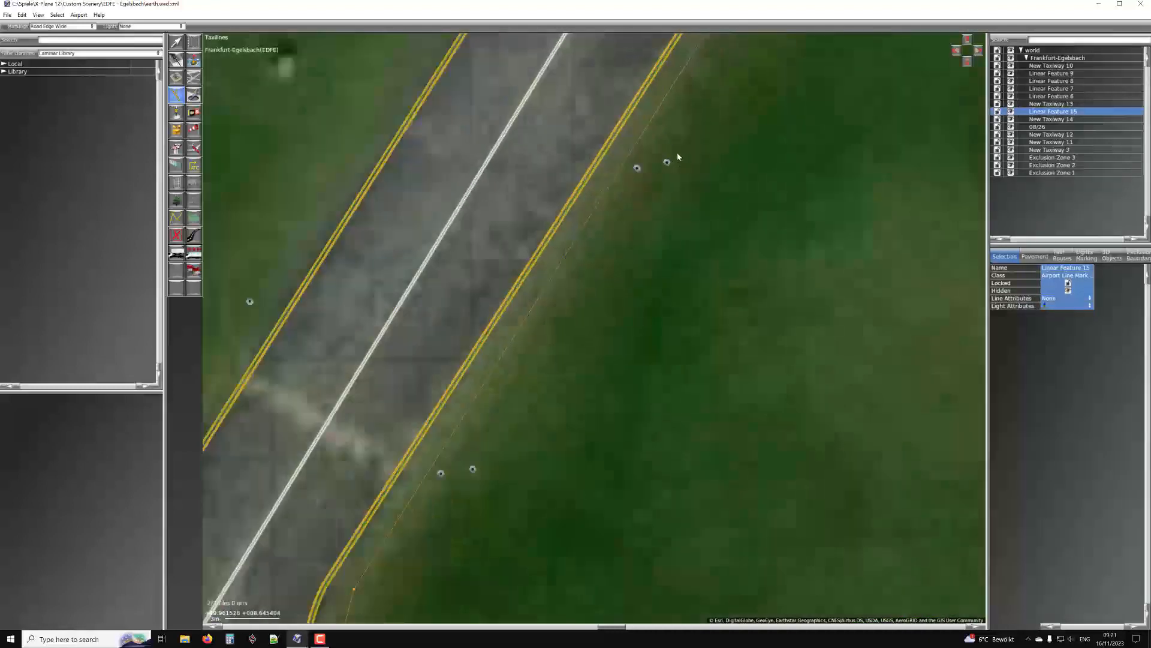
scroll(659, 183, down, 6)
scroll(659, 182, down, 1)
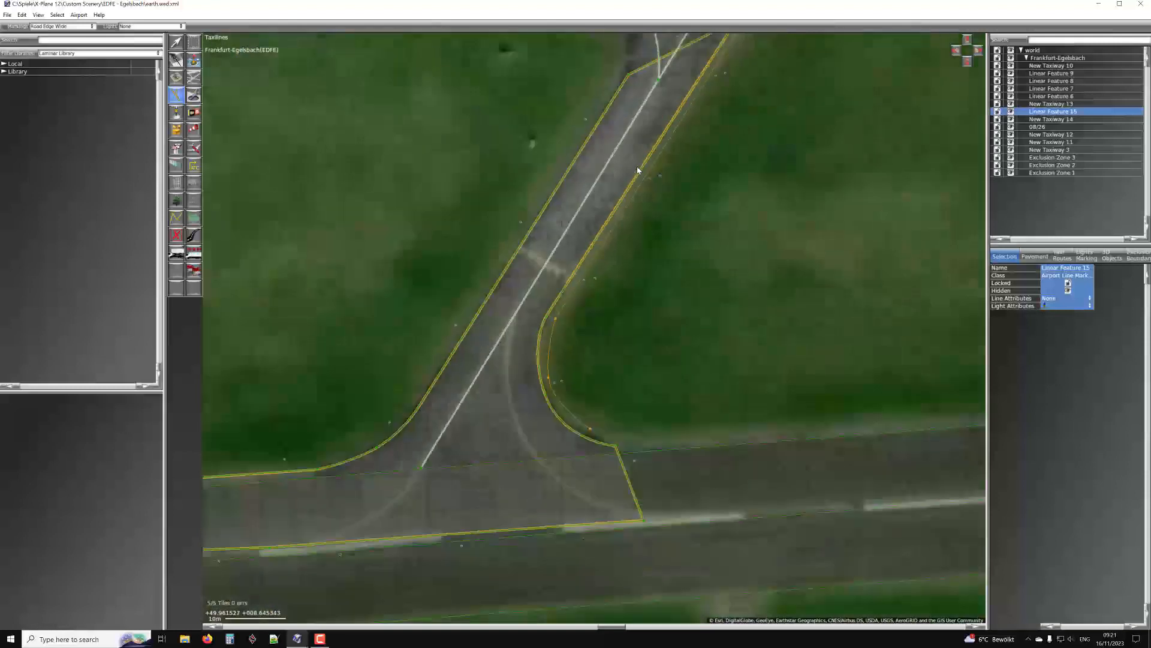
Compare the separate line's lights with New Taxiway 14's own lights along the eastern edge, and delete the separate line
scroll(637, 166, up, 2)
key(v)
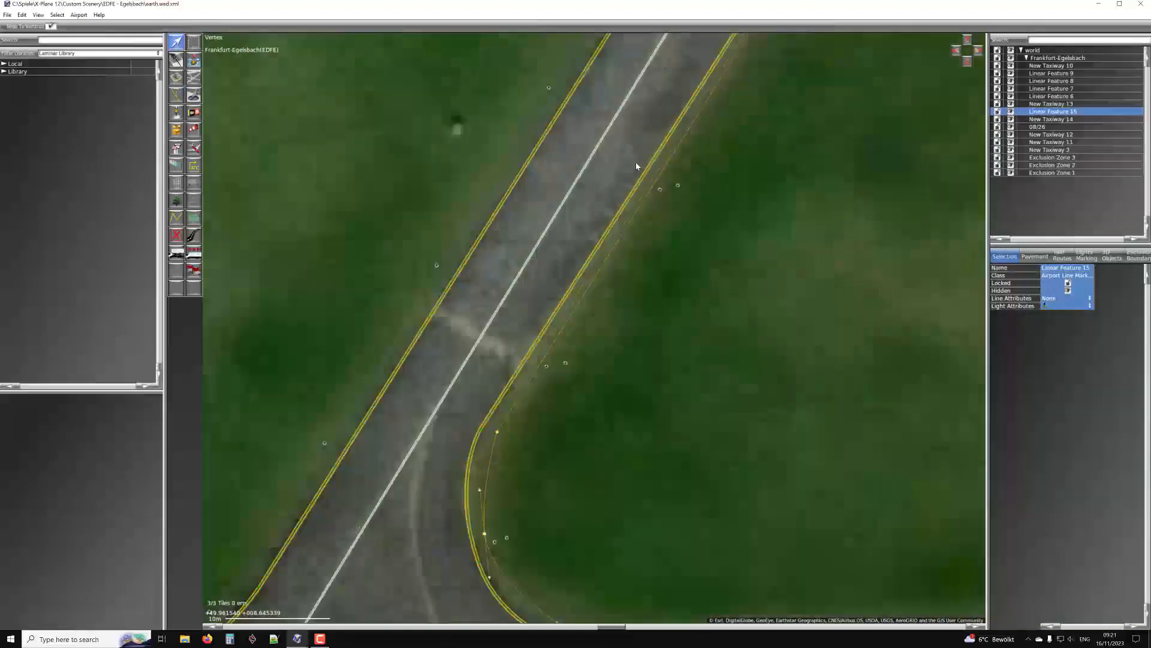
click(636, 166)
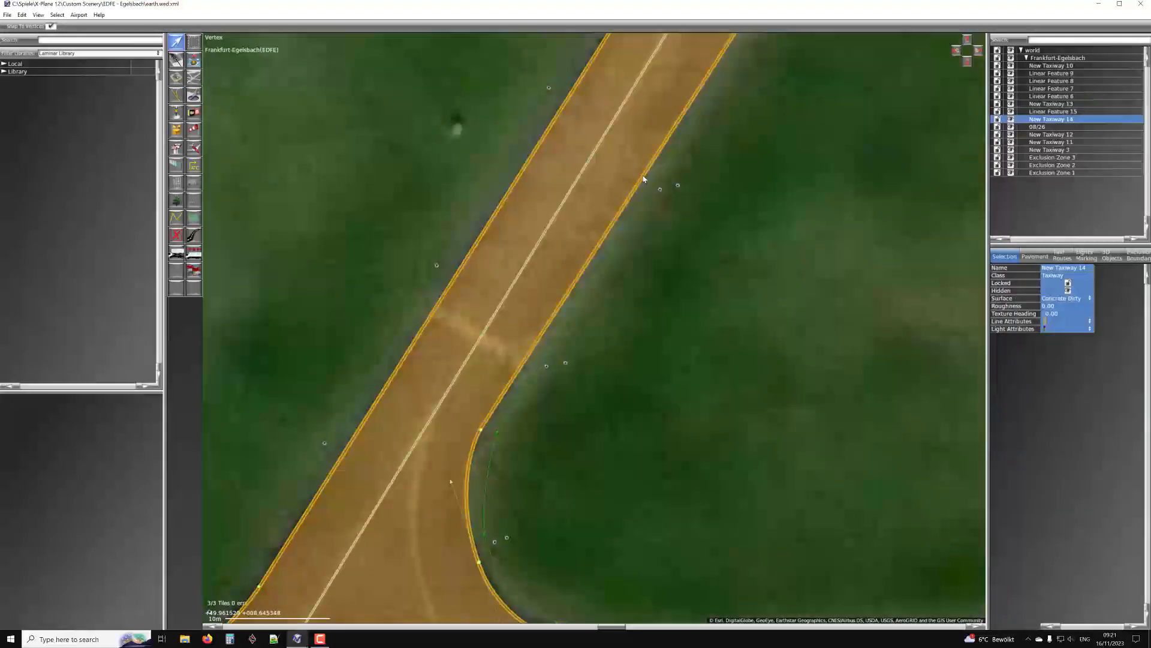
scroll(664, 188, down, 3)
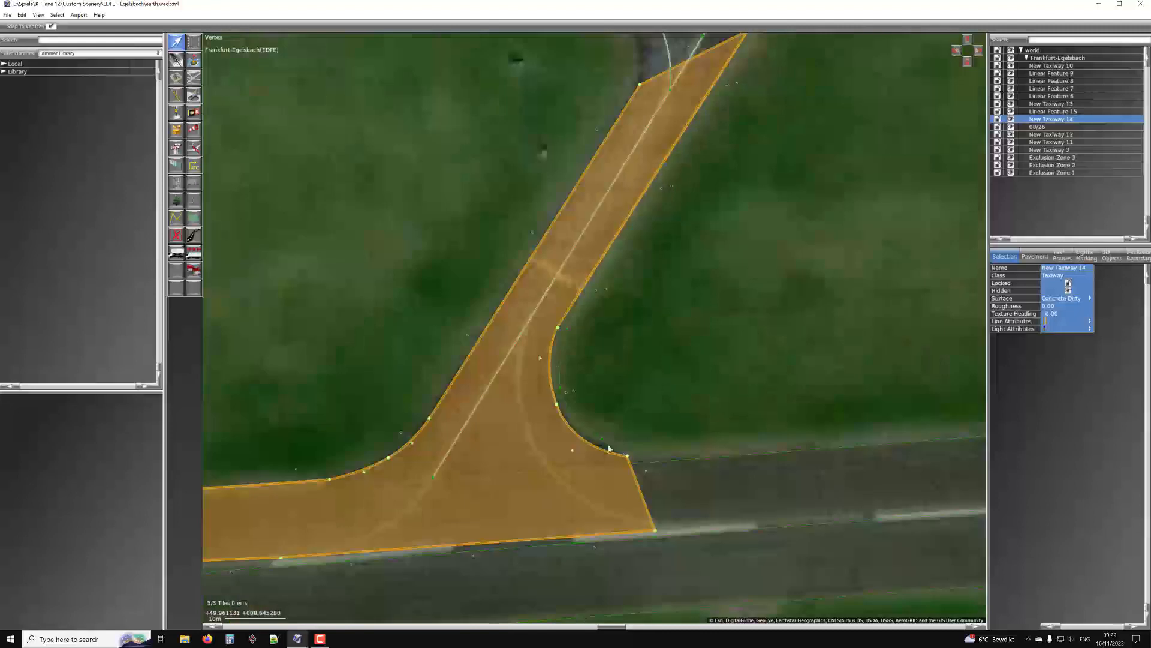
right_drag(609, 440, 613, 366)
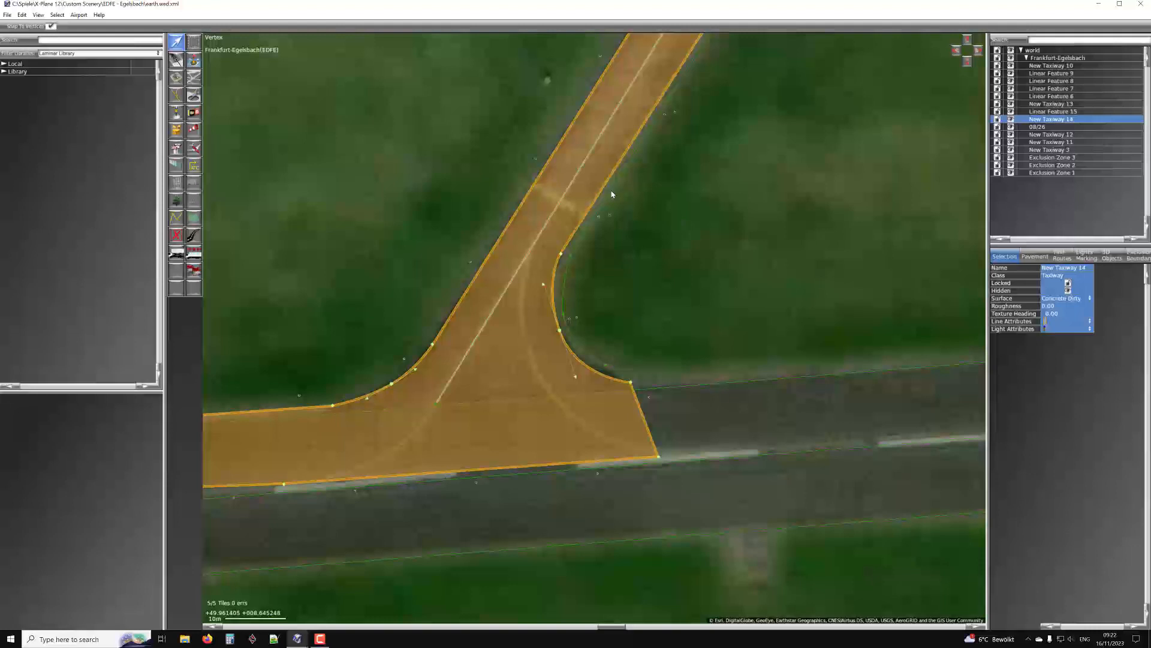
scroll(609, 208, up, 5)
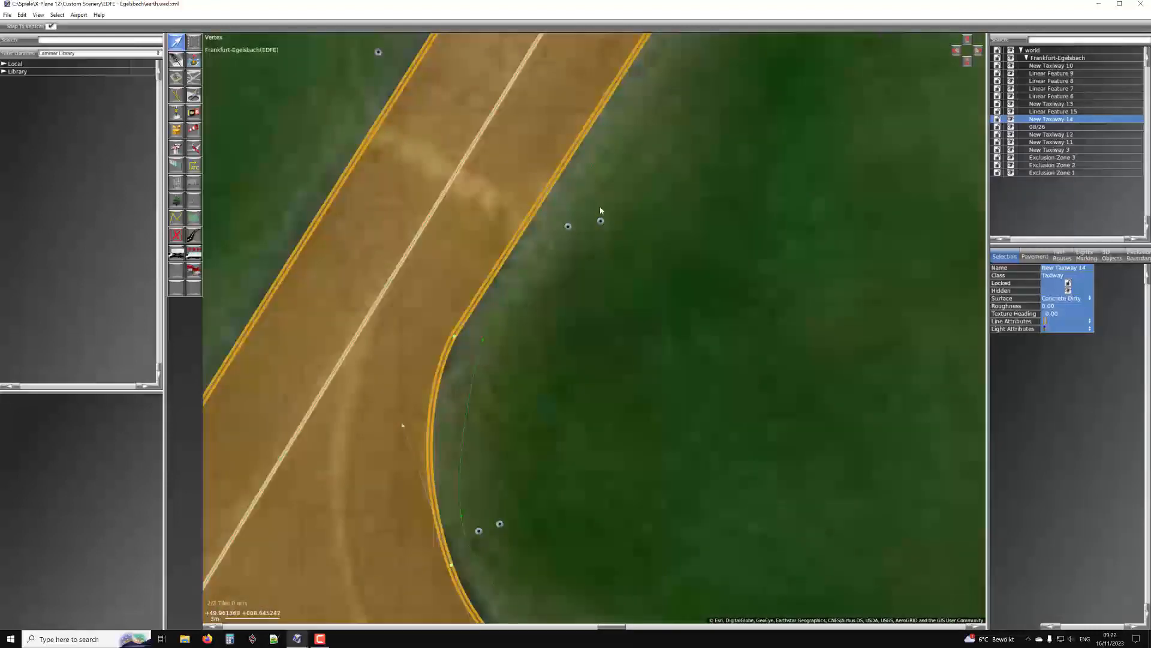
scroll(581, 189, down, 5)
click(581, 191)
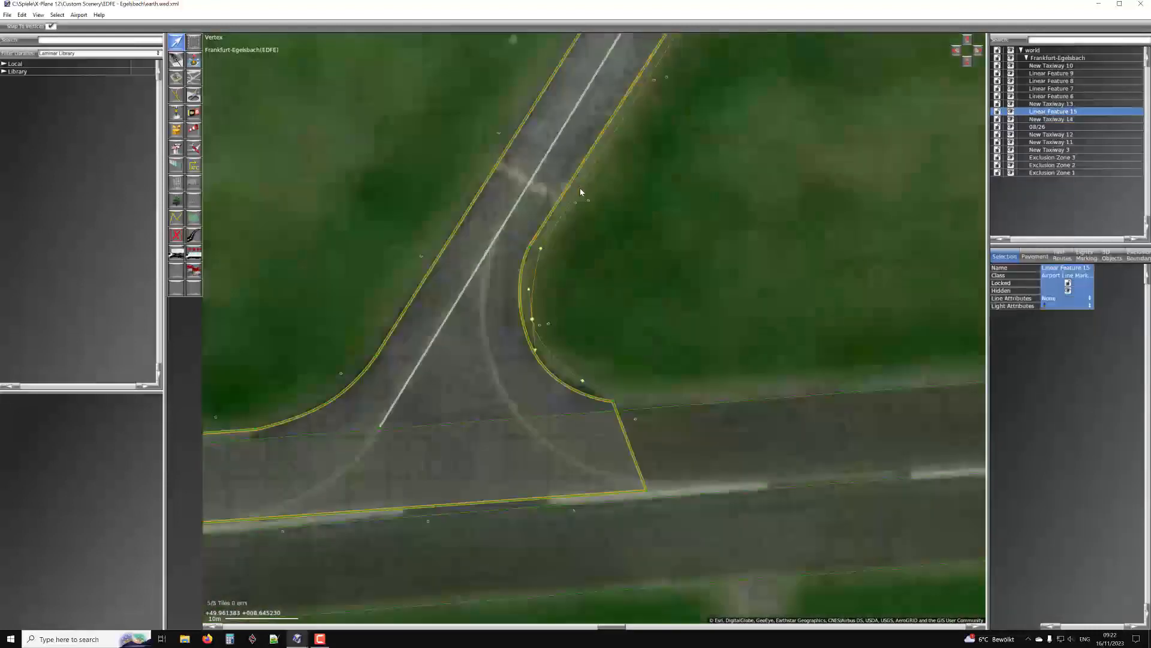
right_drag(680, 114, 612, 249)
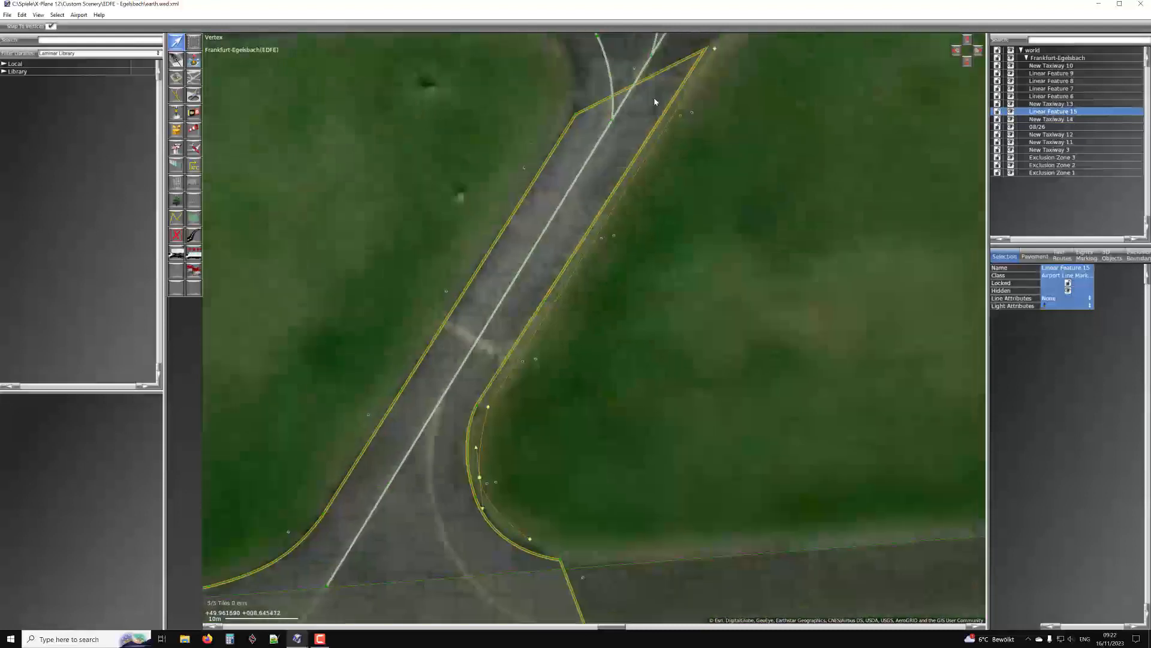
right_drag(677, 147, 730, 42)
right_drag(599, 291, 619, 244)
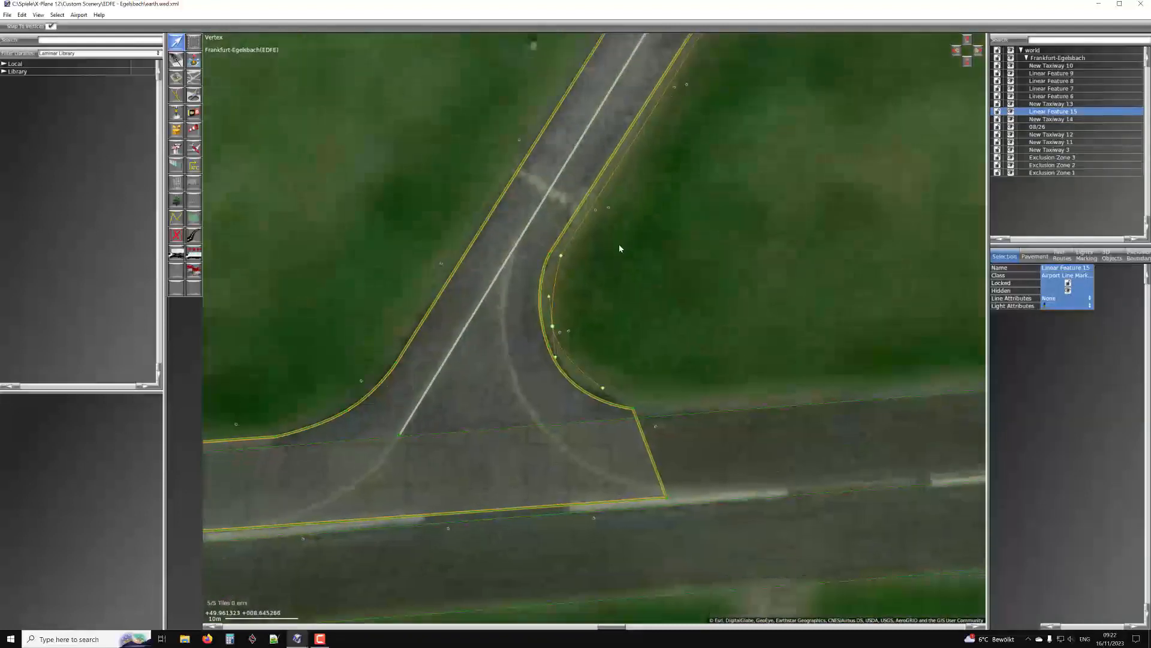
key(Delete)
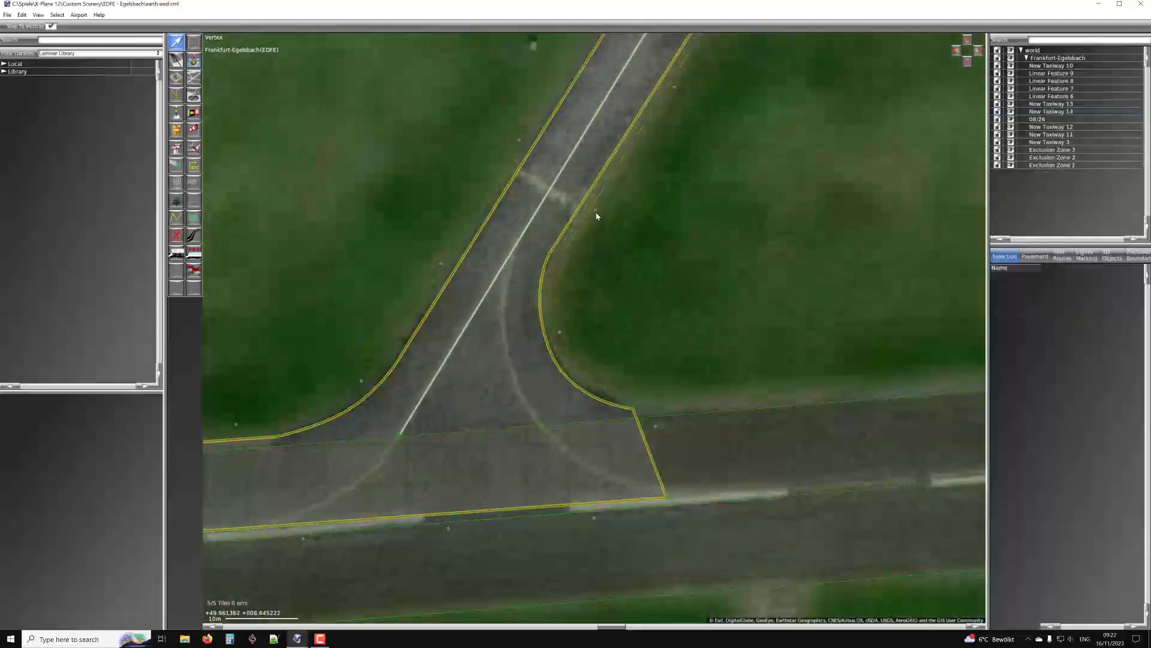
Examine where New Taxiway 14's edge line and lights leave the eastern curve and cross onto the runway
scroll(597, 215, down, 3)
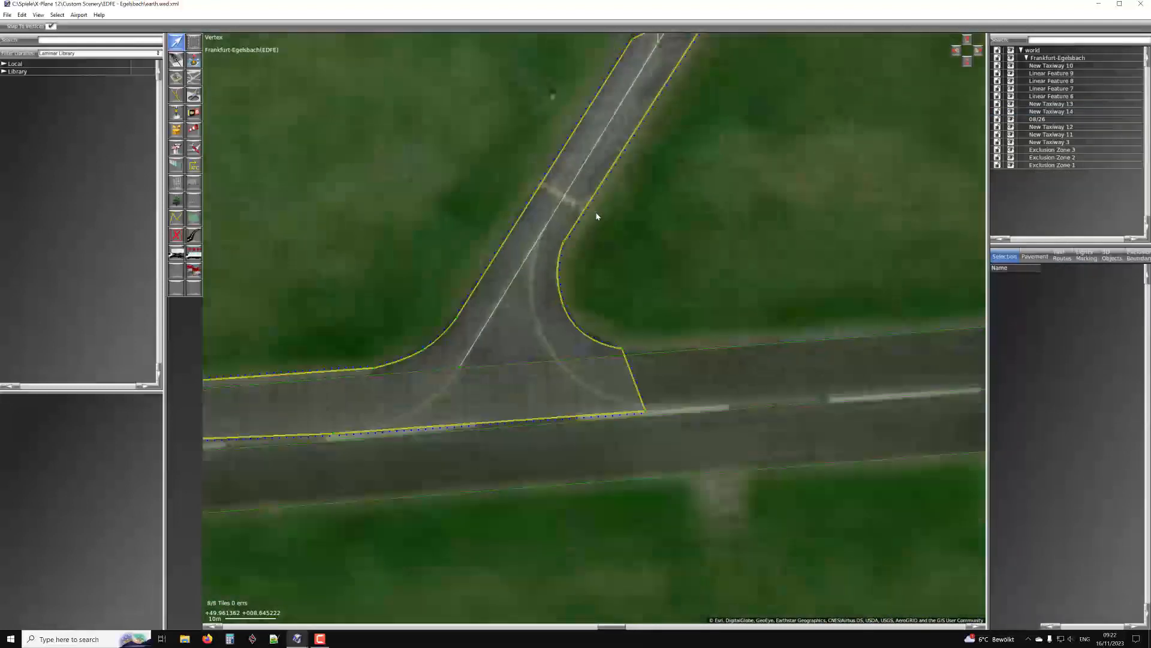
scroll(591, 246, up, 2)
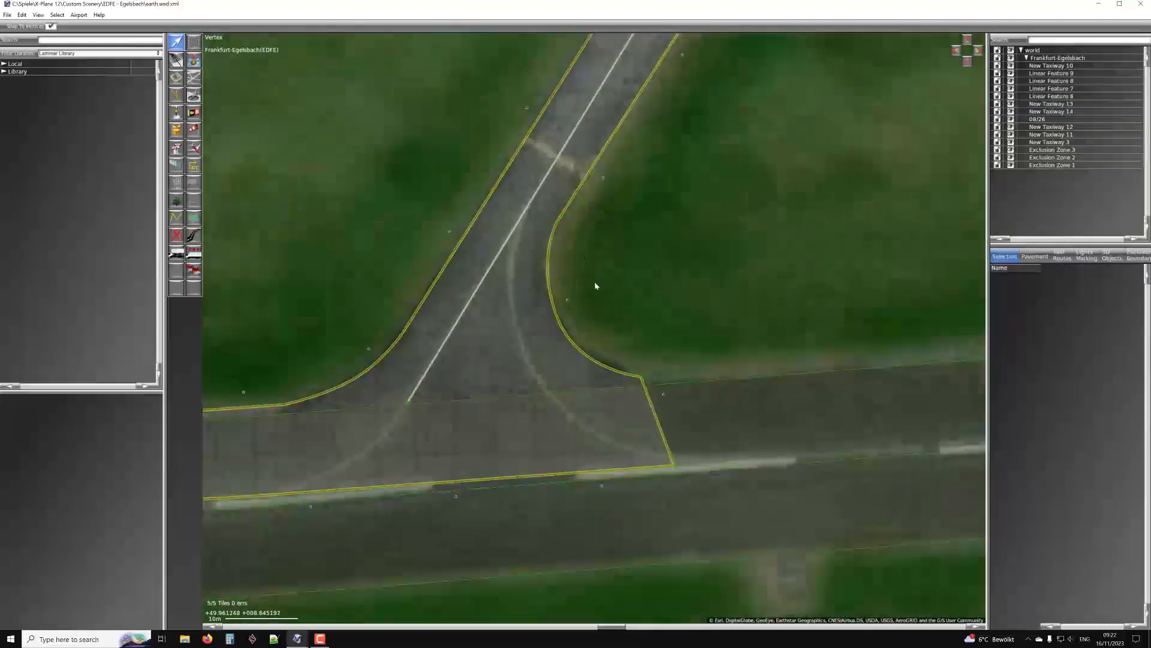
scroll(630, 291, up, 3)
scroll(655, 339, down, 3)
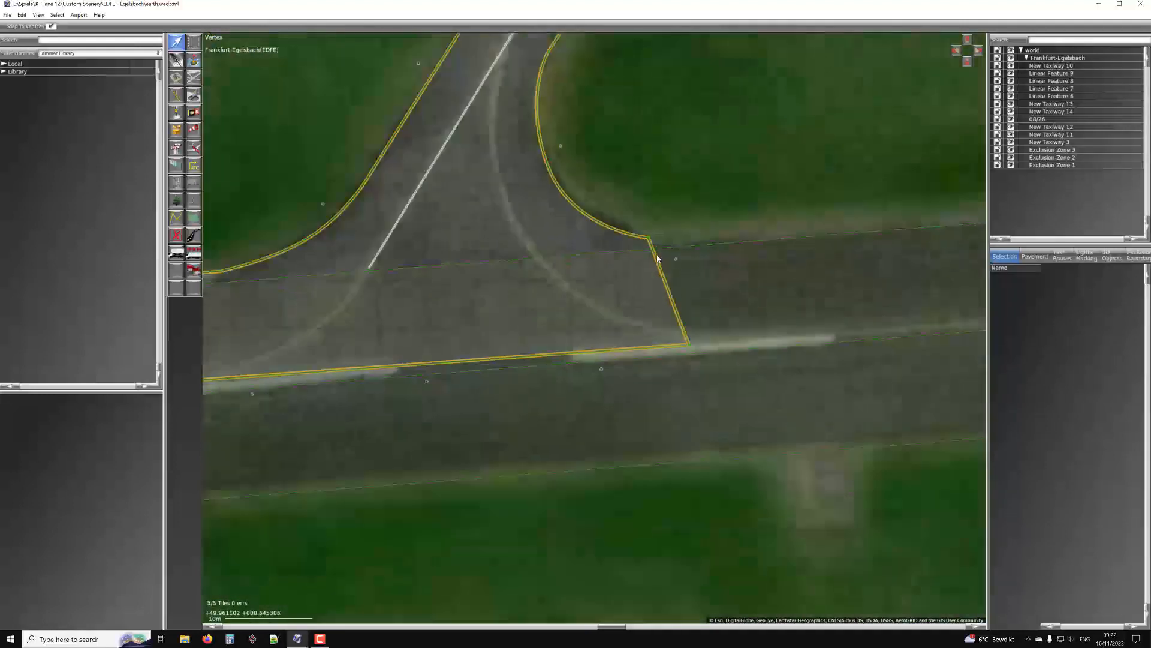
scroll(658, 259, up, 1)
scroll(506, 150, down, 1)
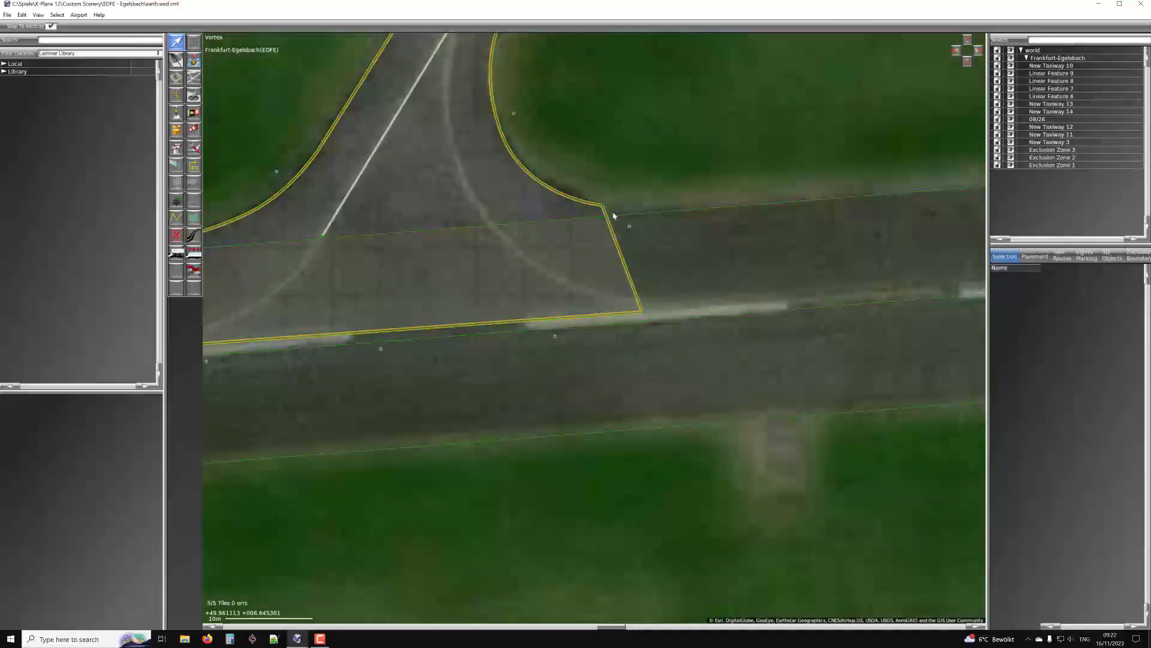
scroll(627, 223, up, 3)
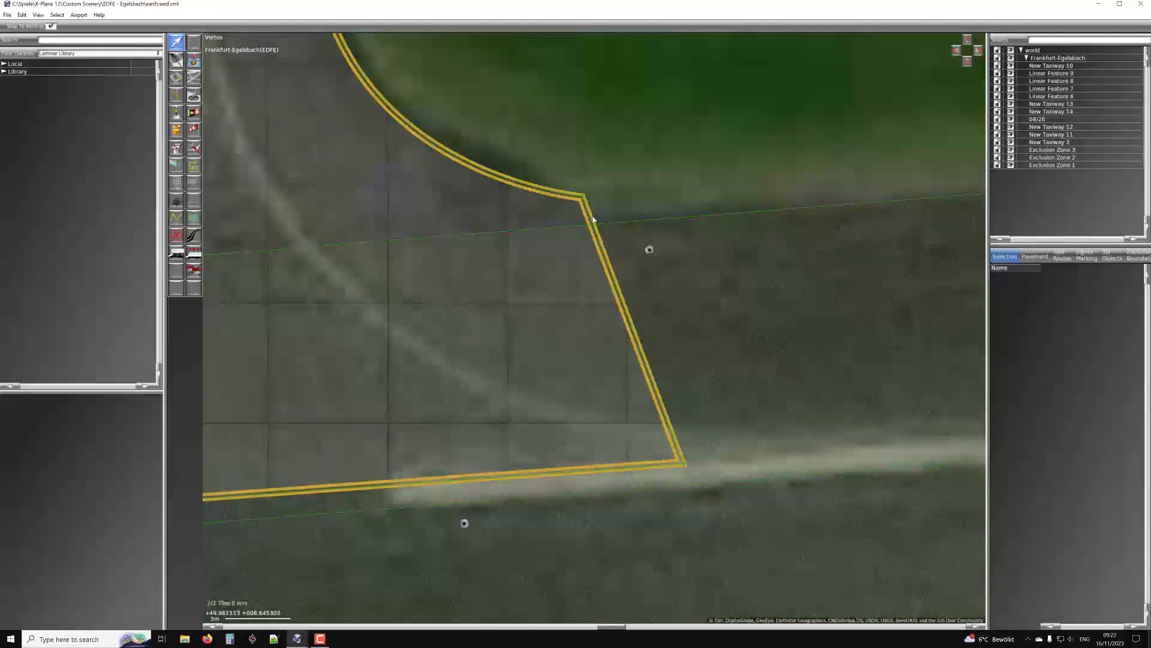
scroll(605, 221, down, 3)
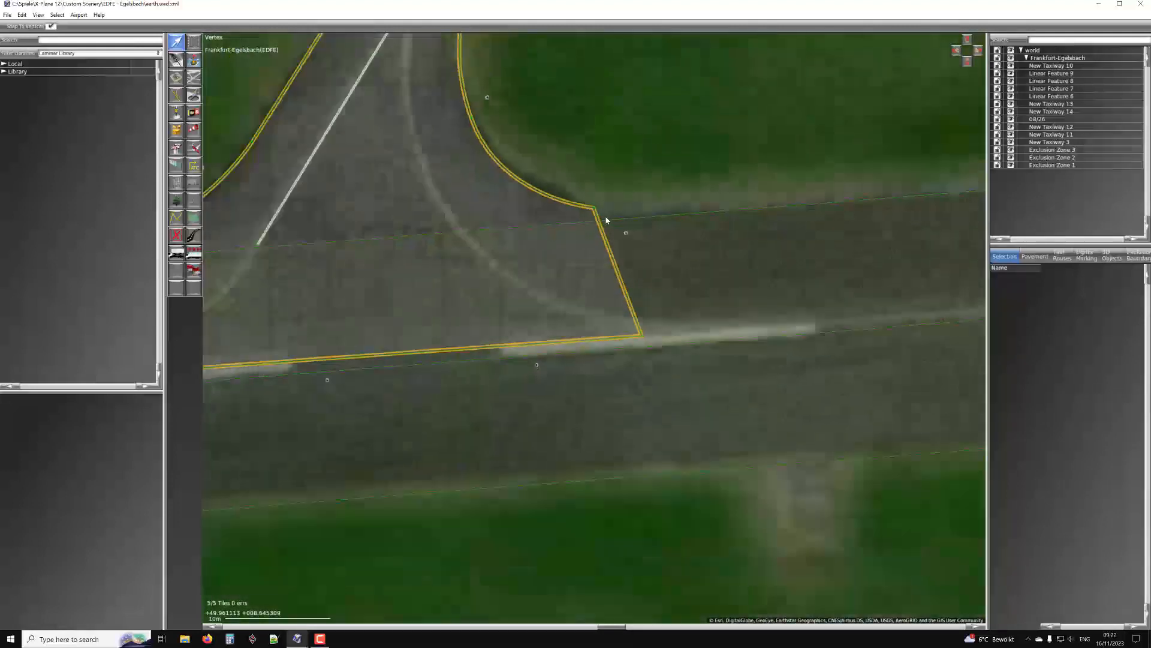
Try line attributes None on New Taxiway 14's eastern curve next to the runway, and restore it to Double Solid Yellow
click(582, 215)
click(585, 218)
click(586, 219)
click(1053, 355)
click(1014, 356)
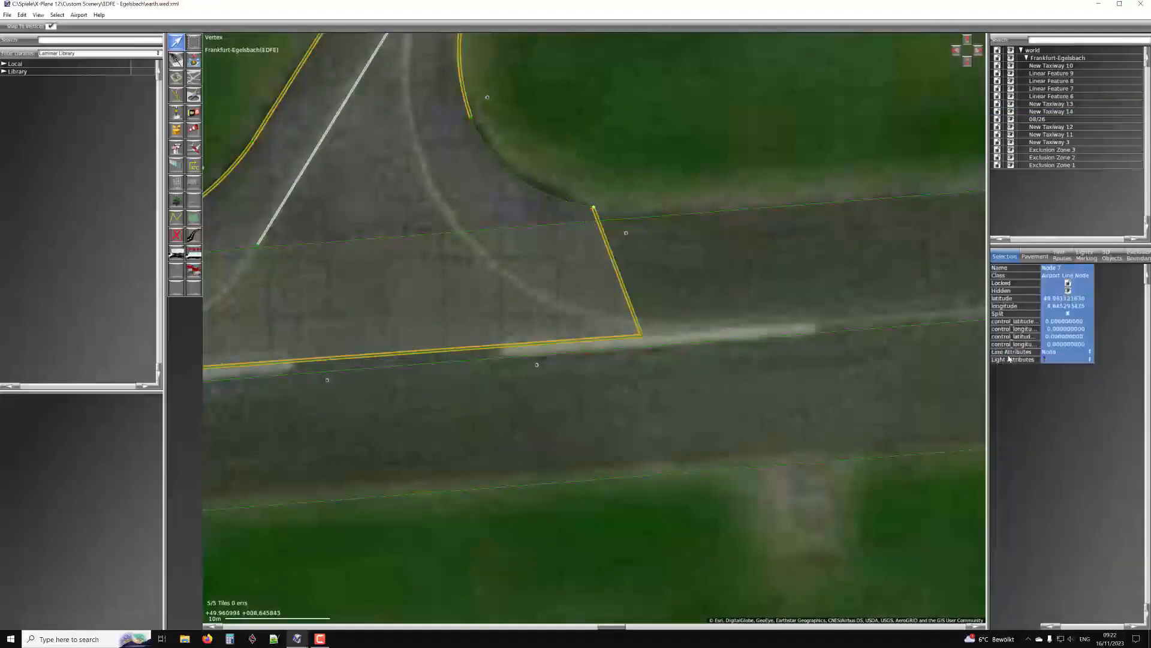
click(1045, 354)
click(1006, 378)
Delete New Taxiway 14's westernmost nodes along the runway so the pavement ends beside the western curve of the diagonal's mouth
right_drag(207, 252, 565, 197)
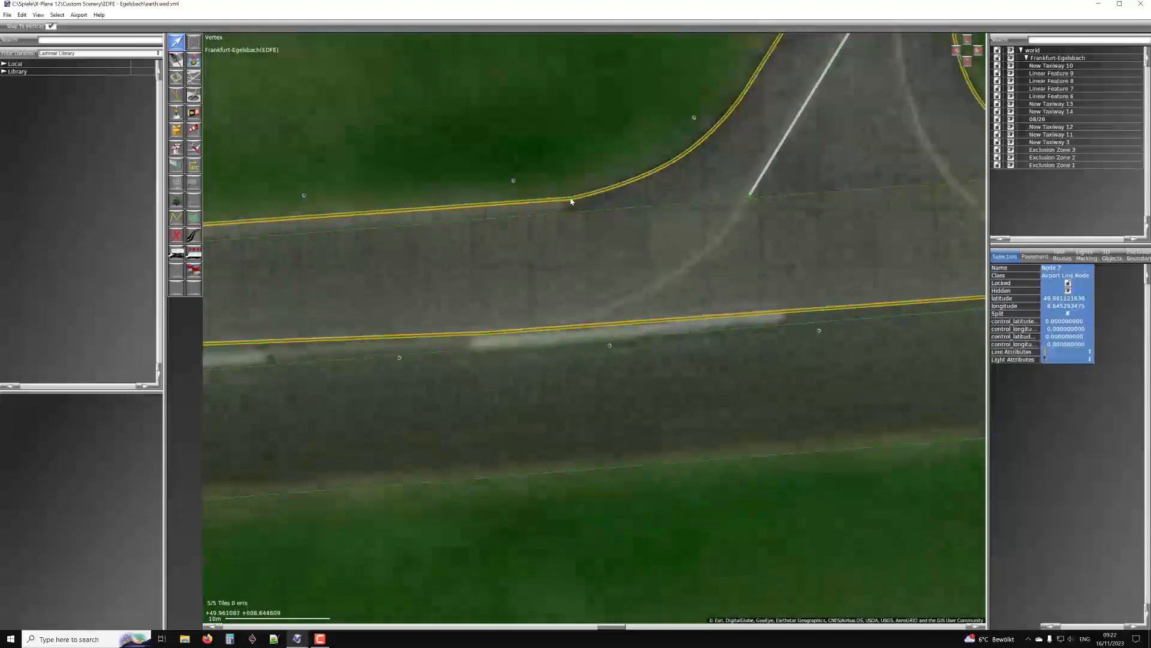
scroll(550, 194, down, 5)
scroll(424, 198, down, 2)
drag(361, 162, 529, 262)
key(Delete)
scroll(638, 214, up, 2)
scroll(639, 215, up, 3)
scroll(639, 213, down, 1)
Set line and light attributes to None on New Taxiway 14's three boundary segments that lie across the runway
click(644, 229)
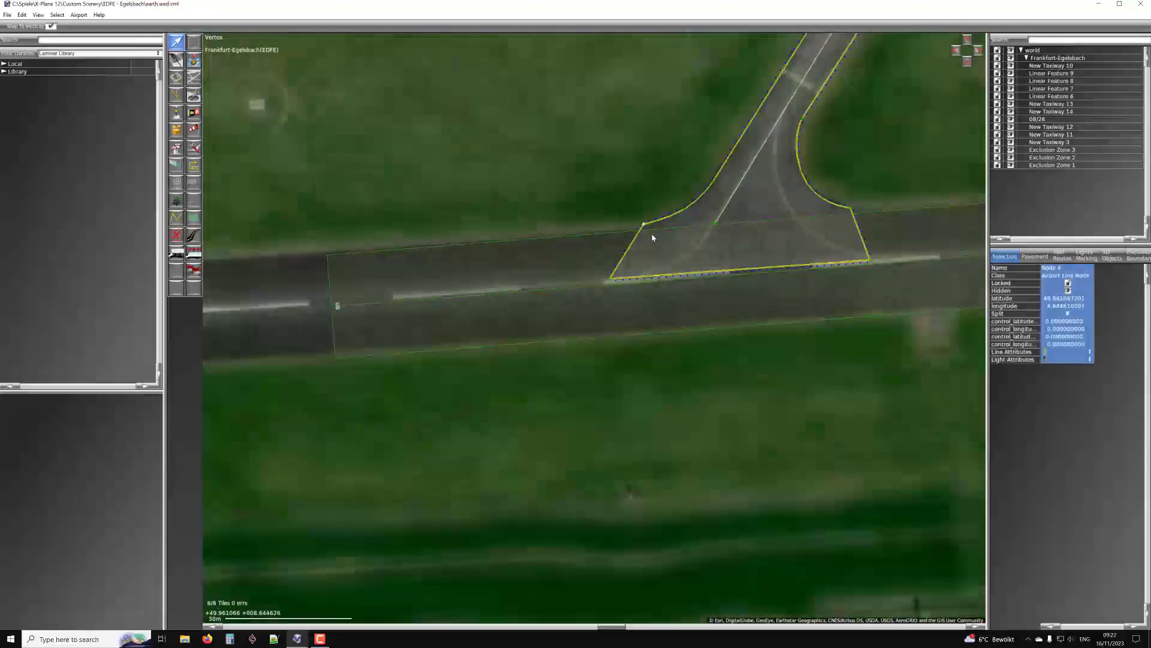
shift+click(610, 279)
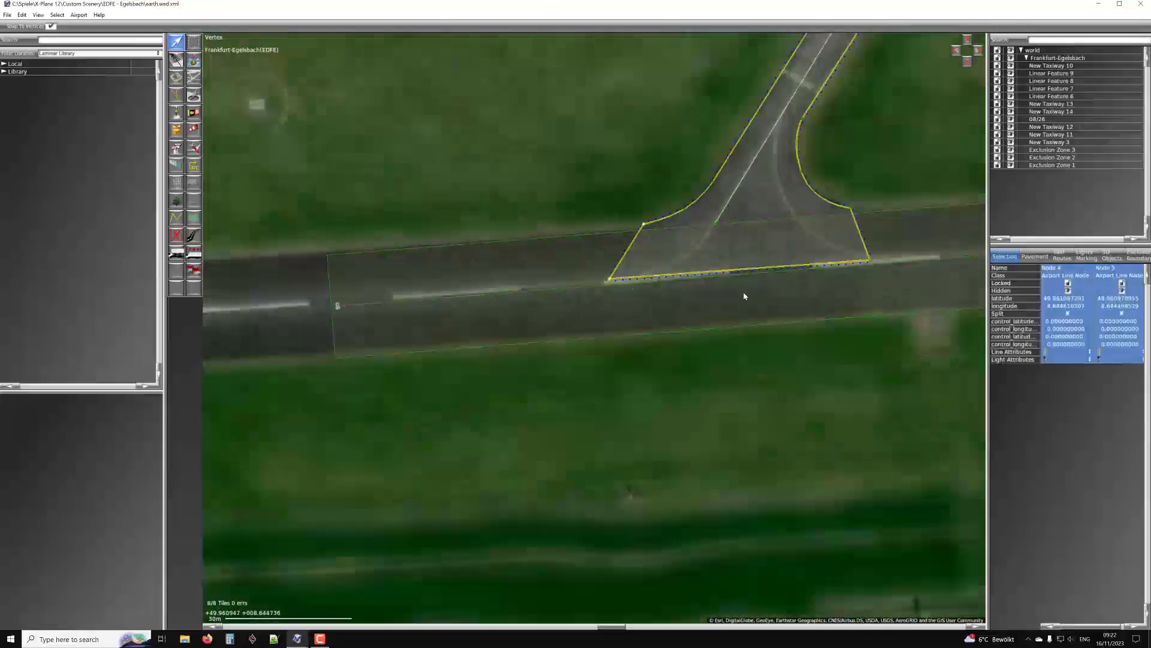
click(1065, 353)
click(1044, 359)
click(1045, 359)
click(1047, 361)
scroll(599, 210, up, 3)
scroll(654, 234, up, 4)
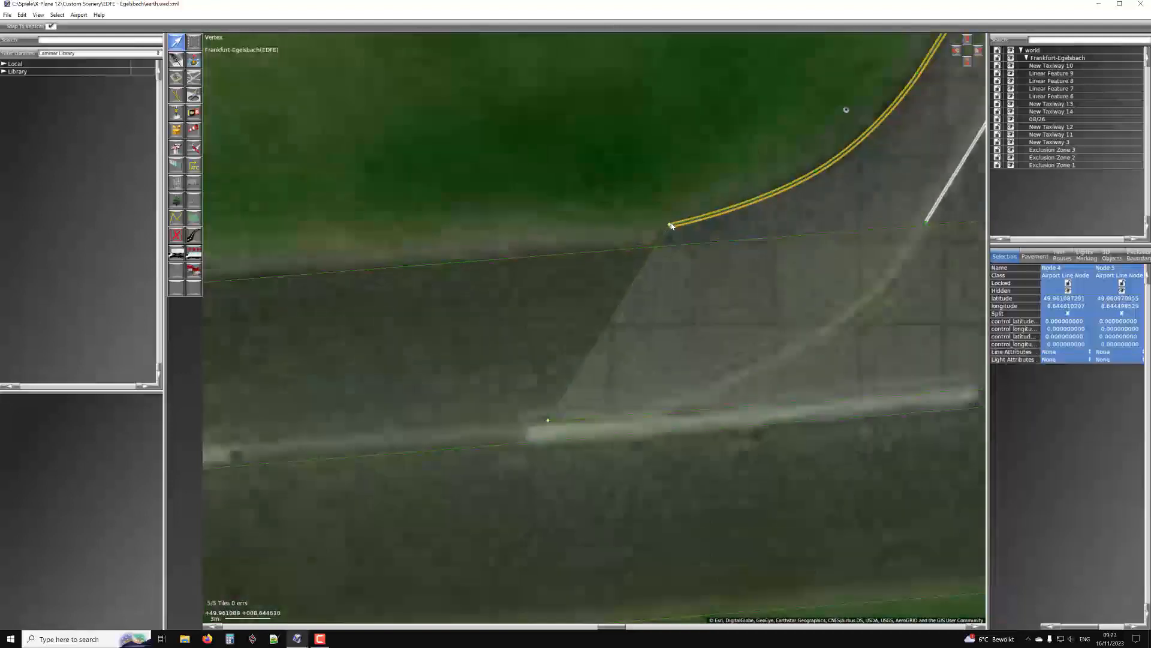
scroll(664, 241, down, 5)
right_drag(874, 229, 780, 222)
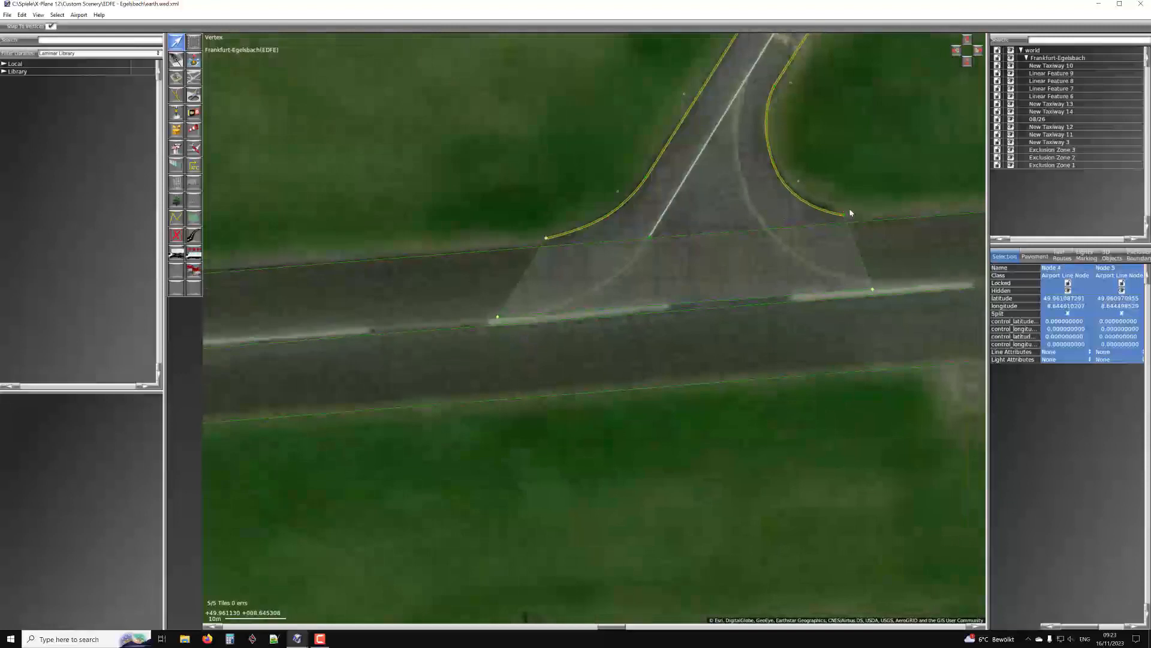
Add a node where New Taxiway 14's west edge meets the runway, and give the segment above it Double Solid Yellow and Taxiway Edge Lights (Blue)
scroll(528, 245, up, 4)
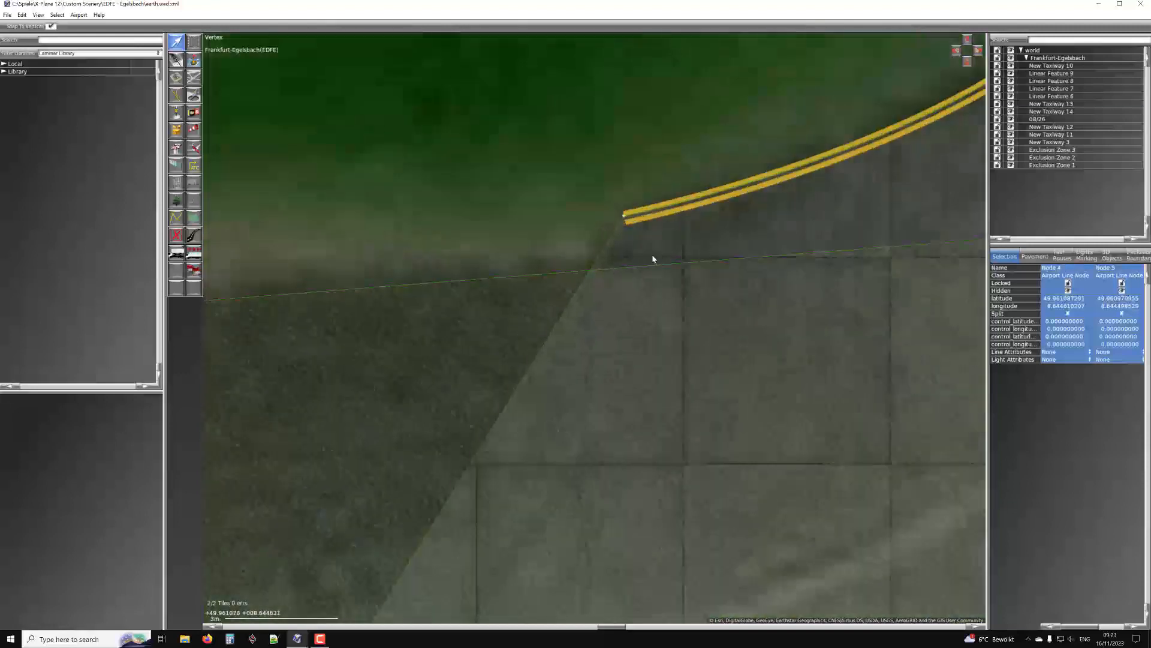
click(616, 262)
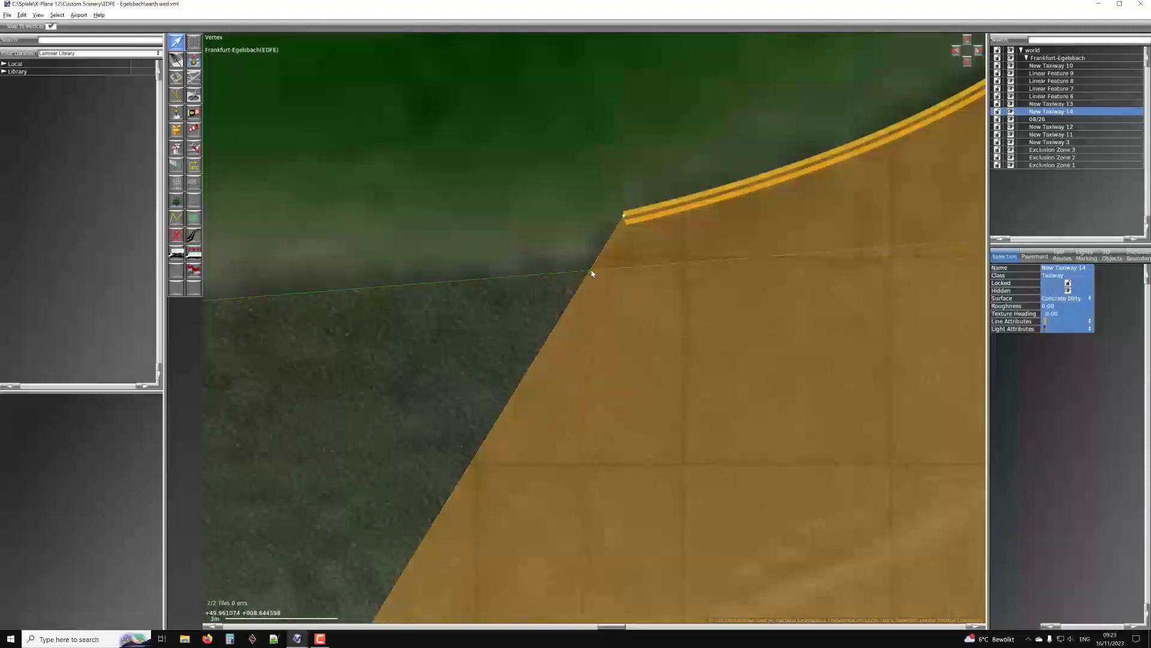
scroll(592, 268, down, 3)
click(605, 240)
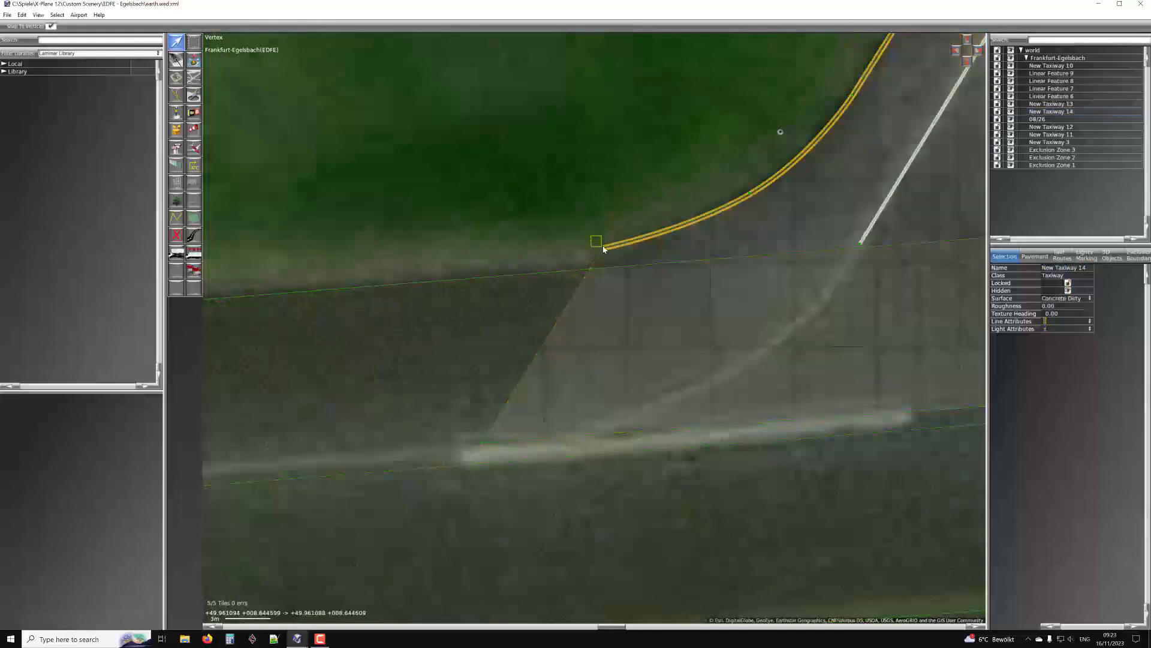
click(1046, 359)
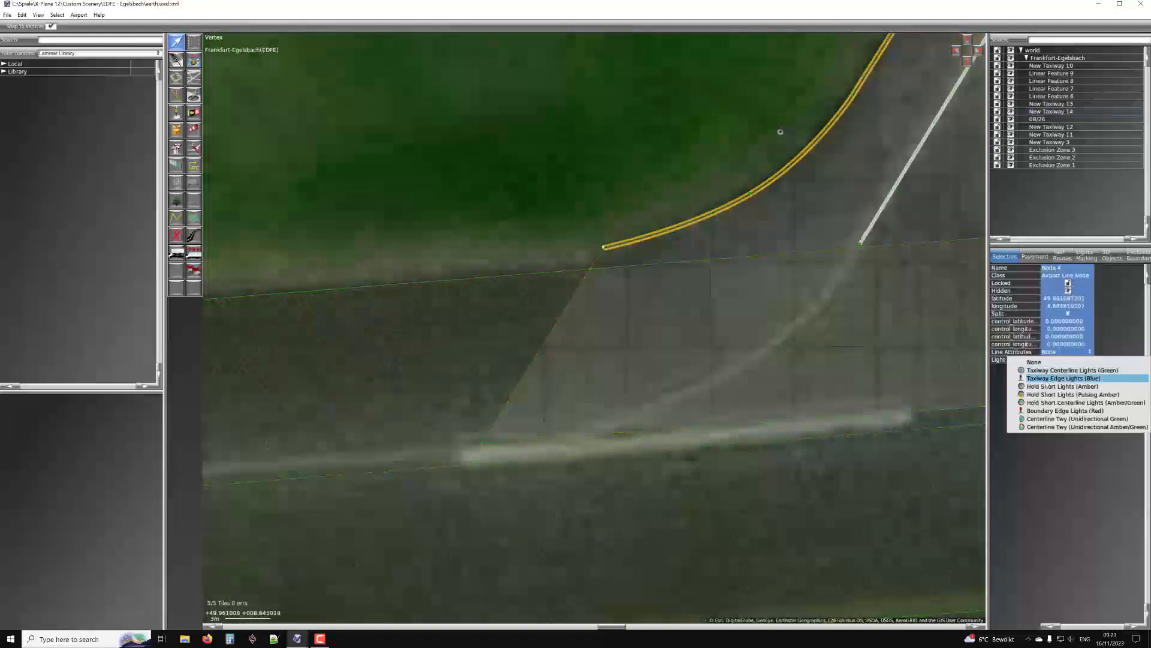
click(1049, 378)
click(1053, 353)
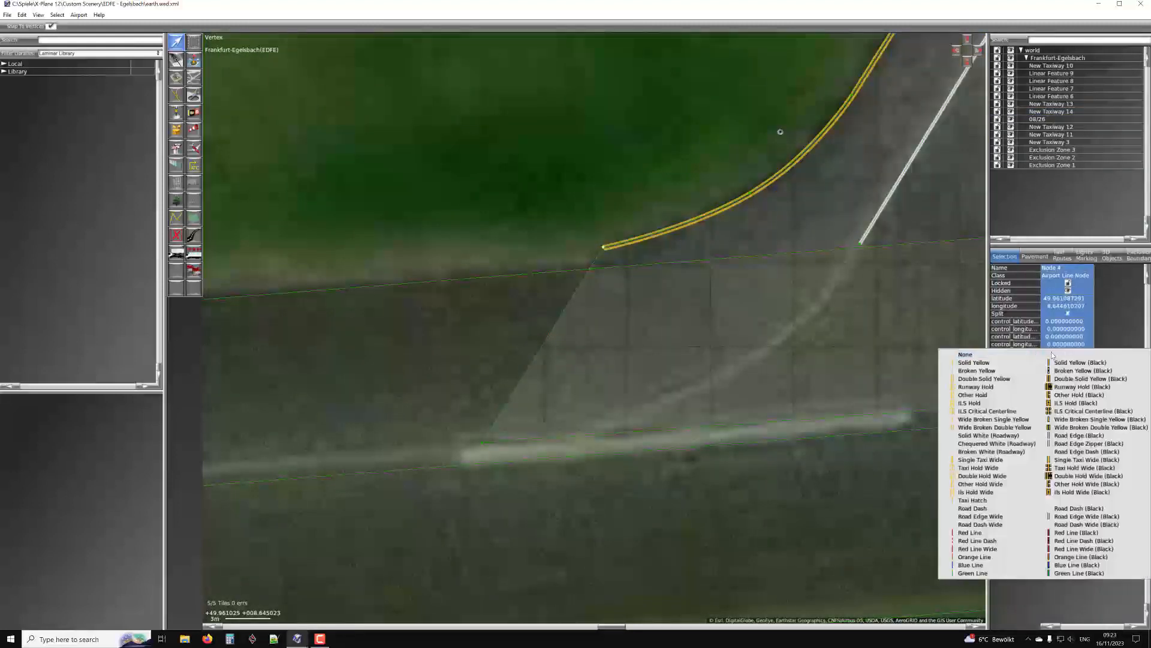
click(996, 379)
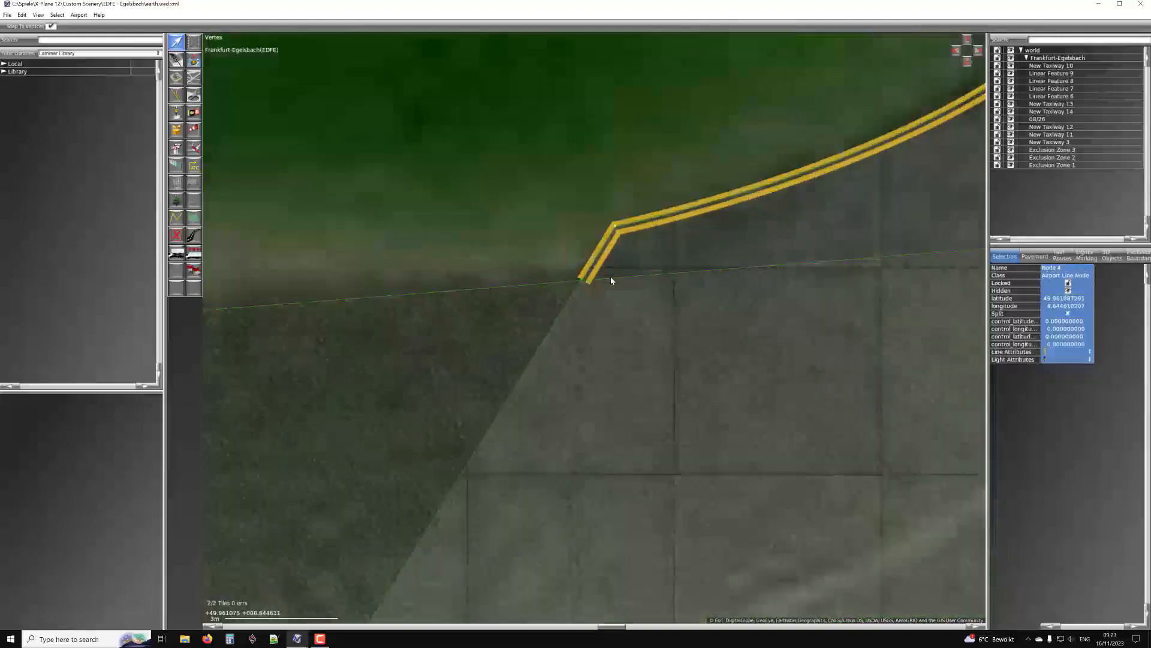
scroll(616, 264, up, 1)
scroll(618, 238, down, 3)
scroll(618, 238, down, 3)
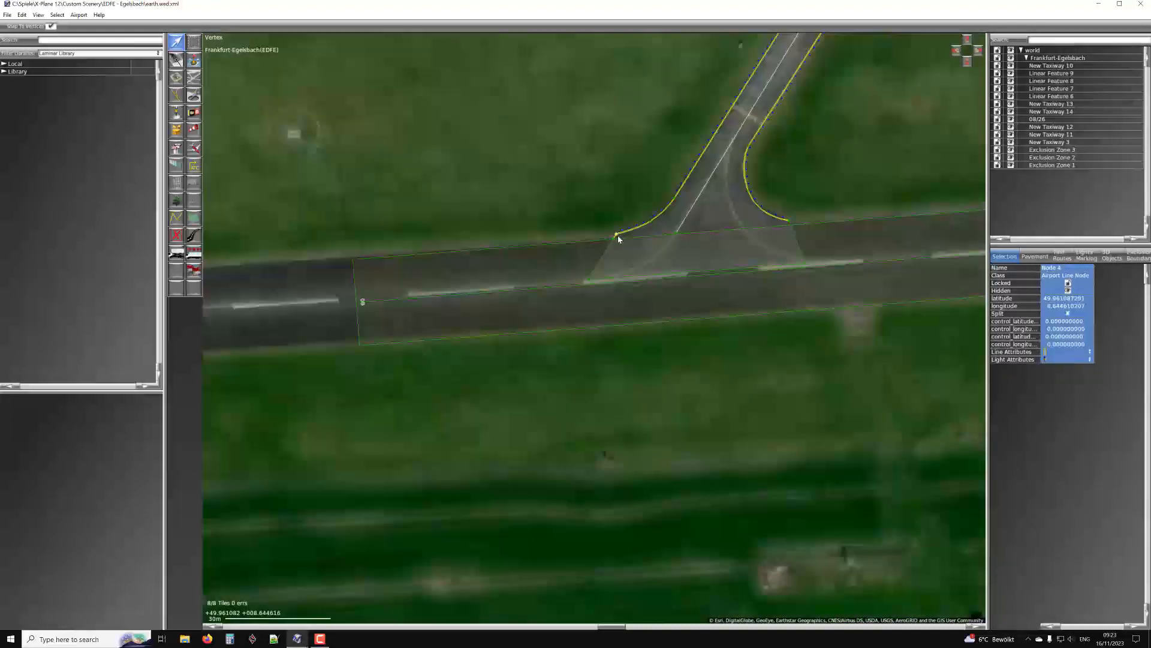
Examine the apron, hangar surroundings and aircraft parking areas north of the parallel taxiway on the aerial image
right_drag(754, 236, 697, 242)
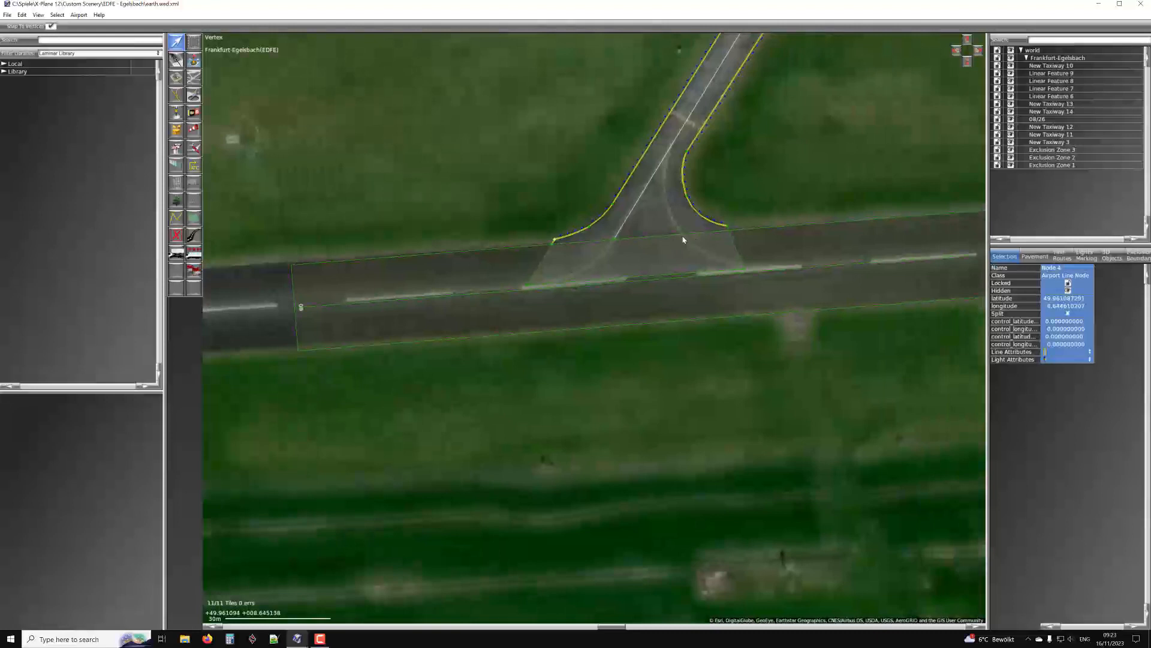
scroll(688, 240, down, 2)
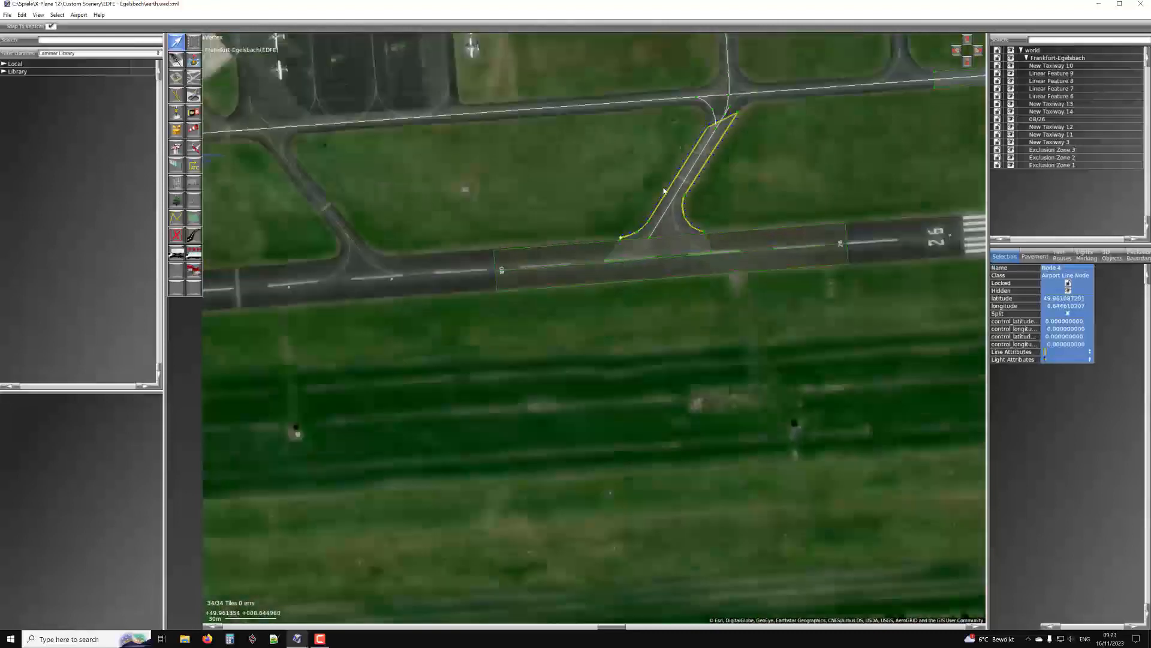
scroll(624, 152, down, 4)
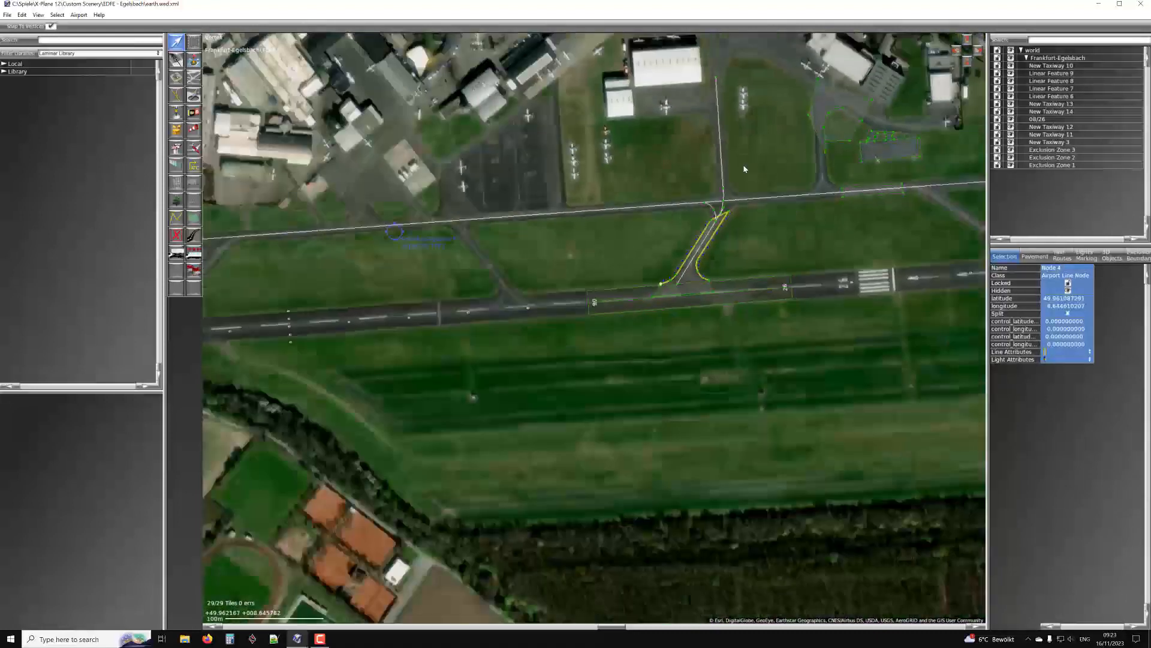
scroll(693, 203, up, 4)
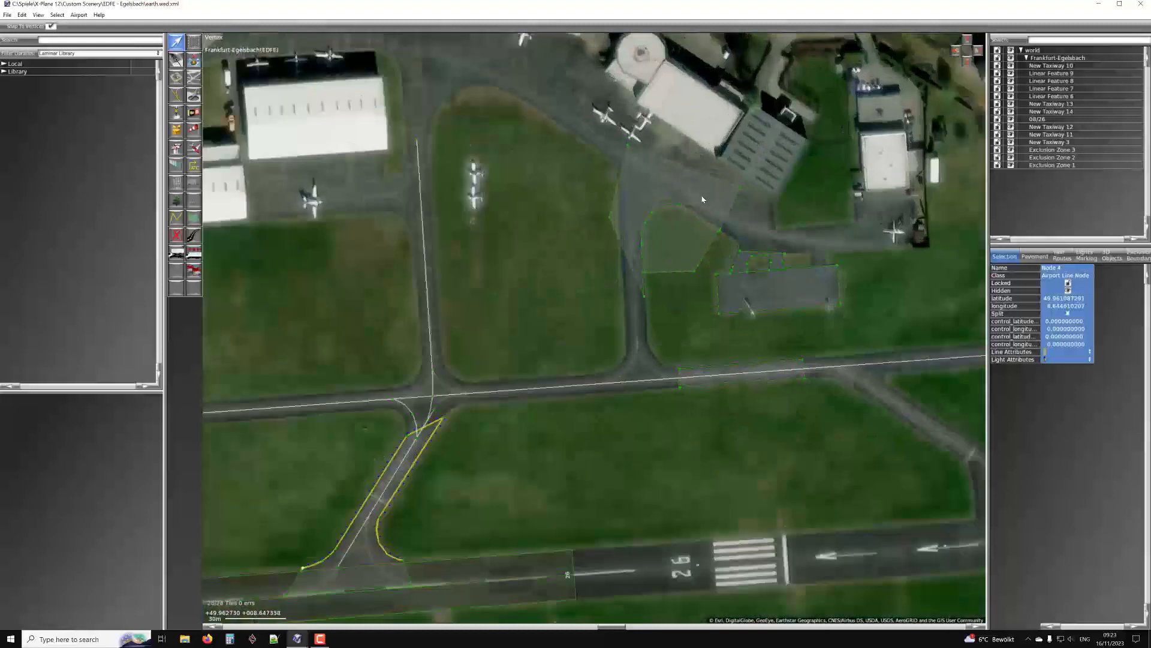
scroll(694, 186, down, 3)
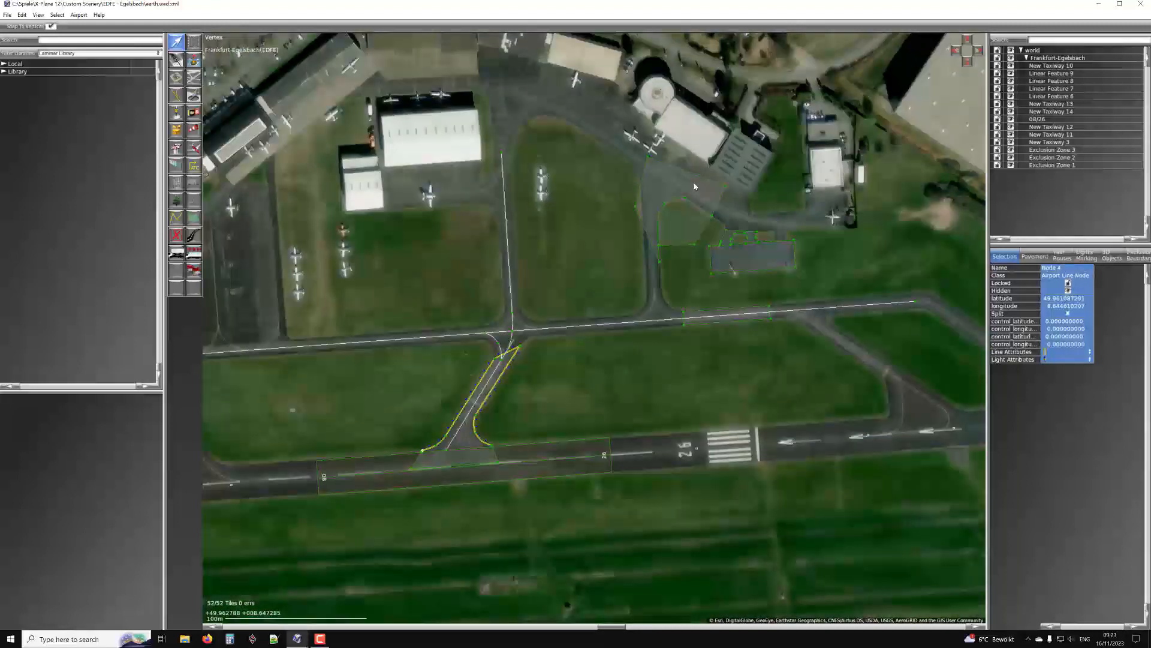
scroll(744, 174, up, 4)
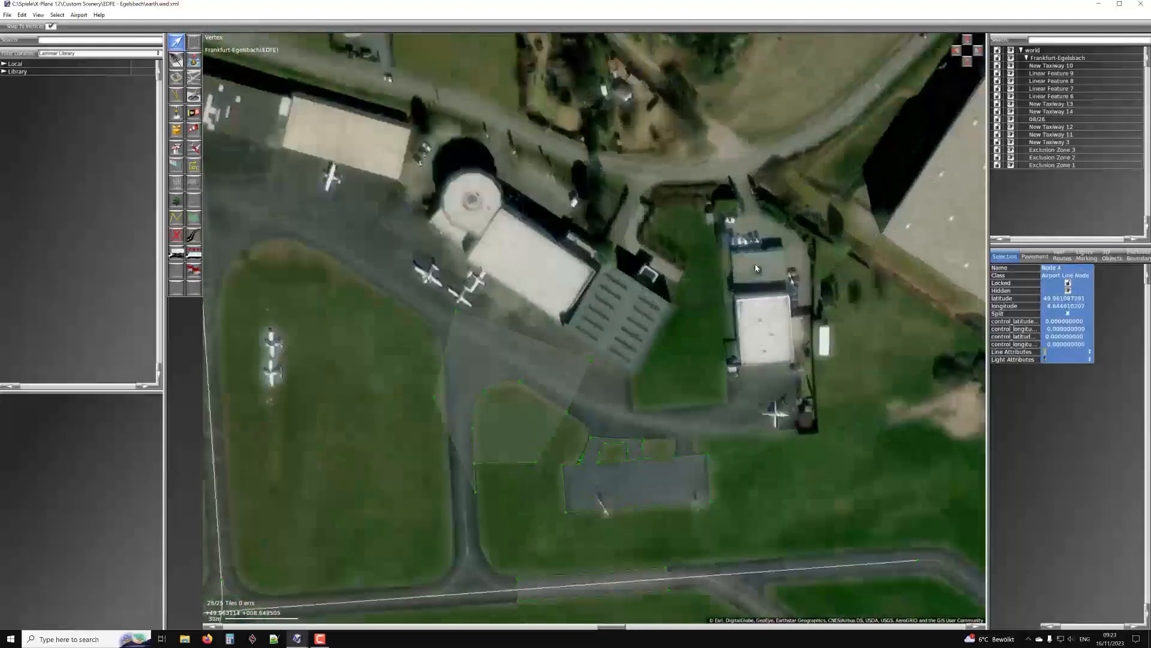
right_drag(666, 290, 906, 408)
right_drag(440, 157, 729, 262)
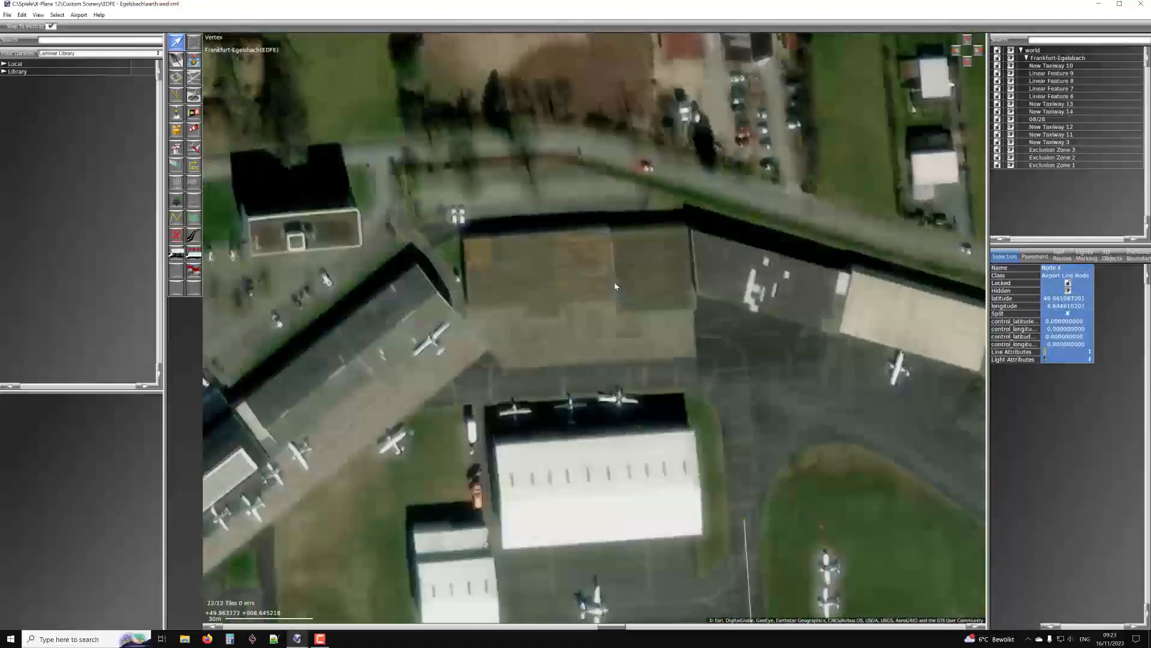
right_drag(462, 321, 688, 249)
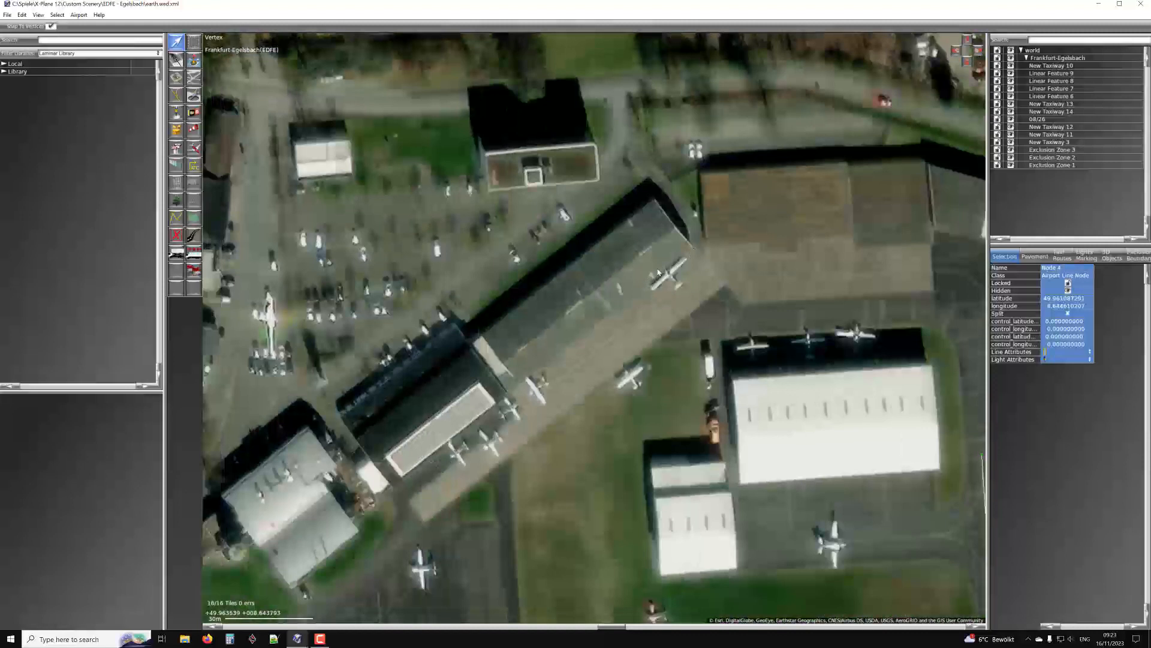
right_drag(534, 248, 670, 174)
right_drag(387, 334, 520, 271)
scroll(520, 270, down, 2)
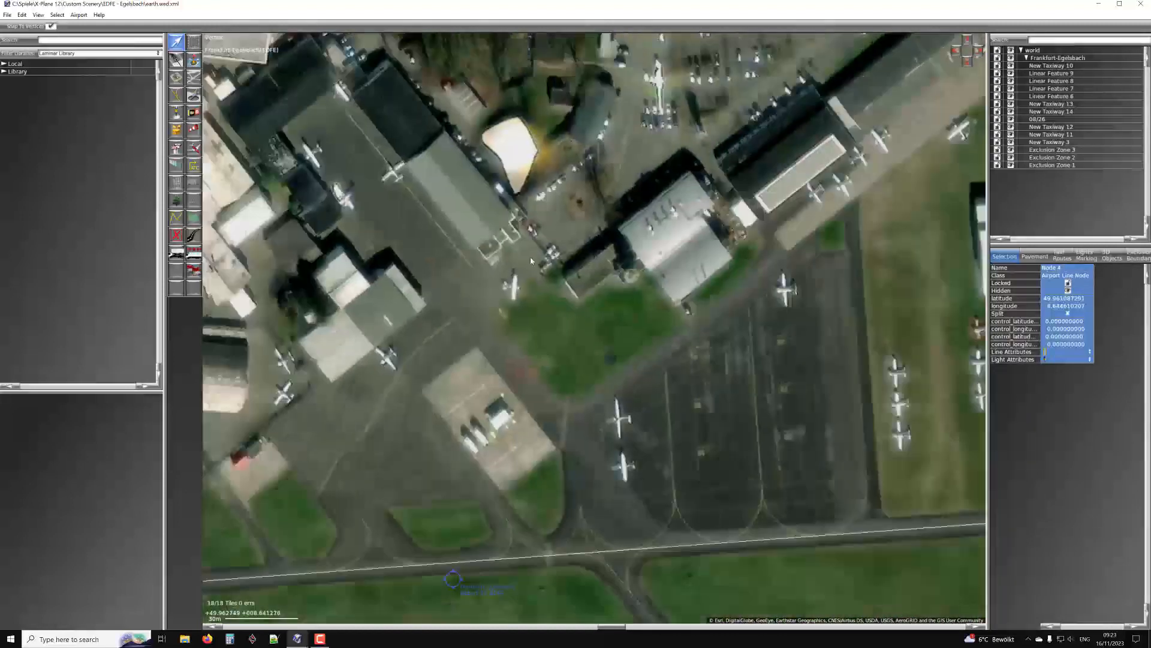
scroll(531, 259, up, 3)
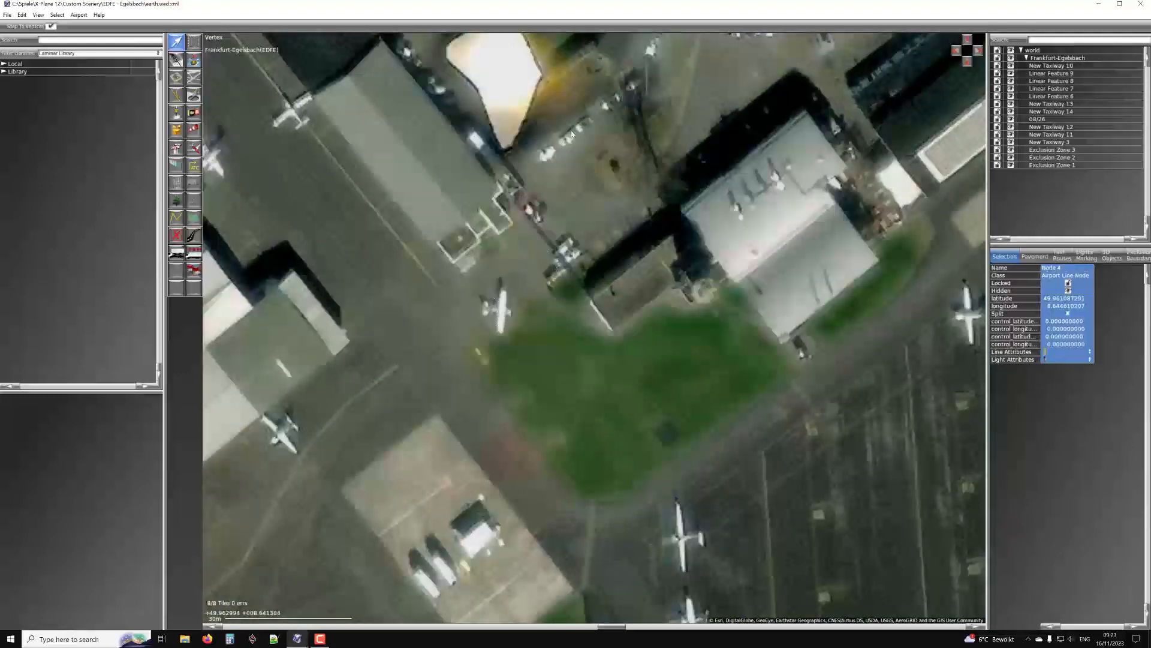
scroll(563, 225, down, 3)
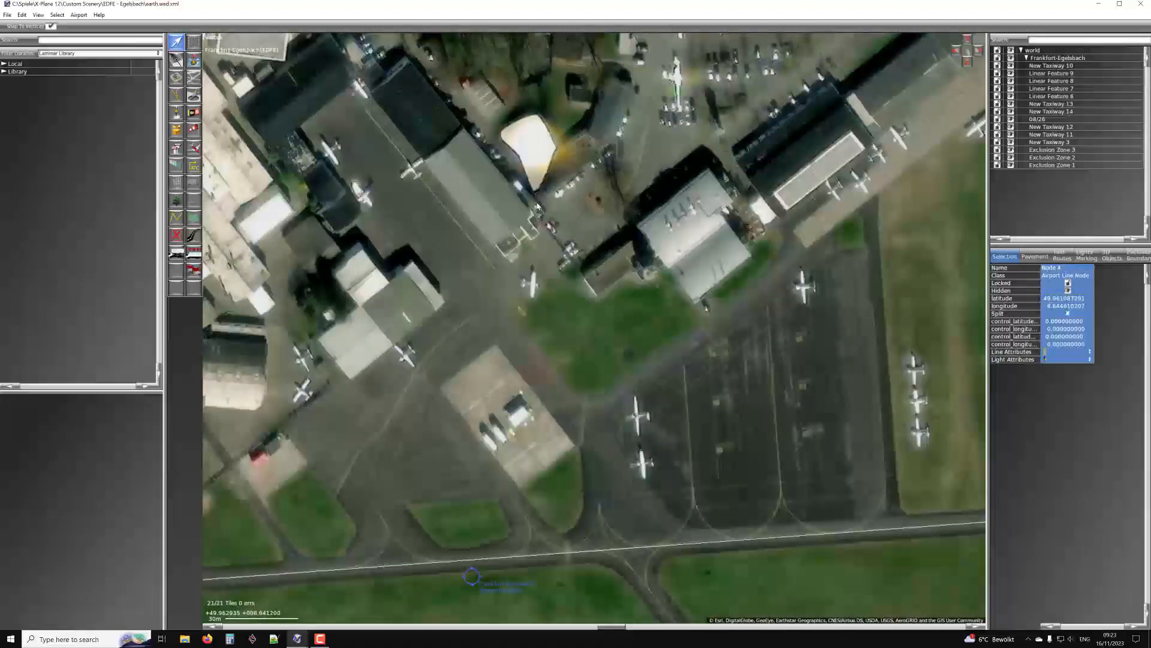
scroll(545, 234, up, 3)
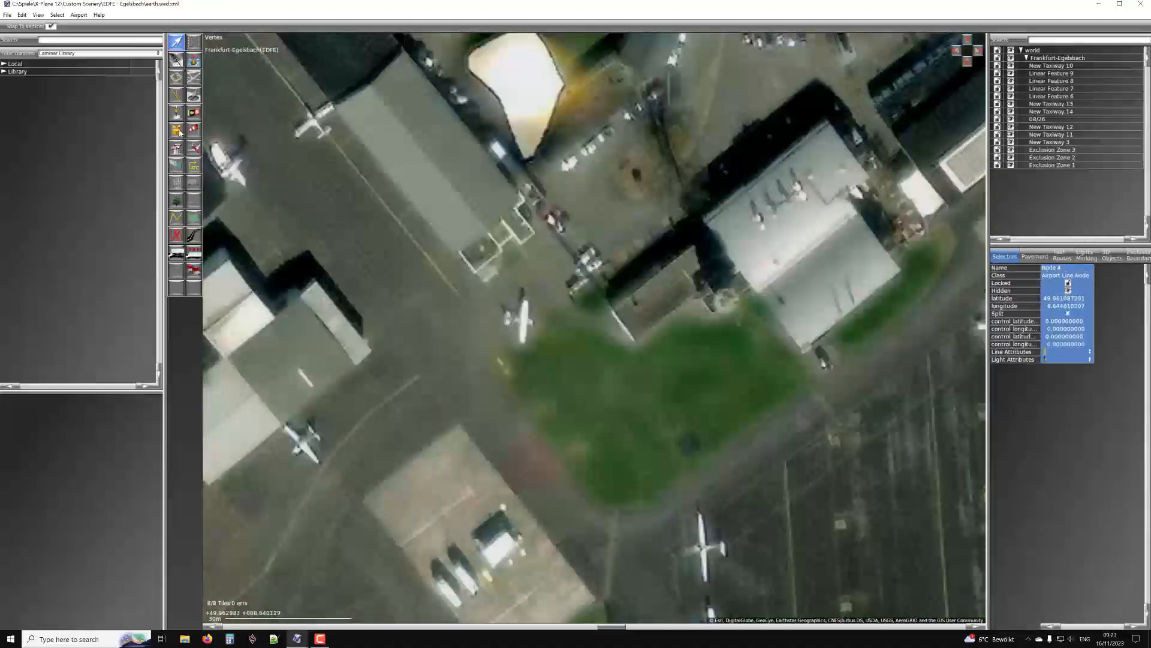
Review the surface materials offered for new taxiways, and search the library for "pavem" to browse the pavement polygons
click(193, 78)
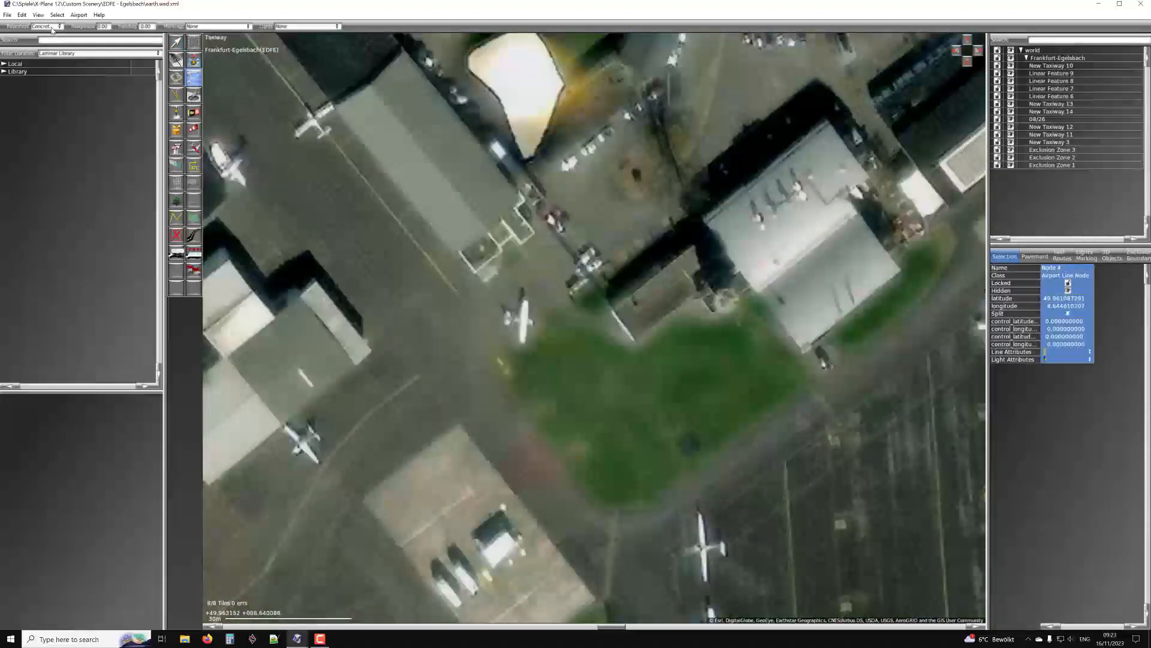
click(54, 27)
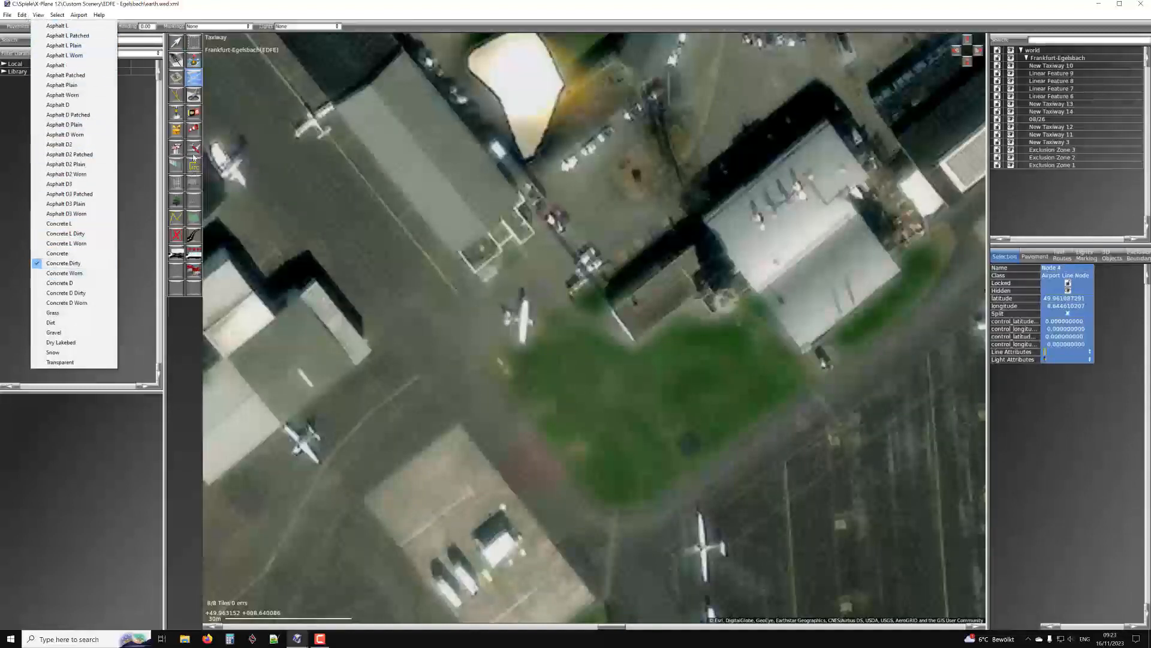
click(137, 43)
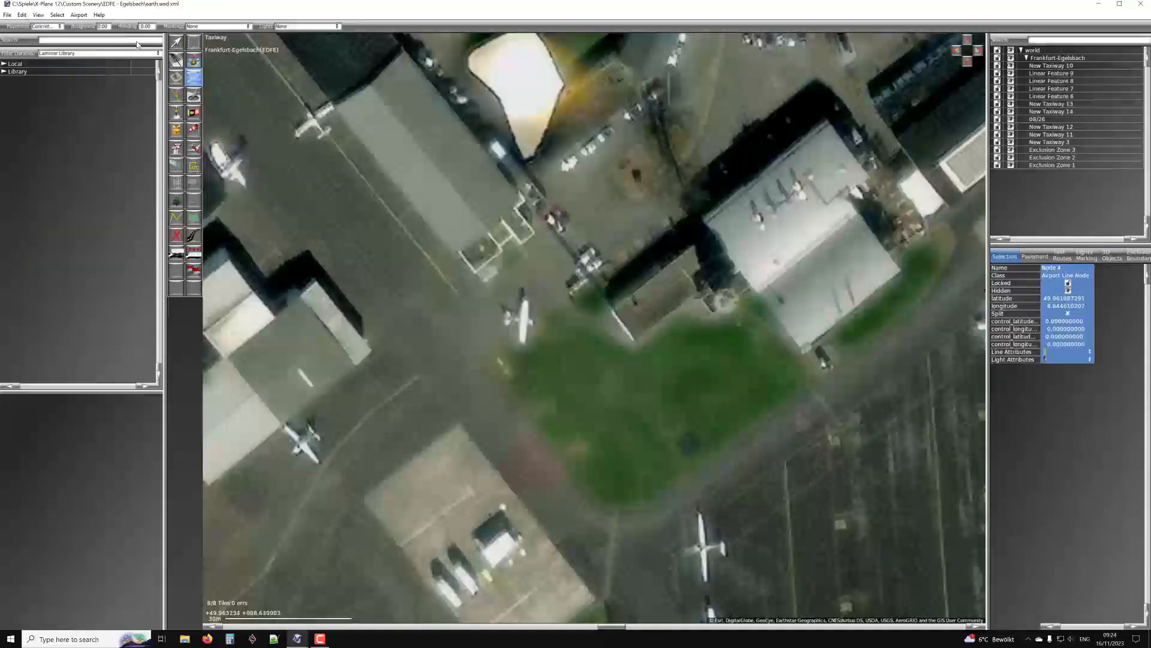
text(pavem)
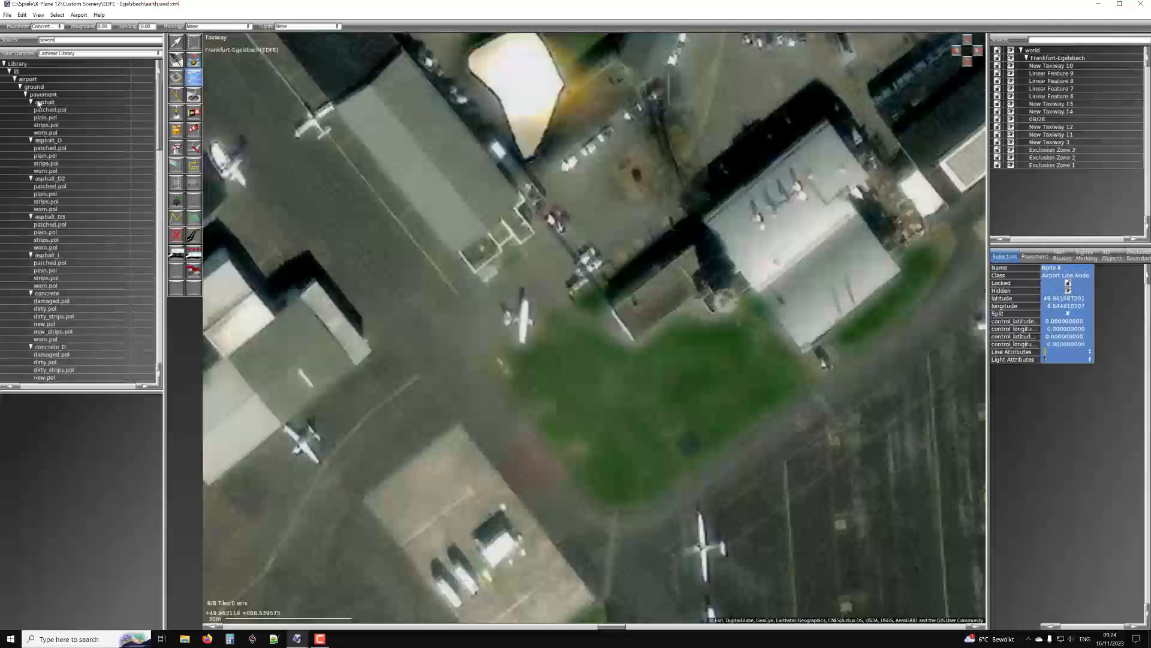
scroll(60, 180, down, 8)
scroll(69, 216, up, 5)
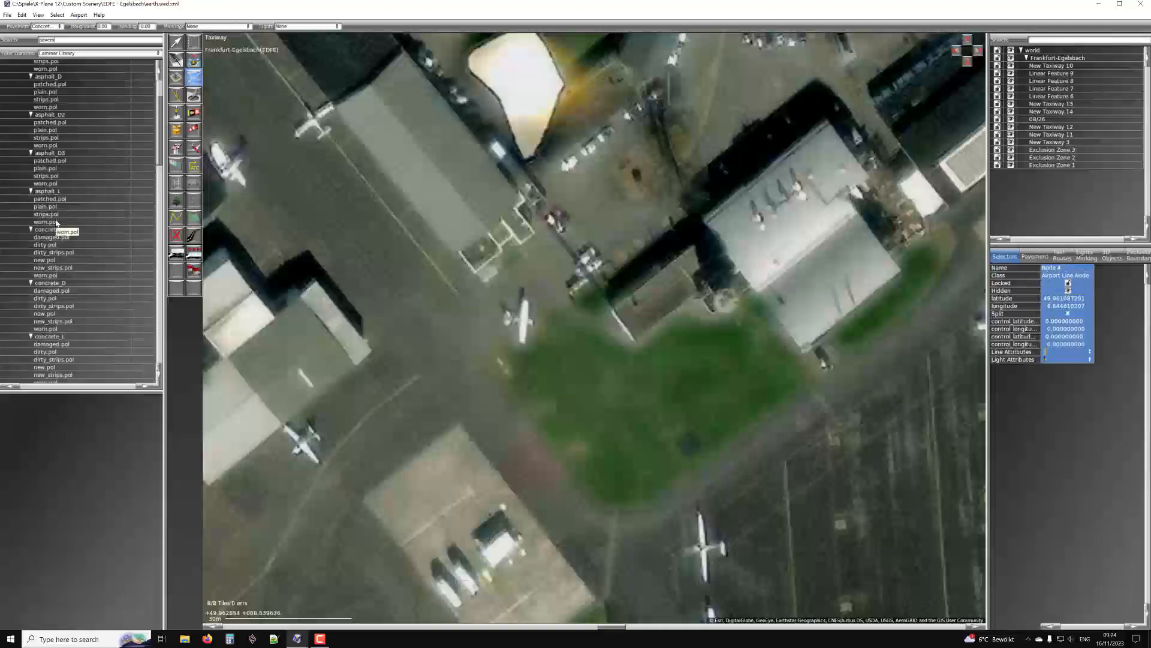
Move New Taxiway 12 from beside the apron's connecting taxiway to the paved yard around the easternmost white-roofed building
scroll(529, 272, down, 3)
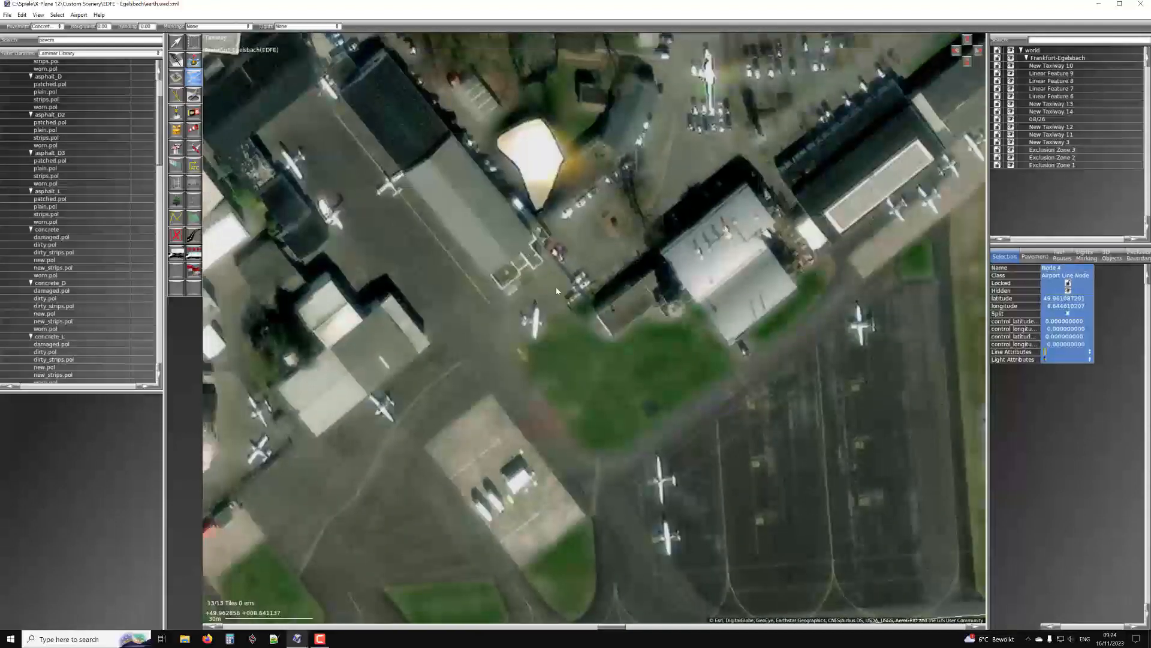
scroll(556, 287, down, 3)
right_drag(774, 178, 293, 146)
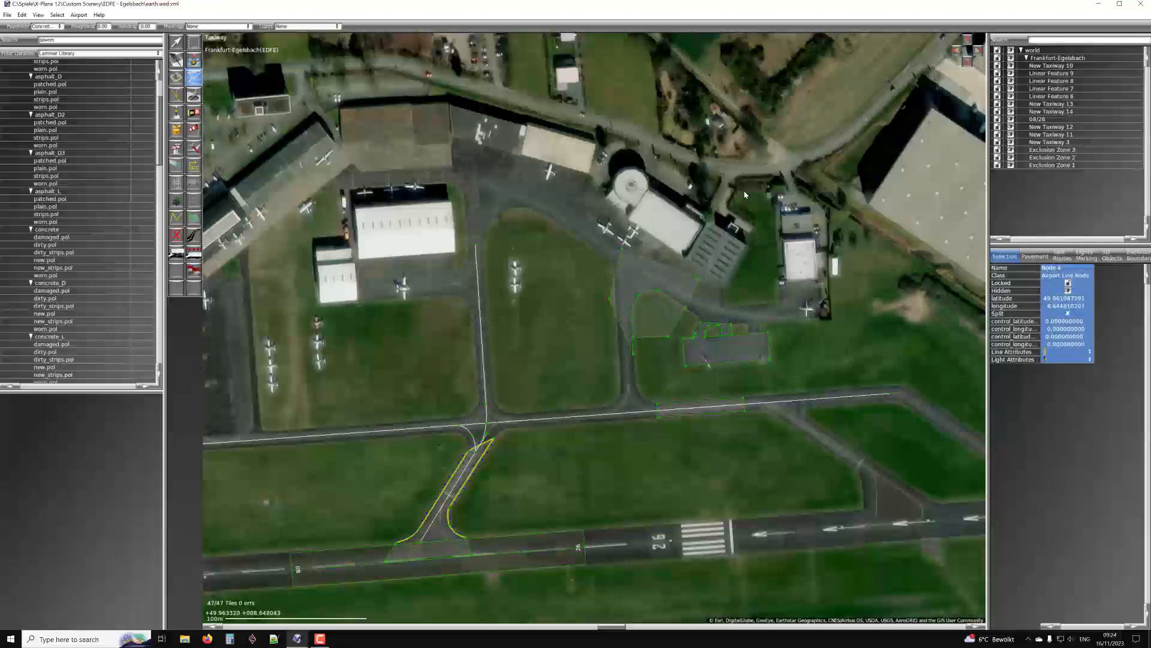
key(v)
click(644, 278)
click(642, 277)
click(638, 276)
click(638, 276)
click(618, 278)
key(m)
drag(627, 283, 794, 225)
scroll(793, 225, up, 3)
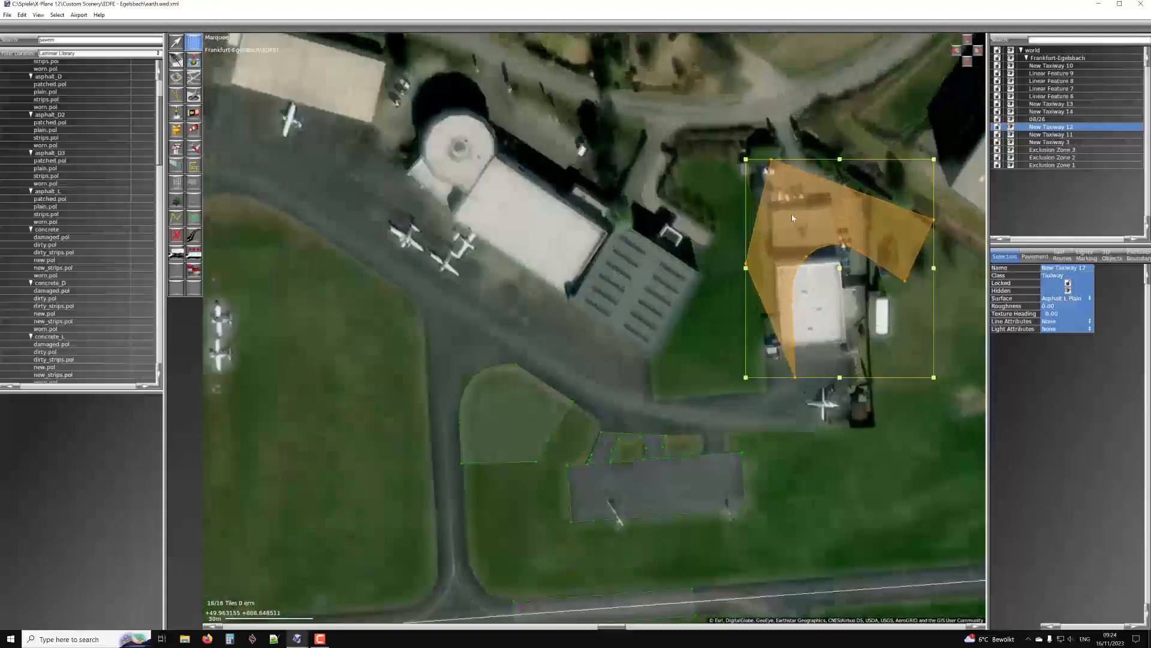
Reshape New Taxiway 12's north end into a narrow access strip that reaches the public road
key(v)
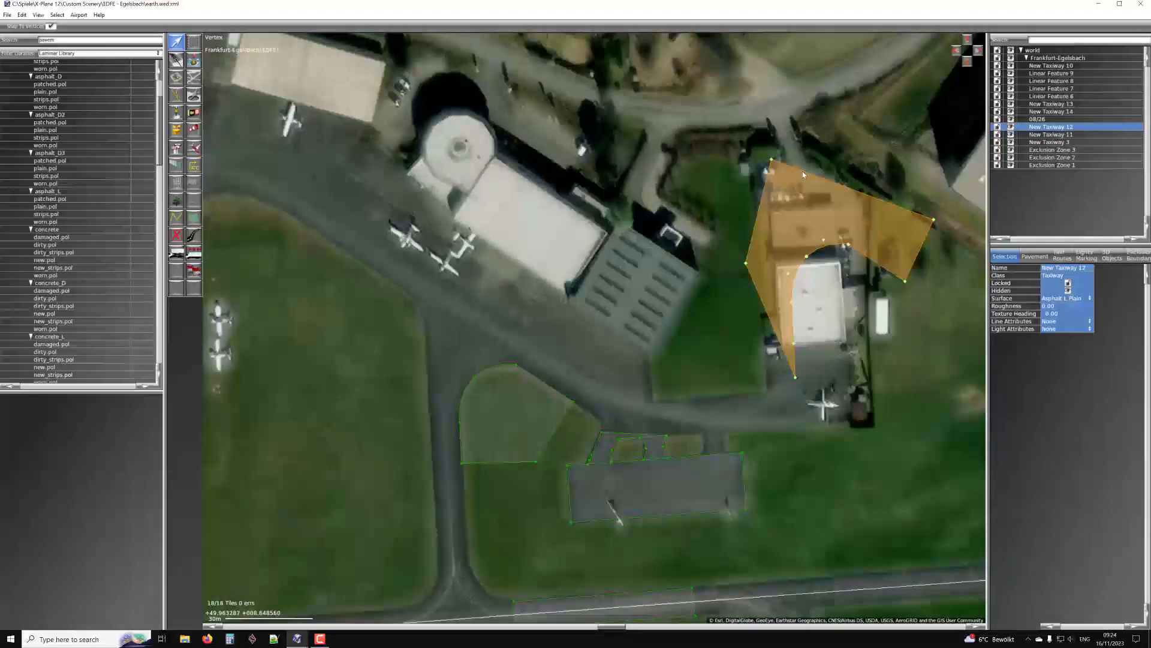
mouse_move(802, 167)
mouse_down()
mouse_move(772, 122)
mouse_move(787, 110)
mouse_move(803, 165)
mouse_move(782, 161)
mouse_up()
right_drag(801, 130, 792, 198)
scroll(792, 201, up, 3)
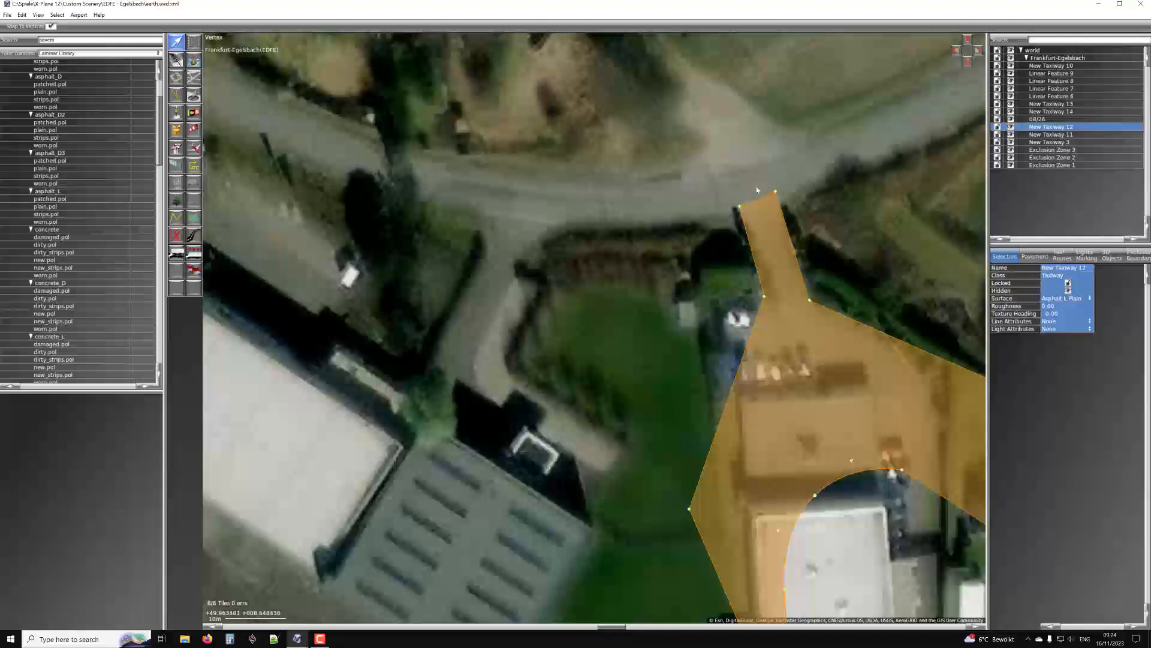
Examine New Taxiway 12's link to the public road and the surrounding roads, buildings and apron
scroll(757, 175, down, 4)
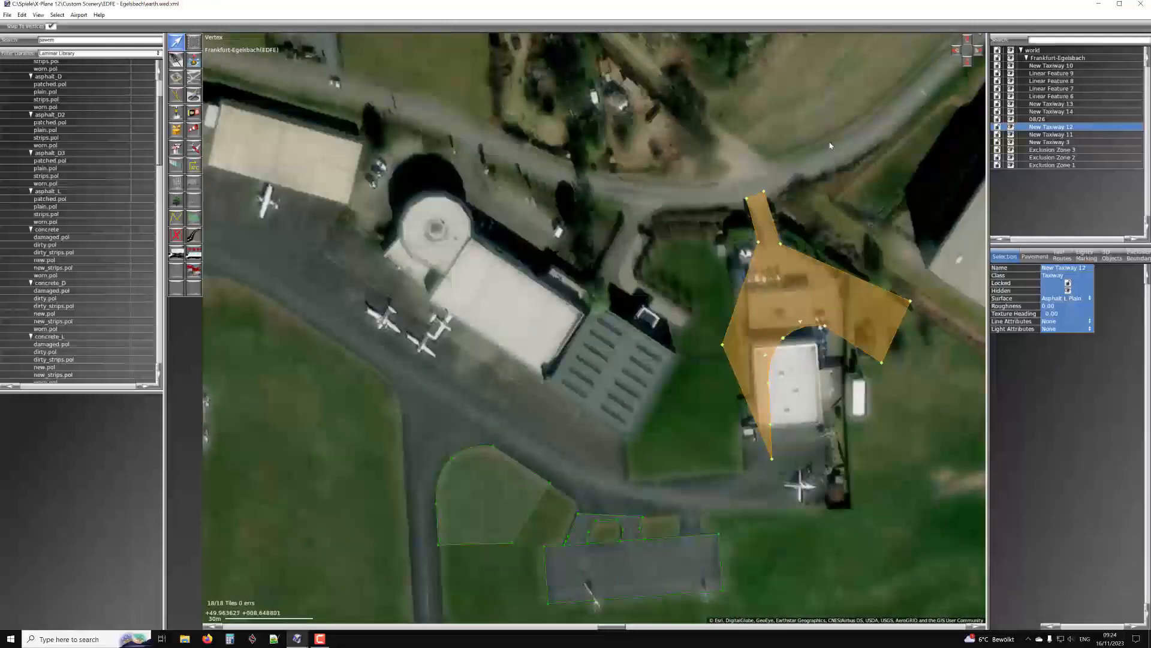
scroll(848, 91, down, 3)
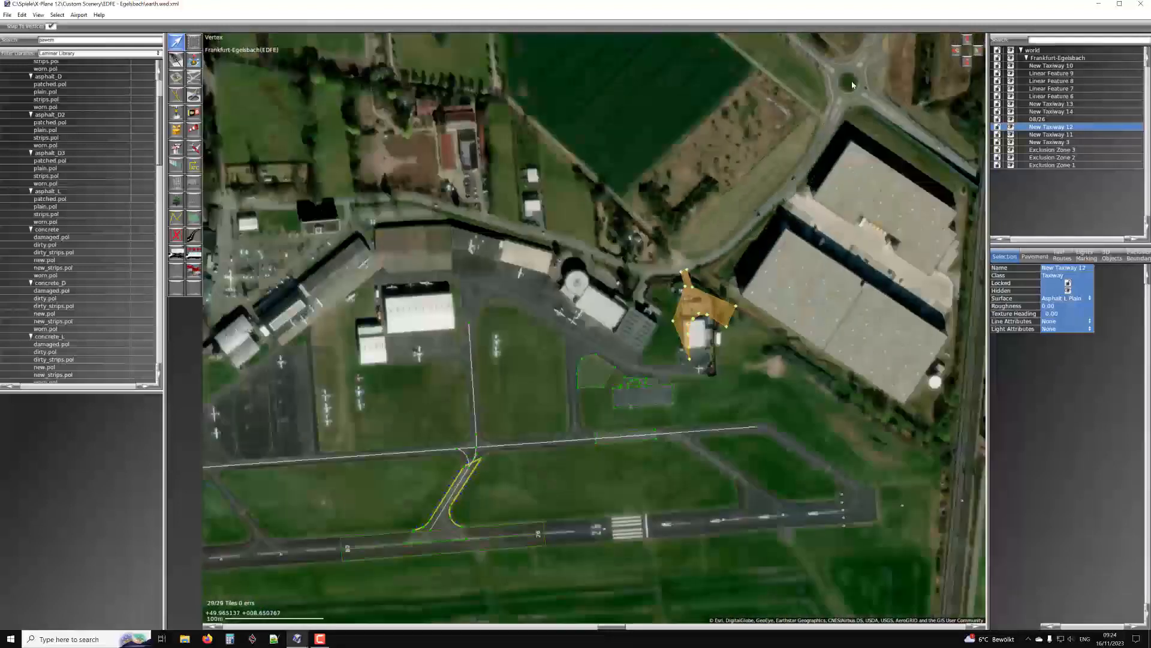
scroll(689, 238, up, 3)
scroll(749, 231, up, 2)
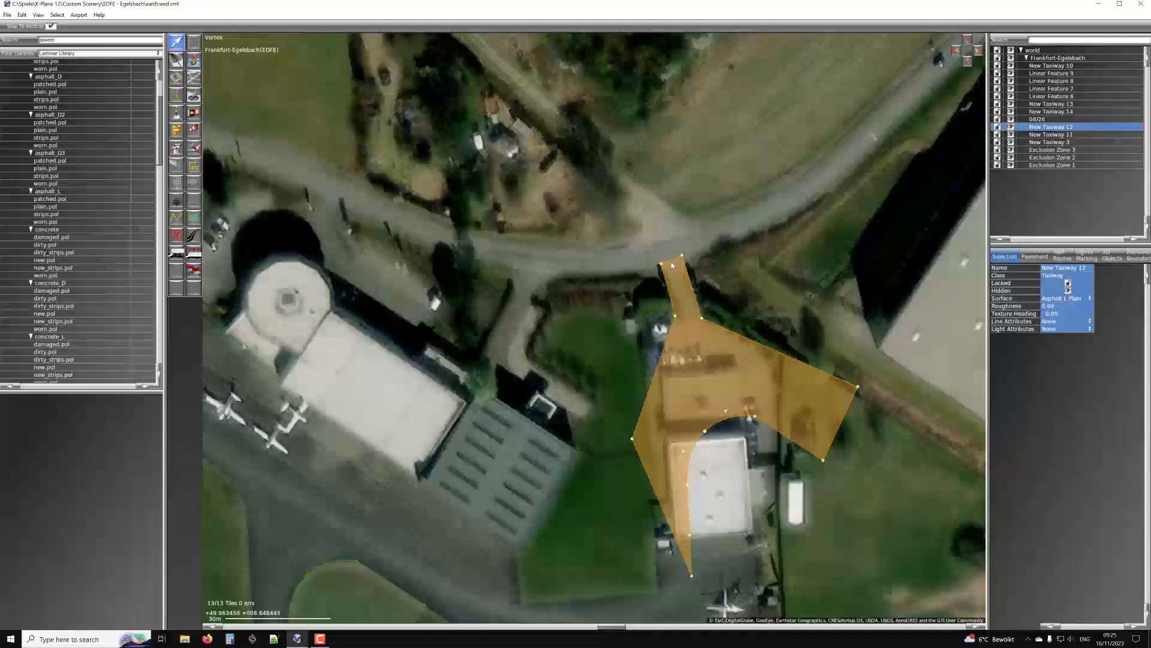
scroll(672, 264, up, 3)
scroll(671, 265, down, 5)
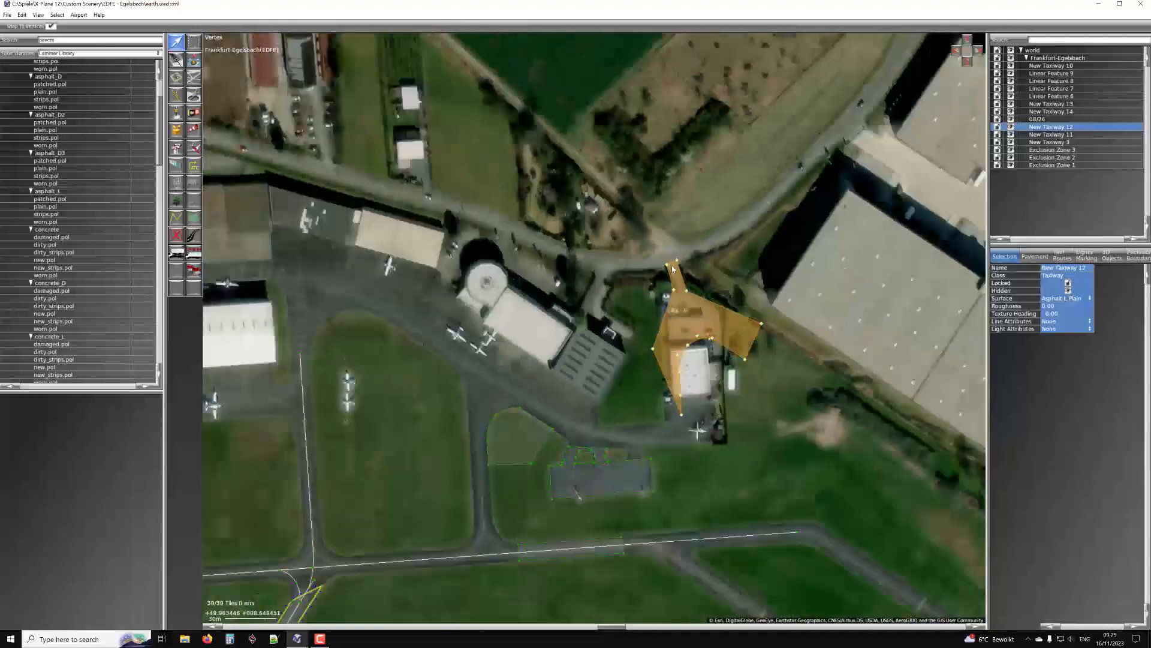
scroll(673, 266, up, 2)
scroll(675, 264, down, 2)
right_drag(575, 451, 587, 367)
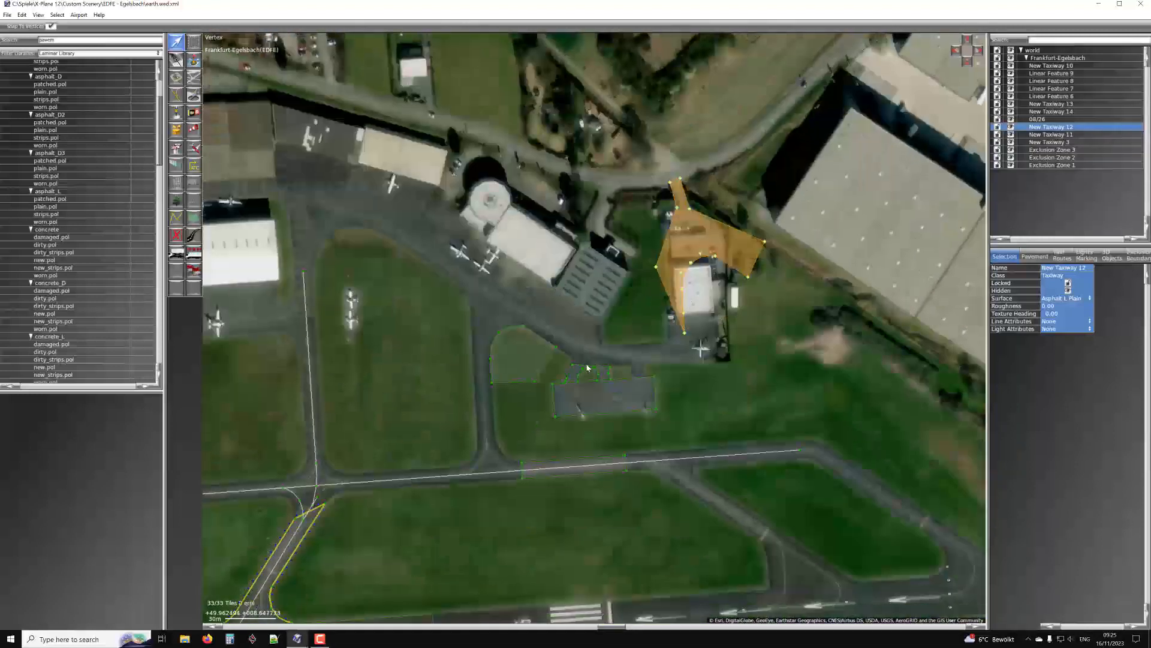
scroll(653, 361, up, 2)
scroll(717, 340, up, 2)
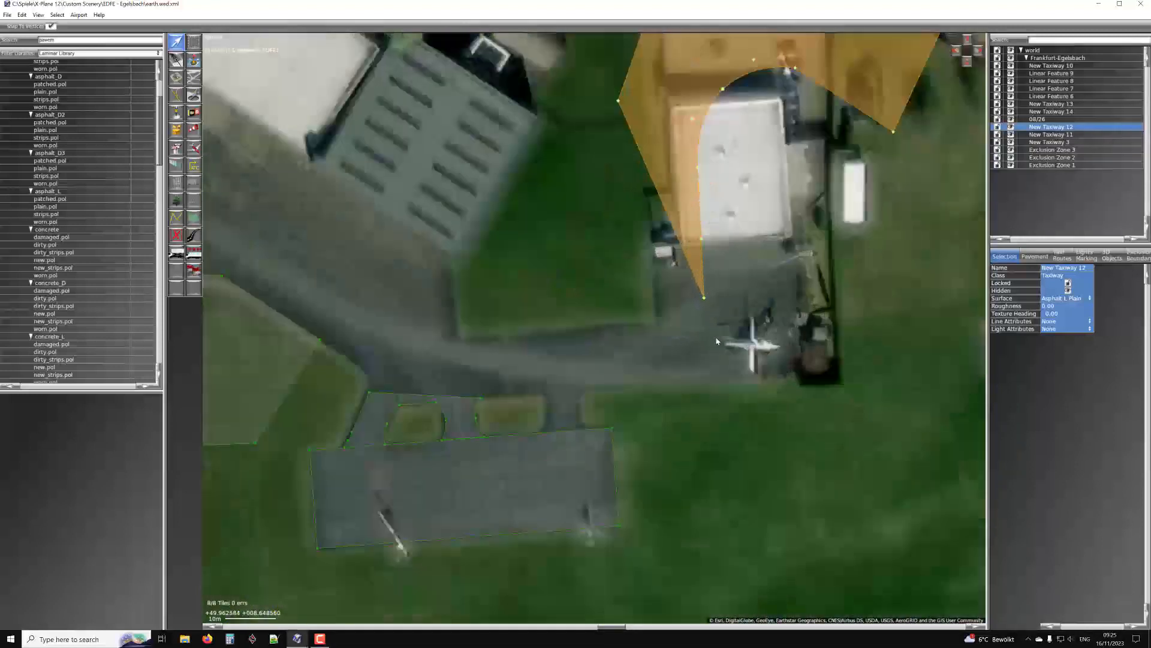
scroll(726, 337, down, 4)
scroll(706, 337, up, 1)
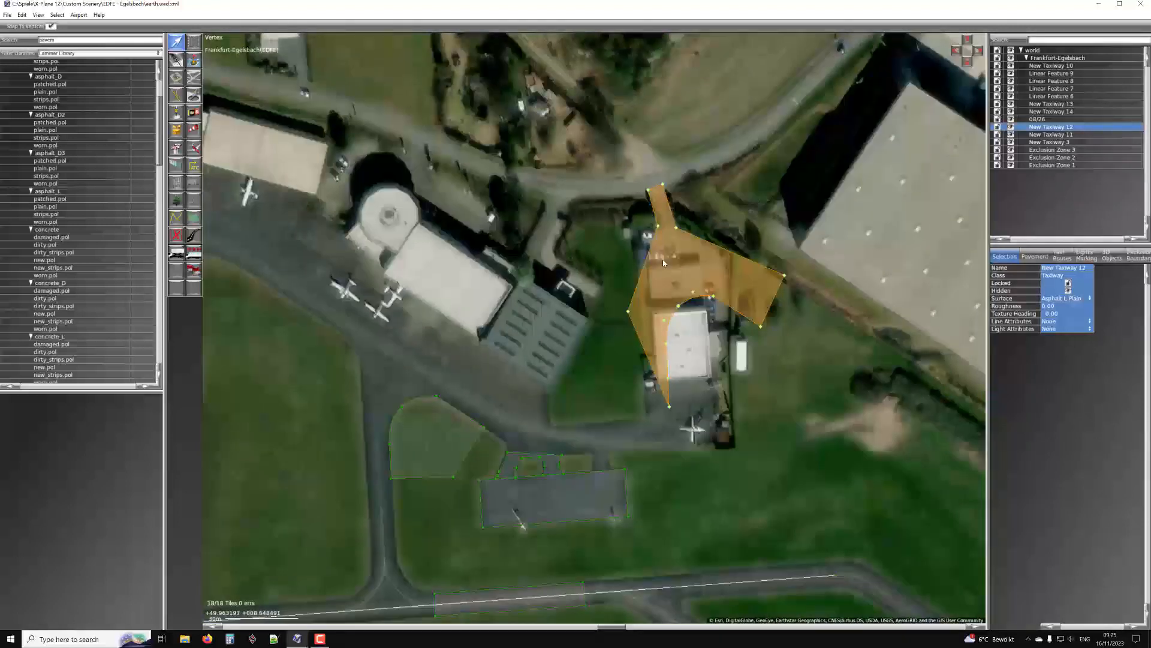
scroll(665, 218, up, 2)
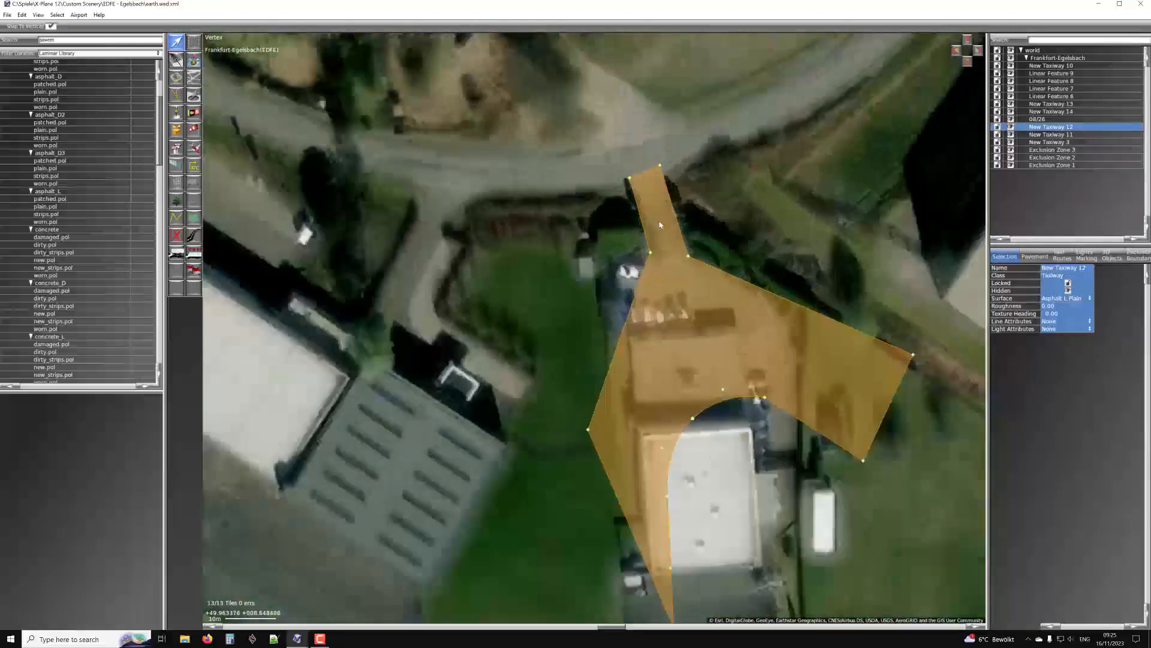
scroll(658, 245, down, 2)
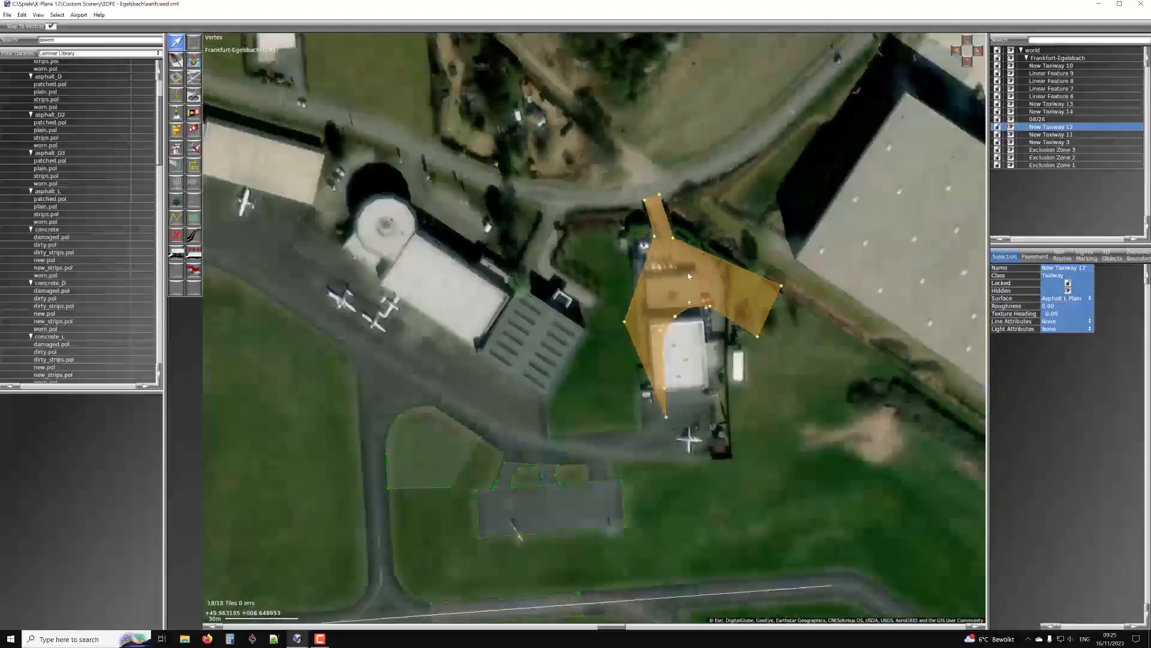
Convert New Taxiway 12 to a Draped Polygon and reselect it
click(22, 15)
mouse_move(60, 216)
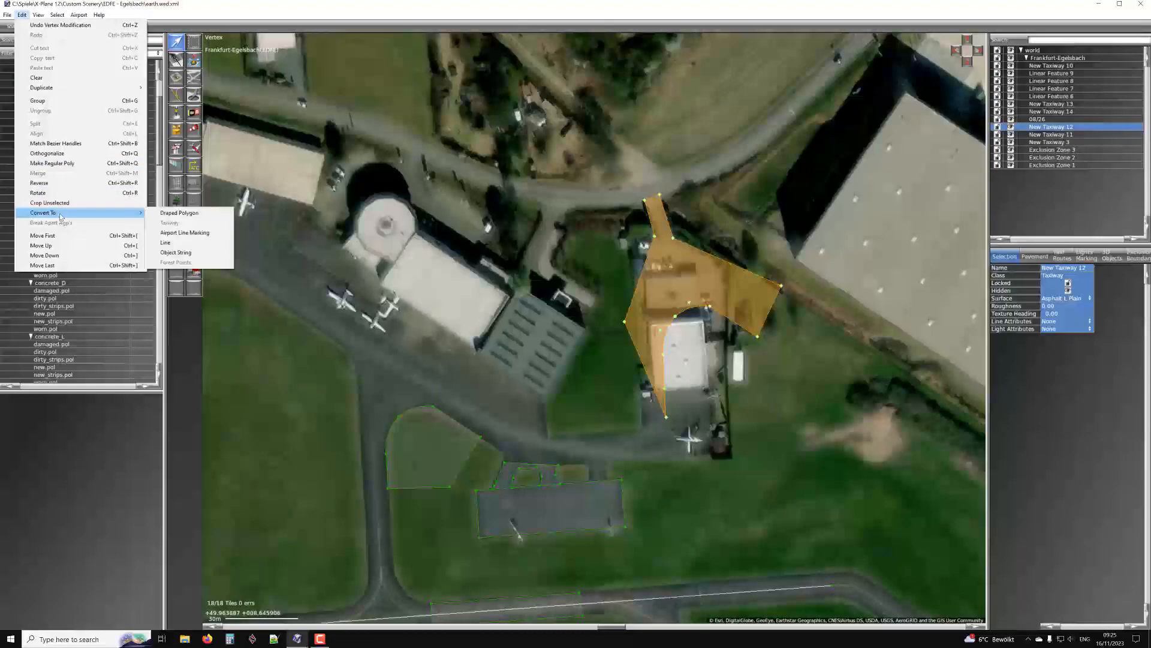
click(171, 214)
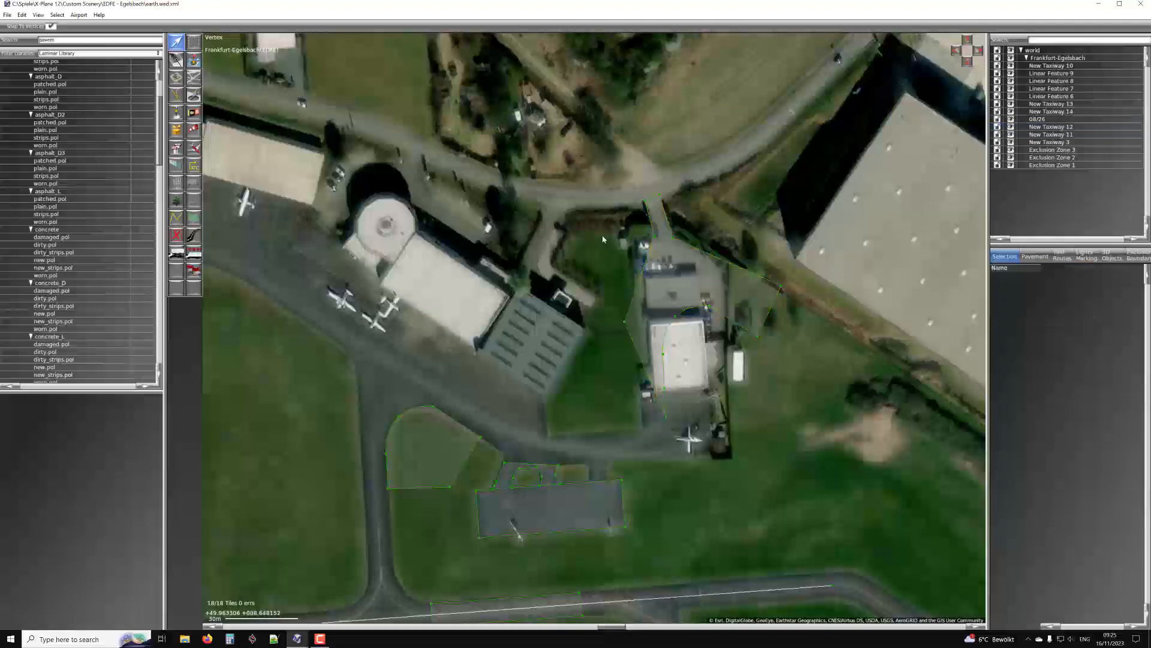
scroll(675, 256, up, 3)
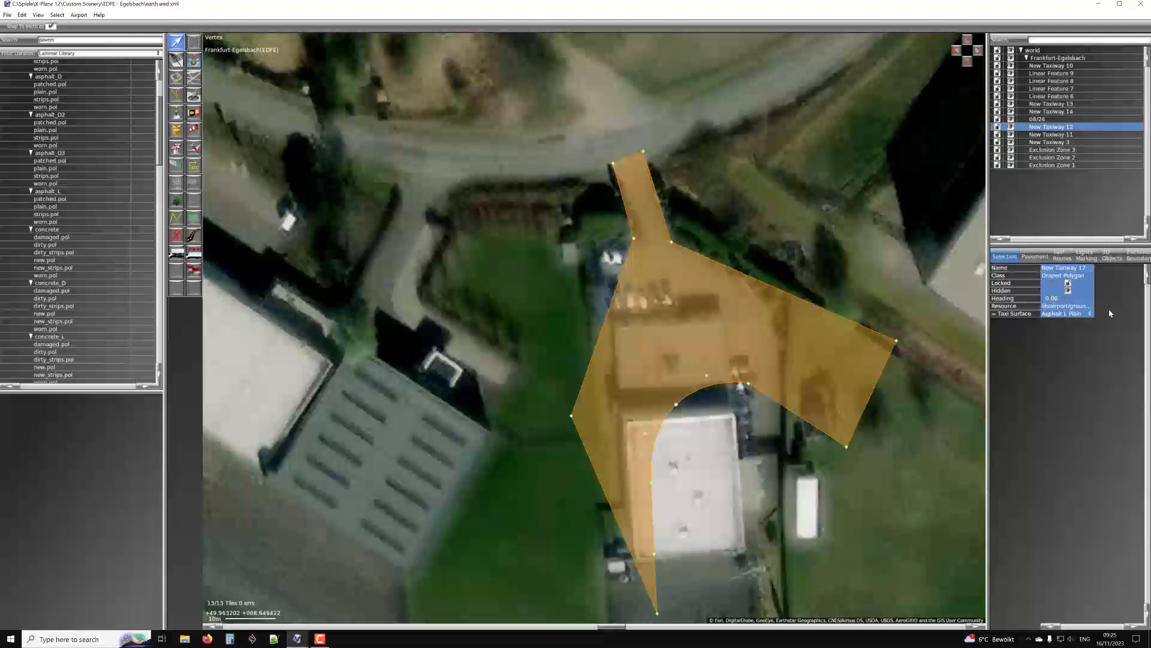
Set the New Taxiway 12 draped polygon's taxi surface to Asphalt D Plain
click(1063, 315)
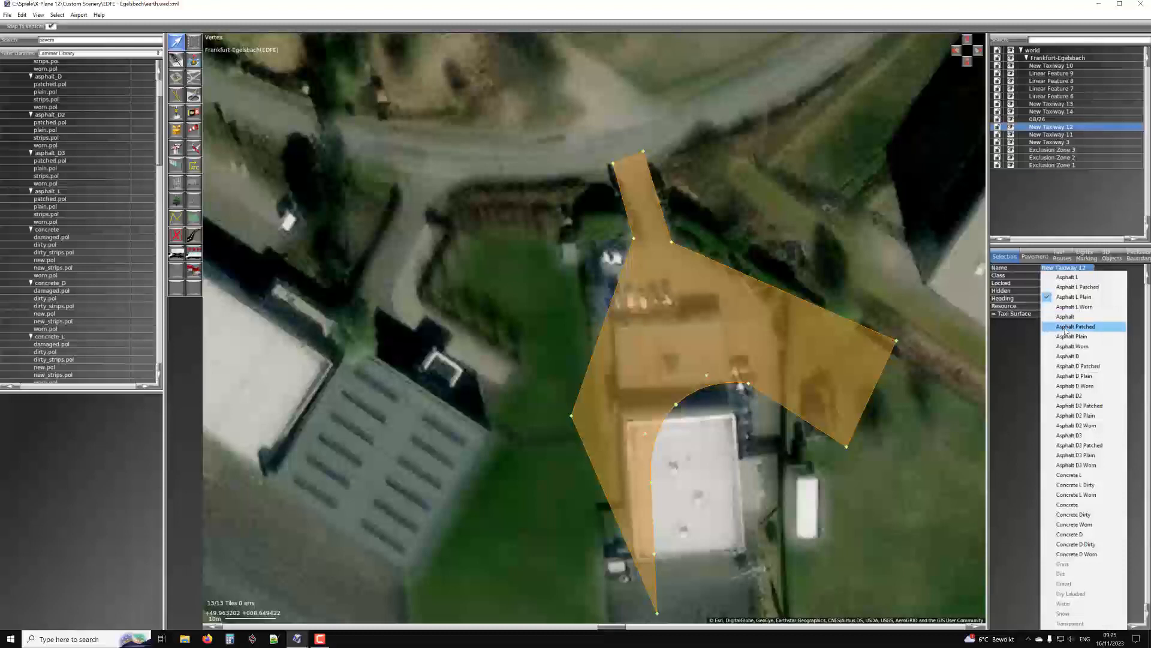
click(1065, 332)
click(1057, 314)
click(1065, 375)
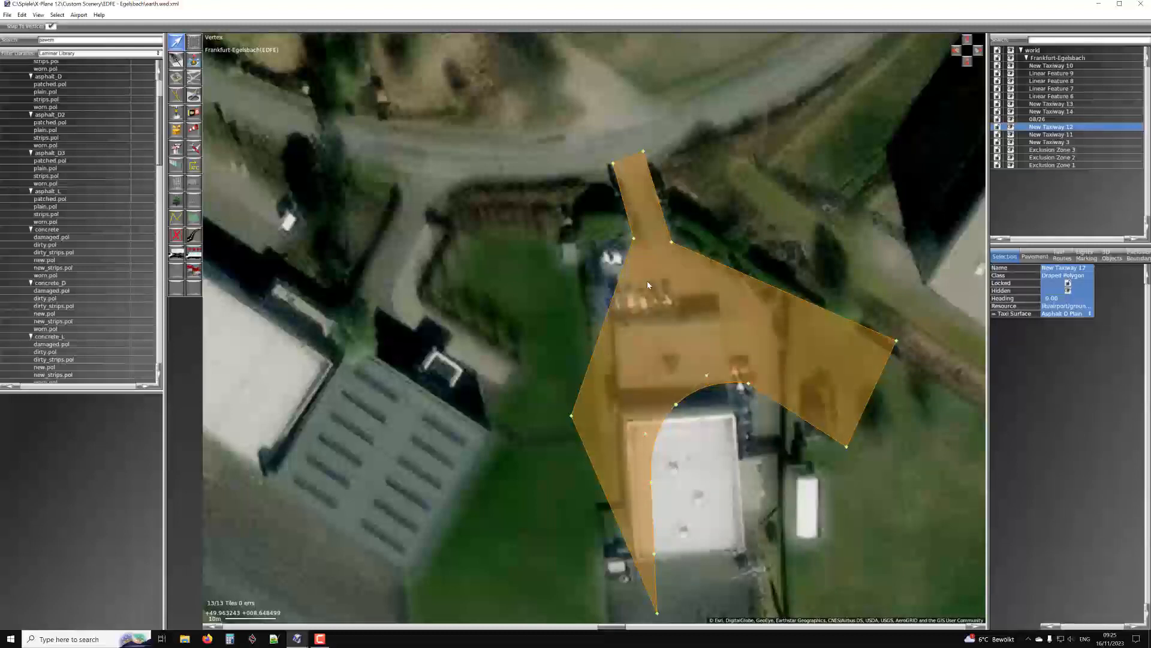
scroll(619, 170, up, 3)
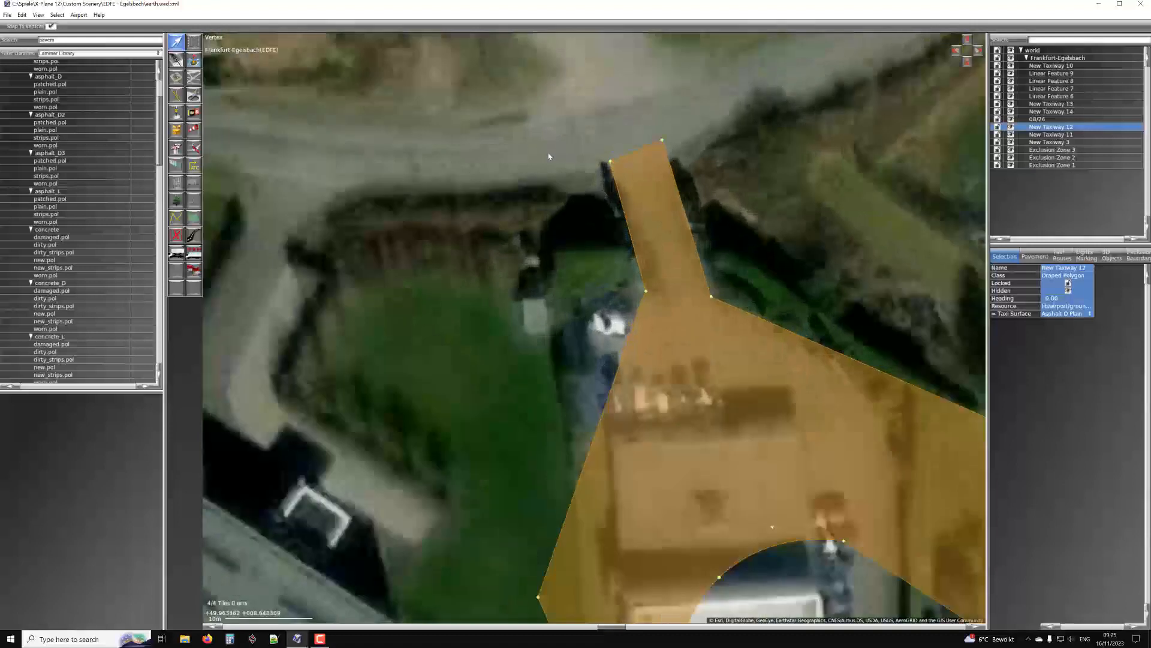
scroll(549, 157, down, 4)
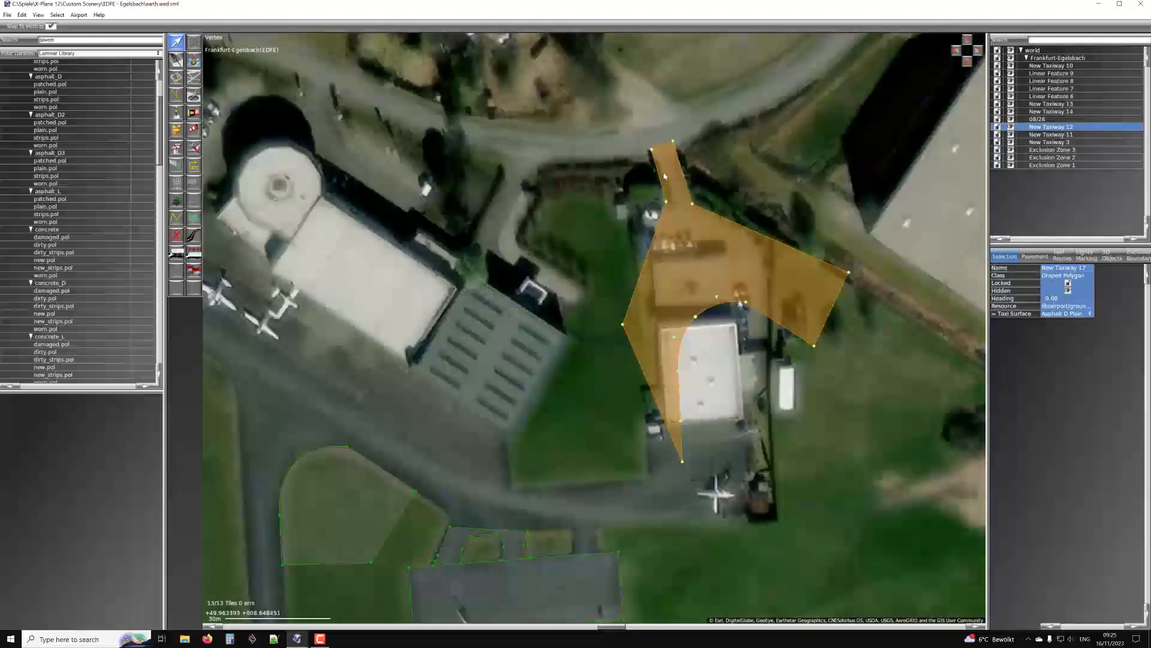
scroll(663, 176, down, 2)
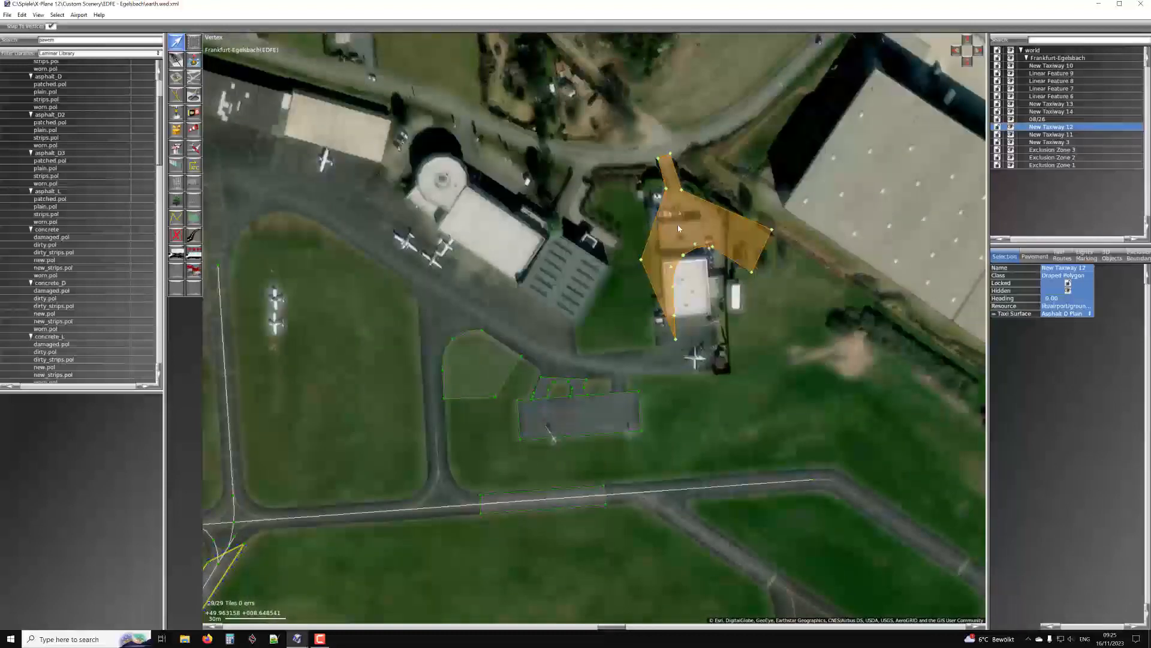
right_drag(512, 273, 607, 292)
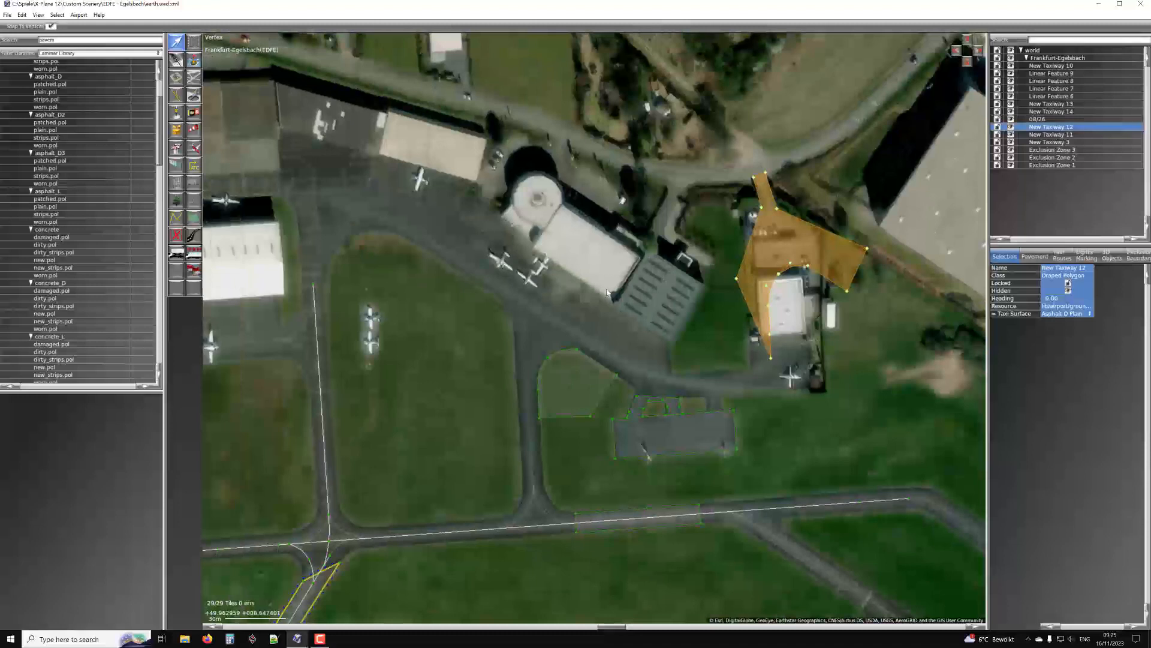